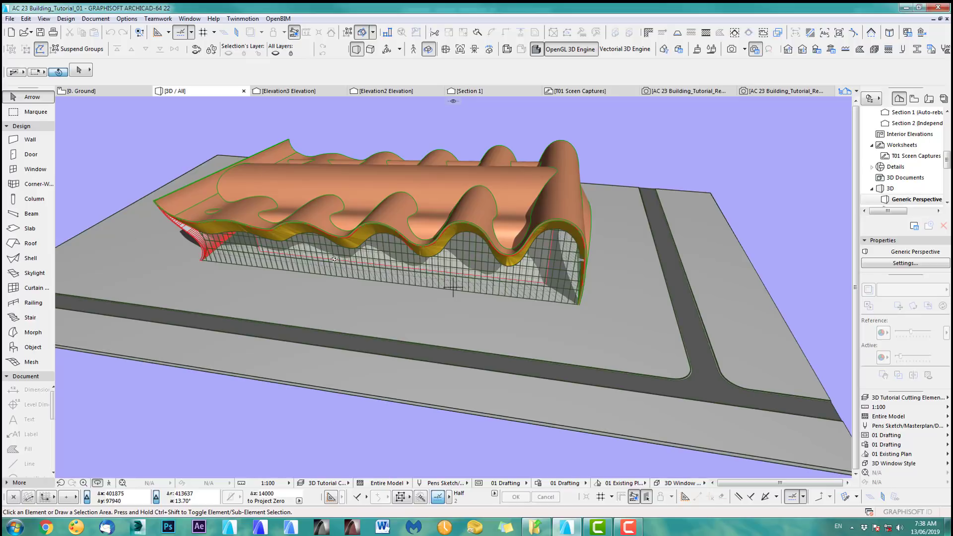
- Examine the wave-roofed building model from several sides in the 3D view
drag(334, 259, 399, 255)
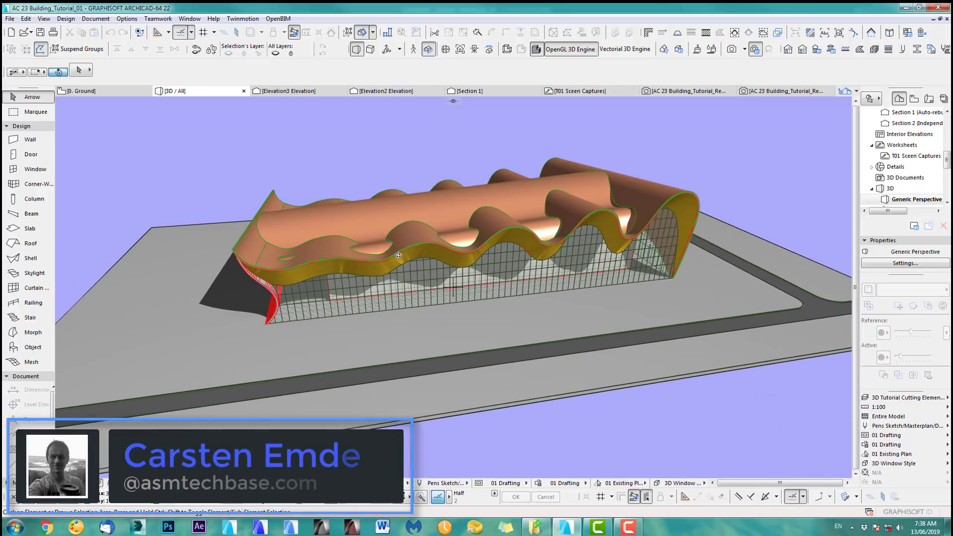
scroll(398, 255, up, 4)
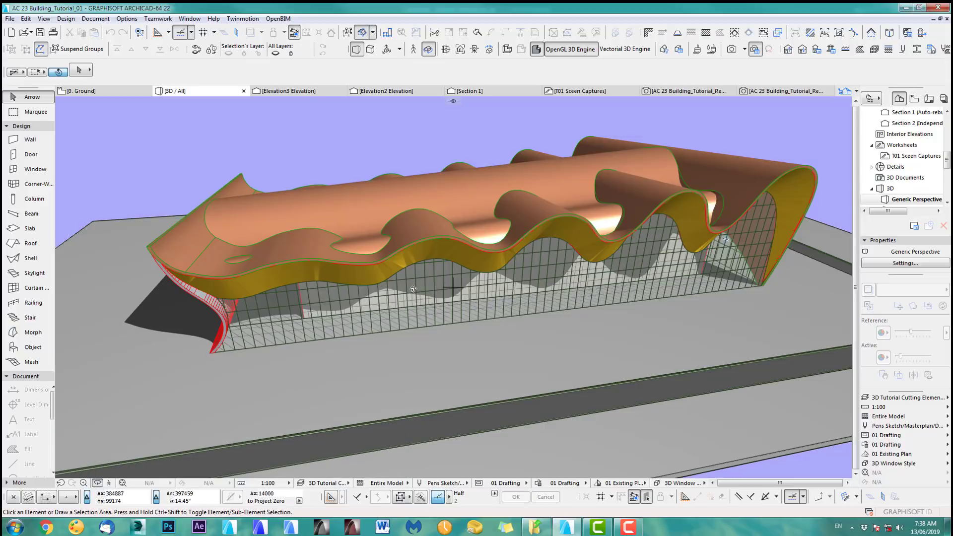
drag(411, 296, 557, 266)
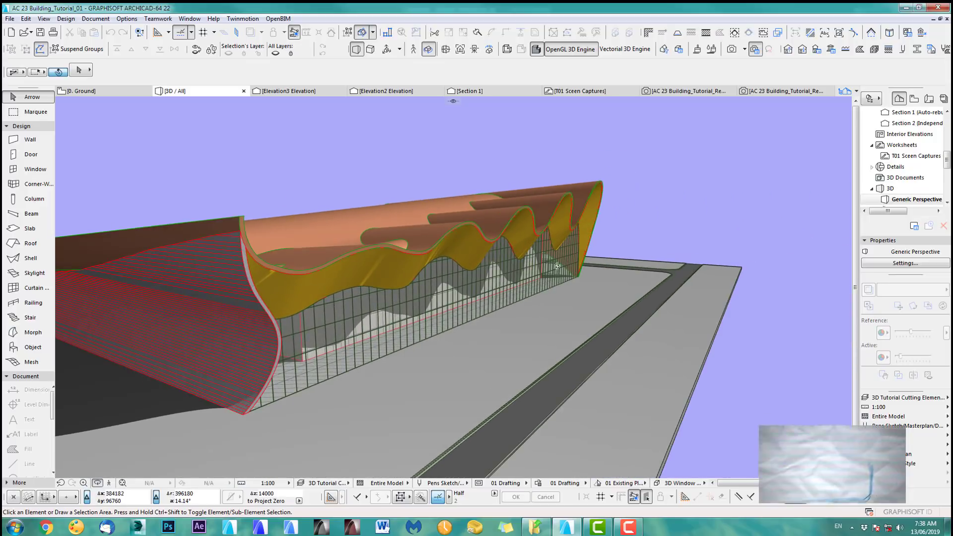
scroll(556, 266, down, 3)
mouse_move(417, 277)
mouse_down()
mouse_move(469, 291)
mouse_move(535, 336)
mouse_move(644, 325)
mouse_move(482, 304)
mouse_move(577, 340)
mouse_move(586, 325)
mouse_move(634, 330)
mouse_up()
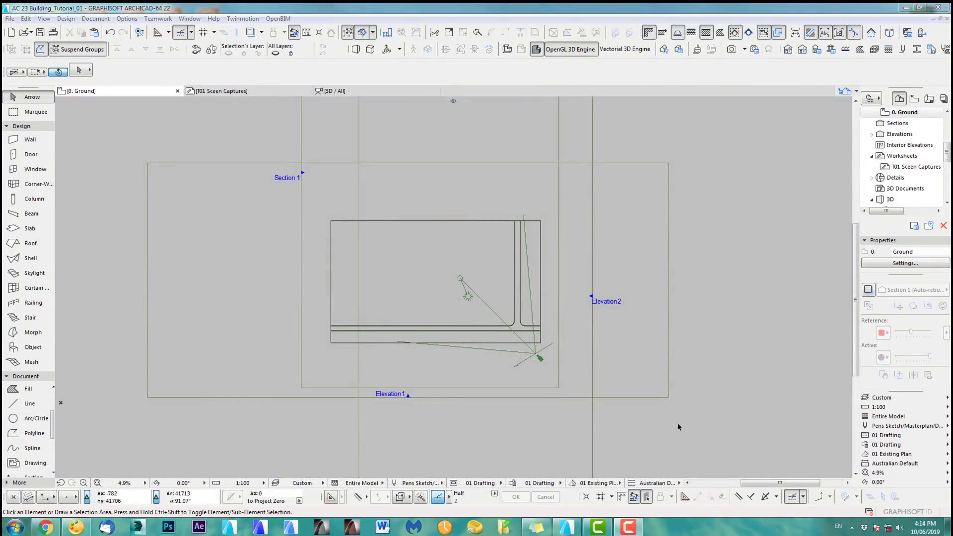
- View the site model in 3D from another angle and return to the ground floor plan
key(F3)
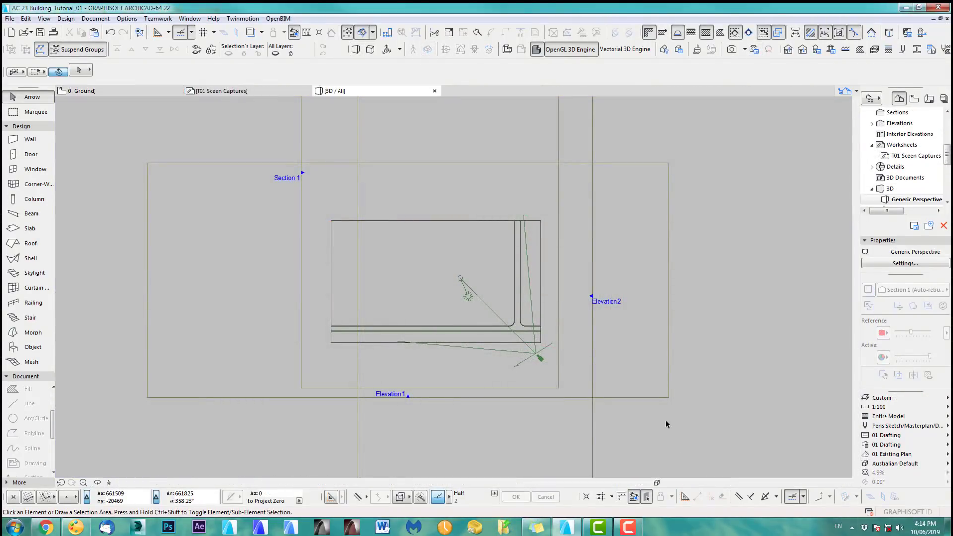
mouse_move(395, 428)
mouse_down()
mouse_move(370, 443)
mouse_move(449, 441)
mouse_move(468, 419)
mouse_up()
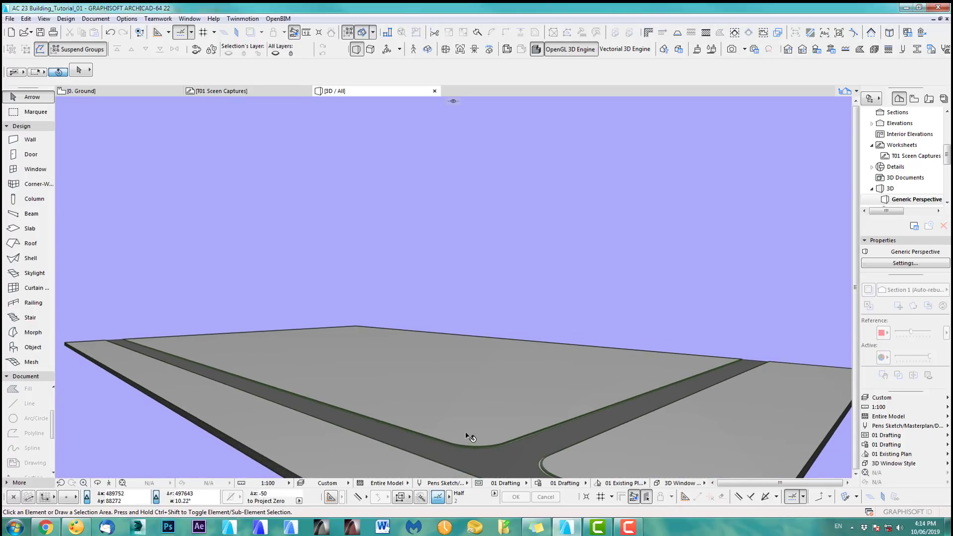
key(F2)
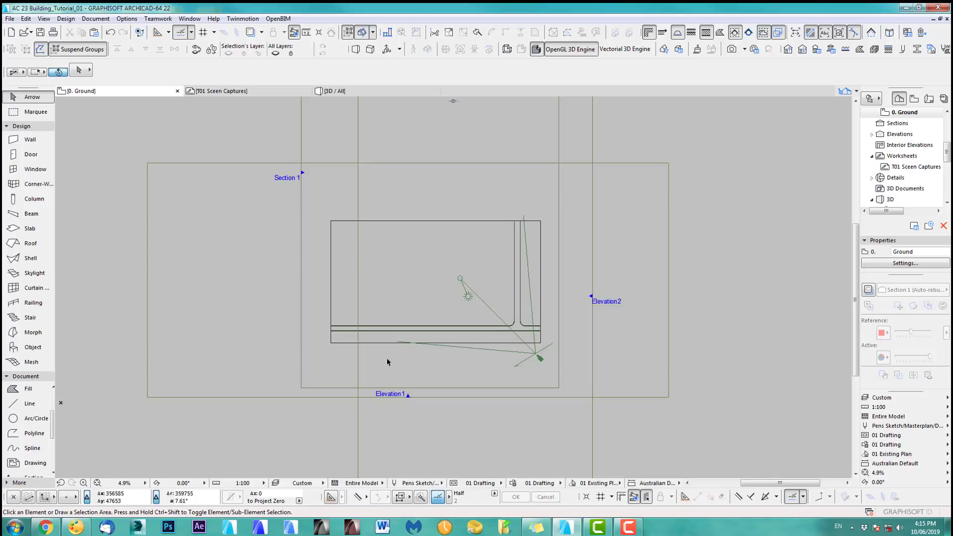
- Open the T01 Sceen Captures worksheet and examine its reference images of the building
double_click(908, 168)
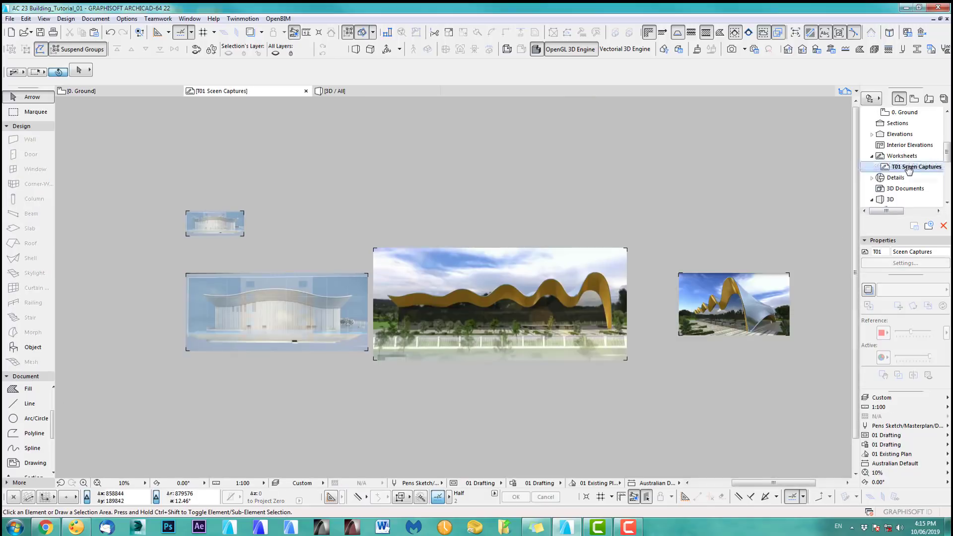
scroll(794, 324, up, 5)
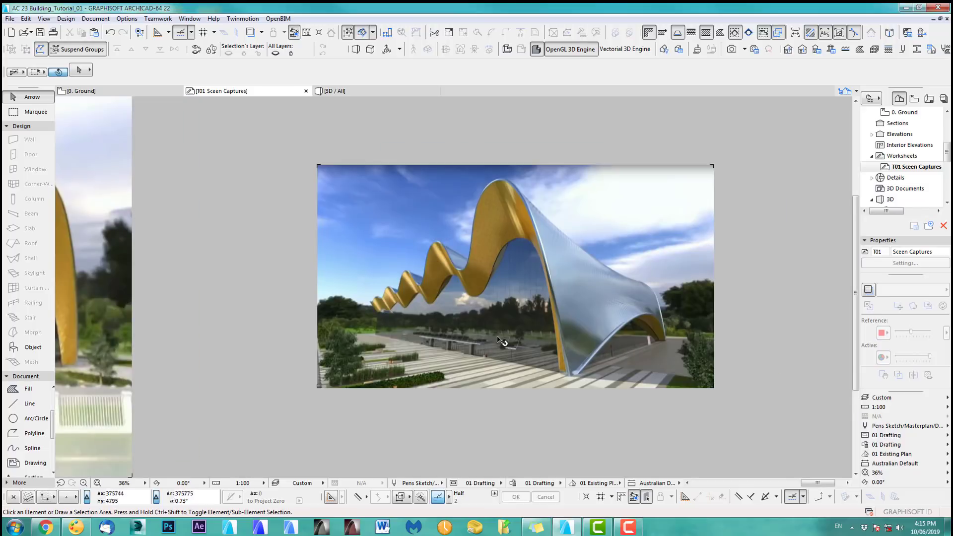
scroll(494, 340, down, 4)
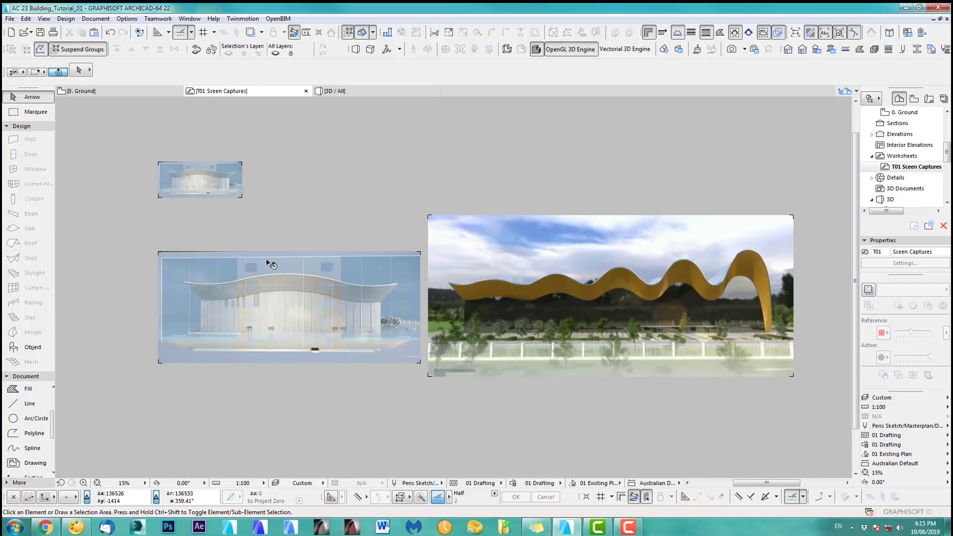
- Resize the small facade image graphically from the door's base, scaling the door height to 2200
click(238, 199)
middle_drag(258, 217, 360, 230)
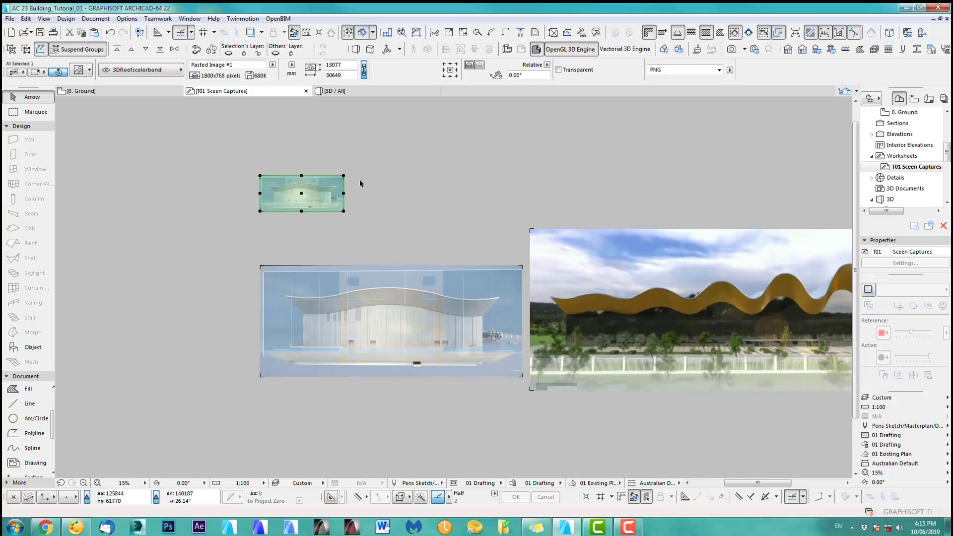
scroll(256, 202, up, 5)
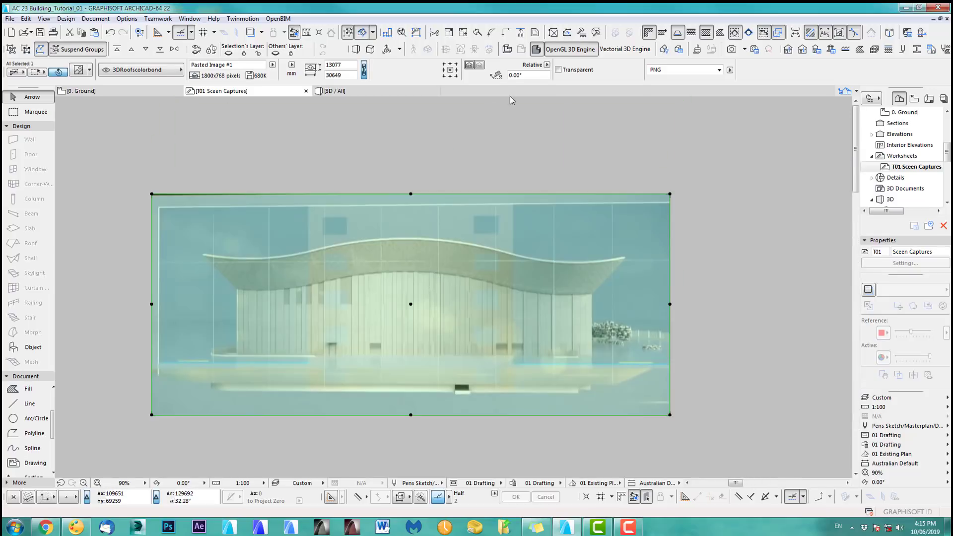
click(463, 32)
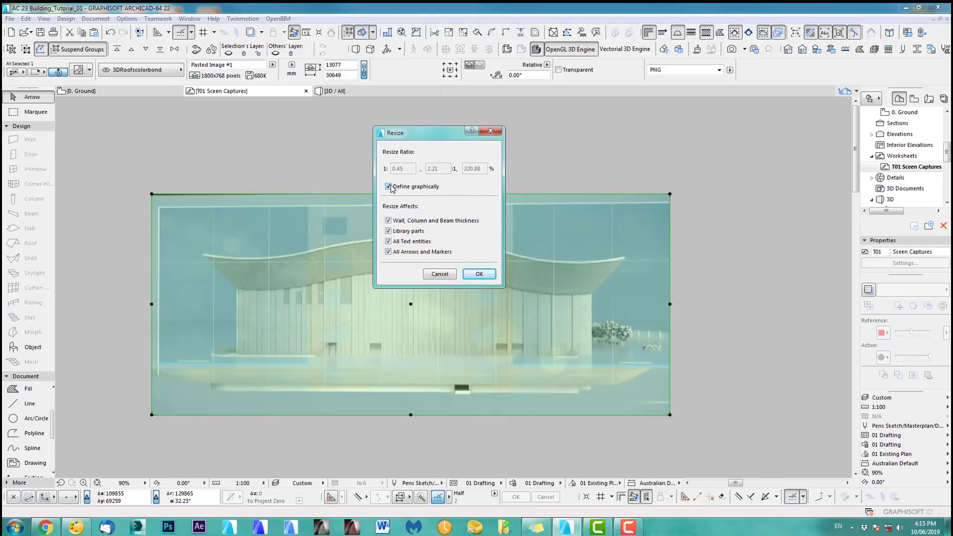
click(476, 275)
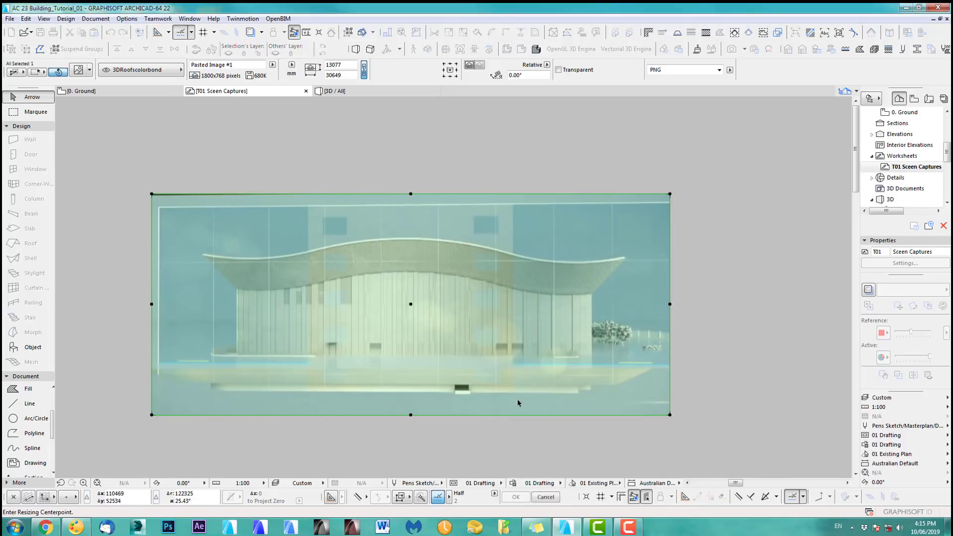
scroll(510, 387, up, 3)
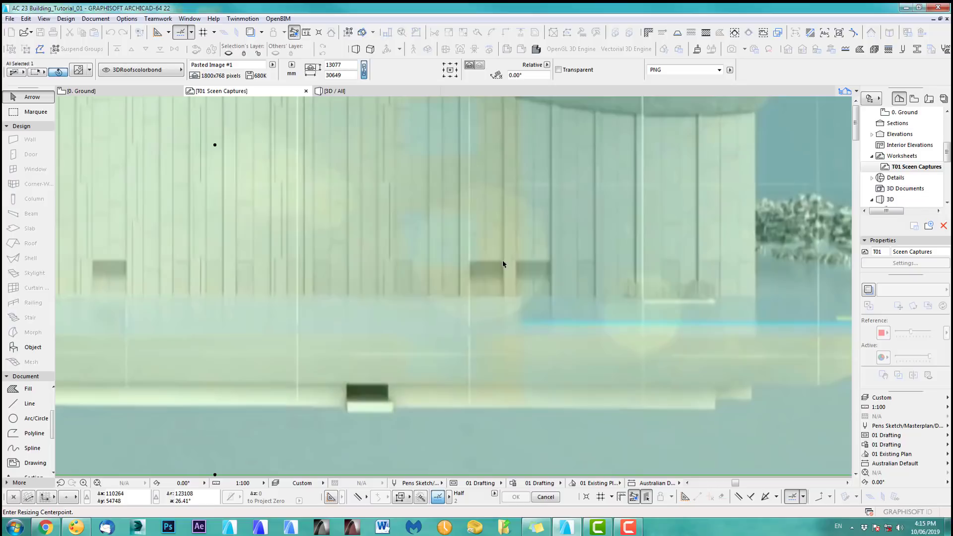
click(504, 298)
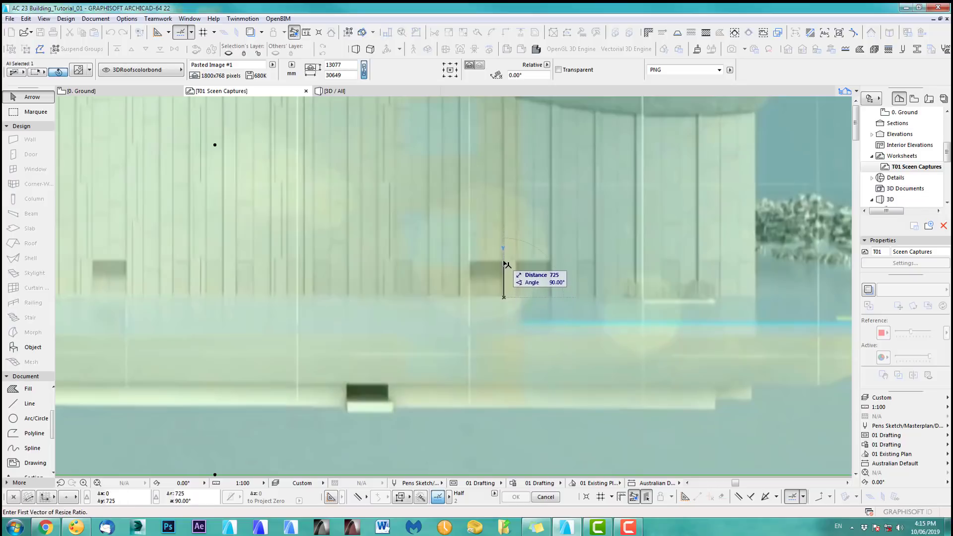
click(505, 264)
text(2200)
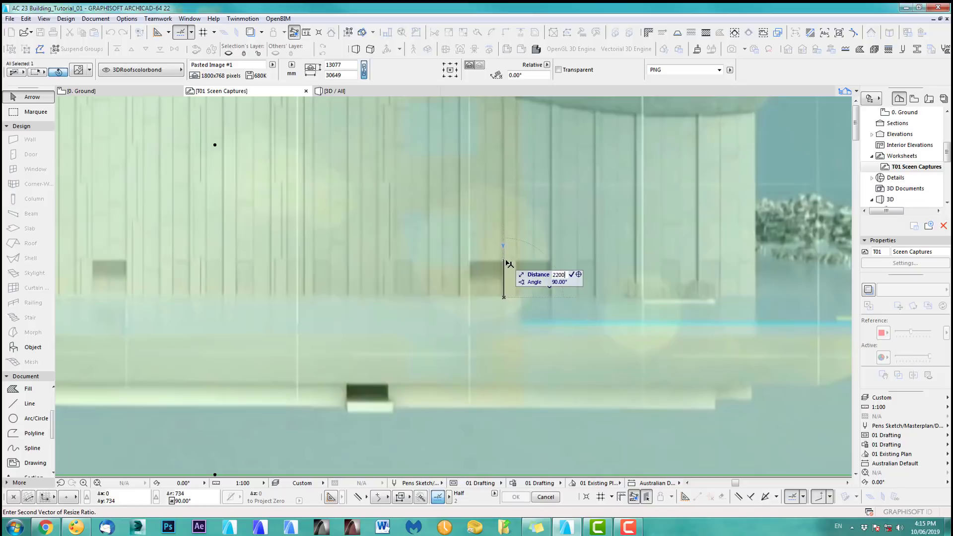
key(Return)
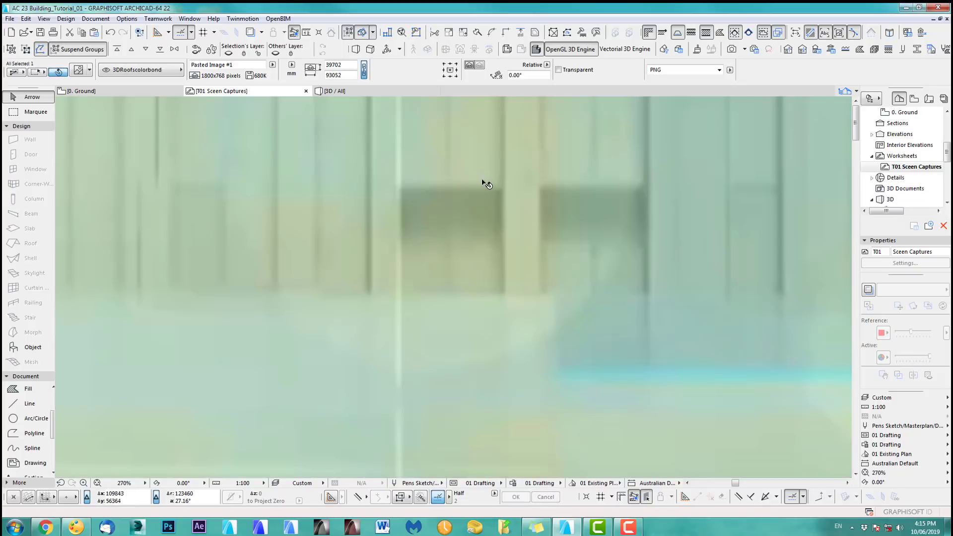
- Measure the door's height on the resized facade image
key(m)
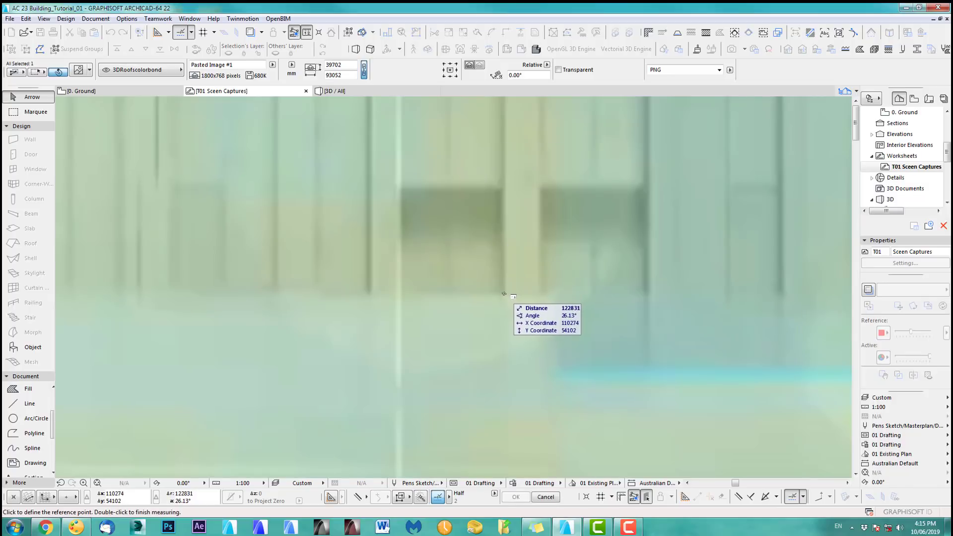
click(504, 293)
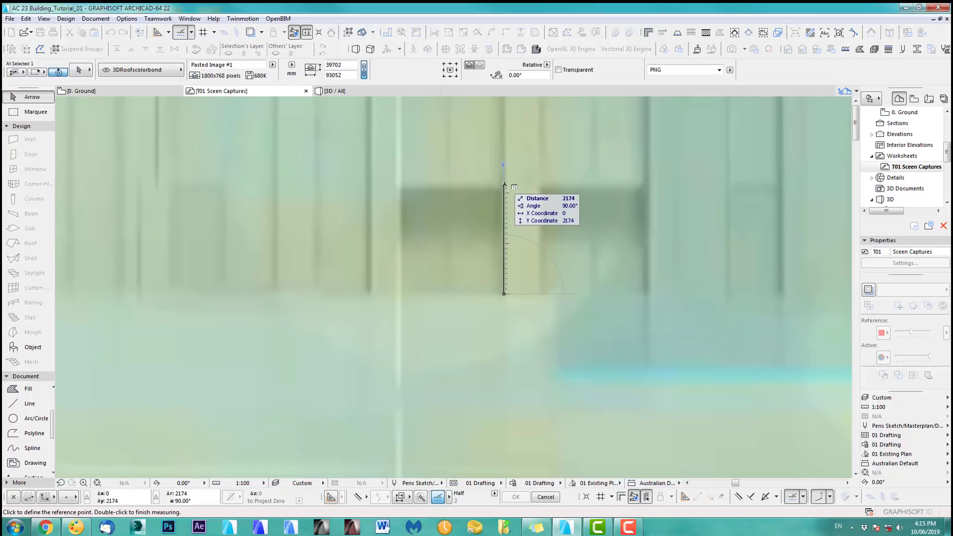
key(Escape)
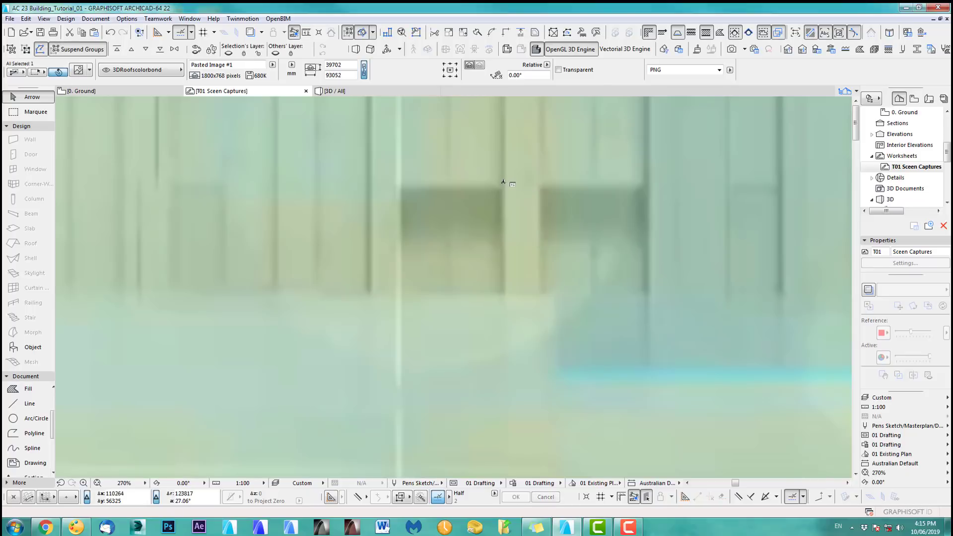
- Delete the resized facade image from the worksheet
scroll(503, 183, down, 10)
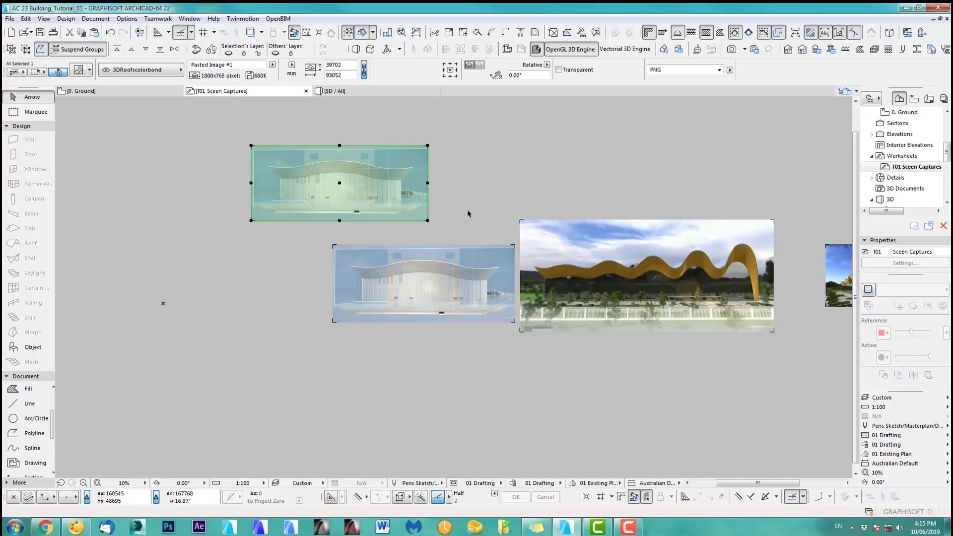
key(Delete)
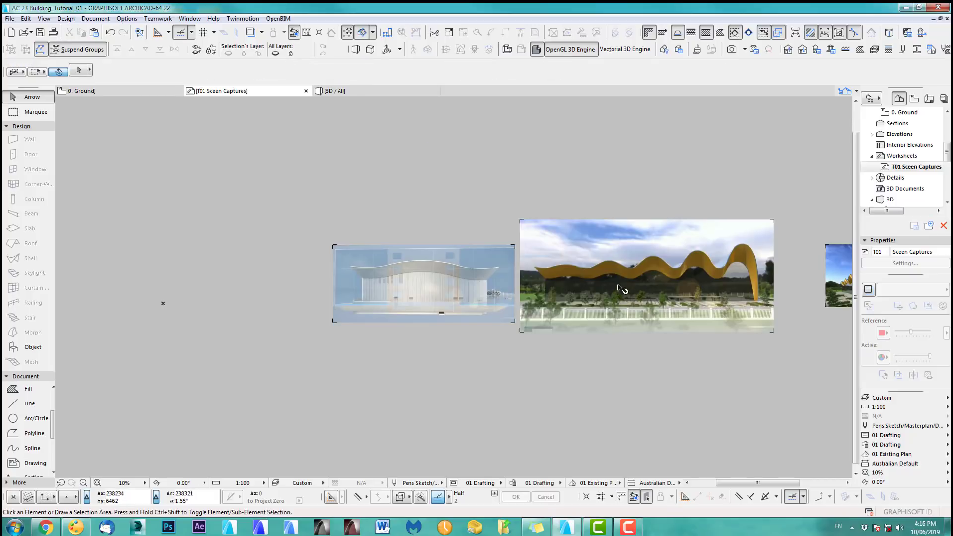
- Start a spline at the foot of the roof's tall end arch in the side elevation image and trace its outer edge upward
middle_drag(580, 283, 486, 283)
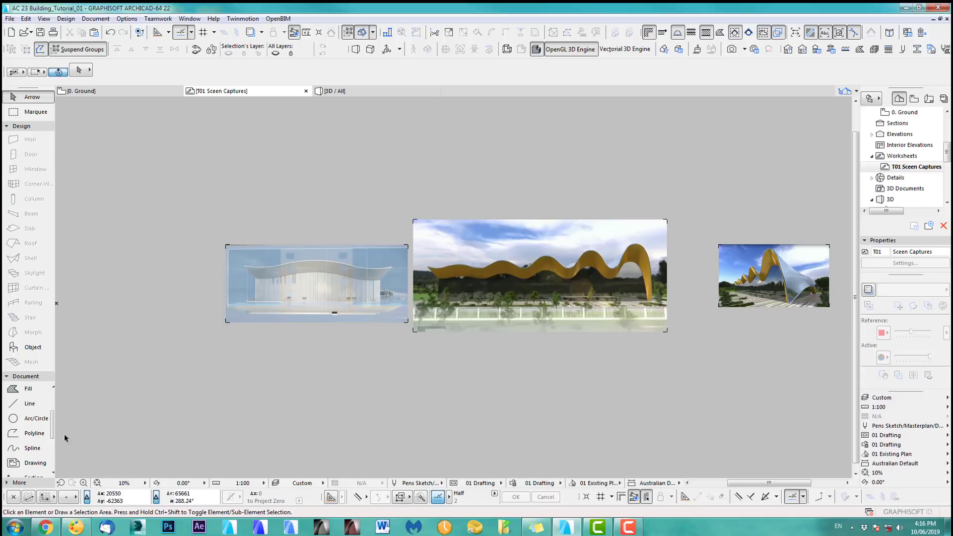
click(33, 449)
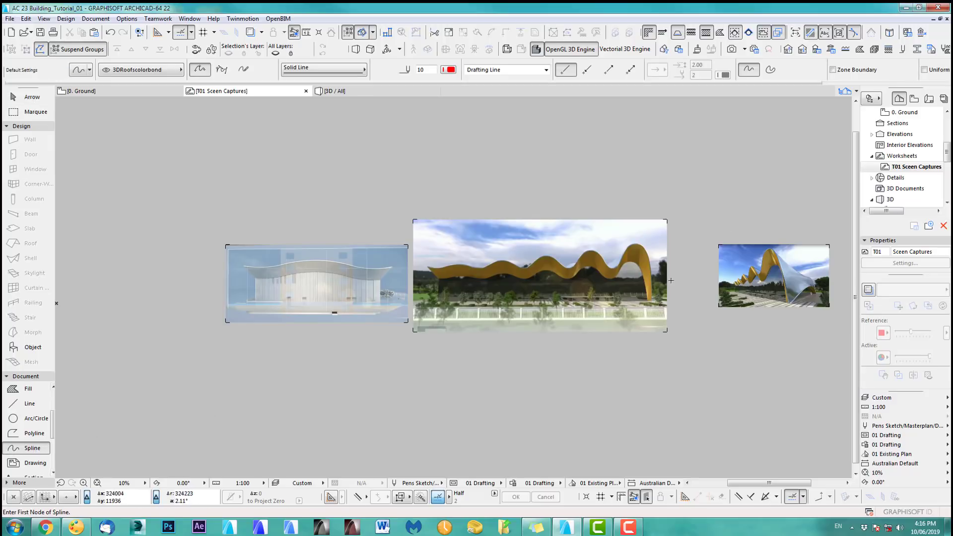
scroll(671, 280, up, 5)
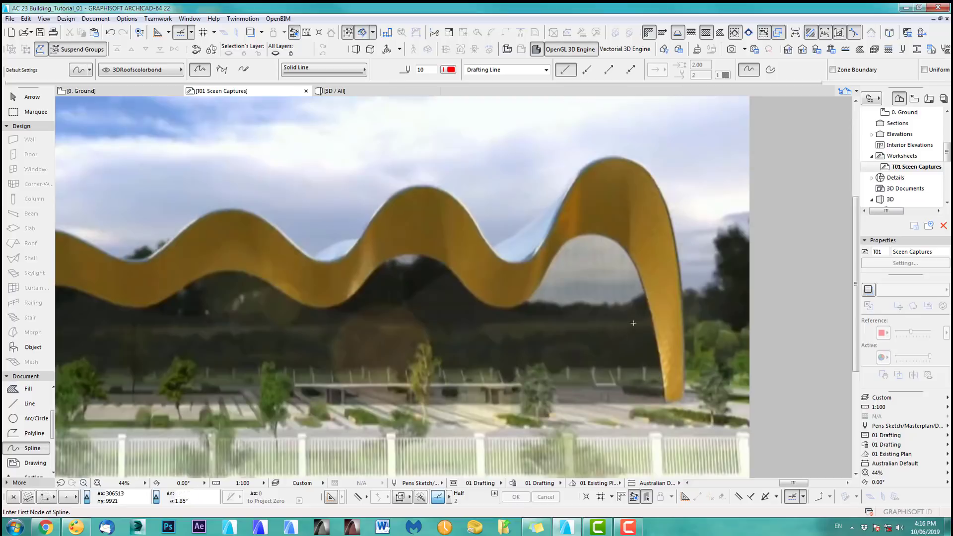
click(684, 400)
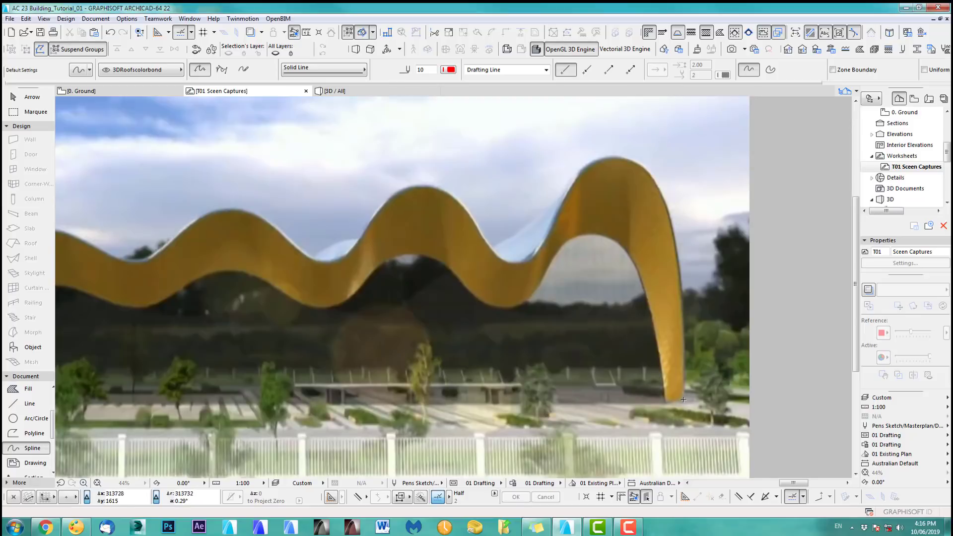
scroll(684, 399, up, 3)
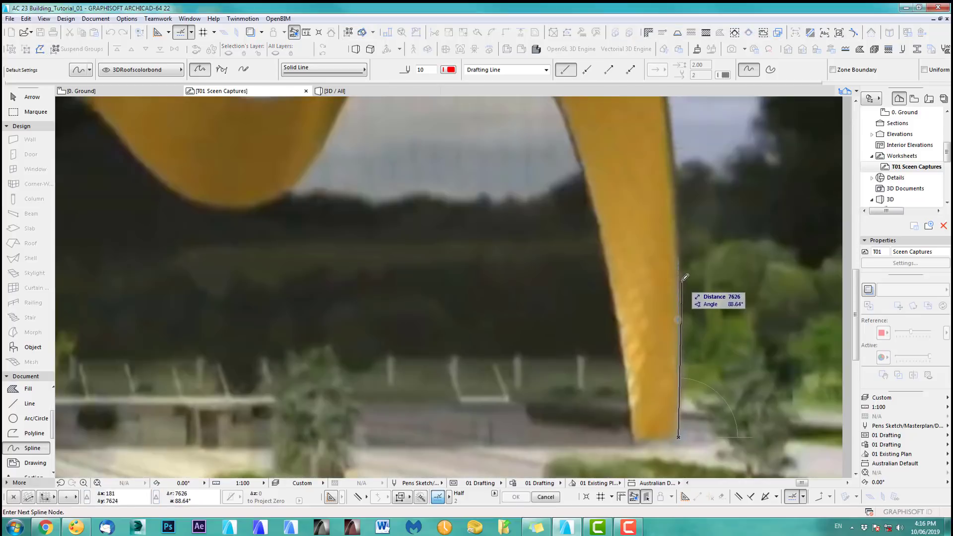
scroll(678, 227, down, 3)
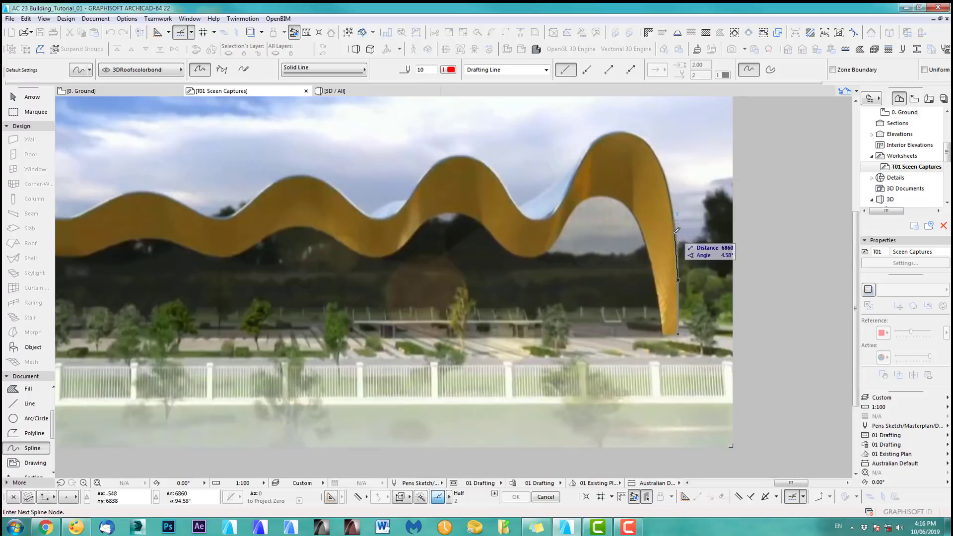
click(674, 227)
click(666, 176)
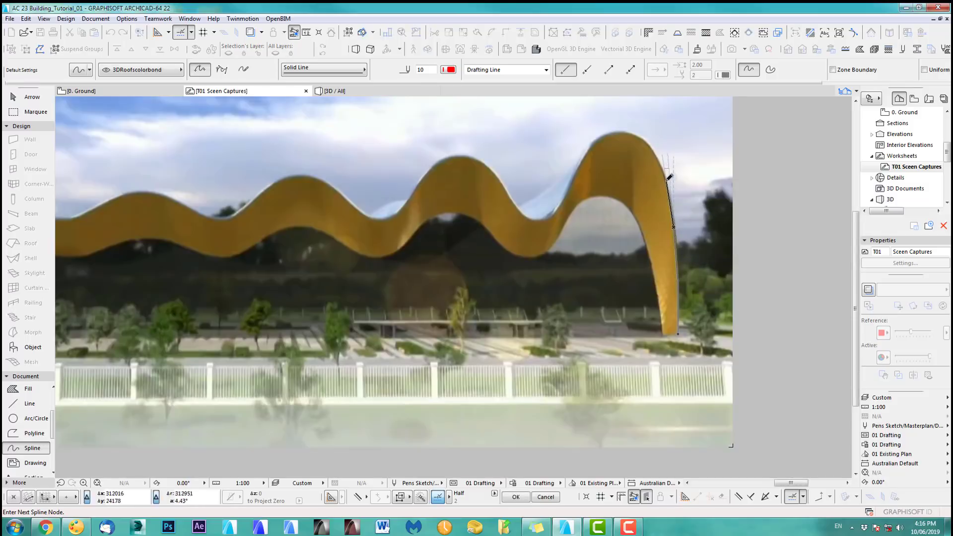
- Continue the roof spline over the crest of the tall end arch and through the adjoining valley
scroll(650, 147, up, 3)
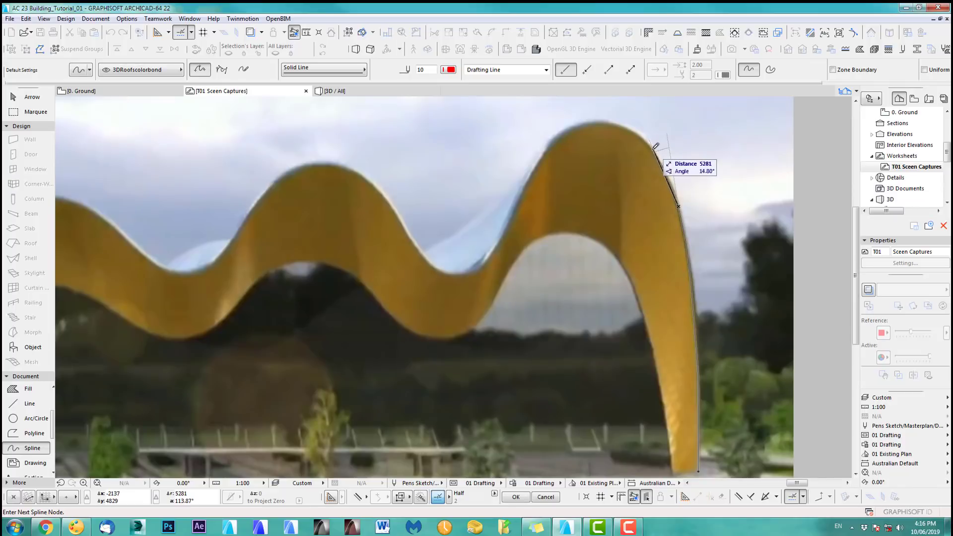
click(606, 122)
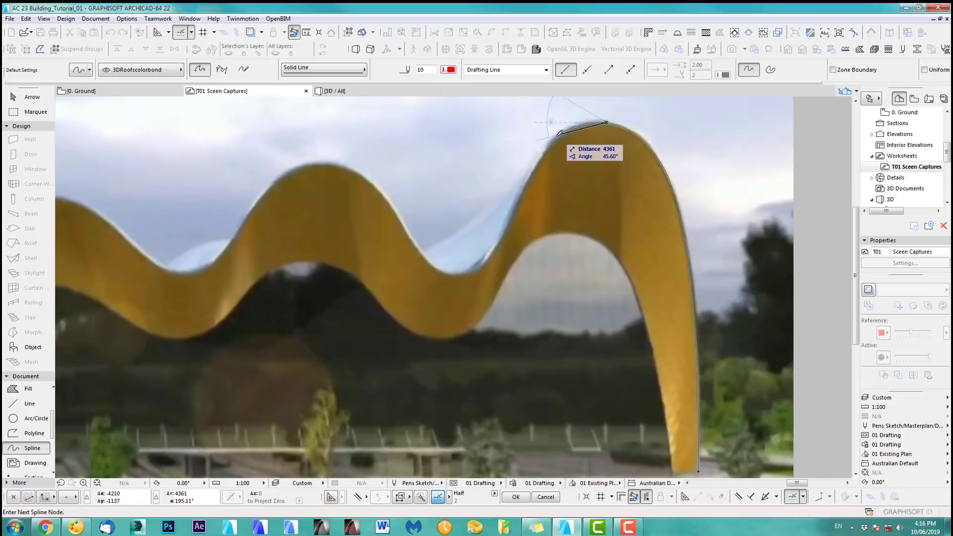
click(556, 137)
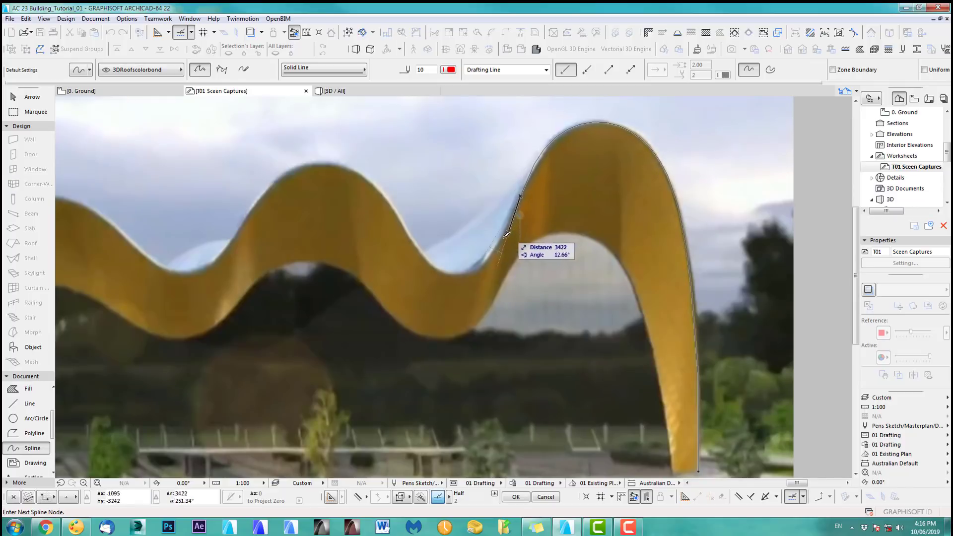
click(500, 243)
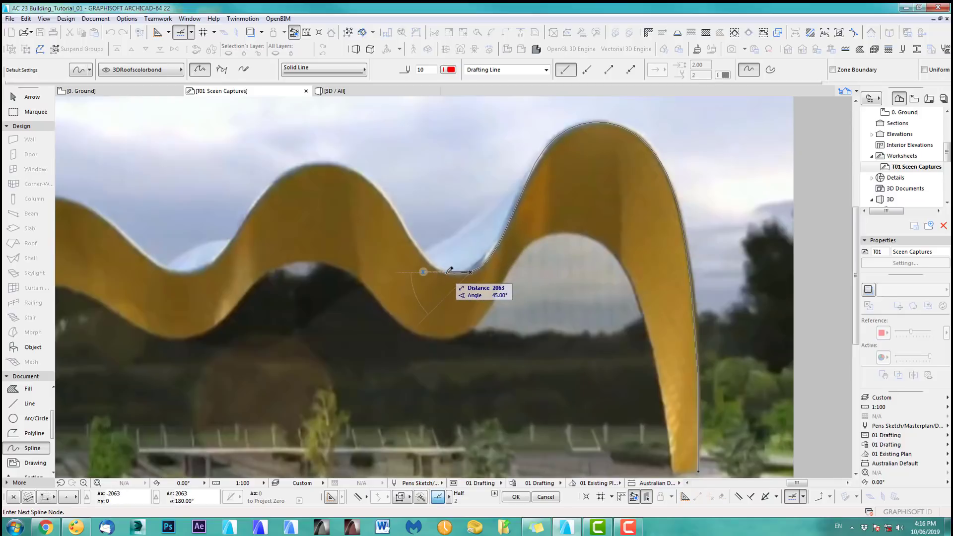
click(408, 238)
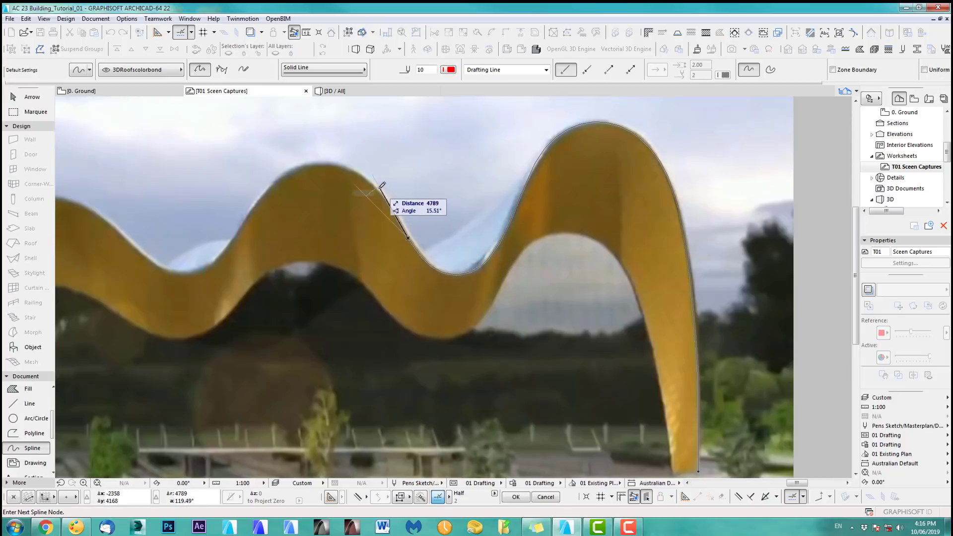
- Trace the spline over the second-highest roof wave, through the following valley and up the next slope
click(332, 162)
click(284, 174)
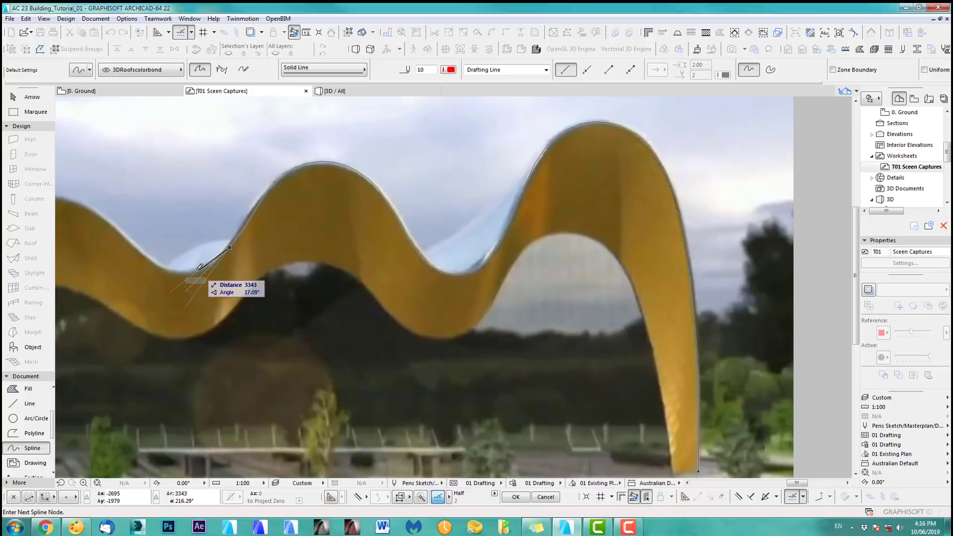
click(161, 270)
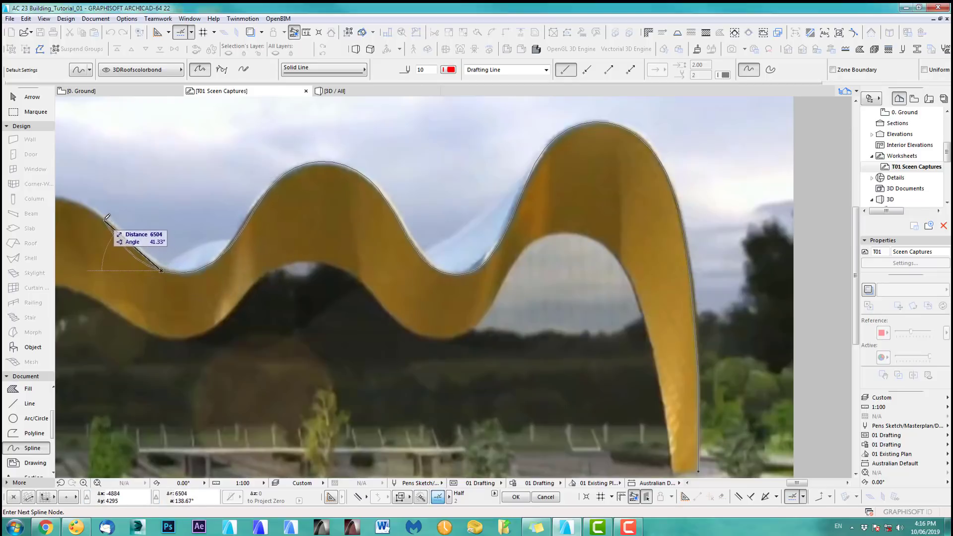
click(102, 220)
- Extend the spline along the roof's upper edge over the third and fourth wave crests from the tall end arch
scroll(103, 220, down, 2)
middle_drag(103, 220, 606, 257)
scroll(604, 253, up, 2)
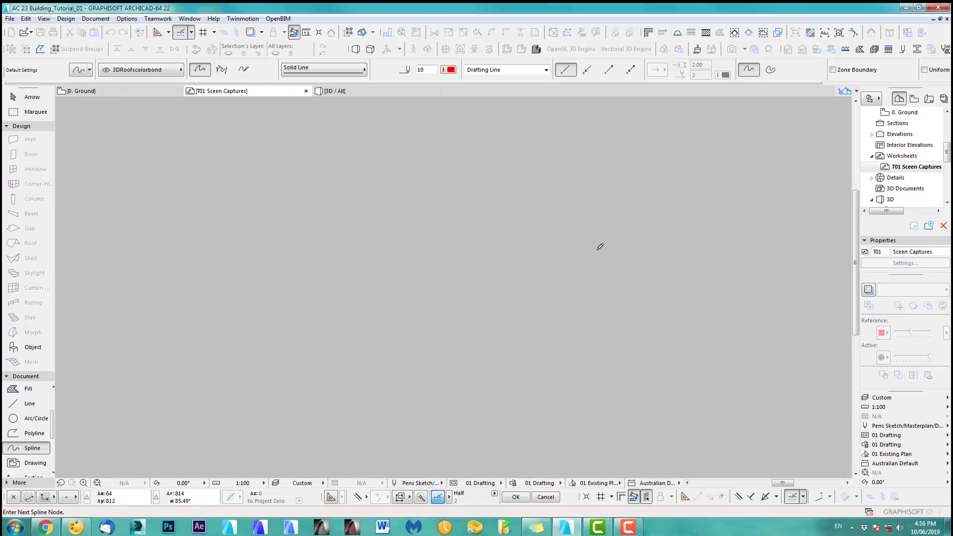
click(570, 243)
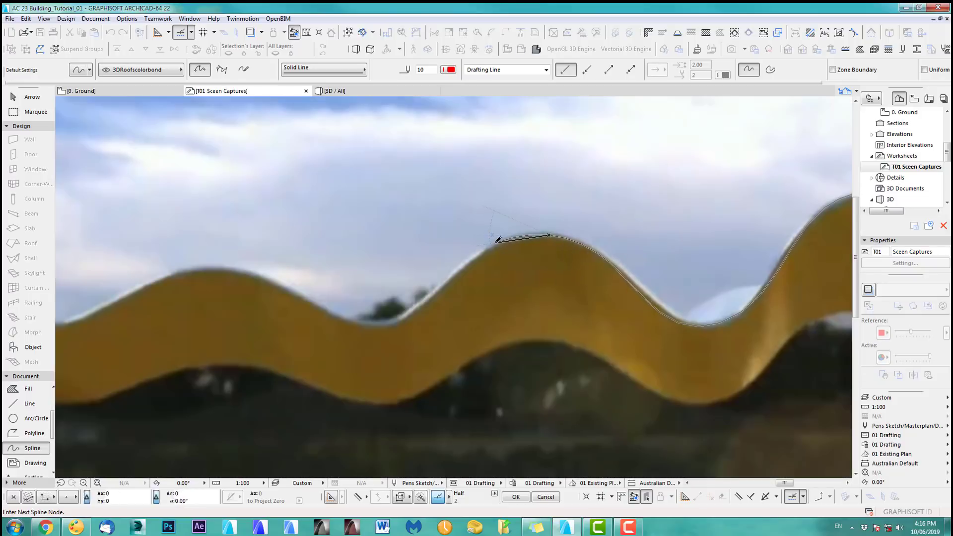
click(438, 288)
click(375, 322)
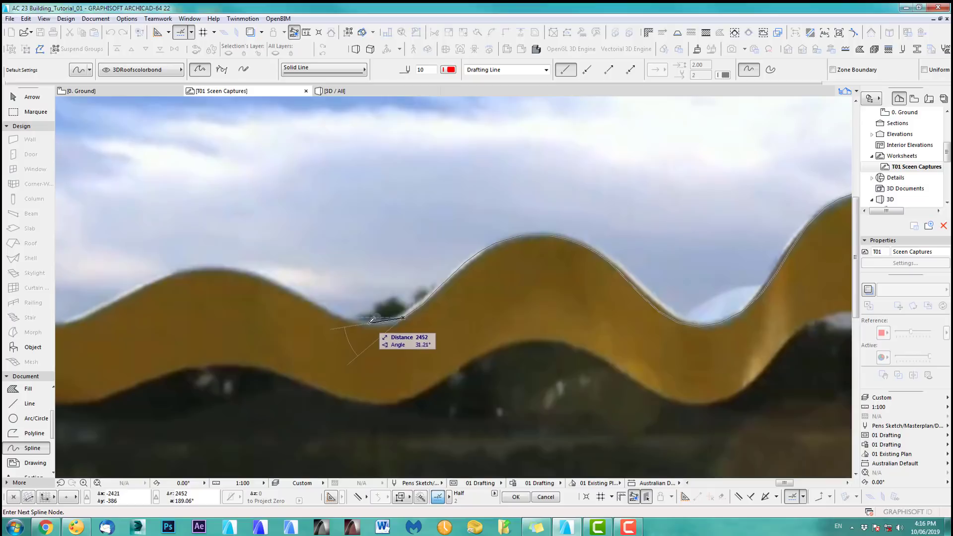
click(234, 265)
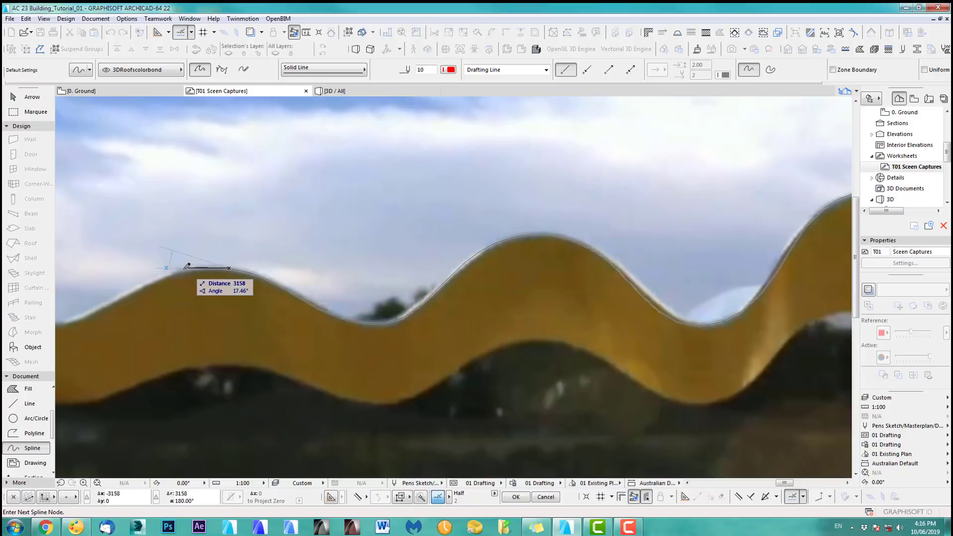
click(122, 293)
- Trace the spline over the last and lowest roof wave and finish it at the roof's pointed low-end tip
middle_drag(123, 294, 433, 281)
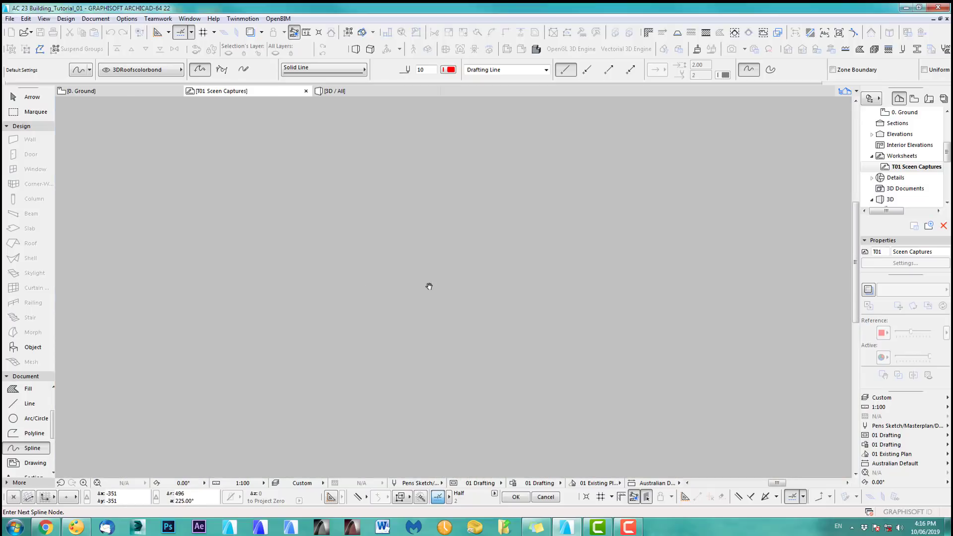
click(383, 309)
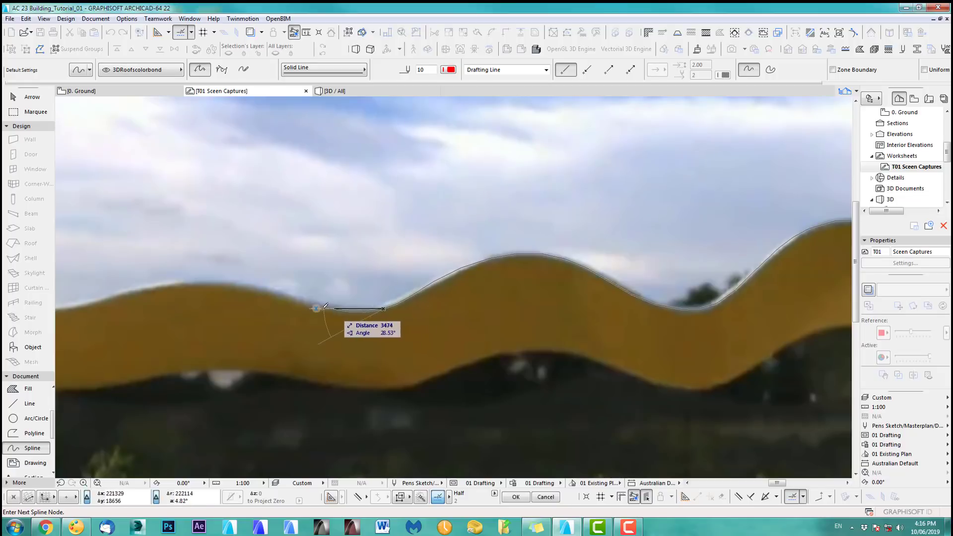
click(237, 286)
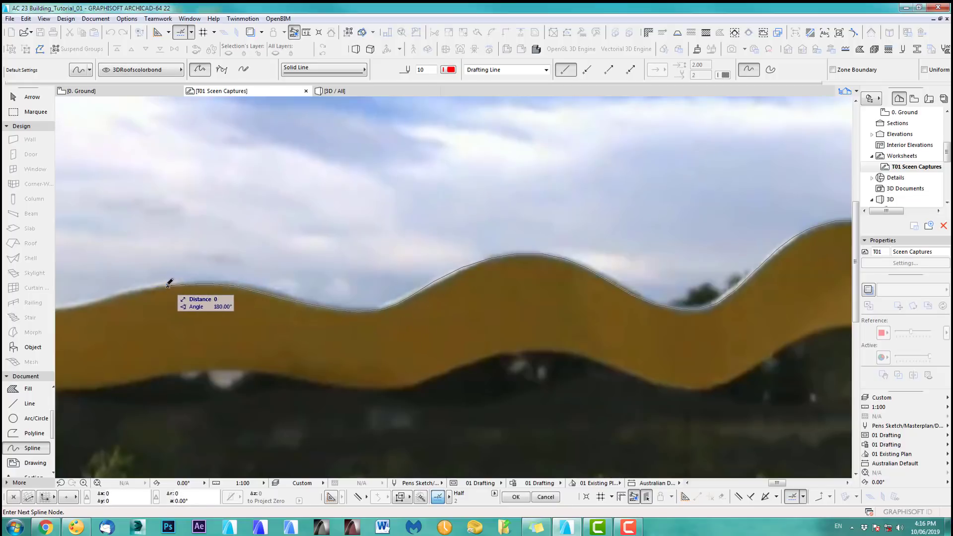
middle_drag(105, 292, 422, 295)
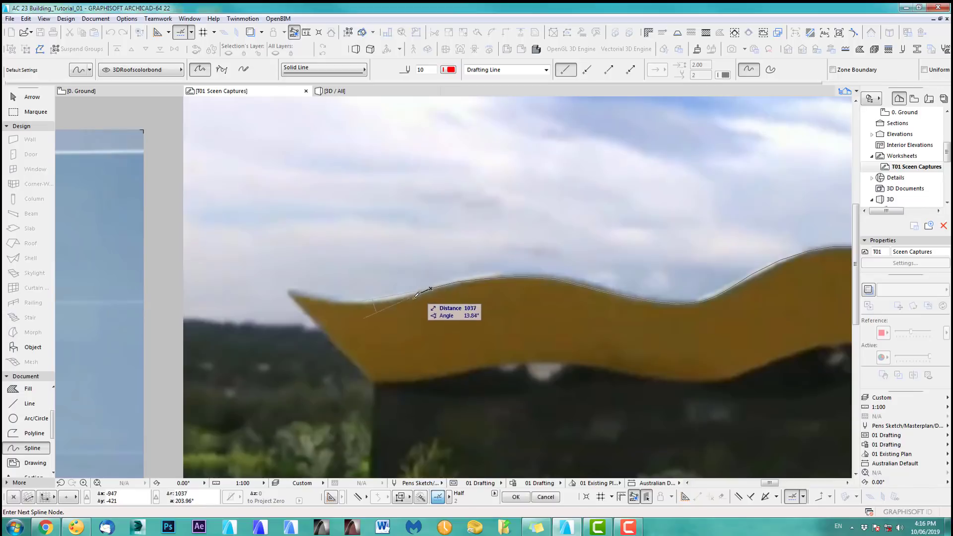
click(392, 299)
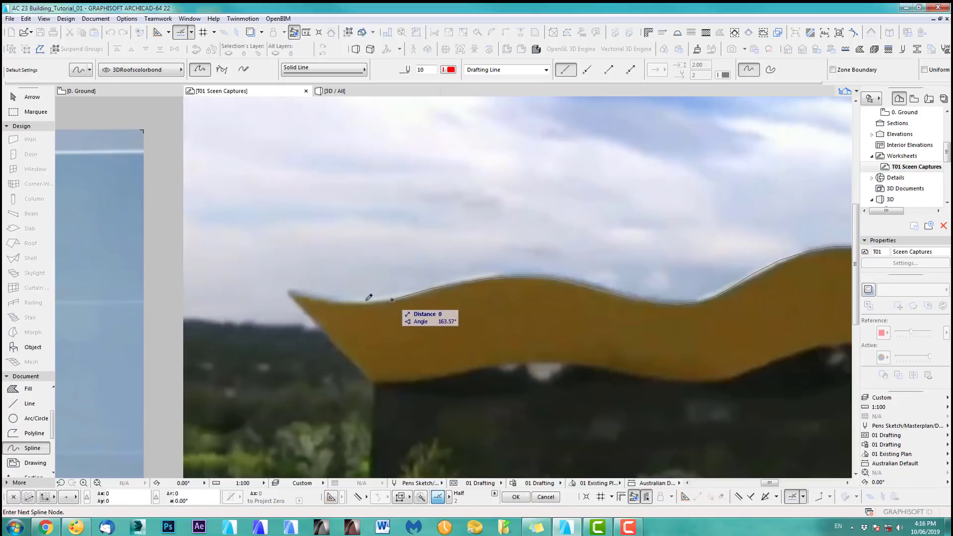
double_click(293, 291)
scroll(293, 291, down, 5)
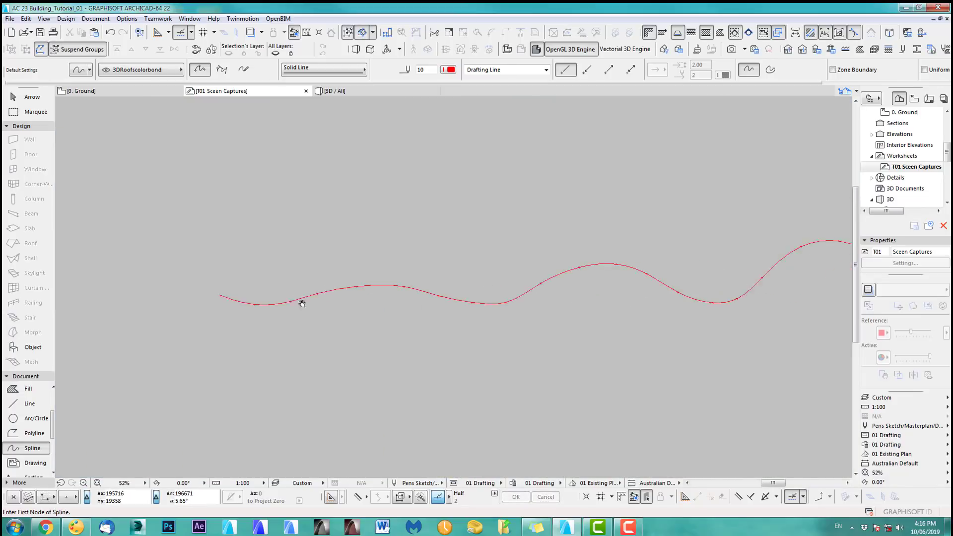
scroll(341, 266, down, 4)
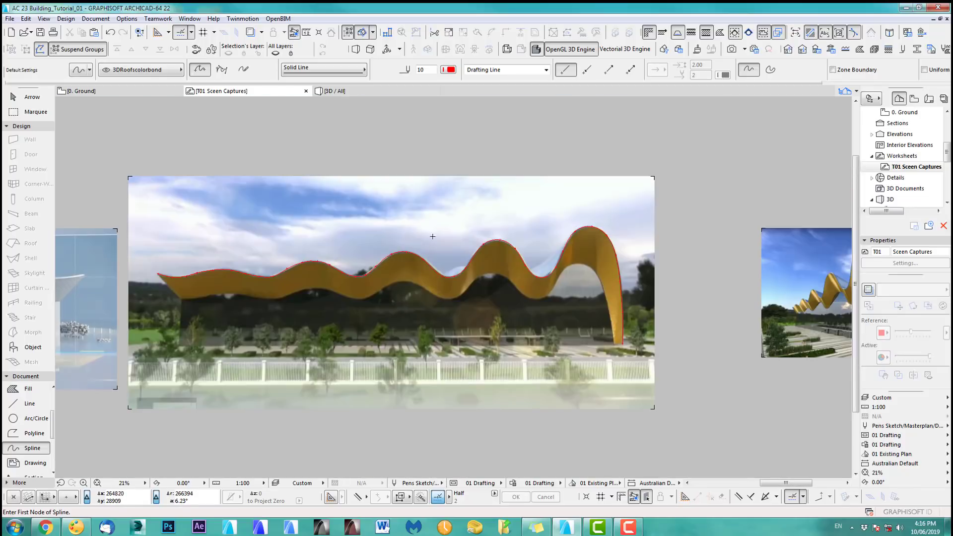
- Switch to the ground floor plan and review the default settings for shells
key(F2)
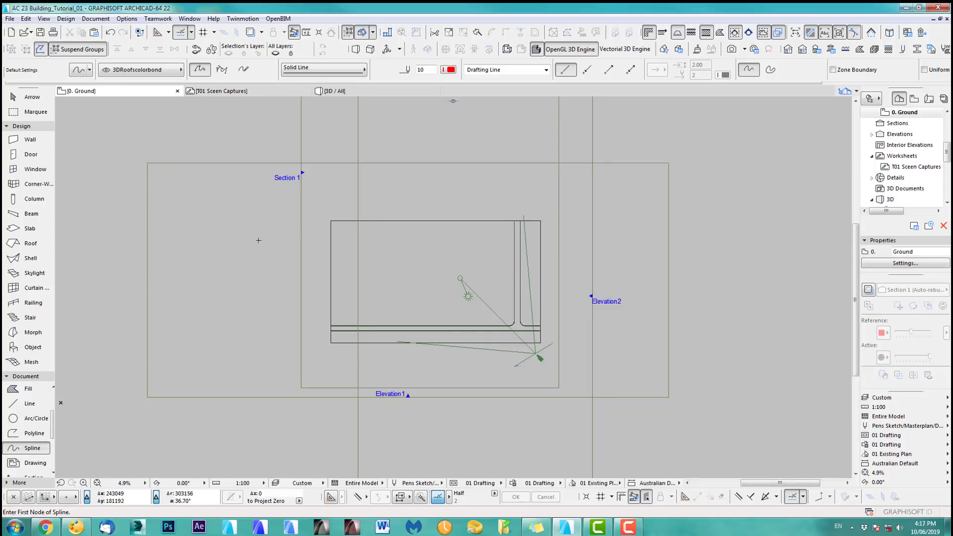
double_click(52, 265)
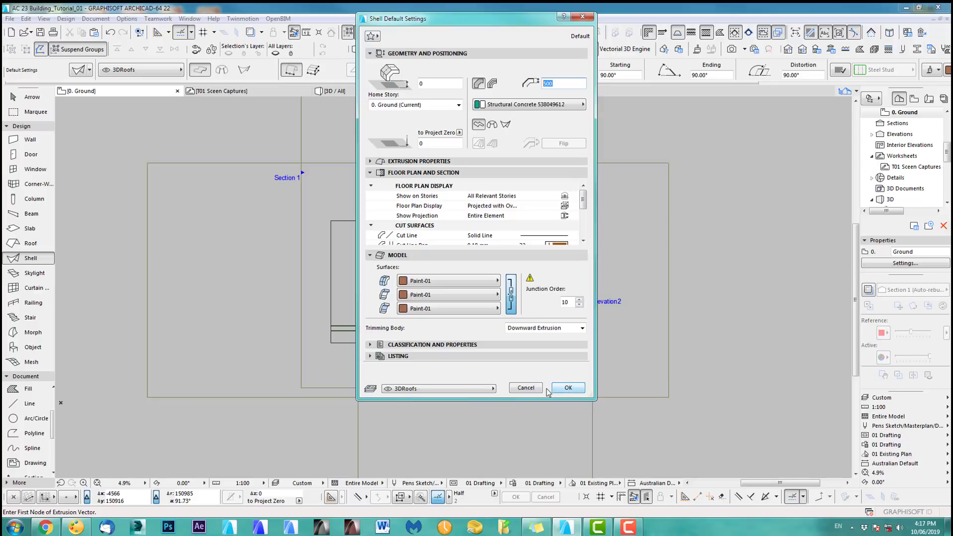
click(566, 388)
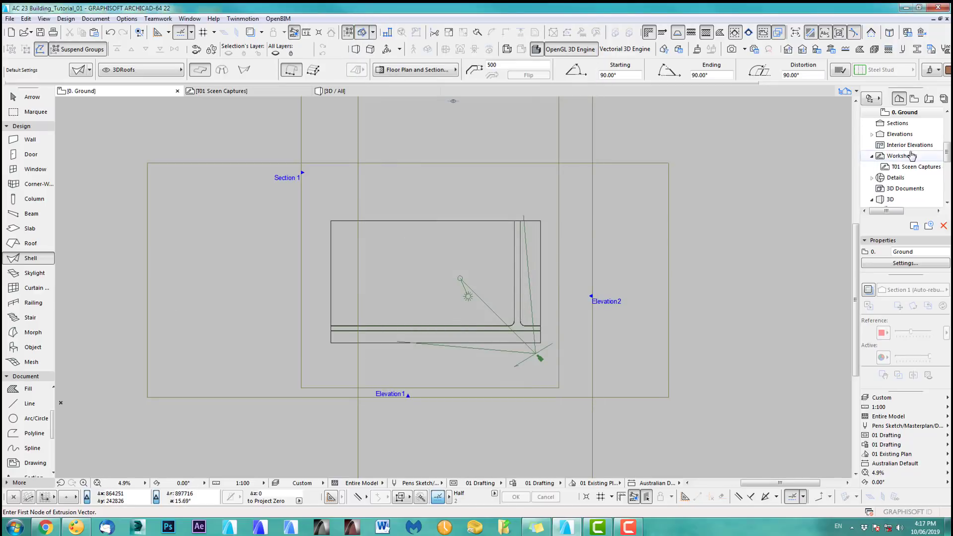
- Copy the traced roof spline from the T01 Sceen Captures worksheet and place it in the ground floor plan, in the empty area above the site outline
double_click(916, 168)
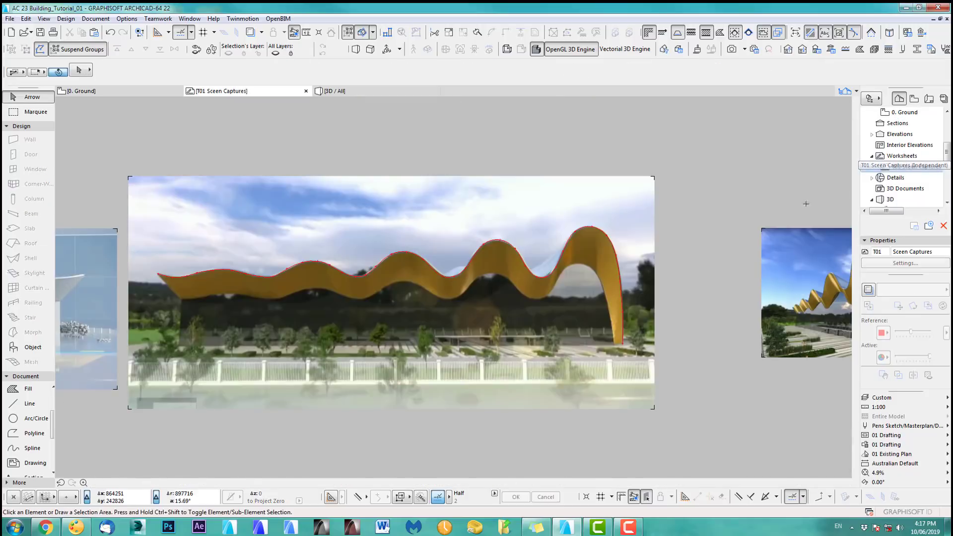
click(615, 256)
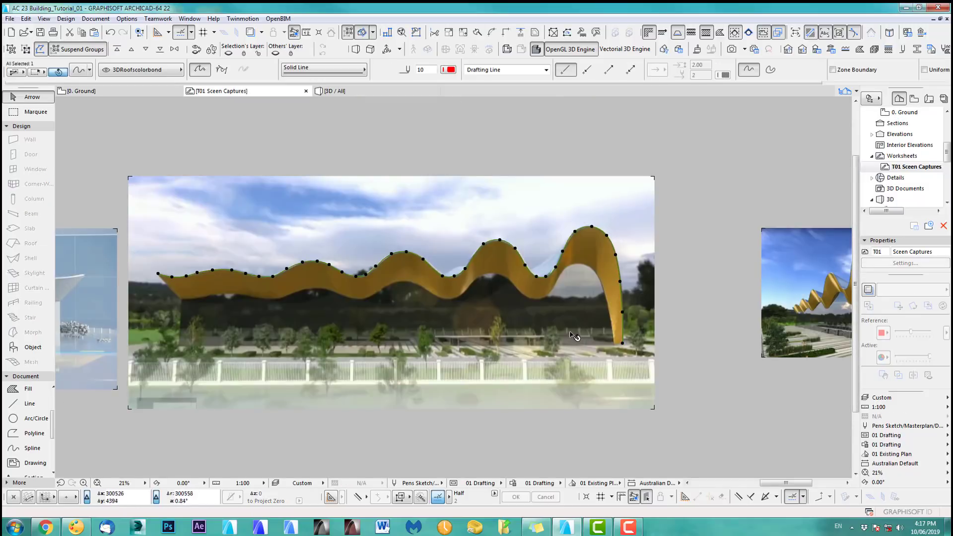
key(F2)
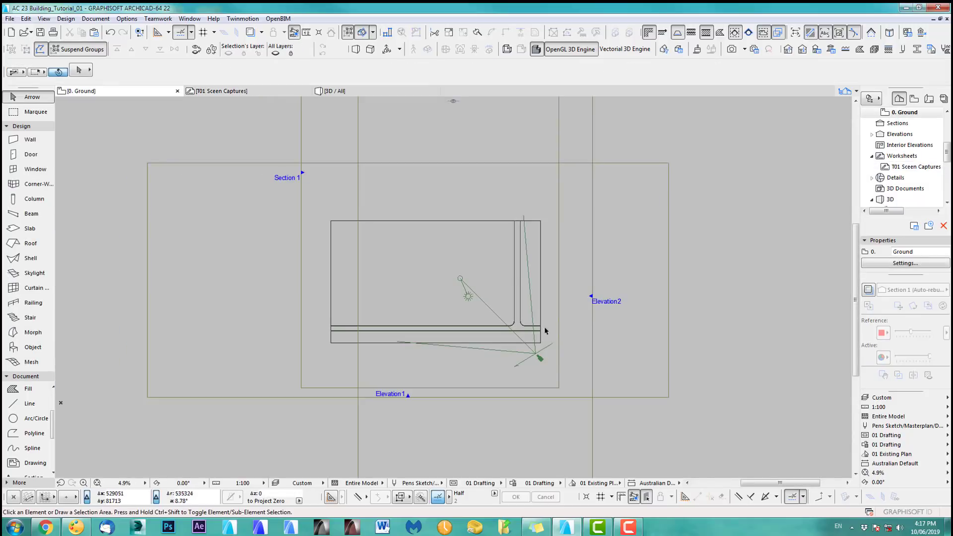
key(ctrl+v)
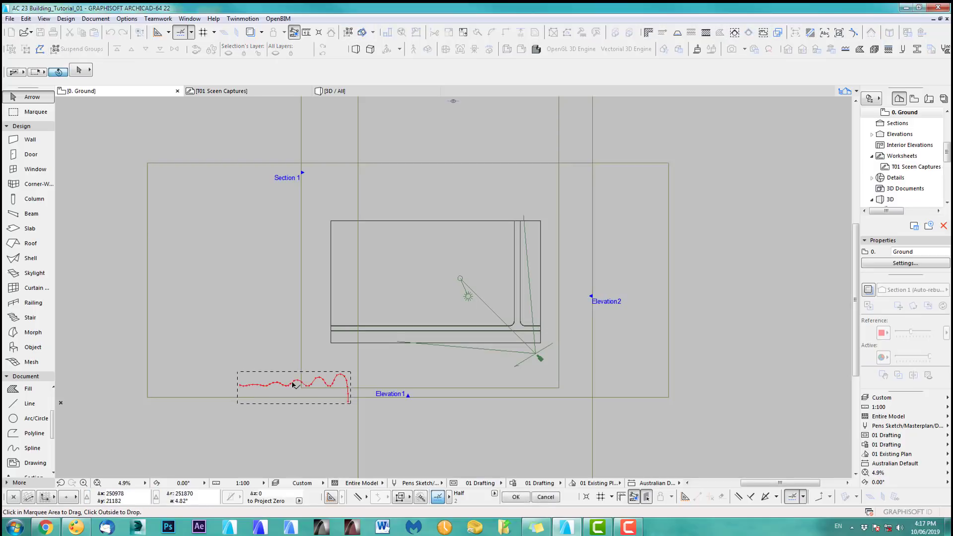
click(336, 376)
scroll(440, 341, down, 1)
middle_drag(442, 345, 452, 472)
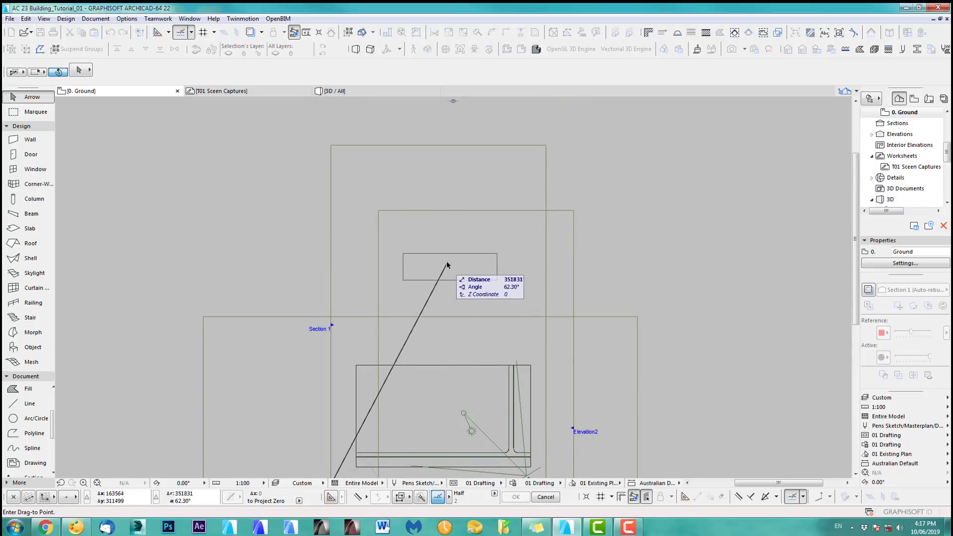
click(452, 256)
scroll(477, 300, up, 3)
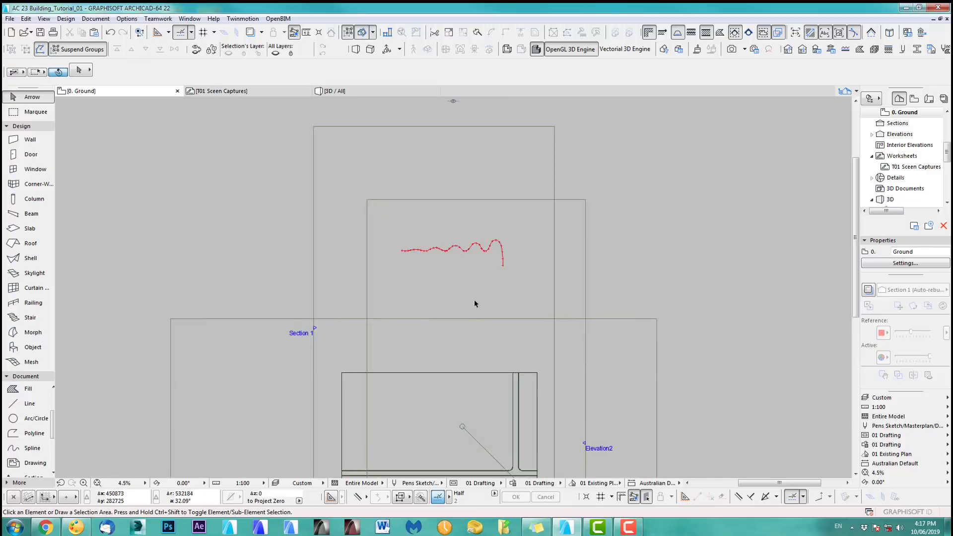
middle_drag(475, 275, 495, 271)
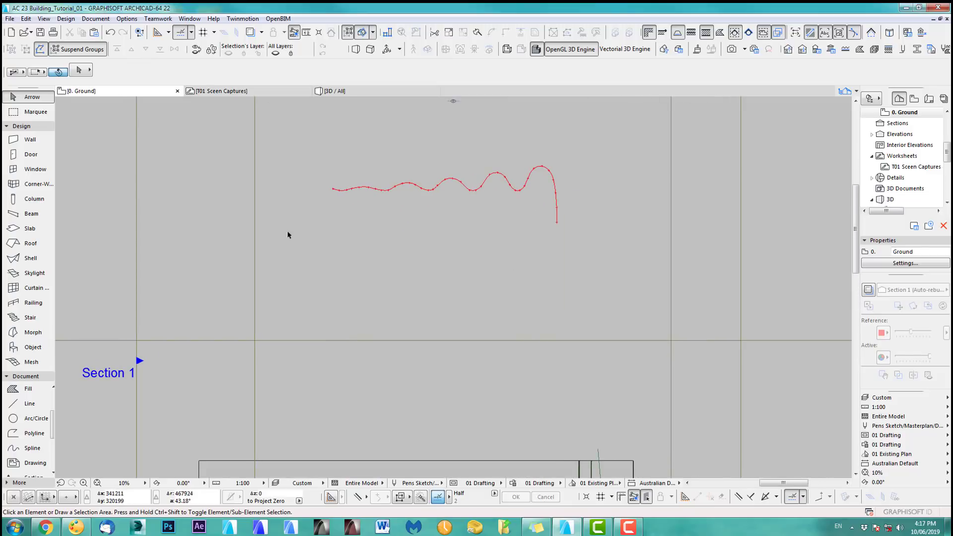
- Set up the Shell tool for extruded geometry with the construction method that starts from a profile polygon
click(29, 258)
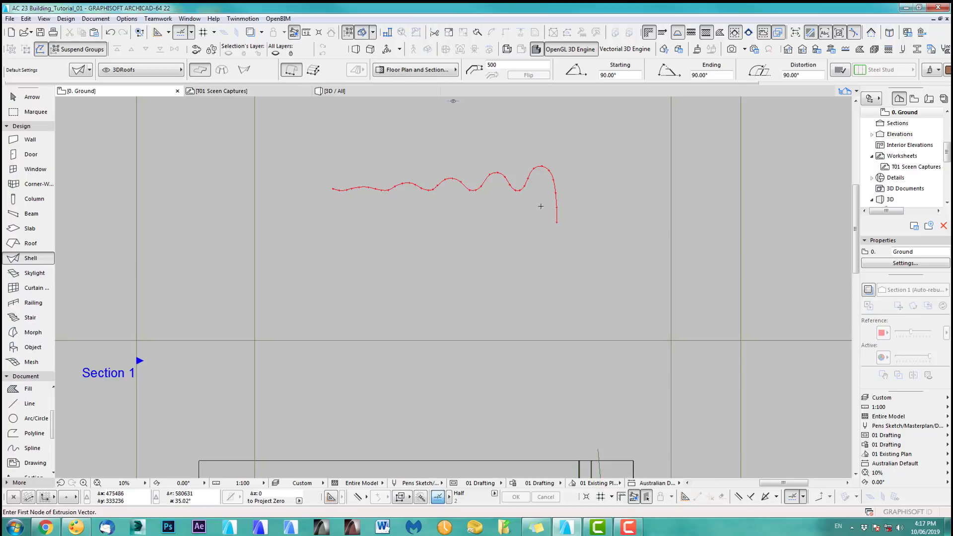
scroll(481, 171, up, 4)
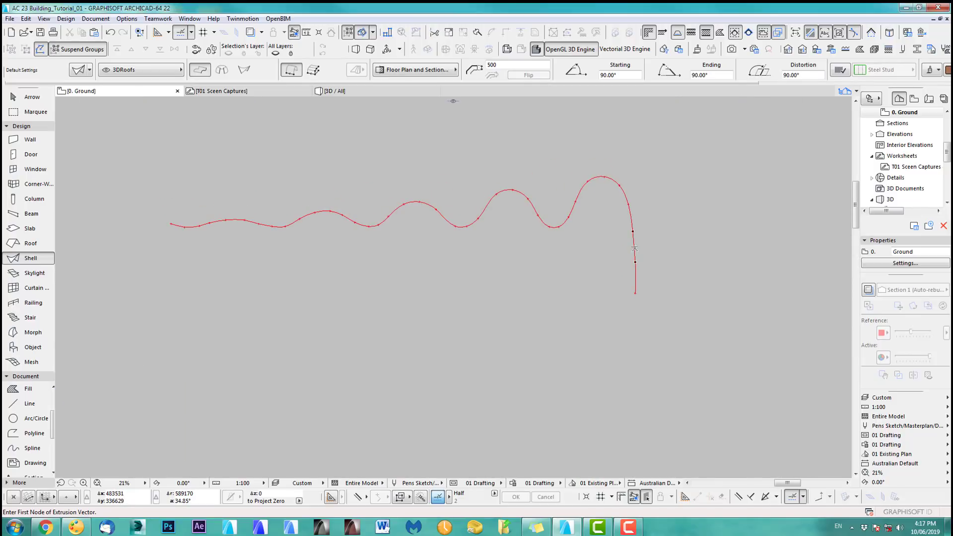
middle_drag(623, 248, 606, 266)
click(32, 244)
click(32, 262)
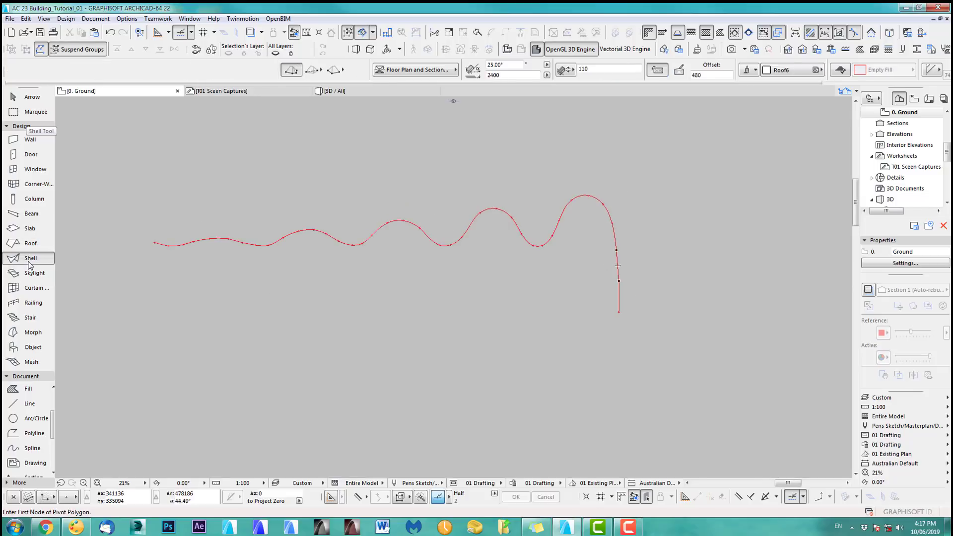
click(615, 237)
key(Escape)
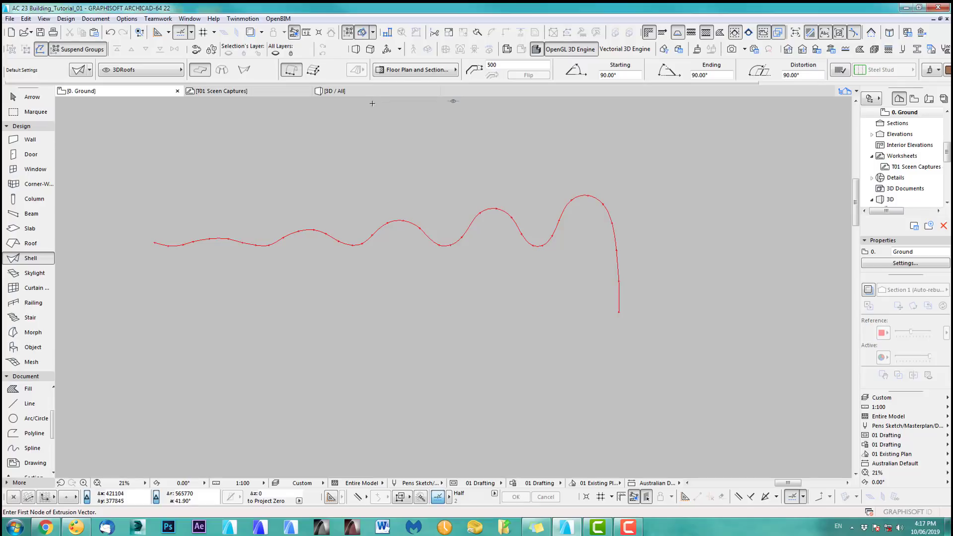
click(314, 70)
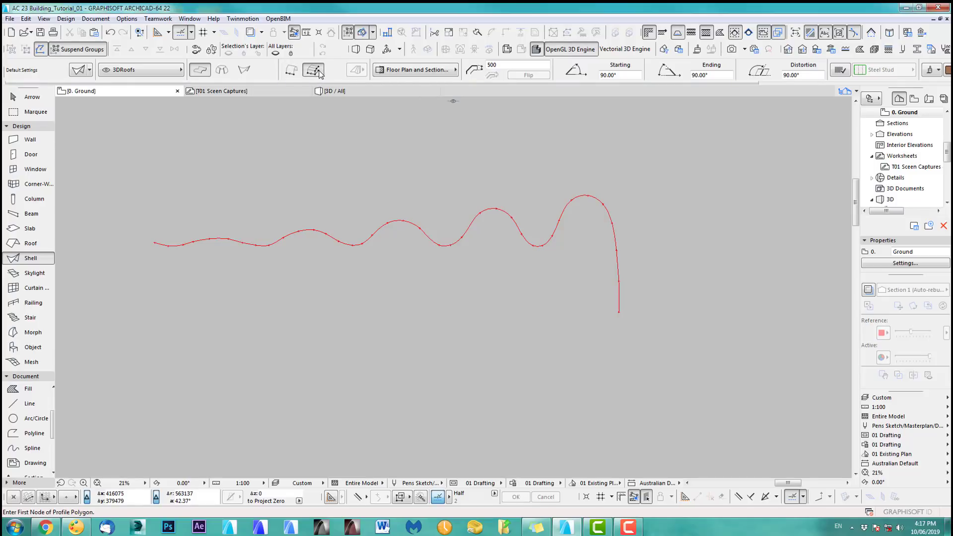
click(252, 73)
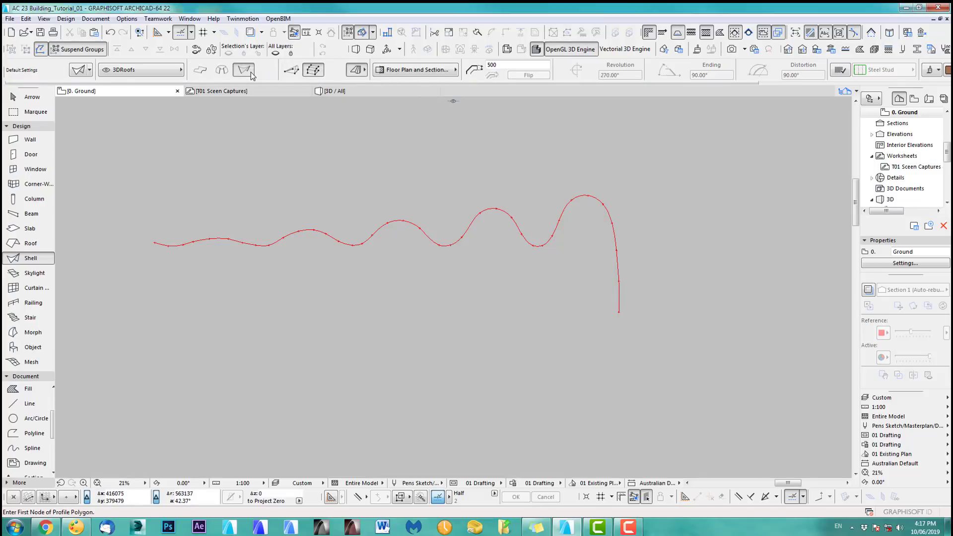
click(201, 70)
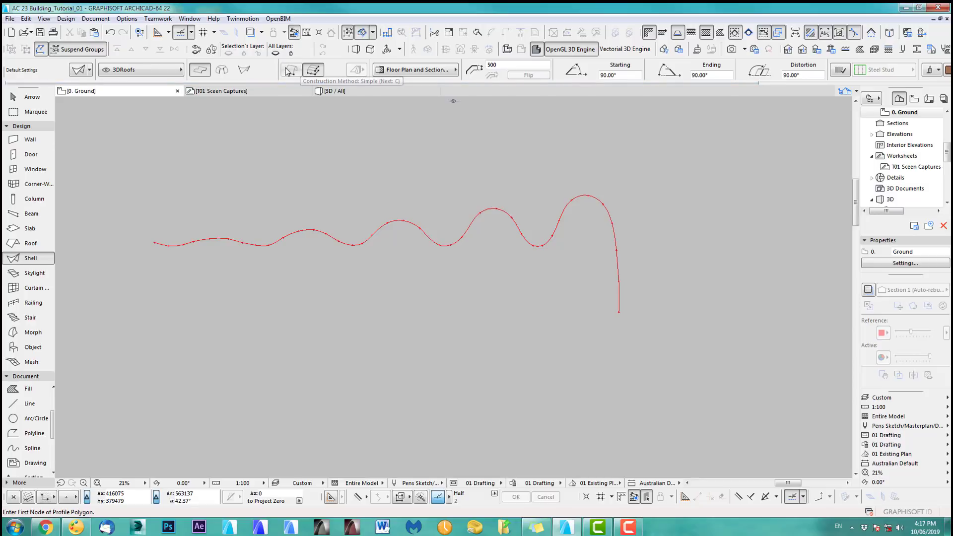
- Try converting the roof spline into an extruded shell with an extrusion length of 5000, inspect its curve segments, and undo it
double_click(621, 274)
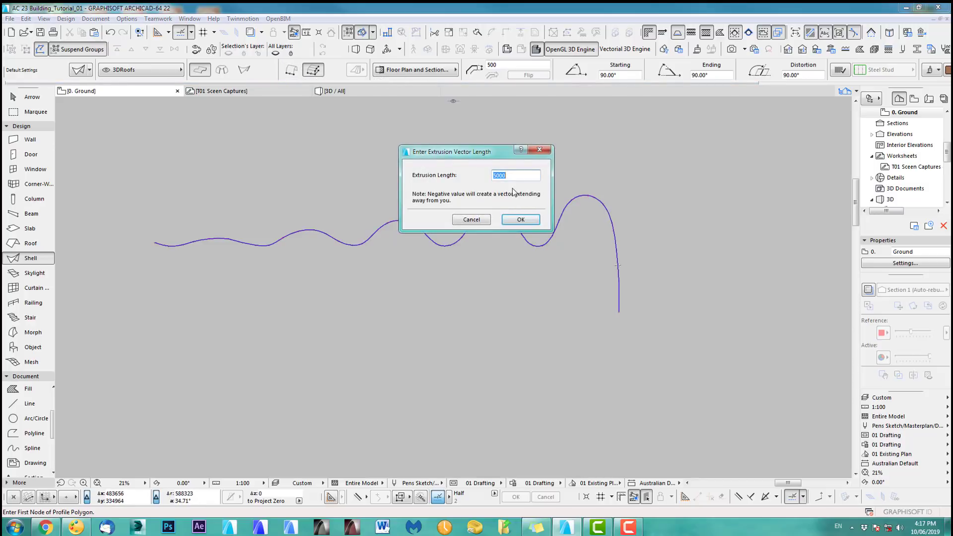
click(520, 220)
scroll(608, 205, up, 4)
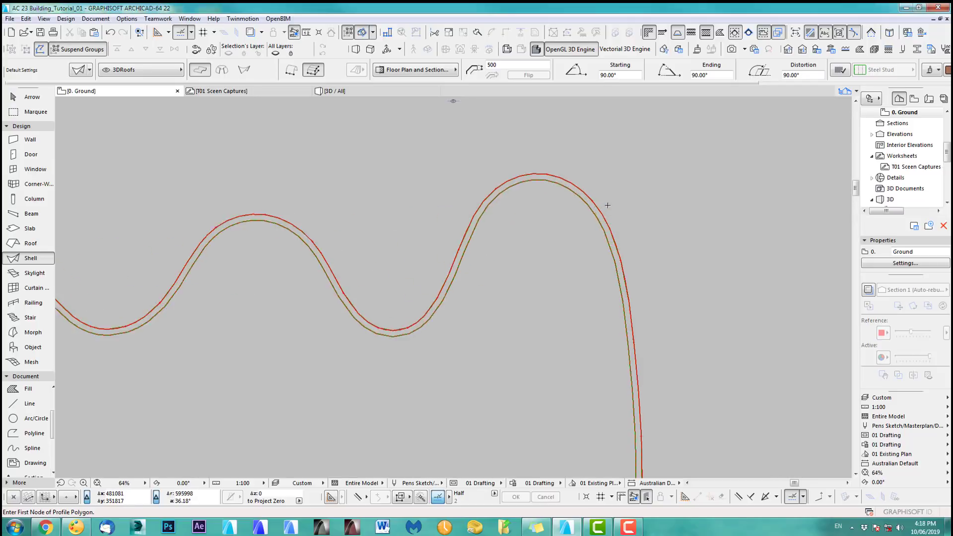
scroll(608, 206, up, 2)
shift+click(568, 199)
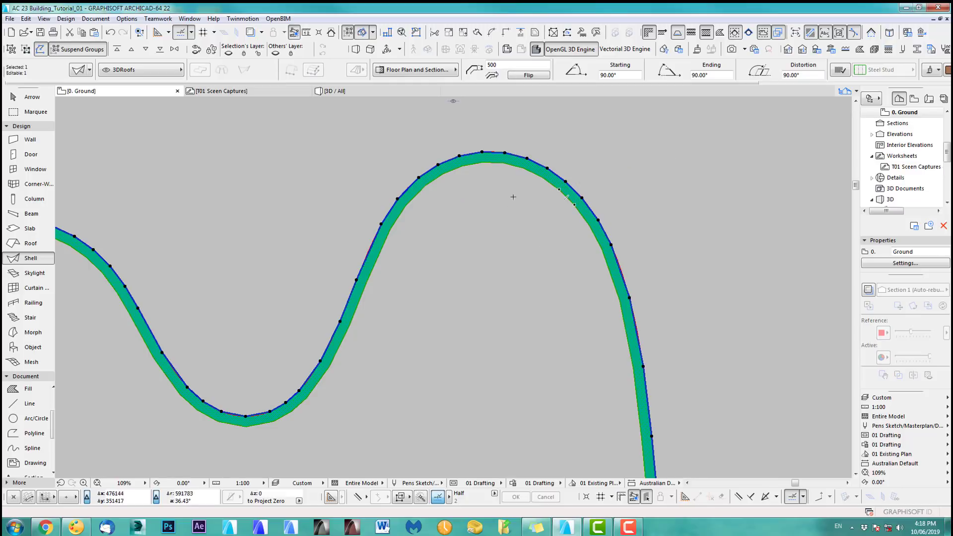
scroll(292, 384, up, 5)
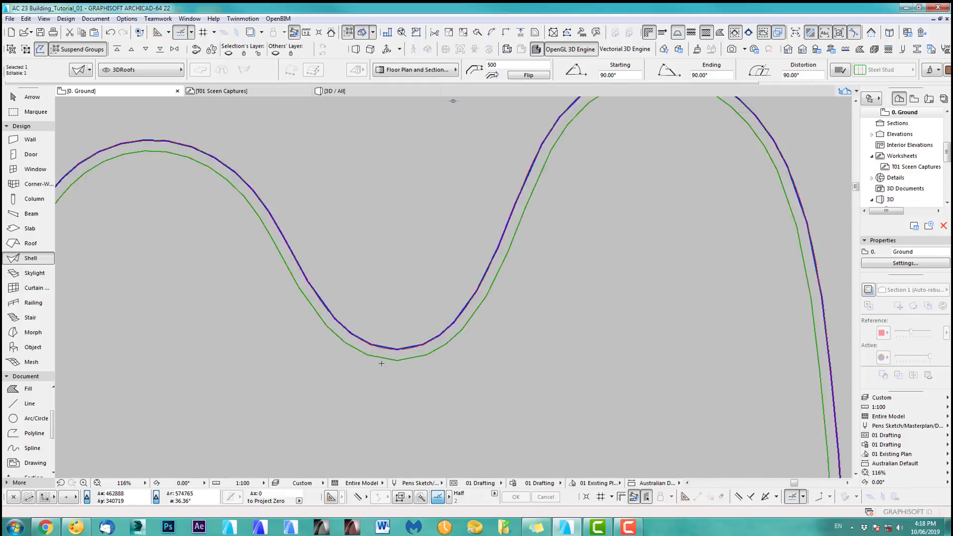
scroll(452, 334, down, 6)
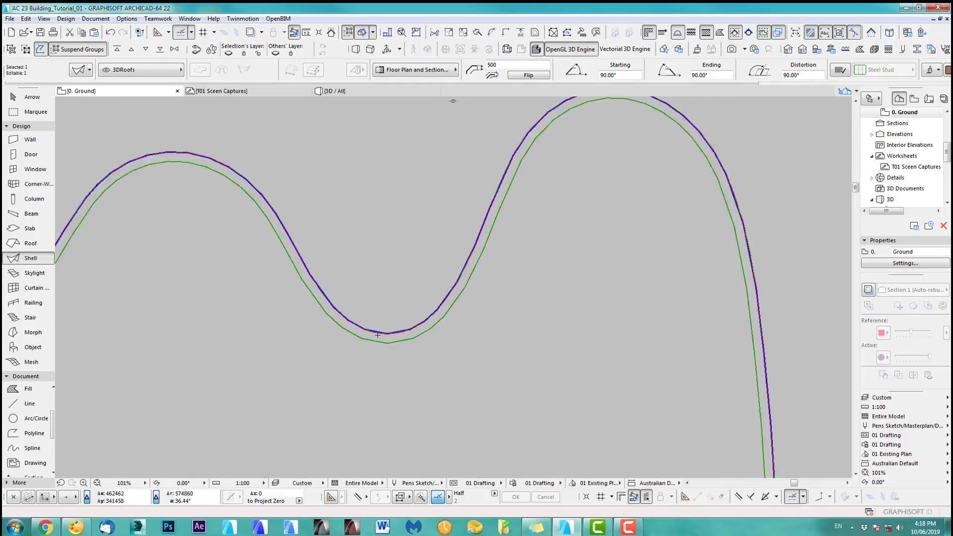
key(ctrl+z)
scroll(387, 327, down, 7)
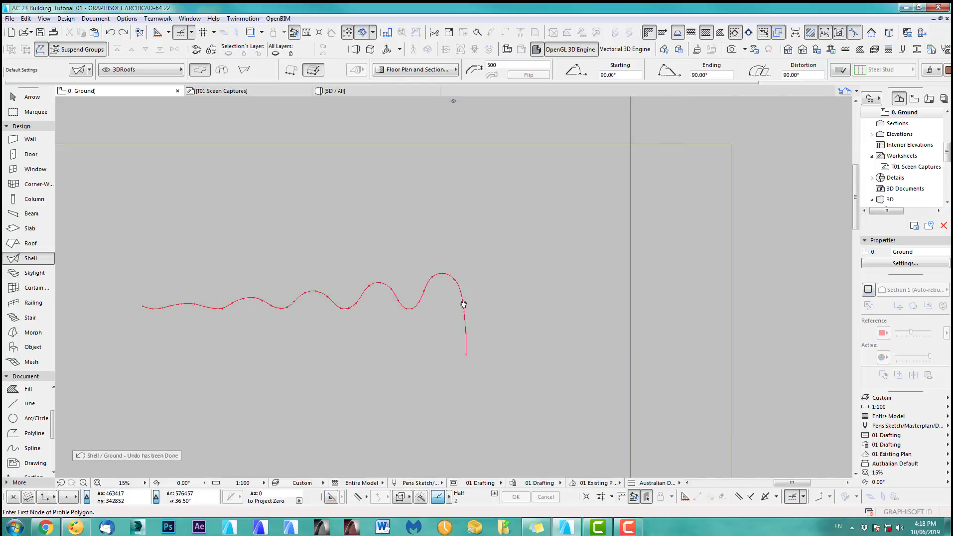
- Configure the Magic Wand to deviate from curves by less than 20, giving preference to linear segments
click(147, 21)
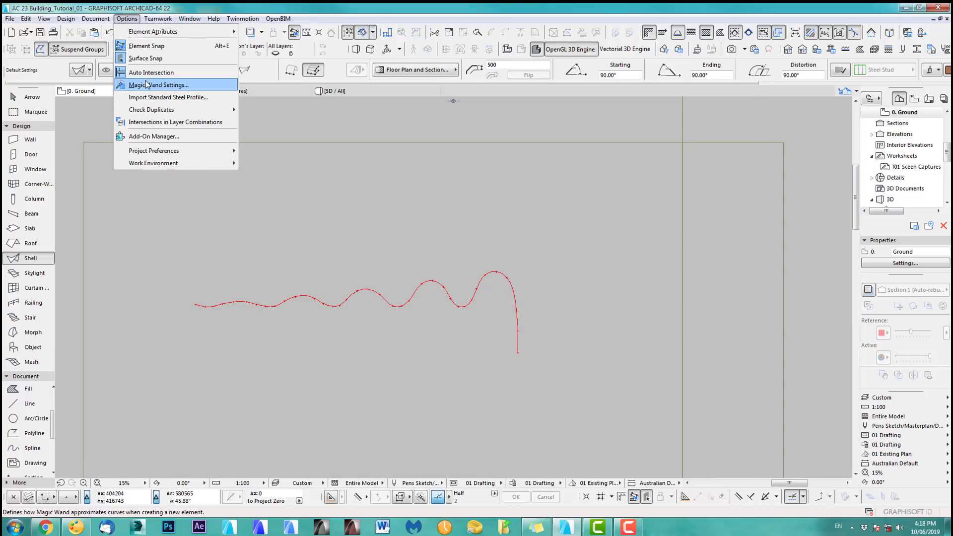
click(159, 85)
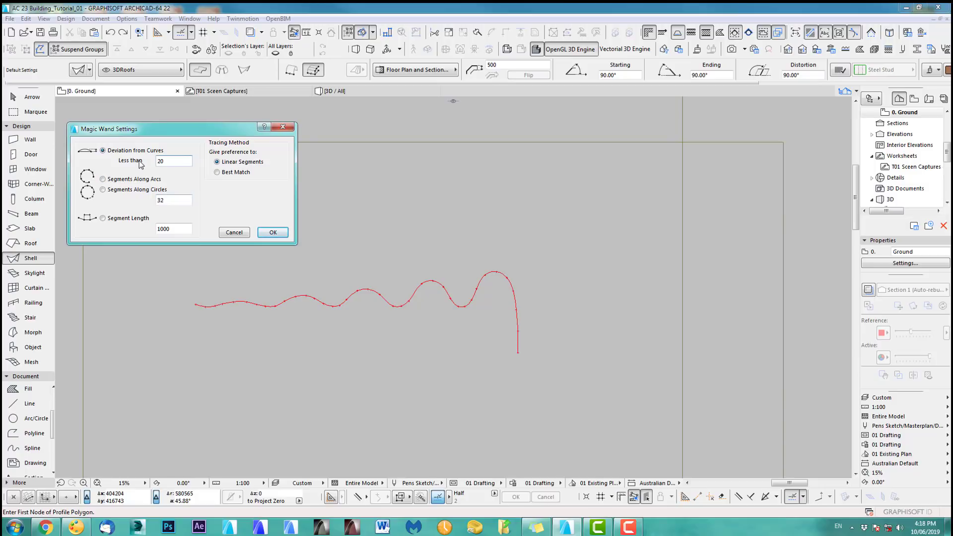
click(267, 234)
- Create an extruded shell from the roof spline with the Magic Wand, accept the extrusion length, and select the shell
scroll(502, 341, up, 2)
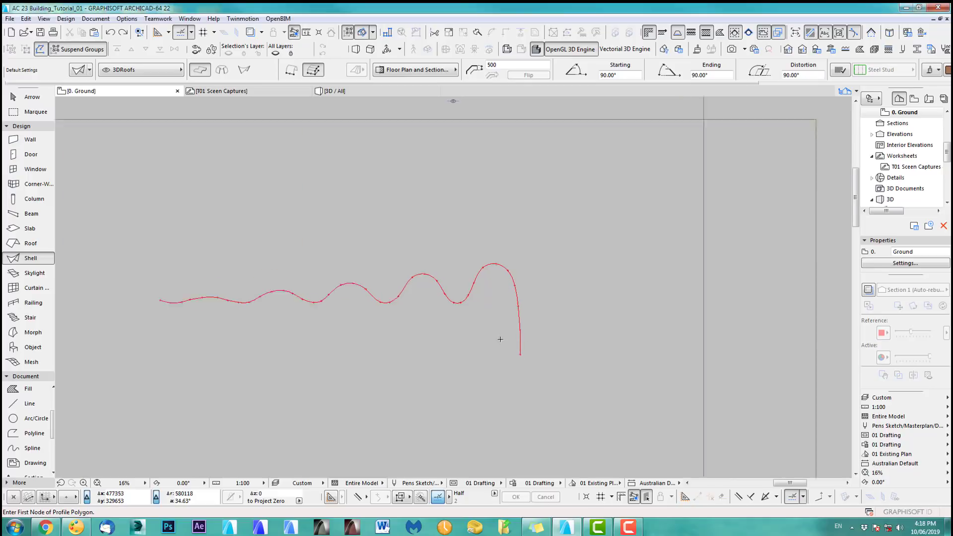
middle_drag(504, 342, 568, 323)
click(587, 290)
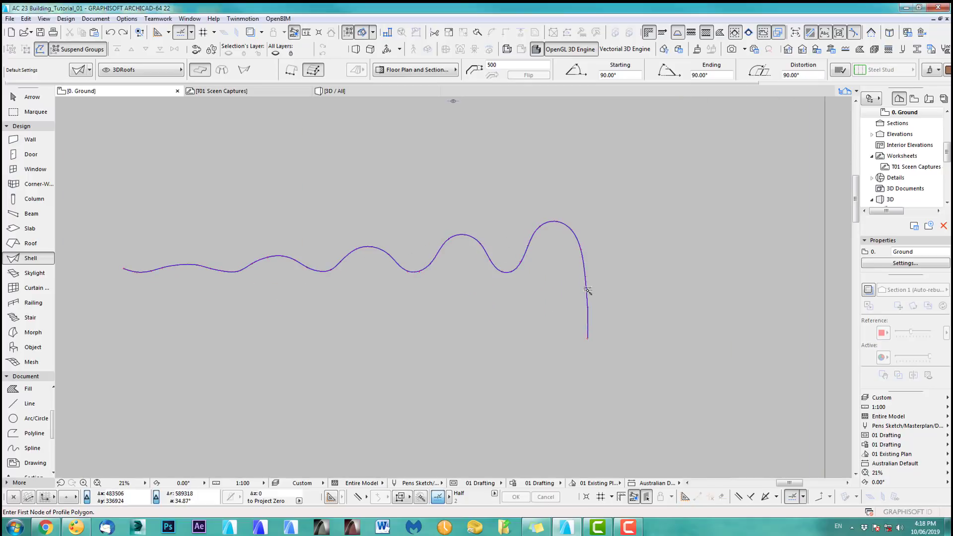
click(520, 222)
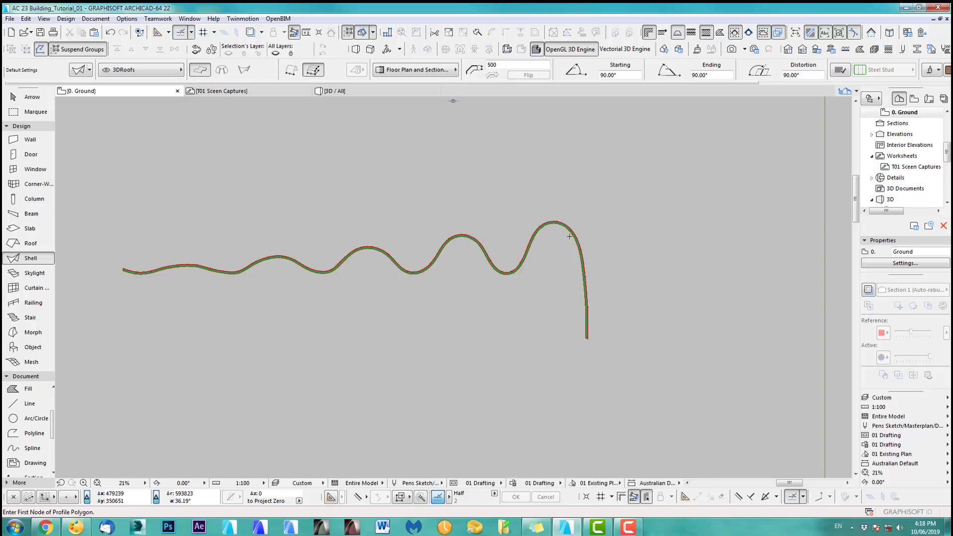
scroll(566, 233, up, 9)
shift+click(533, 187)
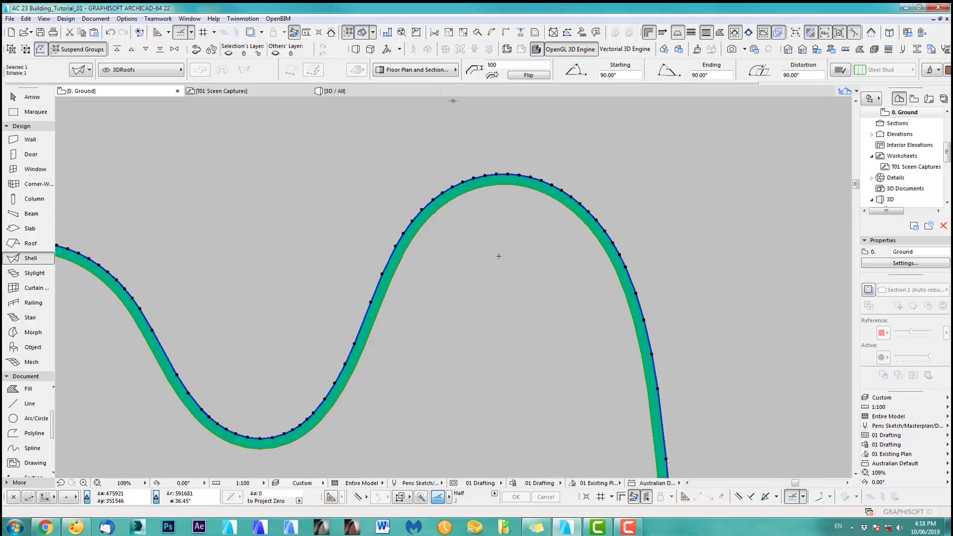
- Show only the selected roof shell in 3D and examine its curved surface from both sides
scroll(479, 298, down, 3)
key(F5)
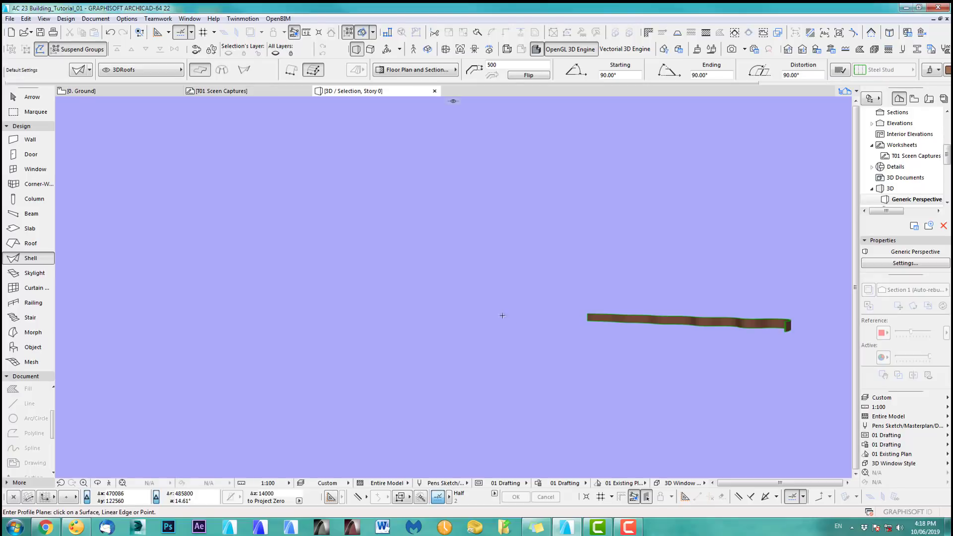
middle_drag(617, 326, 487, 329)
scroll(488, 330, up, 4)
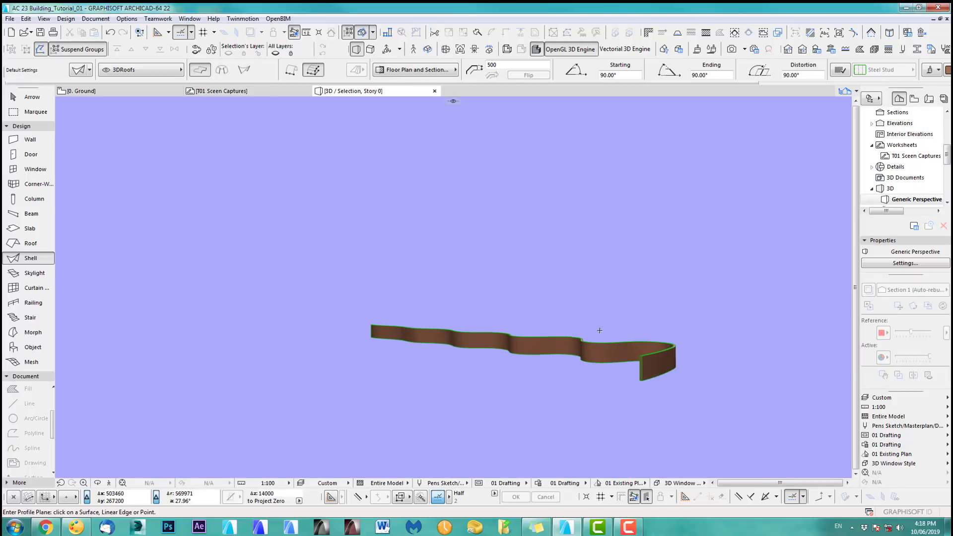
click(635, 327)
key(Escape)
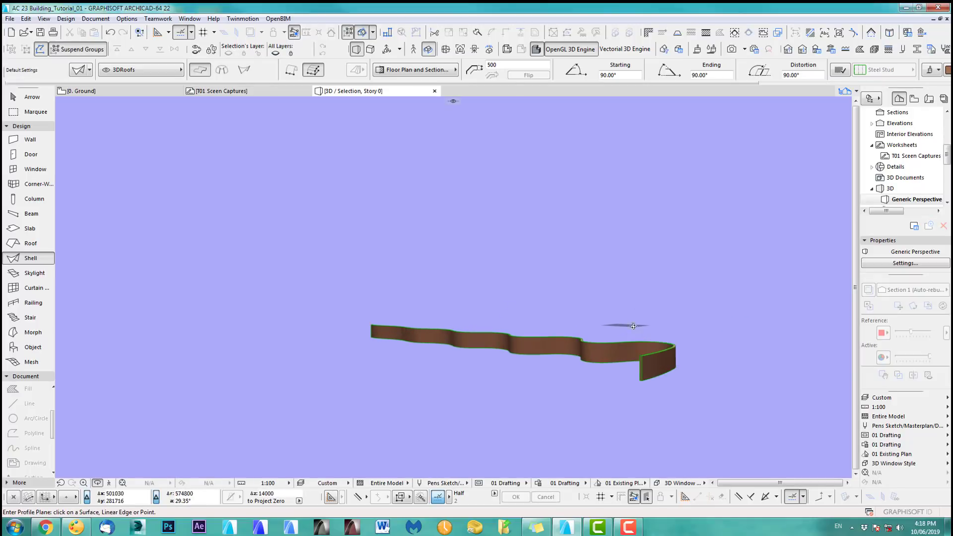
shift+middle_drag(636, 324, 487, 307)
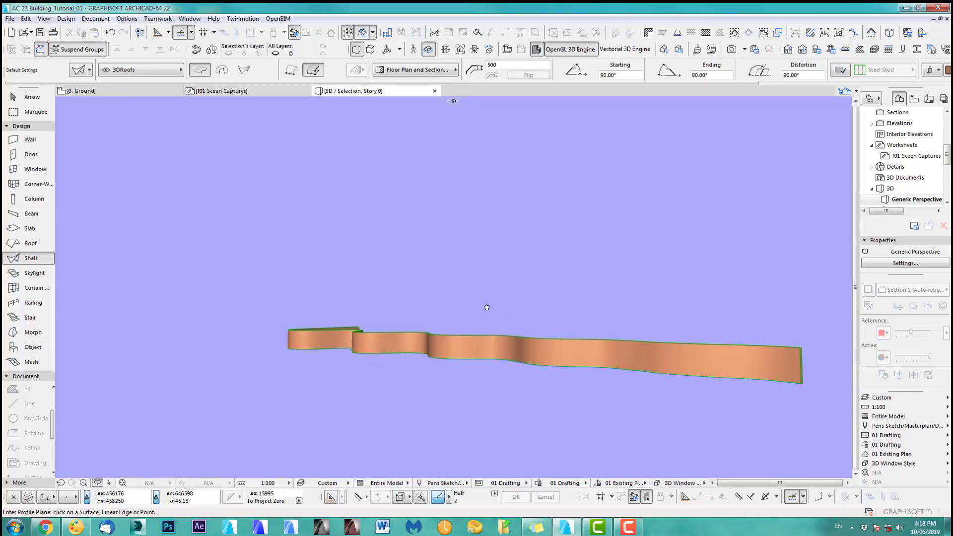
scroll(446, 323, up, 3)
shift+middle_drag(425, 351, 484, 324)
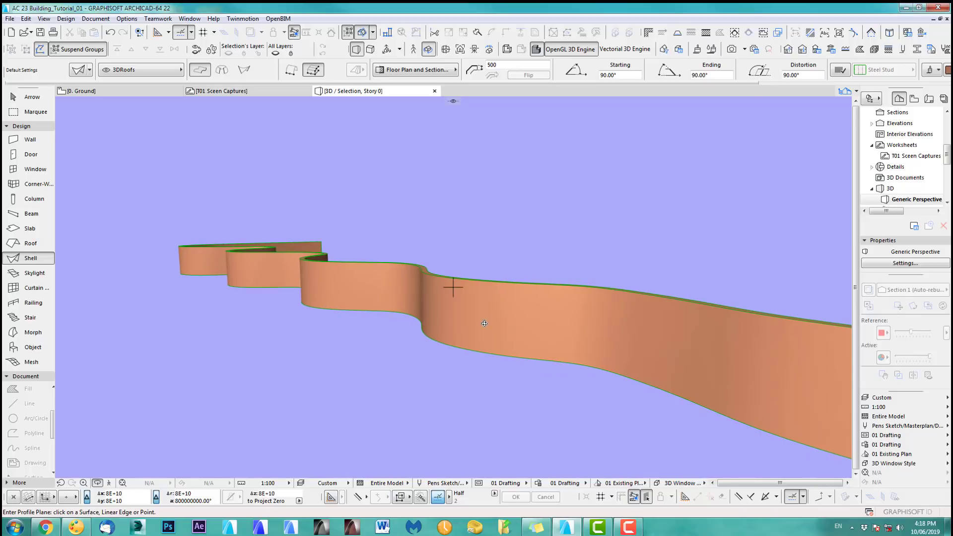
- Return to the ground floor plan and move the roof shell from above the site into the middle of the site outline
key(F2)
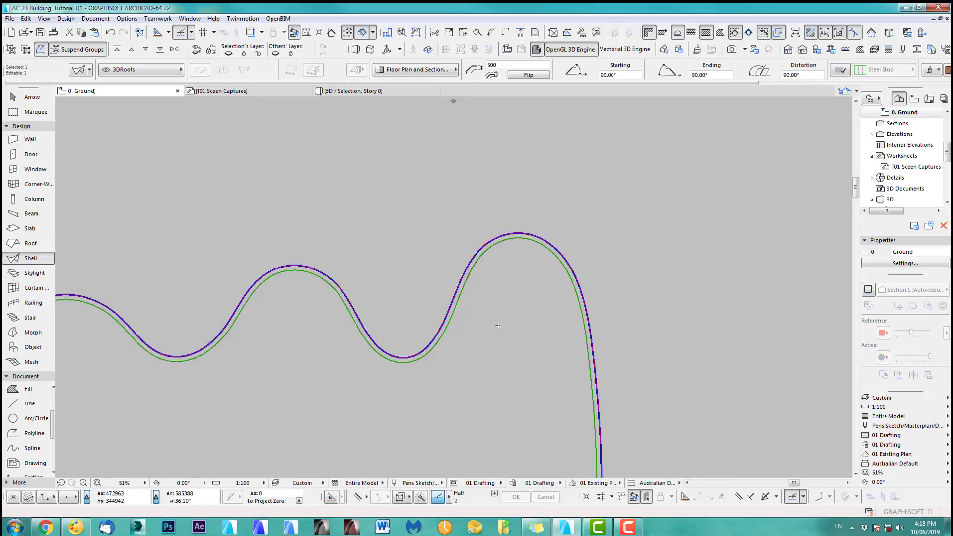
scroll(498, 326, down, 6)
middle_drag(513, 355, 555, 285)
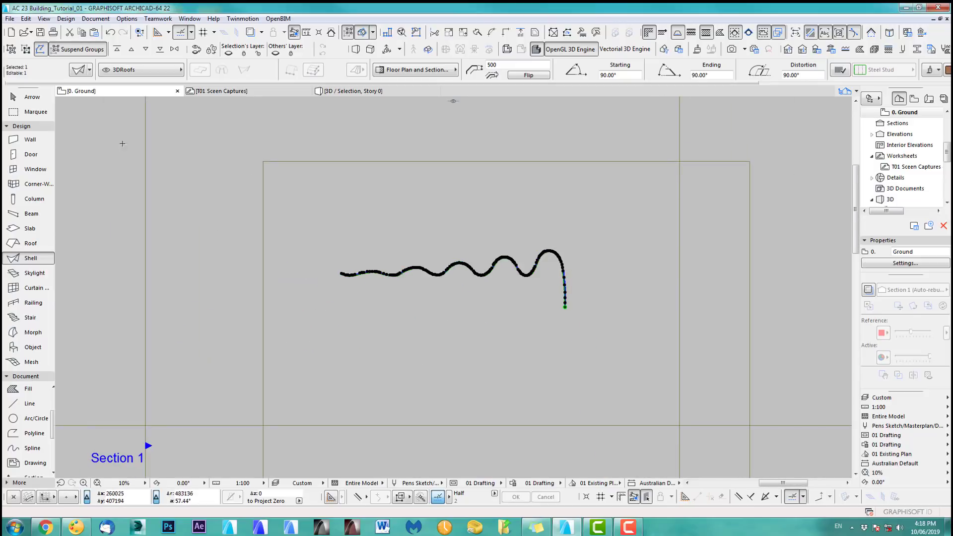
click(33, 97)
middle_drag(501, 217, 500, 157)
scroll(564, 219, down, 1)
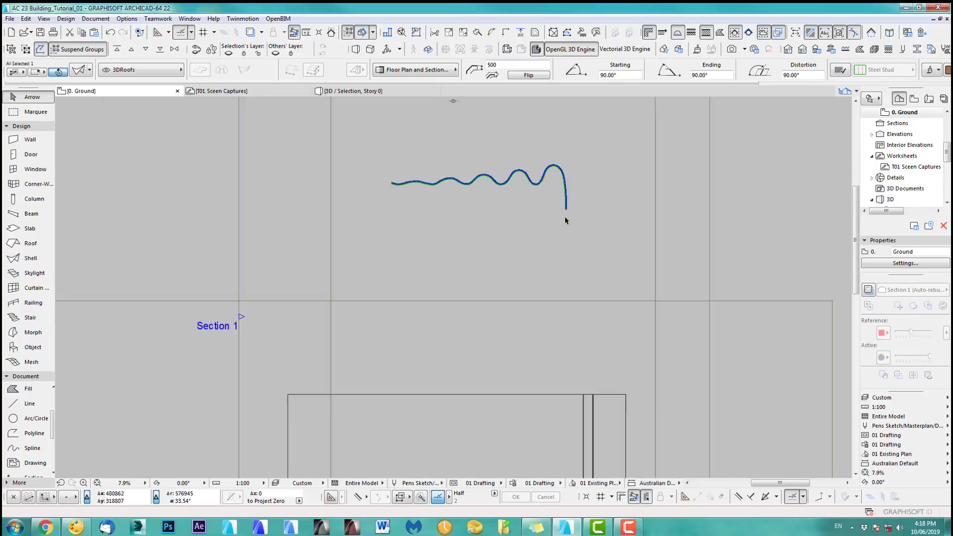
scroll(564, 217, down, 3)
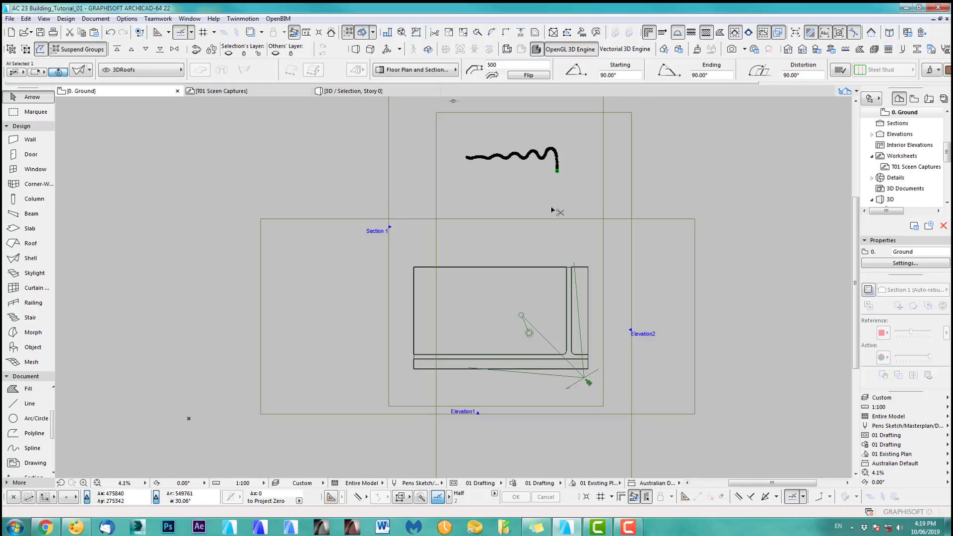
key(ctrl+d)
click(541, 168)
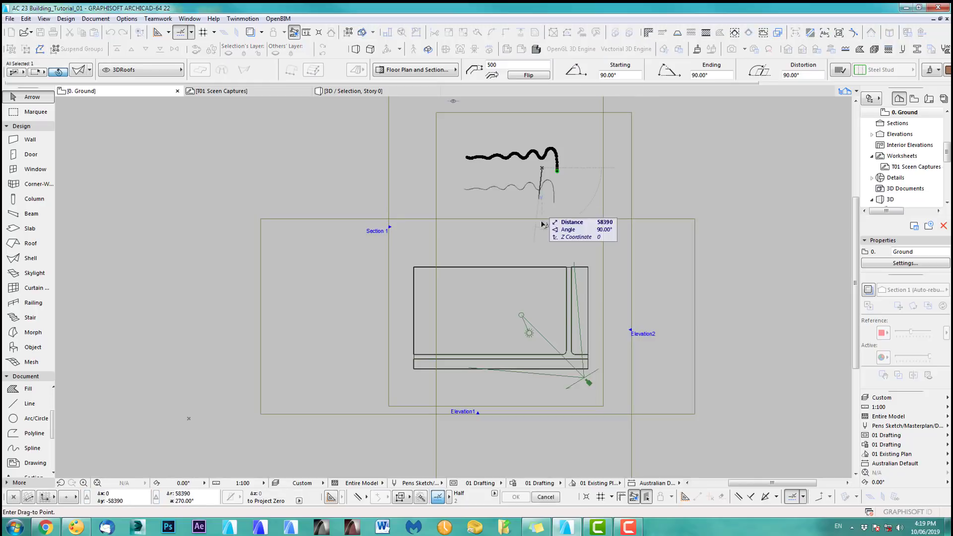
click(535, 318)
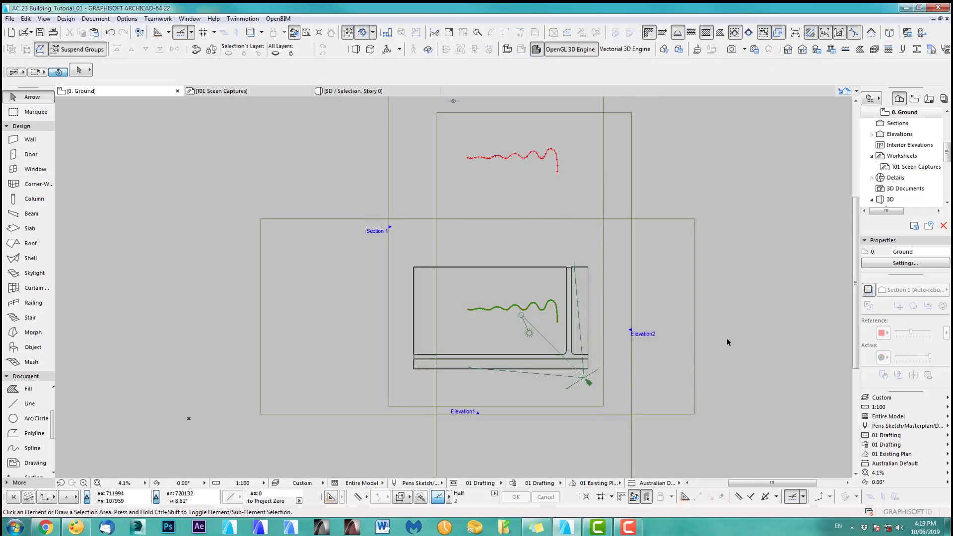
- Select the Section 1, Elevation1 and Elevation2 markers on the ground plan and open all three with the current view settings
scroll(557, 431, up, 1)
scroll(557, 432, up, 1)
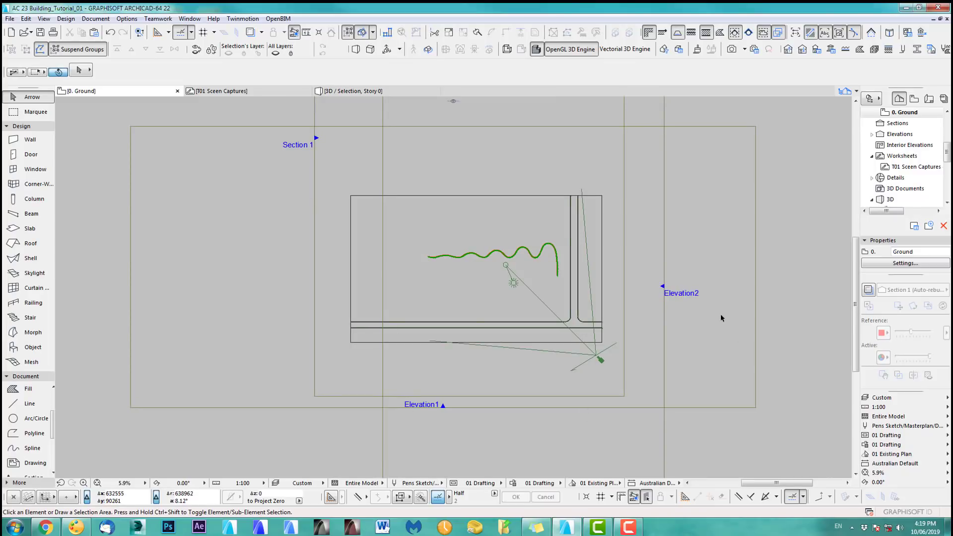
click(315, 221)
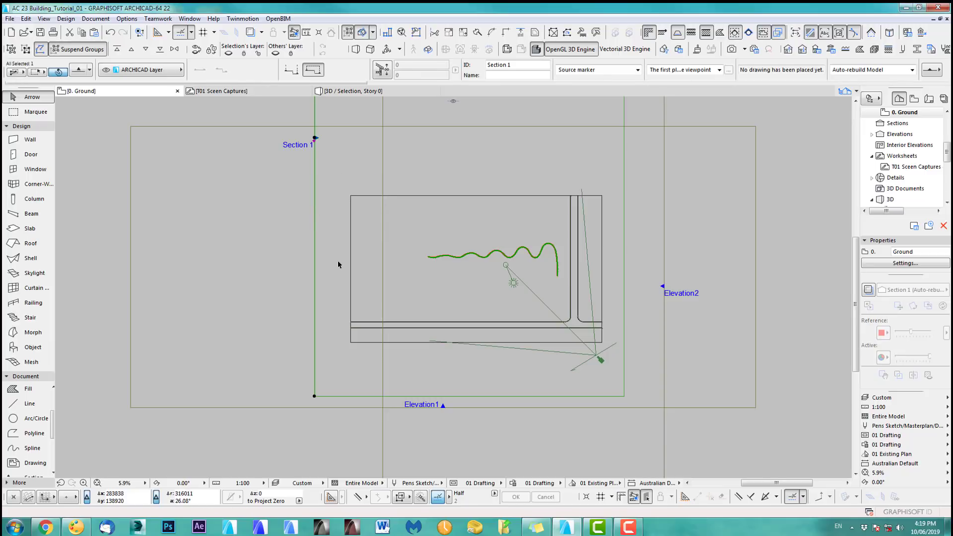
right_click(321, 210)
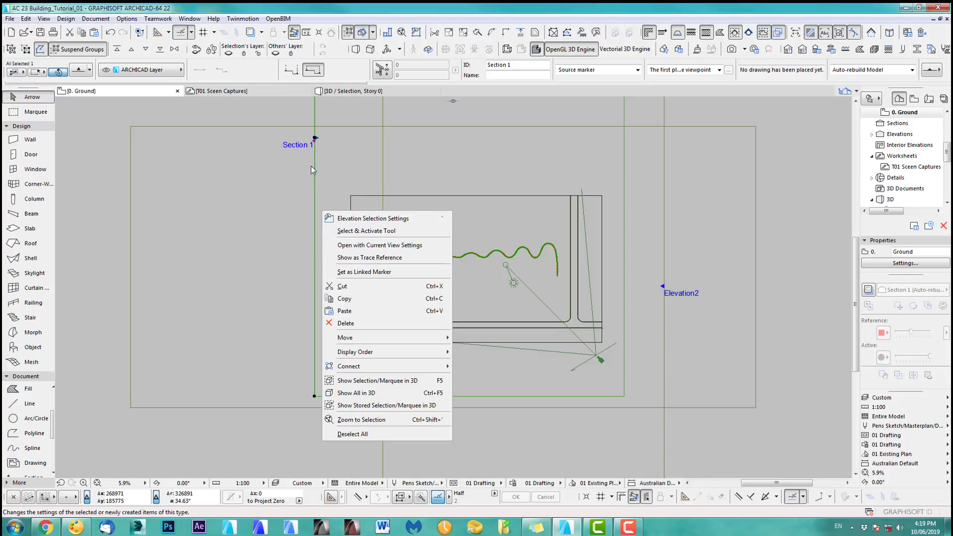
click(582, 435)
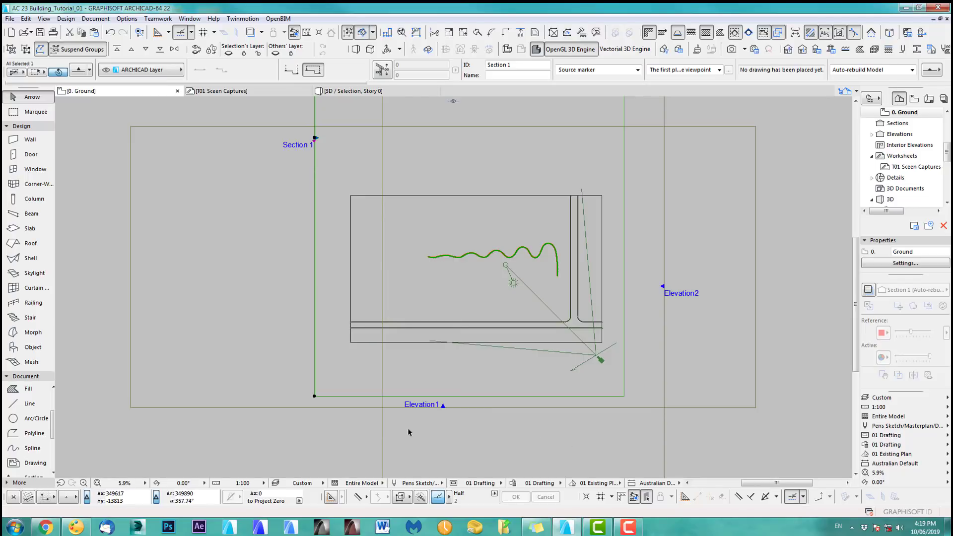
shift+click(461, 408)
shift+click(665, 319)
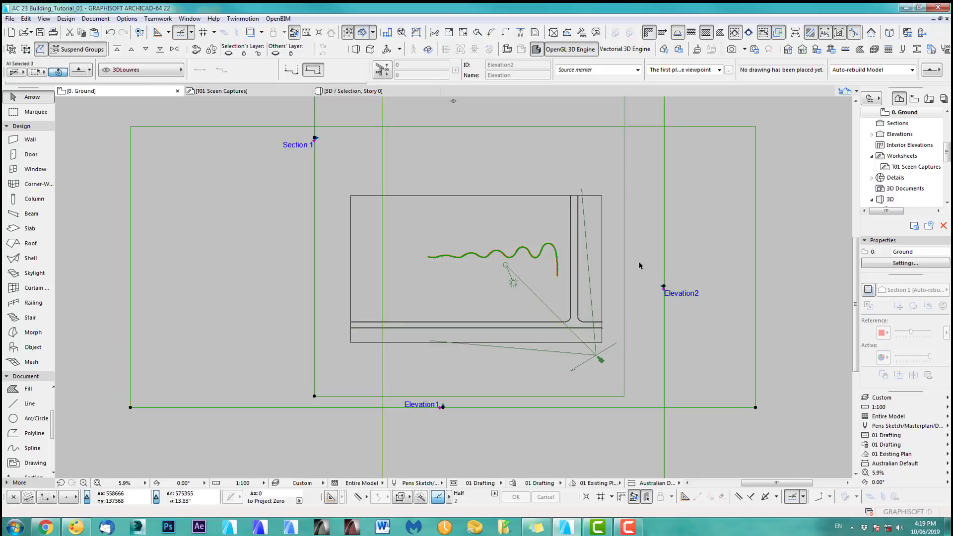
right_click(639, 265)
click(668, 303)
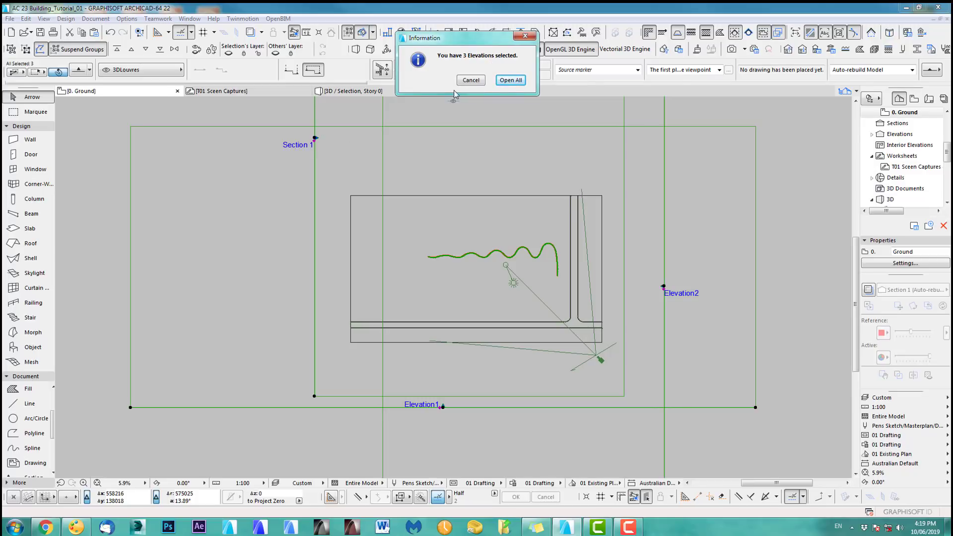
click(511, 80)
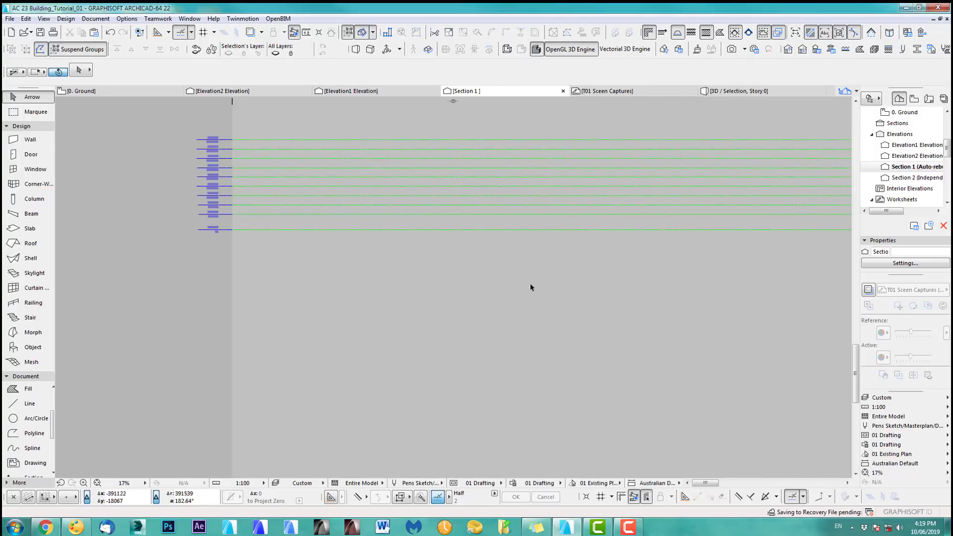
- Reorder the open views so the 3D view follows the ground plan and Elevation1 comes before Elevation2
scroll(408, 306, down, 2)
middle_drag(409, 306, 313, 335)
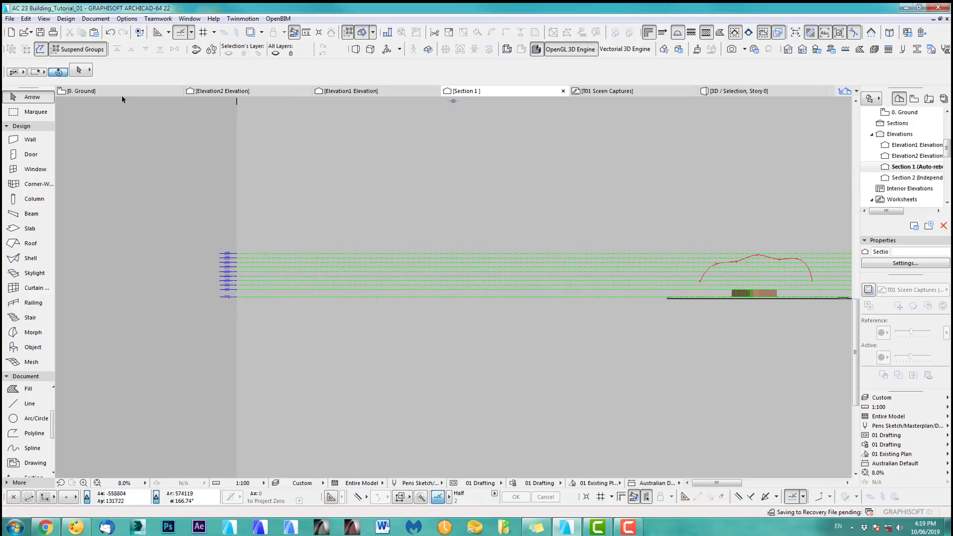
drag(756, 94, 220, 91)
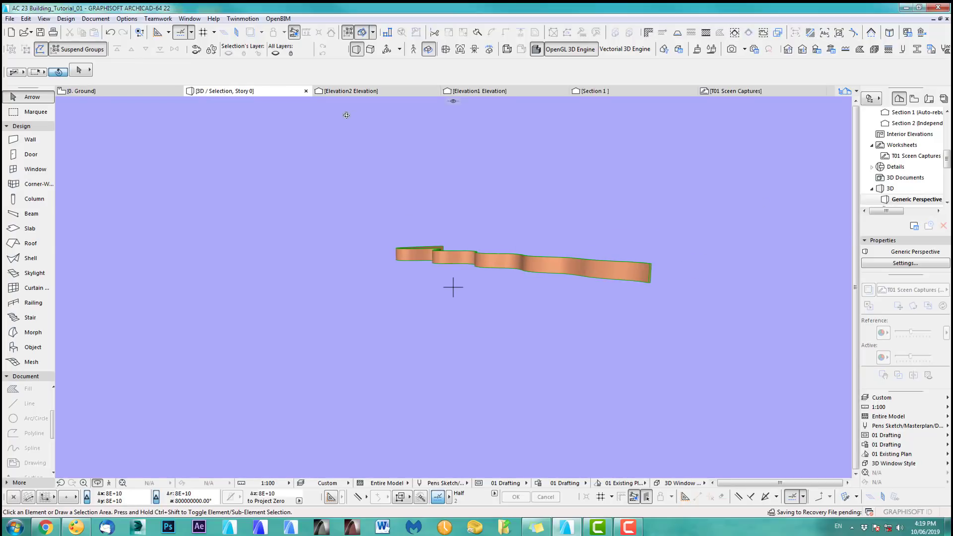
drag(471, 91, 367, 91)
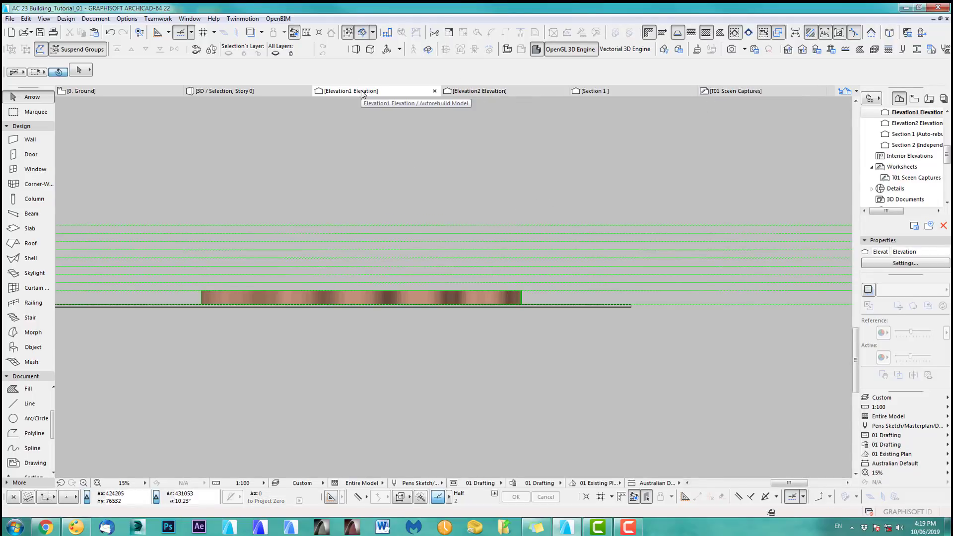
- In Section 1, rotate the roof shell 90° about its lower right corner so that it stands upright on the site
click(593, 92)
scroll(522, 313, up, 8)
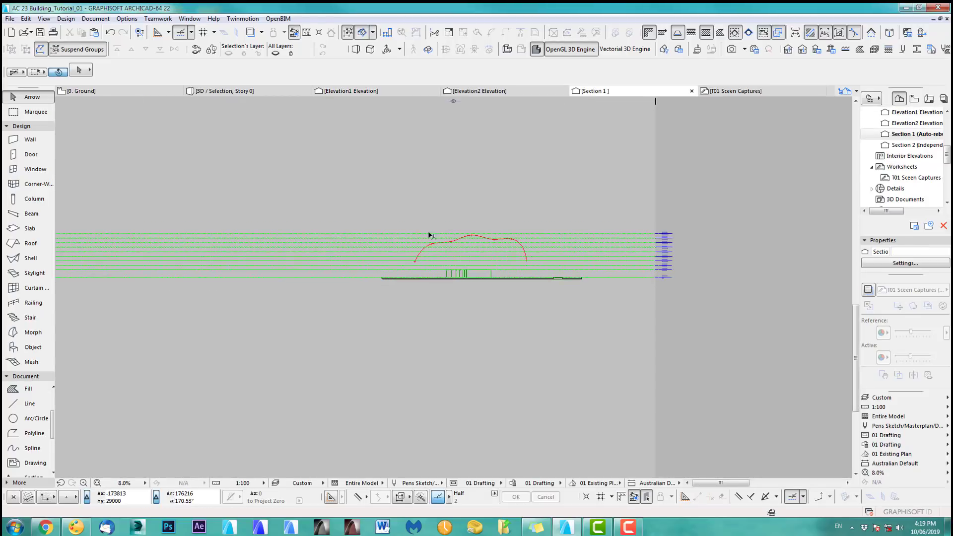
click(522, 314)
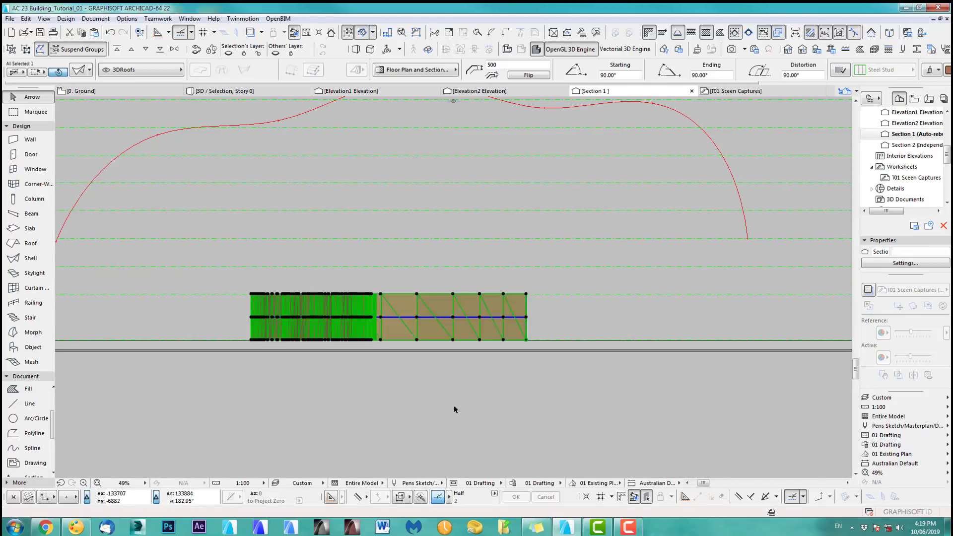
scroll(507, 399, down, 3)
key(ctrl+e)
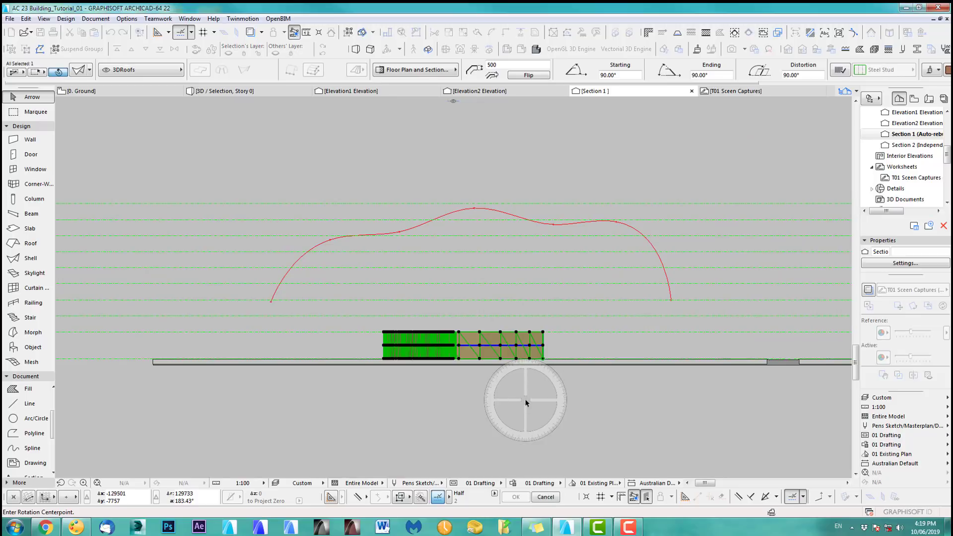
click(544, 358)
click(425, 359)
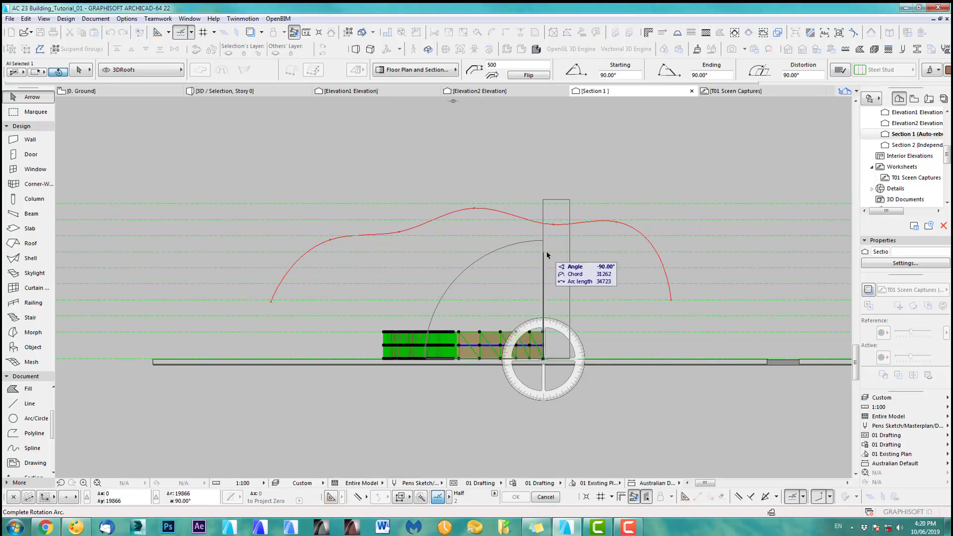
click(545, 253)
click(571, 403)
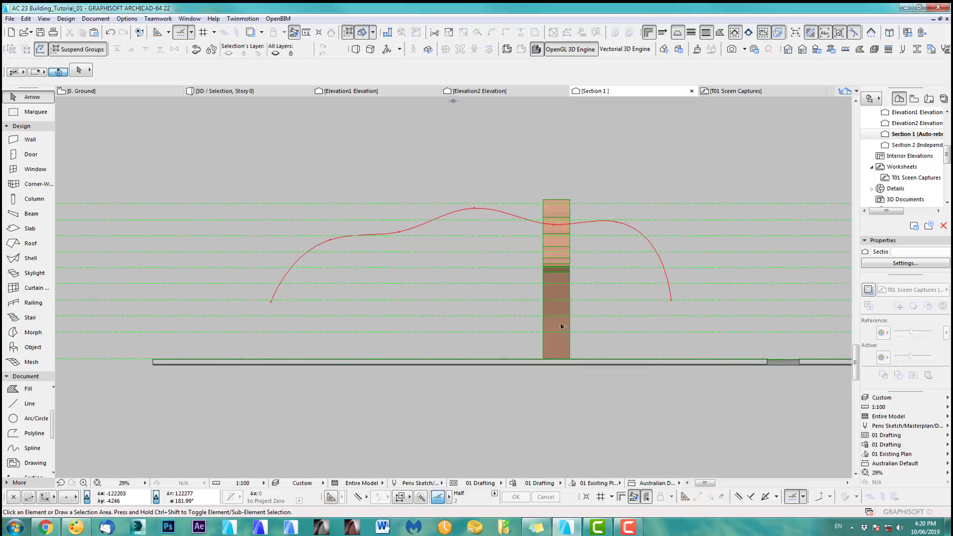
- Examine the upright roof shell's wavy profile in the 3D view and in Elevation1
click(245, 92)
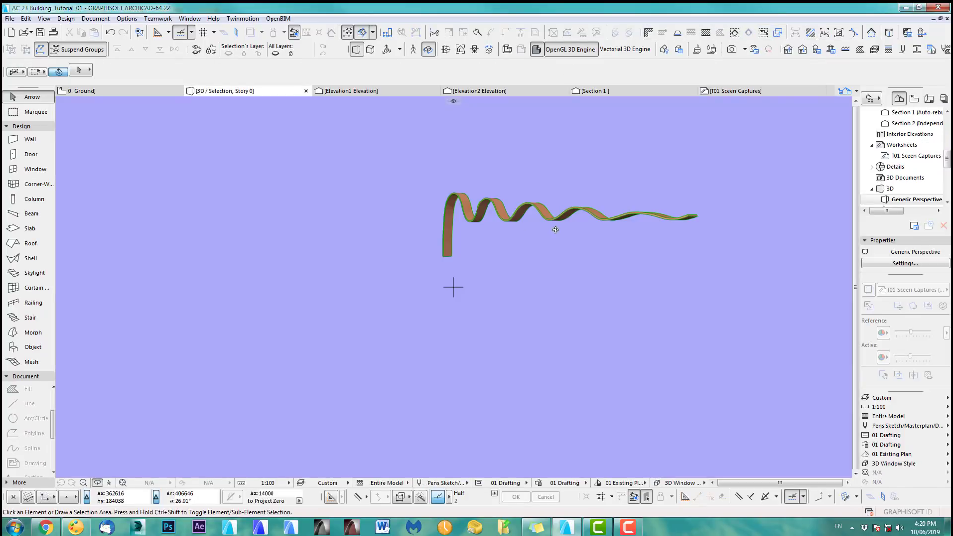
mouse_move(440, 228)
shift+middle_down()
mouse_move(363, 355)
mouse_move(202, 298)
mouse_move(383, 260)
mouse_move(534, 353)
mouse_move(455, 256)
mouse_move(493, 170)
shift+middle_up()
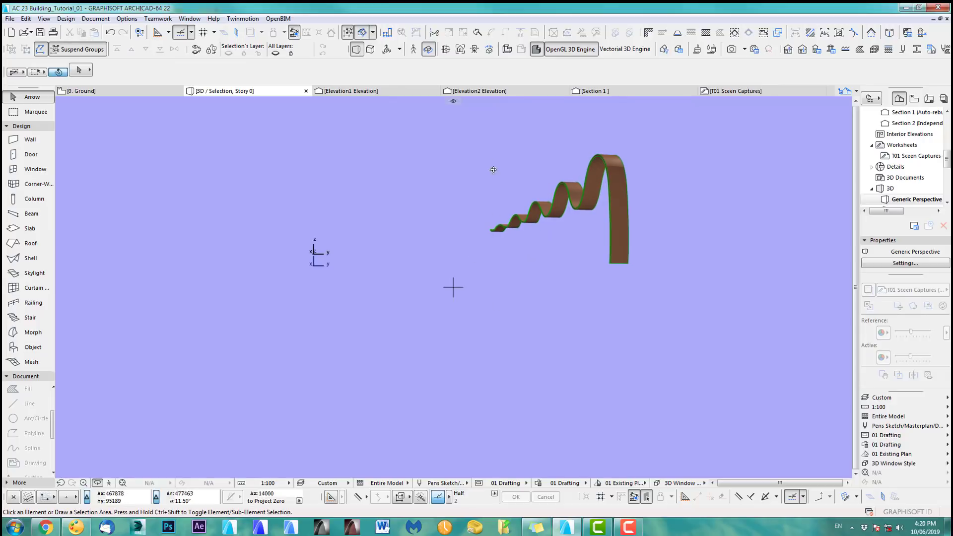
click(365, 93)
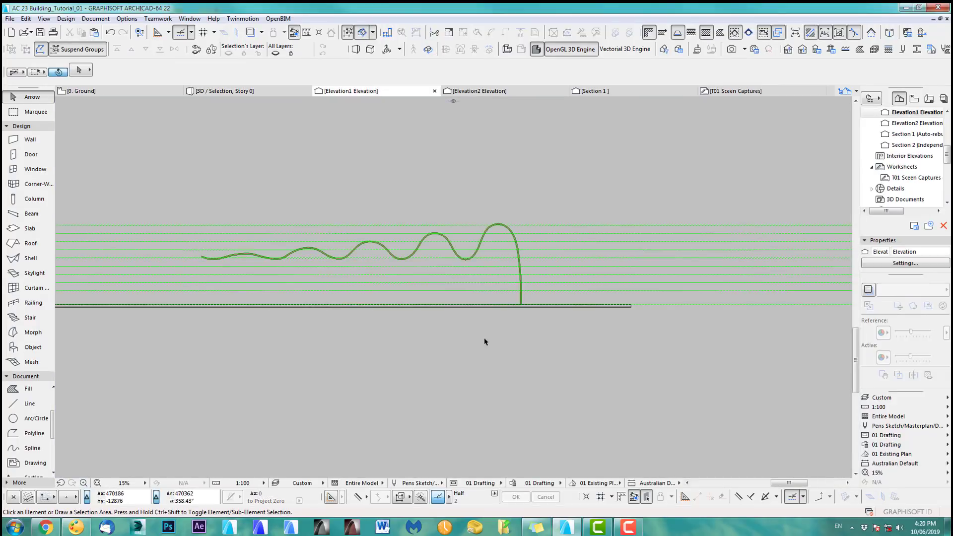
middle_drag(451, 333, 533, 330)
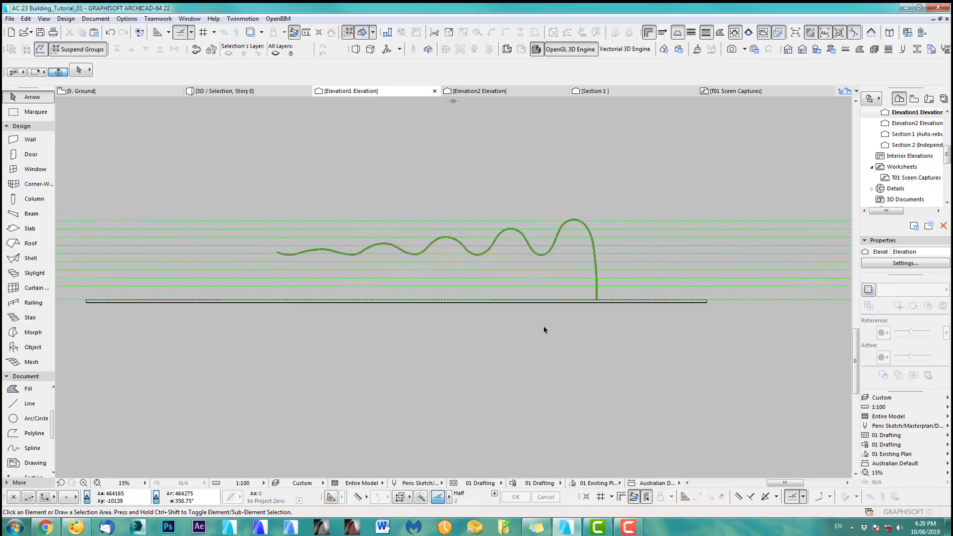
- On the ground floor plan, move the roof shell straight down towards the horizontal road along the site's lower edge
key(F2)
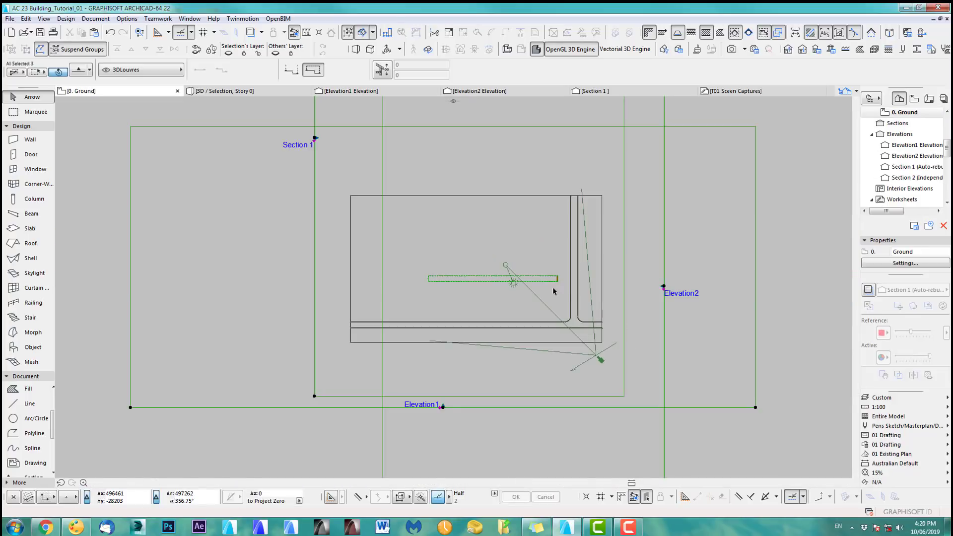
scroll(554, 290, up, 5)
click(566, 265)
key(ctrl+d)
click(566, 265)
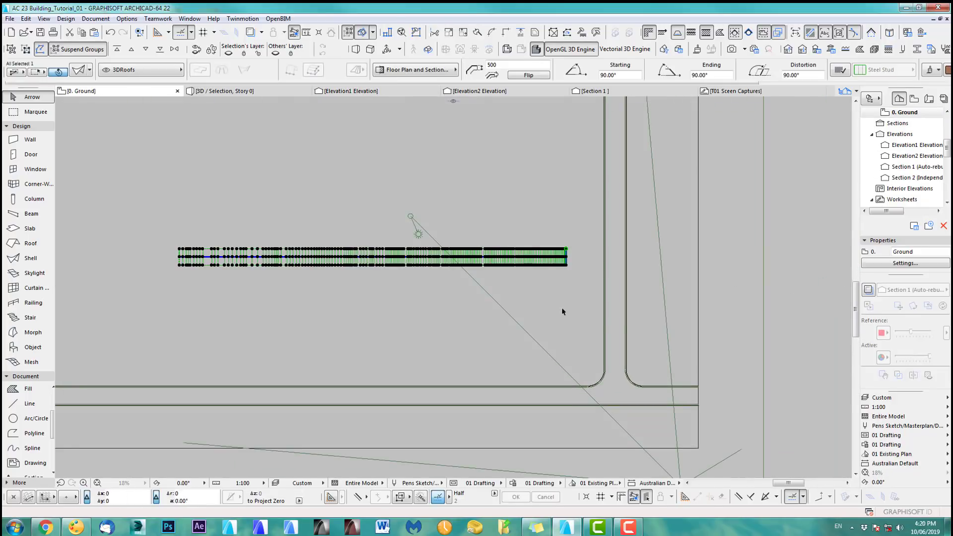
click(566, 346)
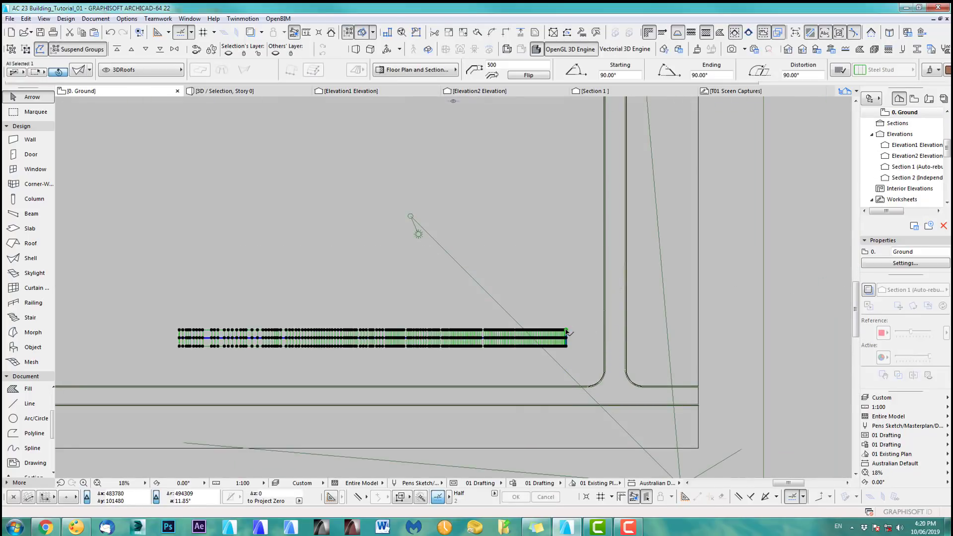
- Stretch the roof shell's upper edge on plan towards the site's far boundary, to an extrusion length of about 80800 mm
click(566, 330)
click(609, 379)
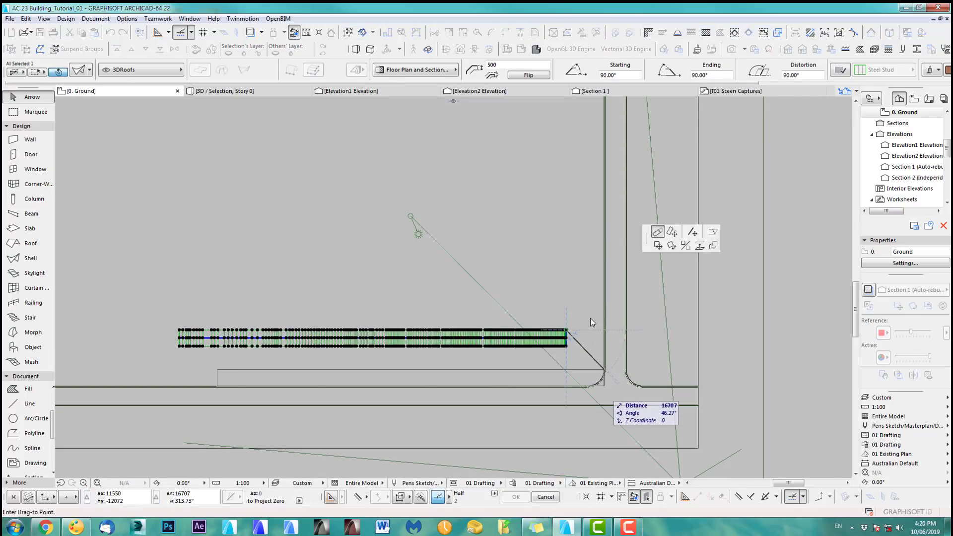
scroll(583, 226, down, 2)
middle_drag(583, 227, 575, 268)
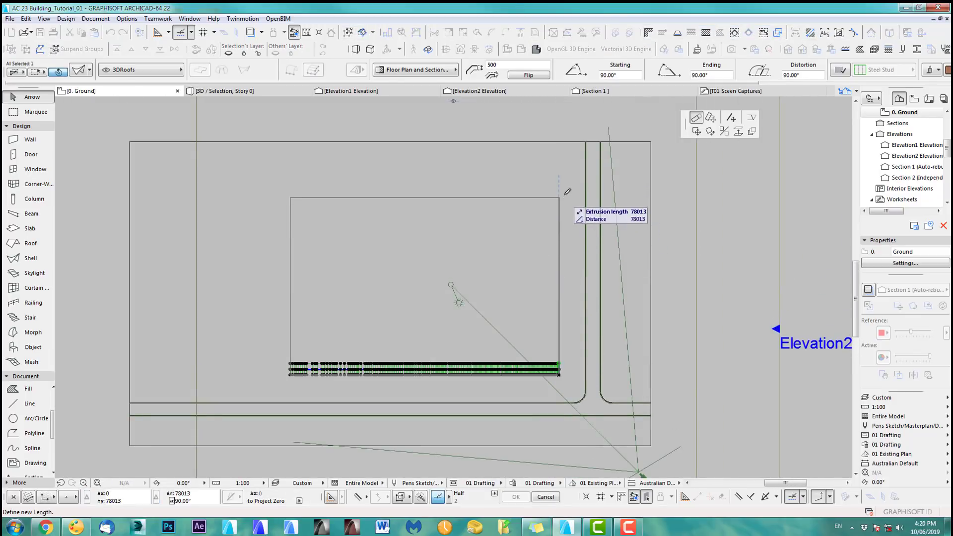
click(561, 191)
scroll(579, 200, down, 2)
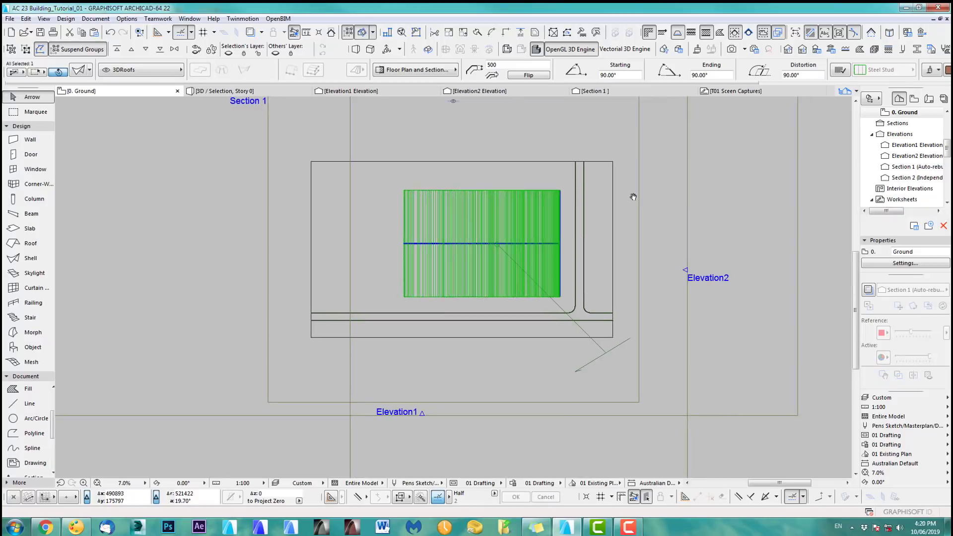
click(660, 197)
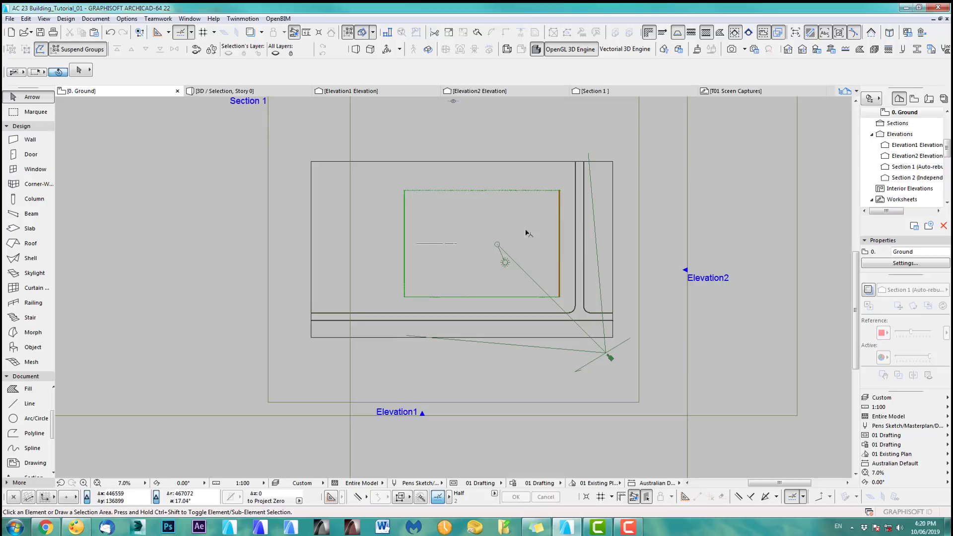
- Delete the red roof-profile spline lying over the shell in Section 1
click(595, 91)
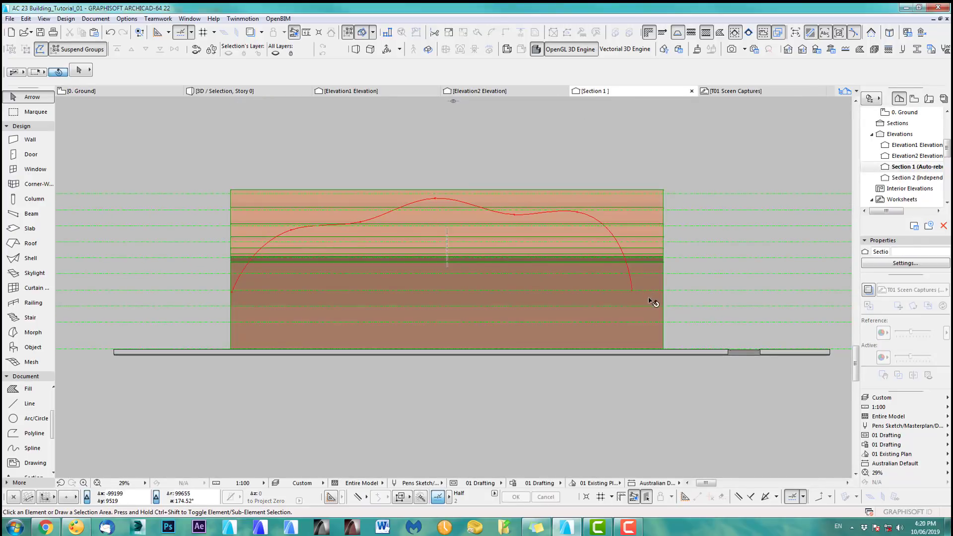
click(633, 292)
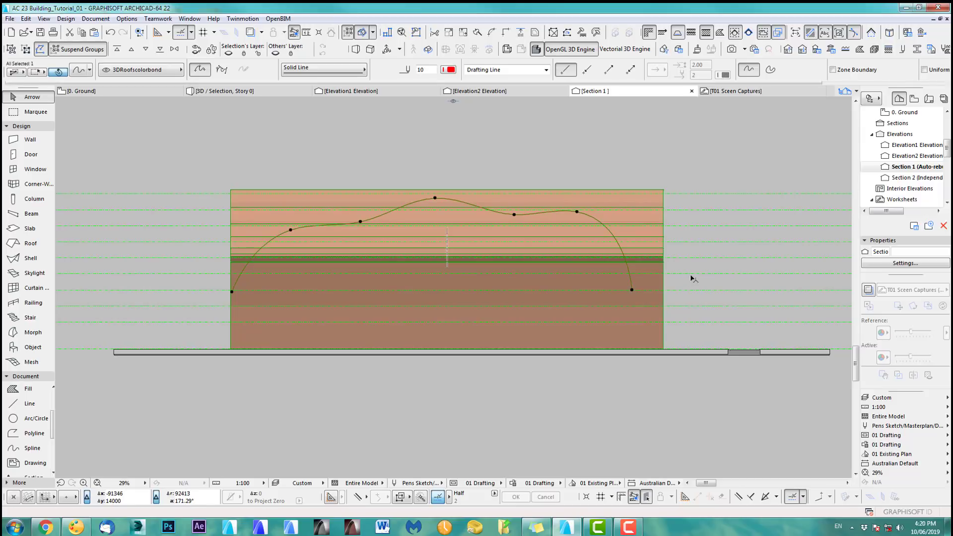
key(Delete)
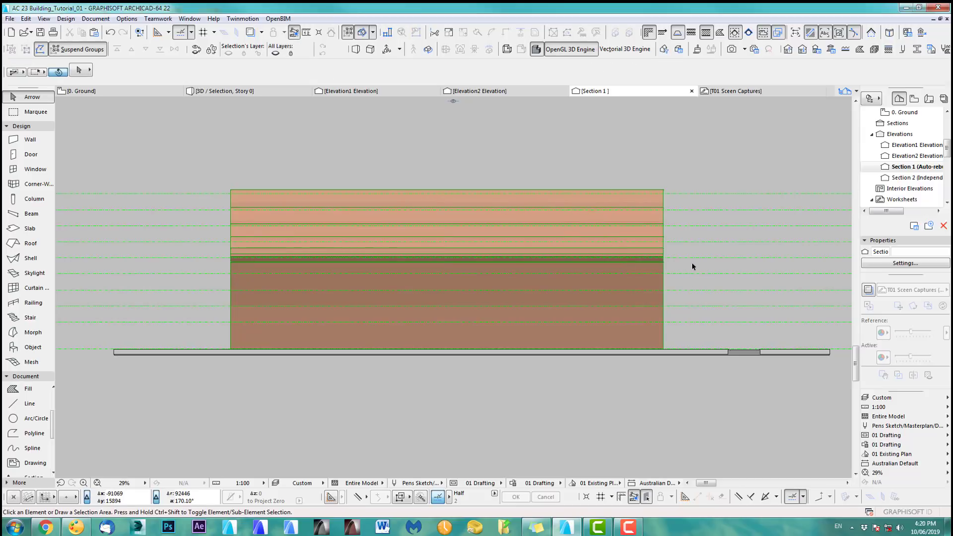
- Show the T01 Sceen Captures worksheet as the trace reference behind Section 1
middle_drag(636, 278, 621, 277)
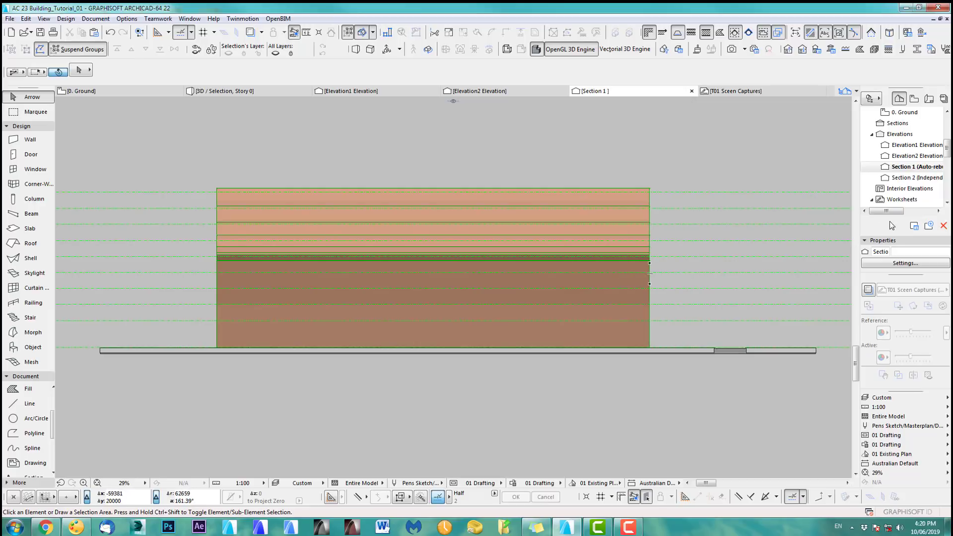
drag(948, 150, 948, 158)
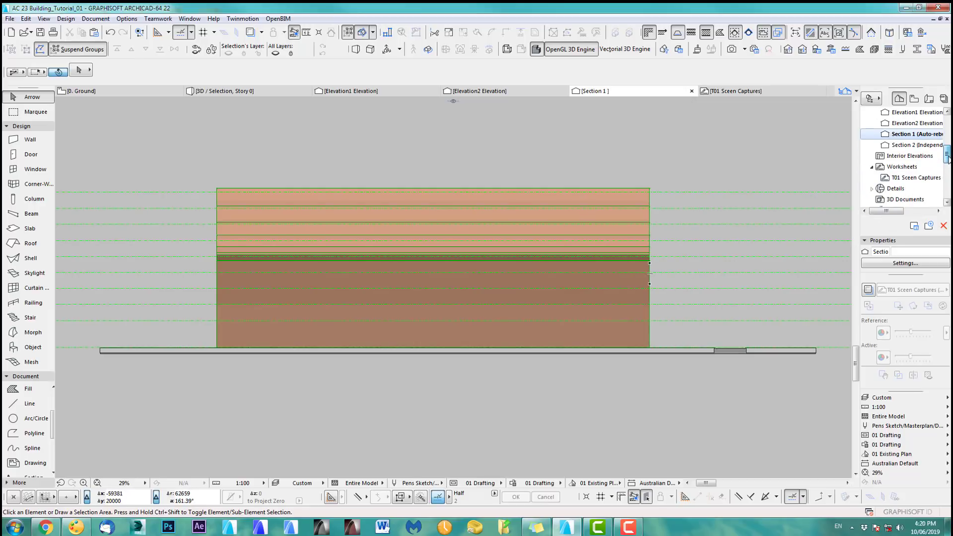
right_click(911, 179)
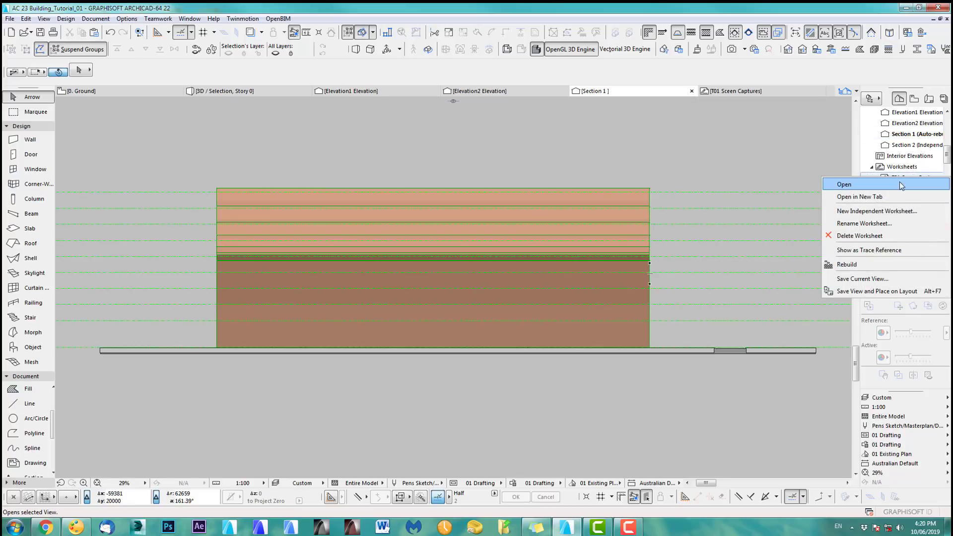
click(856, 253)
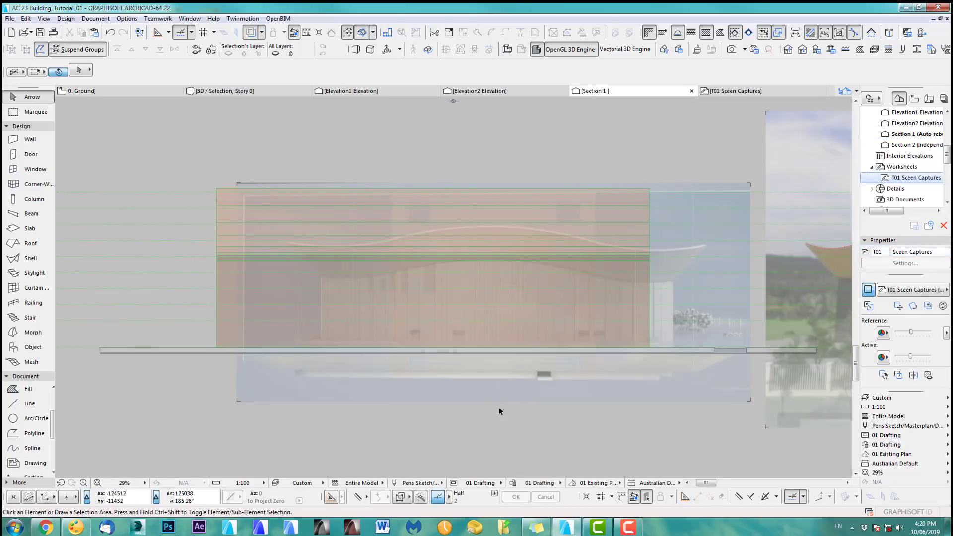
- Drag the trace reference to line up the building image with the roof shell, and compare them by fading and restoring the active view
right_click(567, 398)
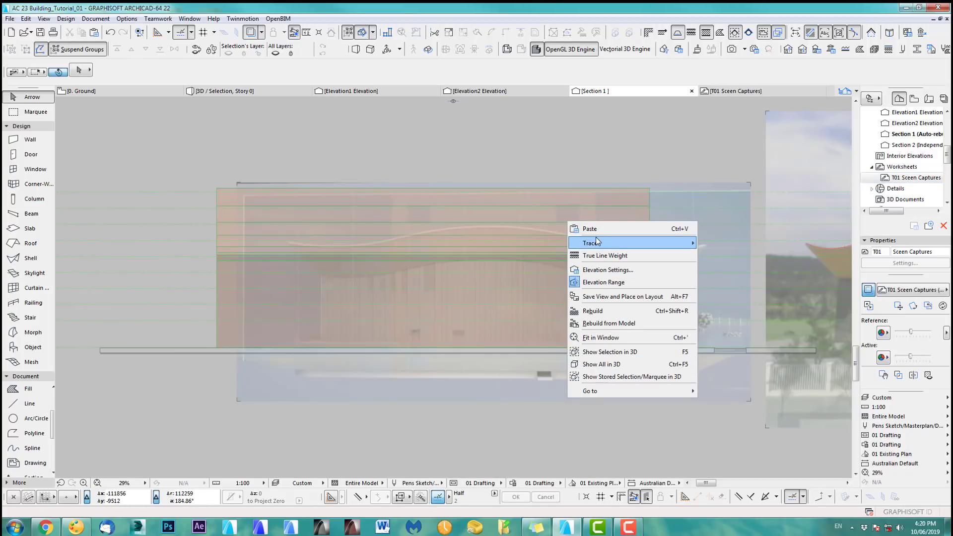
mouse_move(598, 243)
click(727, 297)
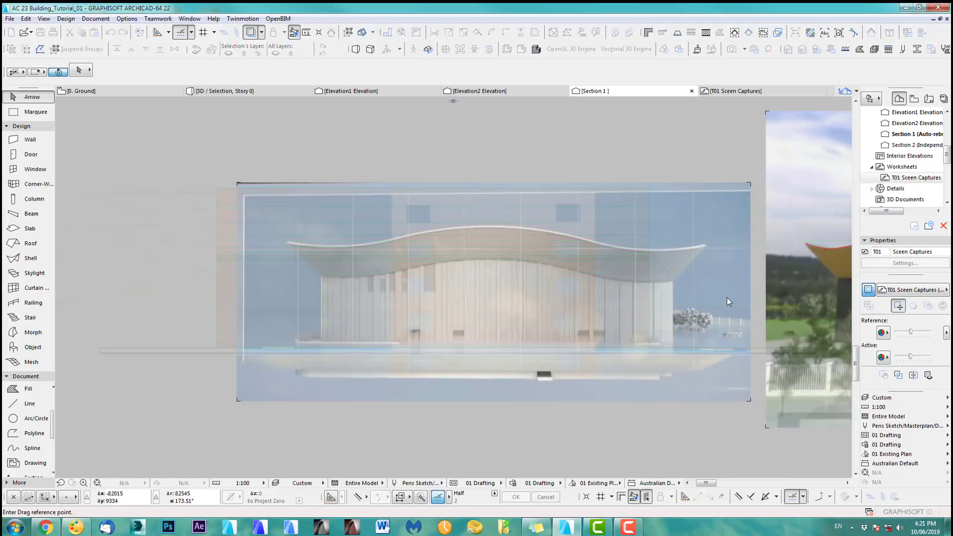
click(673, 339)
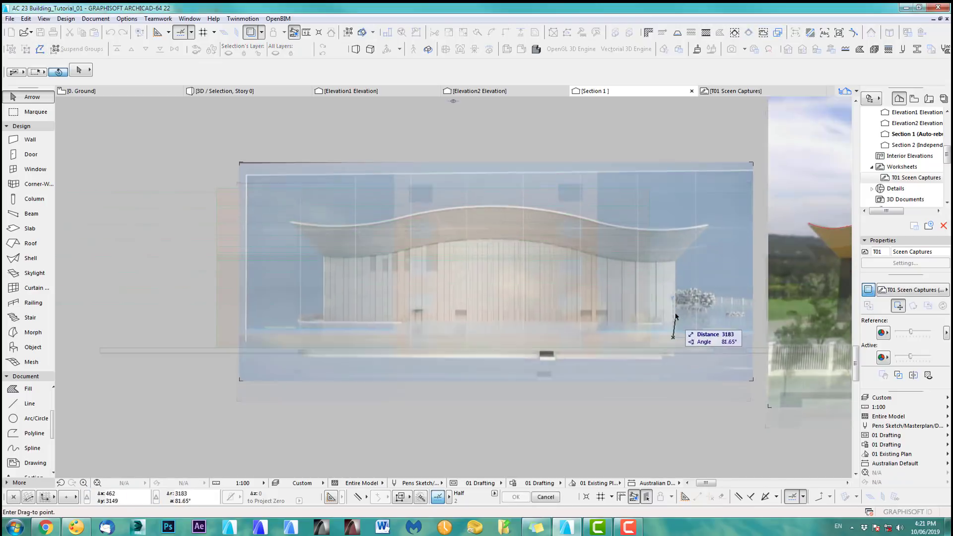
click(649, 303)
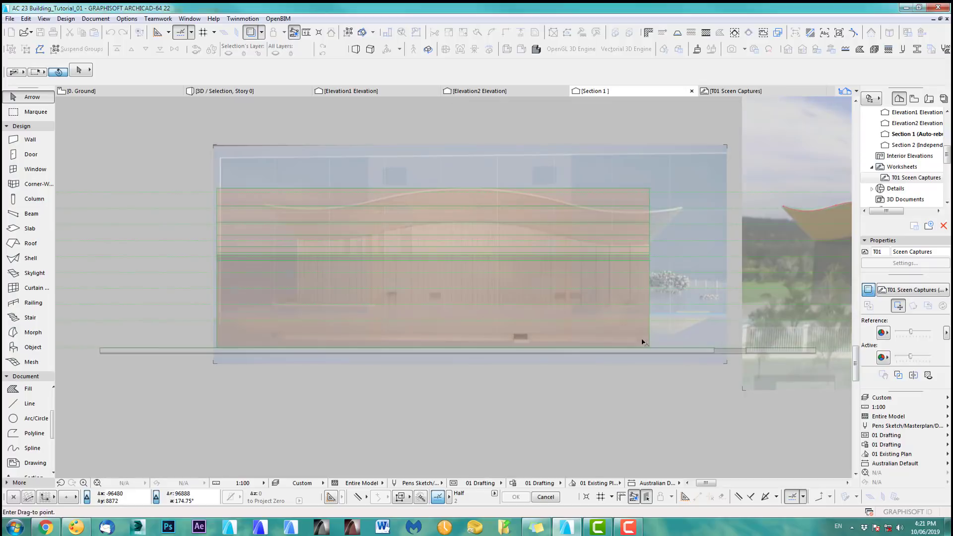
scroll(449, 401, down, 1)
scroll(457, 377, down, 1)
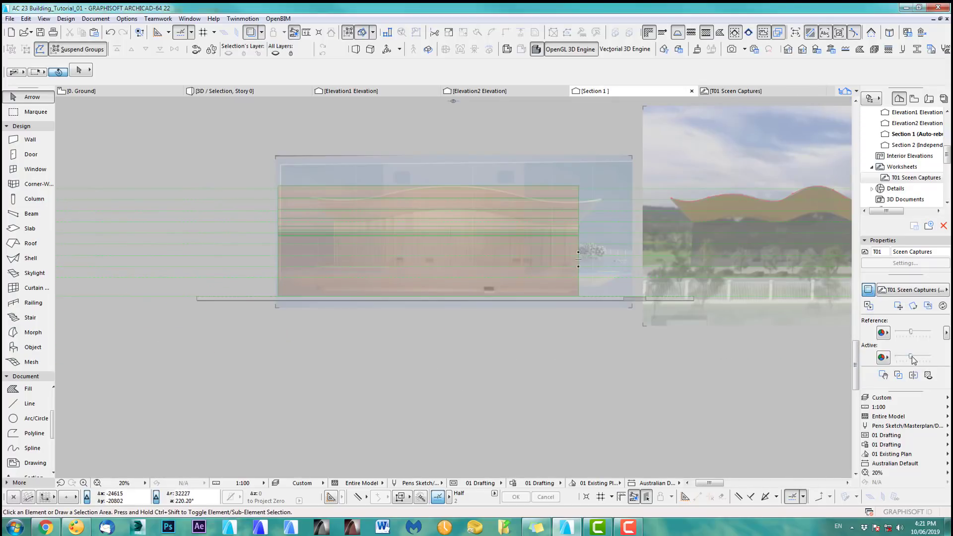
drag(913, 357, 896, 363)
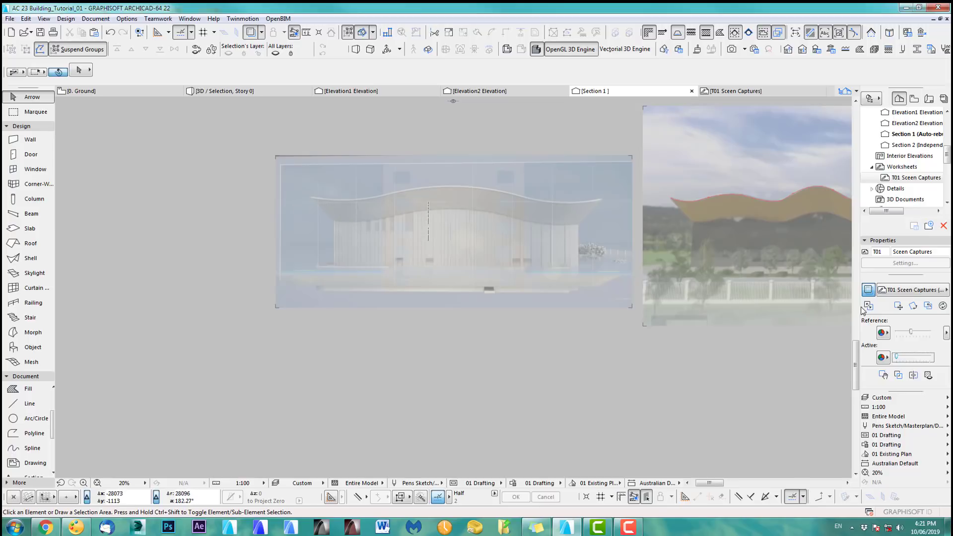
drag(900, 358, 913, 359)
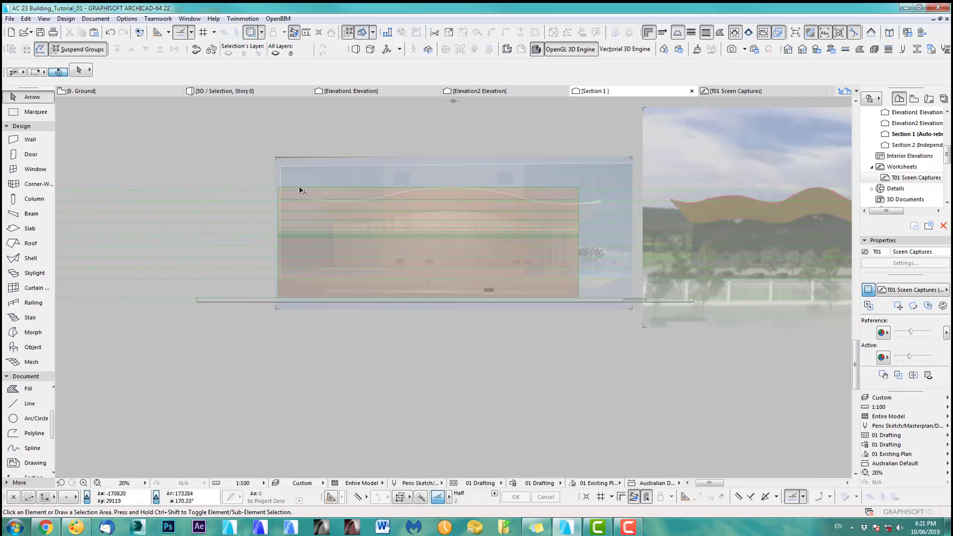
- Shorten the shell from its left end to about 66000 mm at the traced building's wall, fading the active view, and examine it in 3D
click(301, 191)
click(281, 204)
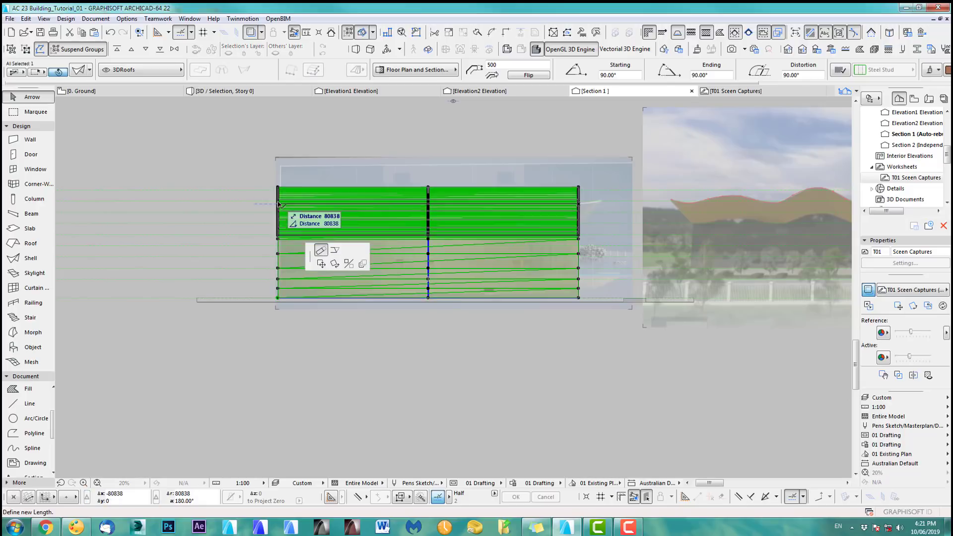
middle_drag(303, 206, 334, 192)
click(358, 196)
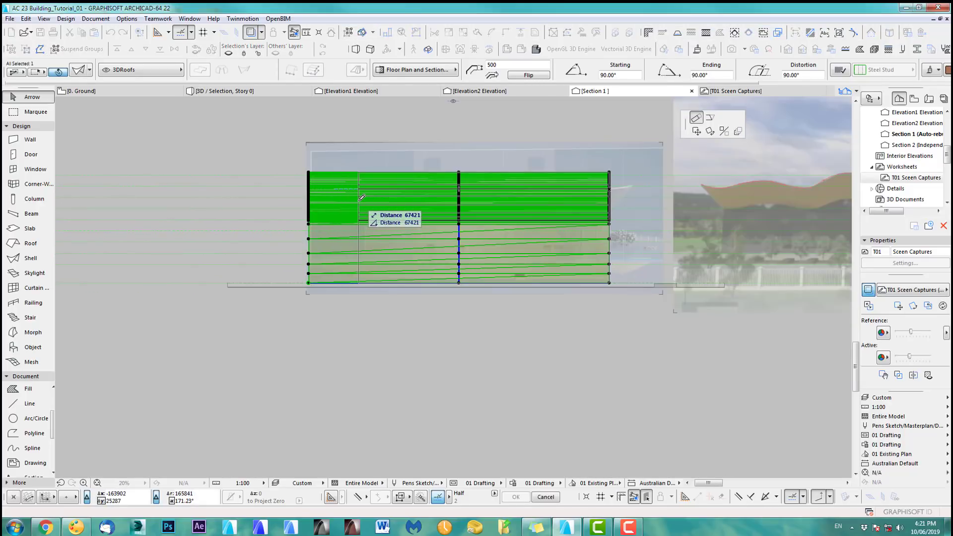
drag(911, 355, 901, 361)
scroll(380, 231, up, 5)
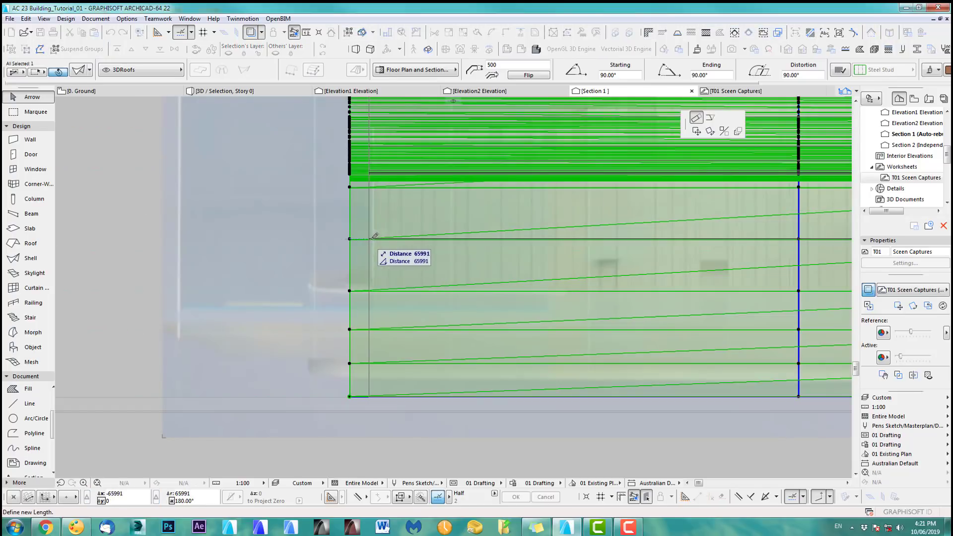
scroll(350, 248, down, 5)
click(448, 371)
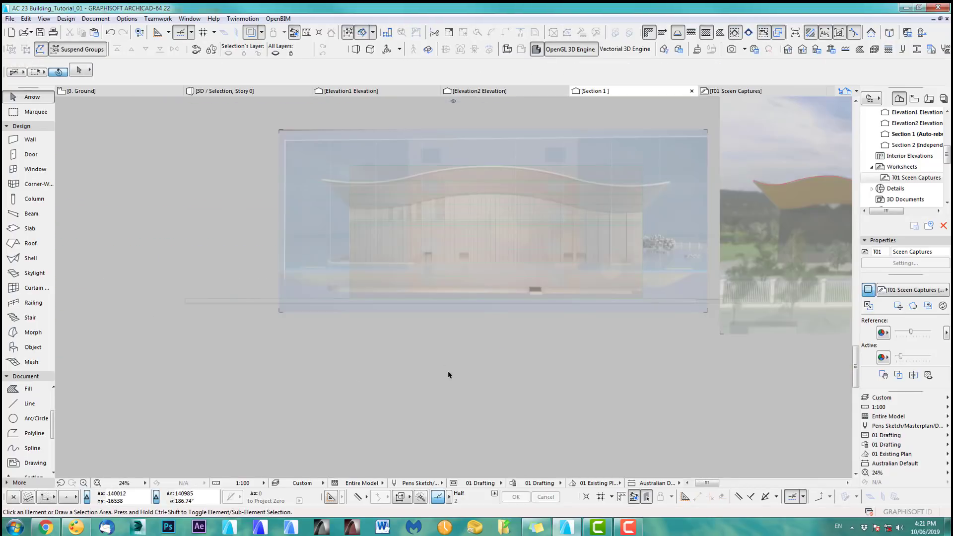
key(F3)
mouse_move(606, 228)
shift+middle_down()
mouse_move(551, 314)
mouse_move(781, 310)
mouse_move(560, 277)
mouse_move(580, 301)
mouse_move(412, 282)
mouse_move(531, 304)
mouse_move(746, 293)
mouse_move(598, 280)
shift+middle_up()
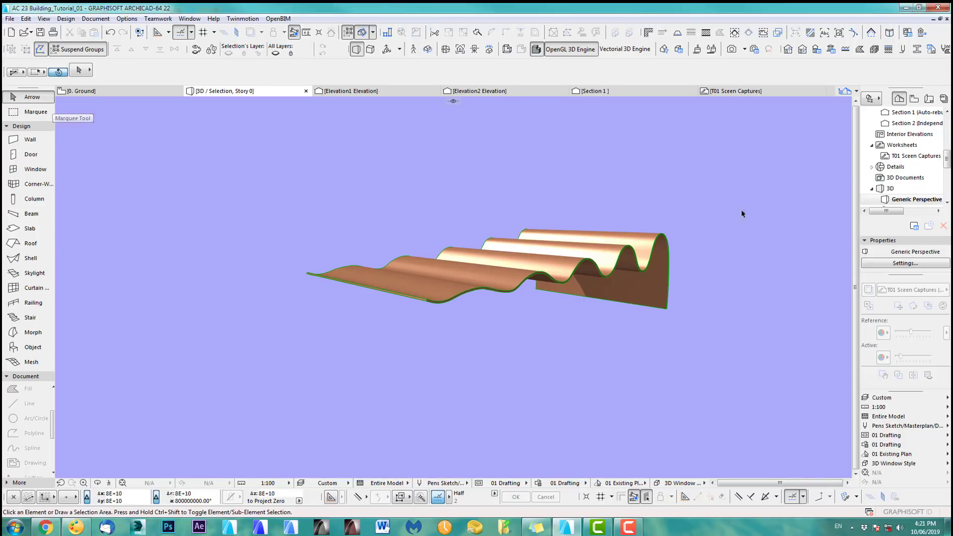
- Flip the roof shell's 500 mm thickness to the other side of its reference profile in 3D
click(625, 250)
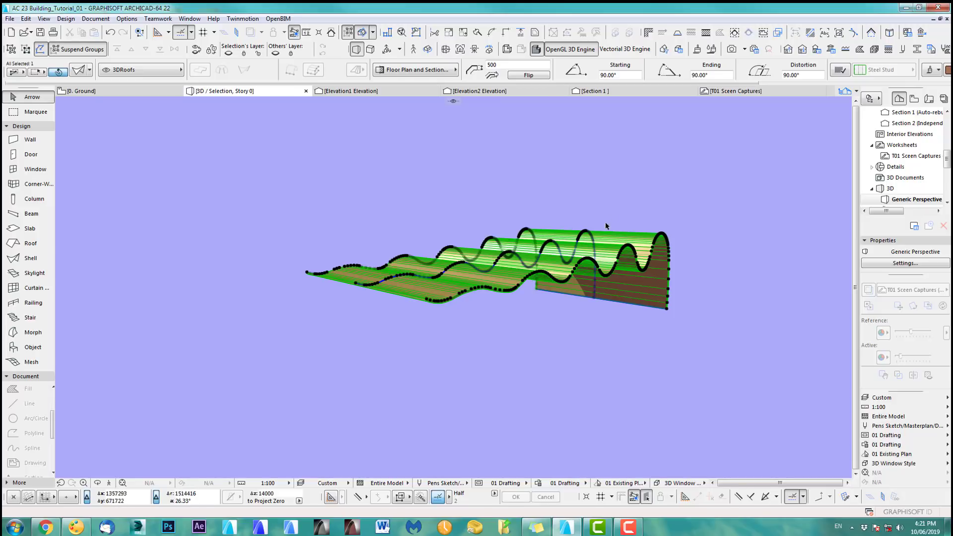
scroll(668, 228, up, 2)
middle_drag(668, 229, 543, 281)
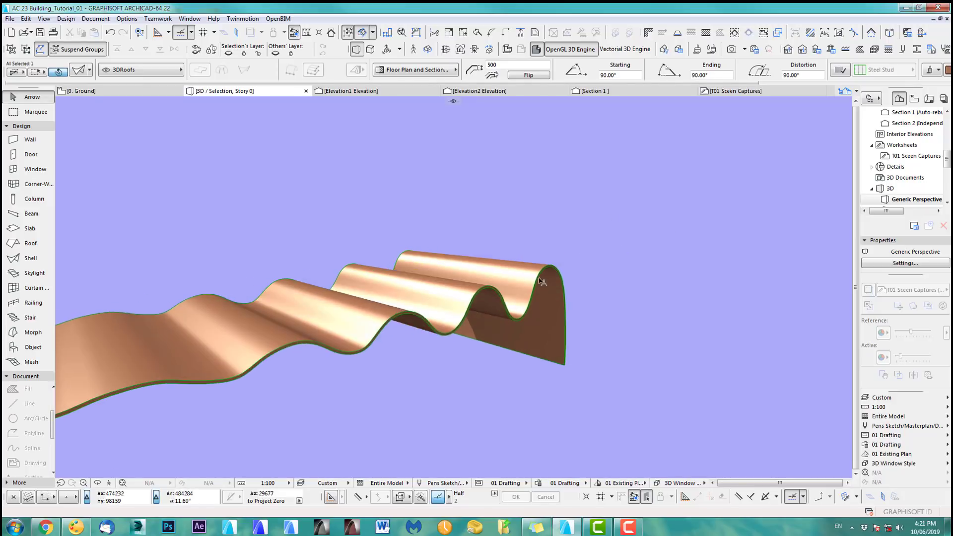
scroll(479, 300, up, 4)
scroll(535, 313, up, 2)
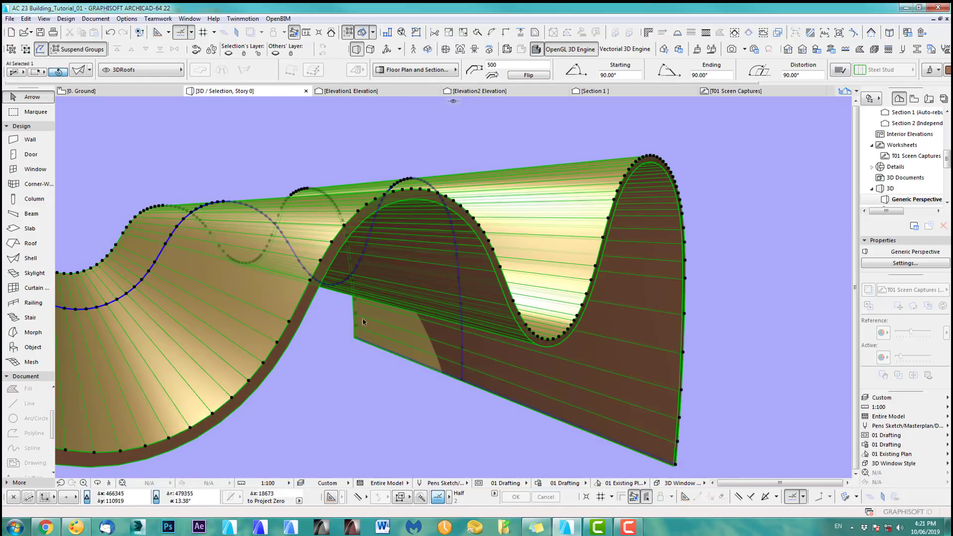
click(28, 259)
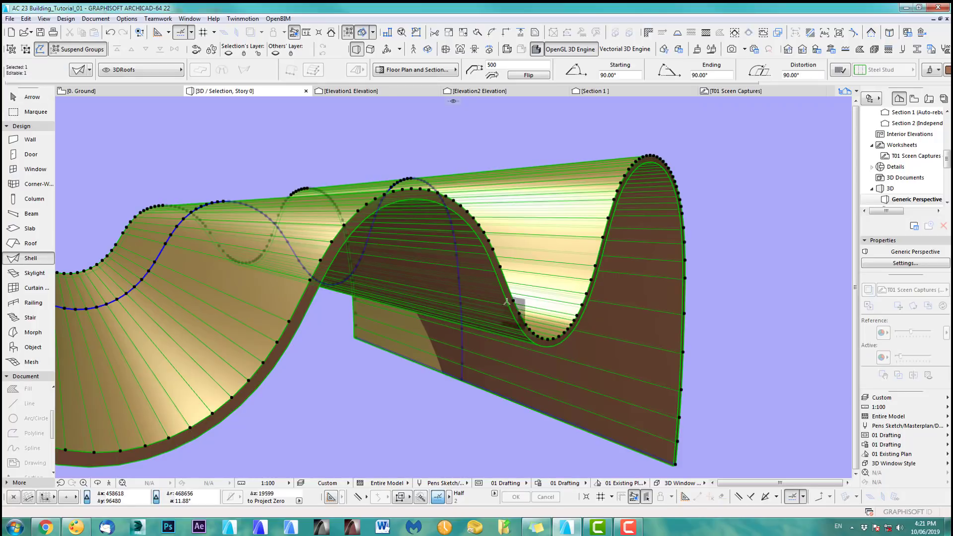
scroll(507, 278, up, 3)
middle_drag(478, 183, 500, 228)
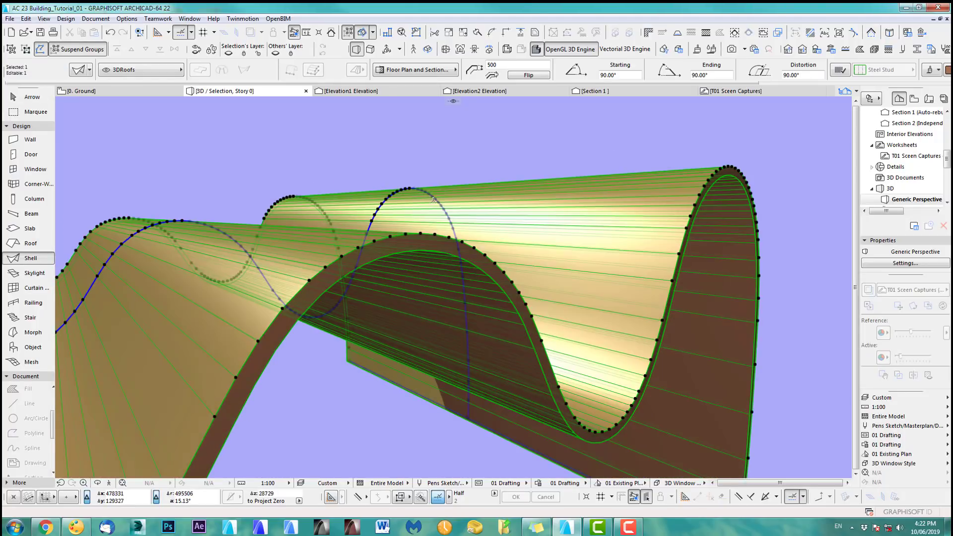
click(528, 76)
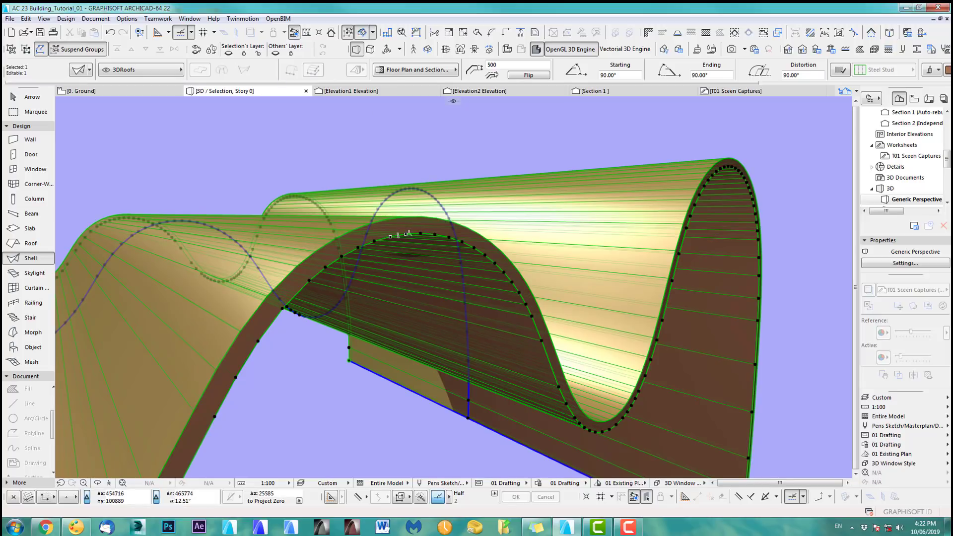
middle_drag(472, 247, 463, 240)
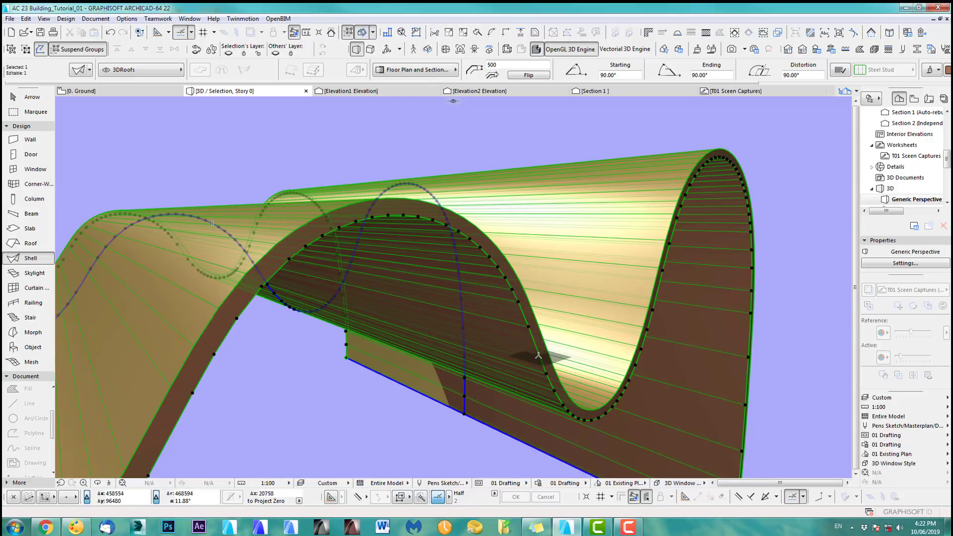
- Tilt the shell's extruded end face to an ending angle of 110° and examine the slanted end in 3D
click(538, 355)
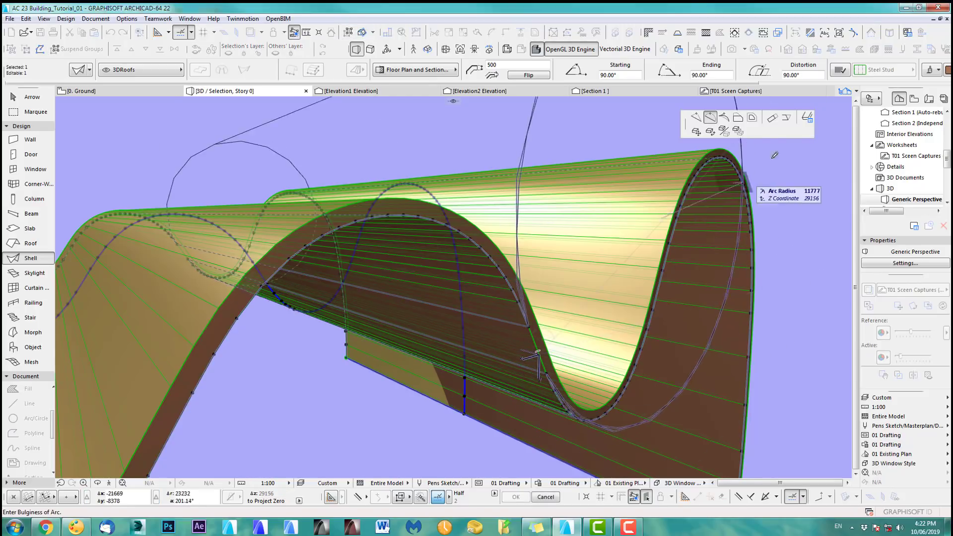
click(787, 119)
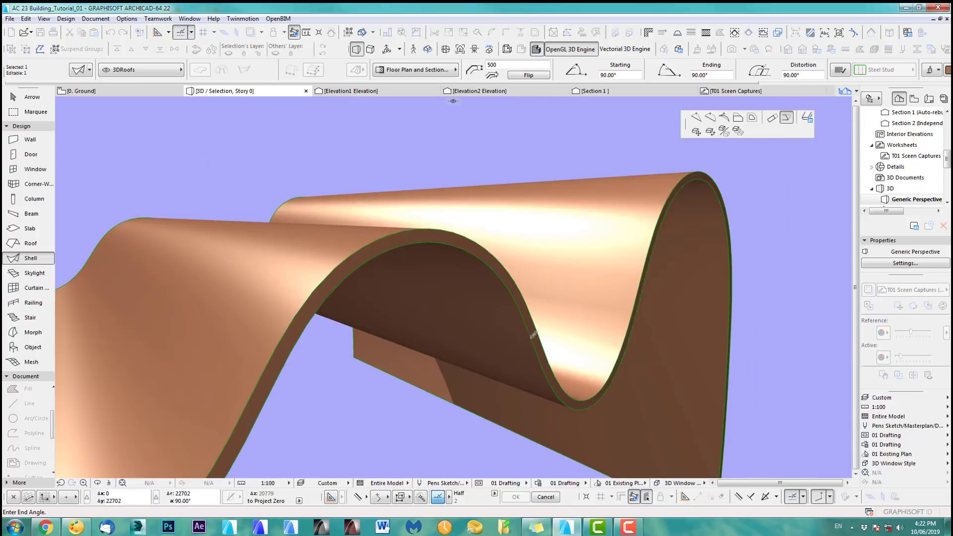
scroll(547, 327, down, 5)
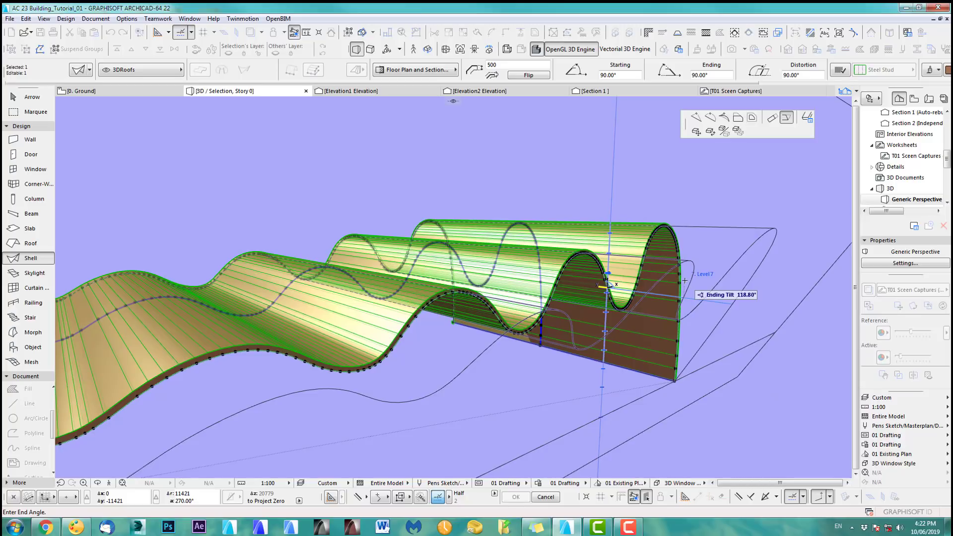
text(110)
key(Return)
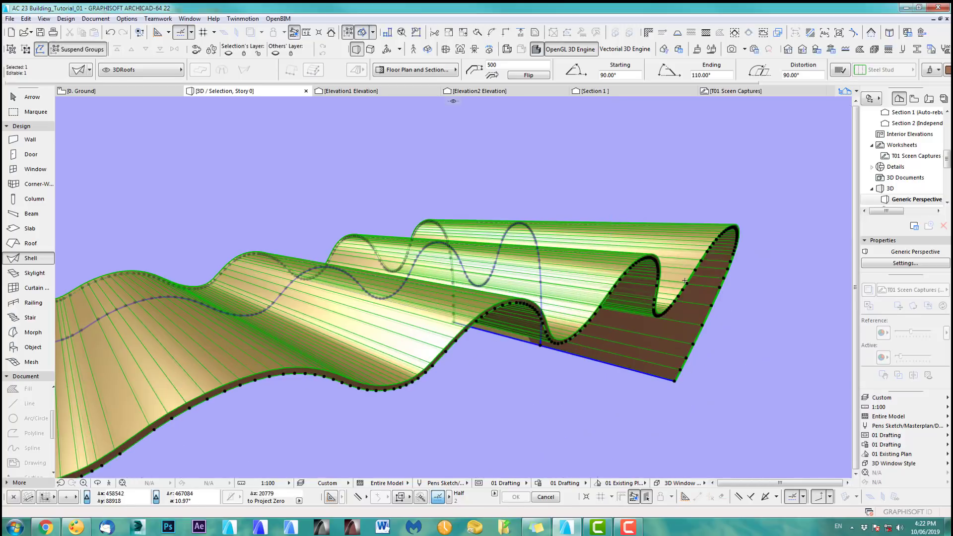
shift+middle_drag(610, 315, 525, 261)
mouse_move(463, 289)
shift+middle_down()
mouse_move(457, 298)
mouse_move(614, 298)
mouse_move(599, 272)
mouse_move(590, 325)
mouse_move(482, 305)
shift+middle_up()
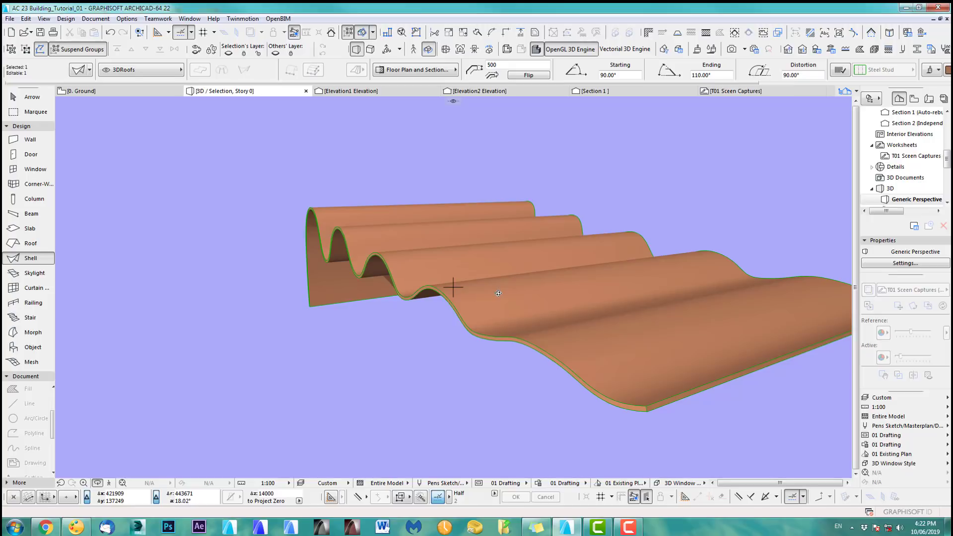
- Check the shell on the ground floor plan, then show Section 1 with its trace reference hidden
key(F2)
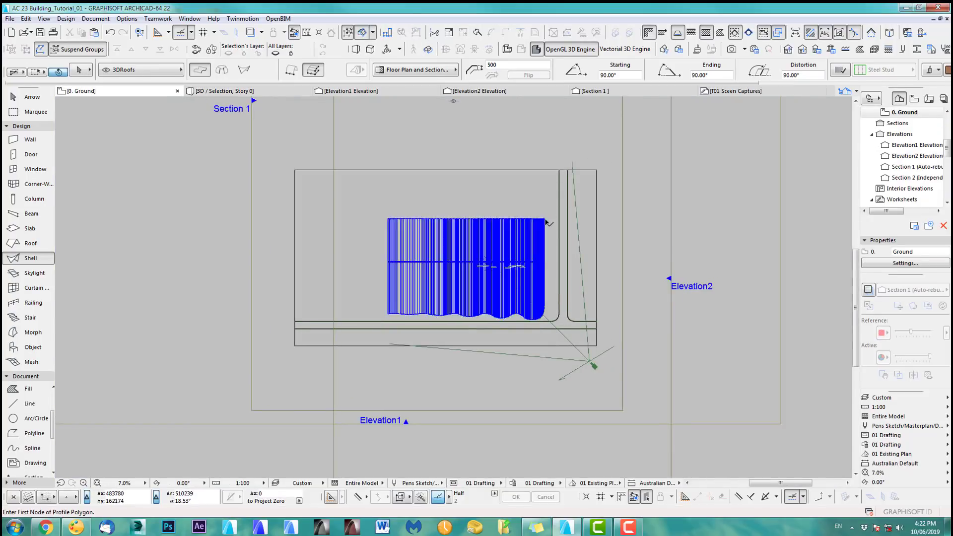
shift+click(545, 220)
key(Escape)
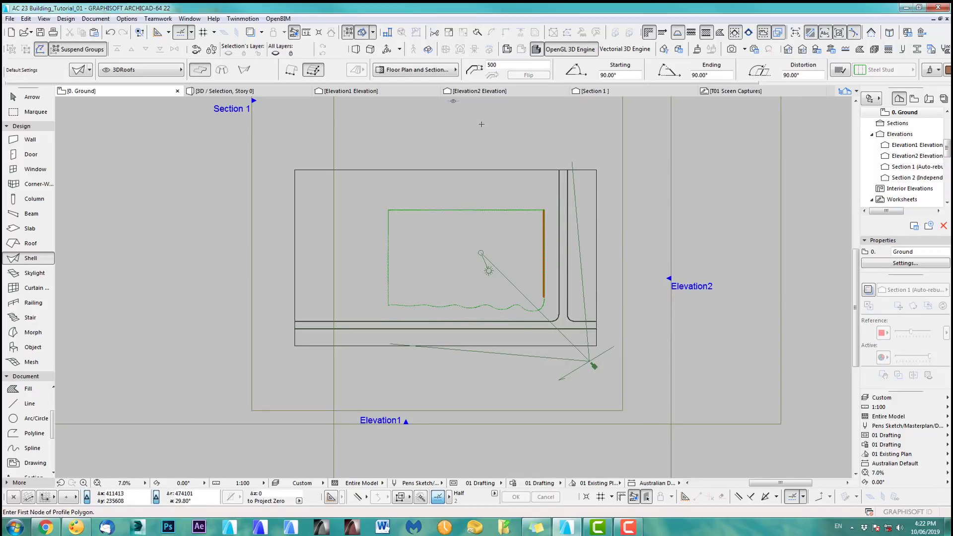
click(609, 91)
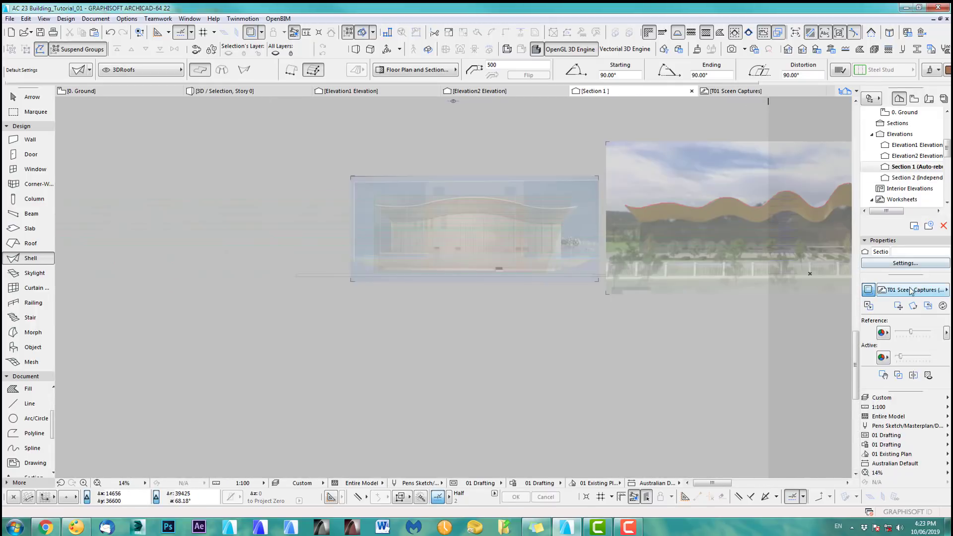
click(869, 290)
scroll(515, 232, up, 2)
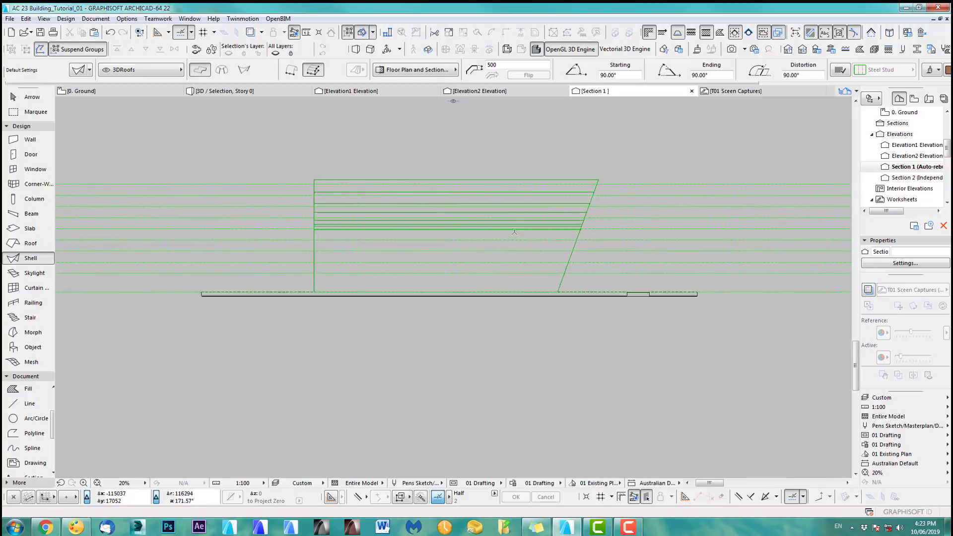
- Rotate the shell 5° in Section 1 about the upper corner of its slanted end, lowering the vertical end, and examine it in 3D
shift+click(601, 182)
click(601, 183)
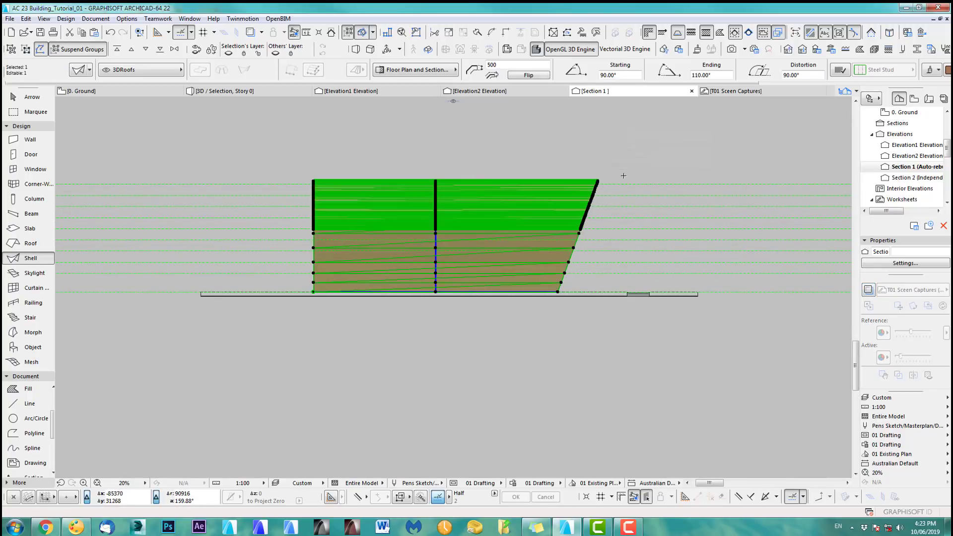
key(ctrl+e)
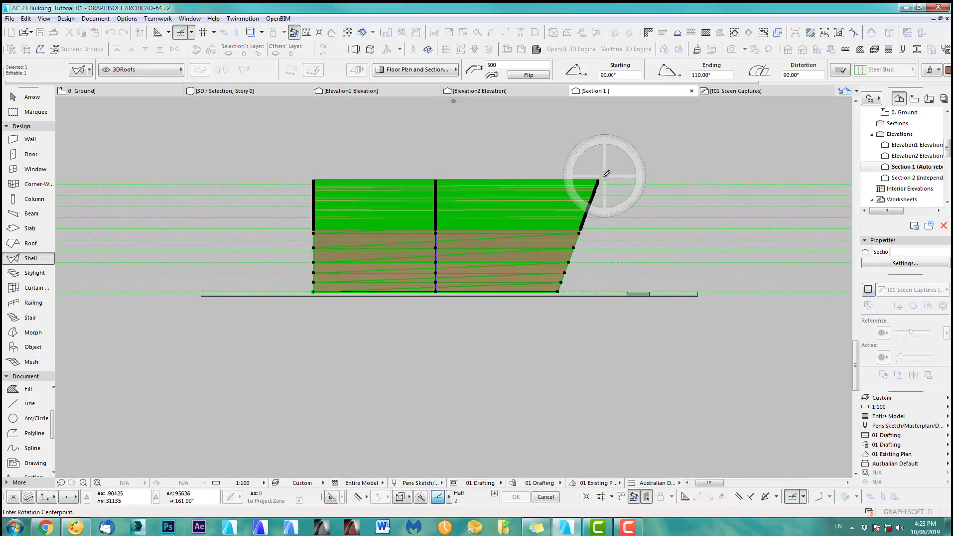
click(599, 182)
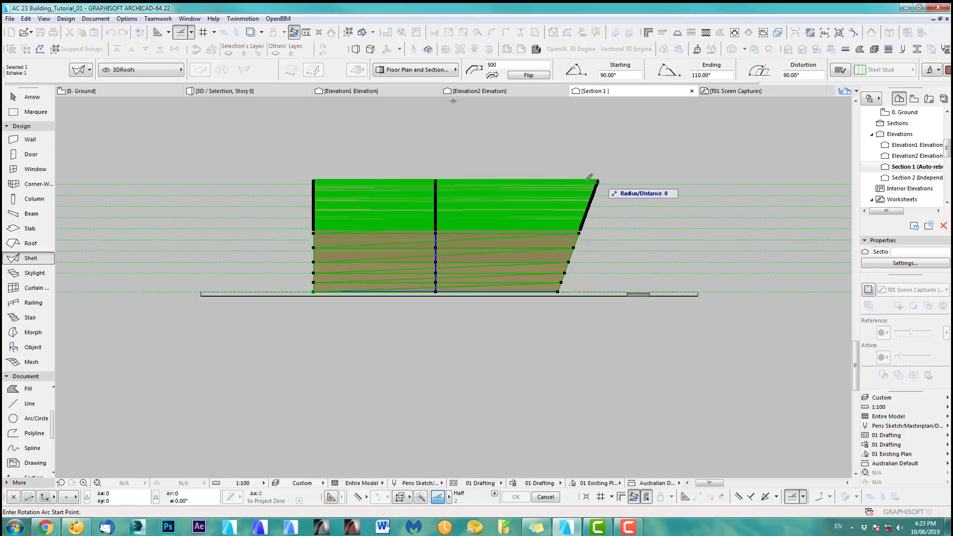
click(356, 183)
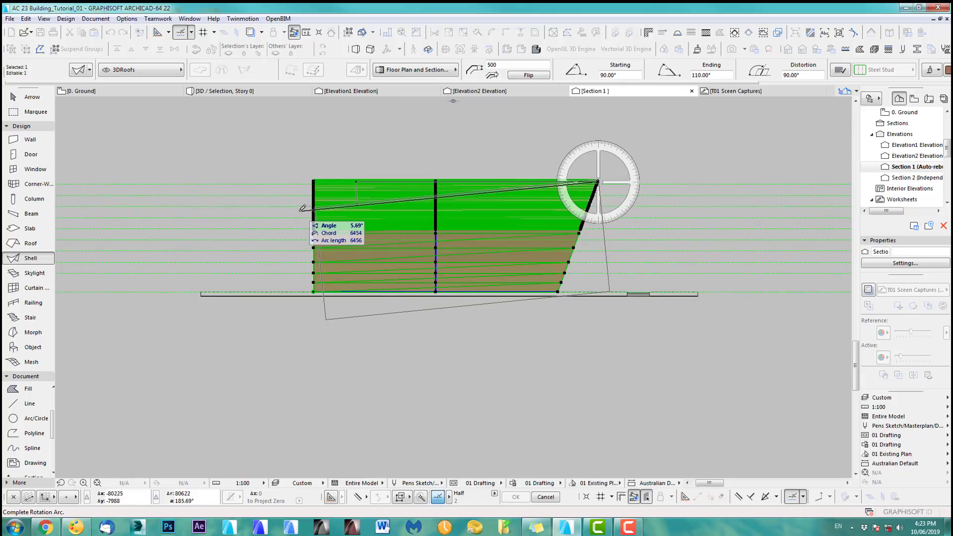
text(5)
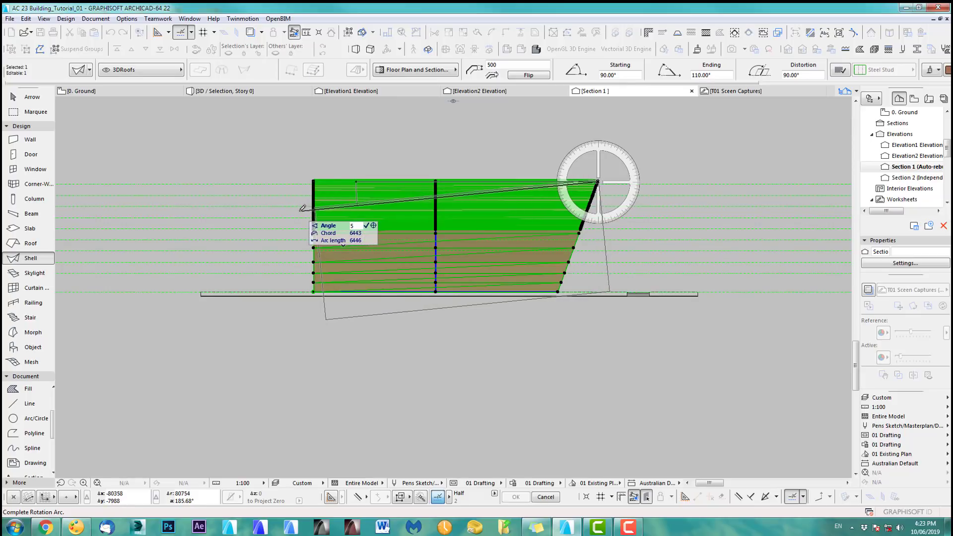
key(Return)
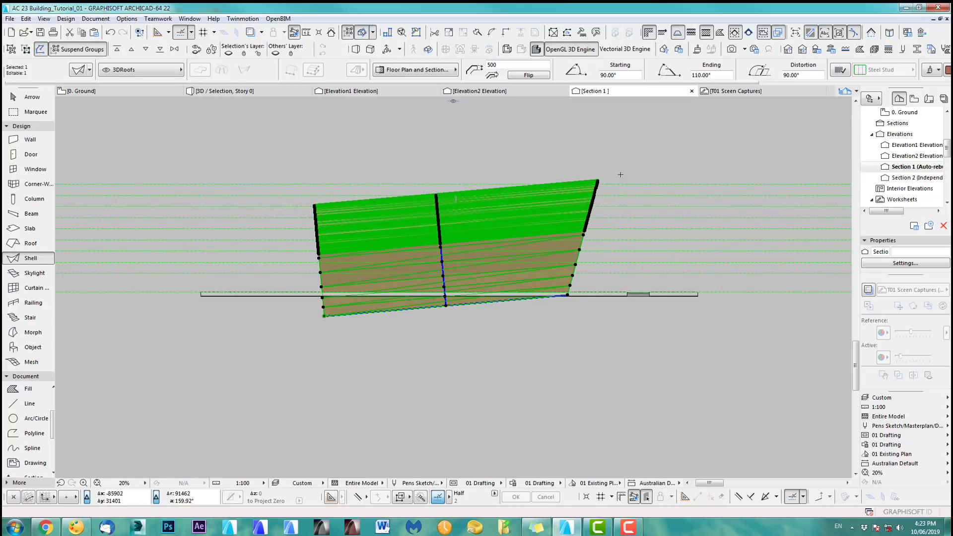
key(F5)
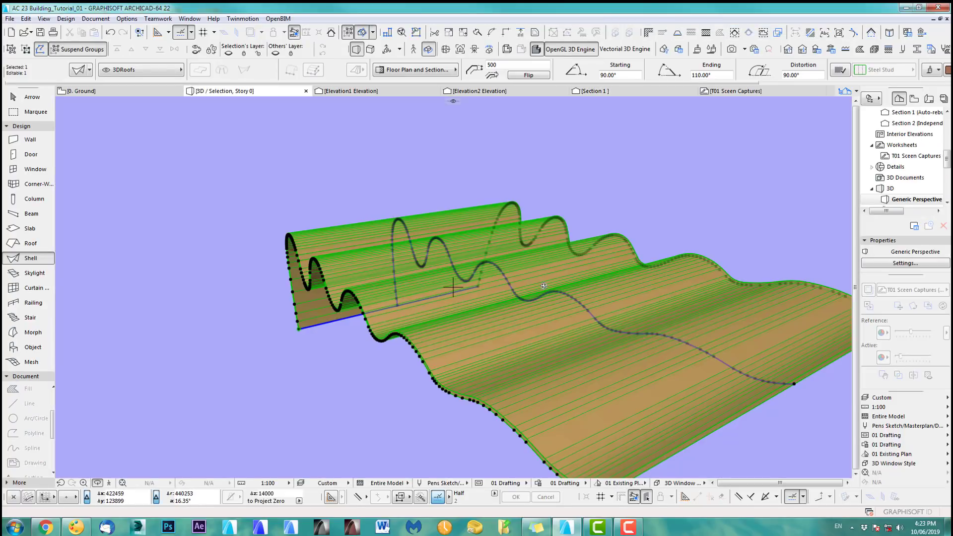
mouse_move(560, 287)
mouse_down()
mouse_move(670, 264)
mouse_move(672, 254)
mouse_move(702, 292)
mouse_move(676, 336)
mouse_move(692, 336)
mouse_move(558, 353)
mouse_move(788, 357)
mouse_move(655, 366)
mouse_move(694, 355)
mouse_move(660, 334)
mouse_move(631, 381)
mouse_move(342, 373)
mouse_move(350, 368)
mouse_up()
- Locate the shell and the camera on the ground floor plan and view the whole site from that camera in 3D
key(F2)
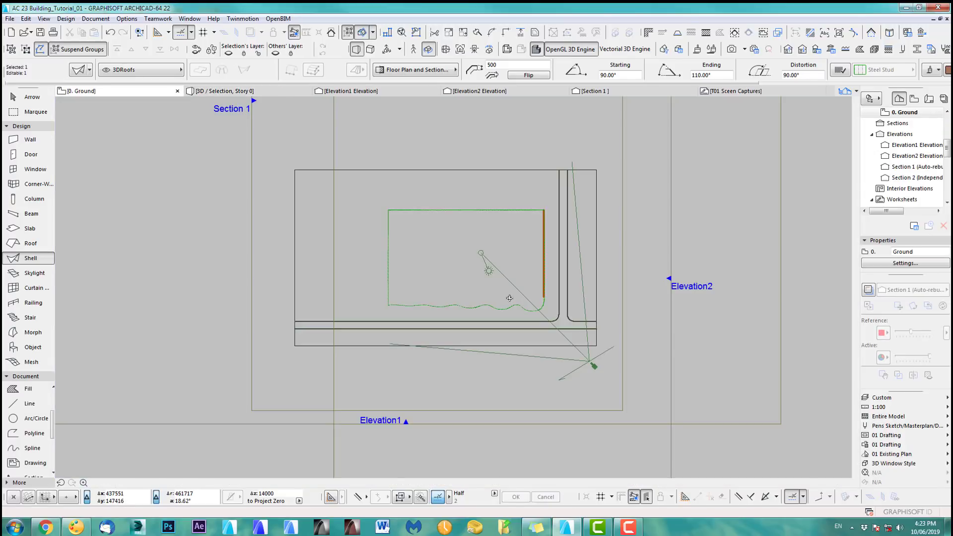
scroll(571, 244, up, 3)
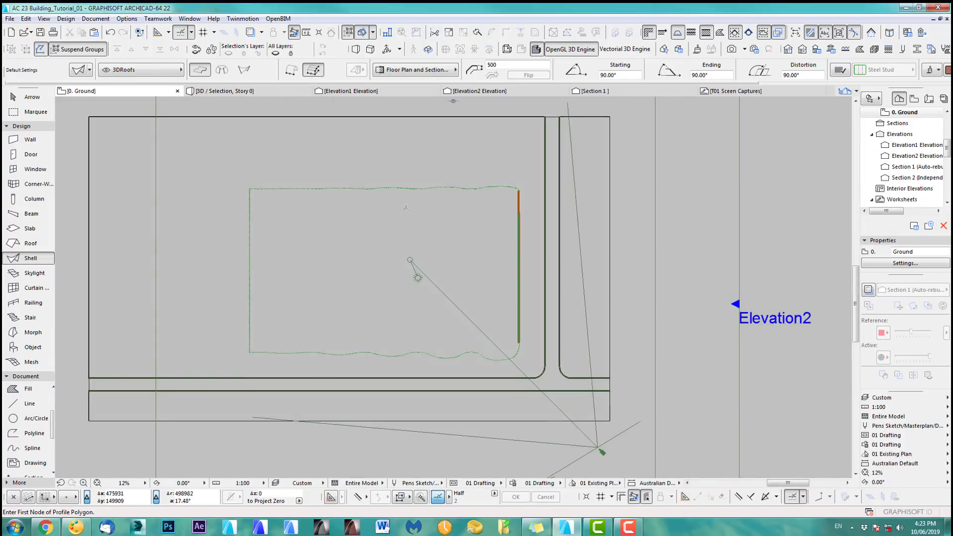
click(30, 96)
click(520, 190)
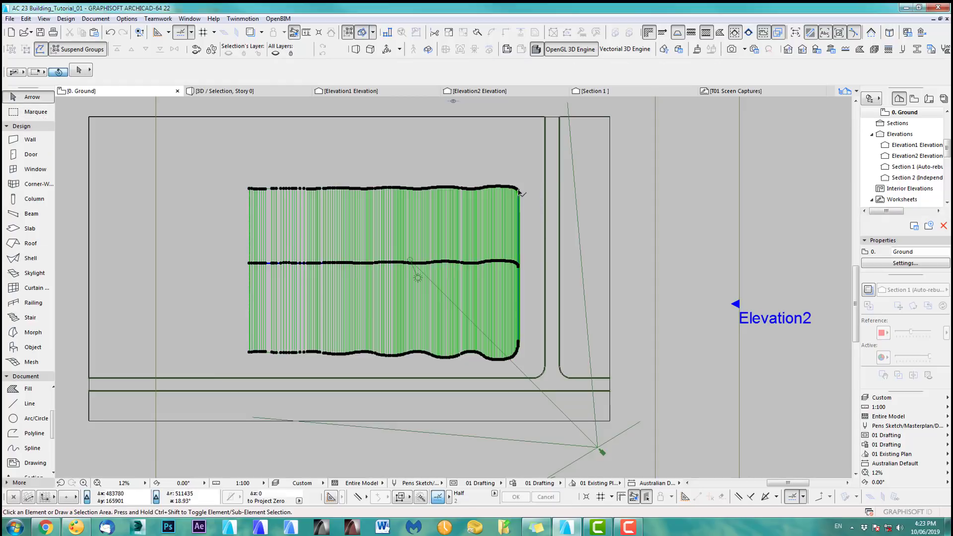
click(520, 191)
click(482, 174)
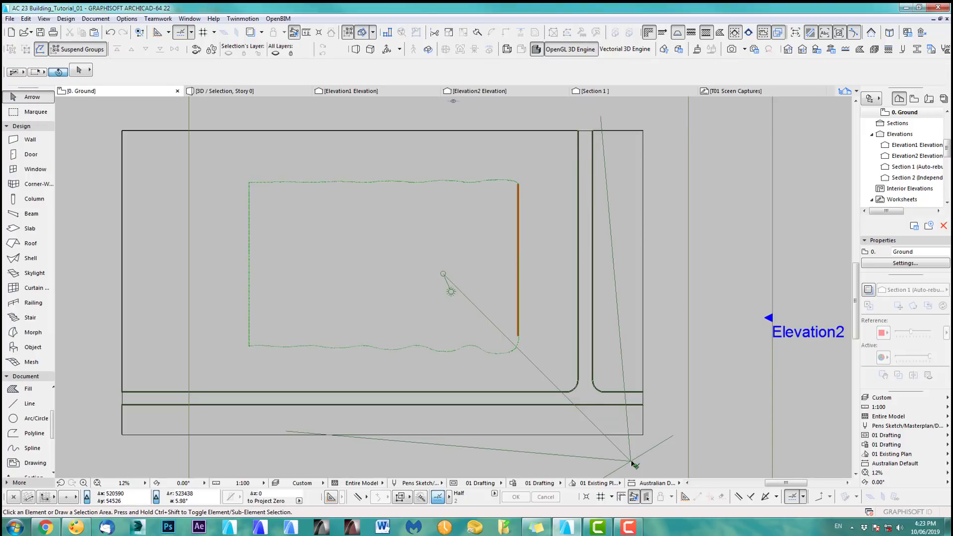
click(632, 461)
key(F5)
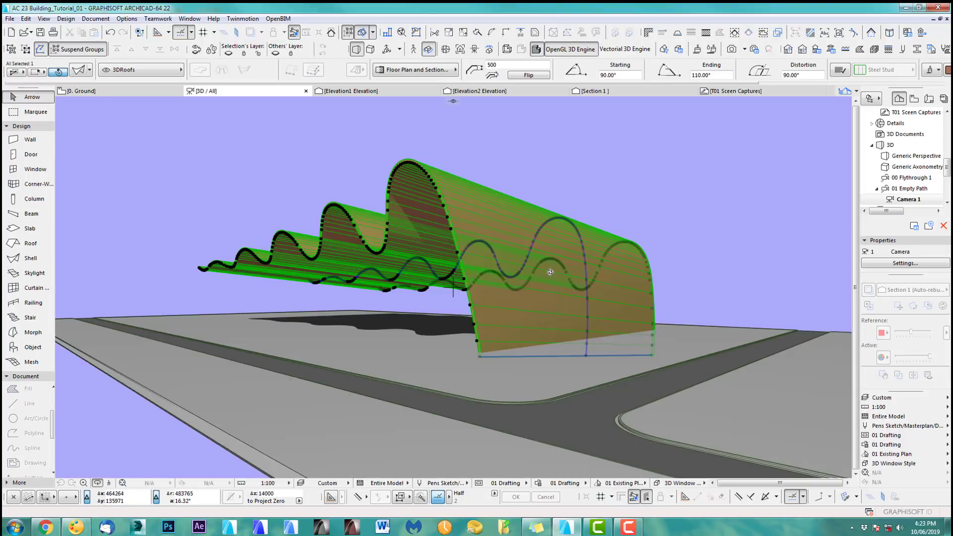
click(543, 176)
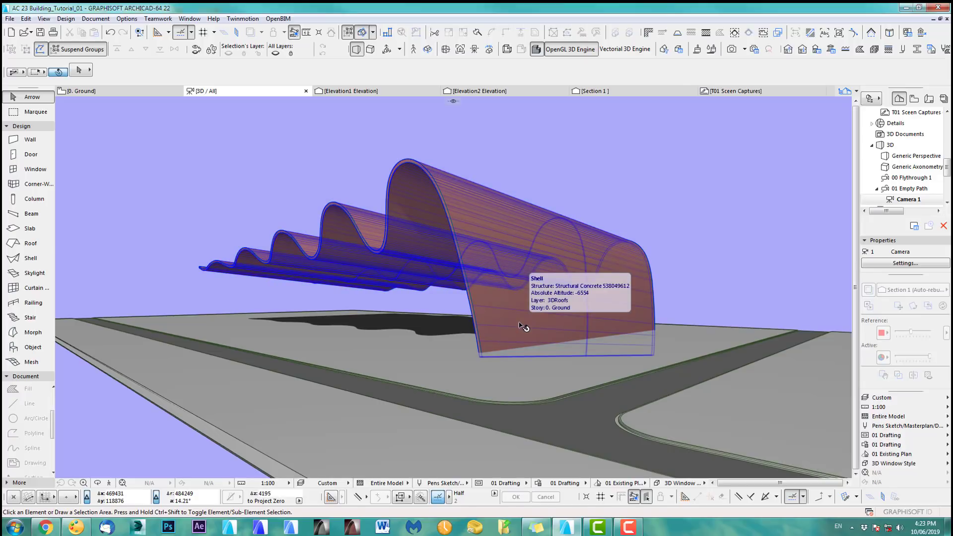
- Compare the camera view of the roof with the building photo in the T01 Sceen Captures worksheet
mouse_move(948, 169)
mouse_down()
mouse_move(948, 178)
mouse_move(948, 155)
mouse_up()
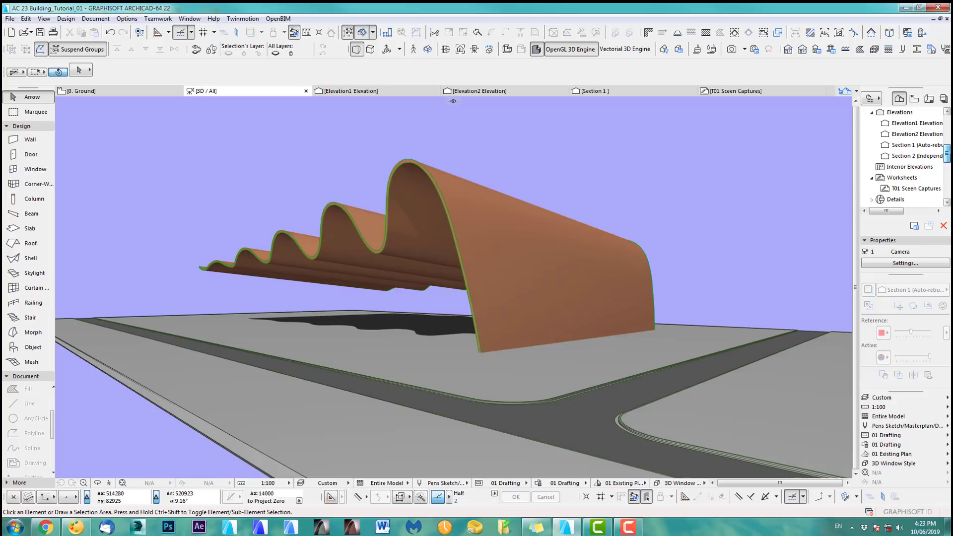
click(931, 192)
double_click(932, 191)
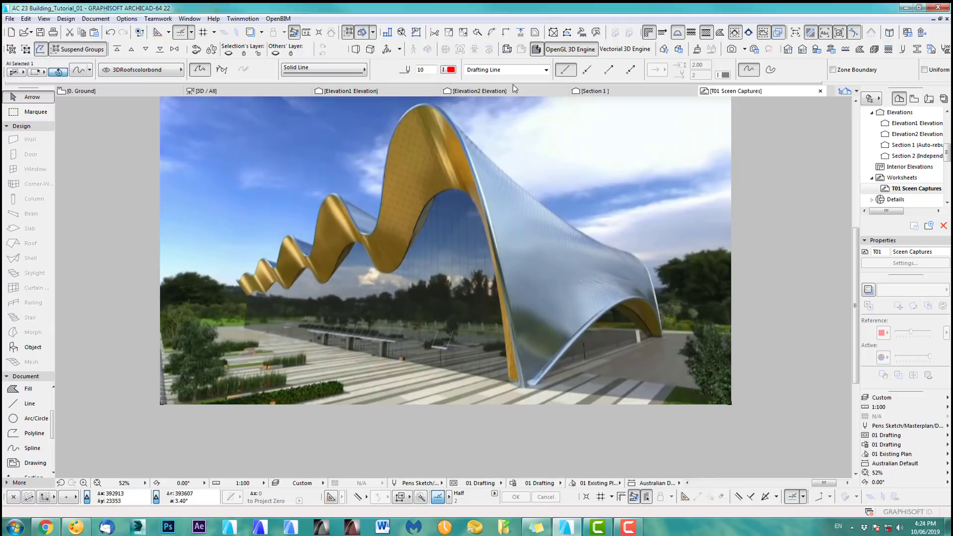
click(255, 91)
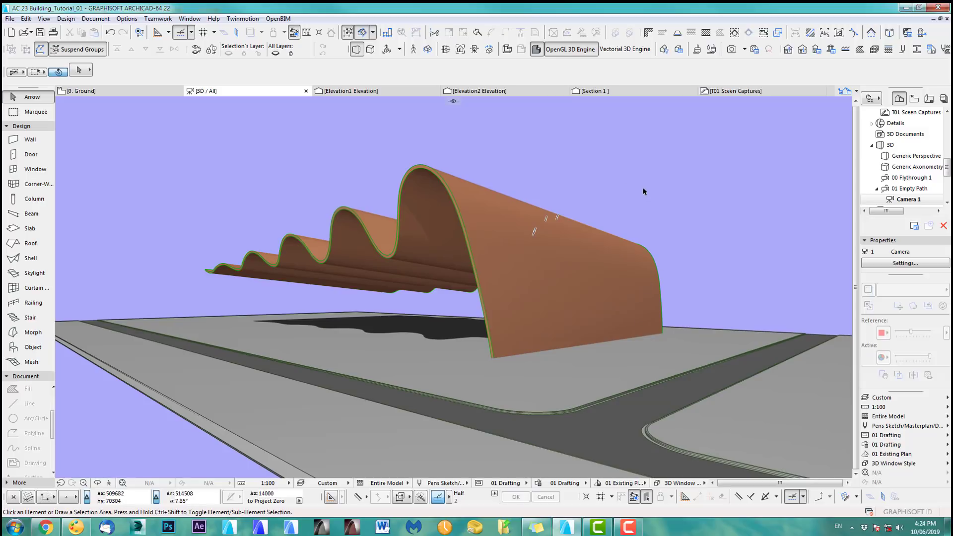
- Isolate the roof shell from the ground floor plan in 3D and examine its tallest wave and end wall up close
key(F2)
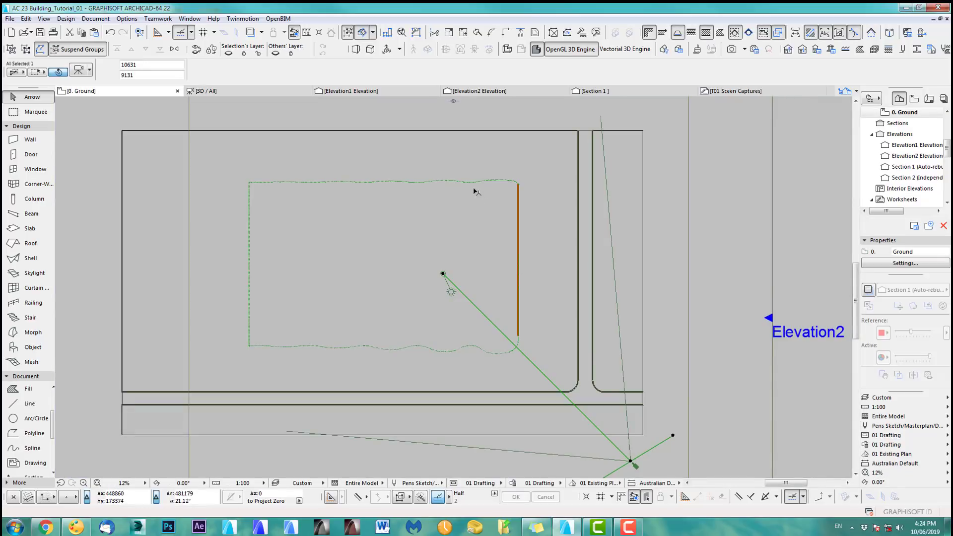
click(474, 185)
key(F5)
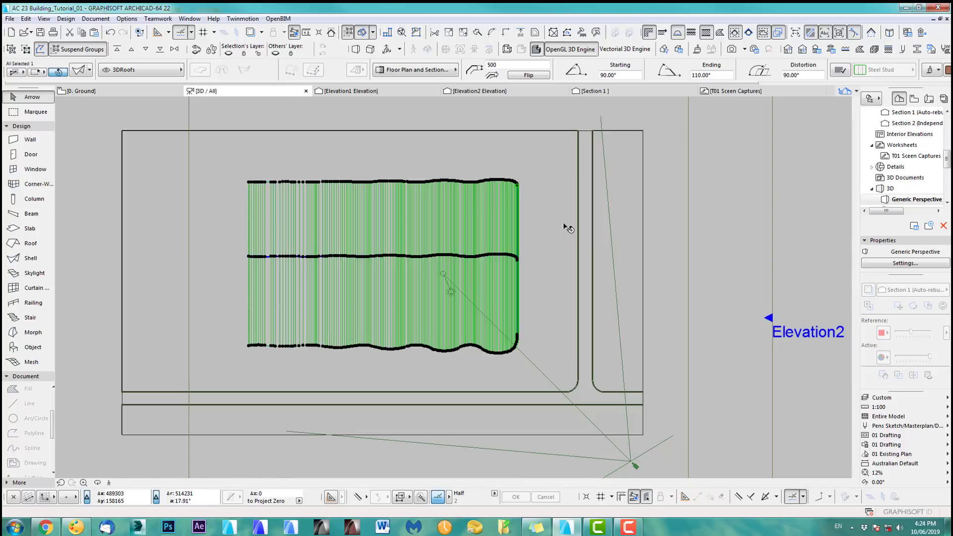
shift+middle_drag(624, 259, 339, 261)
scroll(337, 258, up, 5)
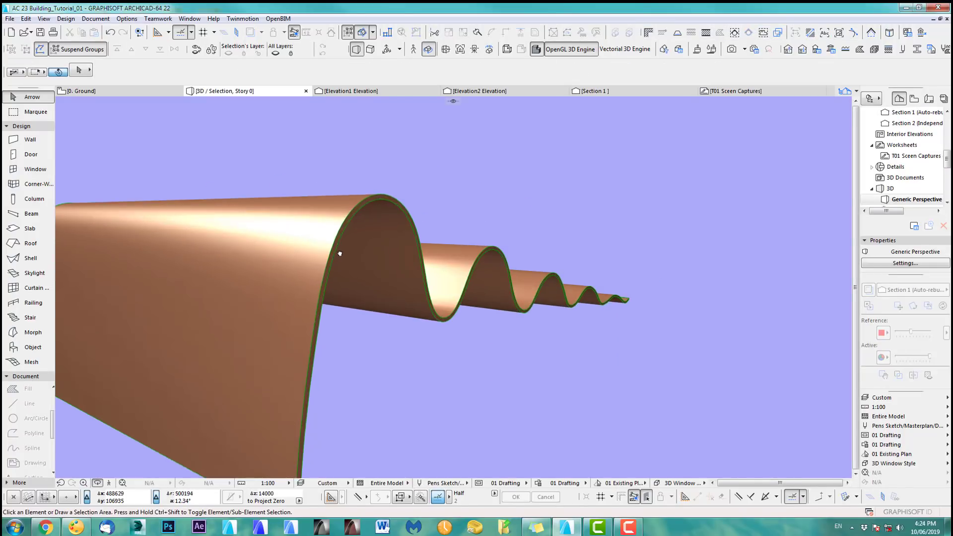
- Tilt the roof shell's beginning end in 3D to a starting angle of 100°
click(399, 203)
scroll(424, 213, up, 3)
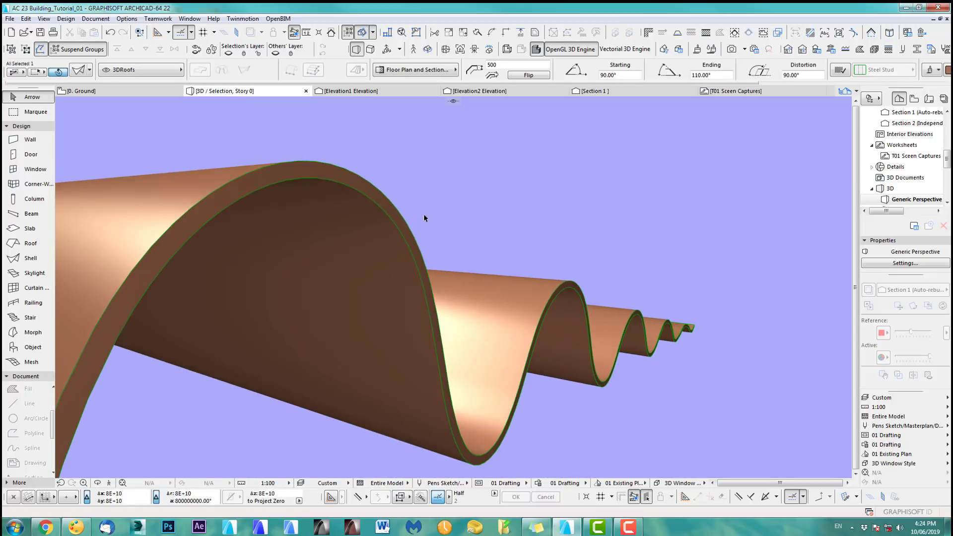
click(412, 254)
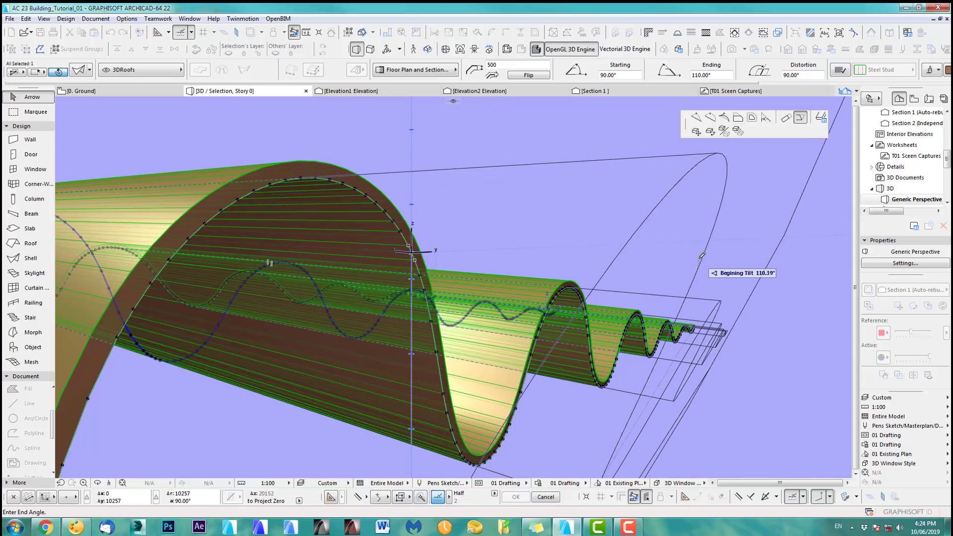
key(Return)
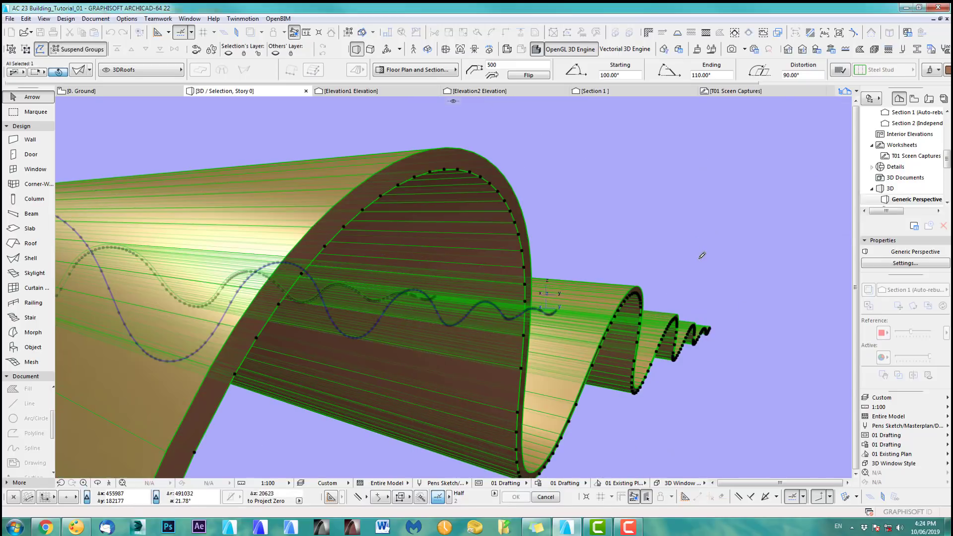
scroll(533, 307, down, 3)
scroll(533, 308, down, 2)
middle_drag(514, 312, 470, 326)
- Check the shell on the ground floor plan and in Section 1, and open the end-elevation image in the T01 Sceen Captures worksheet
key(F2)
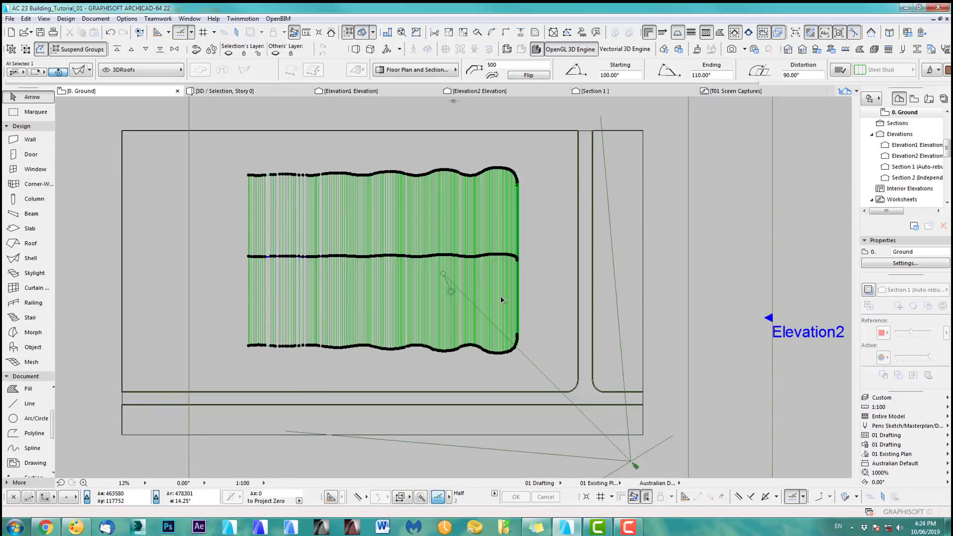
click(720, 184)
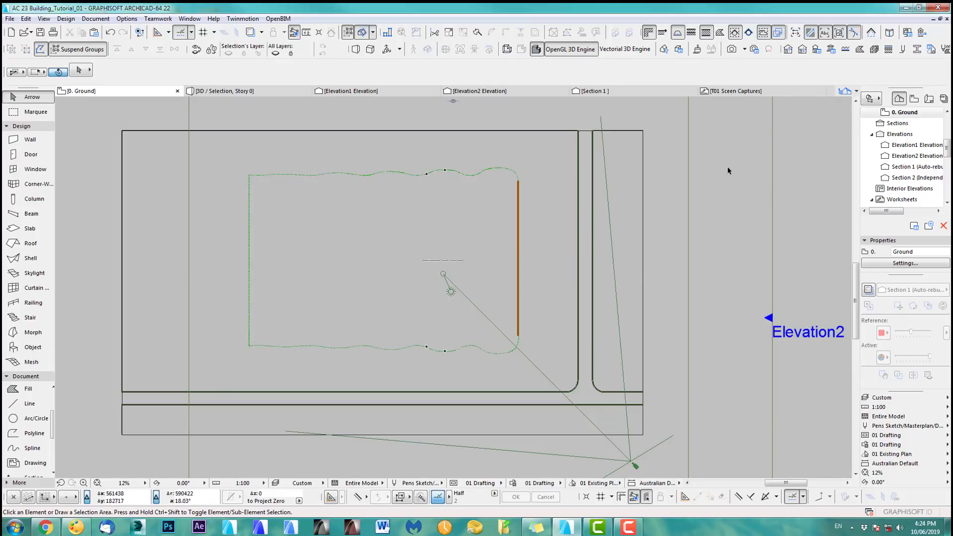
click(637, 91)
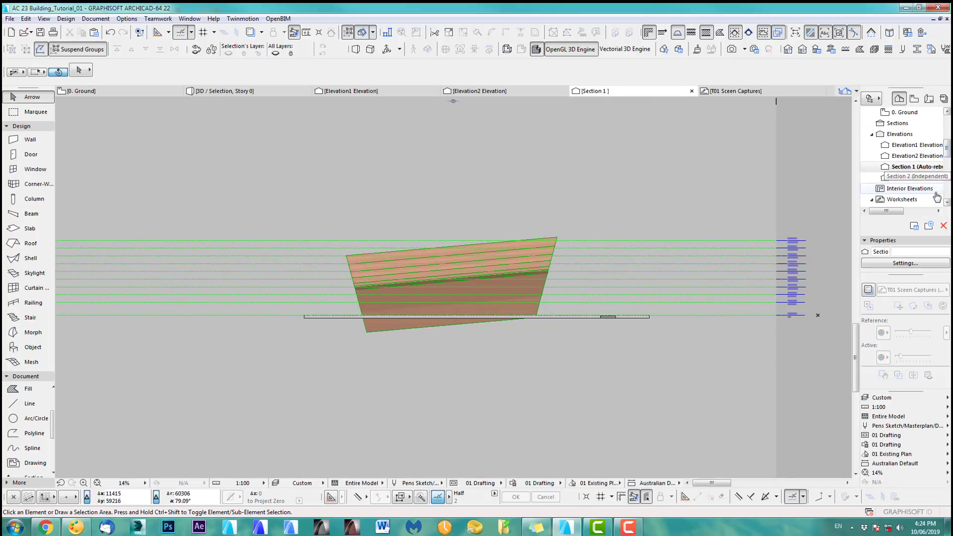
scroll(919, 168, down, 2)
double_click(923, 166)
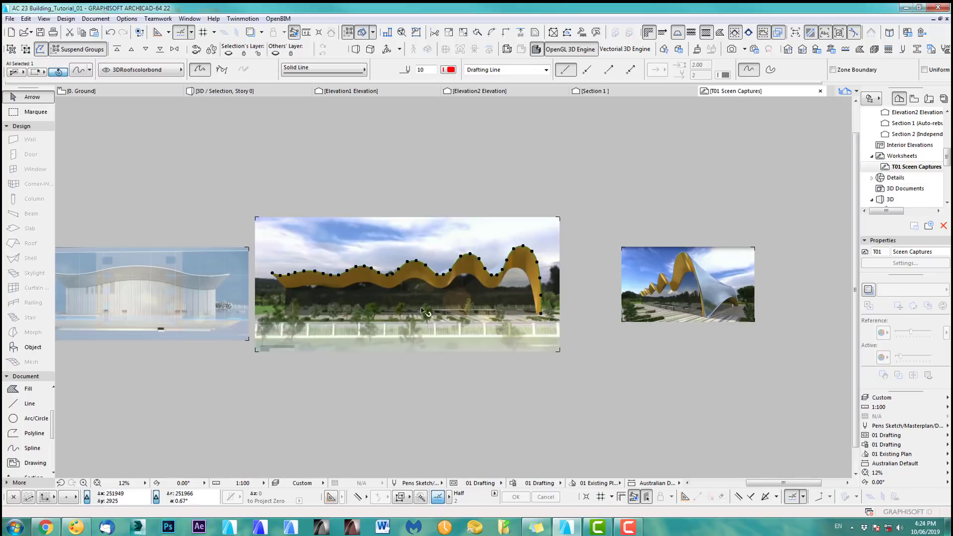
middle_drag(424, 310, 532, 327)
scroll(428, 304, up, 3)
key(Escape)
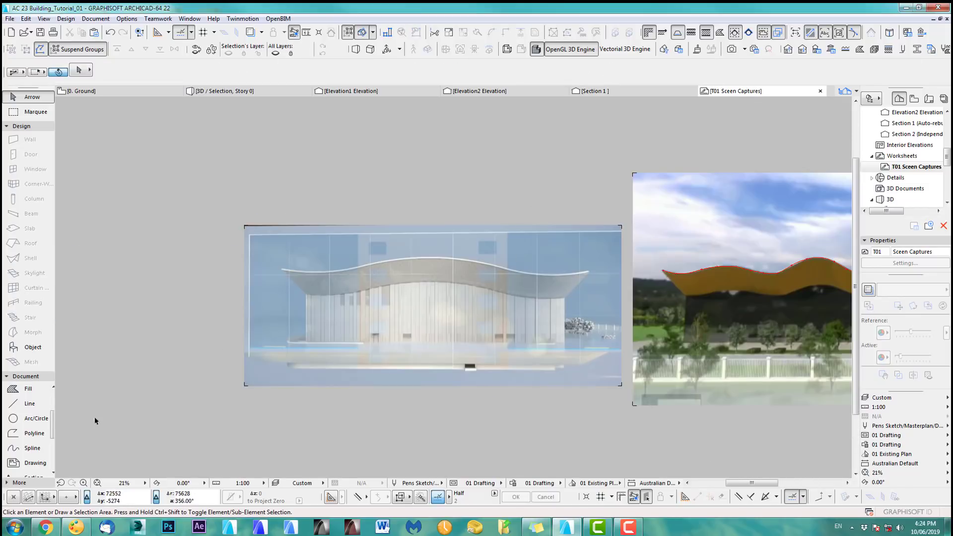
- Trace the wavy top edge of the roof in the end-elevation image with a spline from one tip to the other
click(35, 450)
scroll(277, 219, up, 4)
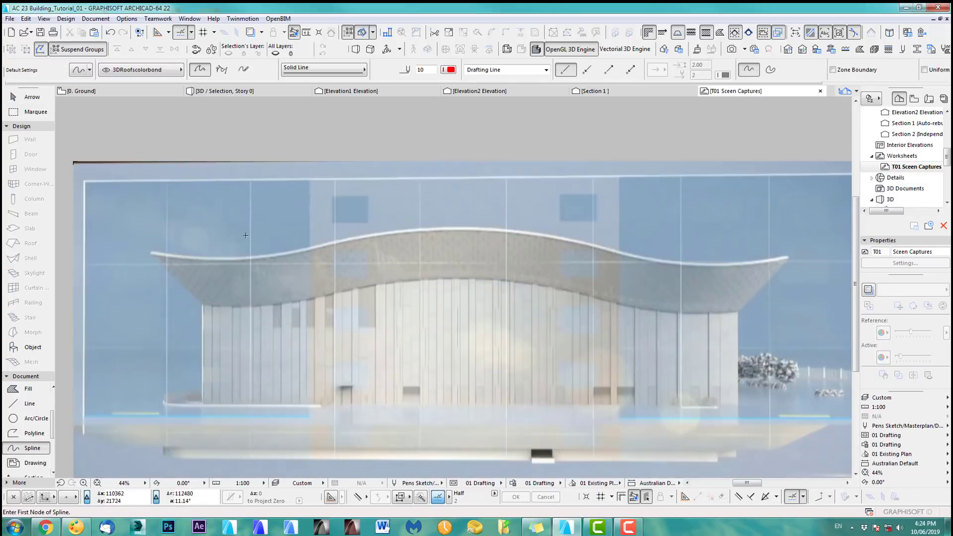
scroll(268, 237, down, 1)
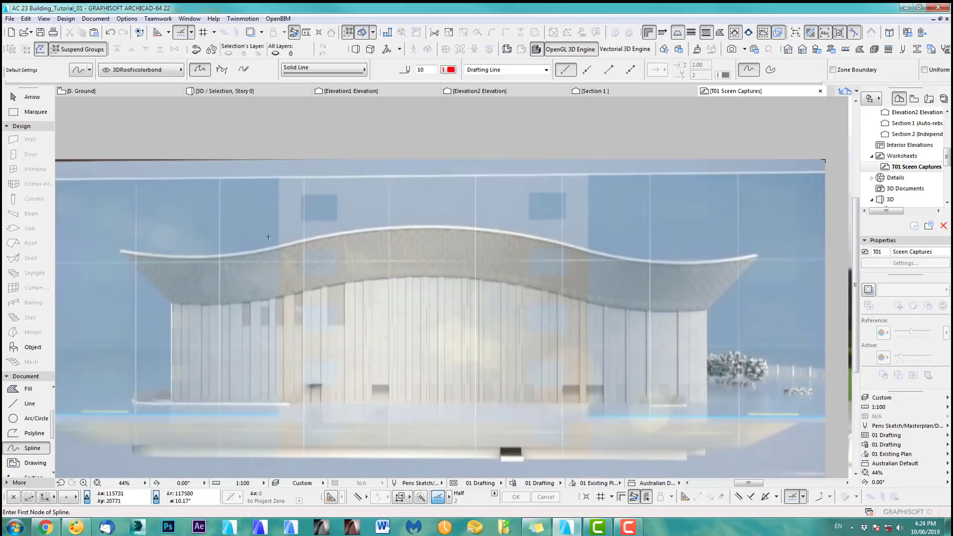
click(122, 249)
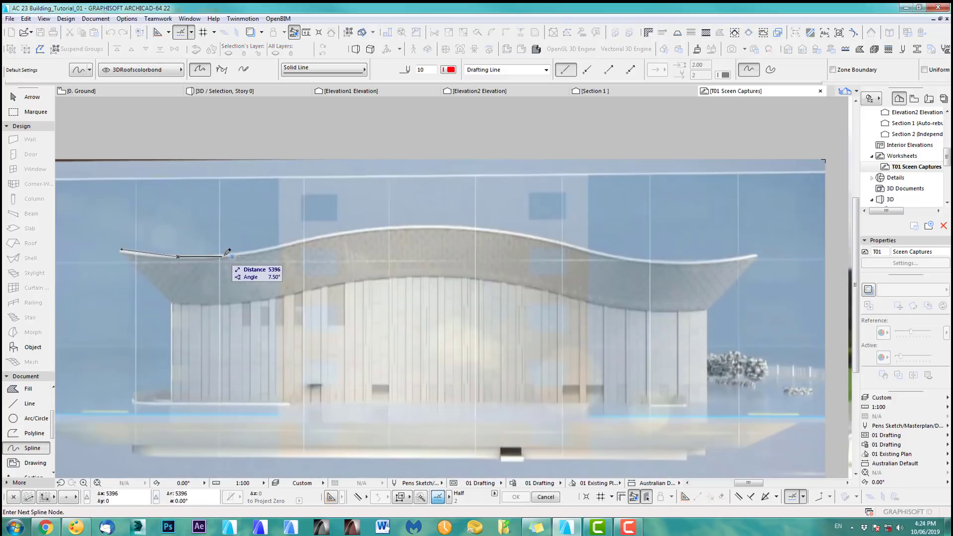
click(225, 256)
click(336, 233)
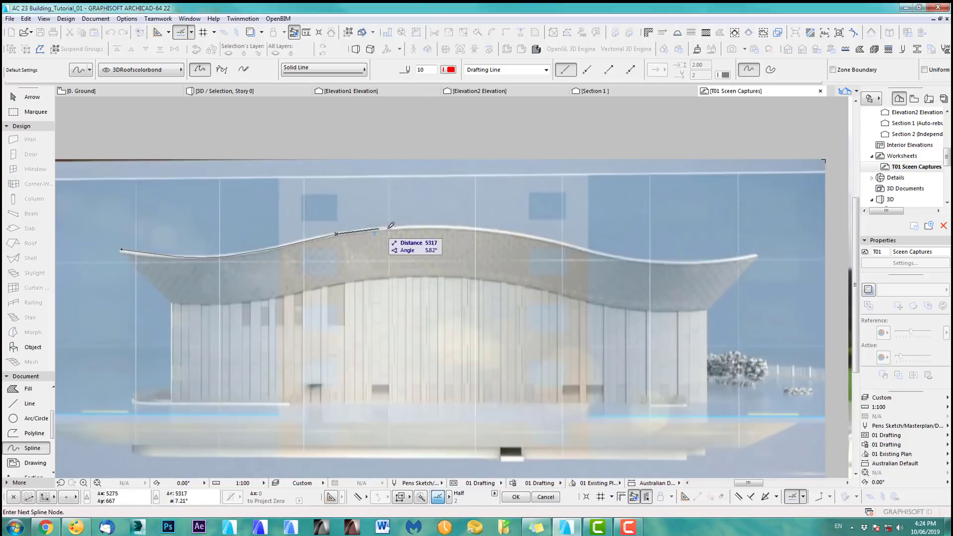
click(514, 234)
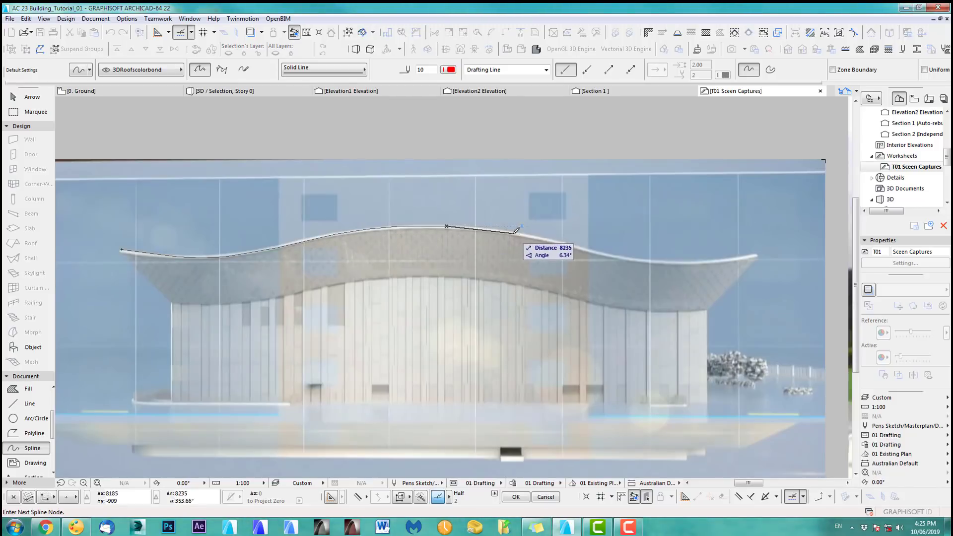
click(648, 262)
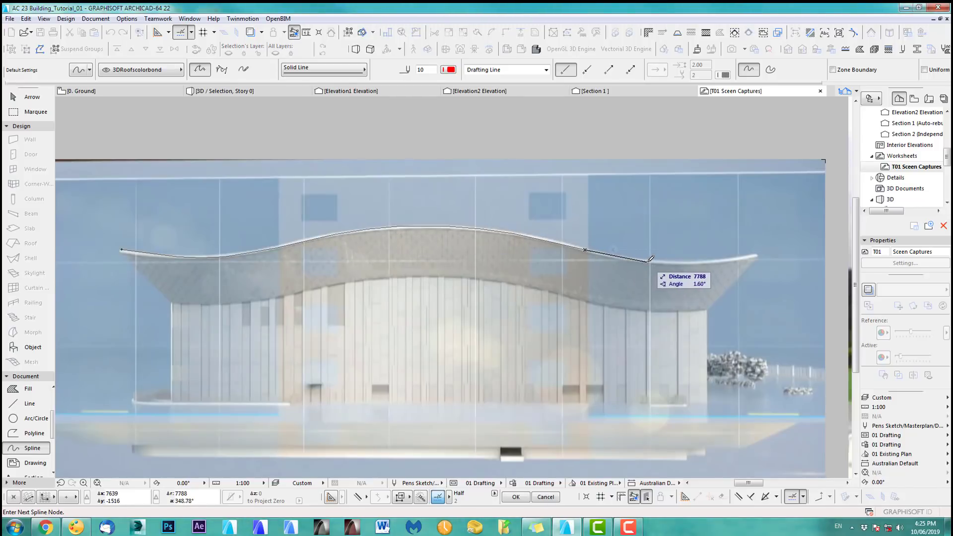
click(710, 261)
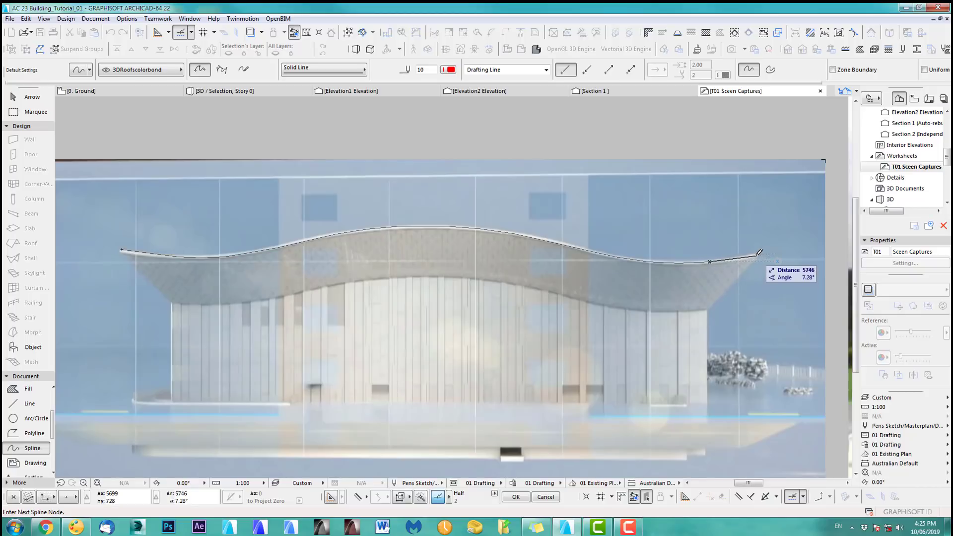
double_click(758, 254)
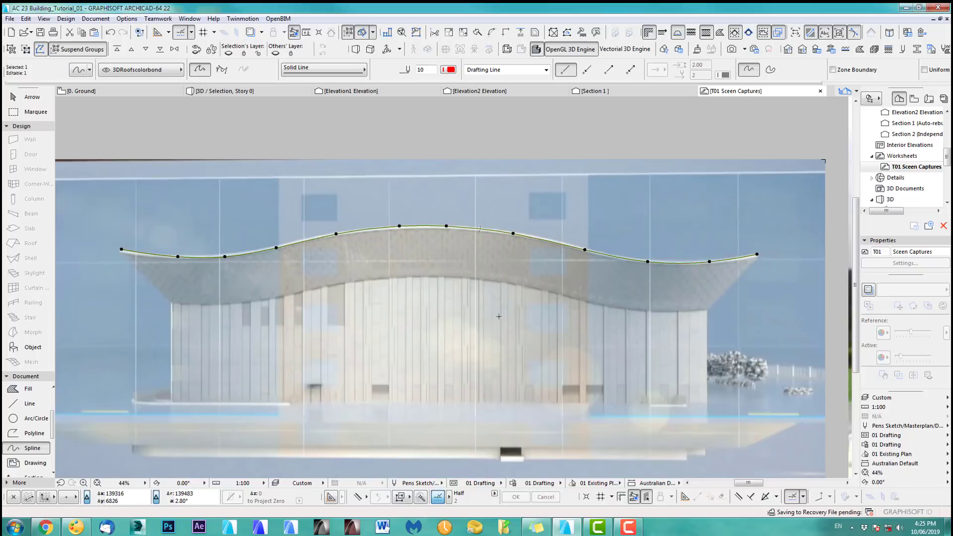
- Copy the traced spline onto the ground floor plan and move it onto the site beside the shell's straight thin end
key(F2)
scroll(505, 317, down, 6)
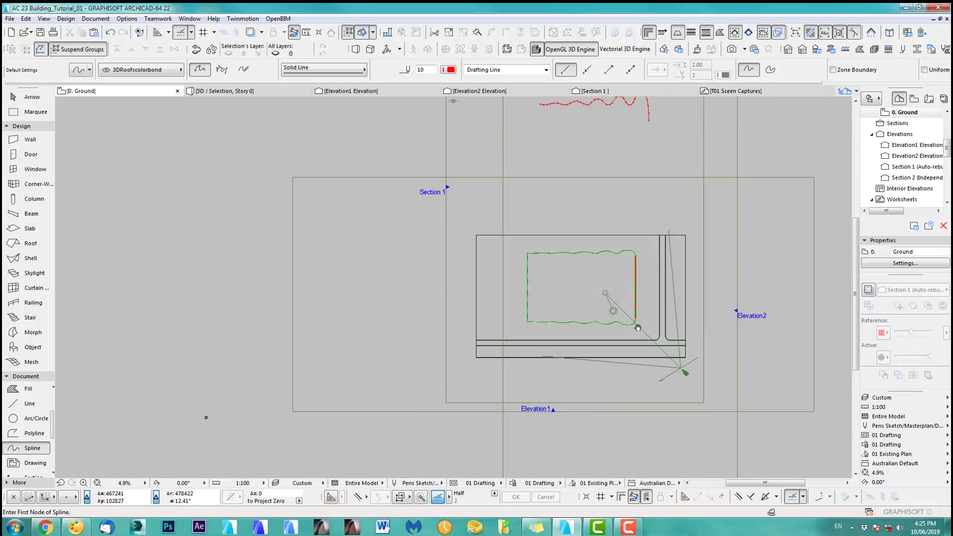
key(ctrl+v)
click(374, 361)
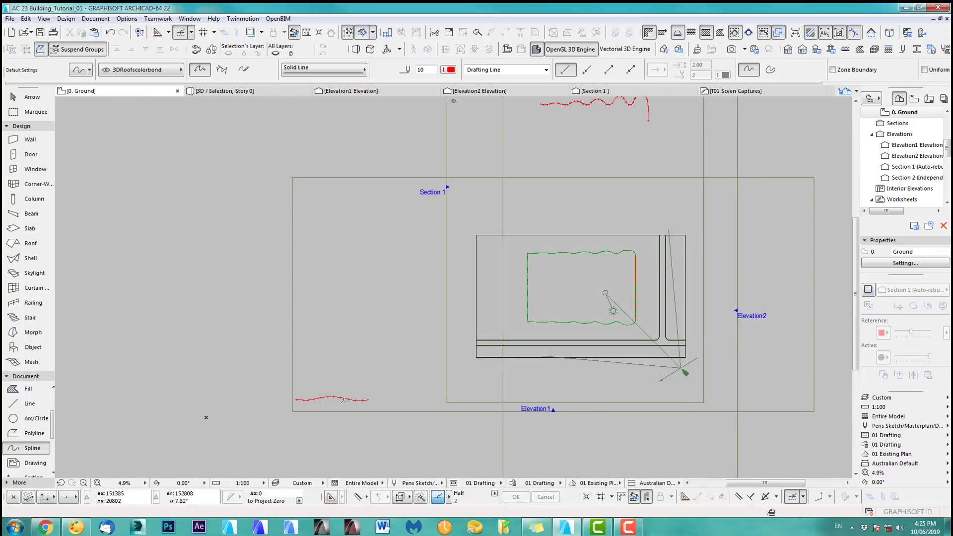
click(339, 400)
key(ctrl+d)
click(334, 397)
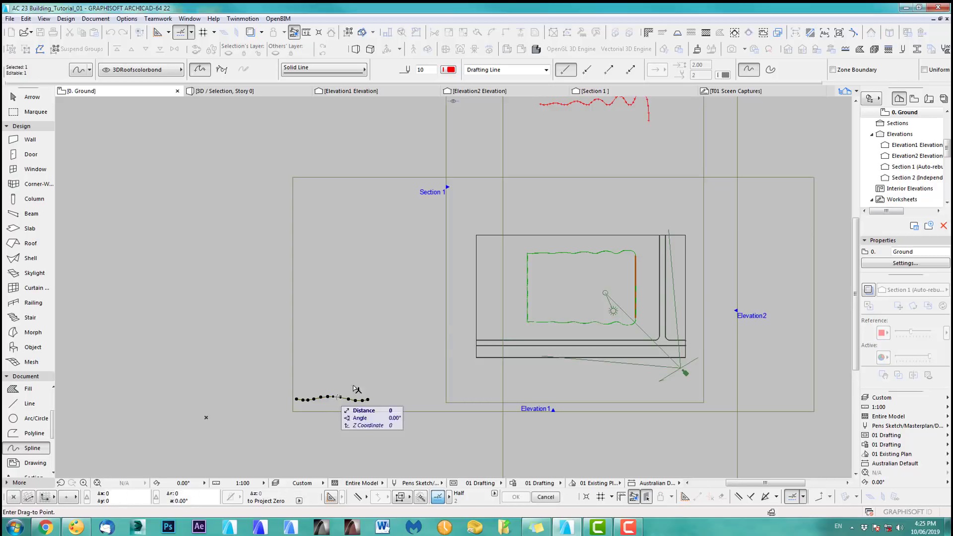
click(498, 294)
- Rotate the spline 90° clockwise about its middle so it runs parallel to the shell's straight end
key(ctrl+e)
click(497, 293)
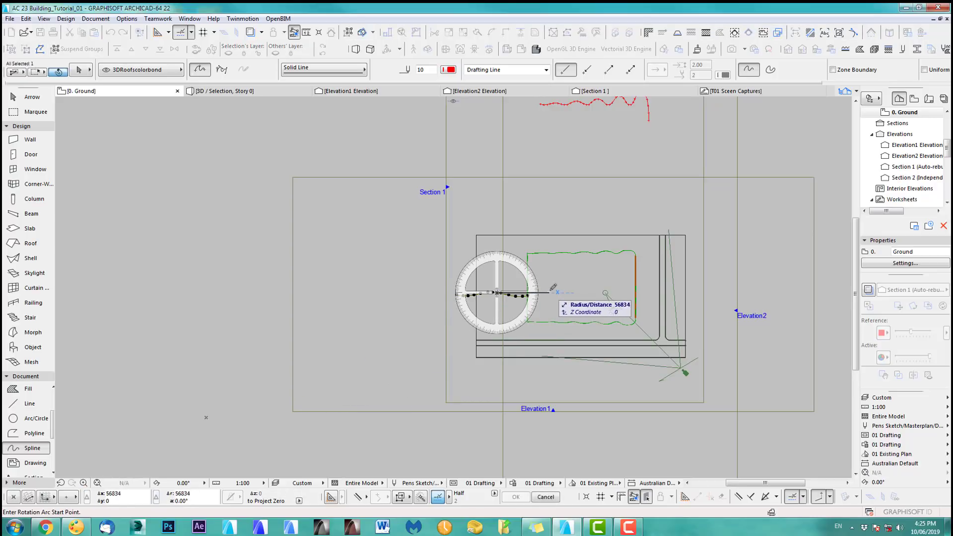
click(549, 294)
click(497, 367)
key(Escape)
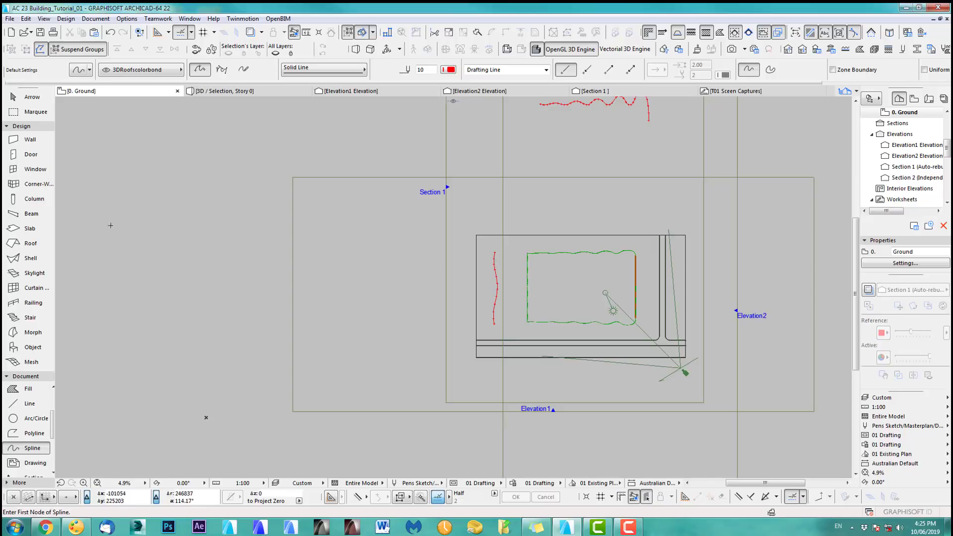
- Create an extruded shell from the rotated spline with an extrusion length of 5000
click(31, 258)
scroll(476, 286, up, 5)
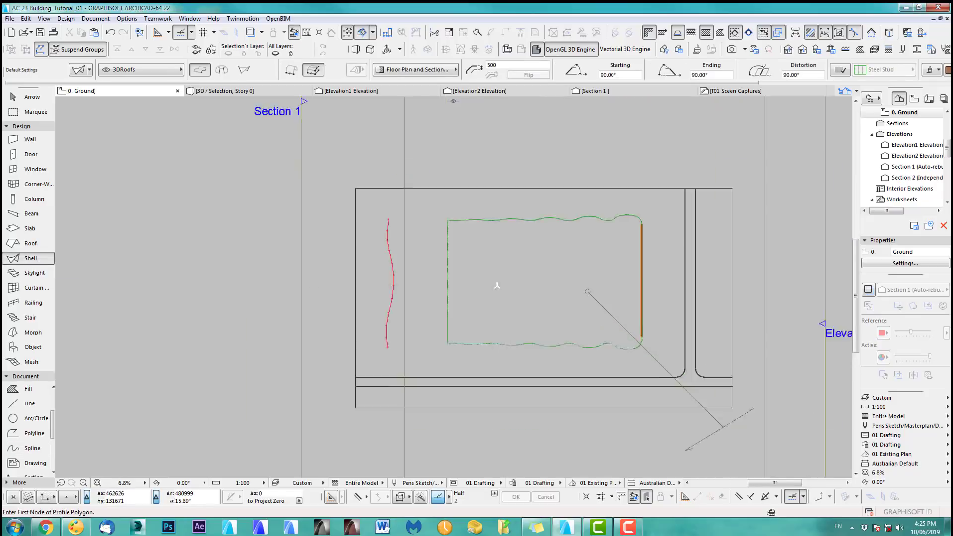
click(304, 272)
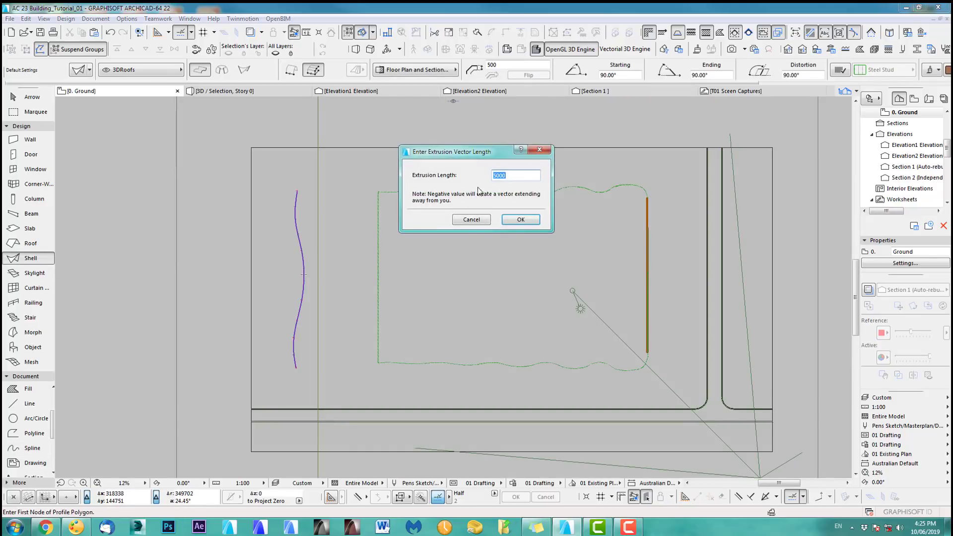
click(521, 220)
- Flip the new shell's thickness to the other side of its reference curve
scroll(288, 231, up, 8)
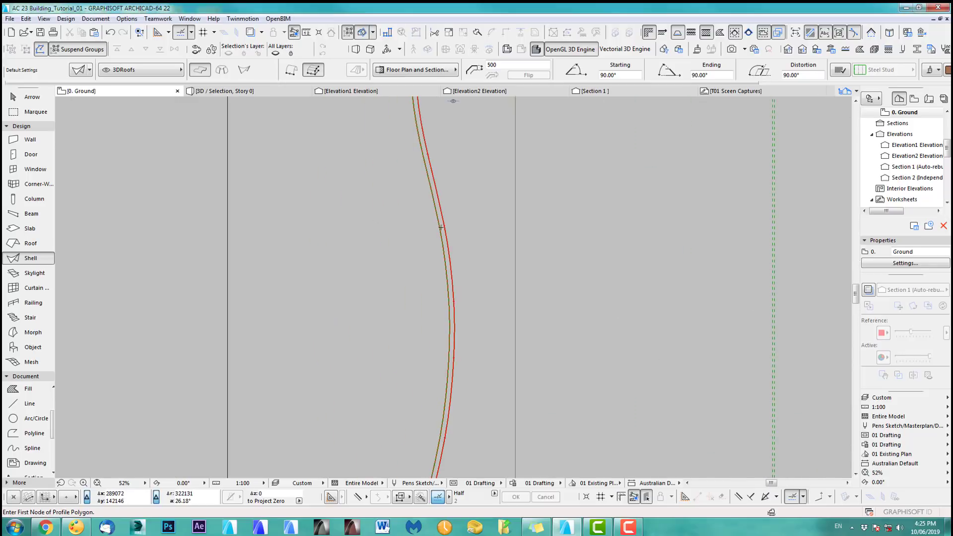
shift+click(443, 226)
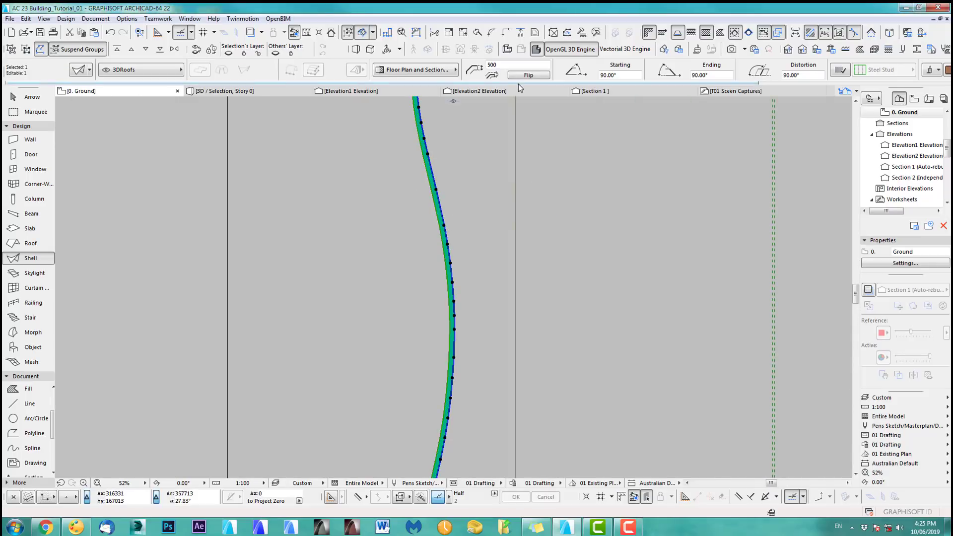
click(525, 76)
scroll(478, 251, down, 8)
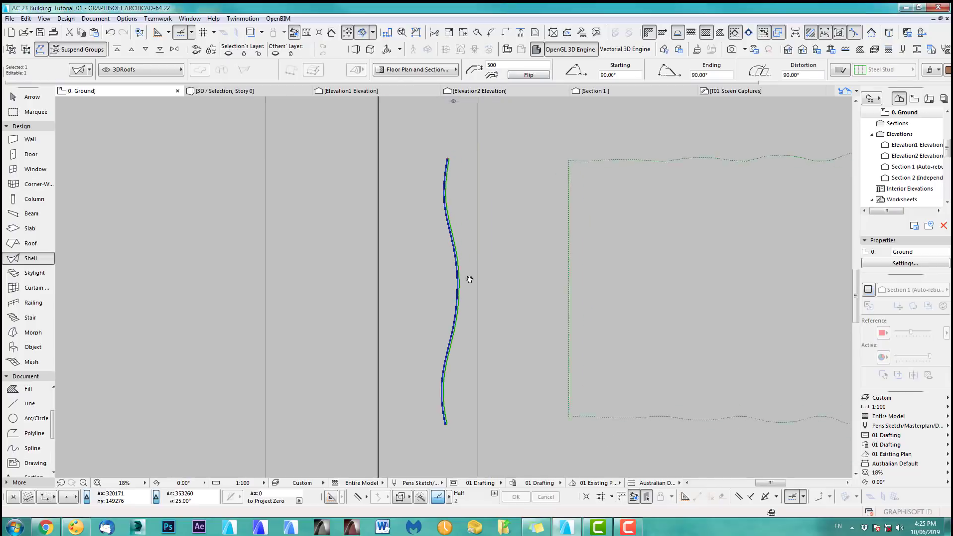
key(Escape)
scroll(366, 261, down, 3)
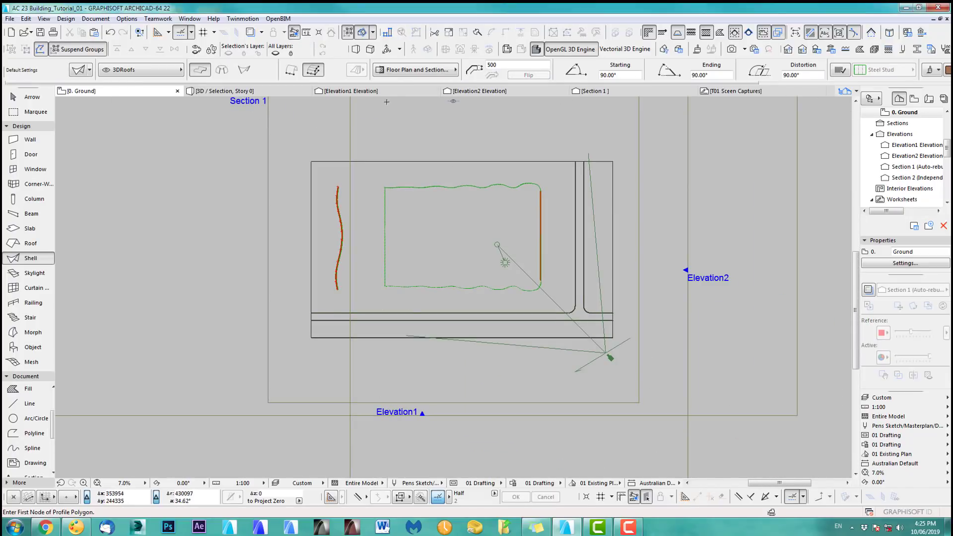
- Rotate the new shell 90° counterclockwise about its lower corner in Elevation1 so its wave faces upward
click(358, 92)
middle_drag(198, 308, 470, 290)
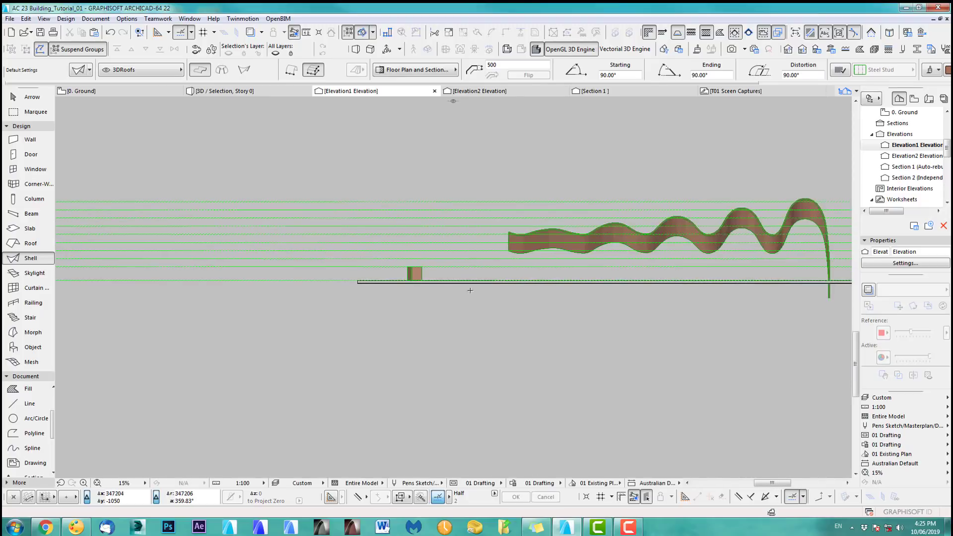
scroll(417, 283, up, 3)
shift+click(436, 254)
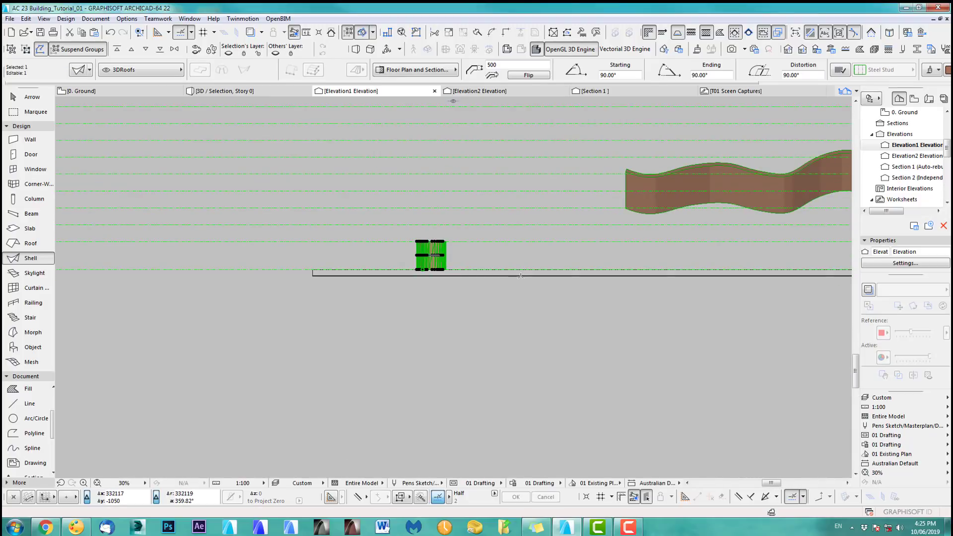
key(ctrl+e)
click(420, 270)
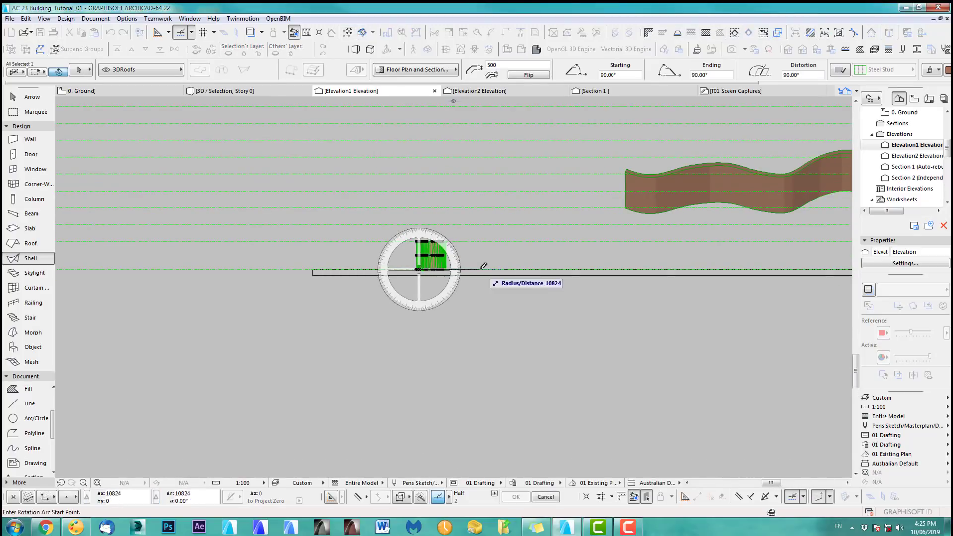
click(481, 270)
click(429, 174)
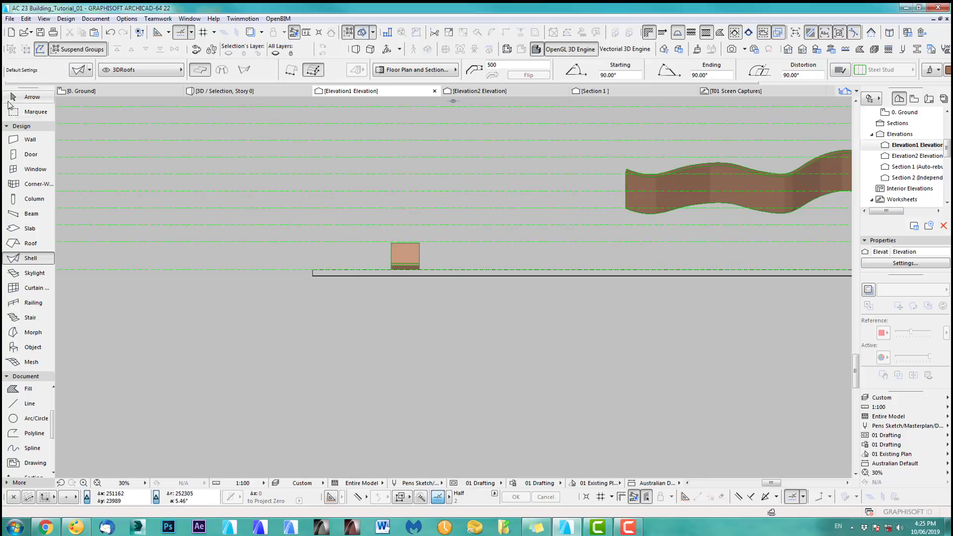
- Raise the new shell in Elevation1 to roof height, just outside the thin end of the large wavy roof
click(31, 99)
click(419, 247)
drag(420, 246, 614, 159)
click(560, 208)
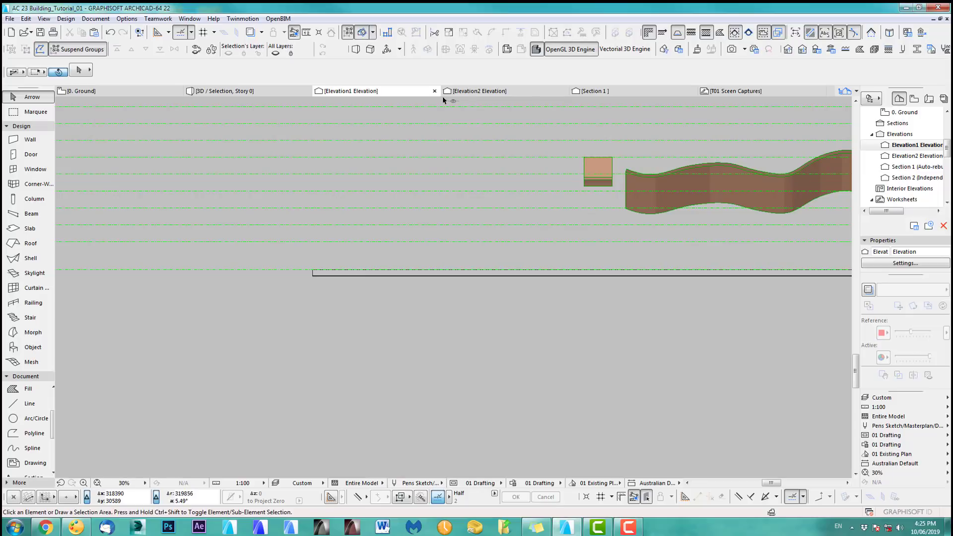
- Compare the new shell's curve with the large roof in Section 1 and open the 3D view
click(596, 91)
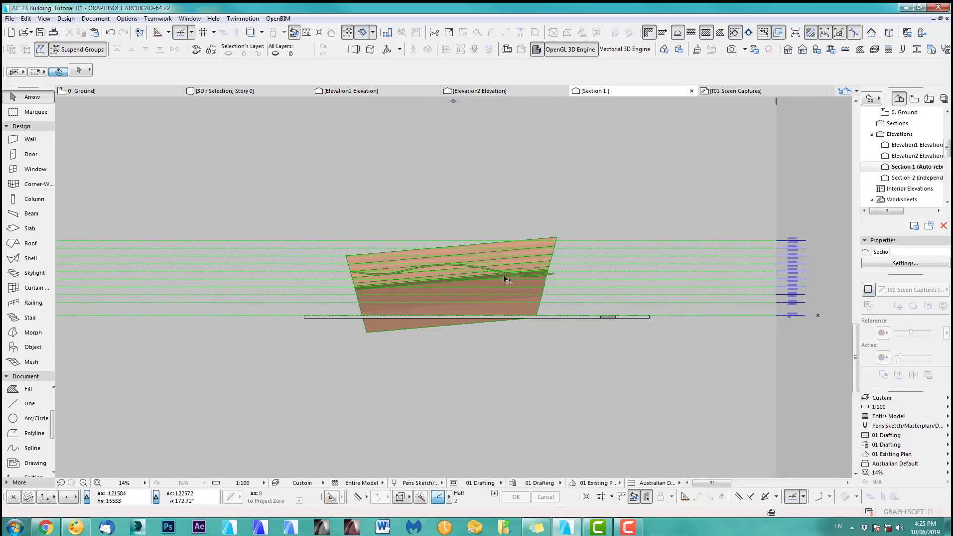
scroll(505, 279, up, 5)
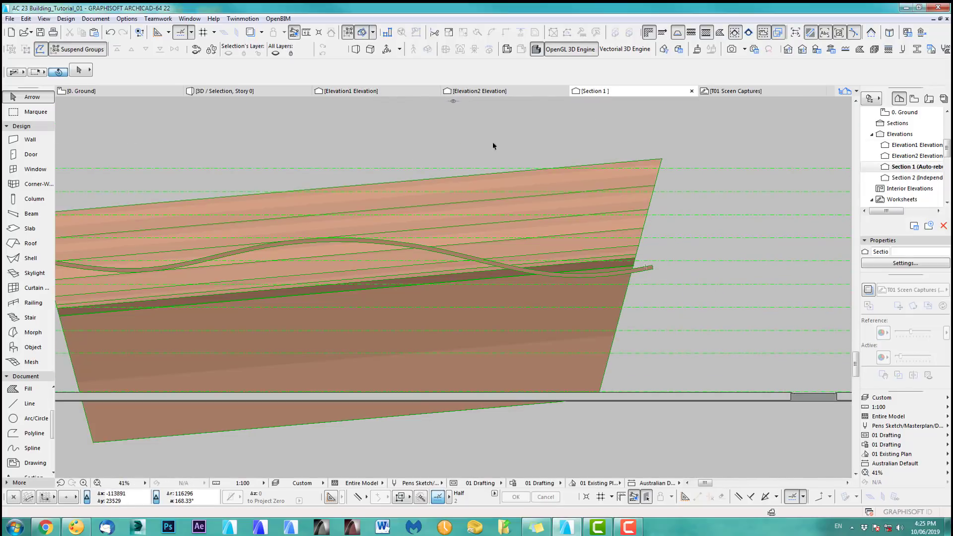
click(225, 91)
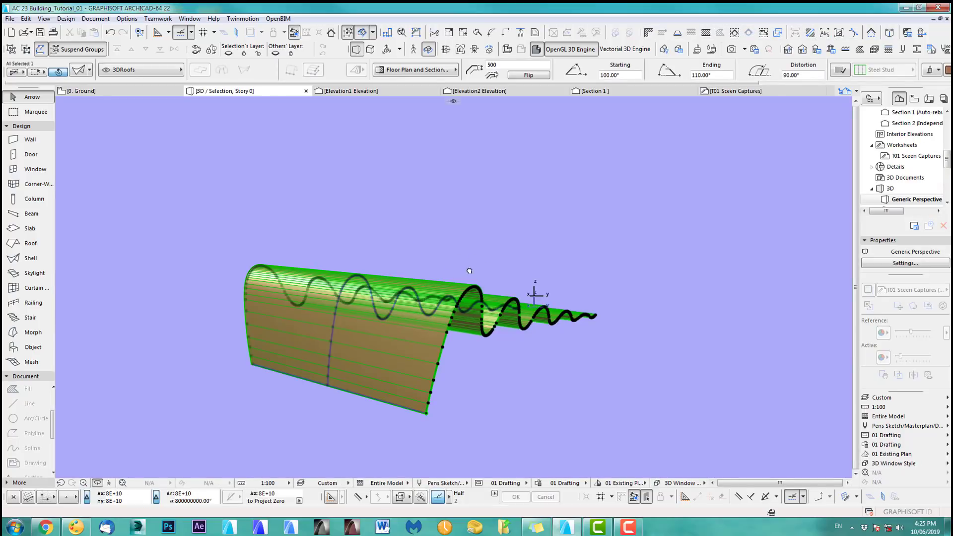
- Show the entire model in 3D and examine where the narrow cross-wave shell sits relative to the large wavy roof
mouse_move(469, 271)
mouse_down()
mouse_move(561, 292)
mouse_move(197, 313)
mouse_up()
key(F2)
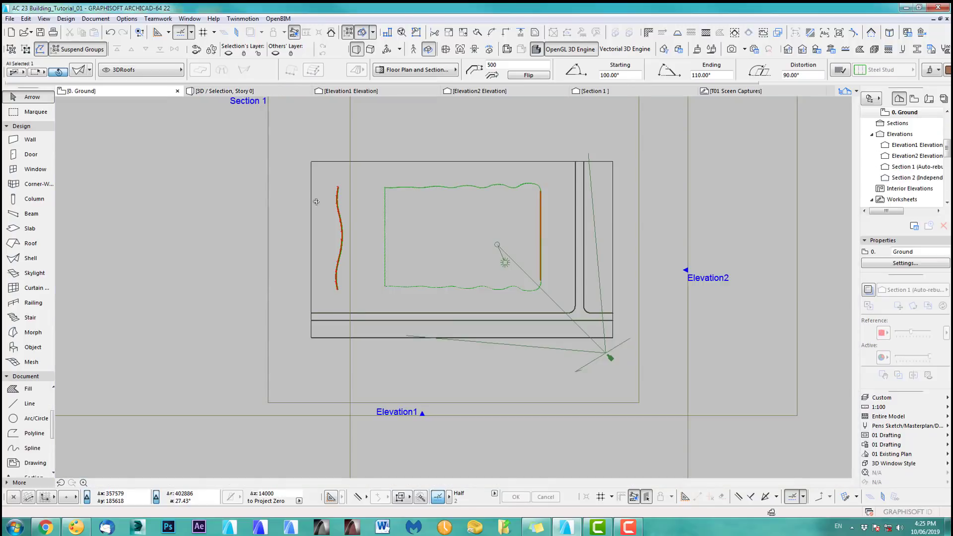
click(36, 112)
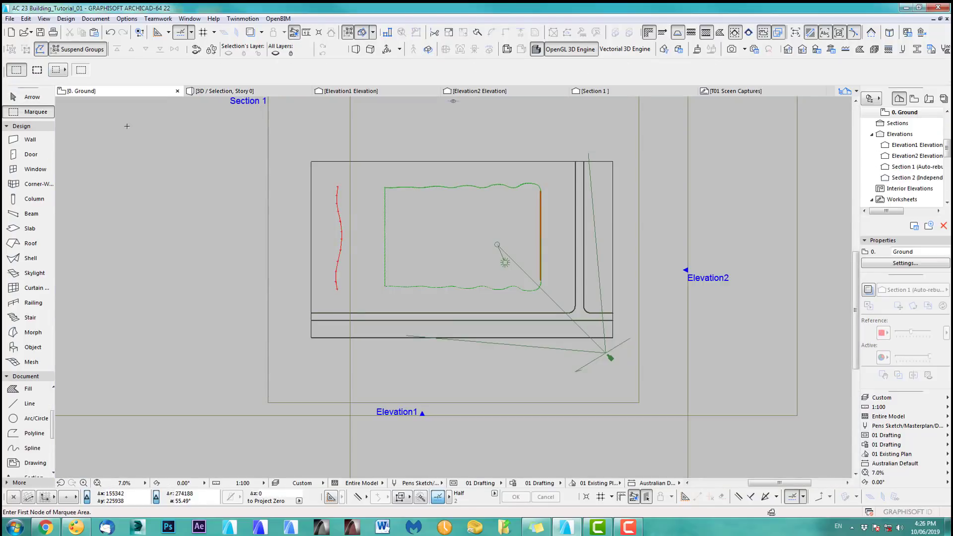
click(32, 97)
click(502, 250)
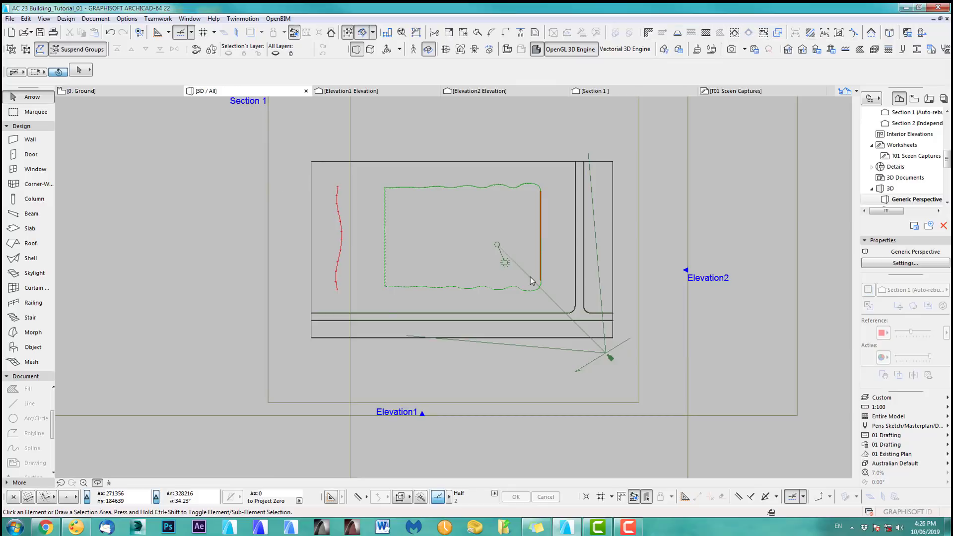
key(F3)
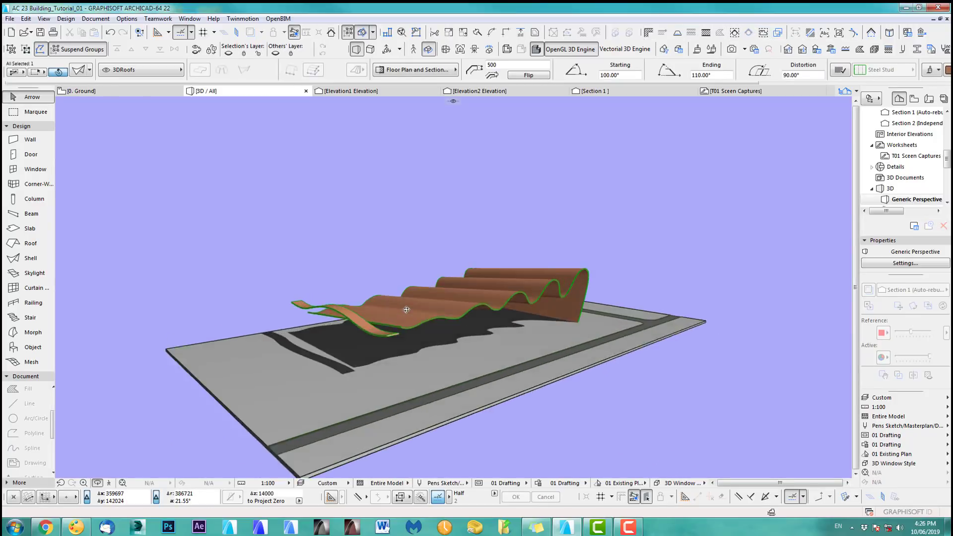
click(415, 228)
scroll(356, 307, up, 2)
scroll(356, 308, up, 3)
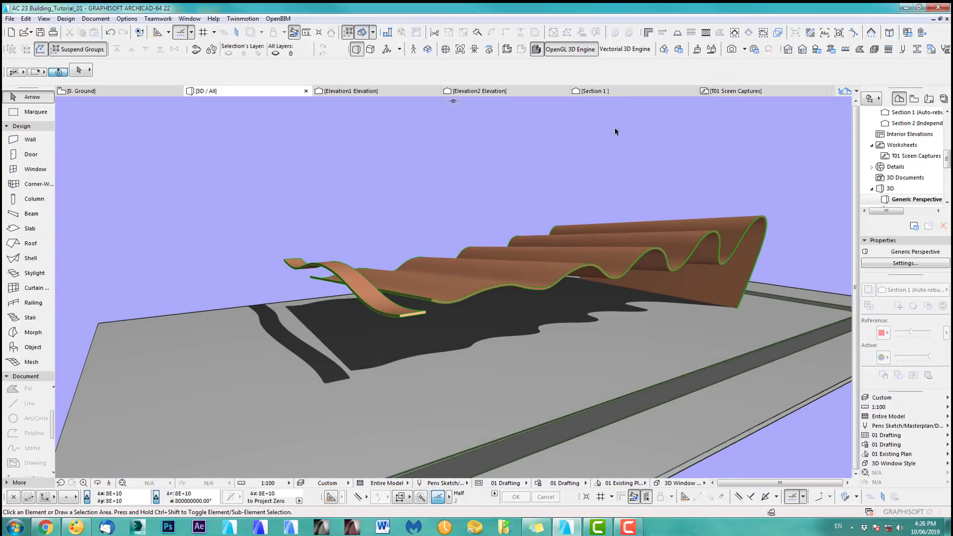
- Move the narrow wave shell up in Section 1 so the top of its crest meets the large roof's sloping upper edge
click(606, 92)
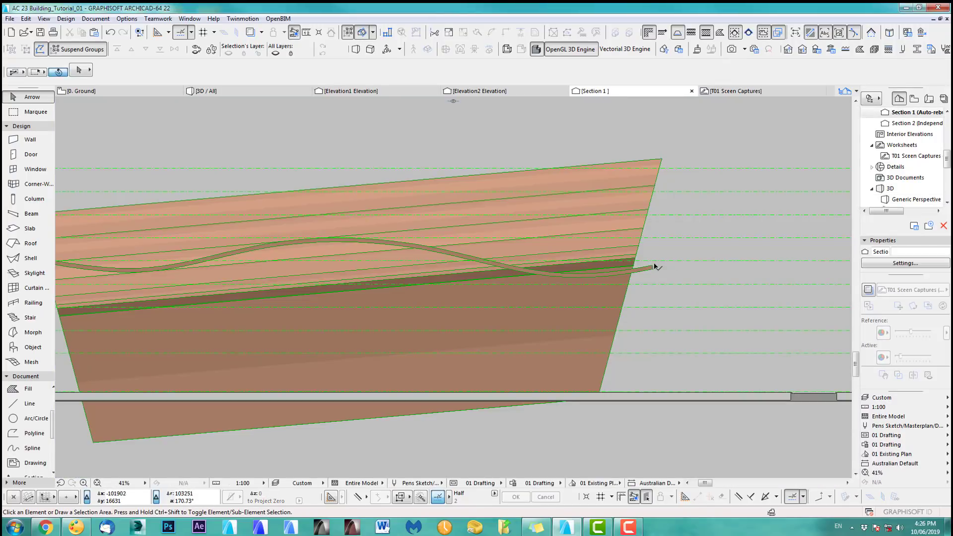
click(656, 266)
middle_drag(666, 286, 766, 297)
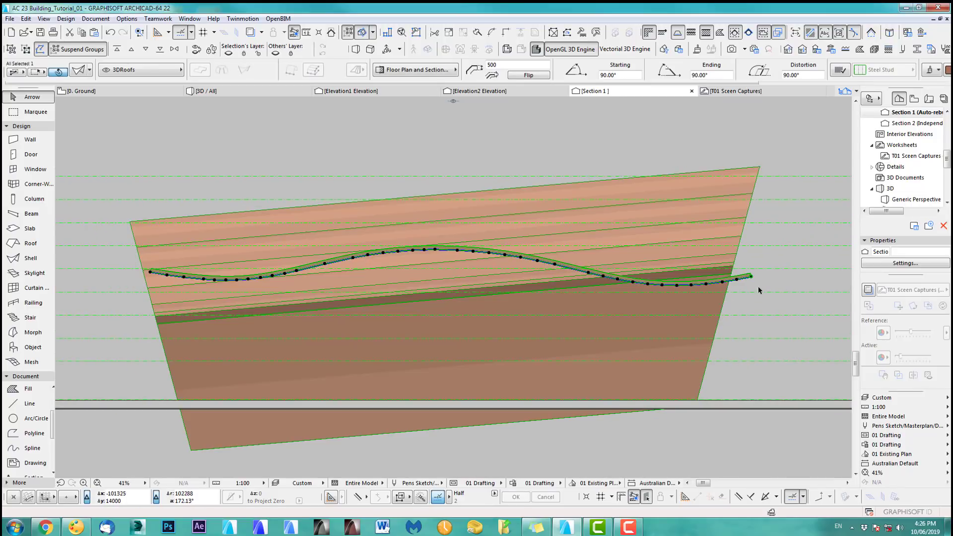
key(ctrl+d)
scroll(458, 244, up, 5)
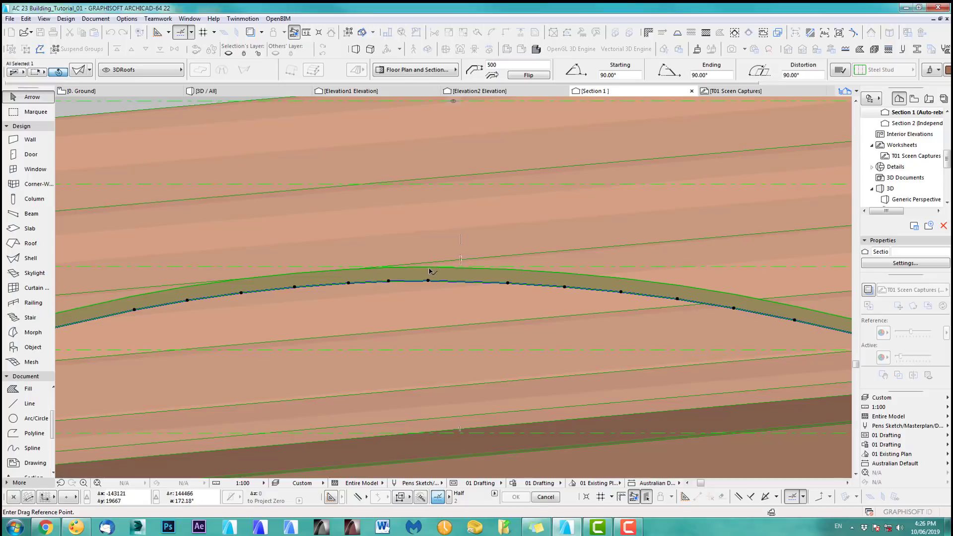
click(430, 269)
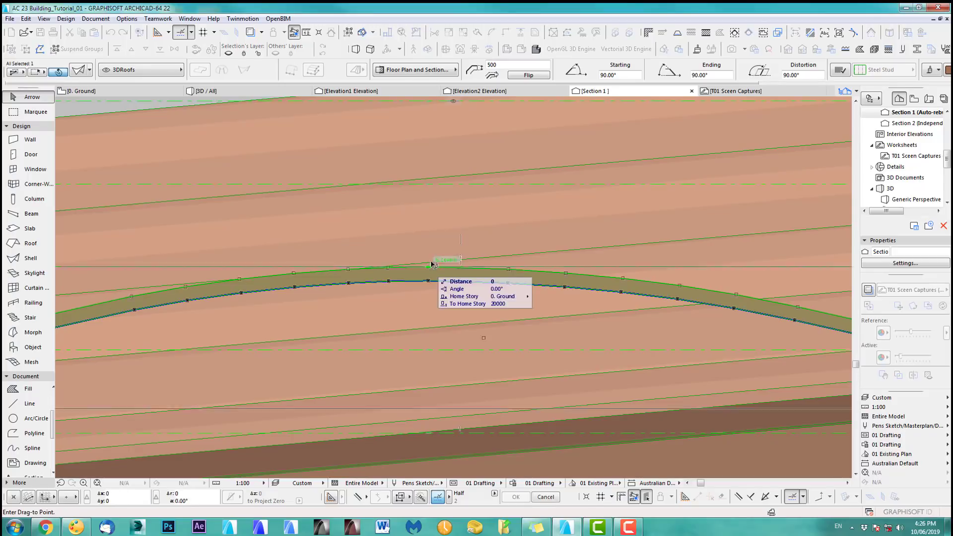
scroll(441, 273, down, 3)
middle_drag(442, 274, 442, 346)
click(442, 255)
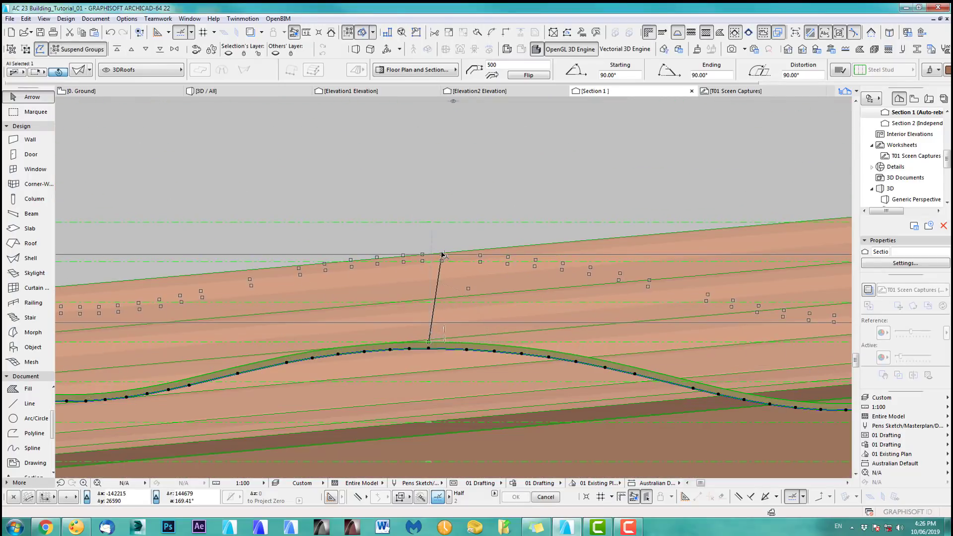
- Rotate the narrow shell in Section 1 about the top of its crest, parallel to the large roof's sloping upper edge
scroll(445, 256, up, 5)
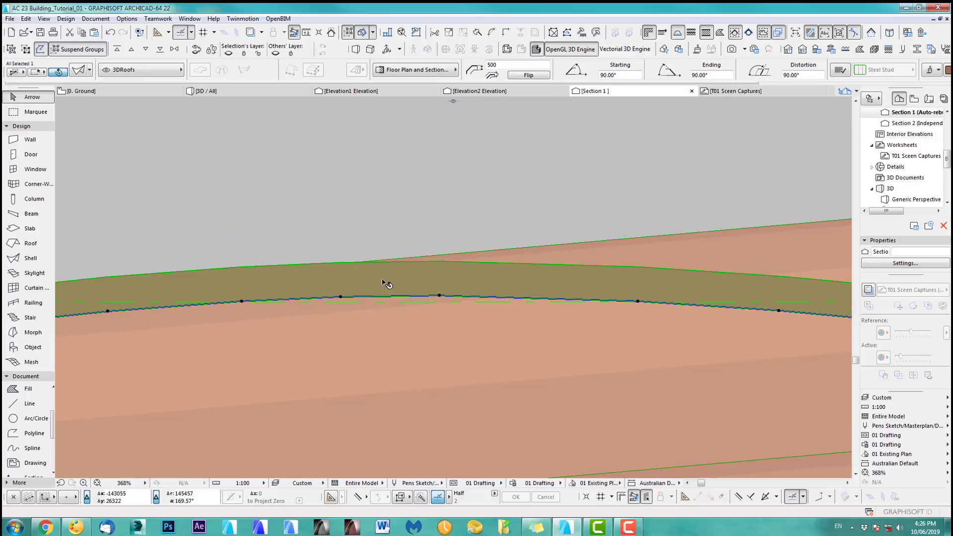
key(ctrl+e)
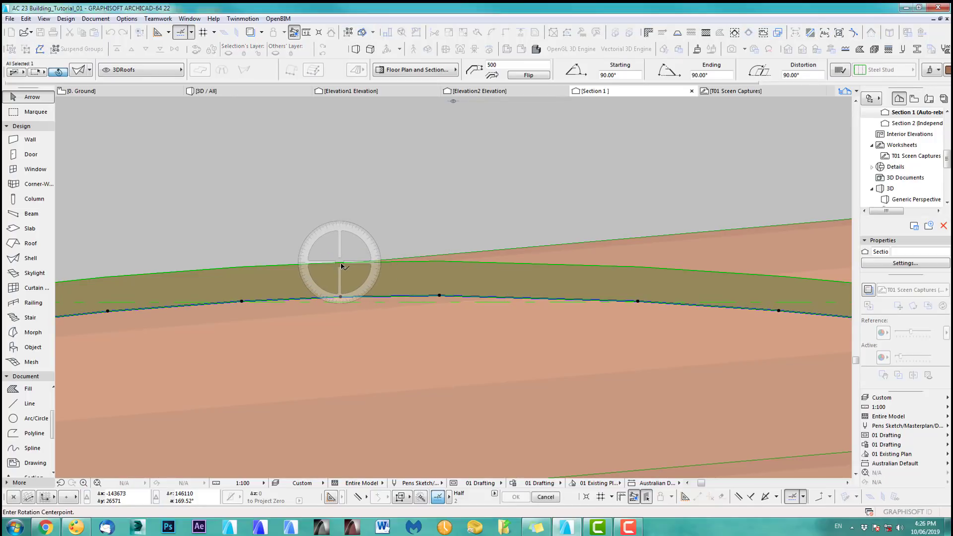
click(340, 264)
scroll(483, 279, down, 4)
scroll(485, 281, up, 3)
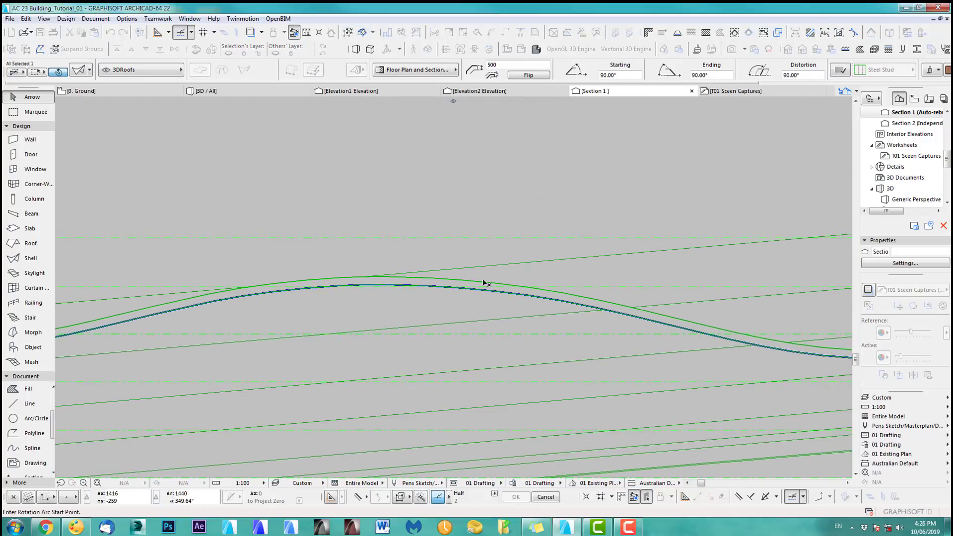
click(726, 277)
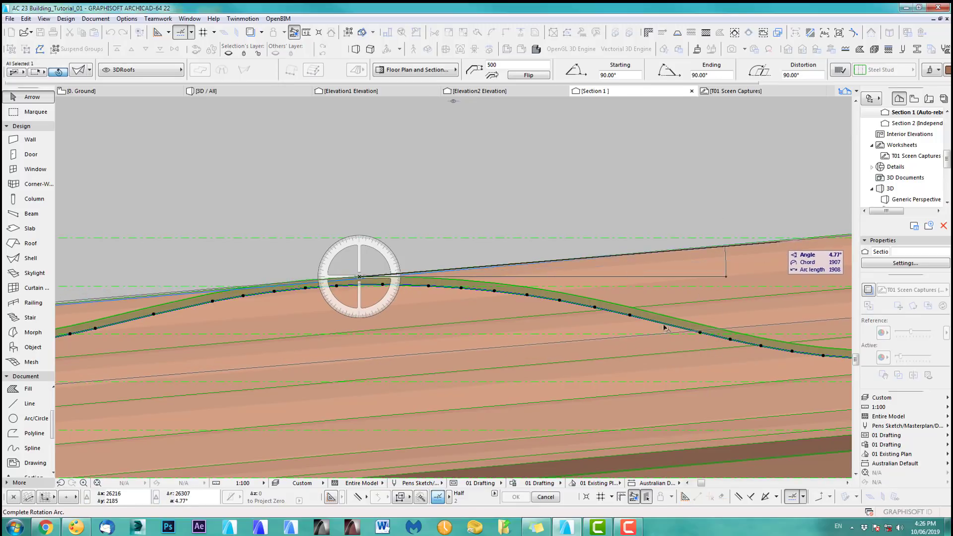
click(357, 498)
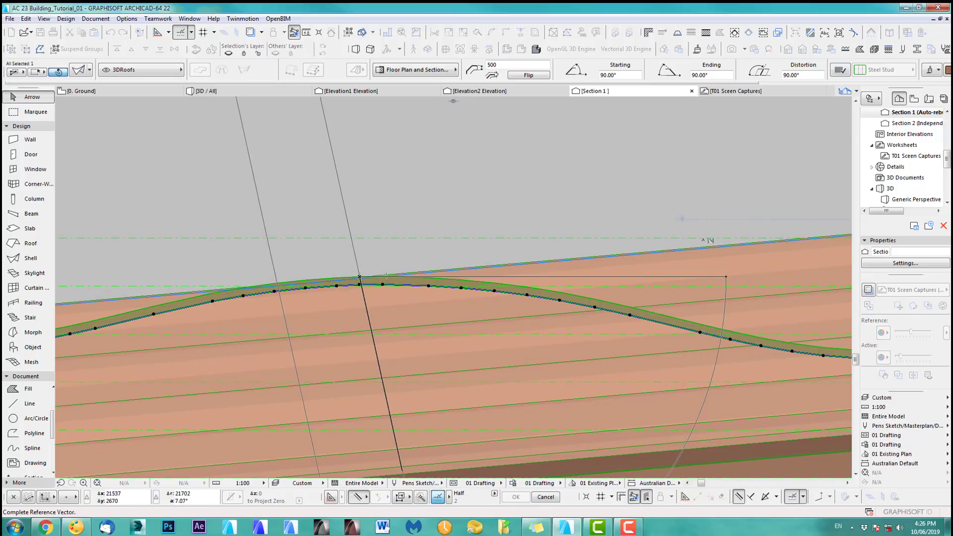
click(711, 248)
click(741, 247)
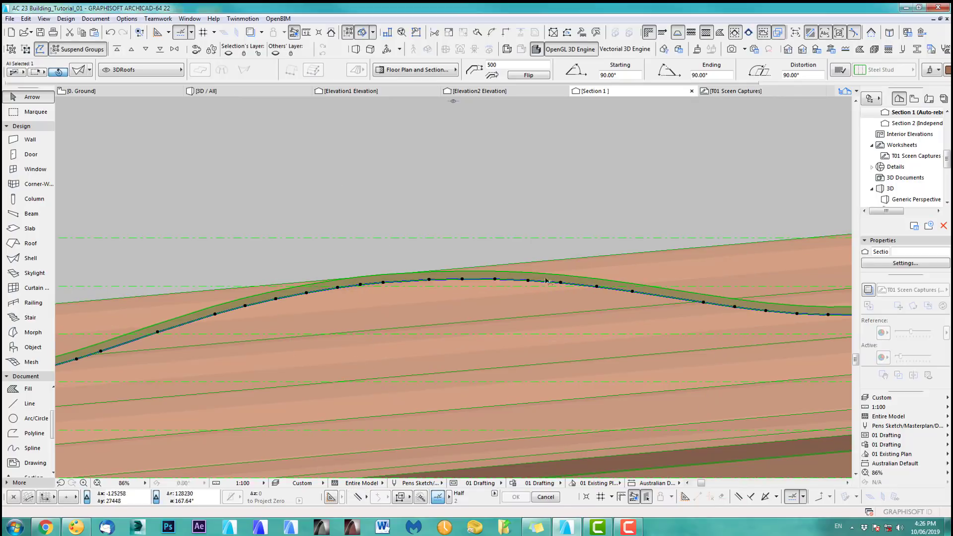
- Shift the rotated shell slightly toward the large roof's lower end in Section 1, keeping its crest at the roof's upper edge
scroll(514, 277, down, 6)
middle_drag(517, 274, 510, 273)
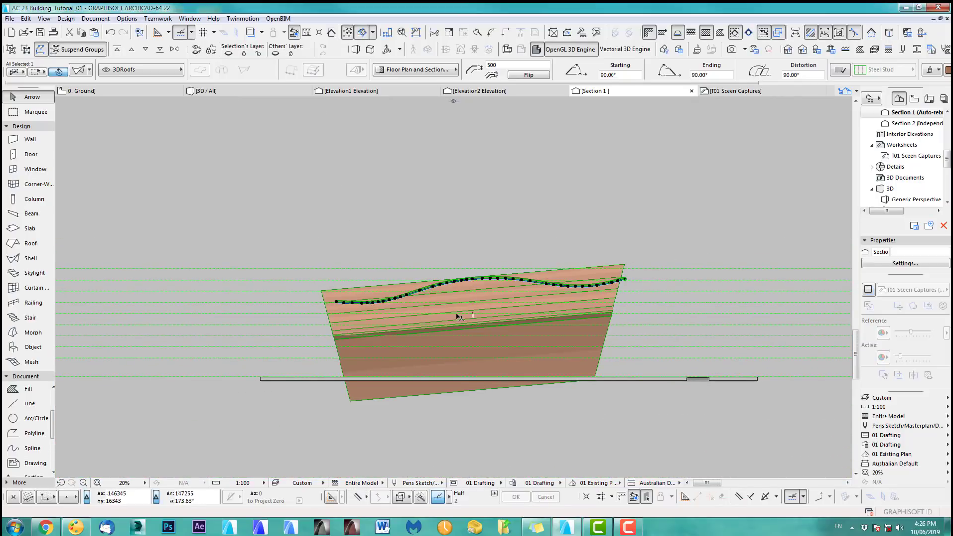
scroll(434, 285, up, 5)
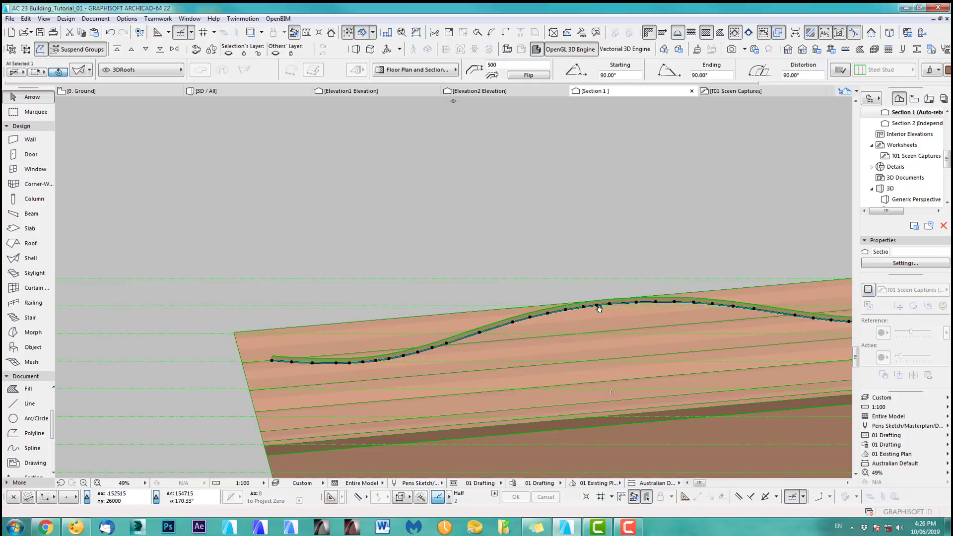
key(ctrl+d)
scroll(646, 308, up, 3)
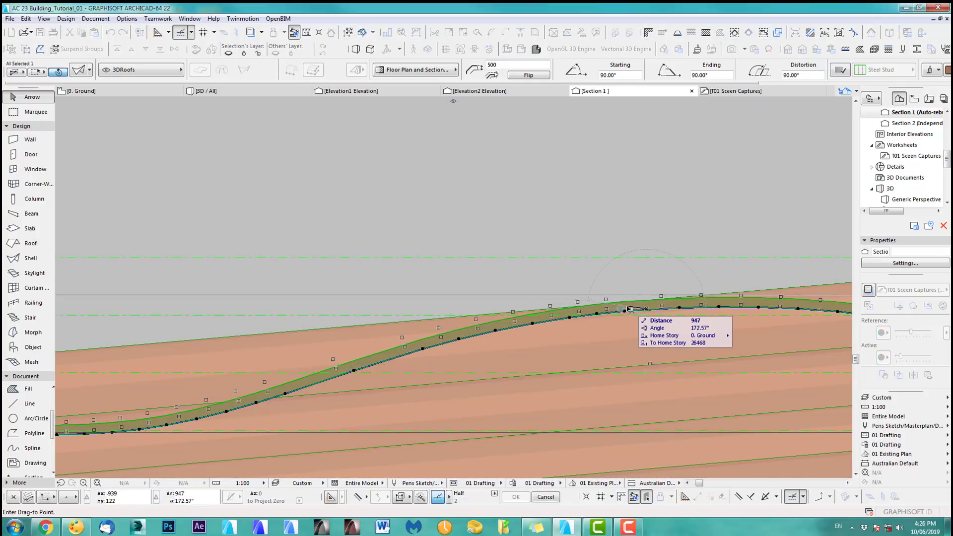
key(Escape)
scroll(422, 313, down, 3)
scroll(423, 314, down, 2)
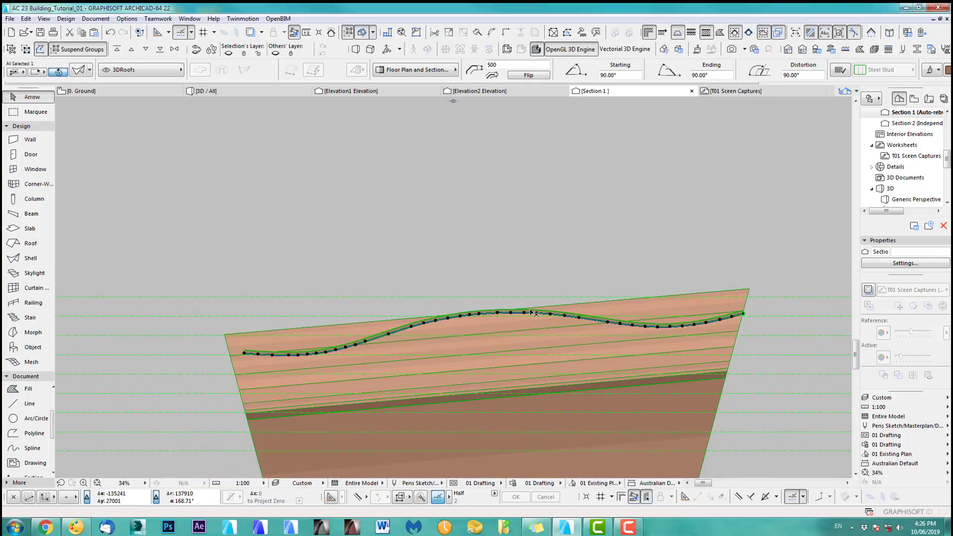
key(Escape)
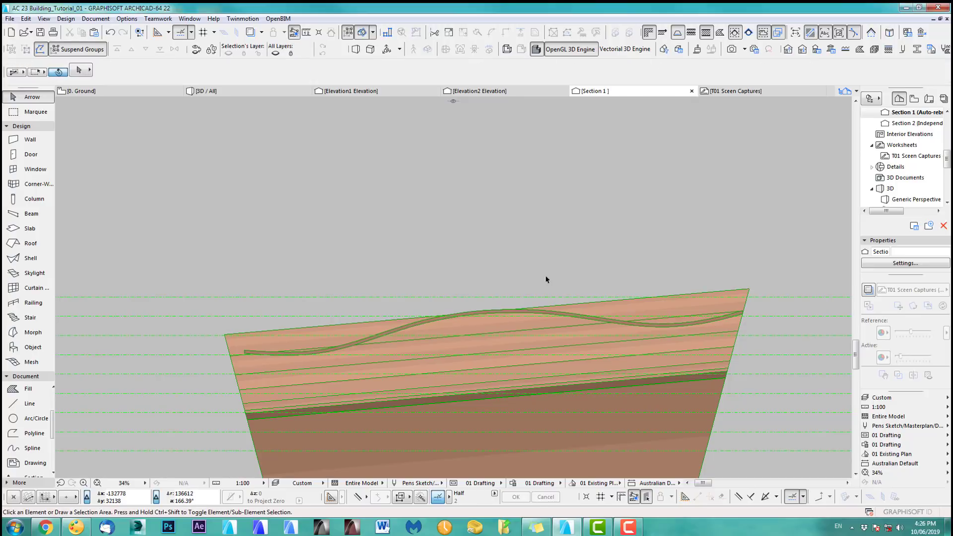
- Set the raised narrow shell to show on All Stories so that it displays on the ground floor plan
click(281, 93)
middle_drag(468, 259, 502, 255)
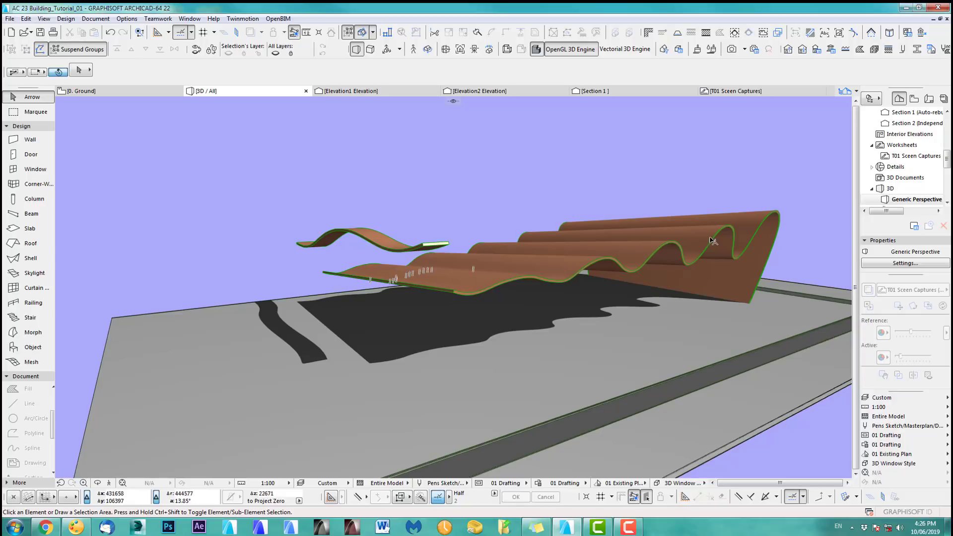
key(F2)
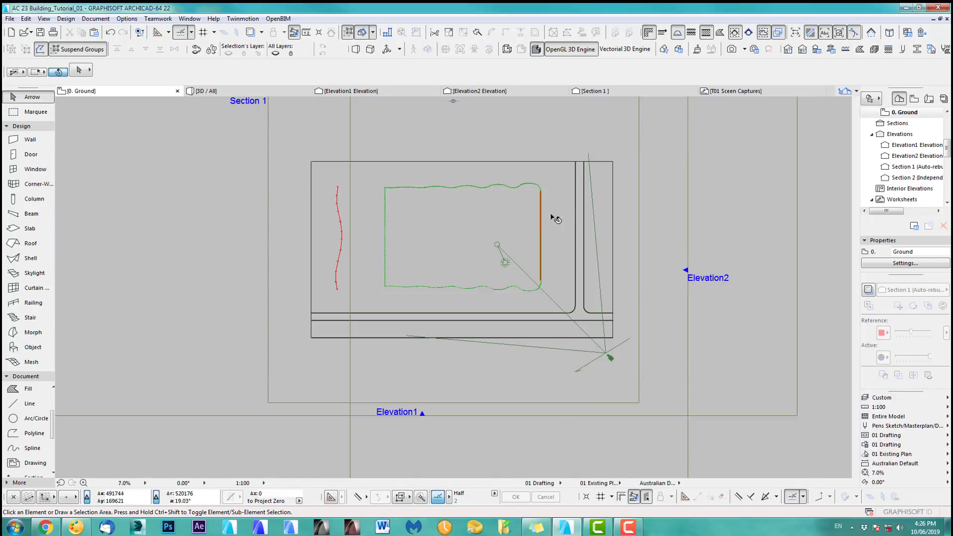
middle_drag(415, 247, 474, 273)
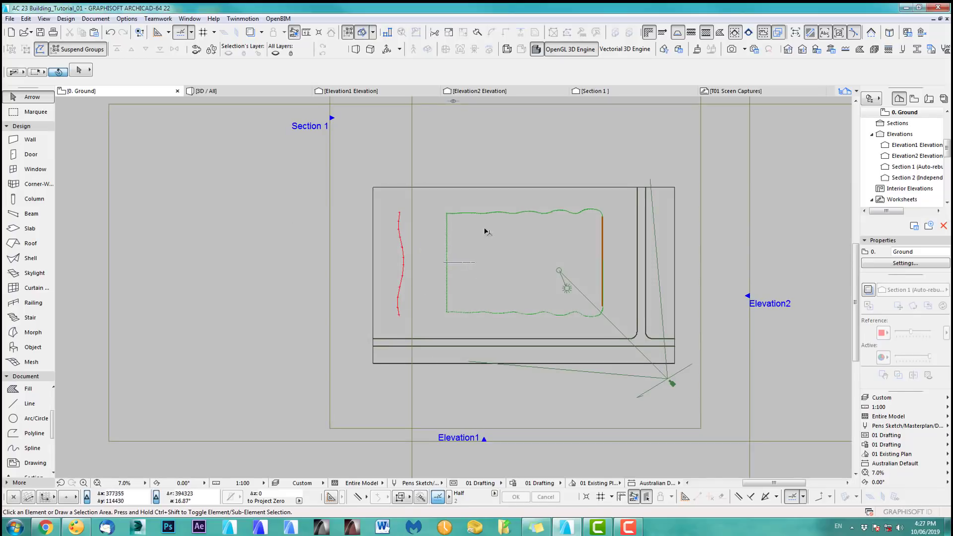
key(F3)
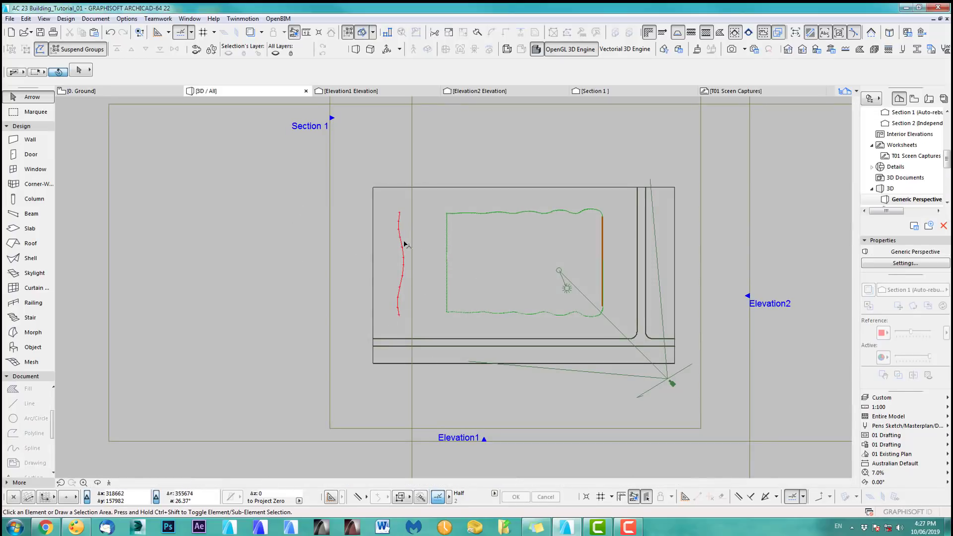
click(431, 249)
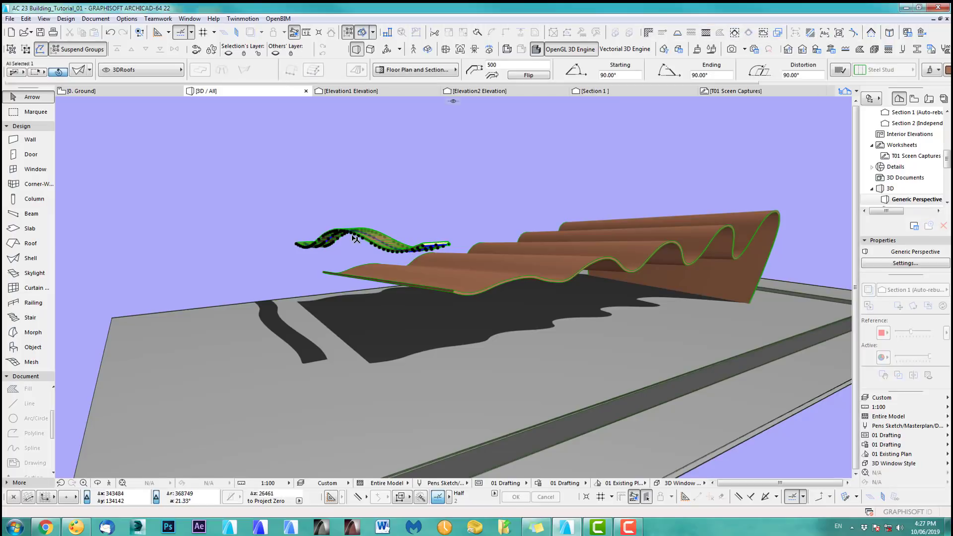
click(79, 71)
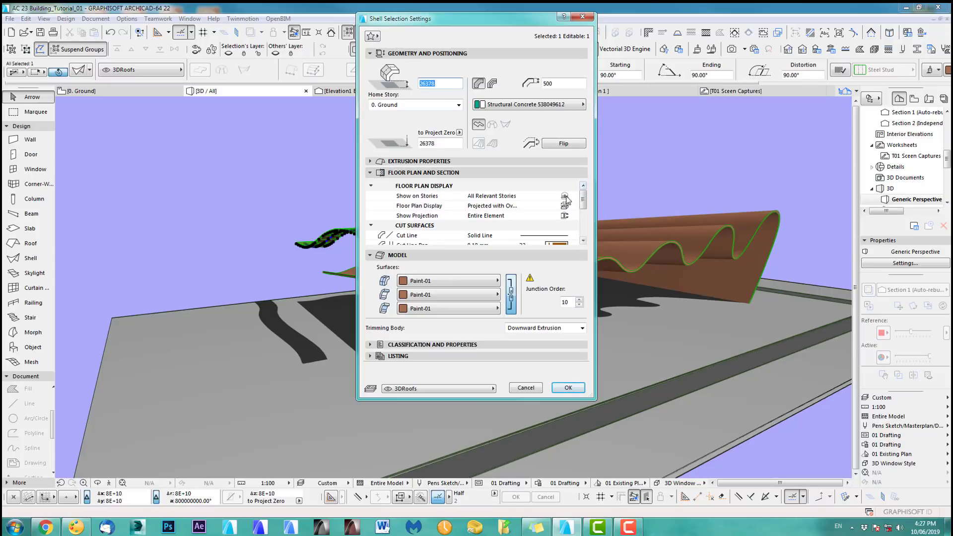
click(565, 197)
click(601, 239)
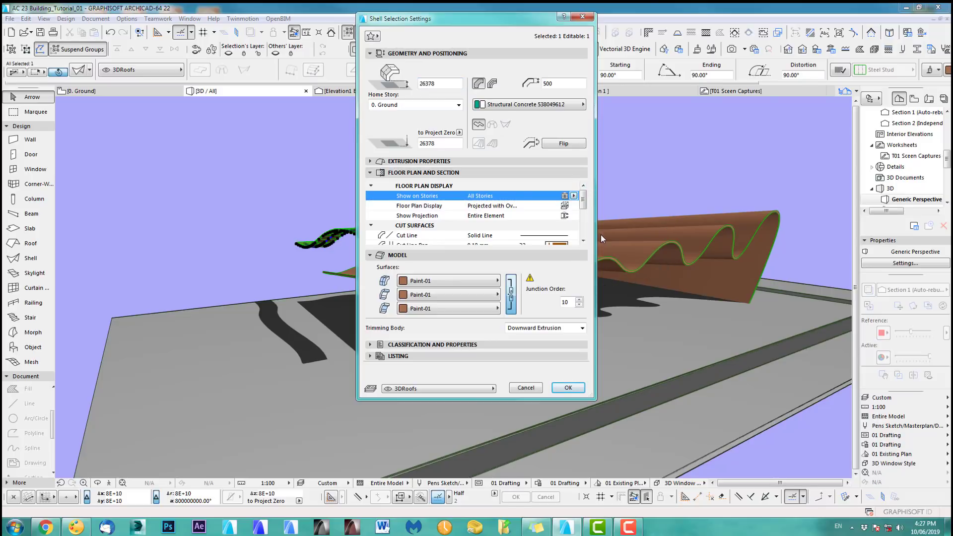
click(567, 388)
- Stretch the narrow shell's extrusion length in plan to about 116,950 mm, extending it over the large roof toward the far end
key(F2)
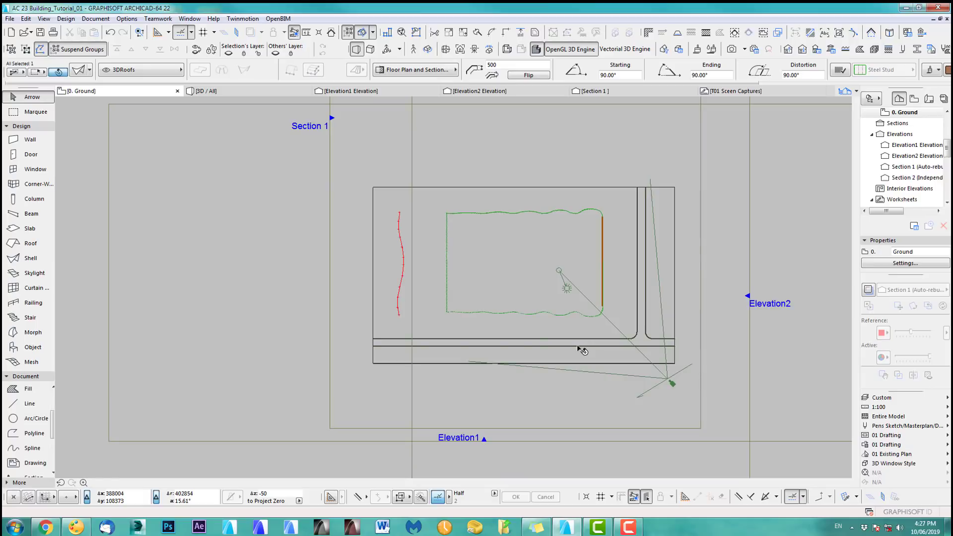
scroll(430, 324, up, 2)
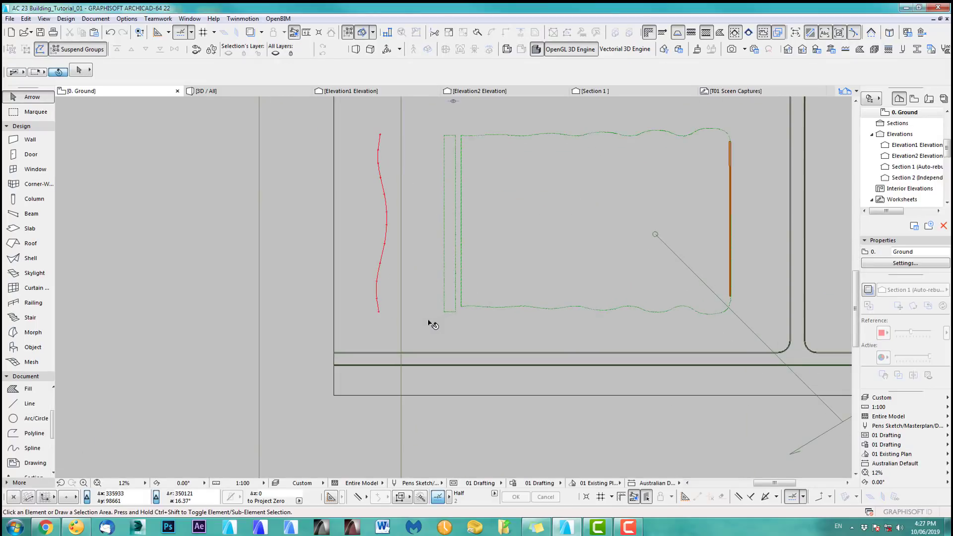
click(456, 314)
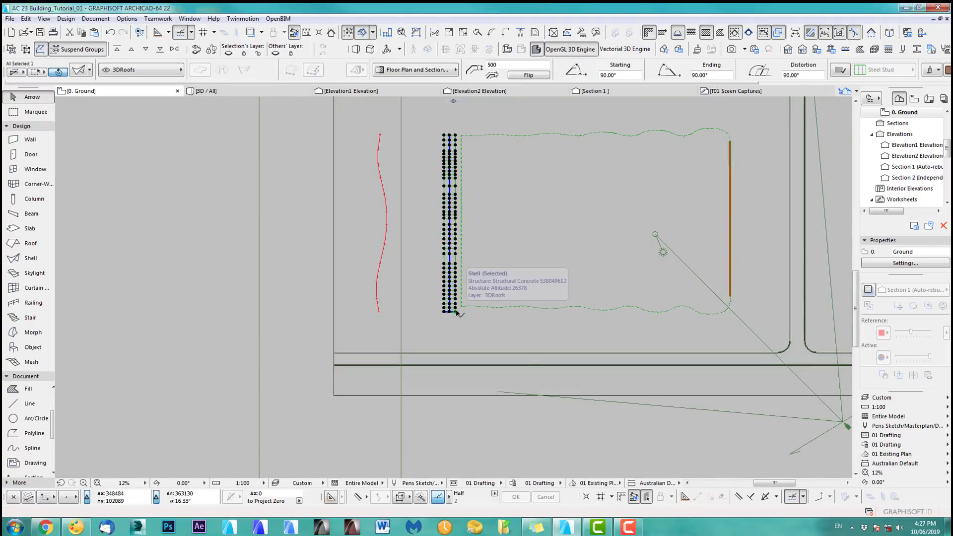
click(456, 313)
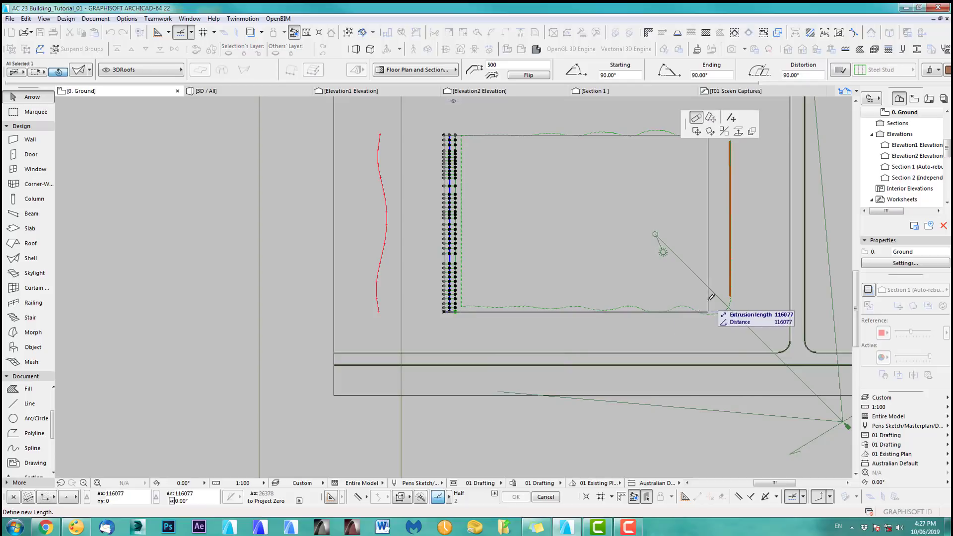
middle_drag(683, 324, 545, 377)
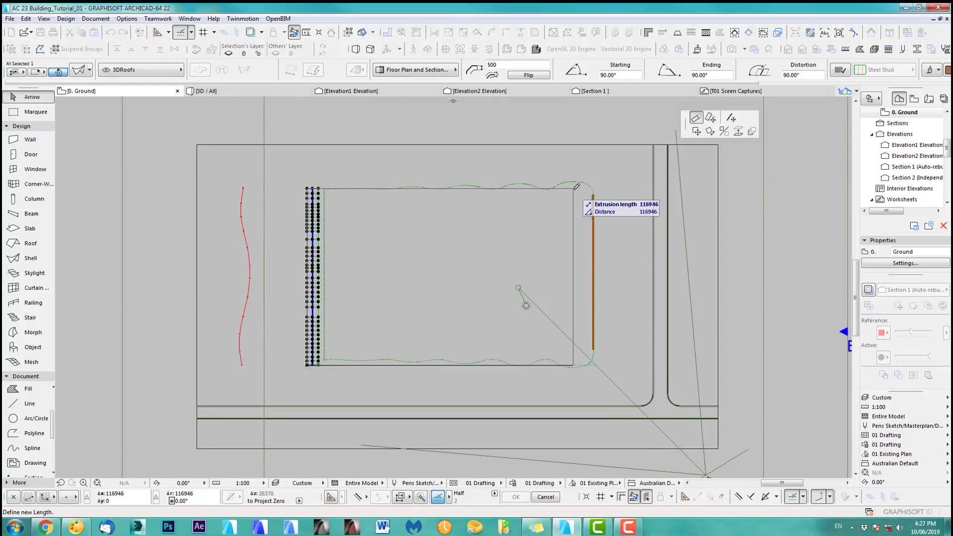
click(576, 186)
click(797, 194)
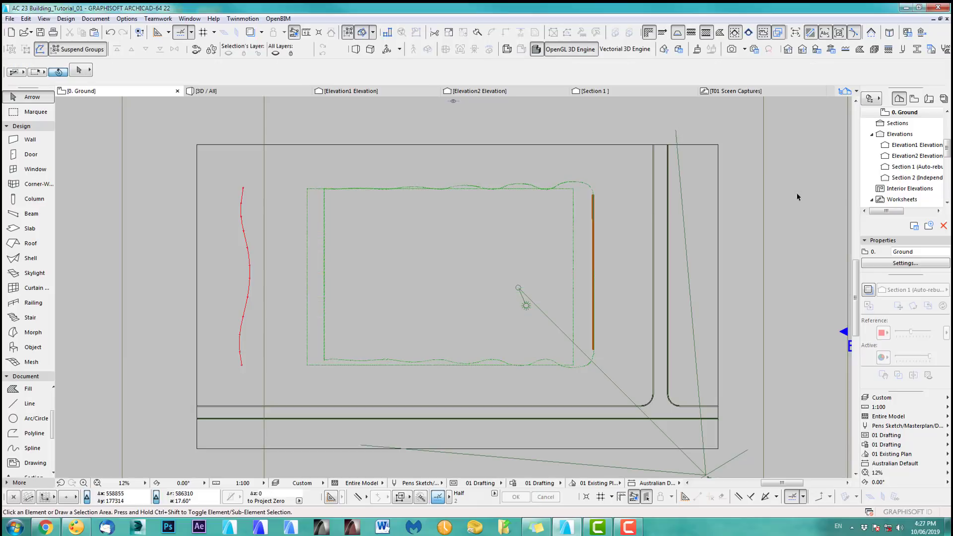
- Rotate the extended cross-wave shell downward in Elevation1 about its lower corner near the large roof's high end
key(F3)
mouse_move(512, 274)
middle_down()
mouse_move(414, 420)
mouse_move(527, 282)
middle_up()
click(528, 281)
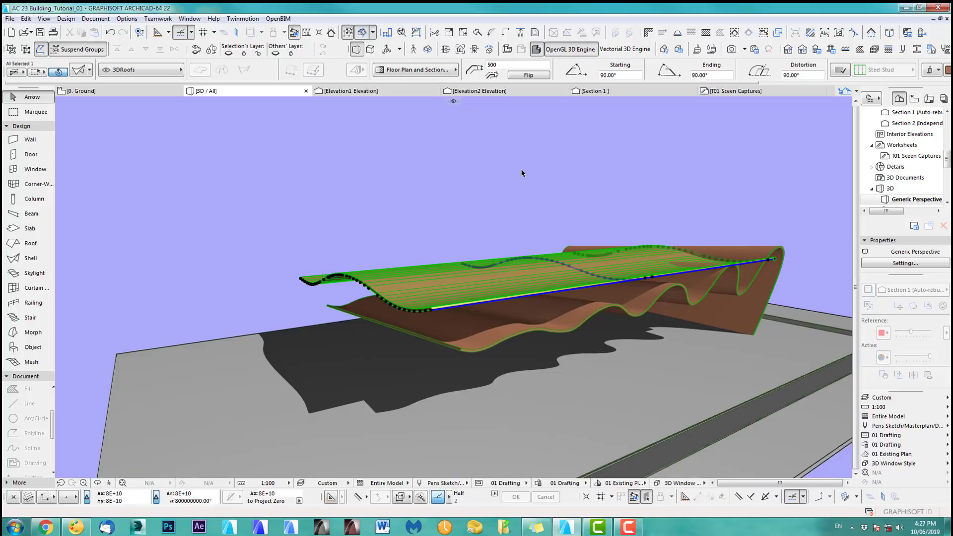
key(F2)
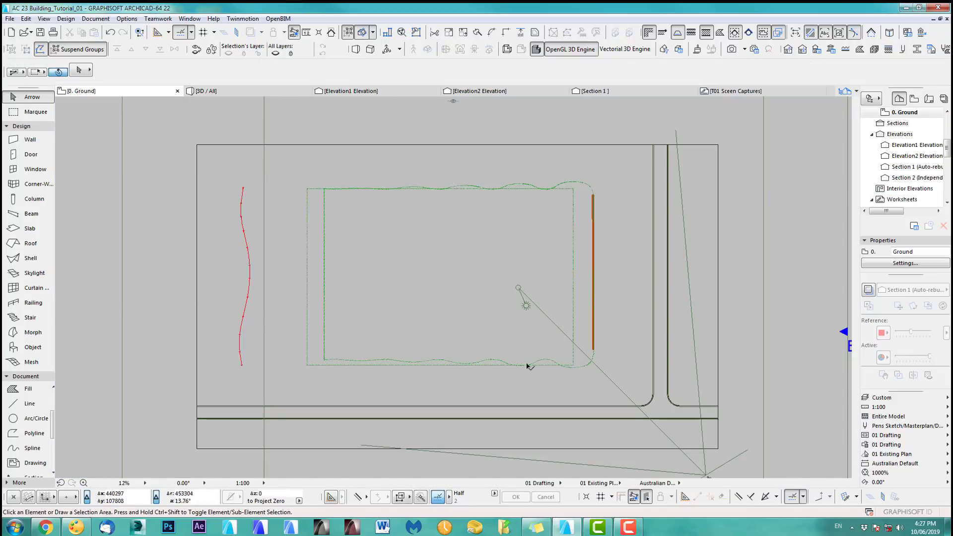
scroll(530, 366, down, 2)
middle_drag(530, 366, 485, 264)
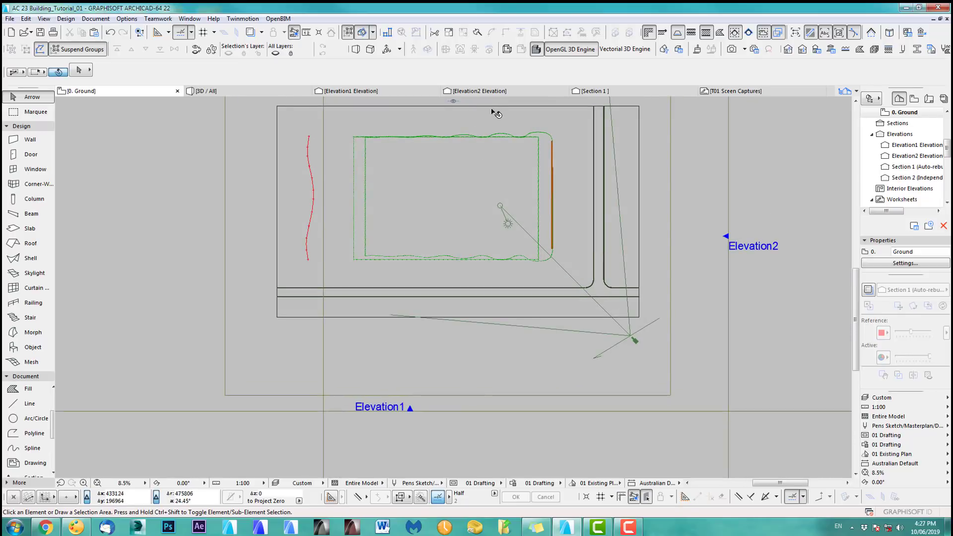
click(379, 90)
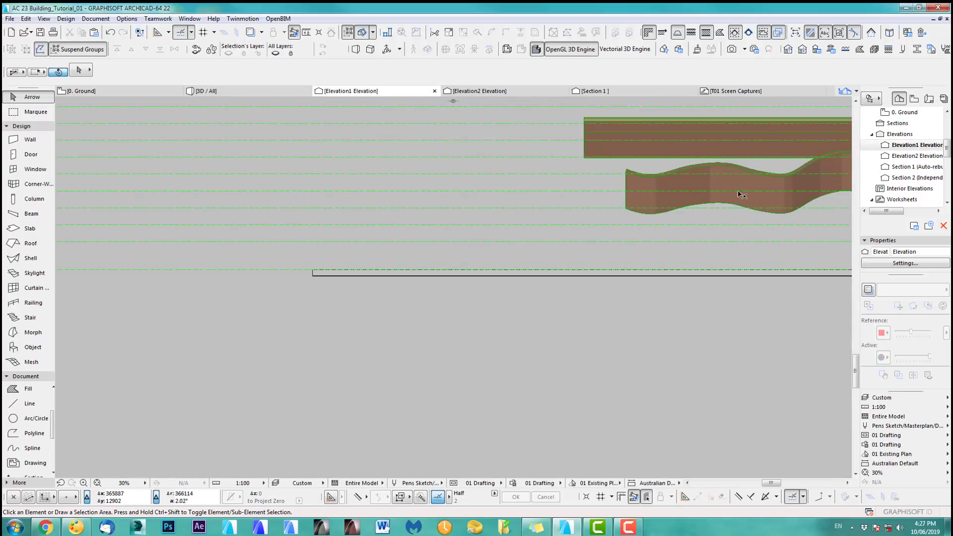
mouse_move(668, 209)
middle_down()
mouse_move(391, 266)
mouse_move(277, 306)
middle_up()
middle_drag(587, 246, 358, 261)
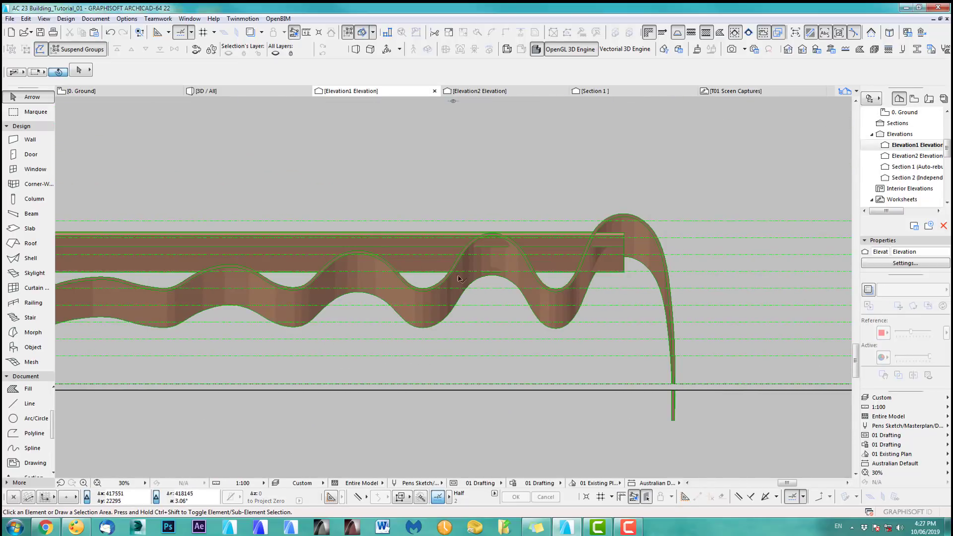
middle_drag(623, 268, 729, 231)
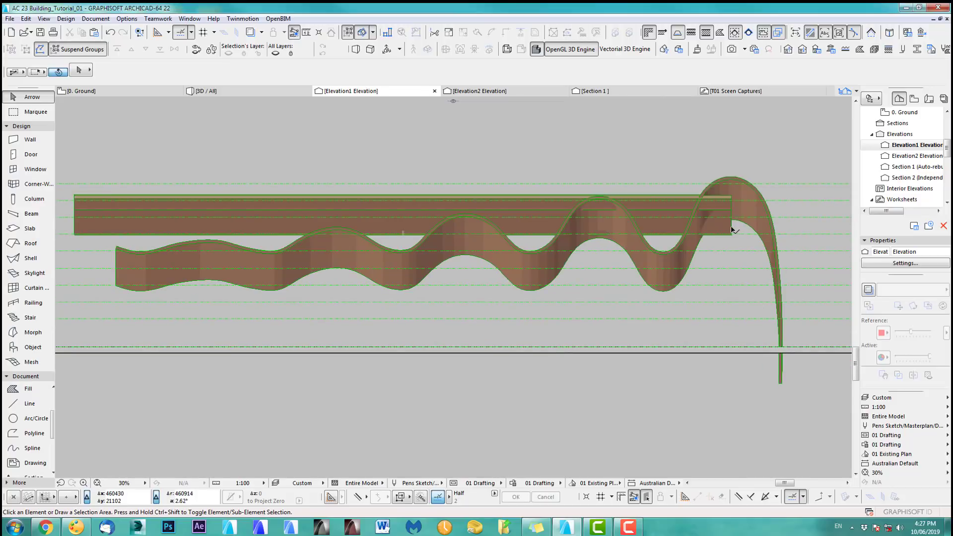
click(732, 229)
key(ctrl+e)
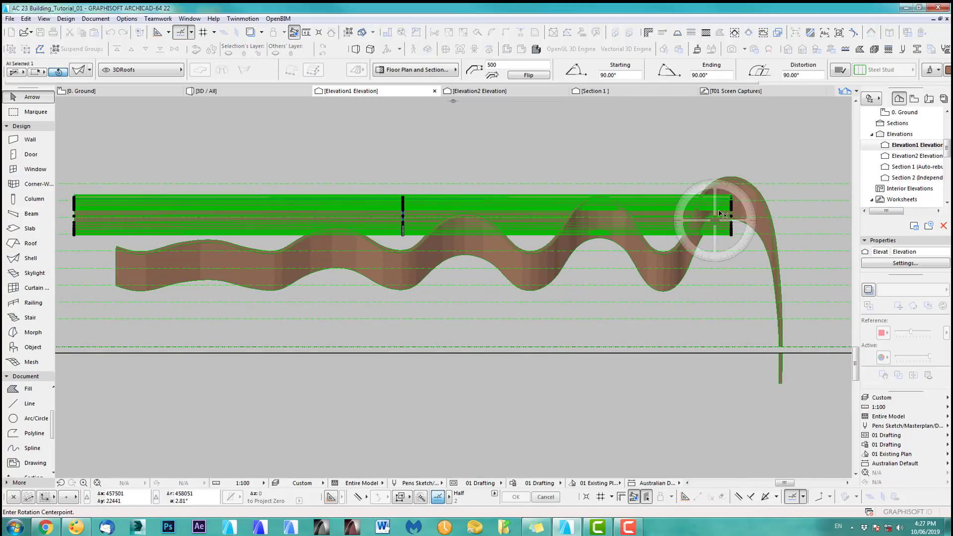
click(732, 233)
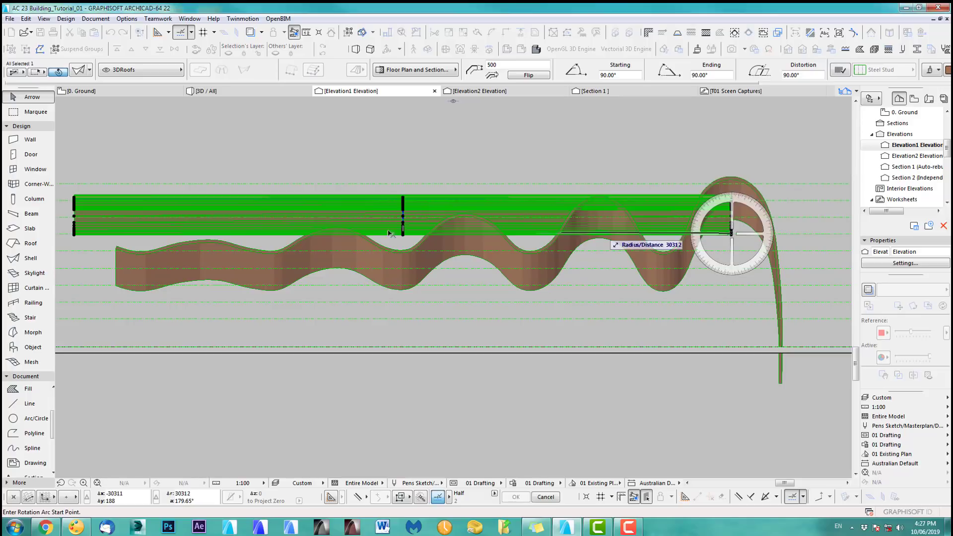
click(151, 231)
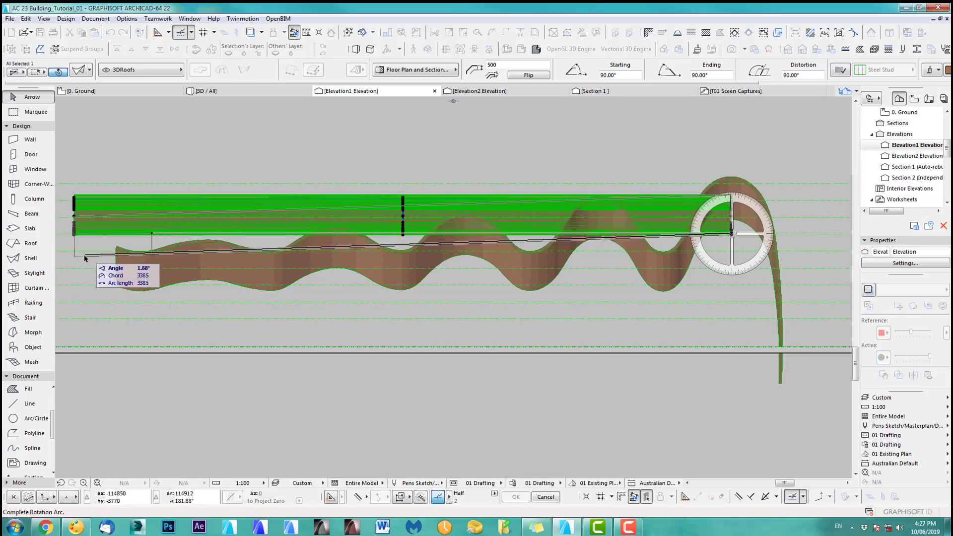
click(81, 268)
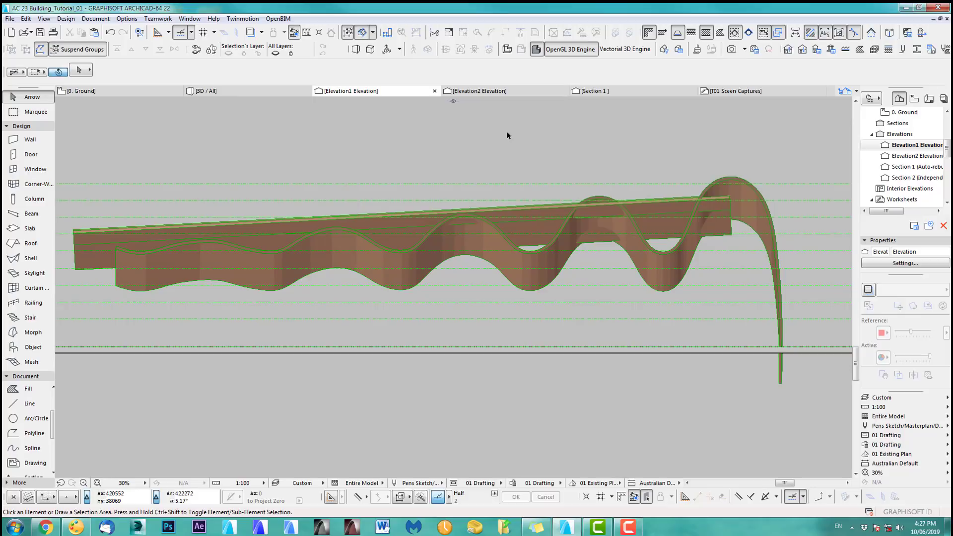
- Rotate the cross-wave shell further down in Elevation1 about the same corner, so that its low end cuts through the large wavy roof
key(F3)
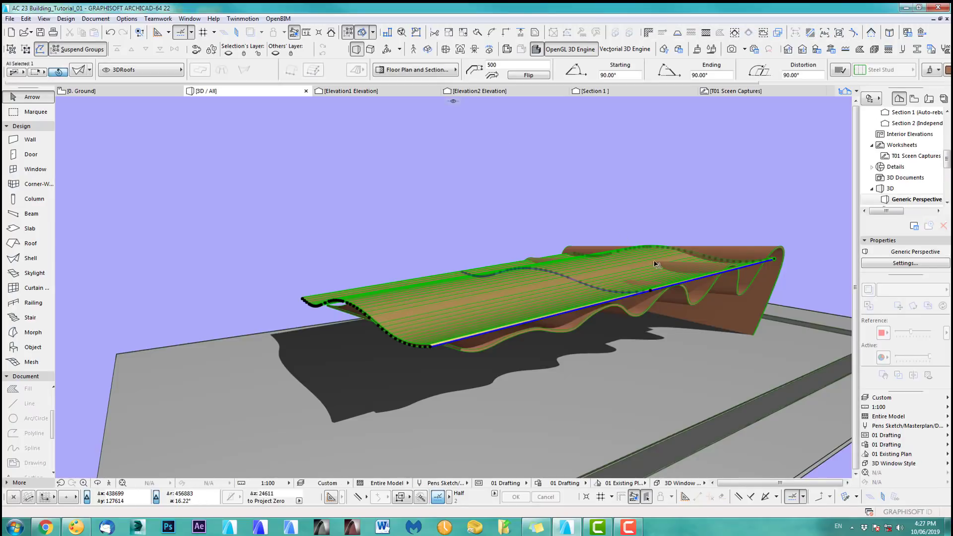
click(666, 211)
middle_drag(689, 265, 711, 288)
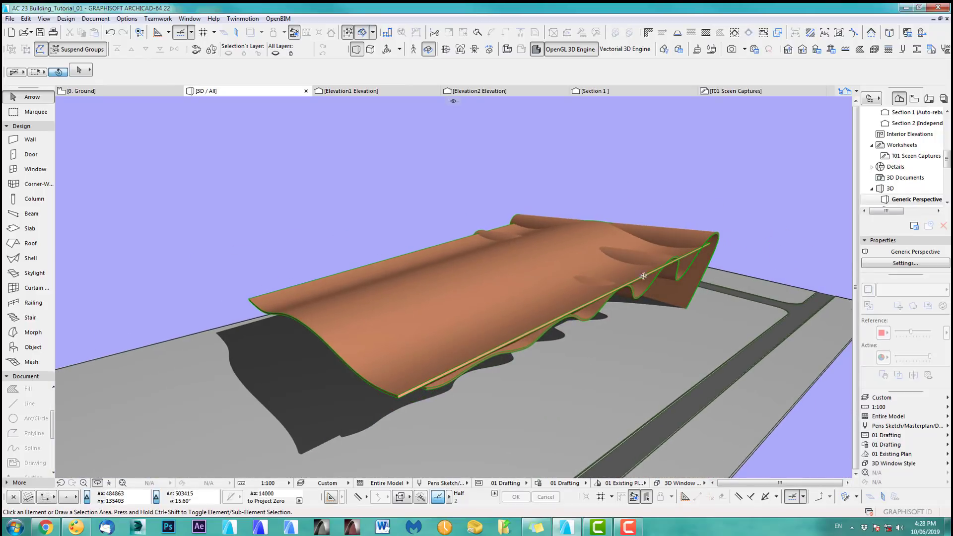
shift+middle_drag(644, 276, 422, 295)
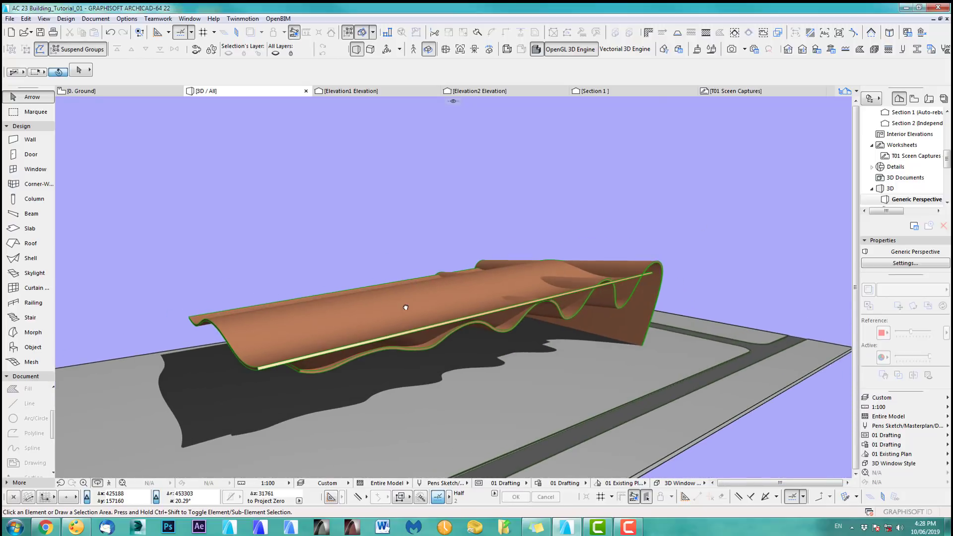
click(373, 92)
click(706, 213)
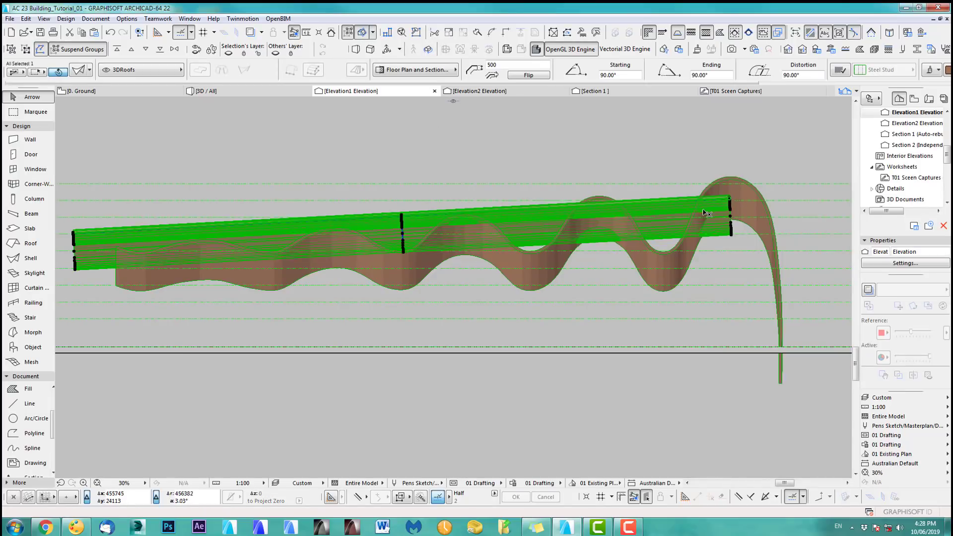
scroll(706, 213, down, 2)
key(ctrl+e)
click(752, 229)
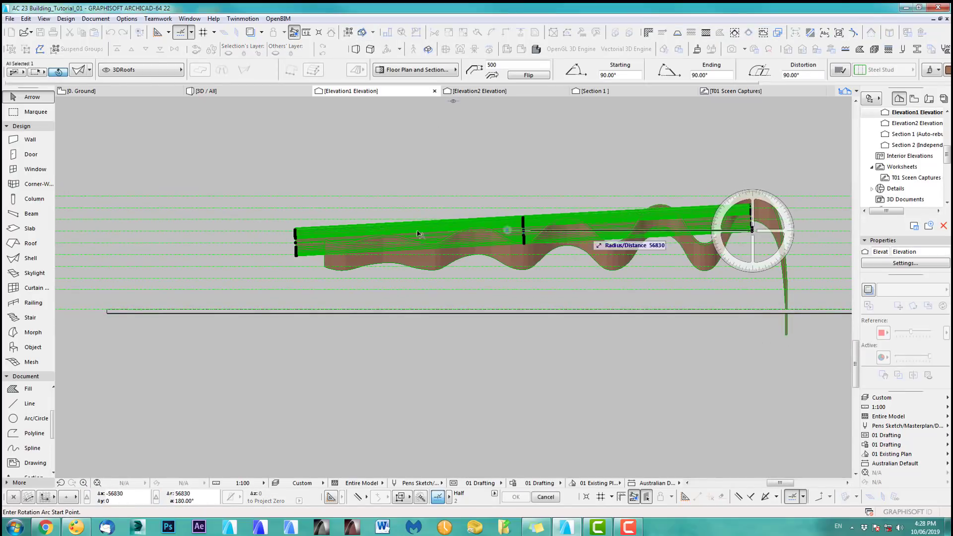
click(295, 247)
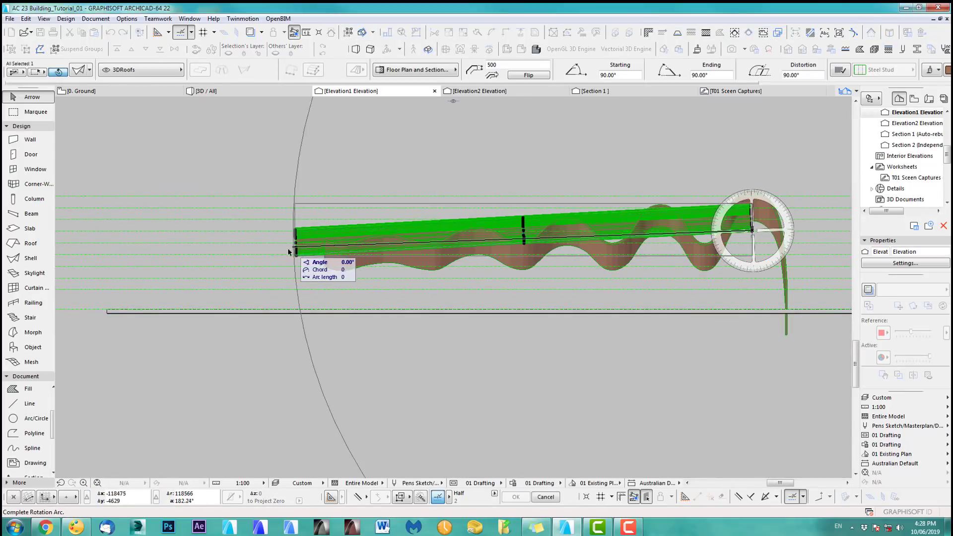
click(272, 272)
key(Escape)
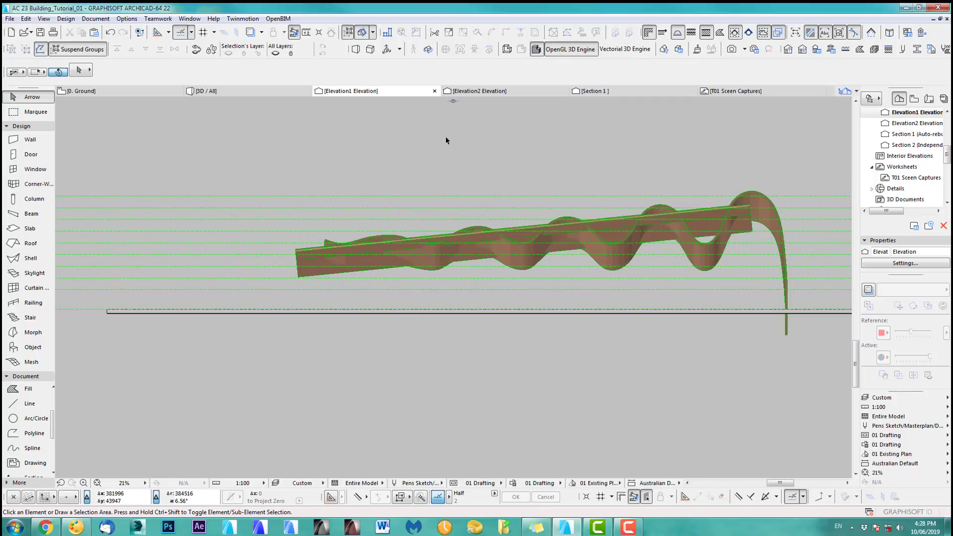
- Display the two intersecting roof shells in 3D and open Solid Element Operations
key(F3)
mouse_move(428, 323)
shift+middle_down()
mouse_move(805, 344)
mouse_move(352, 336)
mouse_move(396, 304)
mouse_move(453, 283)
mouse_move(276, 302)
shift+middle_up()
scroll(276, 301, up, 2)
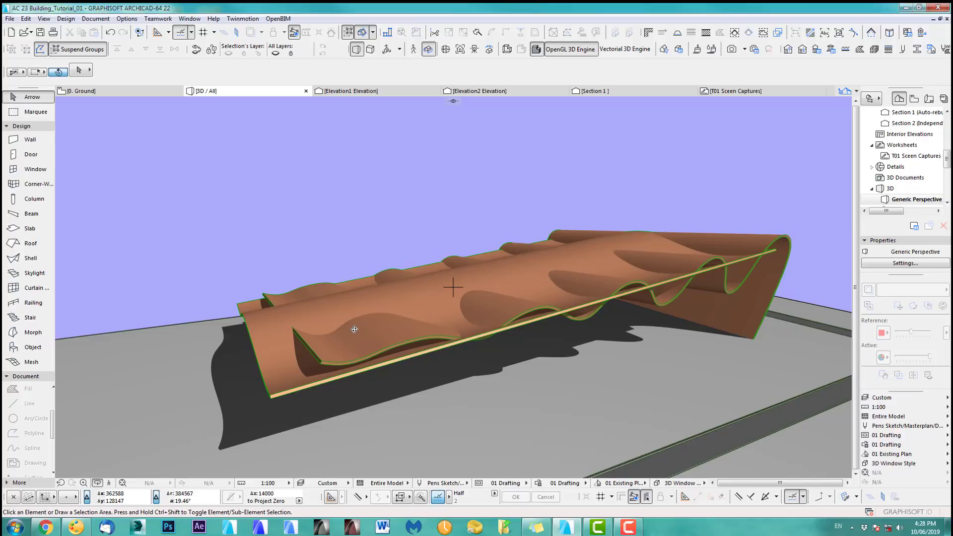
click(66, 19)
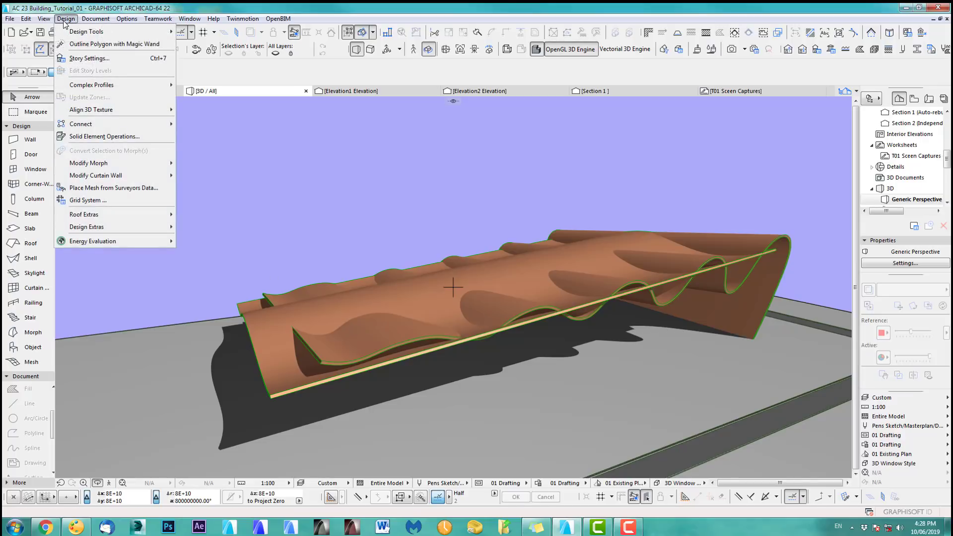
click(77, 141)
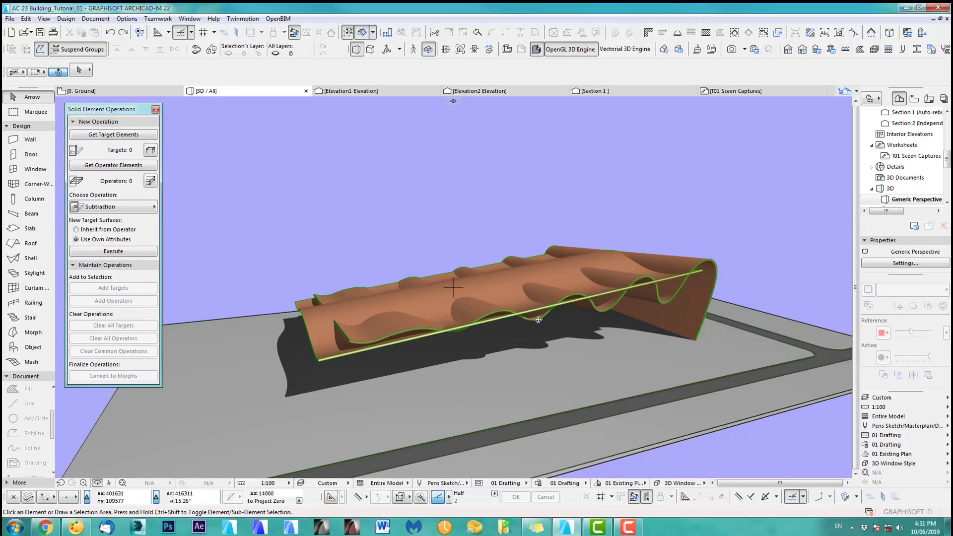
- Examine from several angles where the cross-wave shell intersects the large wavy roof along its edges and low end
shift+middle_drag(527, 343, 642, 300)
scroll(434, 345, up, 4)
scroll(480, 331, down, 3)
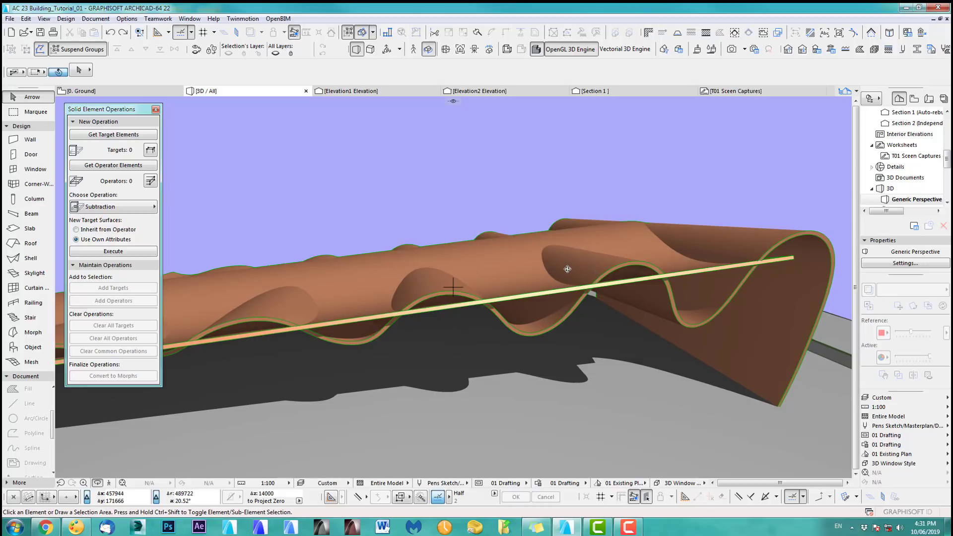
shift+middle_drag(567, 269, 603, 316)
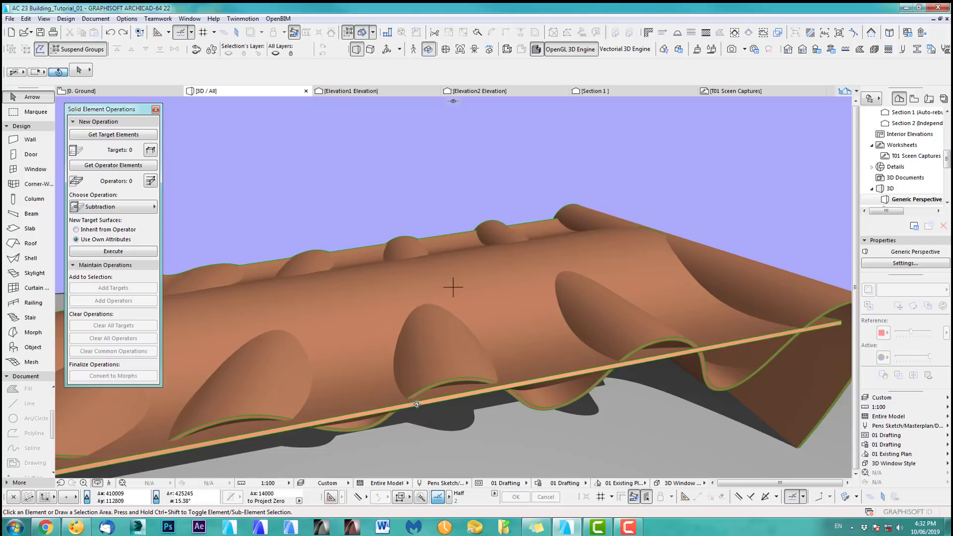
shift+middle_drag(372, 338, 535, 324)
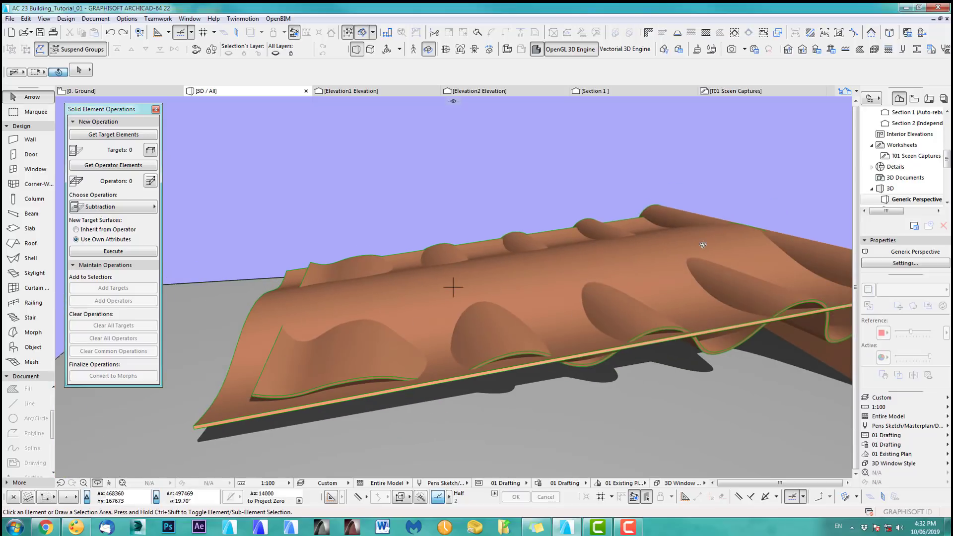
mouse_move(703, 245)
shift+middle_down()
mouse_move(573, 253)
mouse_move(586, 308)
mouse_move(625, 257)
shift+middle_up()
shift+middle_drag(522, 296, 538, 282)
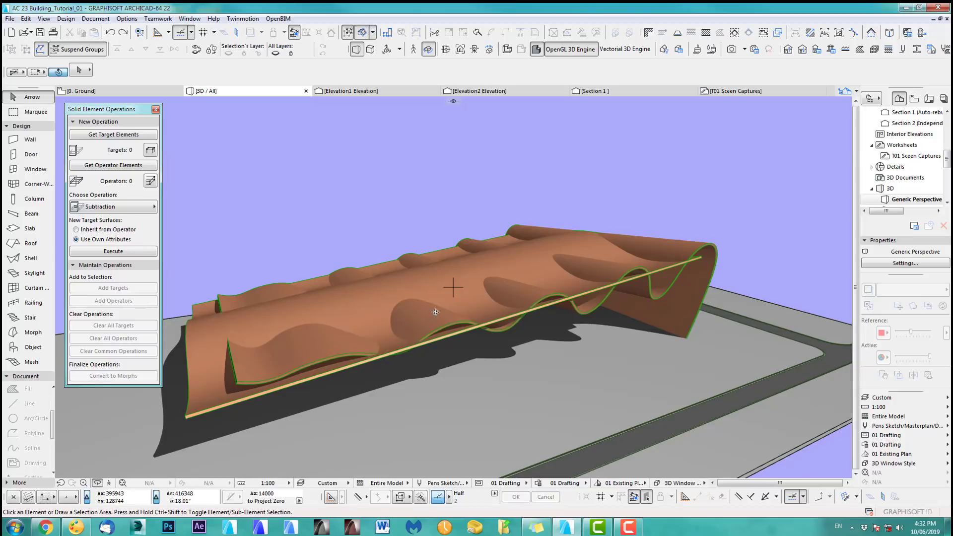
shift+middle_drag(436, 312, 351, 351)
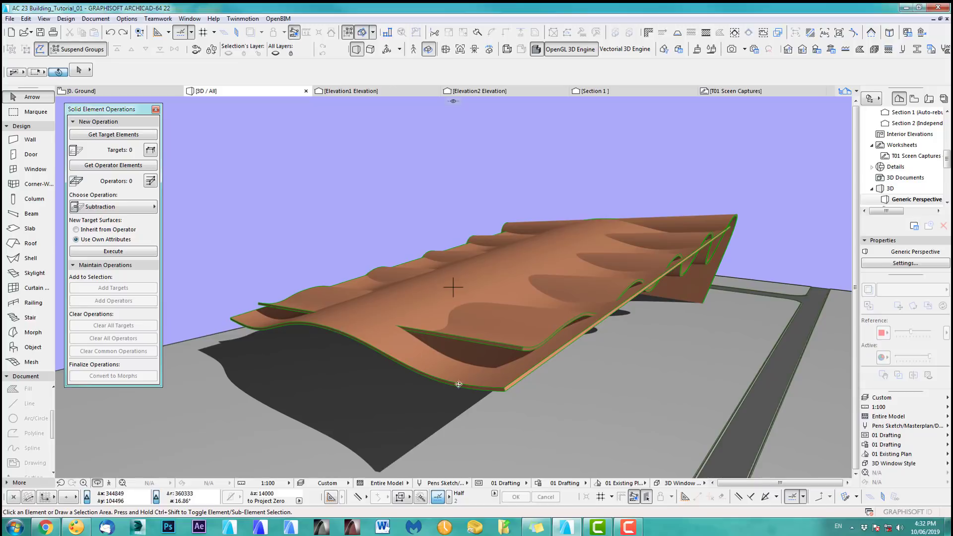
- Delete the tilted cross-wave shell, leaving the large wavy roof, and check the ground floor plan and Section 1
click(488, 393)
click(374, 176)
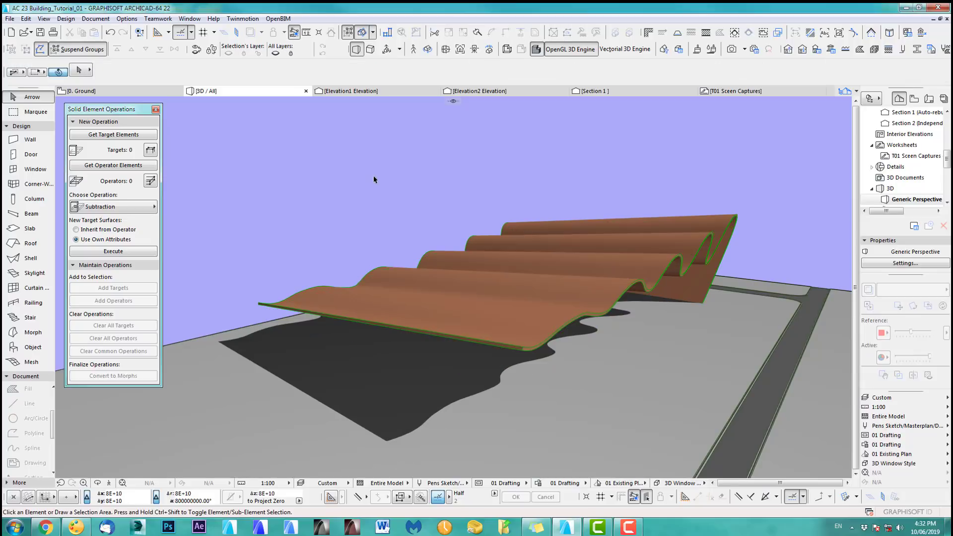
key(F2)
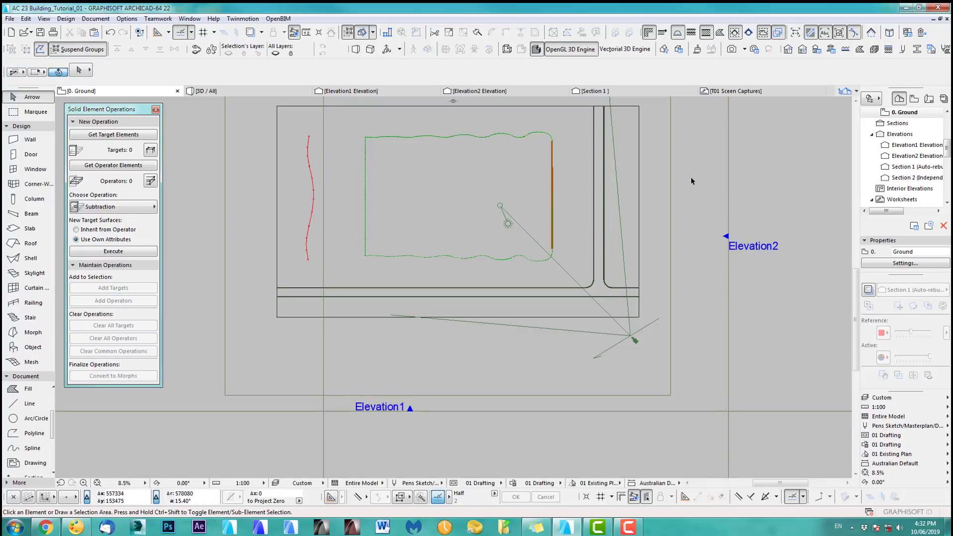
click(593, 91)
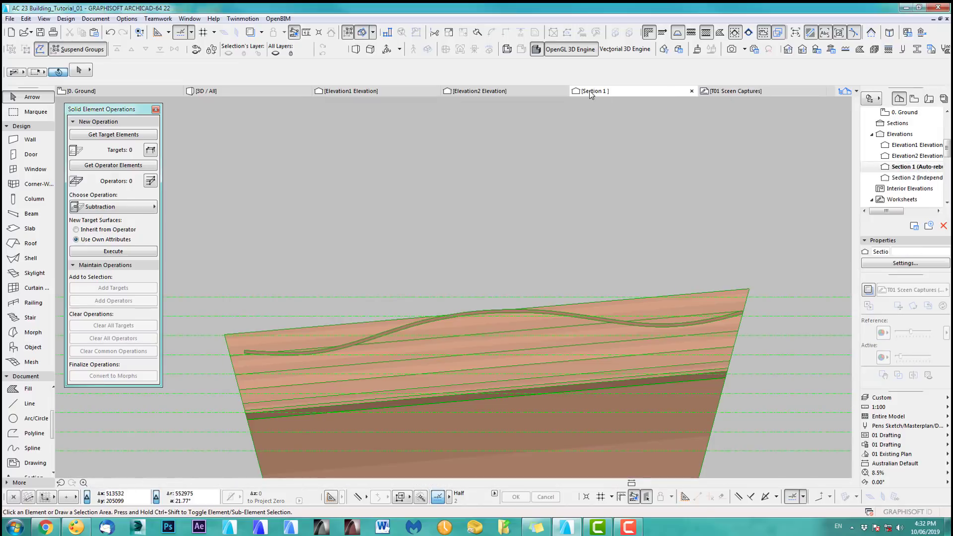
middle_drag(510, 281, 503, 278)
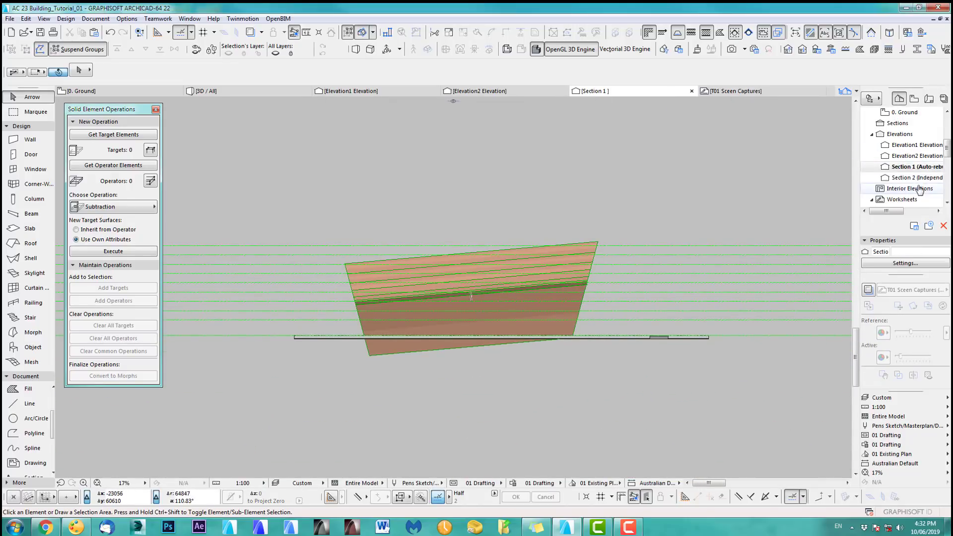
- In the T01 Sceen Captures worksheet, pull the traced roof spline's right end down below the eave and merge the neighbouring node onto it
scroll(910, 171, down, 2)
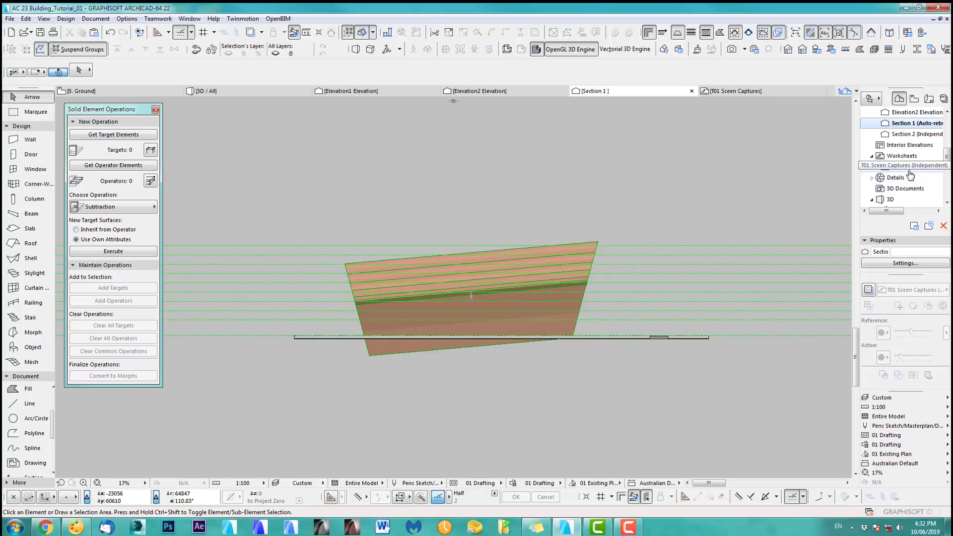
double_click(910, 168)
scroll(490, 282, down, 2)
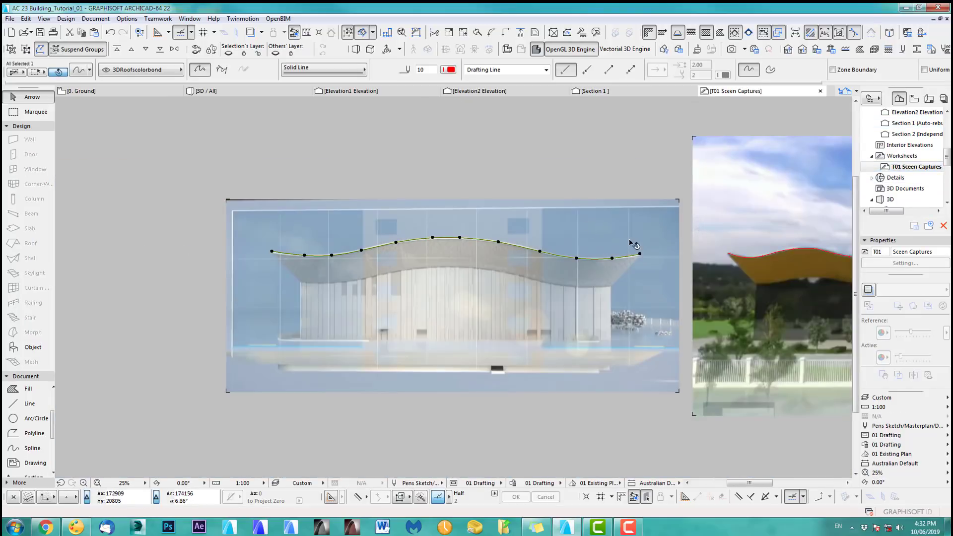
scroll(369, 250, up, 3)
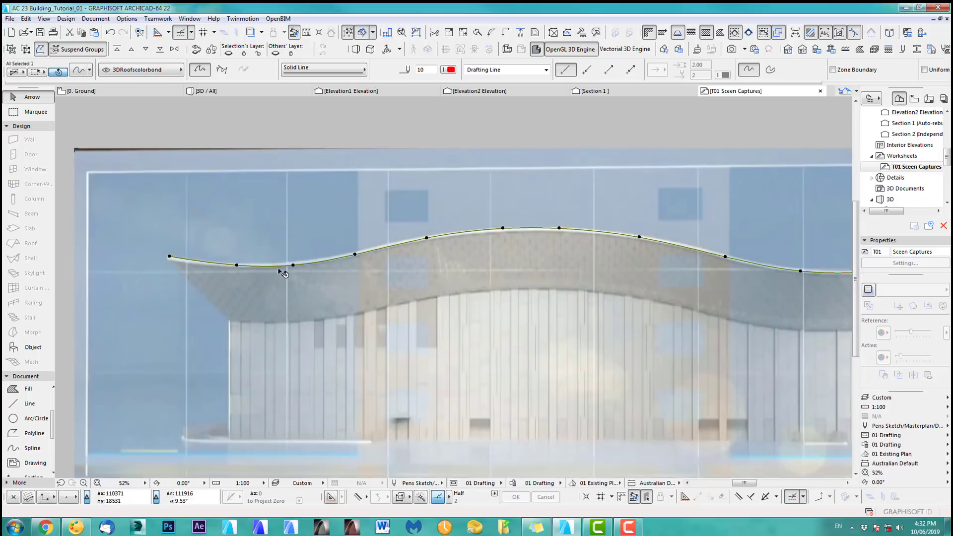
middle_drag(678, 290, 560, 280)
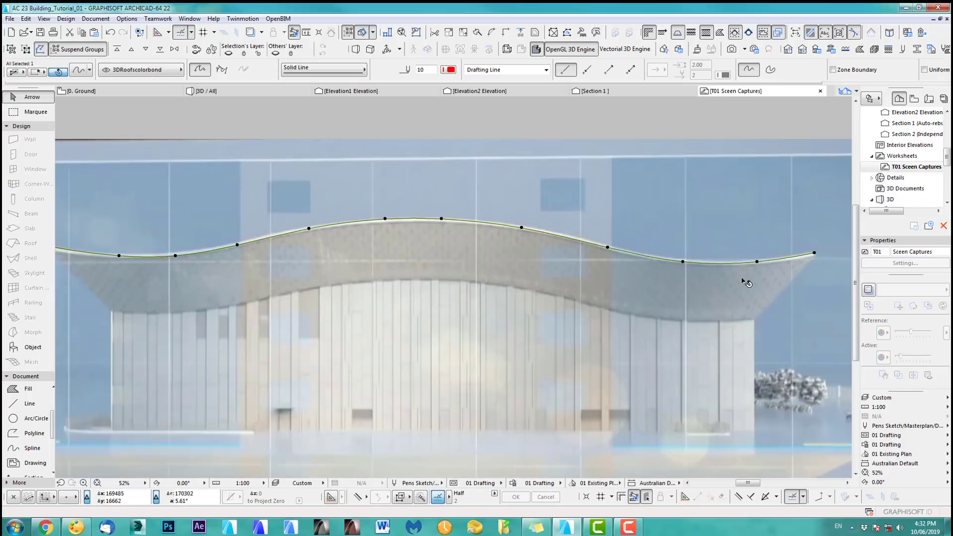
middle_drag(745, 281, 641, 253)
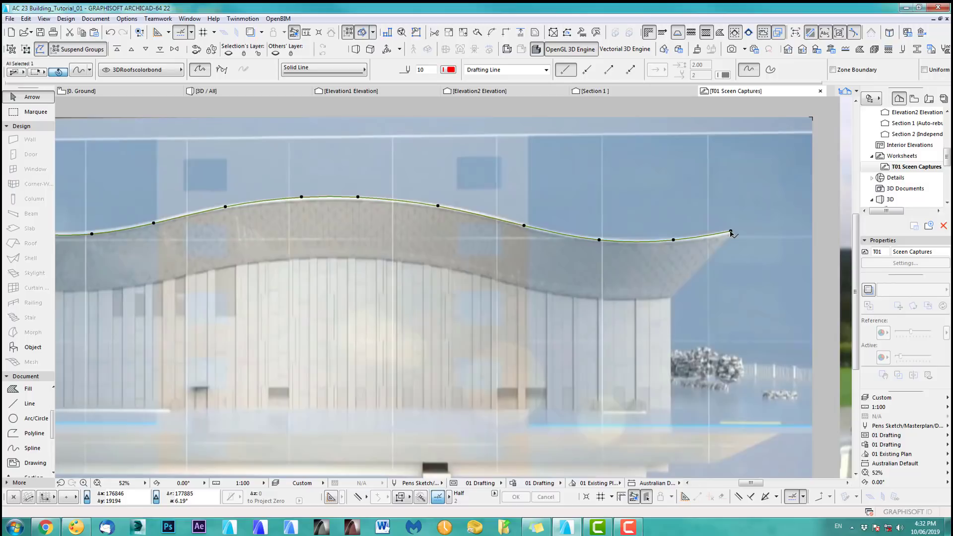
click(731, 232)
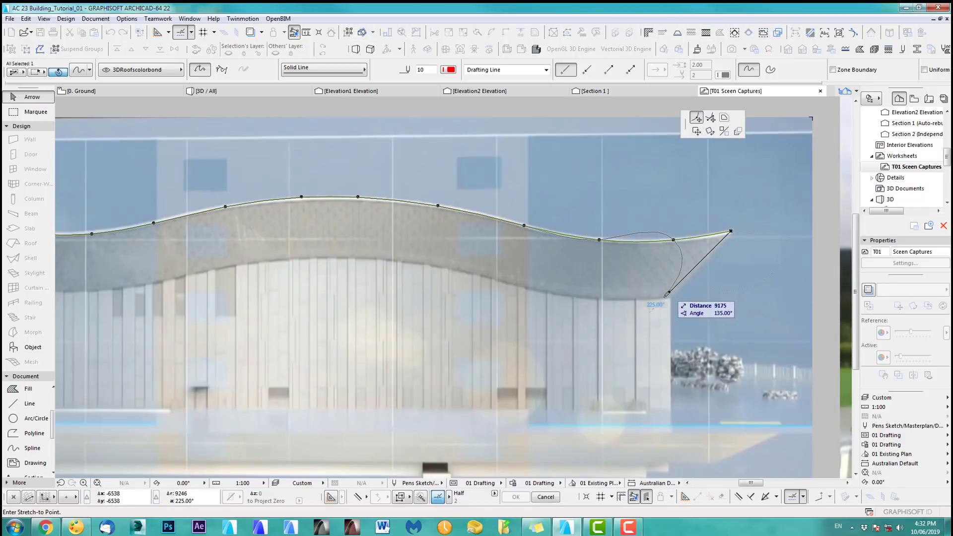
click(649, 323)
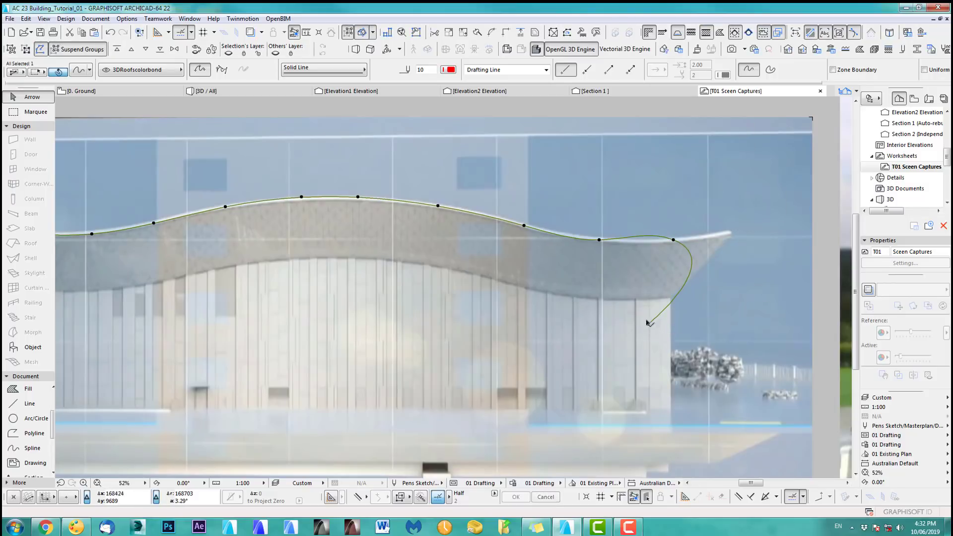
click(674, 238)
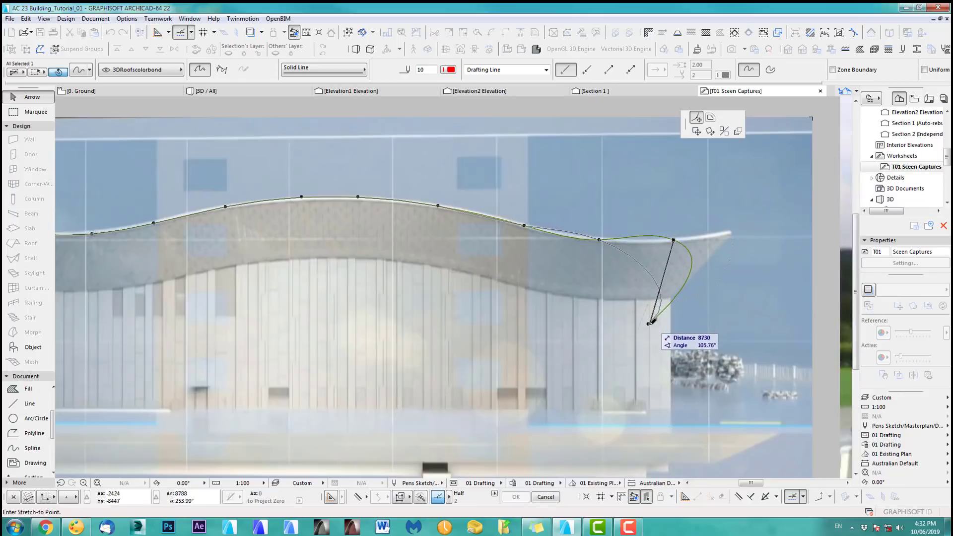
click(649, 324)
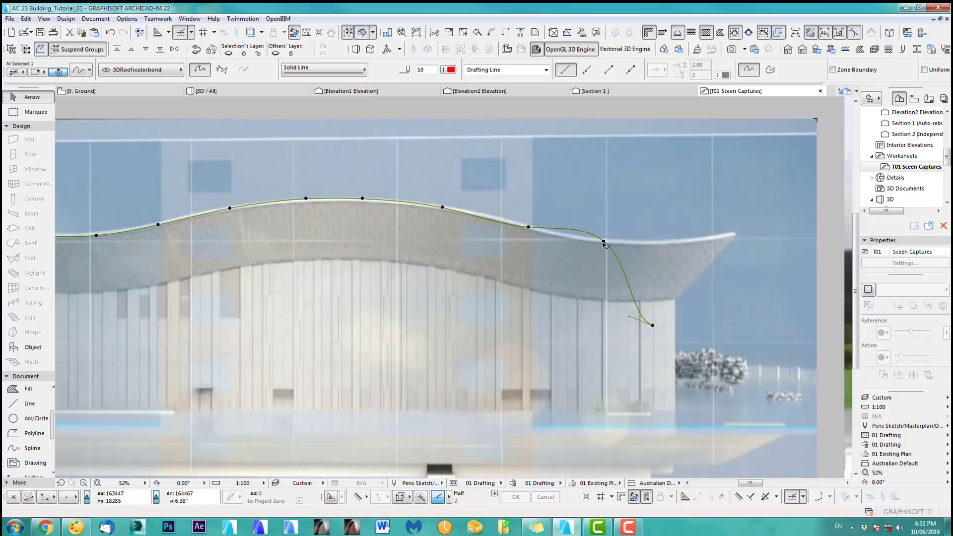
- Move the spline's last inner node on the right outward and down, and raise the right end node slightly to smooth the downturned edge
click(604, 241)
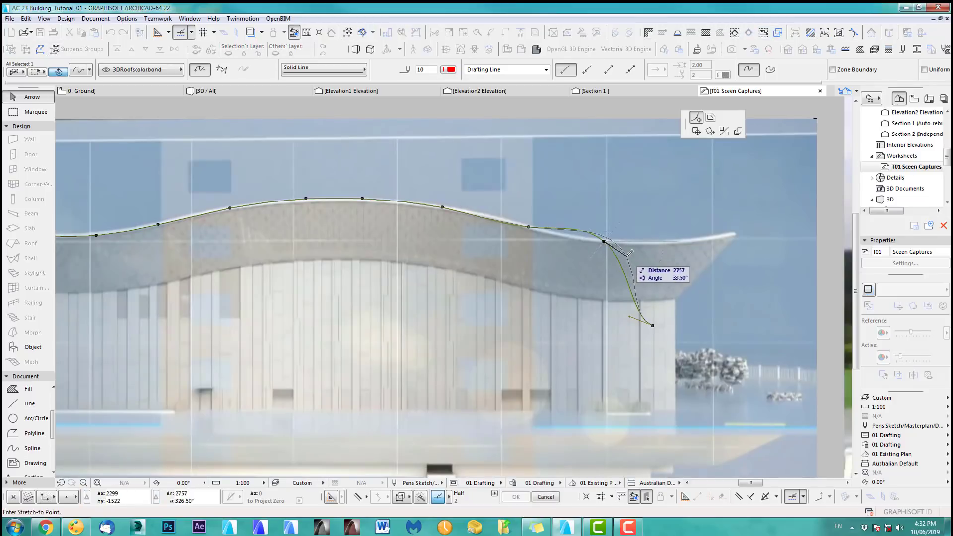
click(631, 255)
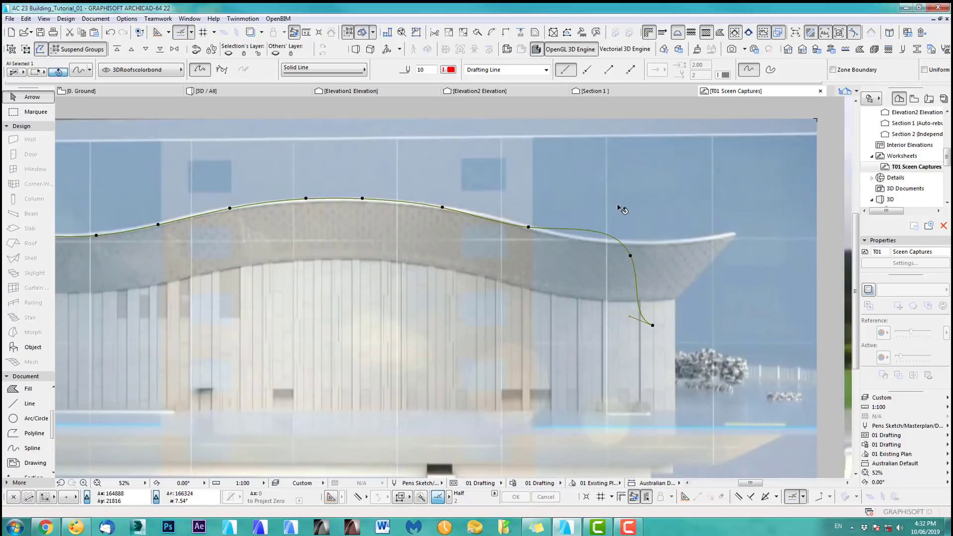
click(629, 318)
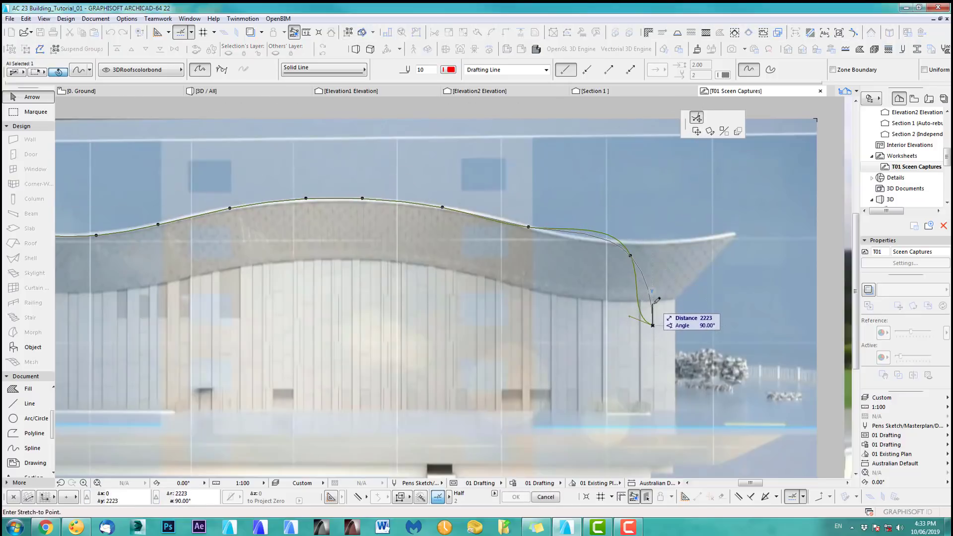
click(653, 307)
- Stretch the spline's left end node down below the eave beside the building wall, mirroring the downturn at the other end
scroll(611, 257, down, 2)
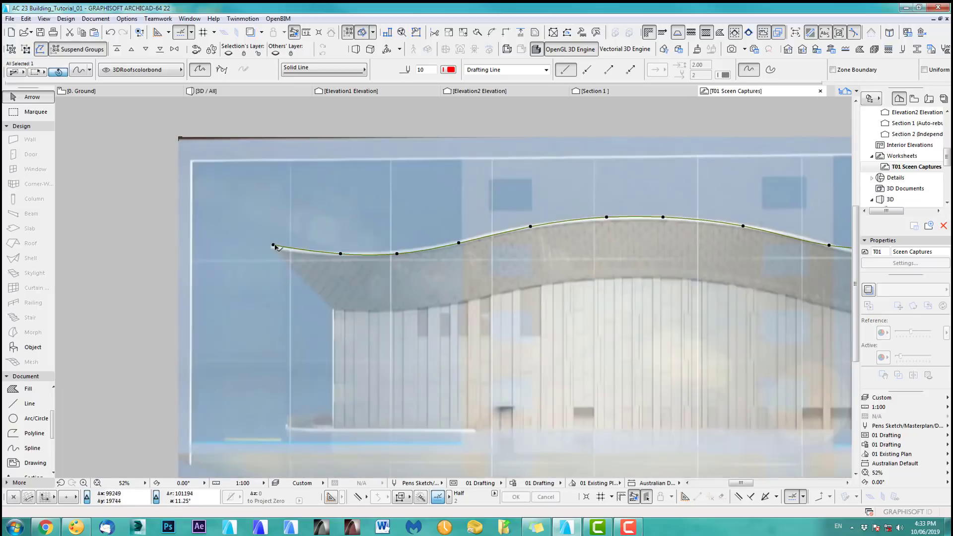
click(273, 246)
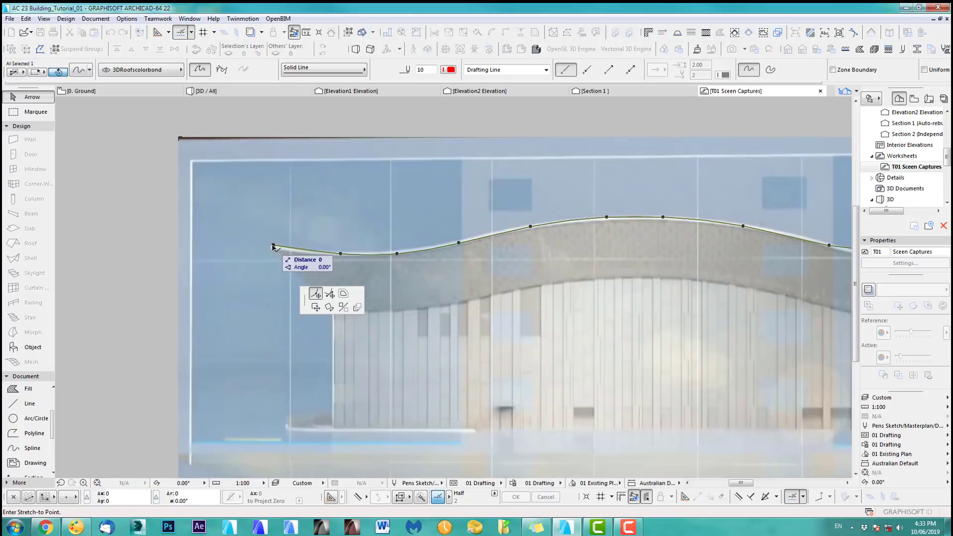
click(316, 308)
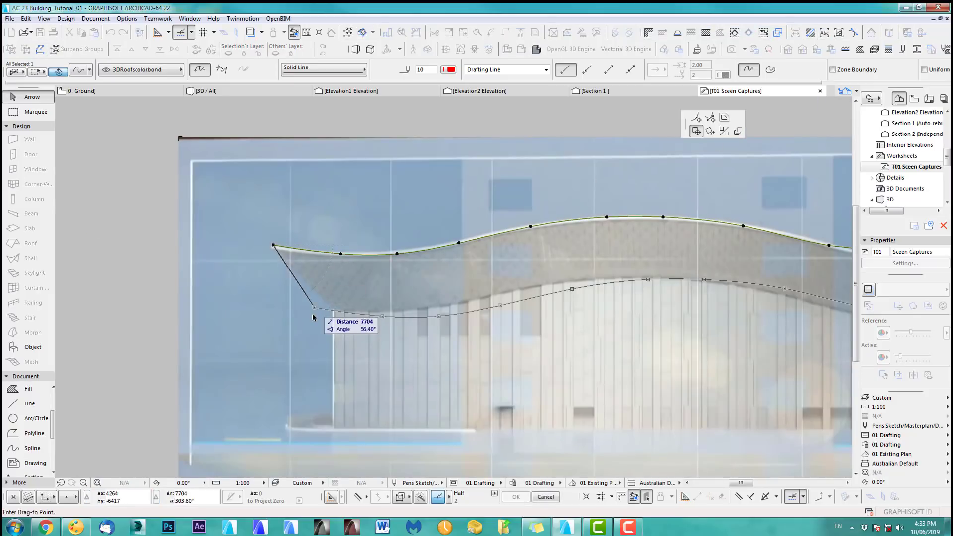
click(697, 120)
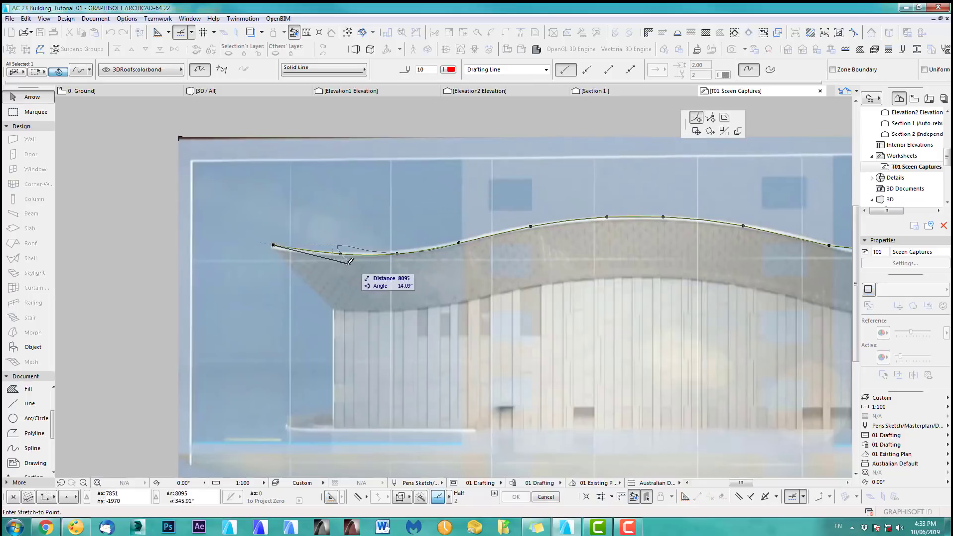
click(325, 325)
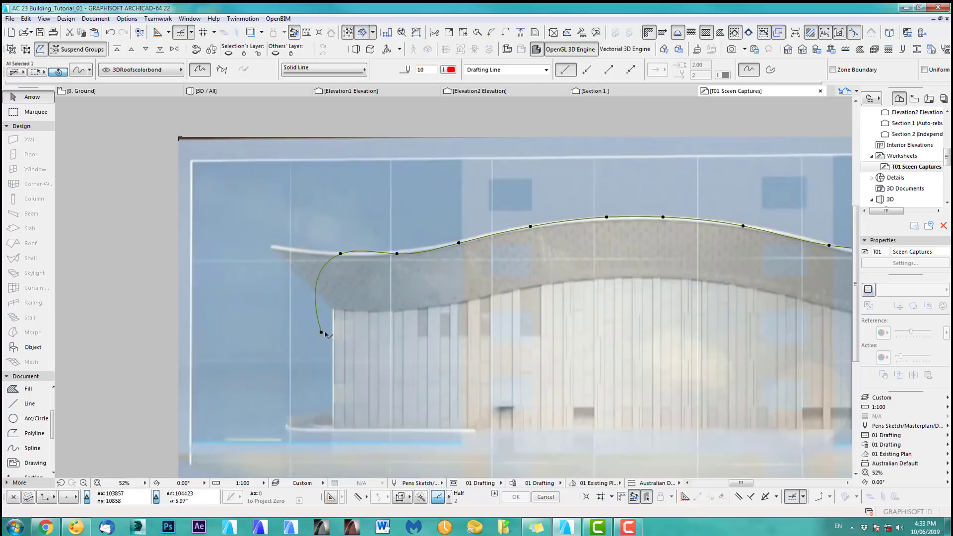
- Stretch the node left of the central wave and the node right of it slightly downward to form two dips
scroll(402, 305, down, 3)
scroll(529, 301, up, 1)
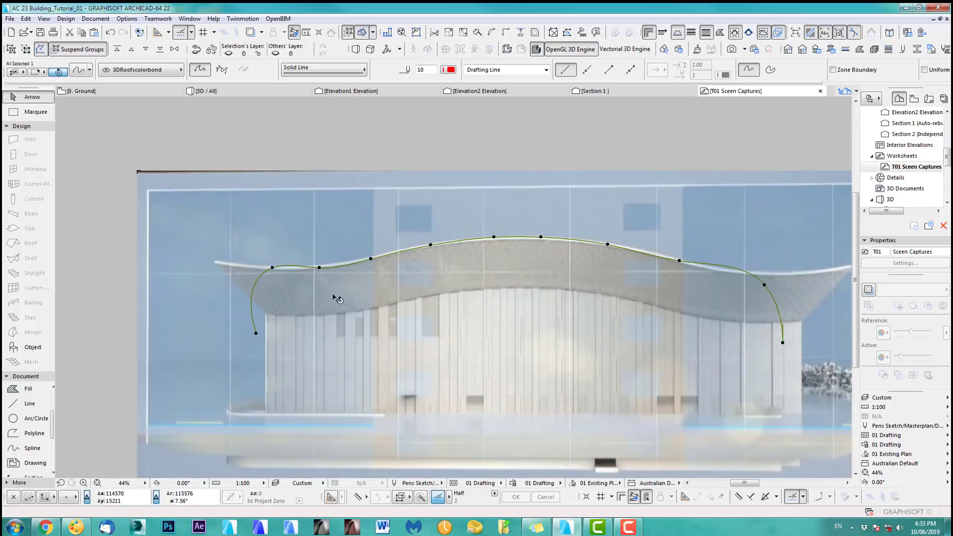
click(321, 270)
click(328, 277)
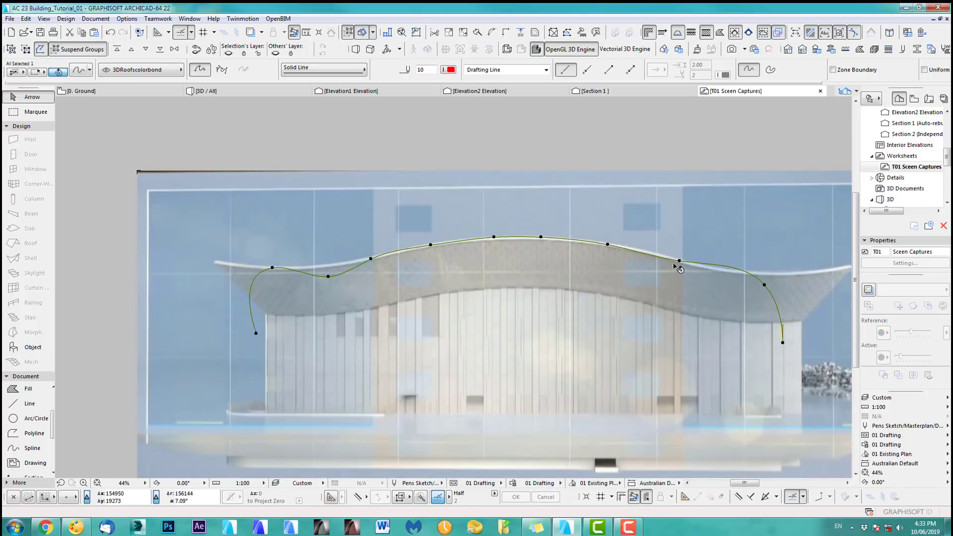
click(679, 262)
click(683, 270)
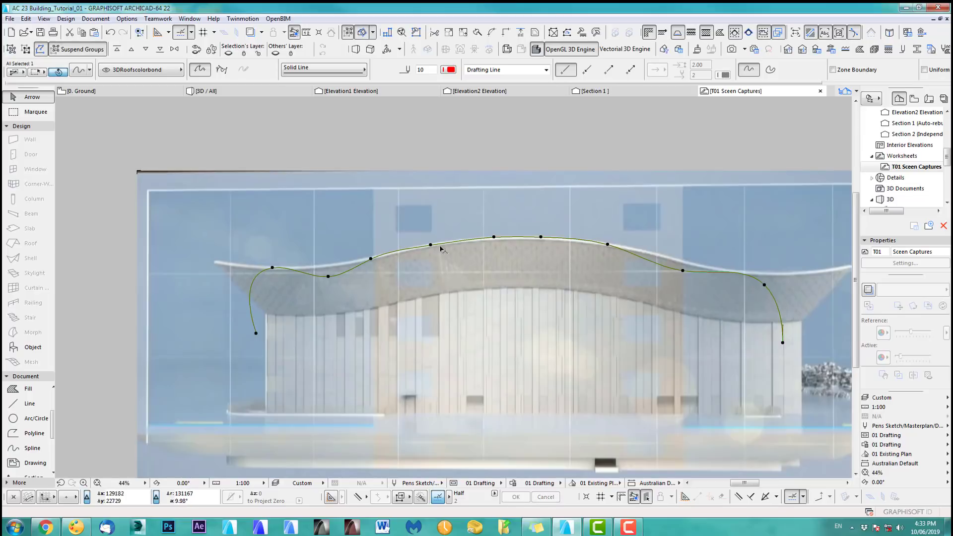
- Merge the surplus nodes on the spline's central wave into one raised peak node and shift the left shoulder node inward
click(372, 259)
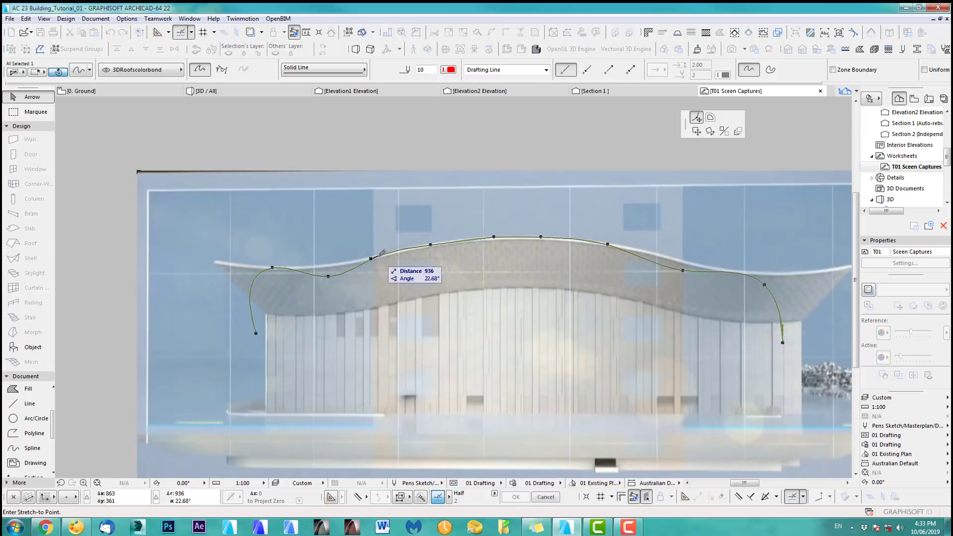
click(383, 254)
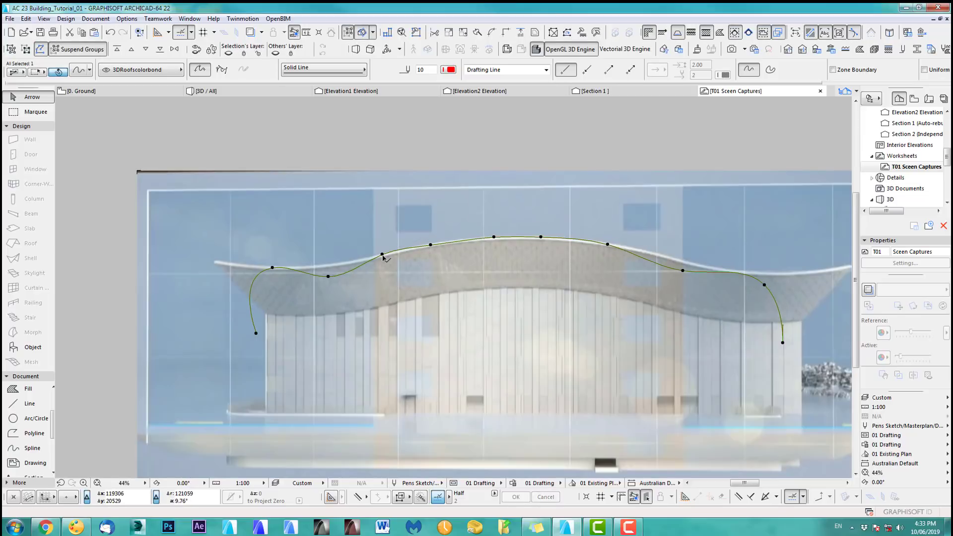
click(431, 245)
click(494, 236)
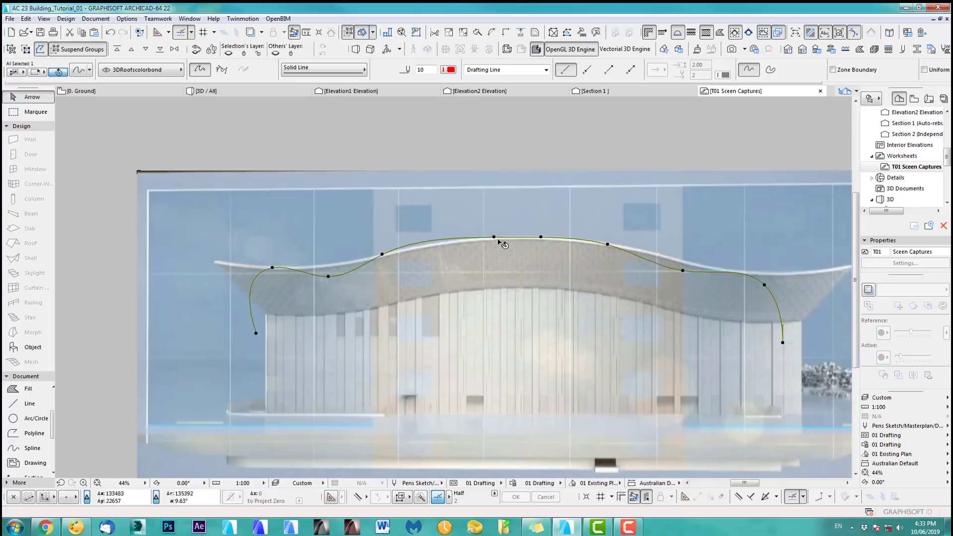
click(495, 238)
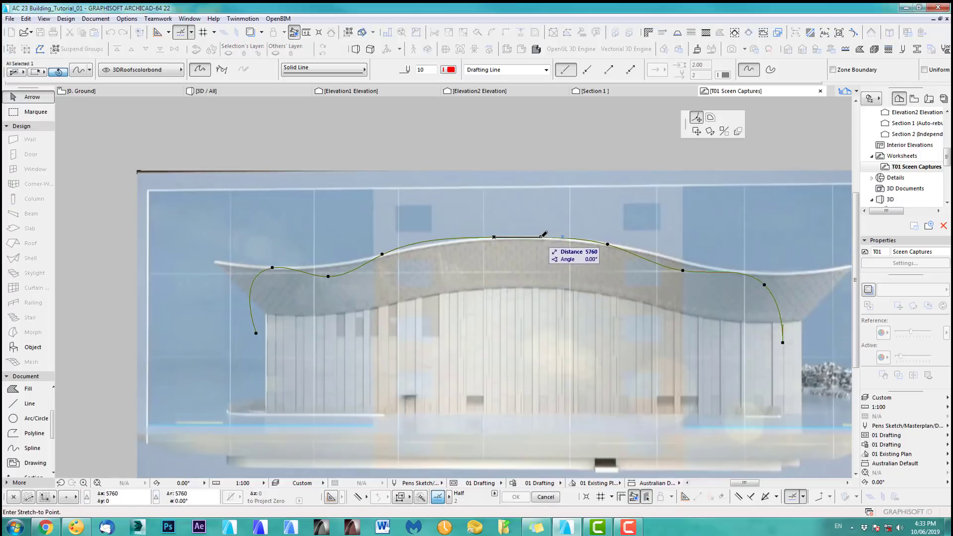
click(536, 242)
click(541, 238)
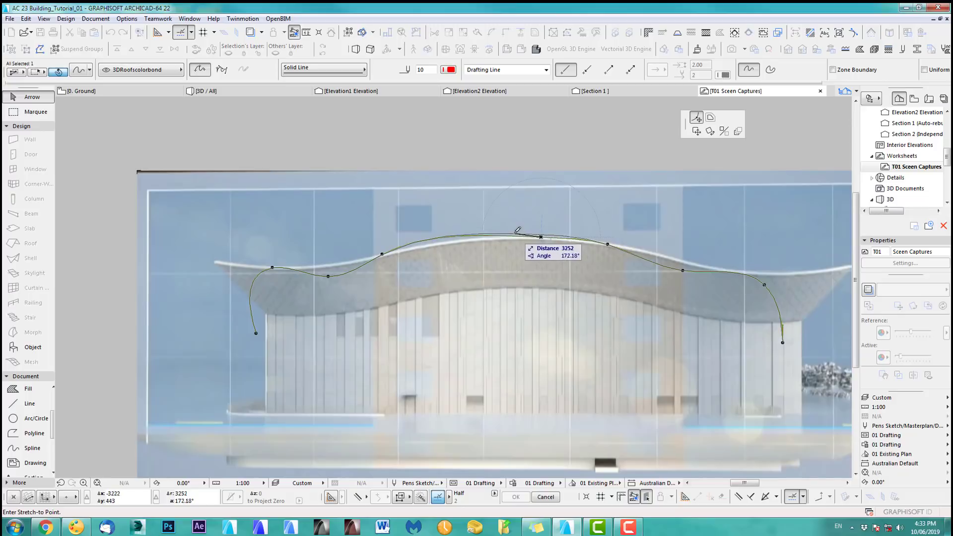
click(511, 233)
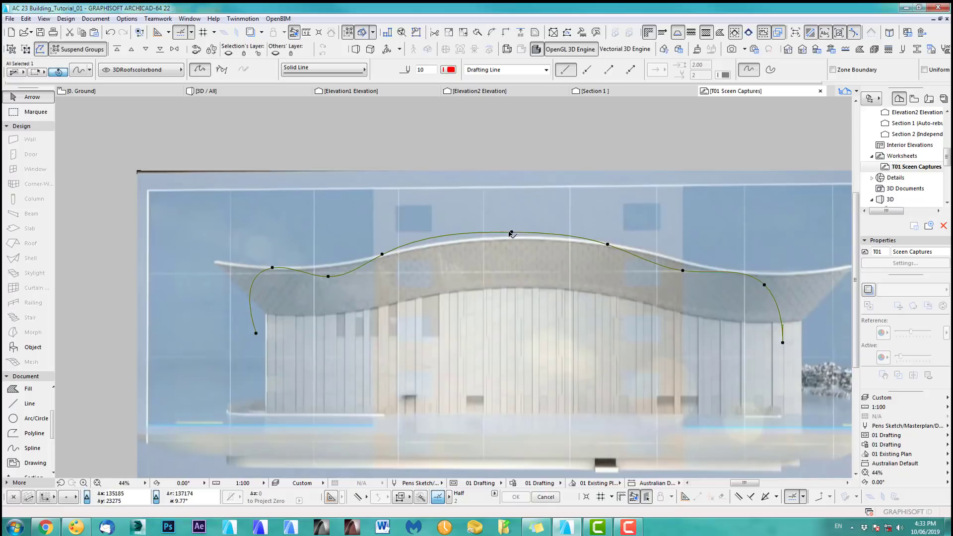
click(383, 256)
click(409, 250)
- Deepen the two dips beside the central wave by lowering their nodes to roughly the same height
scroll(576, 240, down, 2)
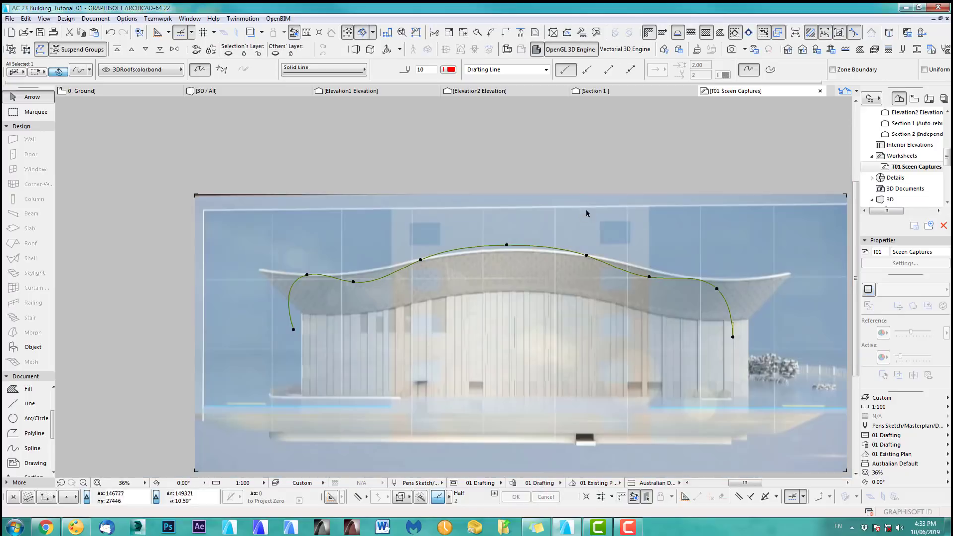
click(650, 277)
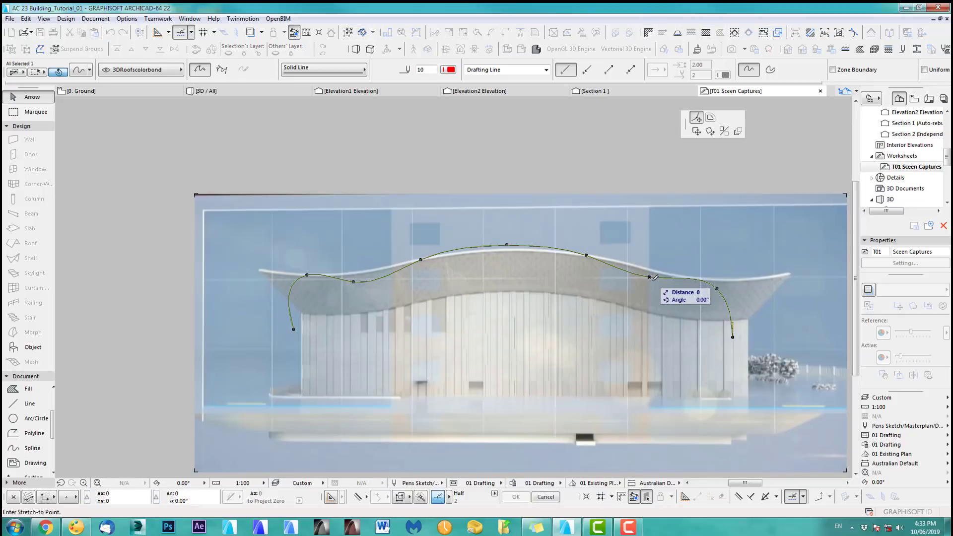
click(649, 285)
click(354, 283)
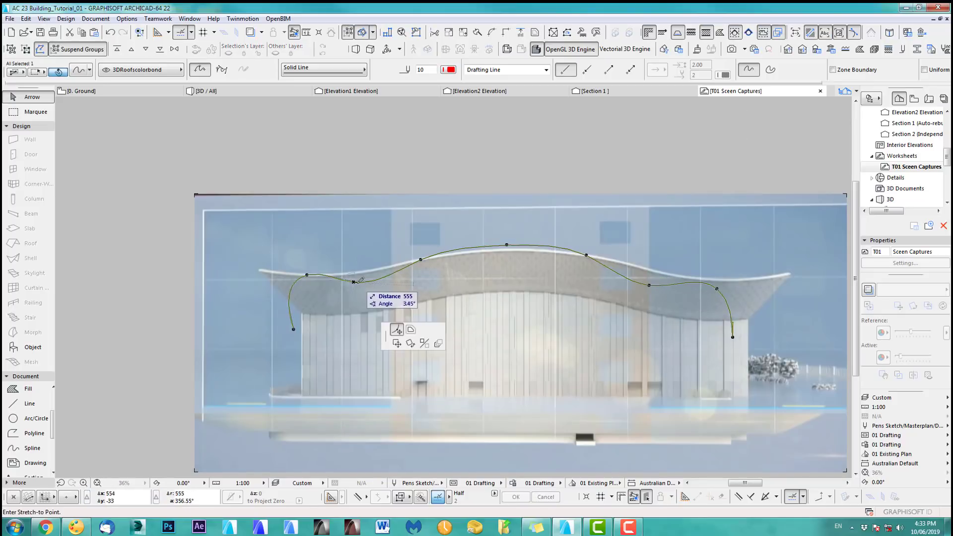
click(359, 287)
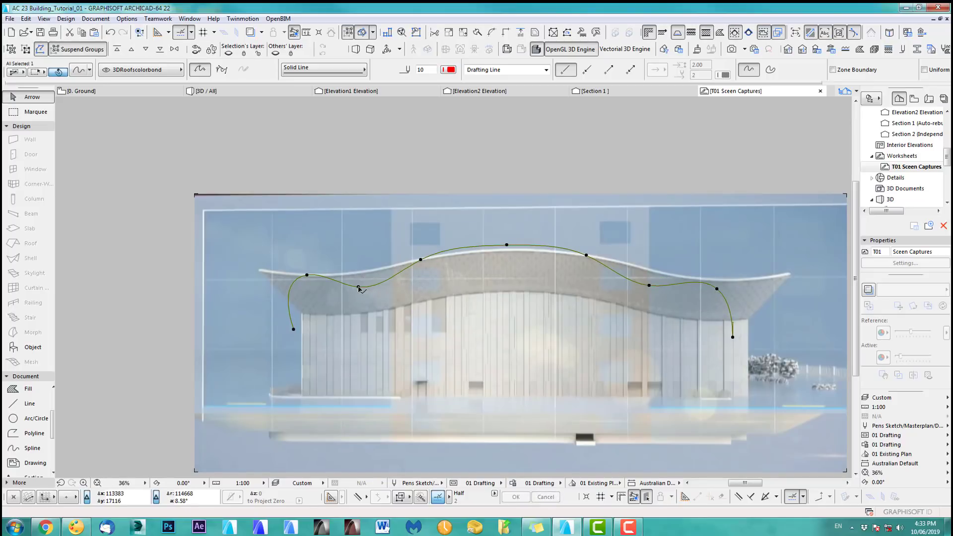
- Move the spline's right end slightly inward, level the left end with it, and raise the central peak node by about 900 mm
click(733, 338)
click(726, 337)
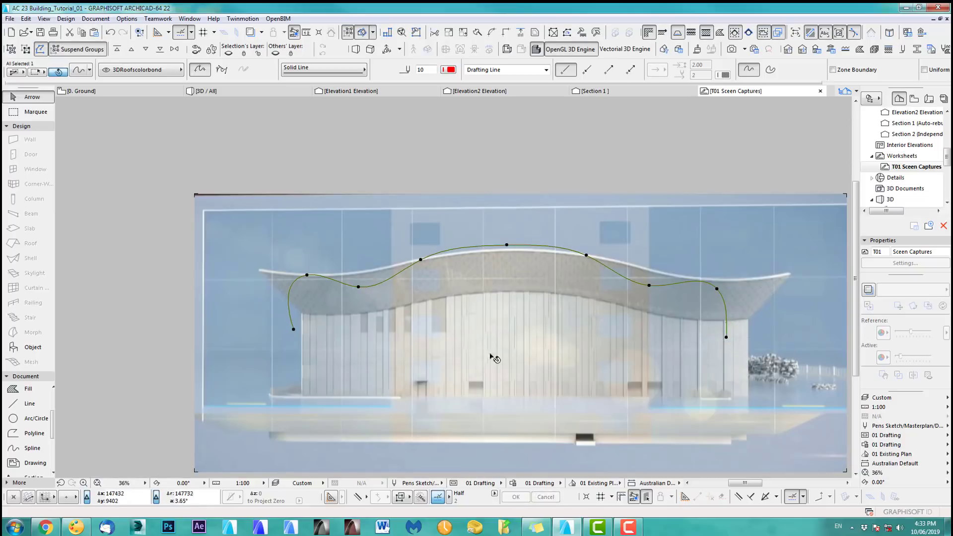
click(294, 330)
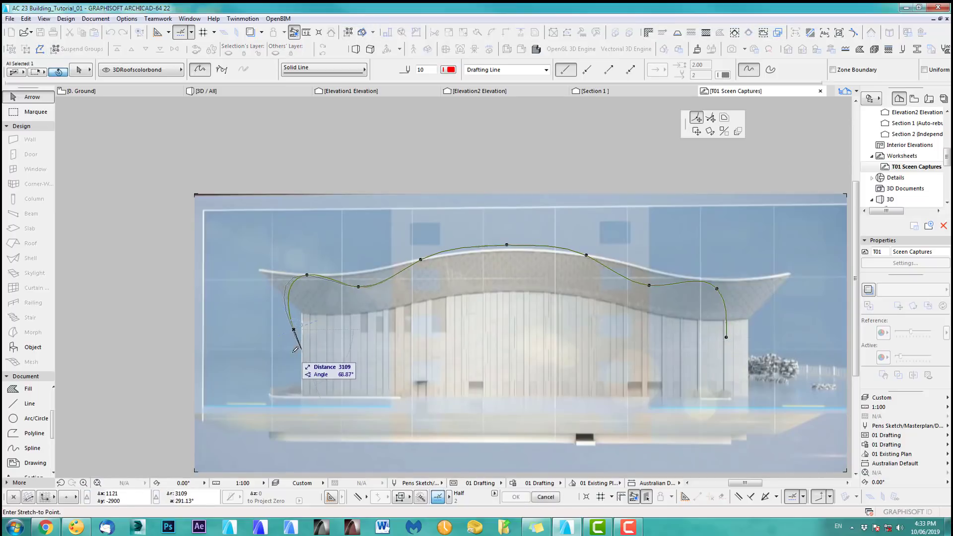
click(730, 337)
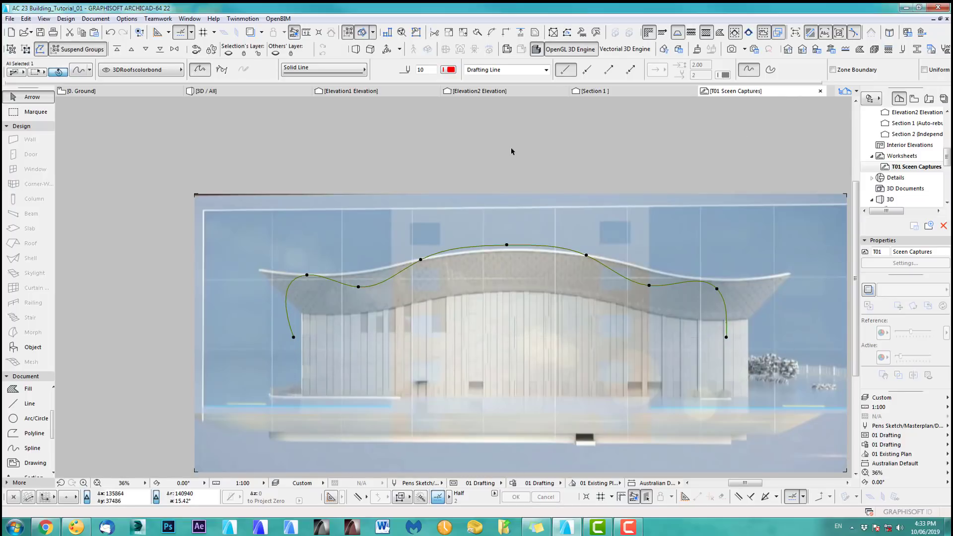
click(507, 245)
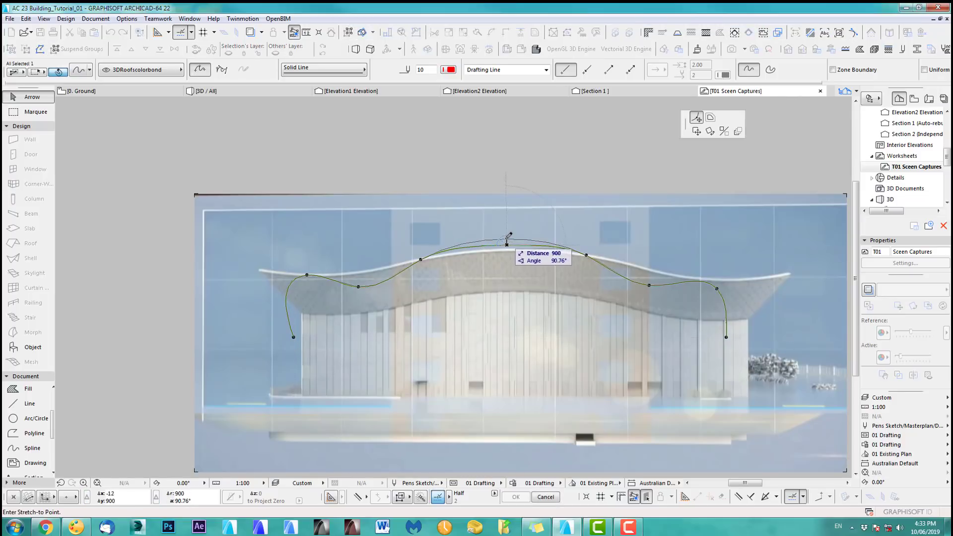
click(507, 239)
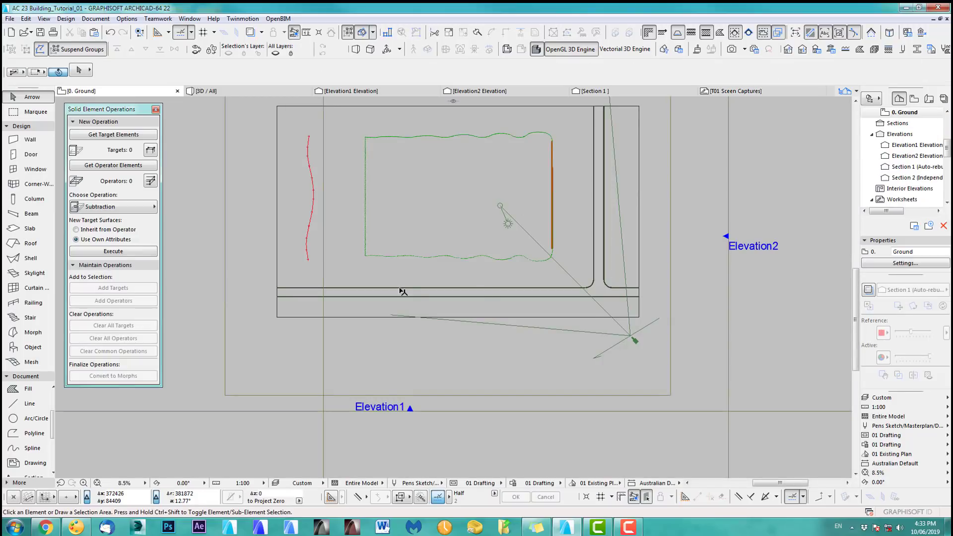
- Extrude the reshaped cross-wave profile into a shell with a length of 5000 and raise it to intersect the large wavy roof
scroll(475, 283, up, 4)
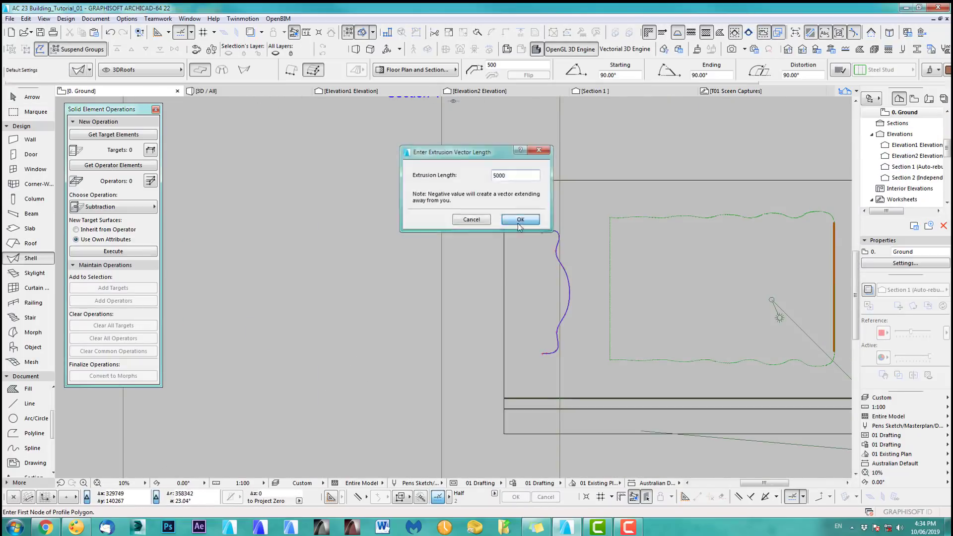
key(Return)
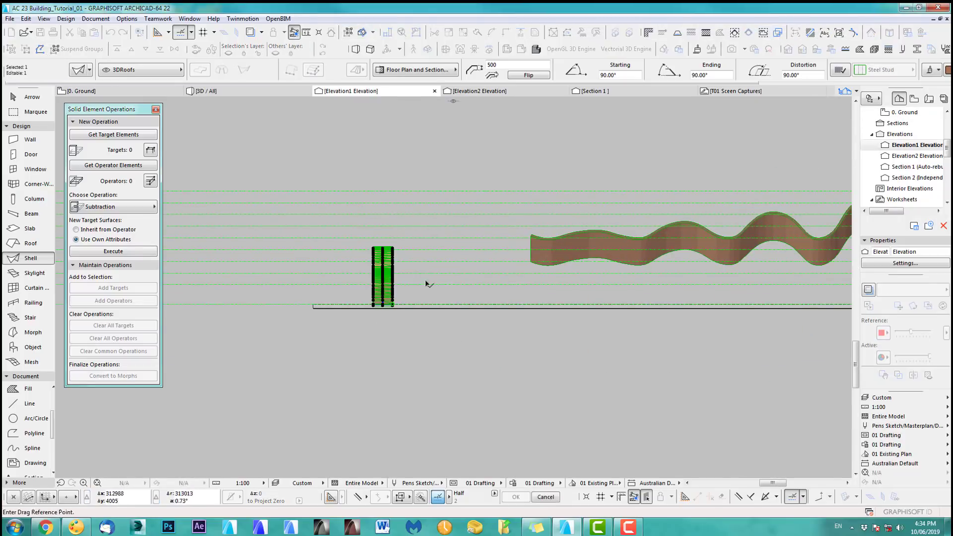
click(561, 197)
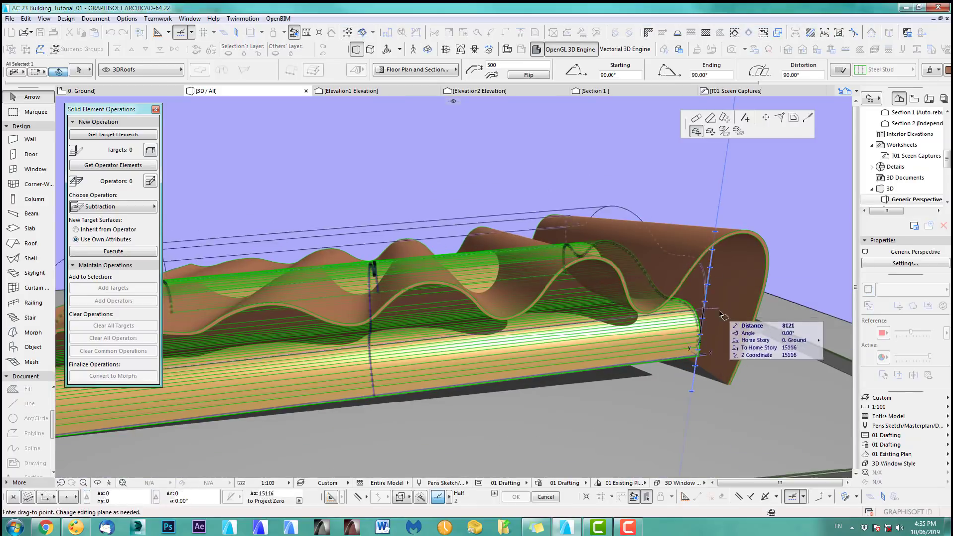
click(720, 314)
key(Escape)
- Examine from several sides in 3D how the cross-wave shell intersects the large wavy roof
shift+middle_drag(615, 341, 522, 220)
scroll(553, 336, down, 5)
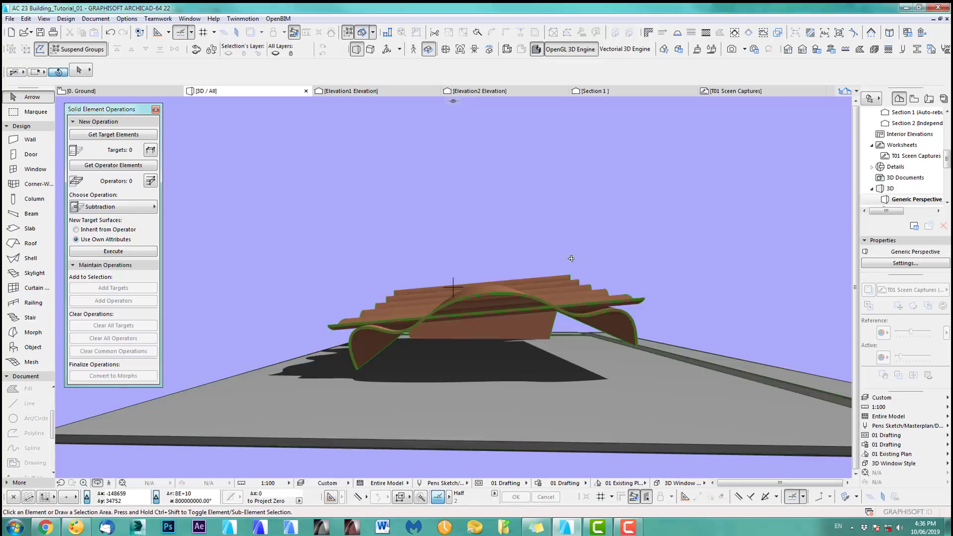
scroll(453, 287, up, 5)
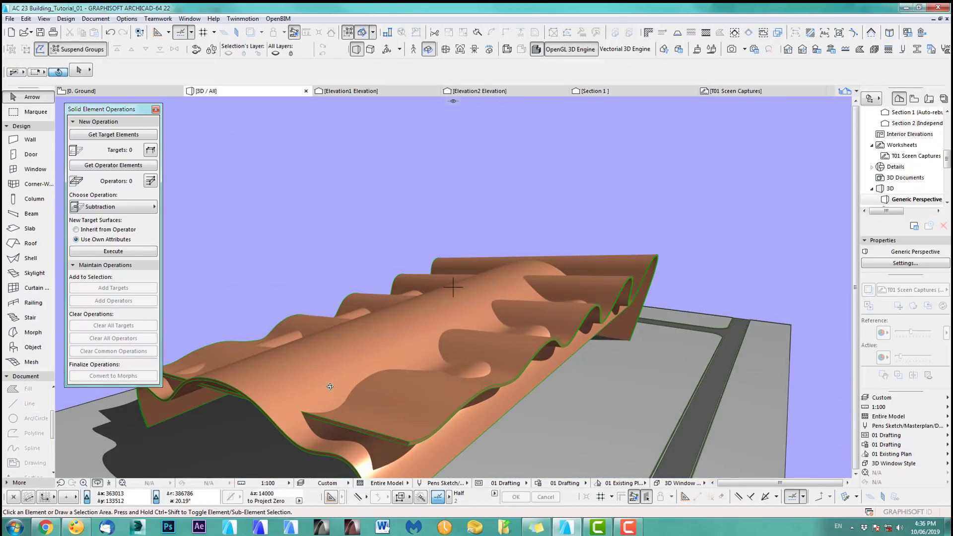
shift+middle_drag(520, 341, 377, 318)
click(496, 293)
shift+middle_drag(642, 234, 600, 172)
drag(695, 139, 581, 117)
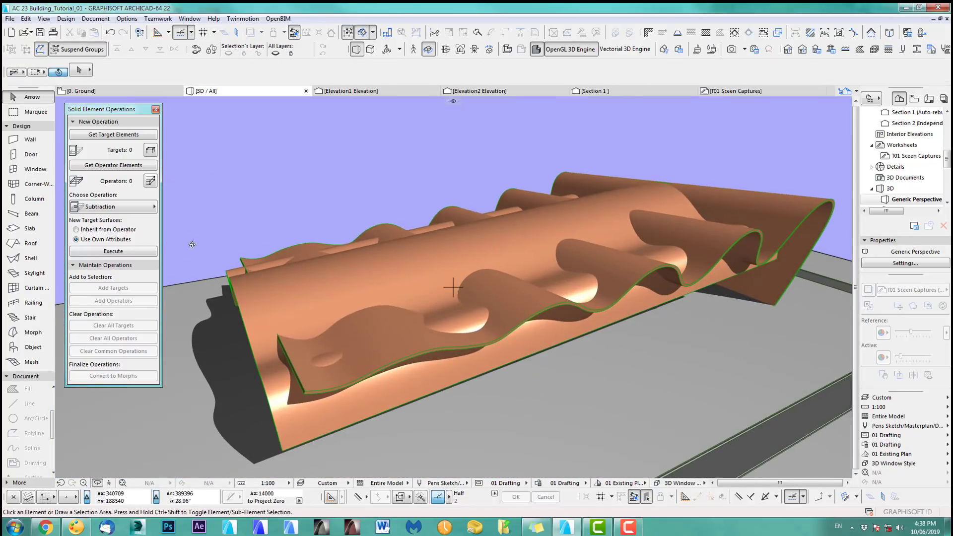
- Set the cross-wave shell as the target and the large wavy roof as the operator for a solid element operation
click(119, 207)
click(326, 187)
click(397, 249)
click(113, 135)
click(781, 194)
click(114, 166)
- Cut away the cross-wave shell below the wavy roof using Subtraction with downward extrusion
click(114, 206)
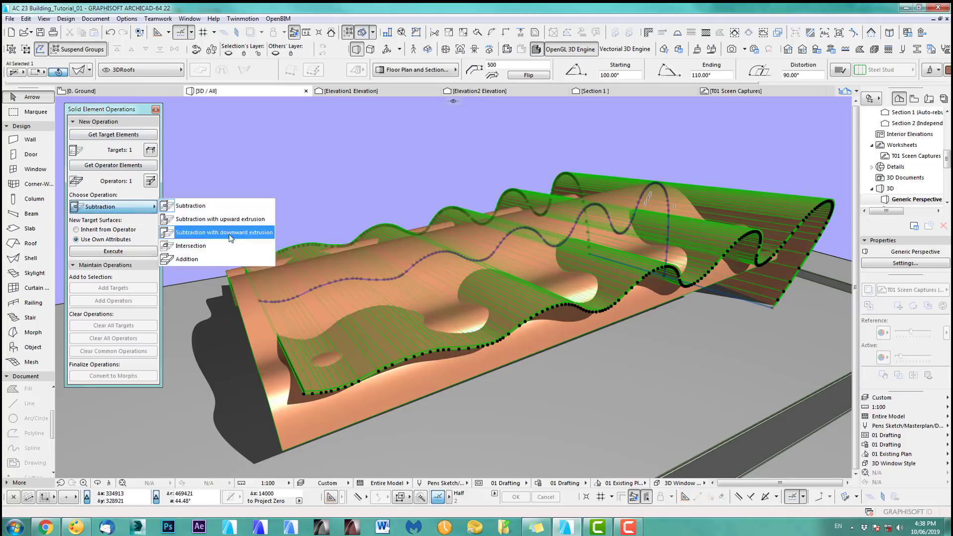
click(228, 233)
click(113, 251)
mouse_move(626, 352)
shift+middle_down()
mouse_move(581, 330)
mouse_move(564, 335)
mouse_move(744, 306)
mouse_move(760, 294)
mouse_move(594, 293)
mouse_move(623, 333)
mouse_move(579, 277)
mouse_move(562, 334)
mouse_move(511, 315)
mouse_move(414, 314)
mouse_move(437, 305)
mouse_move(419, 323)
mouse_move(457, 308)
shift+middle_up()
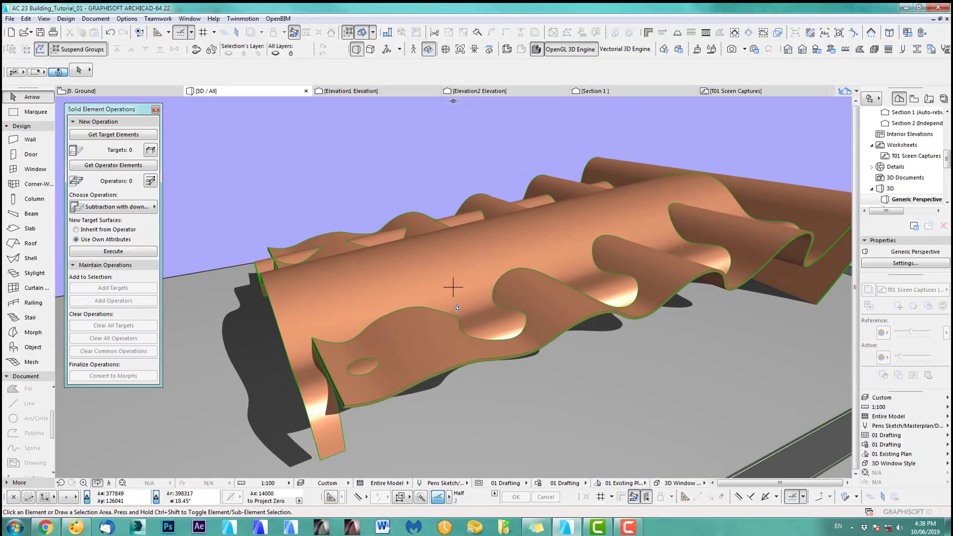
- Shorten the cross-wave shell at its low front end, pulling its end edge back inside the wavy roof's edge
click(295, 292)
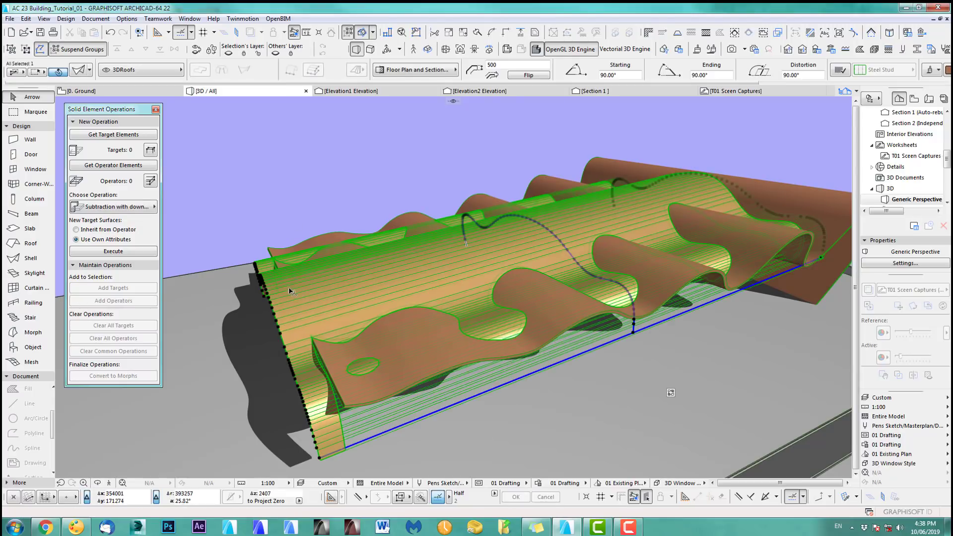
click(272, 307)
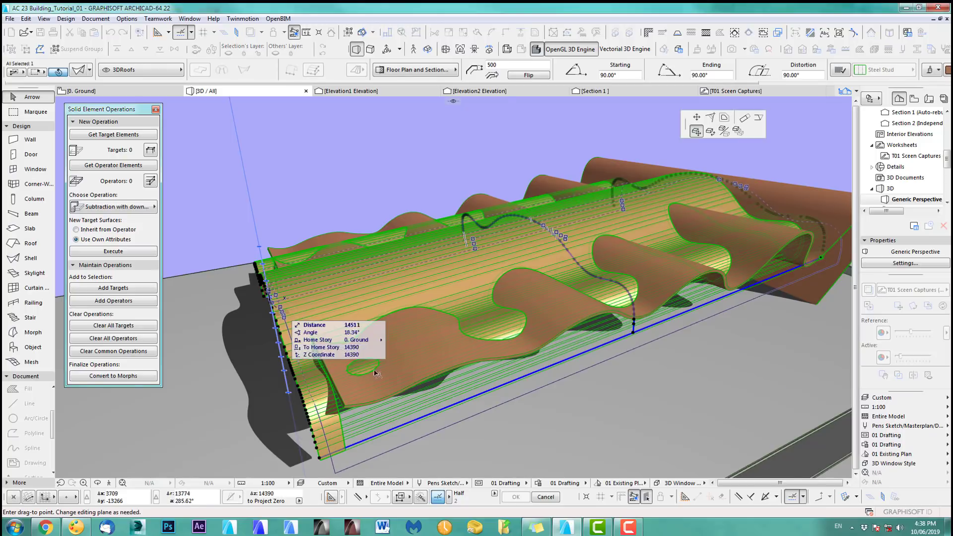
click(744, 118)
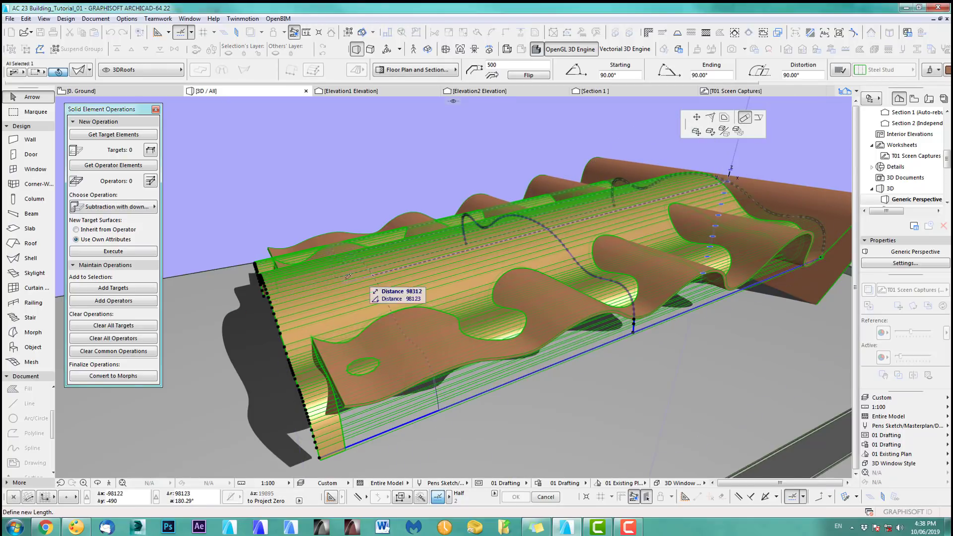
click(324, 344)
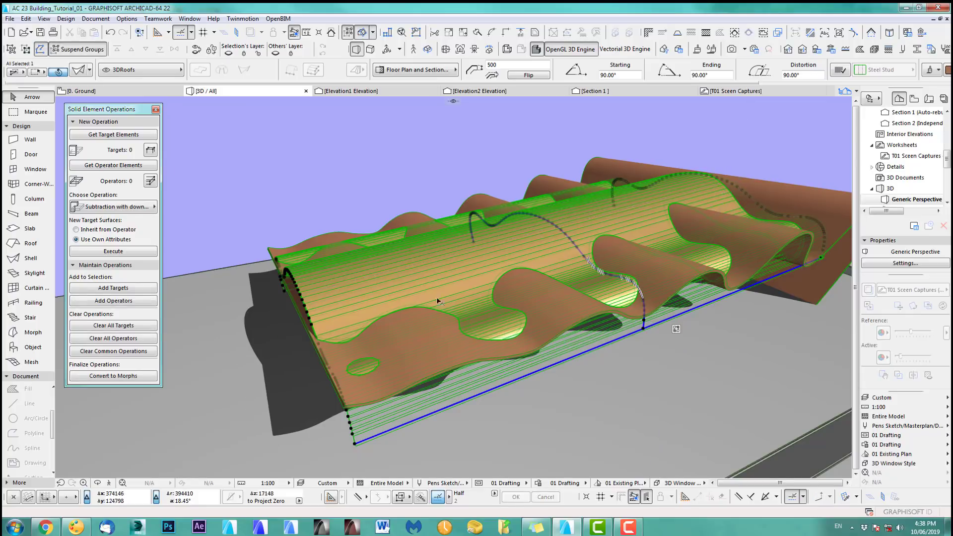
mouse_move(438, 301)
middle_down()
mouse_move(481, 264)
mouse_move(684, 217)
mouse_move(588, 218)
middle_up()
middle_drag(570, 252, 409, 324)
key(Escape)
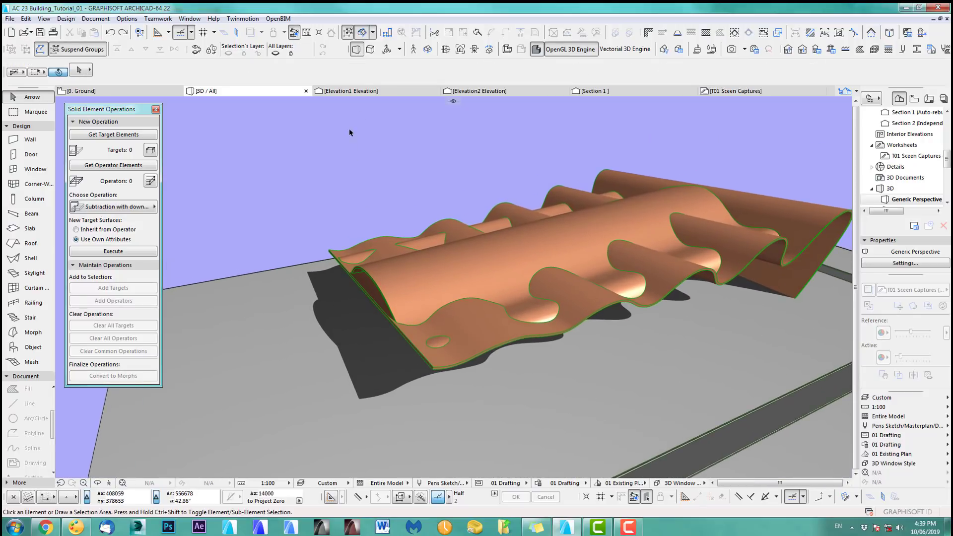
- In Elevation 1, add nodes to the left end of the wavy roof's profile so that it extends outward and curls upward
click(367, 91)
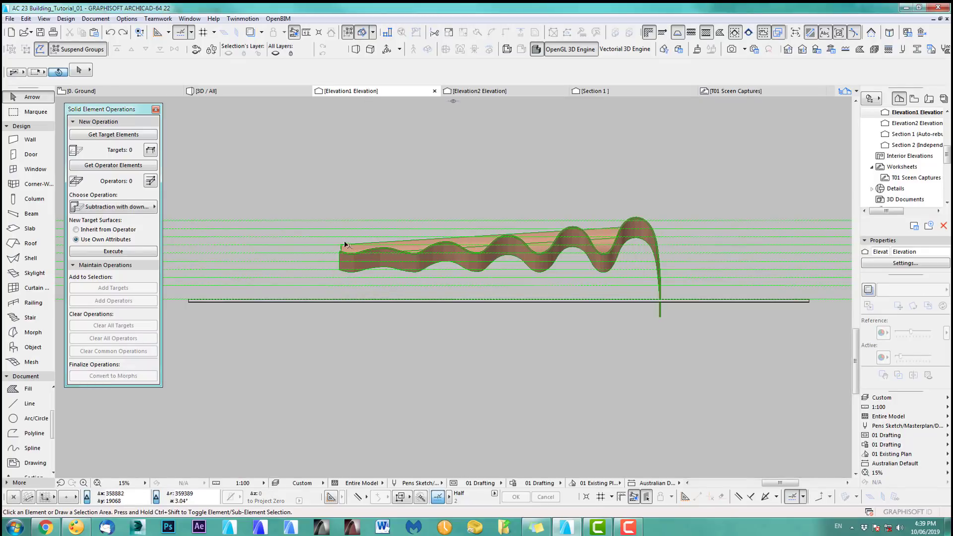
scroll(345, 245, up, 10)
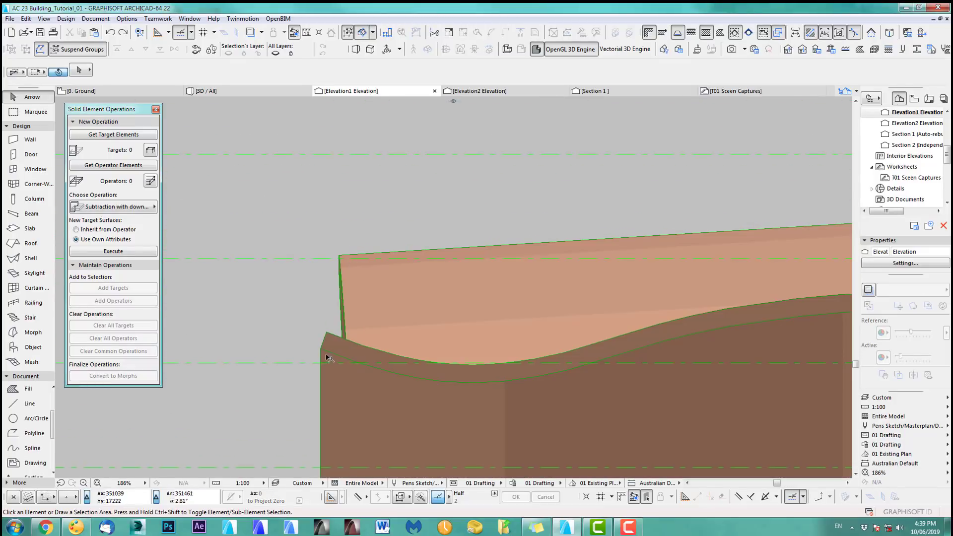
click(327, 357)
scroll(418, 366, down, 2)
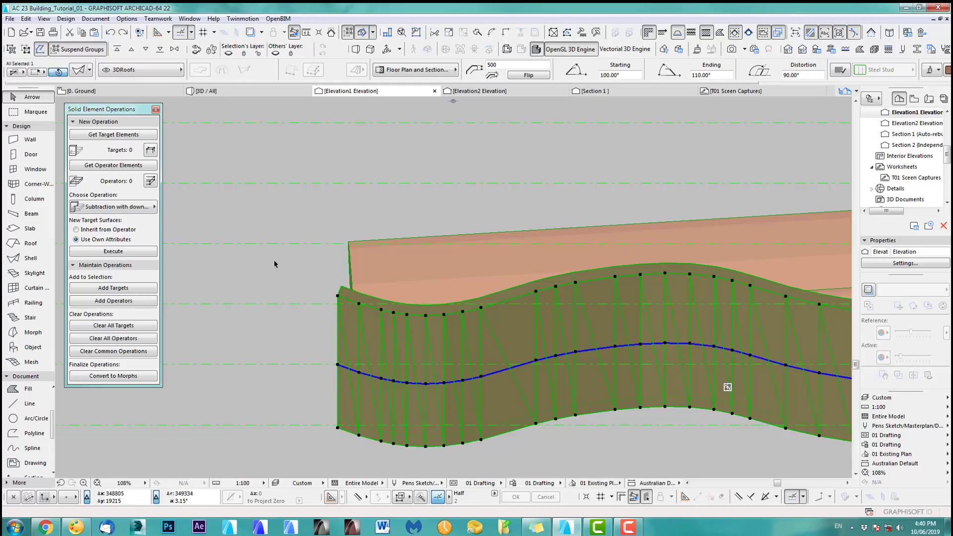
click(34, 259)
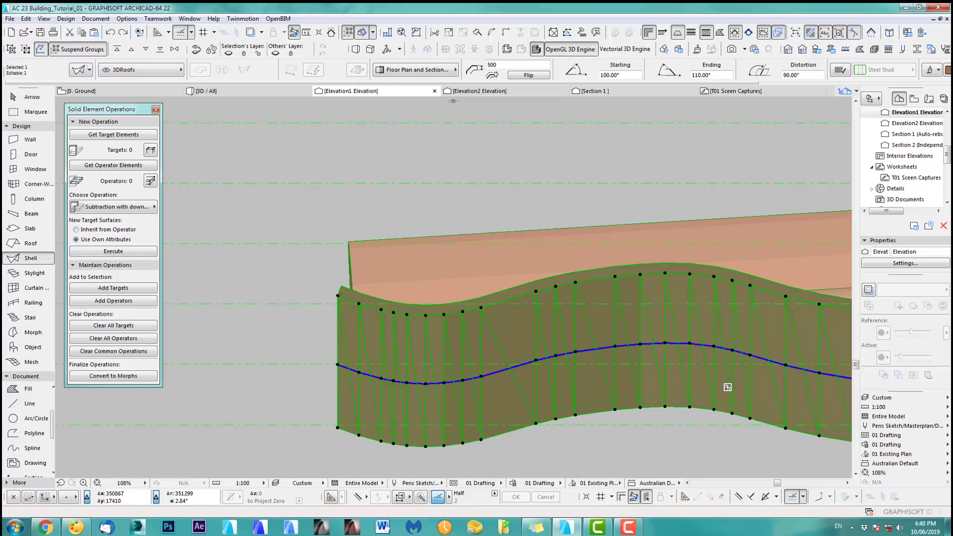
click(338, 295)
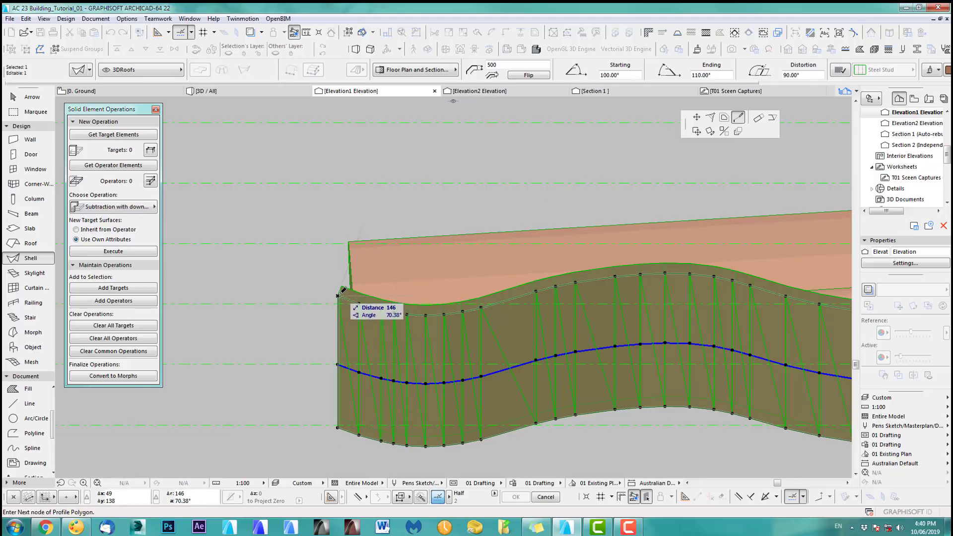
click(309, 285)
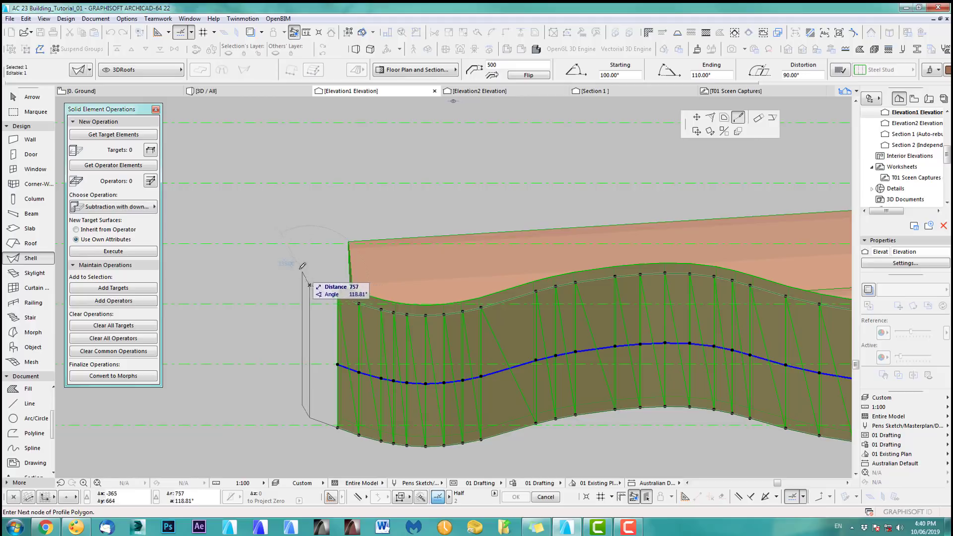
double_click(264, 221)
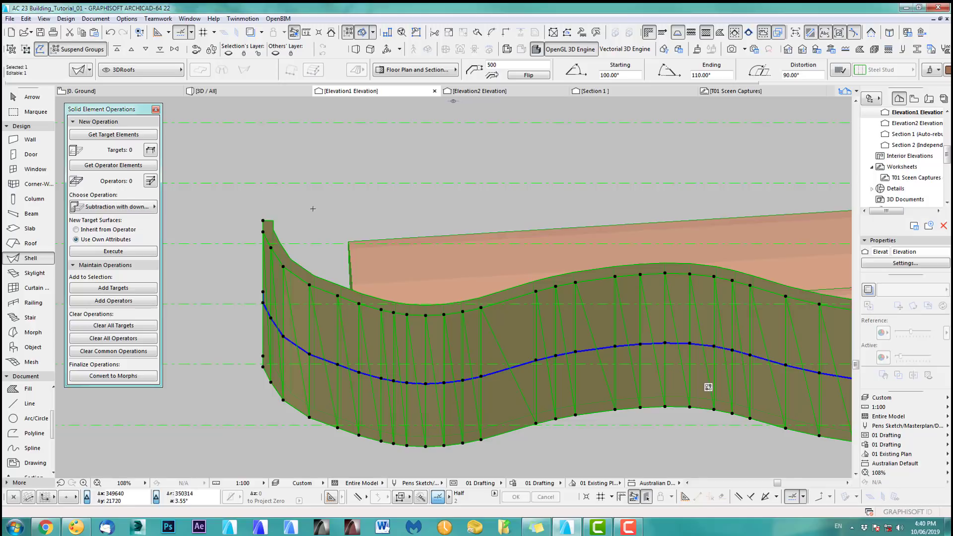
key(Escape)
key(F3)
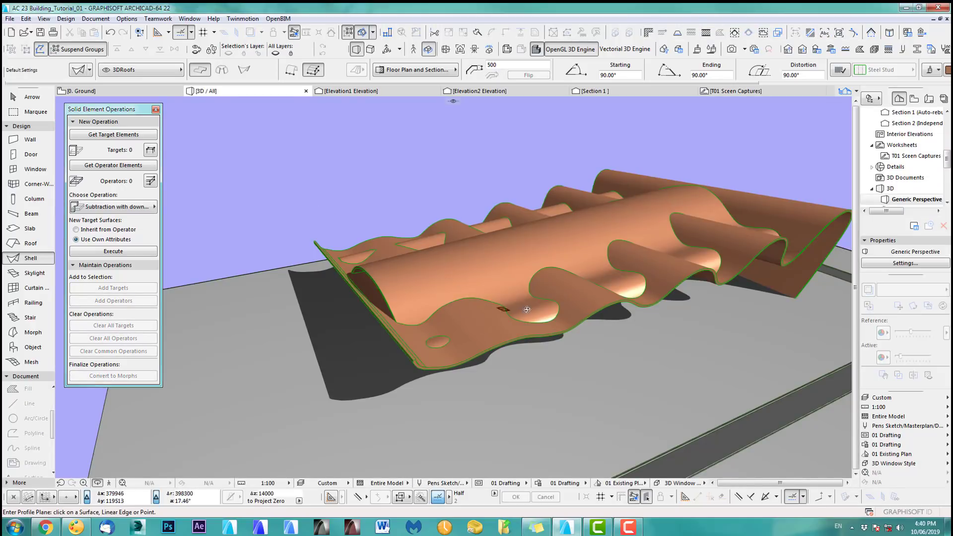
mouse_move(526, 310)
shift+middle_down()
mouse_move(418, 264)
mouse_move(439, 261)
shift+middle_up()
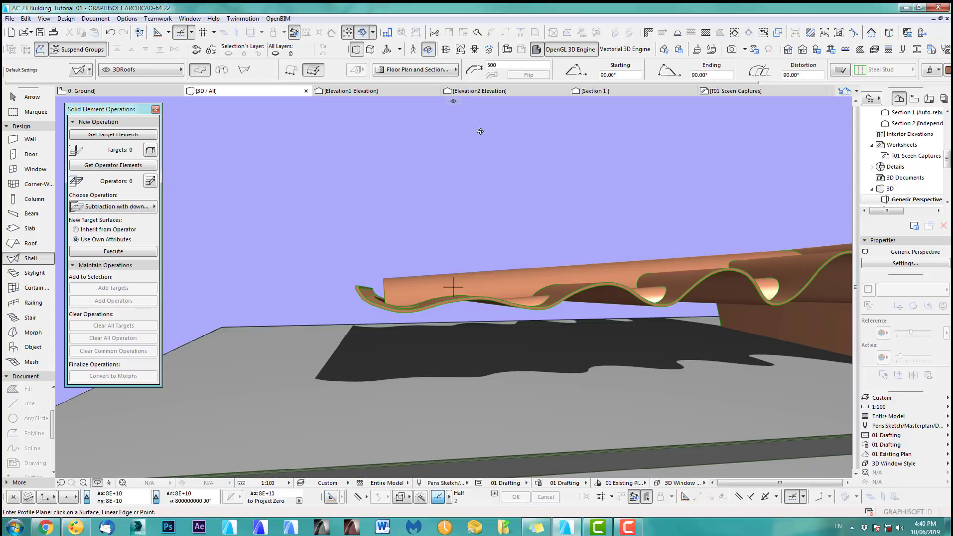
- Draw a guide line in Elevation 1 from the roof's upturned end toward the upper left and bend it into an arc
click(347, 90)
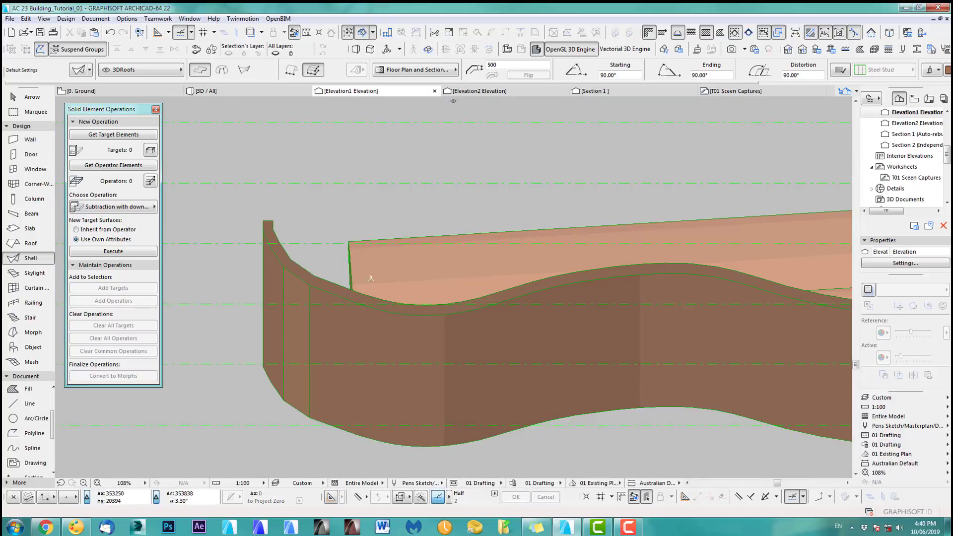
middle_drag(341, 278, 386, 291)
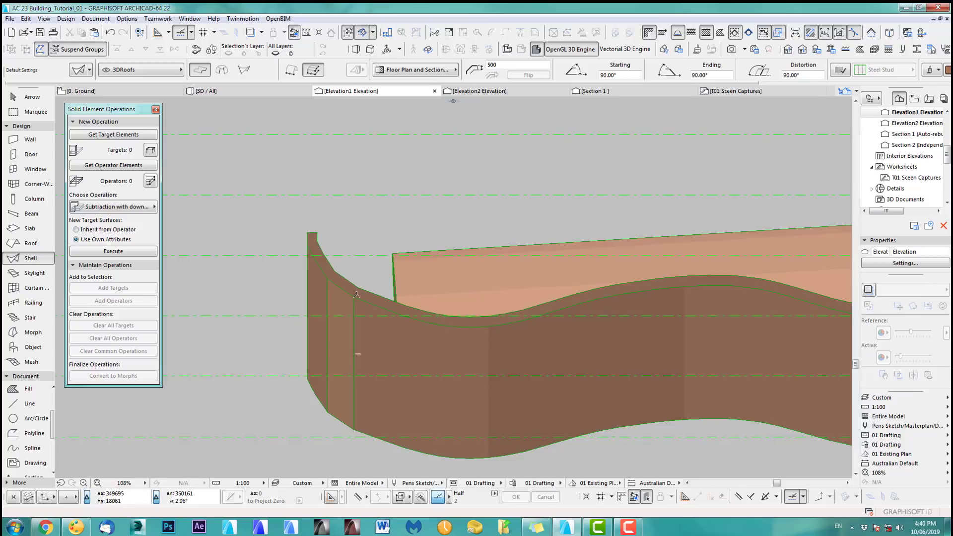
click(20, 420)
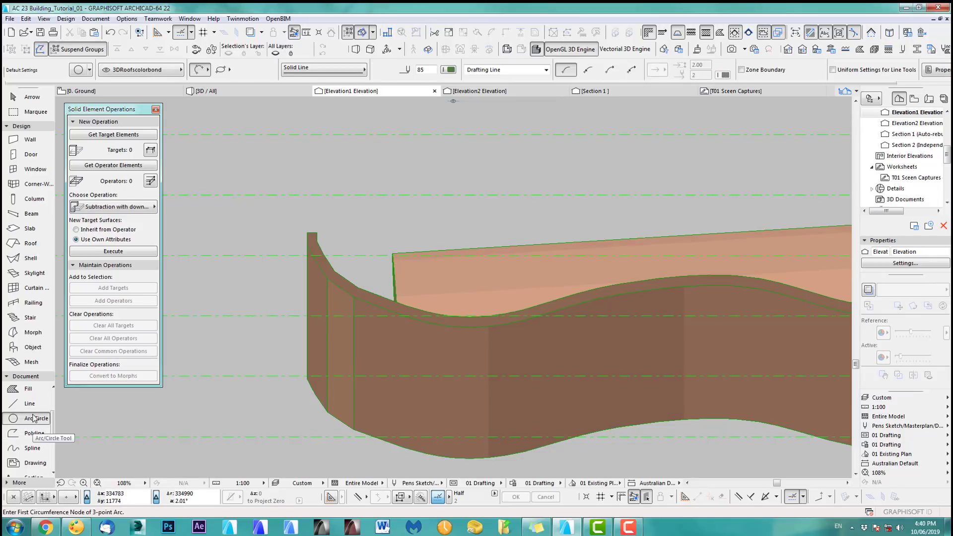
click(29, 404)
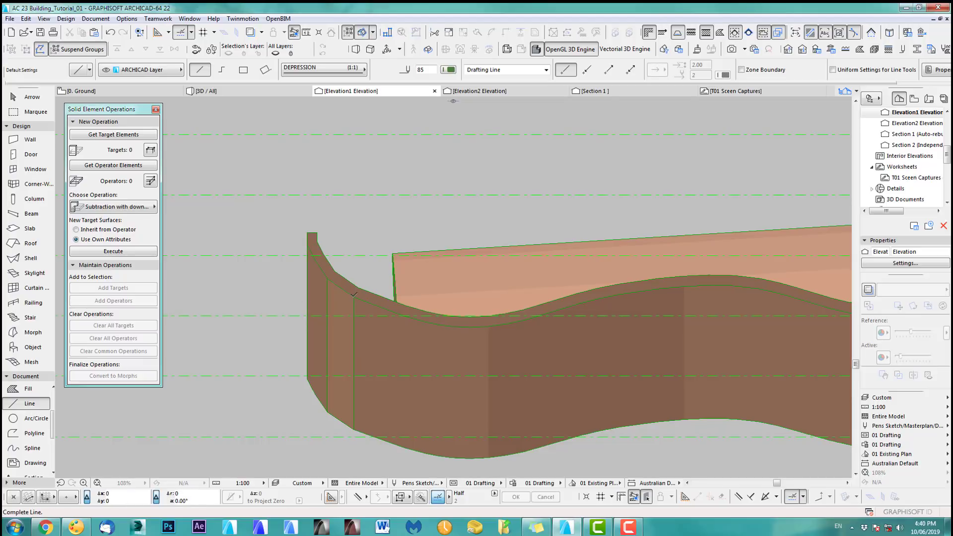
click(285, 180)
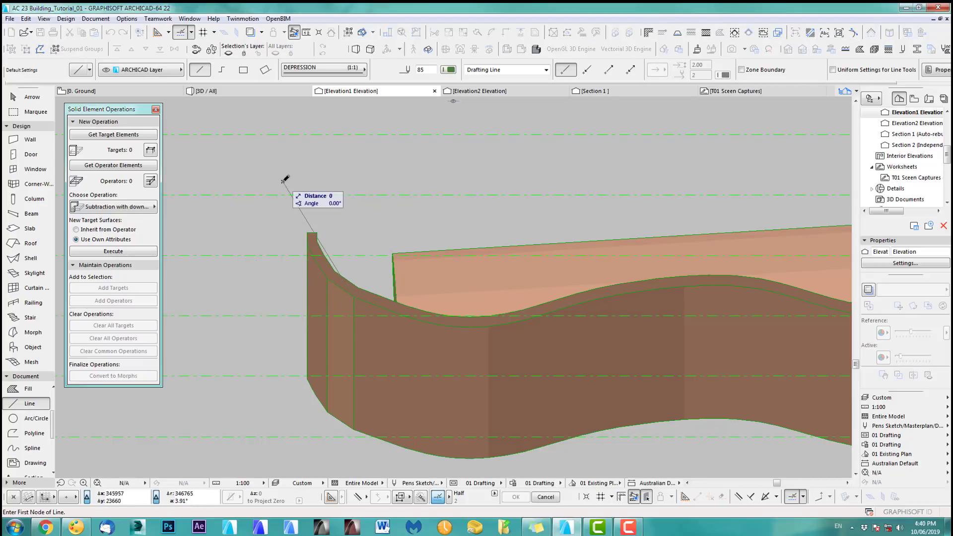
click(305, 215)
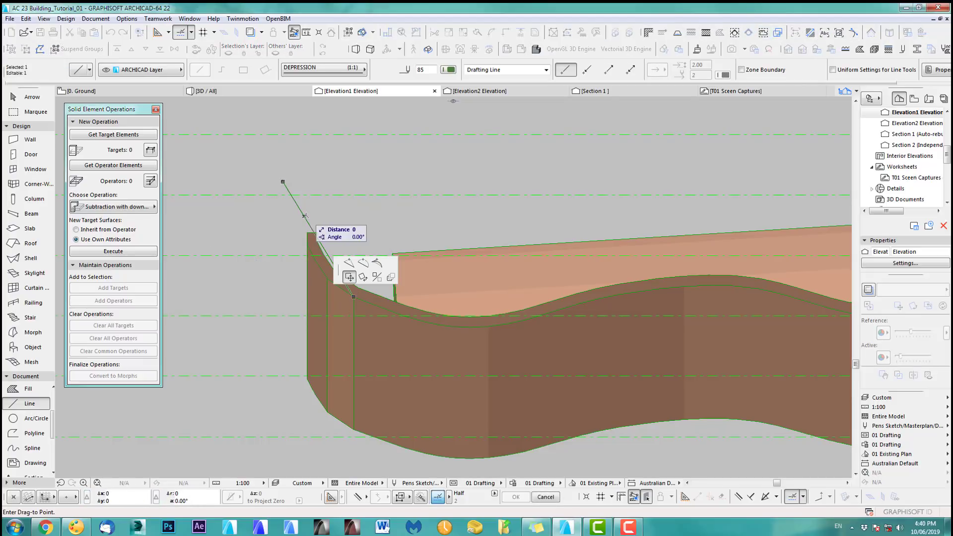
click(365, 263)
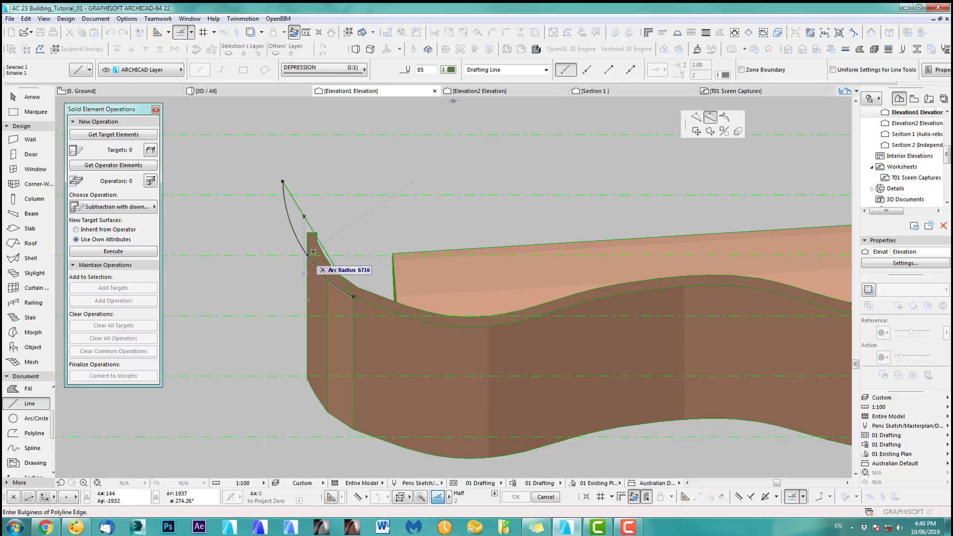
click(313, 251)
scroll(313, 233, up, 2)
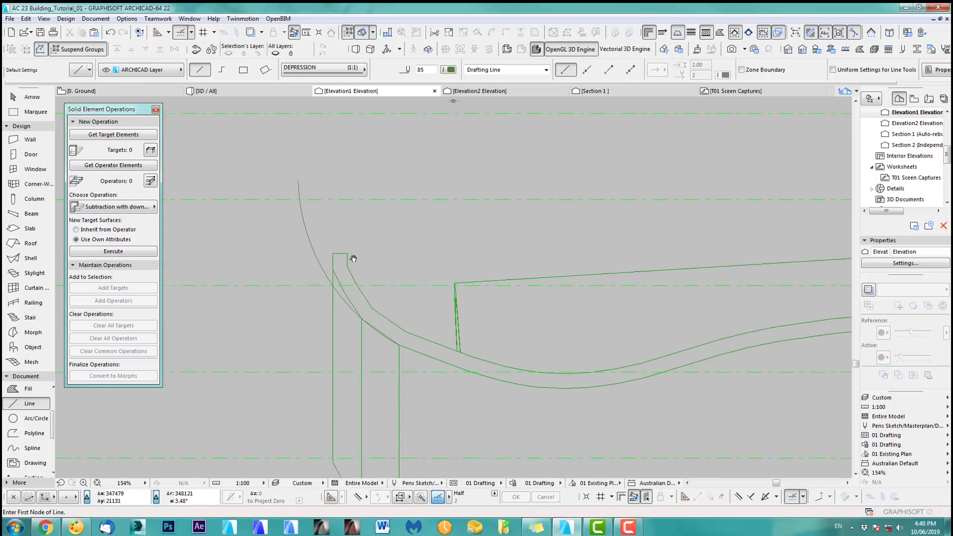
click(334, 254)
click(334, 255)
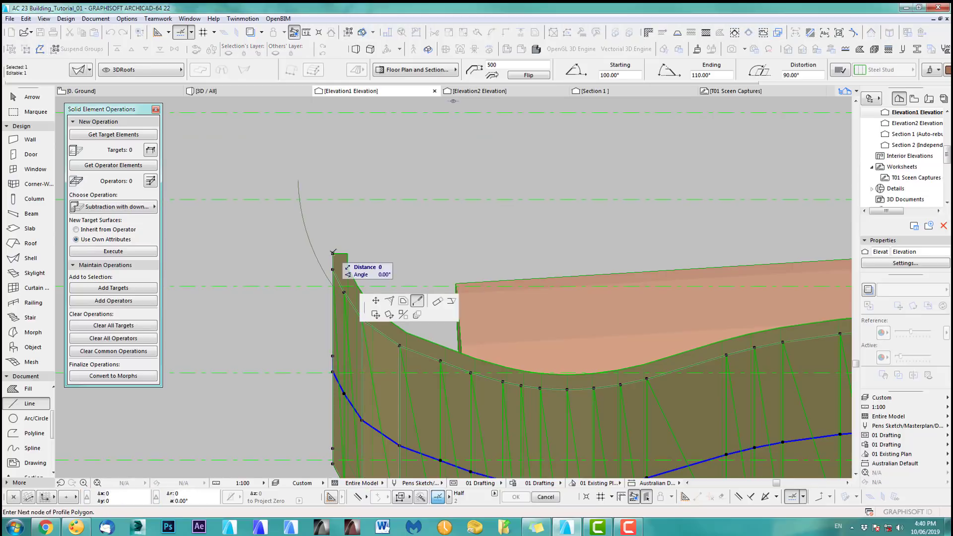
click(378, 302)
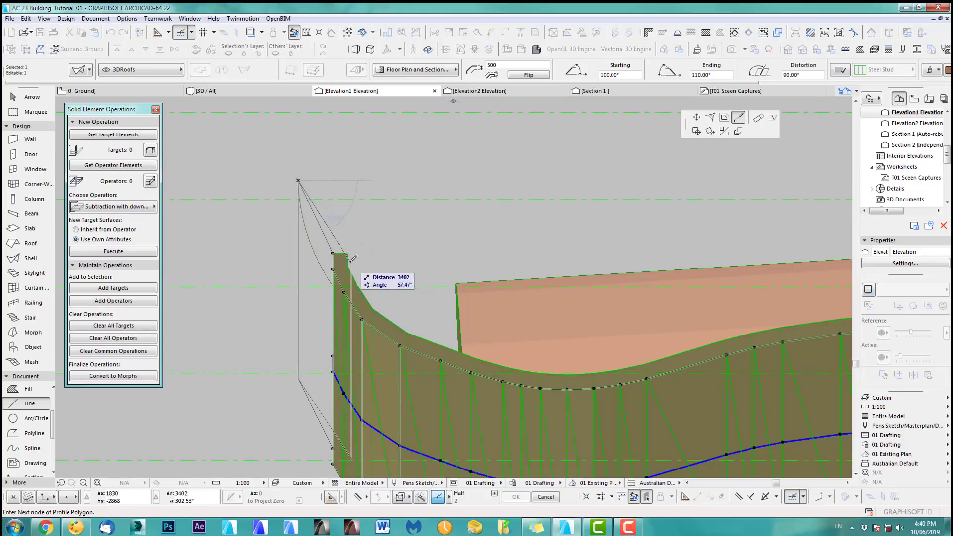
click(341, 242)
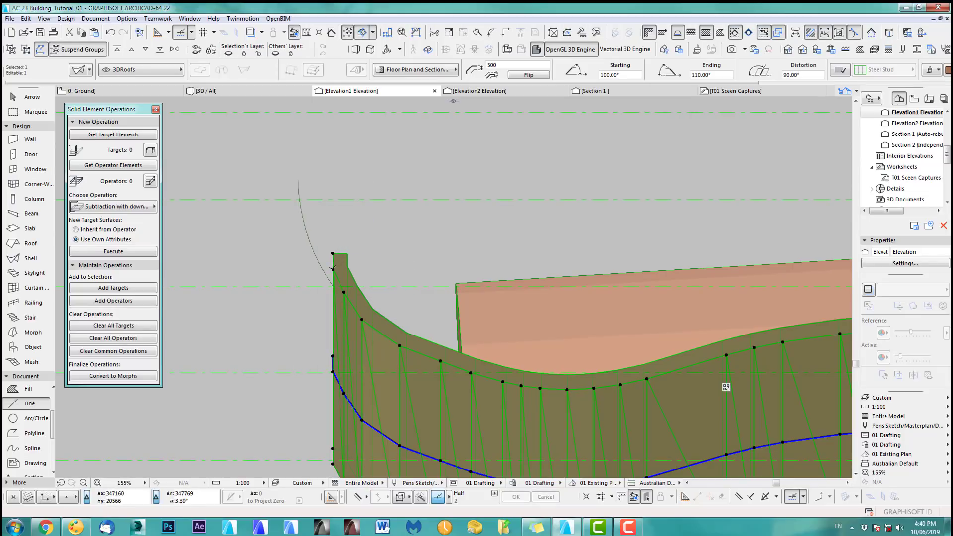
- Reposition the profile nodes at the wavy roof's upturned left end so that they follow the guide arc
click(332, 269)
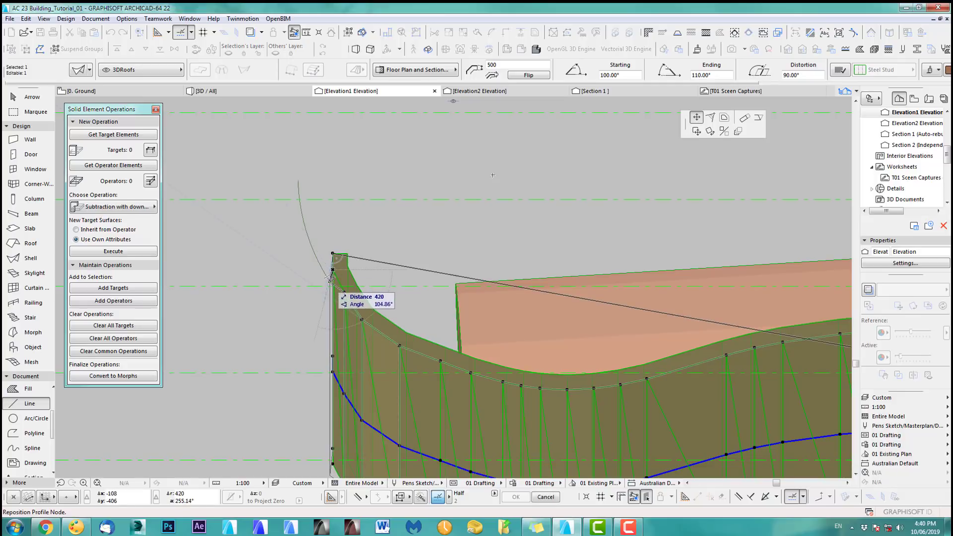
click(332, 276)
click(333, 254)
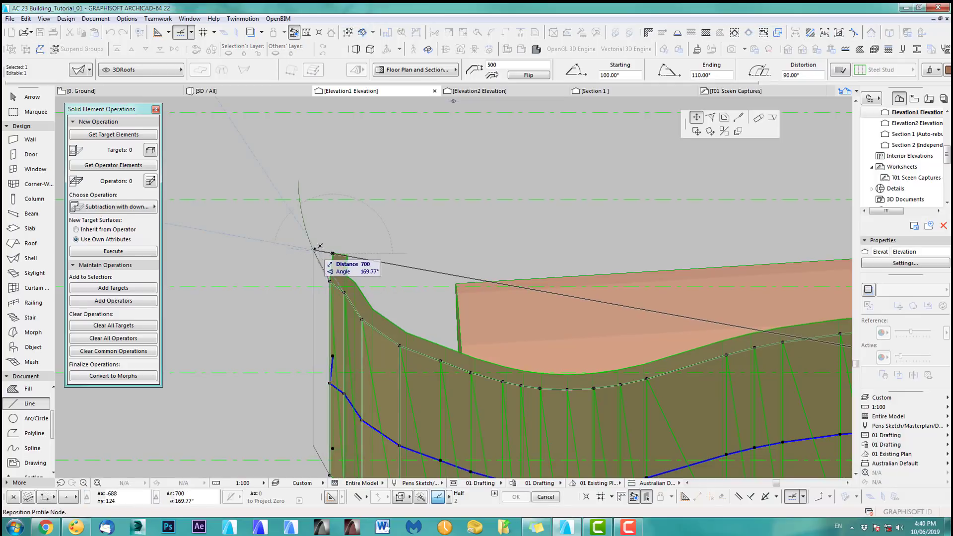
click(361, 264)
scroll(348, 291, up, 5)
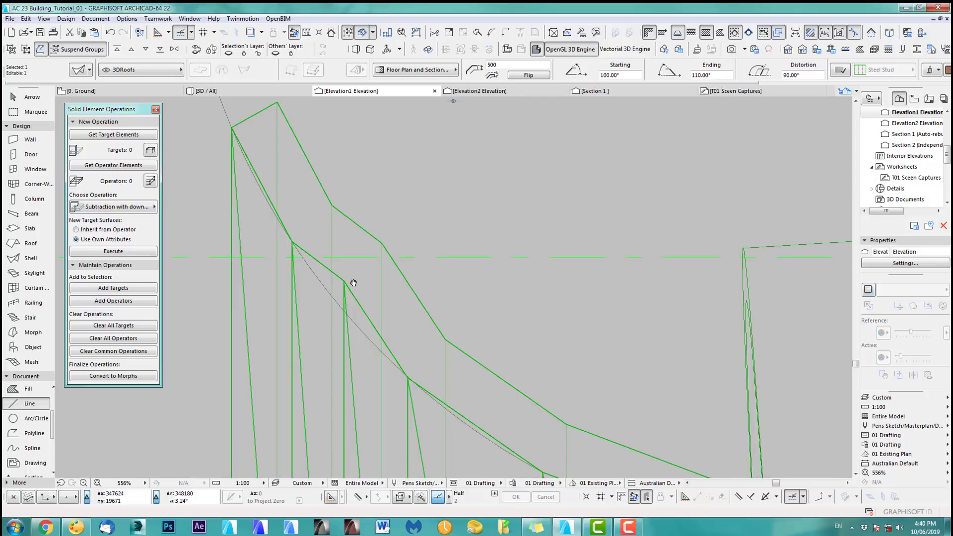
click(344, 282)
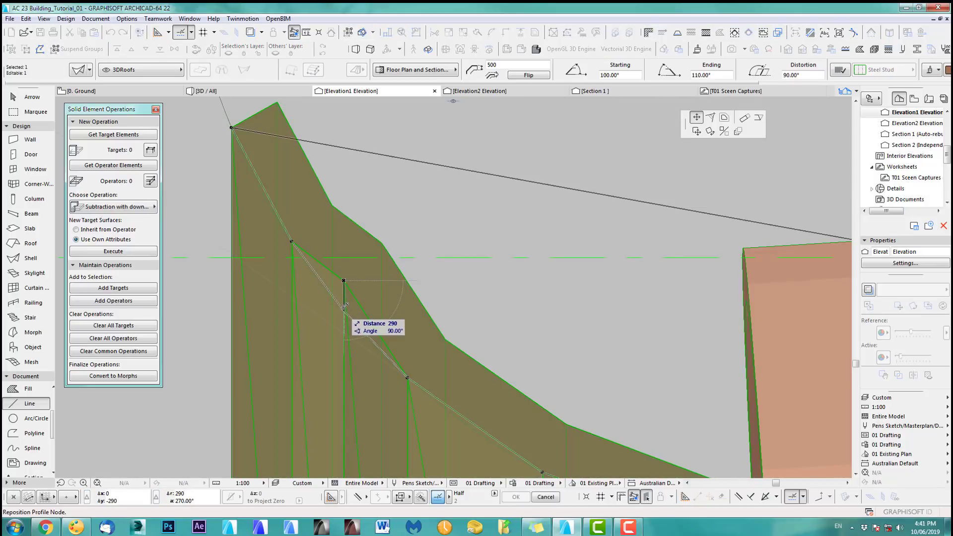
click(344, 306)
scroll(387, 370, down, 4)
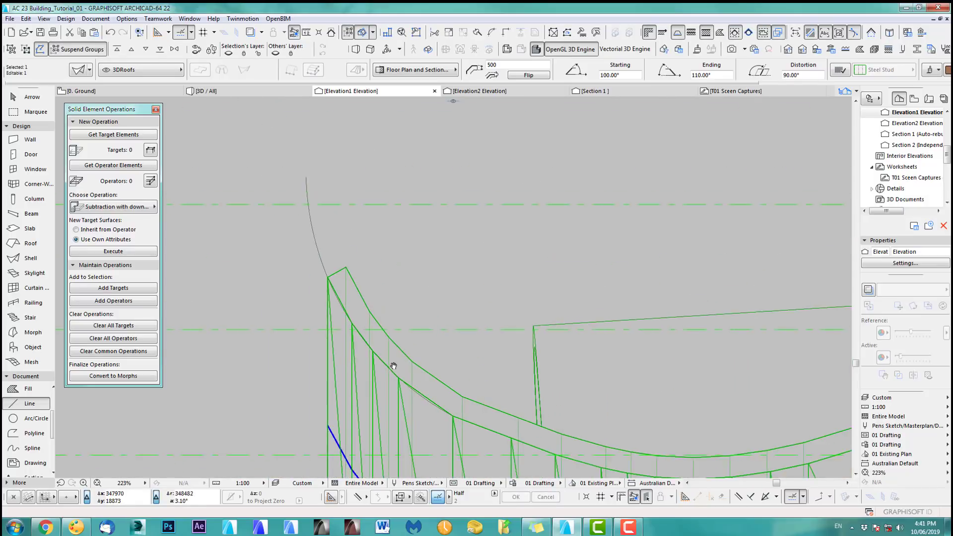
- Insert further nodes from the end of the wavy roof's profile up along the guide arc to extend the curled tip
scroll(332, 304, up, 3)
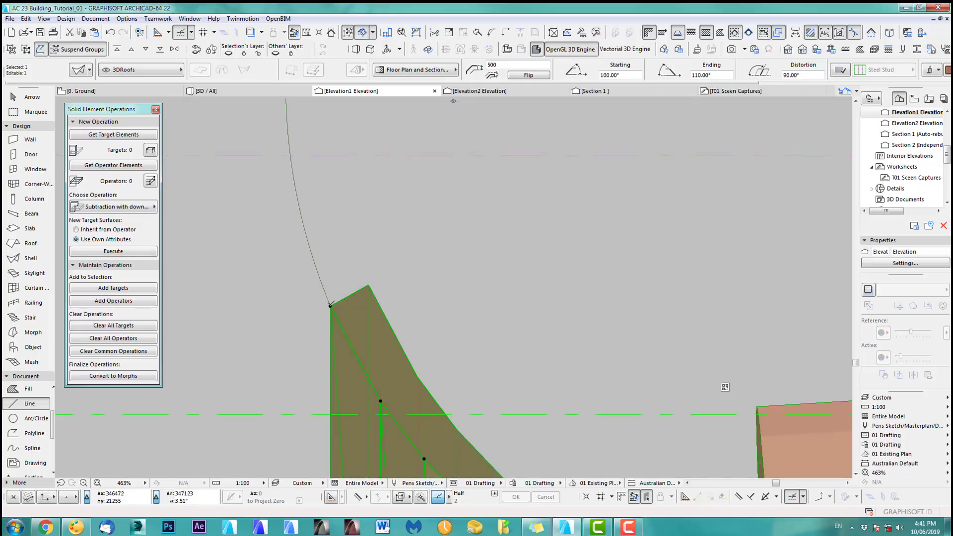
click(331, 305)
click(425, 352)
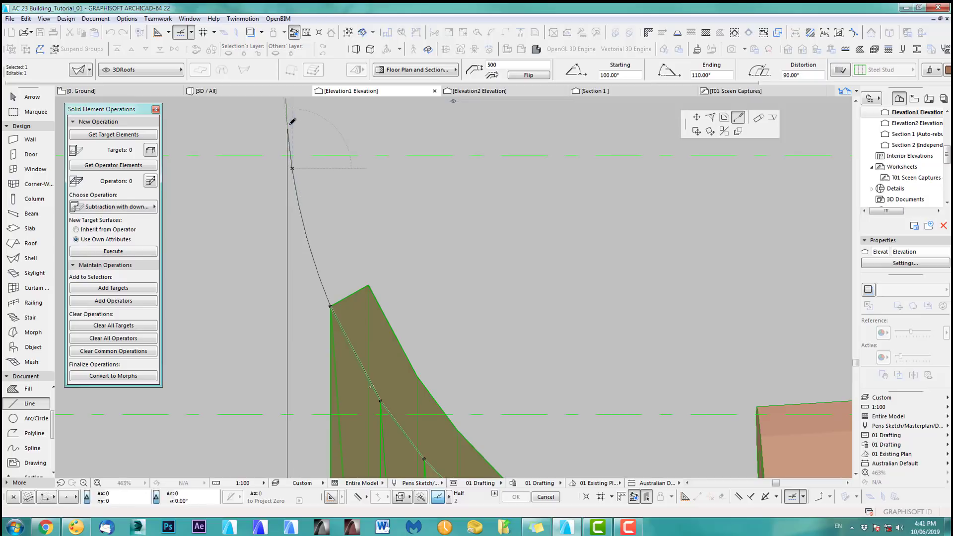
click(287, 102)
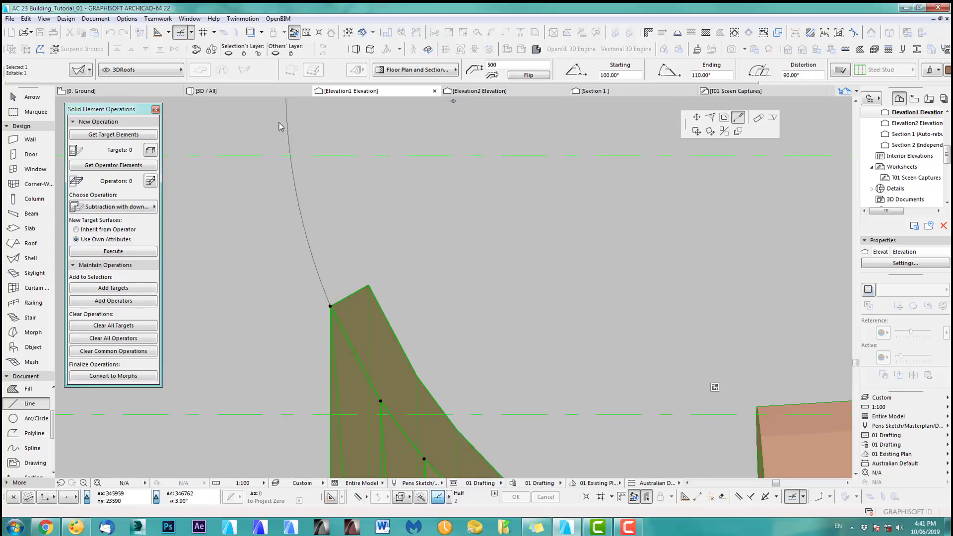
double_click(279, 123)
scroll(382, 250, down, 1)
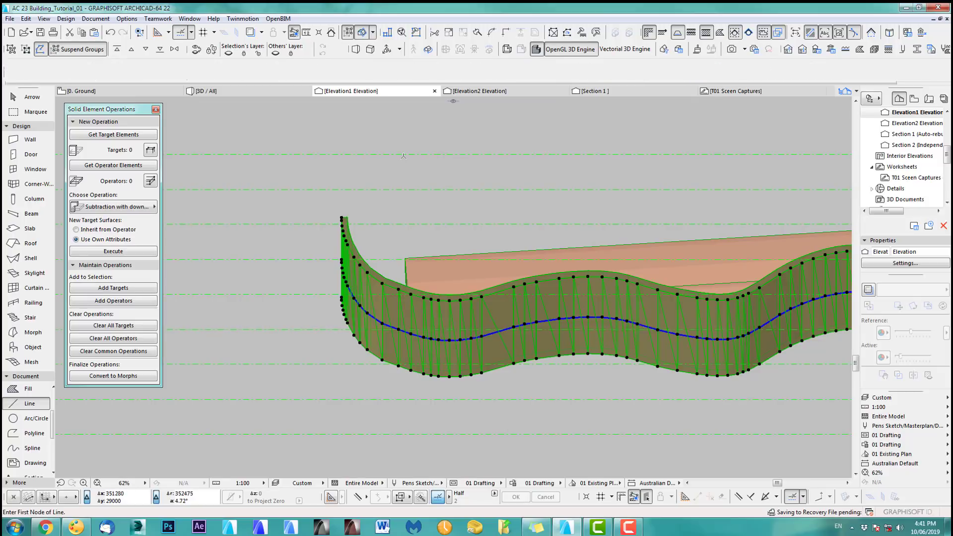
- In the 3D view, lengthen the cross-wave shell at its low front end so that it passes beyond the wavy roof's curled end
key(Escape)
key(F3)
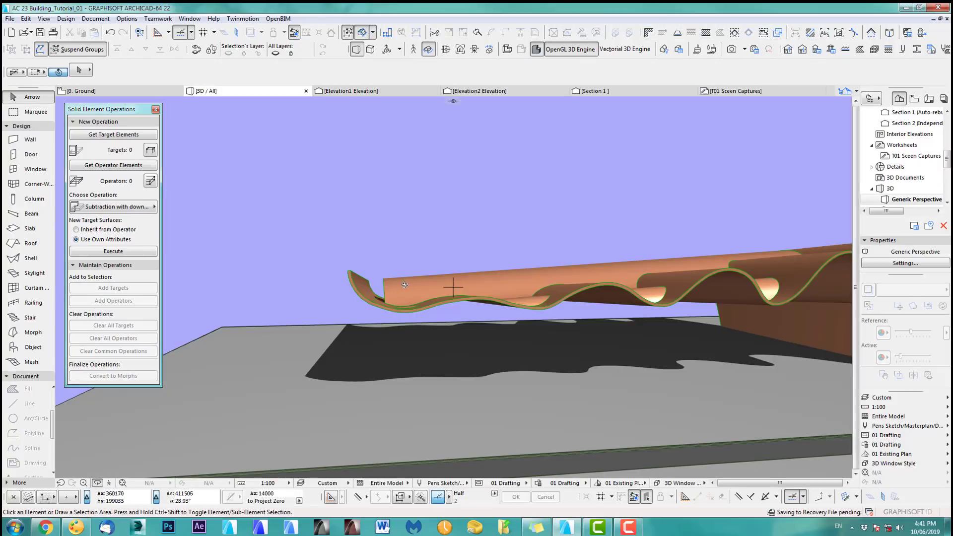
mouse_move(429, 279)
shift+middle_down()
mouse_move(459, 304)
mouse_move(361, 299)
mouse_move(417, 310)
shift+middle_up()
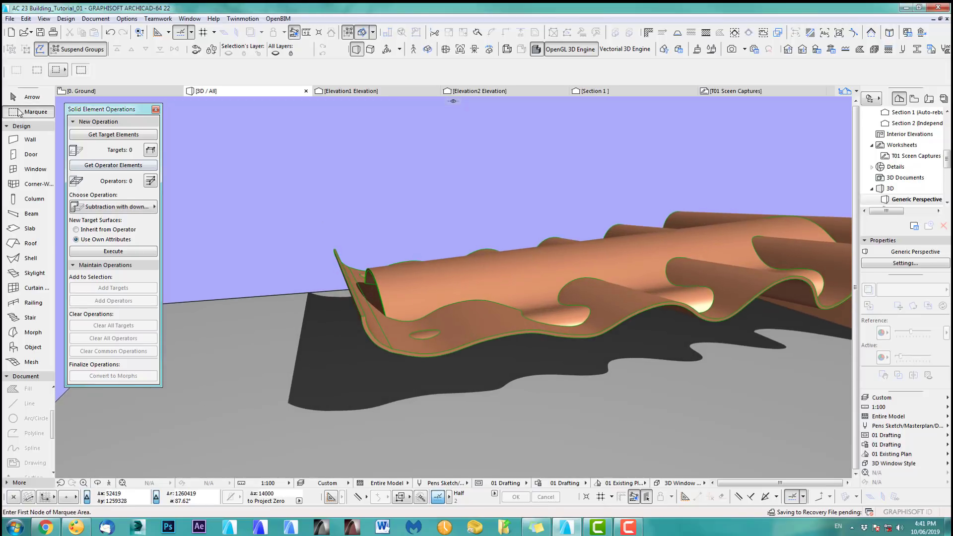
click(379, 290)
click(379, 291)
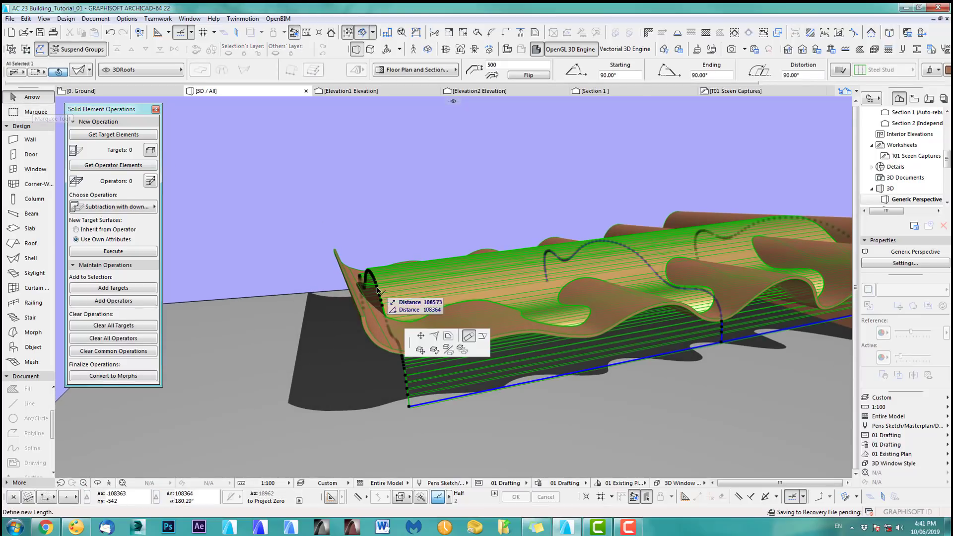
click(340, 239)
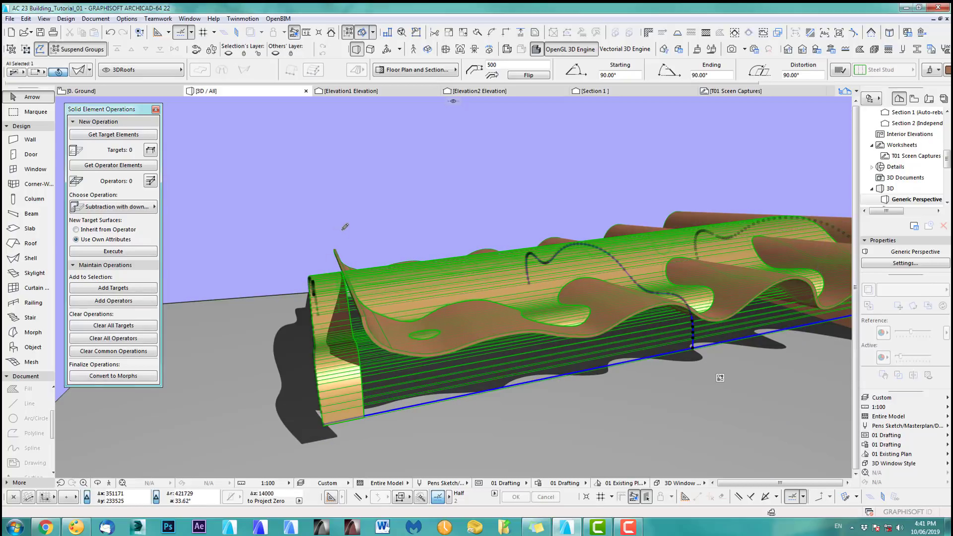
click(341, 233)
mouse_move(428, 377)
shift+middle_down()
mouse_move(398, 345)
mouse_move(417, 330)
mouse_move(402, 283)
mouse_move(389, 298)
mouse_move(410, 355)
shift+middle_up()
- In the Ground floor plan, shorten the cross-wave shell's left end back to the wavy roof's end edge
key(F2)
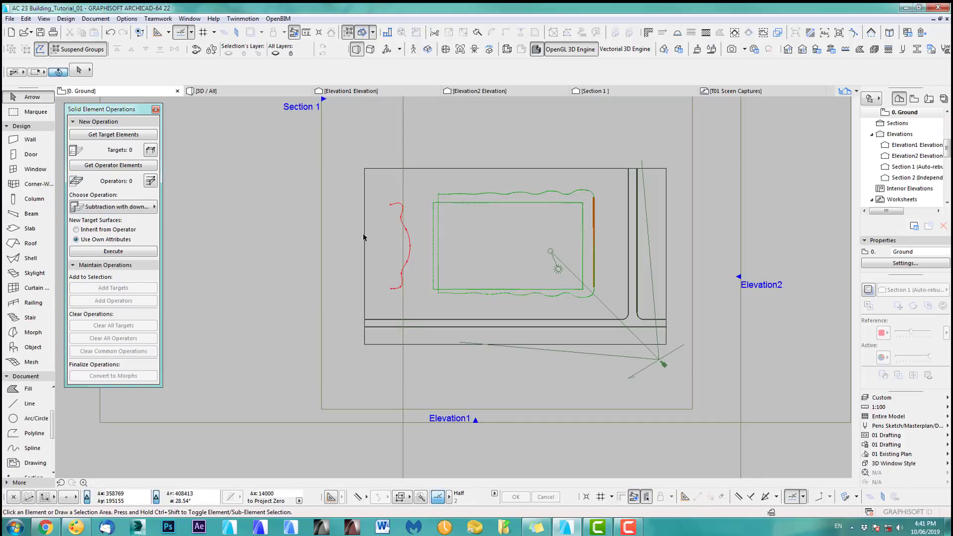
scroll(425, 208, up, 5)
click(410, 167)
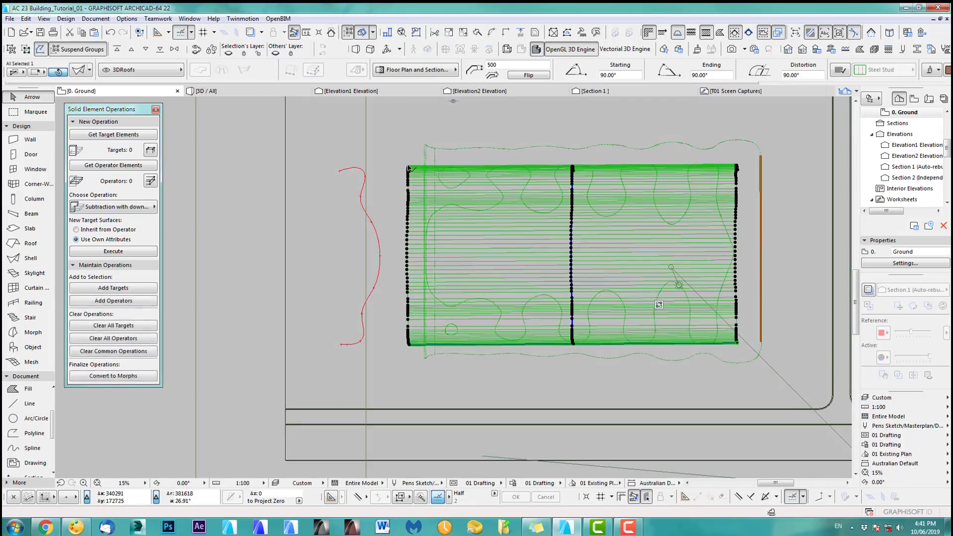
scroll(410, 167, up, 3)
click(406, 342)
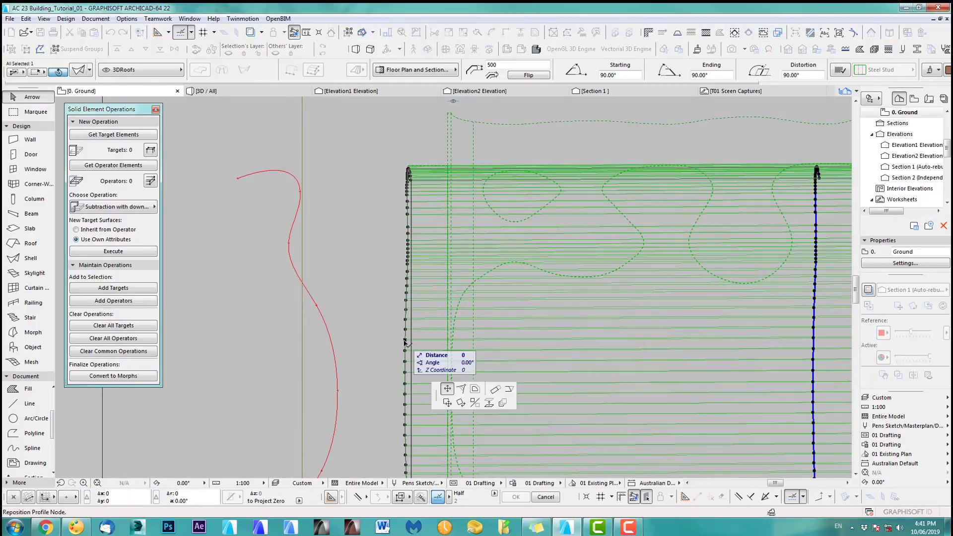
click(501, 389)
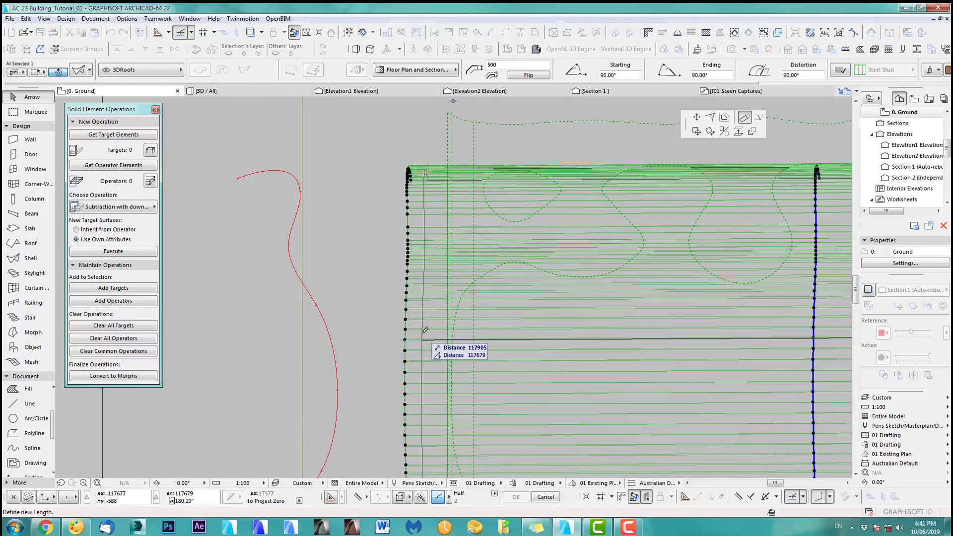
scroll(489, 351, up, 6)
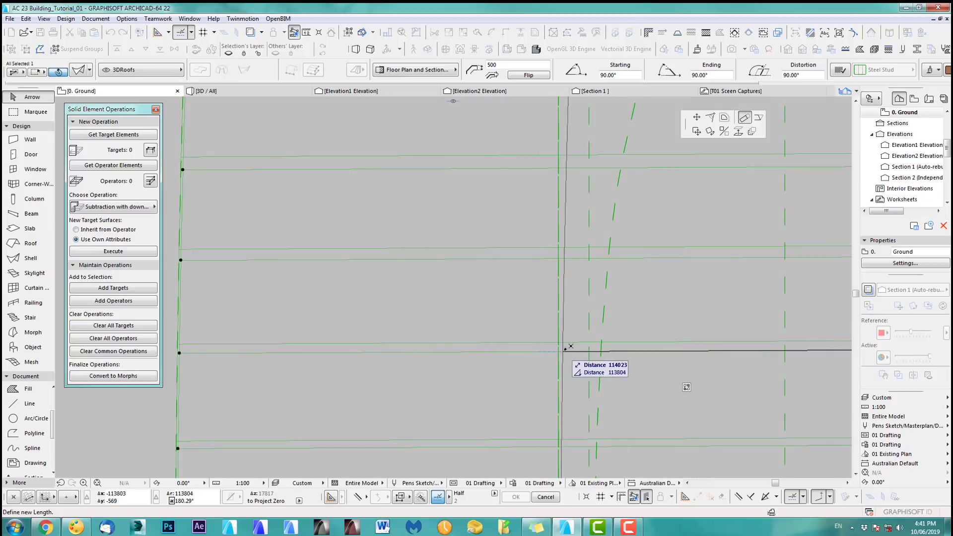
- Set the roof shell's length to about 114 m, ending at the vertical line in the ground floor plan, and deselect the shell
click(567, 347)
scroll(390, 324, down, 6)
scroll(396, 325, down, 4)
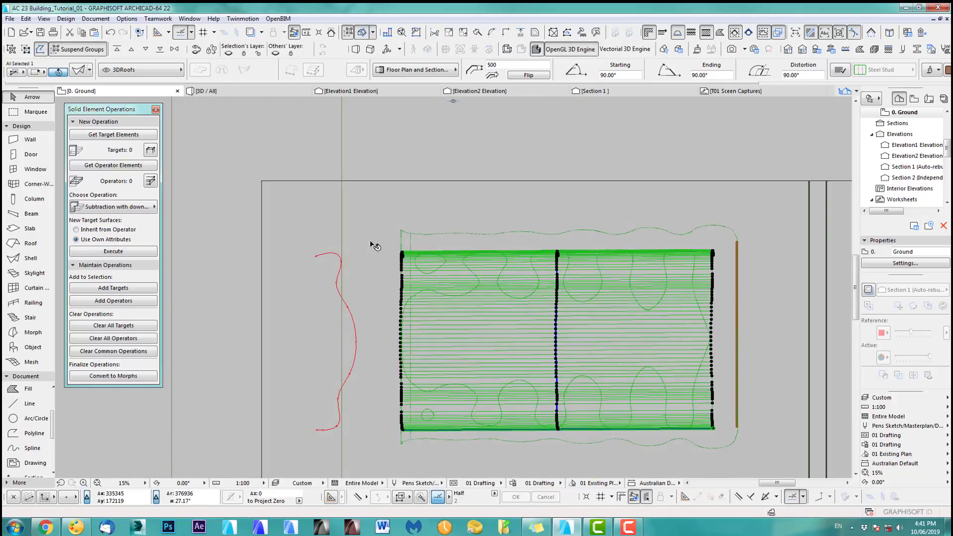
click(369, 238)
- Inspect the roof shell in 3D from several angles and review the roof profile curve in the T01 Sceen Captures worksheet
key(F3)
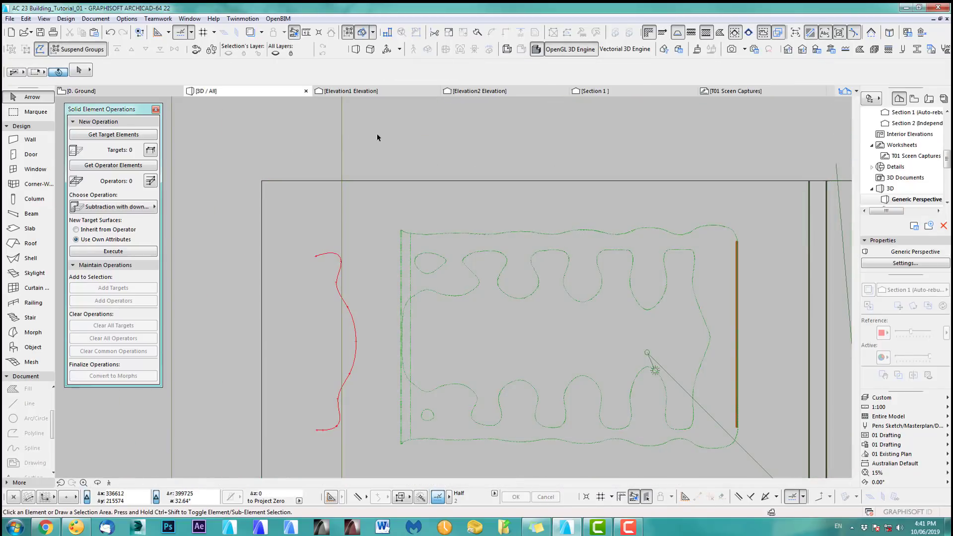
middle_drag(412, 279, 362, 295)
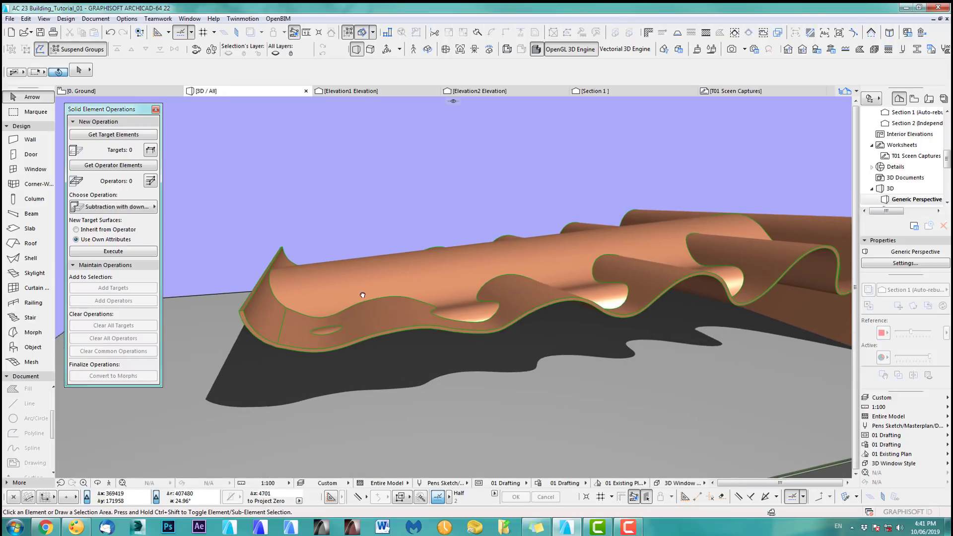
key(o)
mouse_move(414, 299)
mouse_down()
mouse_move(696, 301)
mouse_move(511, 325)
mouse_move(425, 314)
mouse_move(459, 329)
mouse_move(502, 293)
mouse_move(507, 207)
mouse_move(342, 298)
mouse_move(365, 349)
mouse_move(461, 310)
mouse_up()
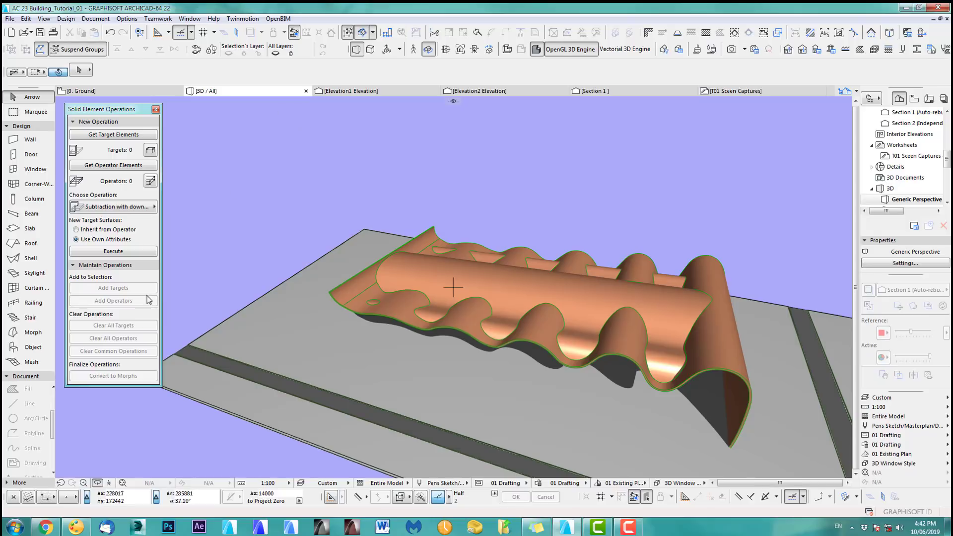
shift+middle_drag(453, 287, 498, 305)
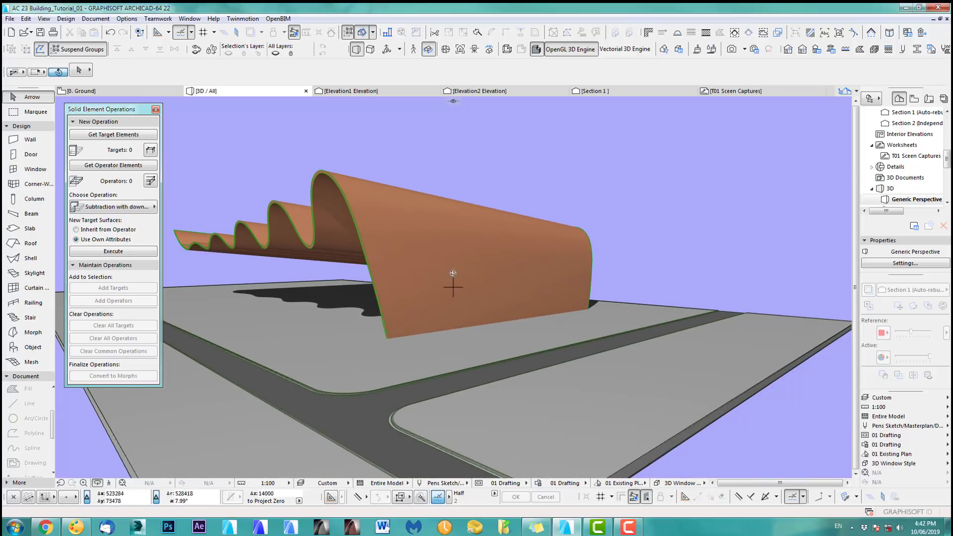
drag(947, 159, 948, 162)
double_click(930, 146)
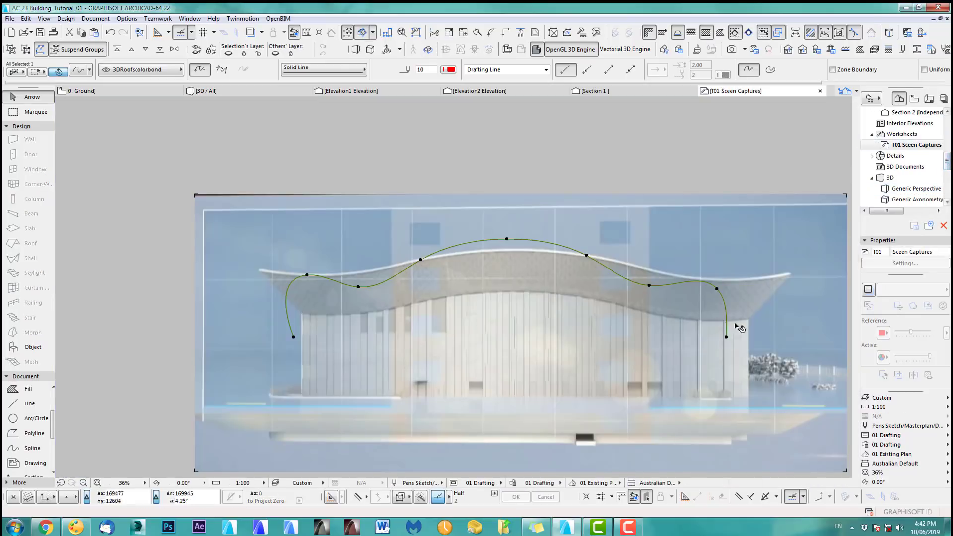
scroll(736, 324, down, 4)
middle_drag(717, 318, 713, 317)
middle_drag(353, 302, 356, 302)
scroll(516, 309, up, 6)
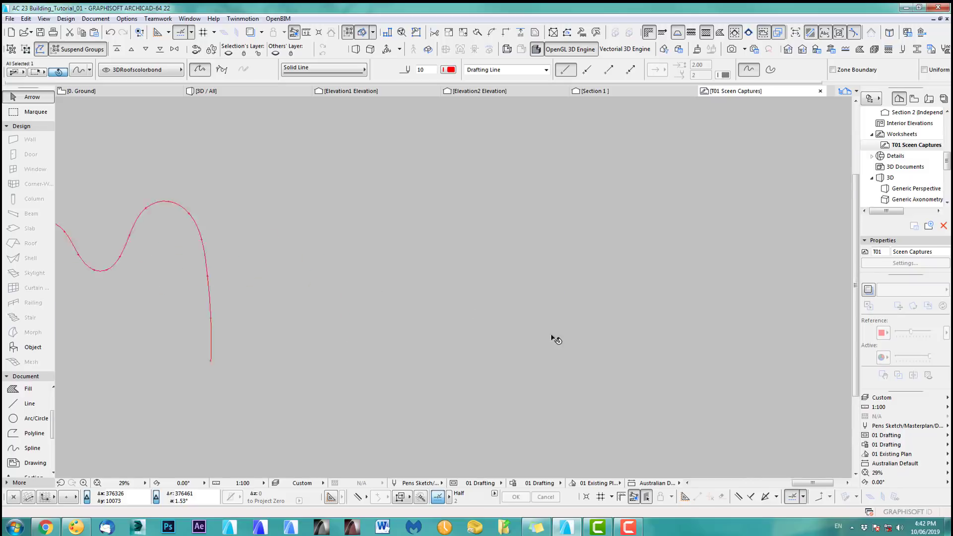
middle_drag(549, 340, 421, 365)
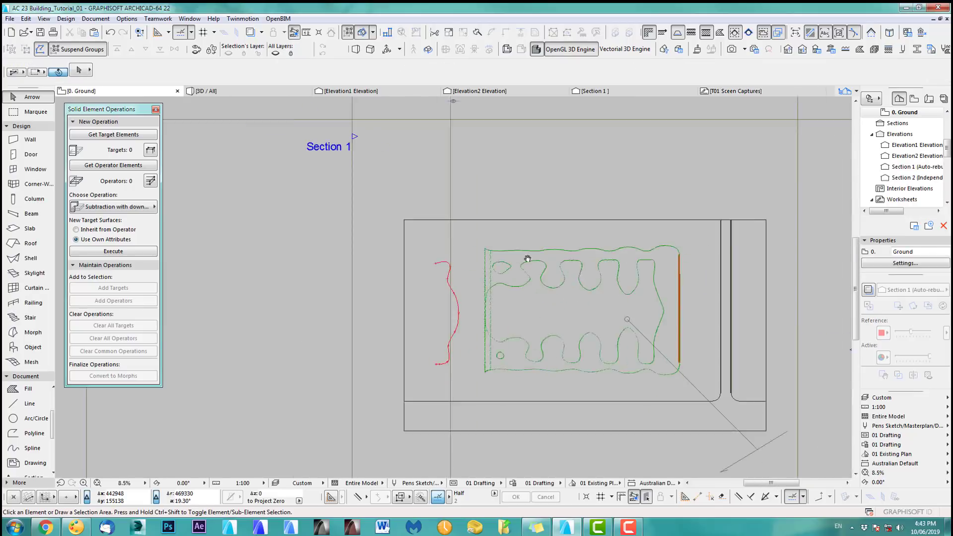
- In the Elevation2 view, start a three-point arc on the ground line just inside the shell's left base corner
middle_drag(528, 258, 497, 258)
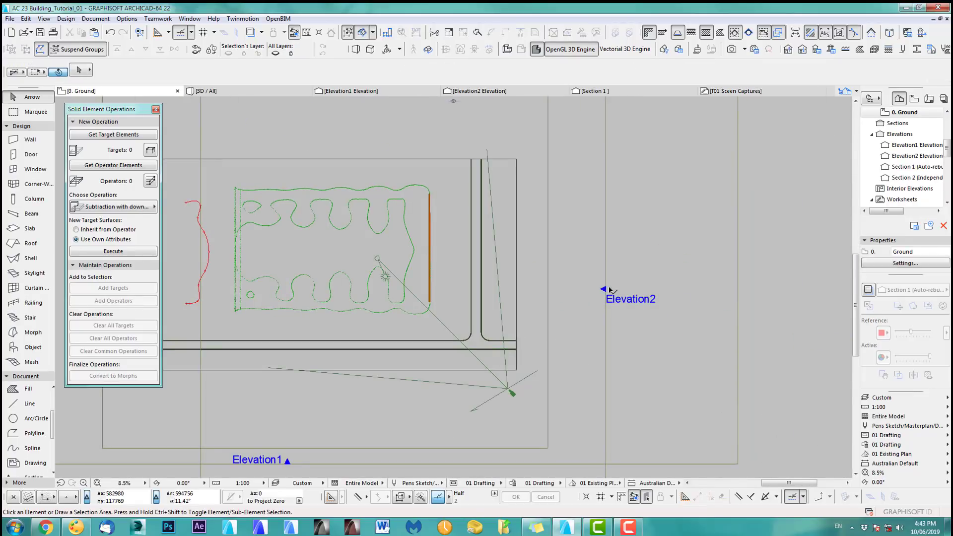
click(507, 94)
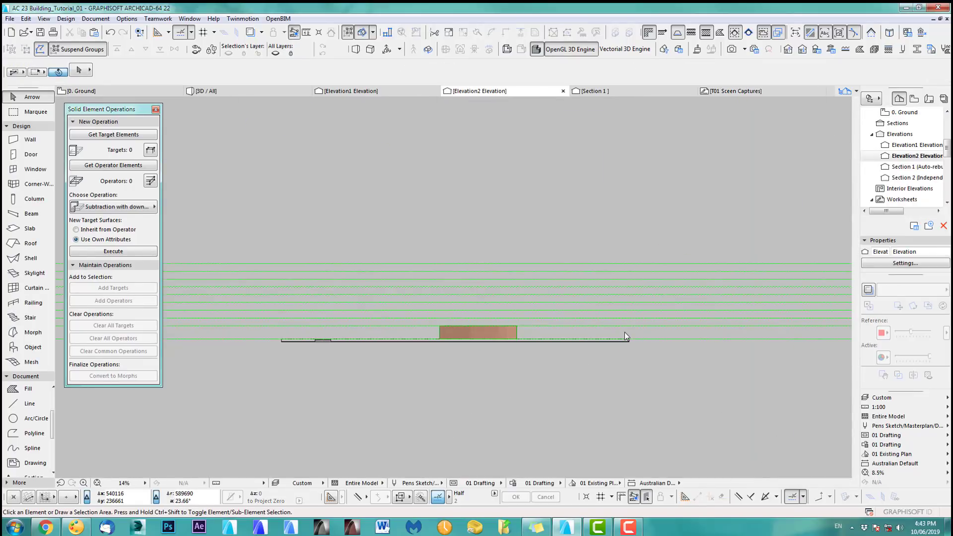
scroll(489, 340, up, 5)
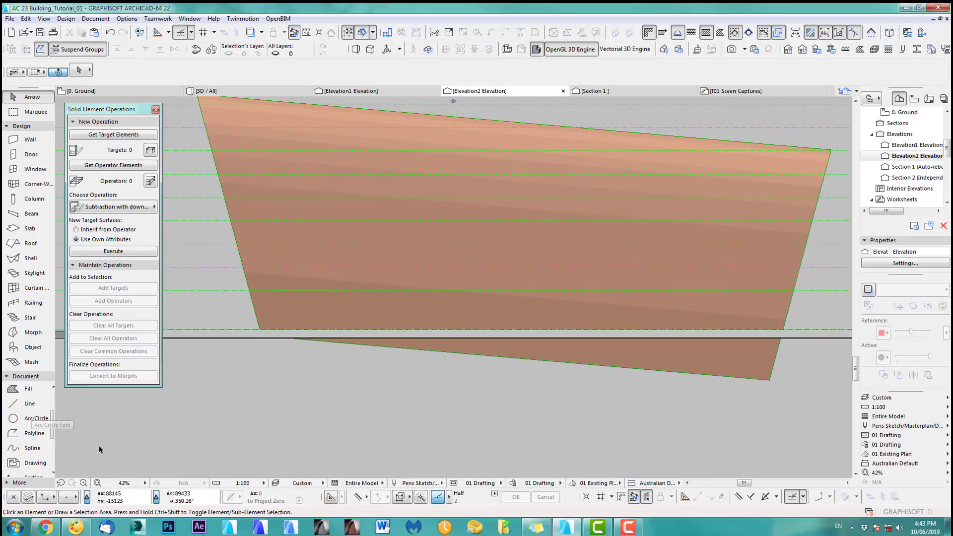
click(28, 420)
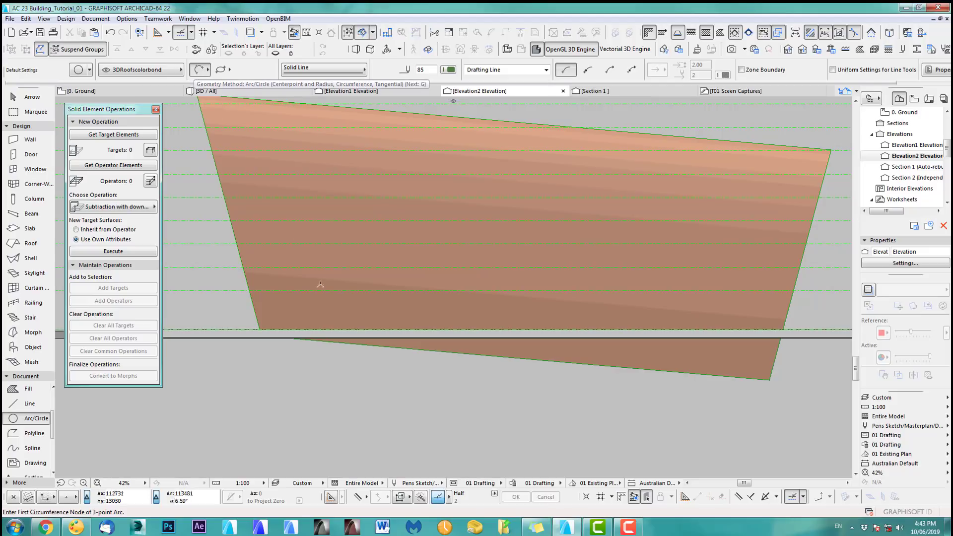
scroll(253, 344, up, 10)
middle_drag(294, 320, 309, 314)
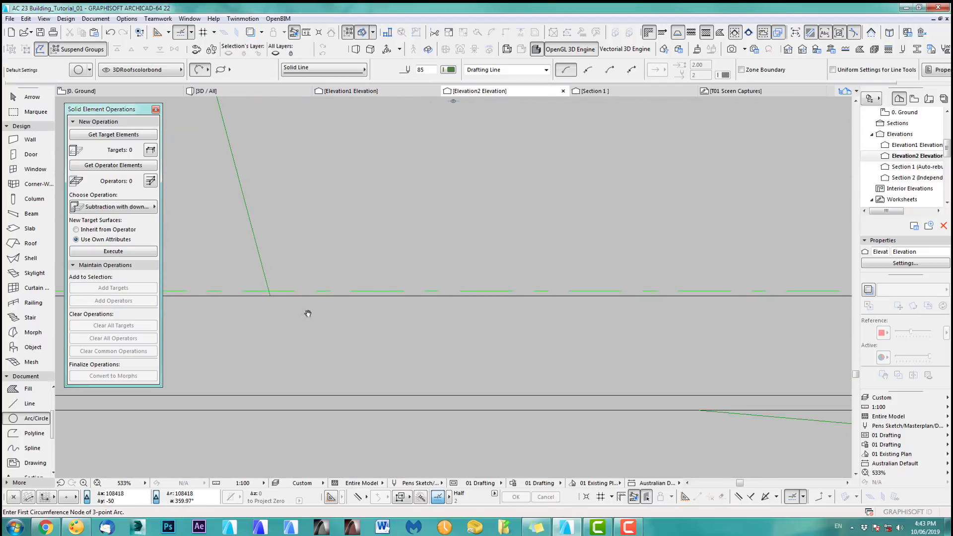
click(415, 296)
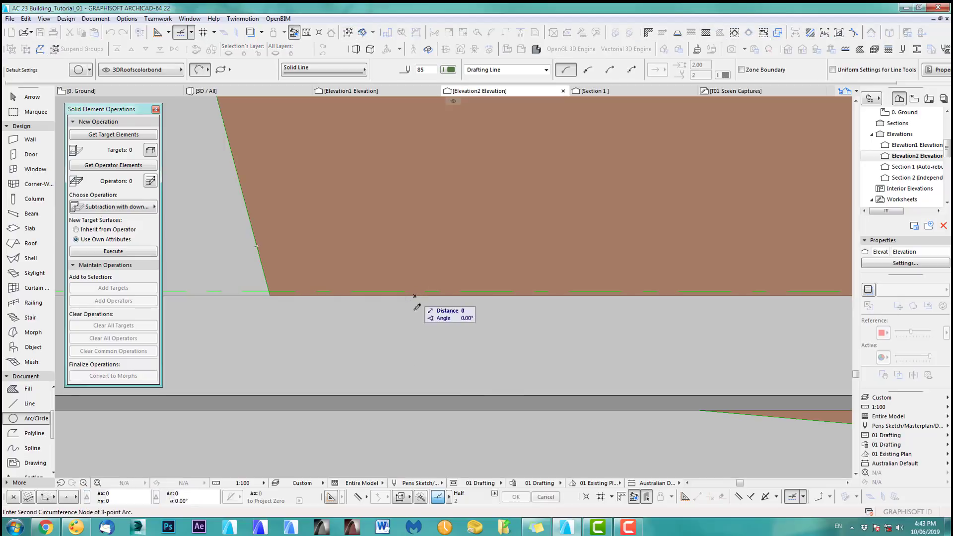
- Place the arc's second point on the ground line just inside the shell's right base corner
scroll(469, 365, down, 6)
middle_drag(550, 325, 214, 319)
scroll(735, 318, down, 3)
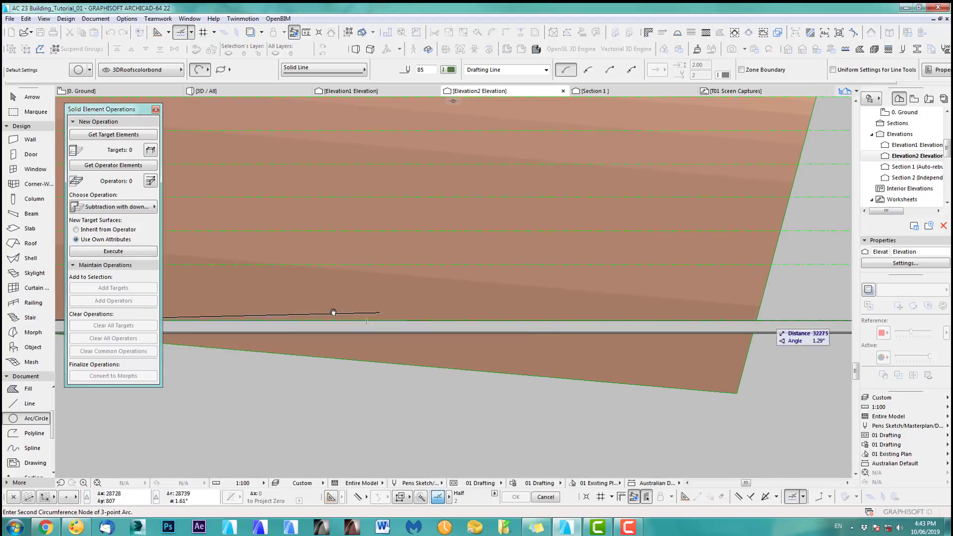
scroll(763, 318, down, 3)
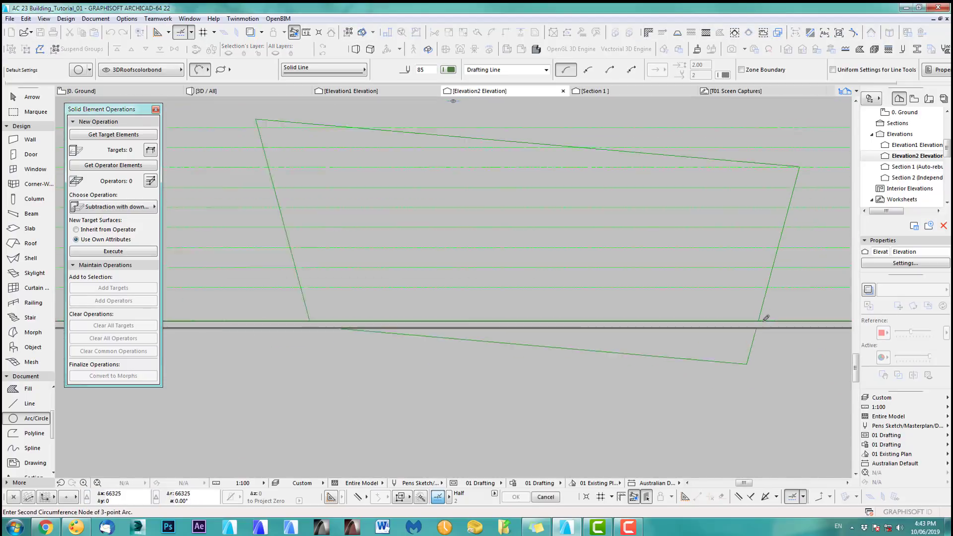
scroll(762, 319, up, 5)
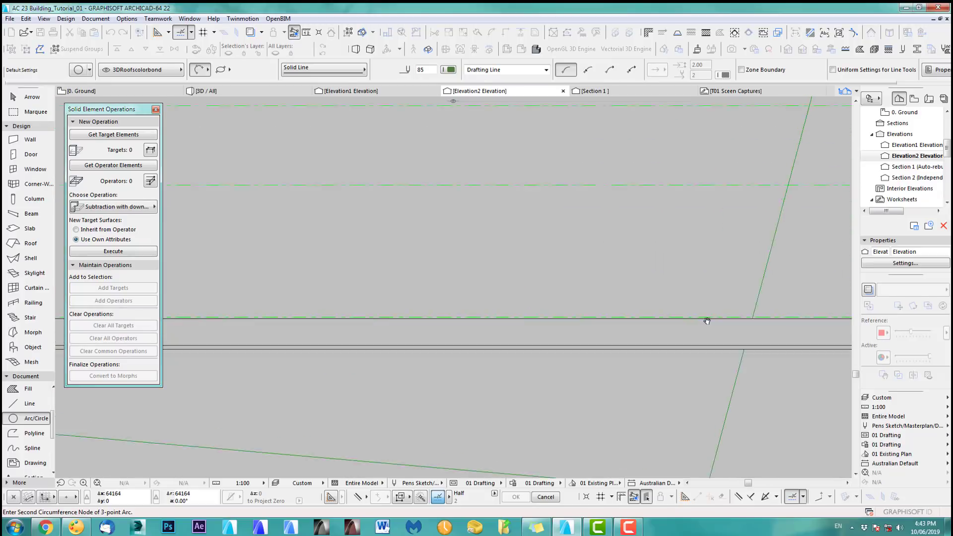
scroll(720, 318, up, 2)
click(719, 318)
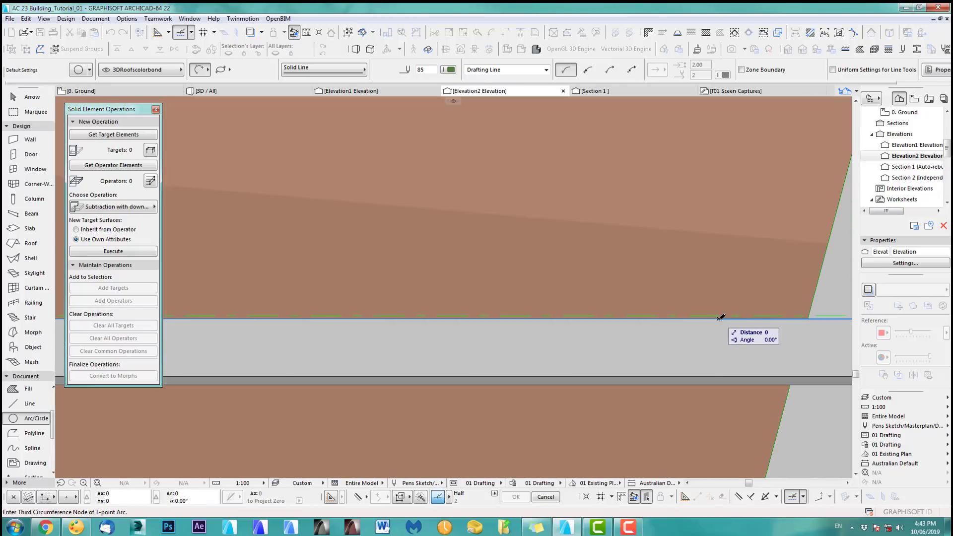
- Set the arc's crown about 8 m above the ground line midway along the shell, and end the arc at the ground line
scroll(551, 302, down, 5)
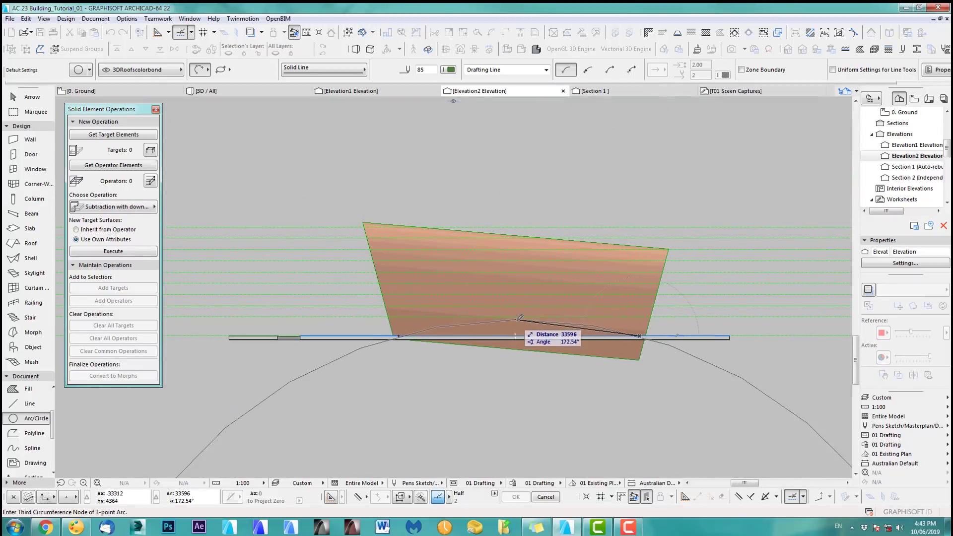
scroll(526, 314, up, 3)
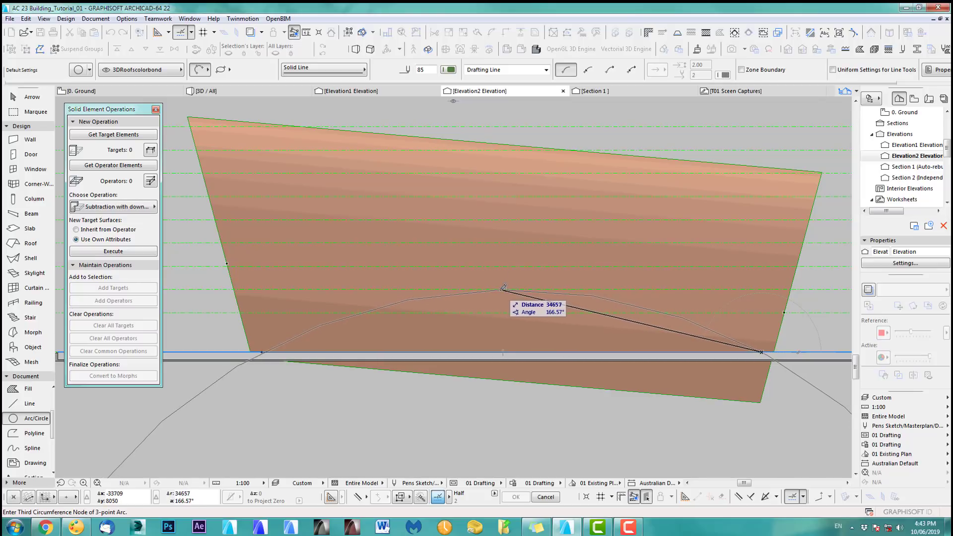
click(503, 288)
scroll(503, 288, down, 2)
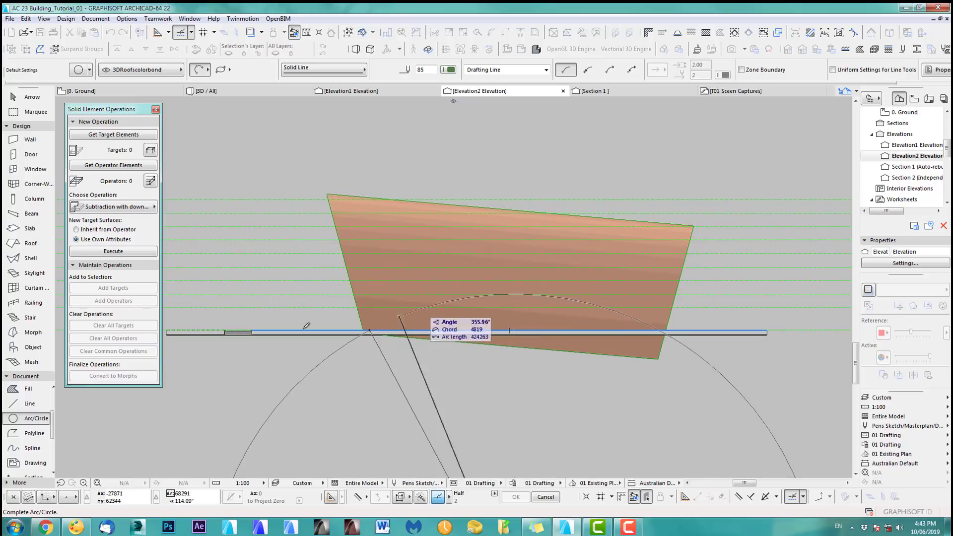
scroll(662, 330, up, 5)
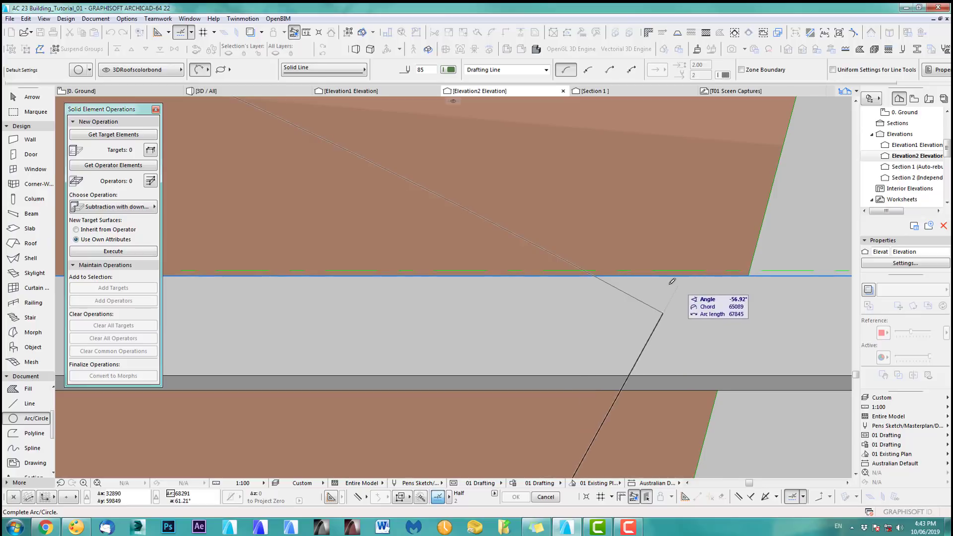
click(592, 276)
scroll(452, 273, down, 1)
scroll(452, 272, down, 10)
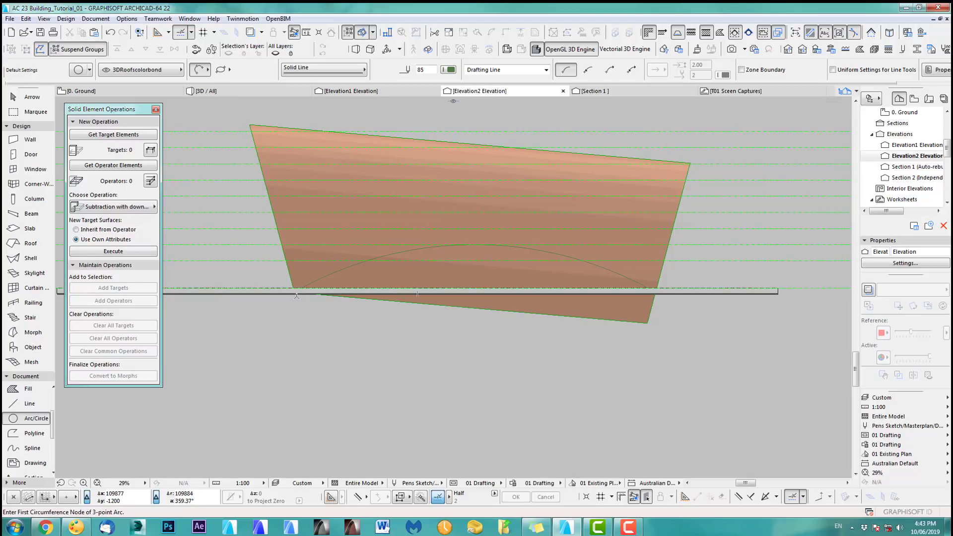
- Draw a full circle with a radius of about 68.3 m through three points on the arc
click(322, 278)
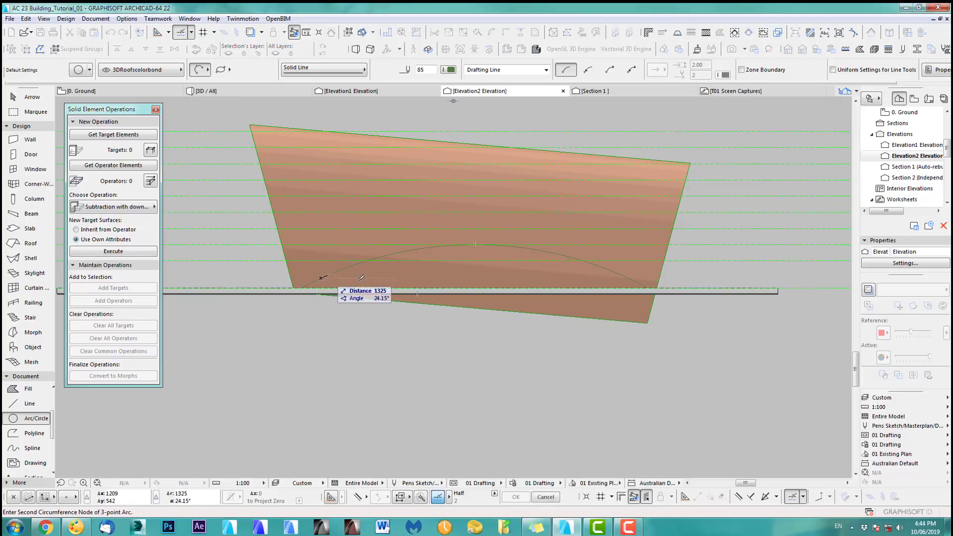
click(548, 252)
click(636, 275)
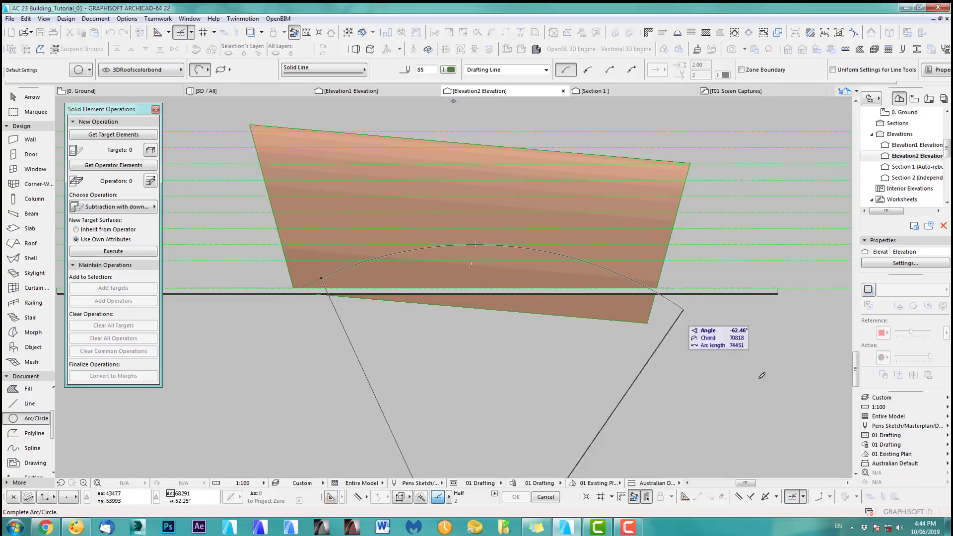
scroll(541, 270, down, 3)
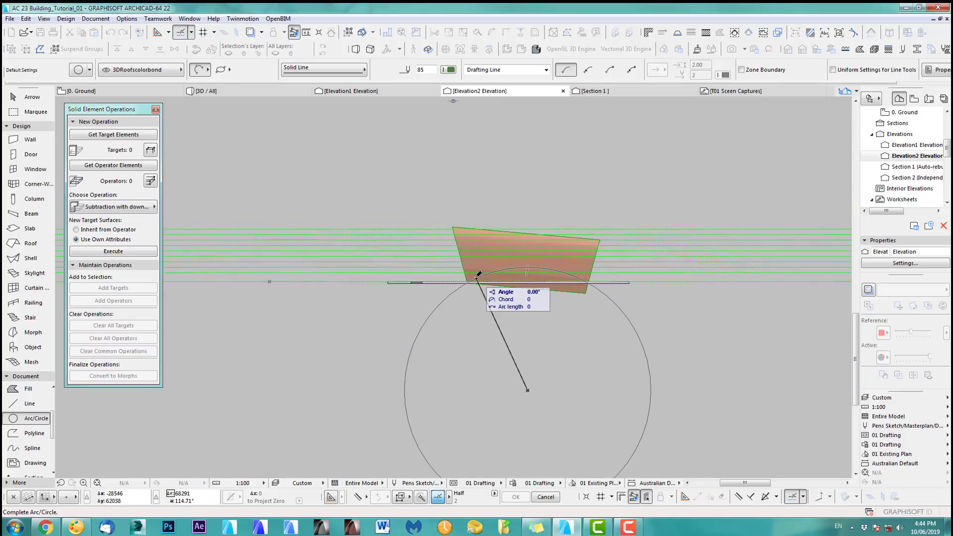
click(523, 390)
scroll(566, 312, up, 3)
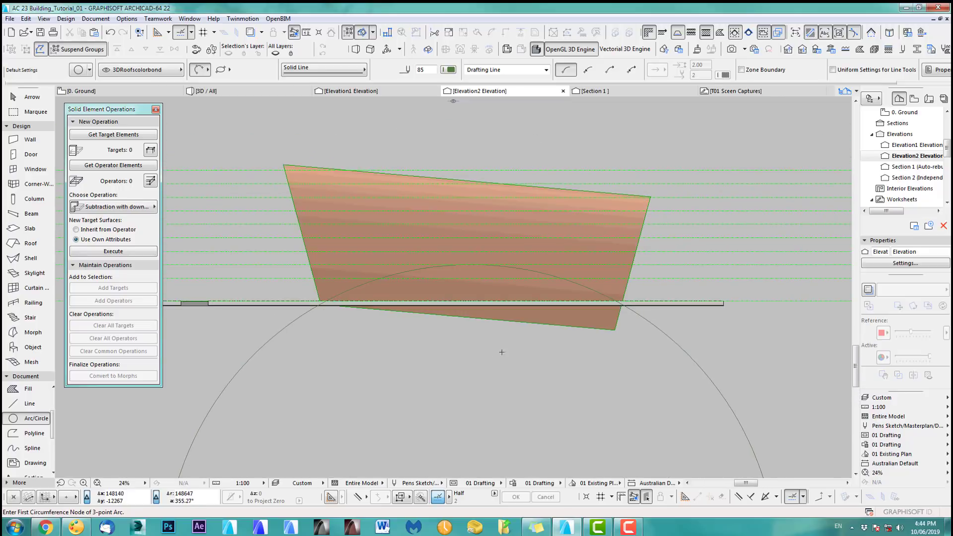
- Select the roof shell and create a hole in it that follows the outline of the circle
shift+click(603, 323)
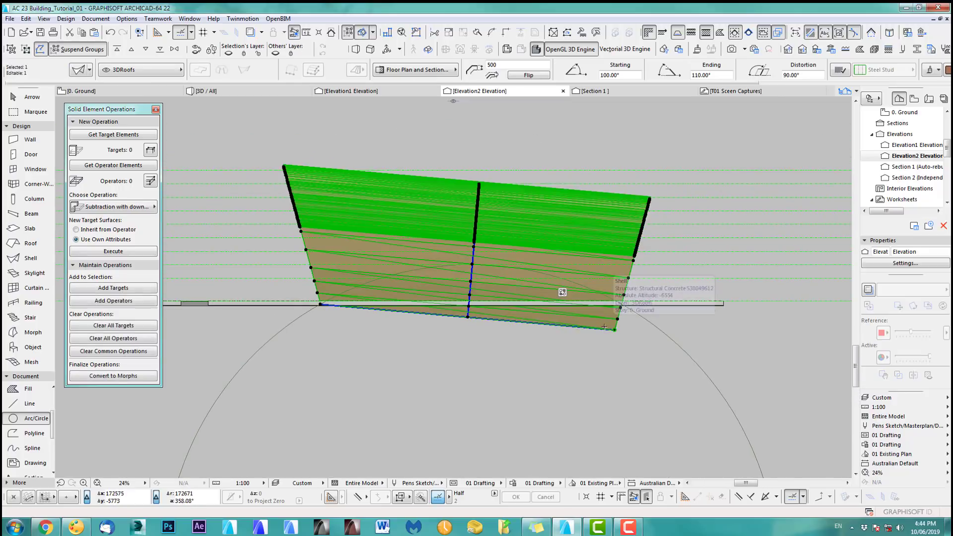
right_click(253, 212)
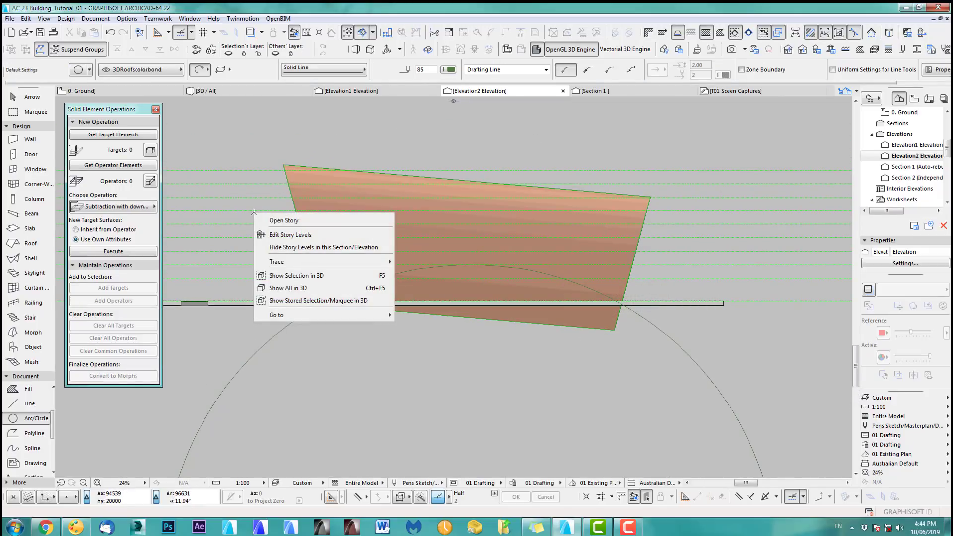
click(618, 338)
click(607, 324)
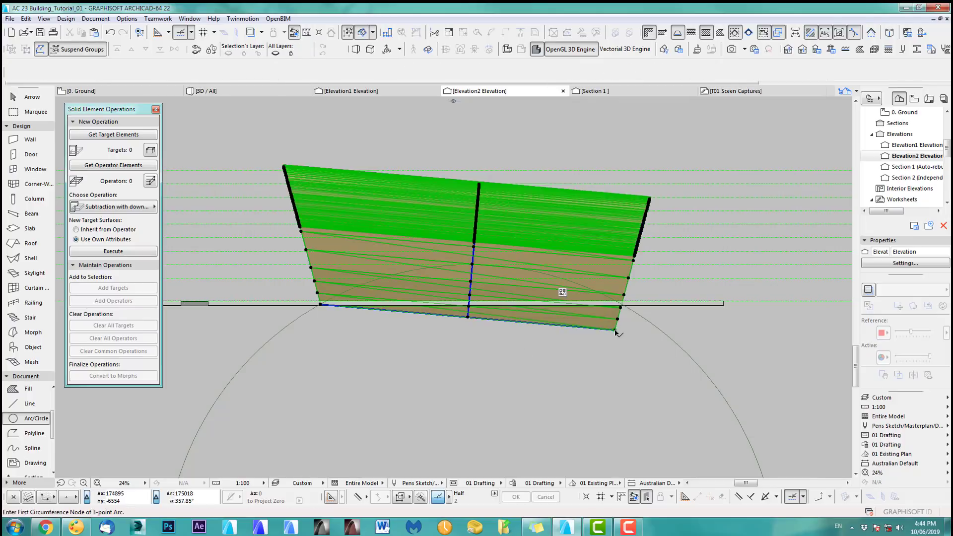
right_click(607, 324)
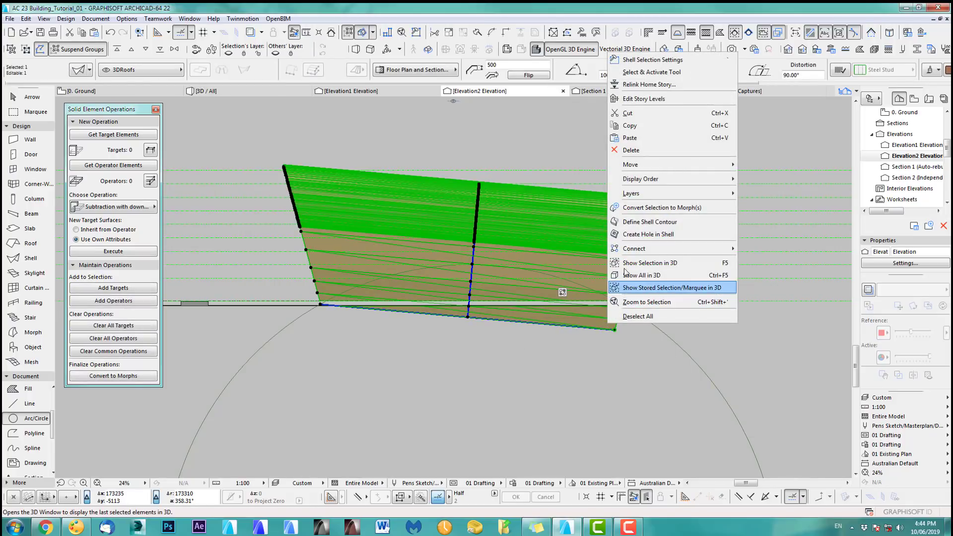
click(638, 236)
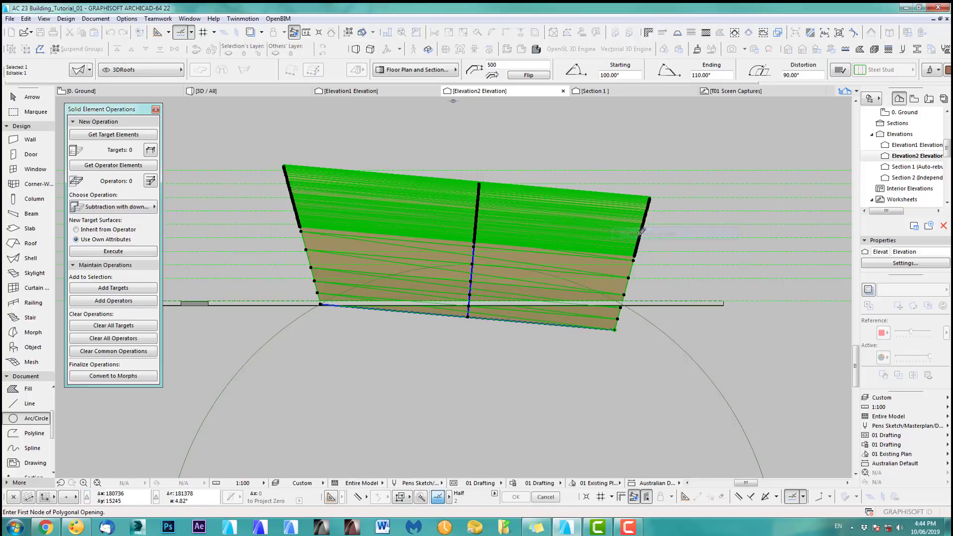
click(676, 337)
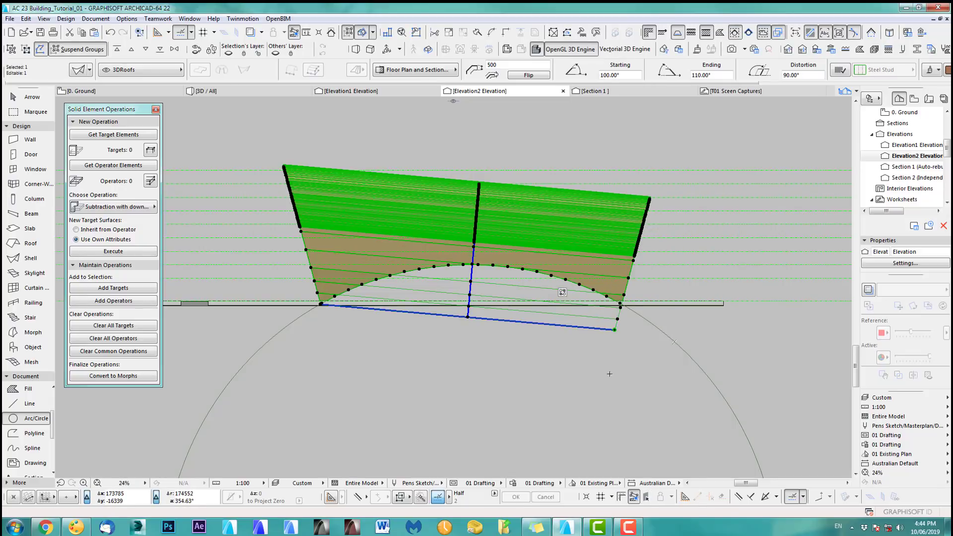
key(Escape)
- Examine the arched opening at the base of the roof shell in 3D
key(F3)
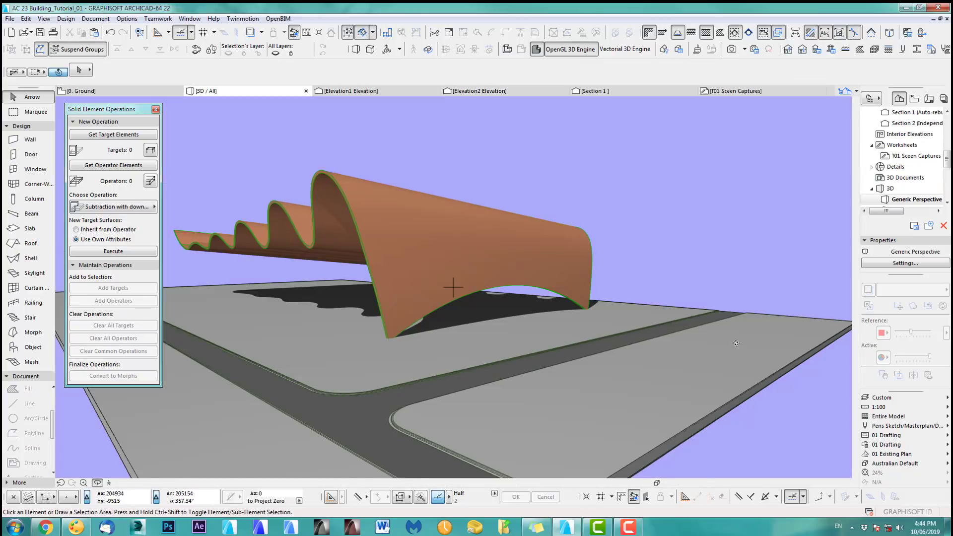
drag(399, 270, 378, 263)
scroll(478, 303, up, 3)
scroll(477, 303, down, 3)
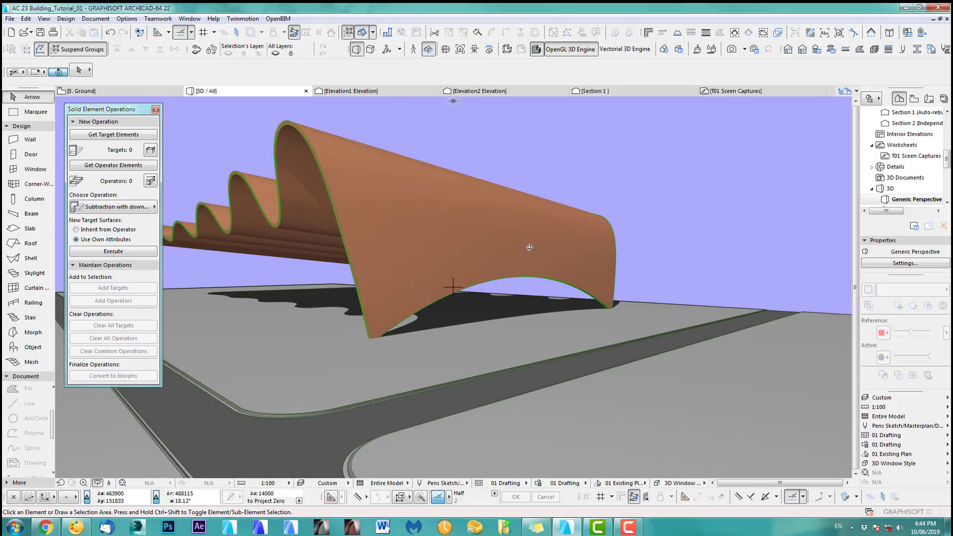
- Examine the arched opening in the reference image on the T01 Screen Captures worksheet, and return to the ground floor plan
key(F2)
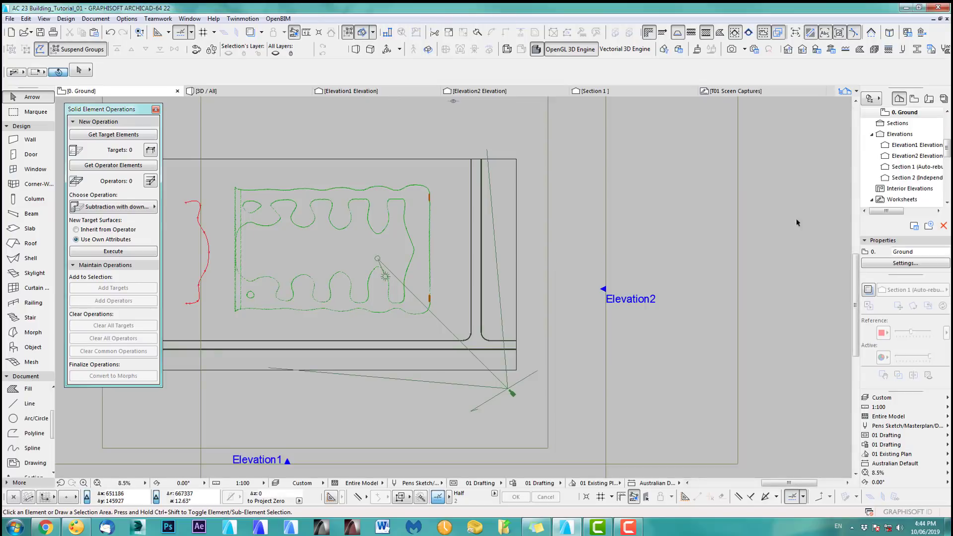
scroll(947, 151, up, 3)
scroll(947, 151, down, 2)
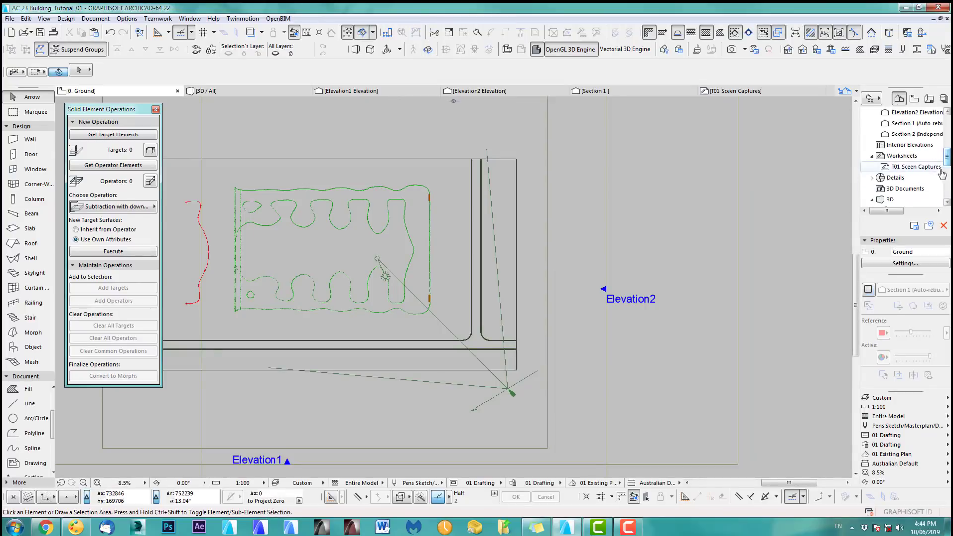
double_click(917, 167)
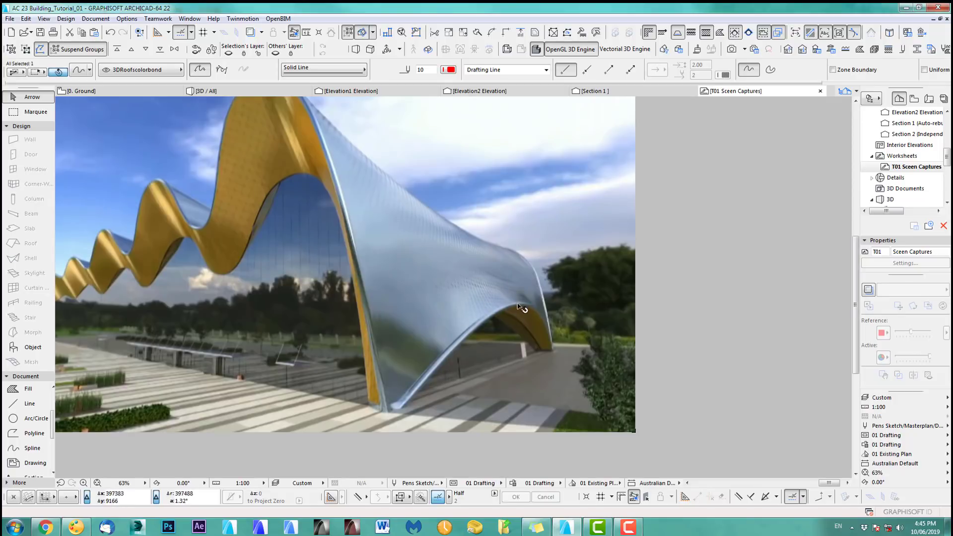
key(F2)
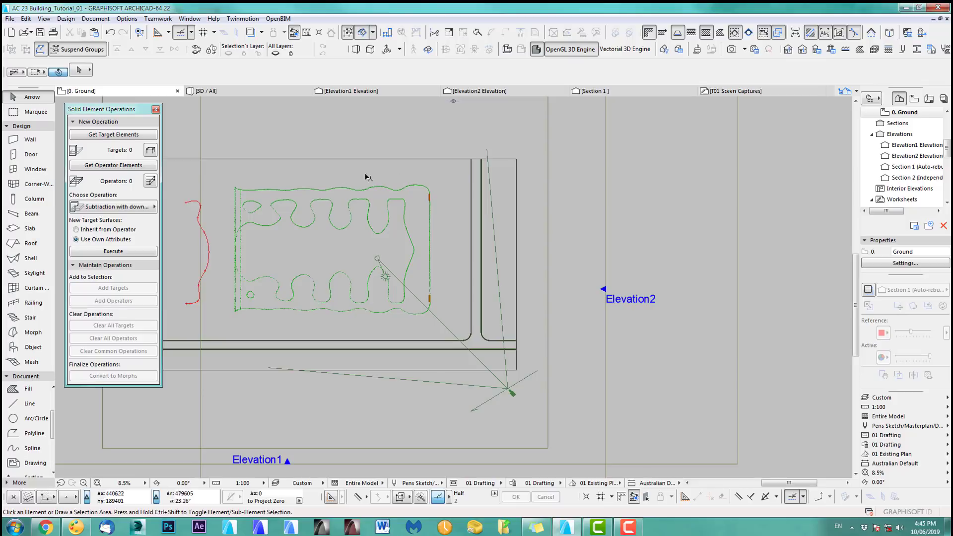
- Close the Solid Element Operations palette and set up the Shell tool with extruded geometry and the simple construction method
click(156, 110)
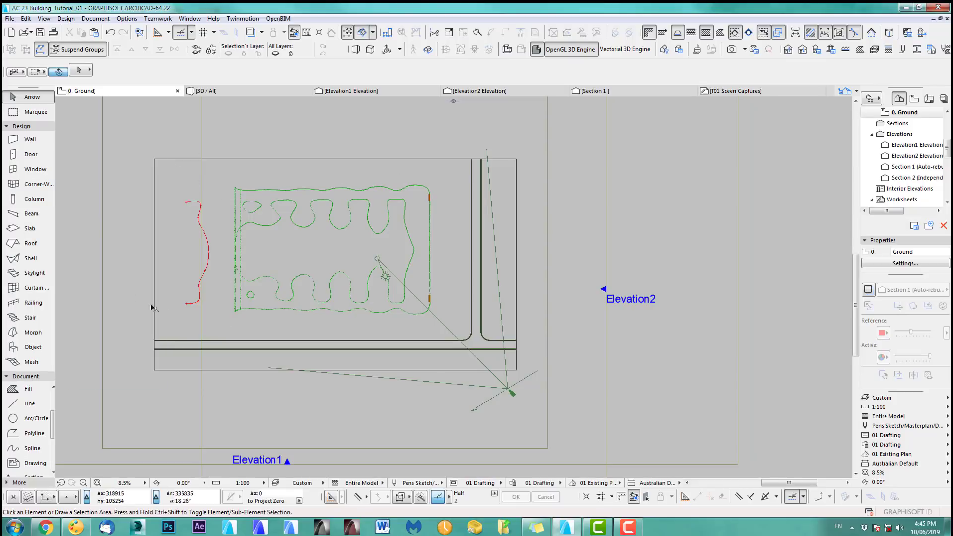
click(31, 258)
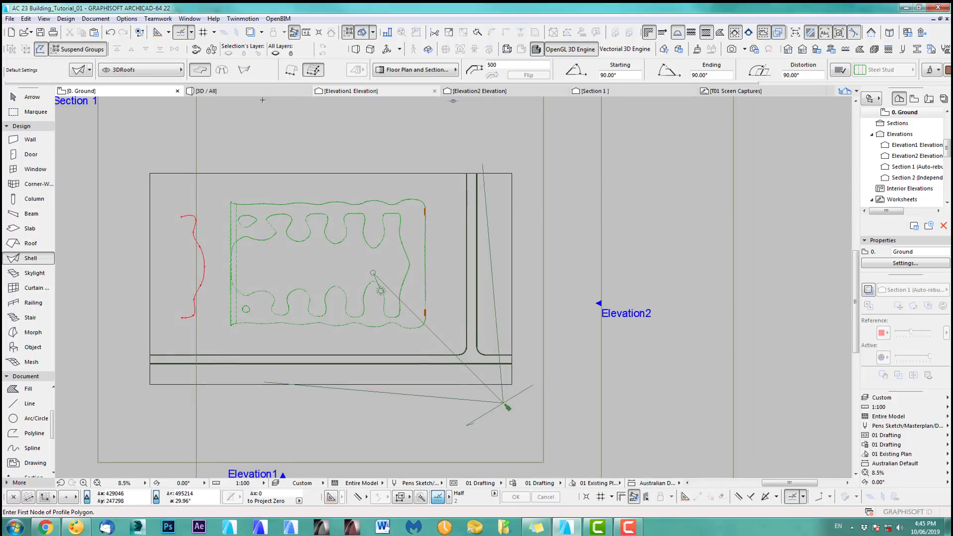
click(244, 70)
click(292, 70)
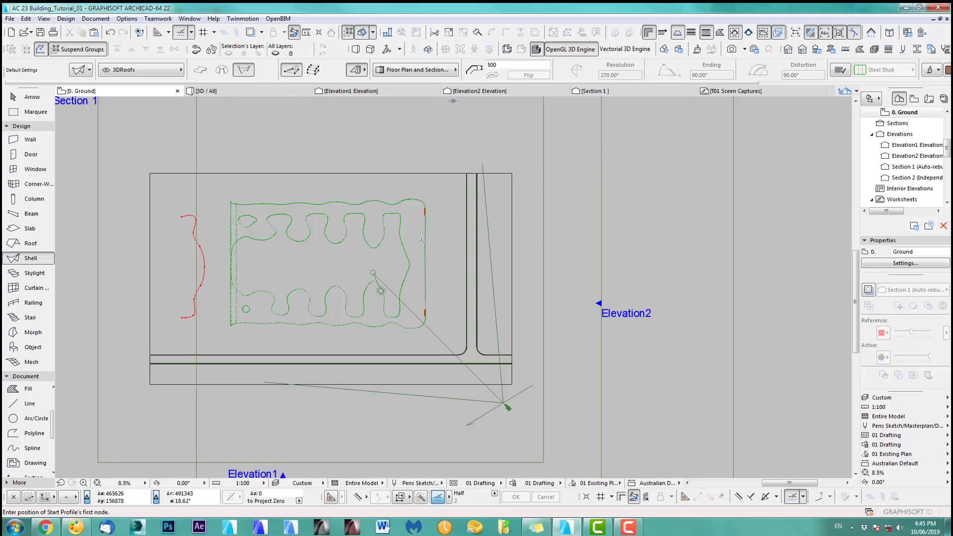
click(200, 69)
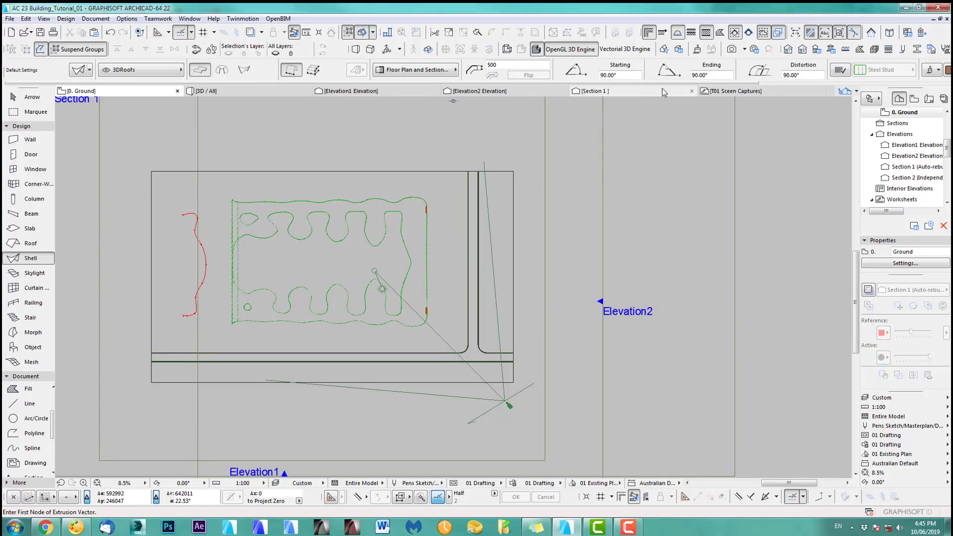
- Split the circle at the ground line in Elevation2 and select the arc that outlines the opening
click(597, 91)
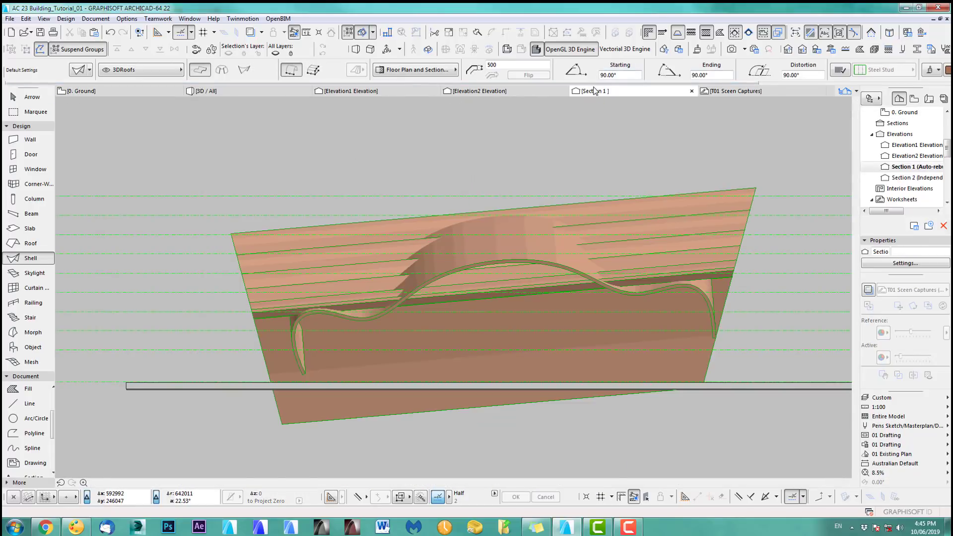
click(476, 92)
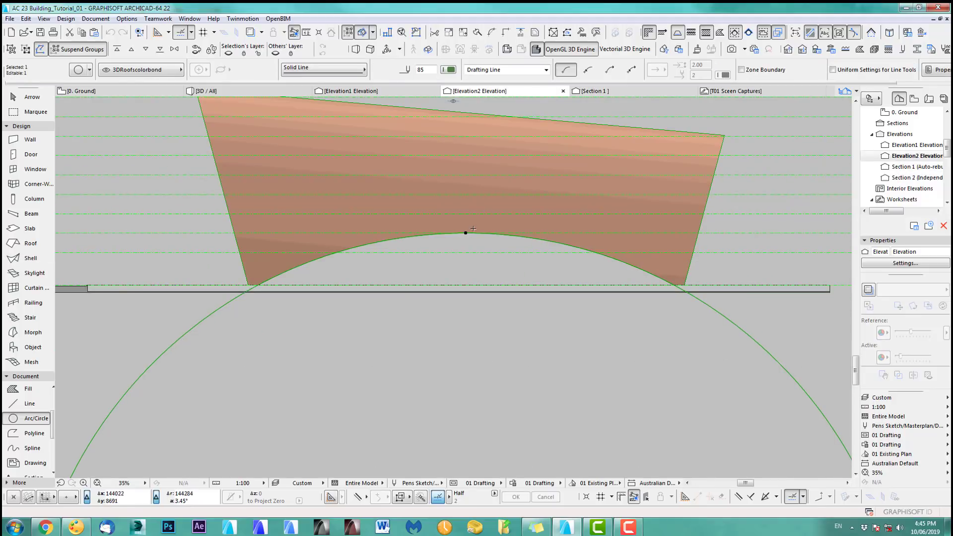
key(Escape)
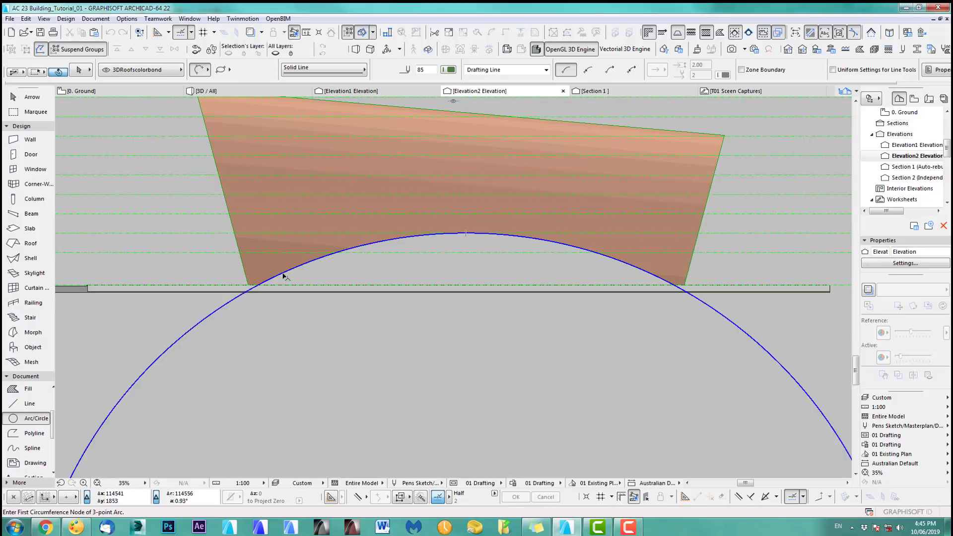
shift+click(285, 276)
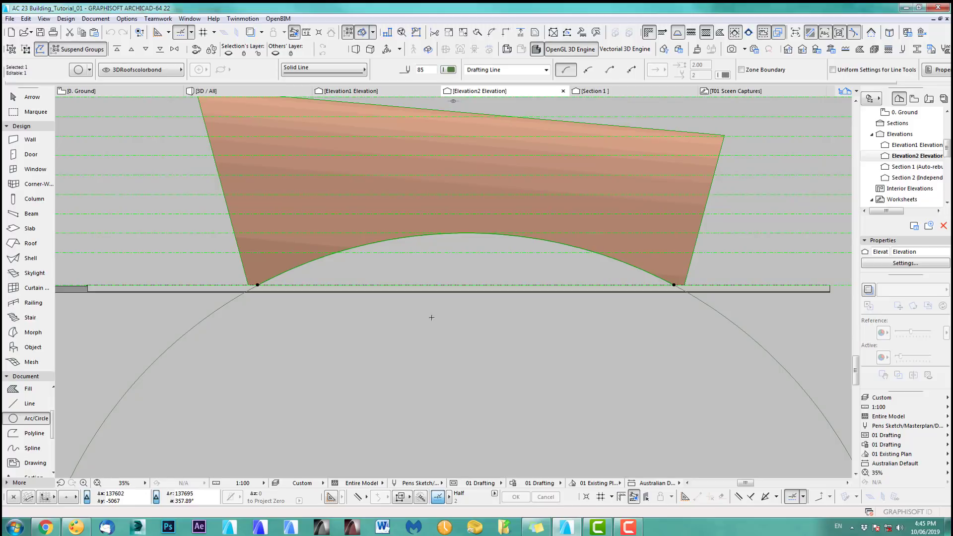
- Paste a copy of the opening's arc onto the ground floor plan, outside the site near the Elevation2 marker
key(F2)
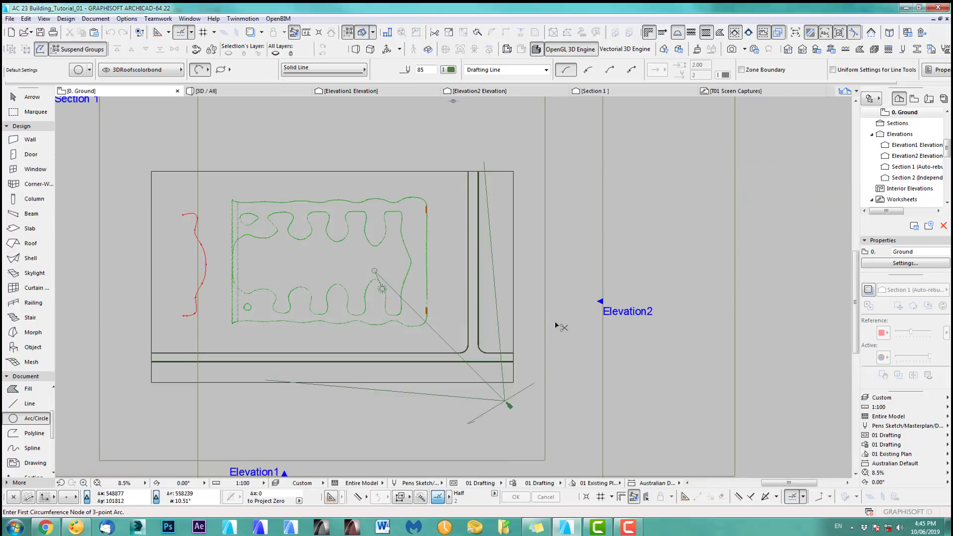
key(ctrl+v)
click(541, 240)
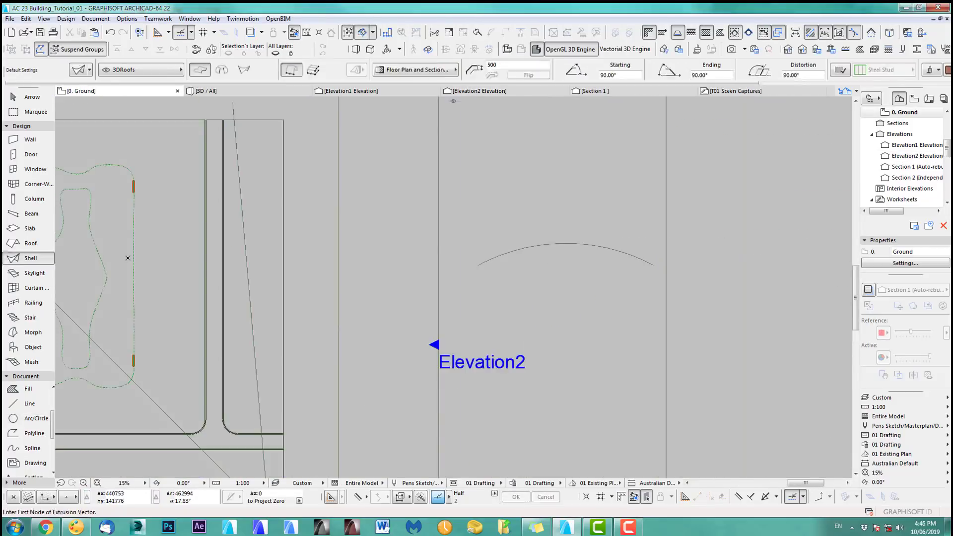
- Create an extruded shell from the pasted arc and rotate it a quarter turn in plan, parallel to the building's end
click(561, 242)
click(522, 221)
scroll(560, 302, down, 2)
middle_drag(560, 302, 512, 343)
key(ctrl+e)
click(500, 338)
click(507, 327)
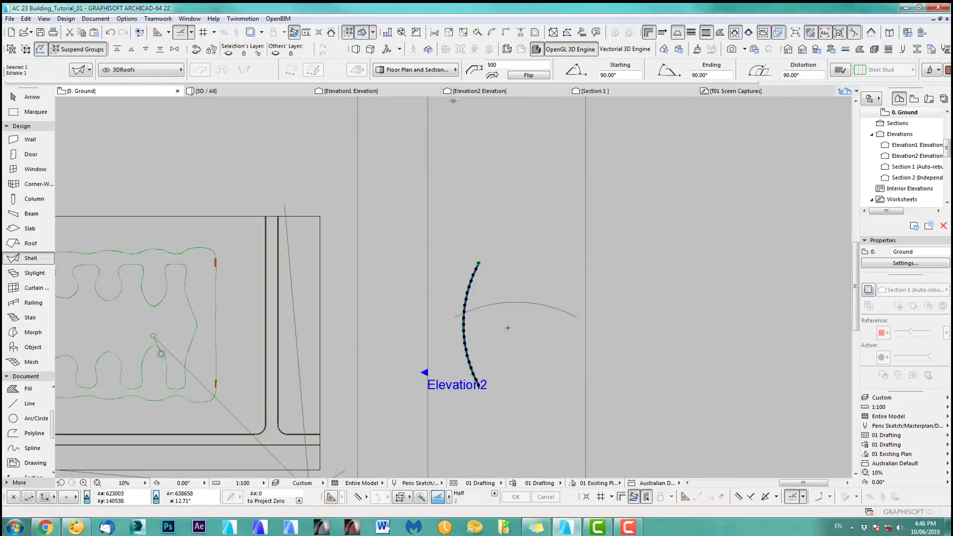
- Rotate the curved shell in Elevation1 so that it stands over the ground as an arch
click(351, 90)
middle_drag(628, 291, 348, 308)
key(ctrl+e)
click(638, 361)
key(Escape)
- Move the arch shell in Elevation2 so that its end meets the end of the roof opening at the ground line
click(471, 92)
click(672, 341)
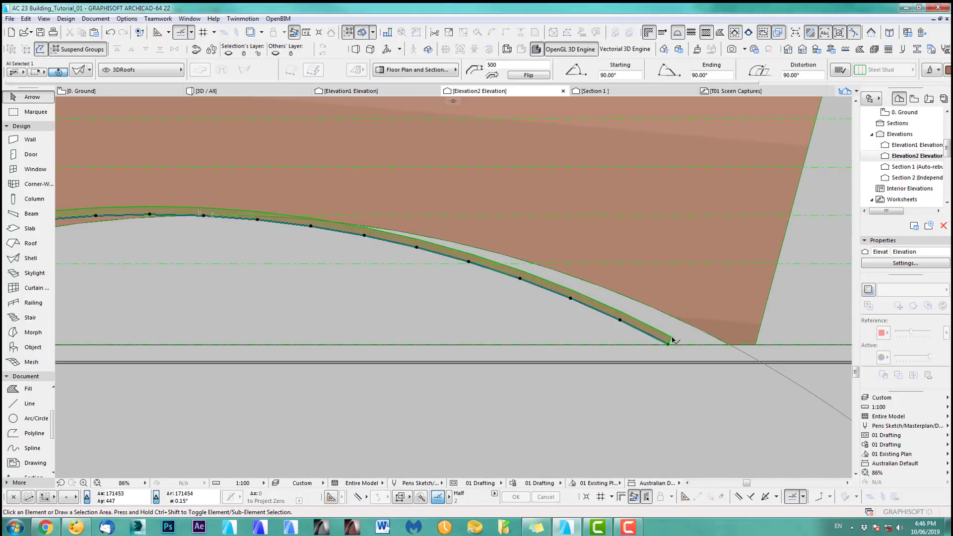
key(ctrl+d)
click(673, 341)
scroll(569, 344, up, 2)
click(568, 345)
scroll(685, 383, down, 8)
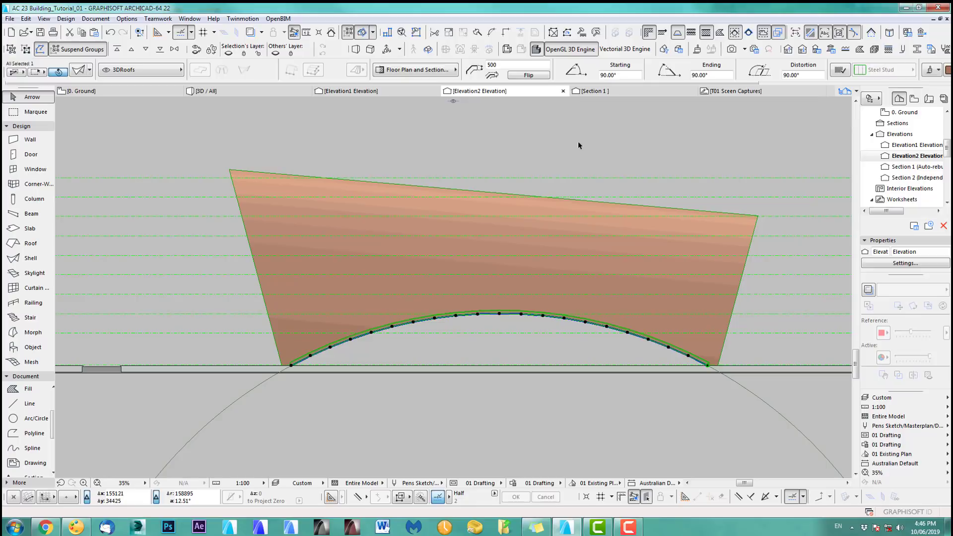
key(Escape)
- Stretch the arch shell in 3D along its extrusion so that it passes through the opening in the roof shell
key(F3)
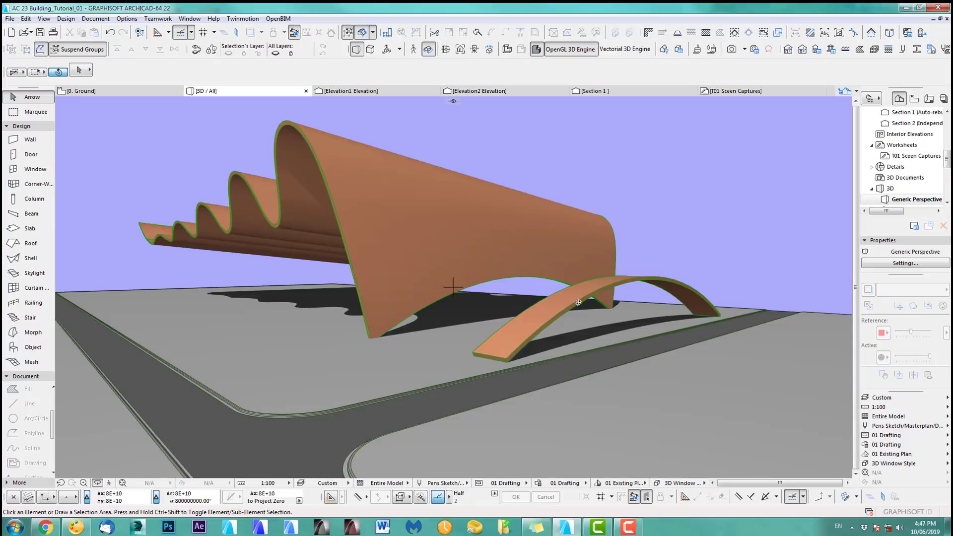
shift+middle_drag(579, 302, 616, 314)
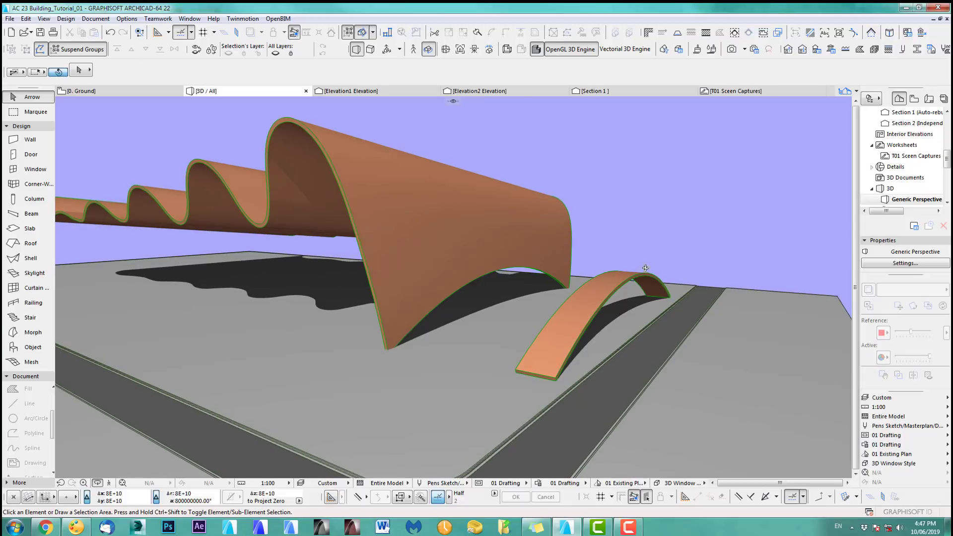
key(ctrl+z)
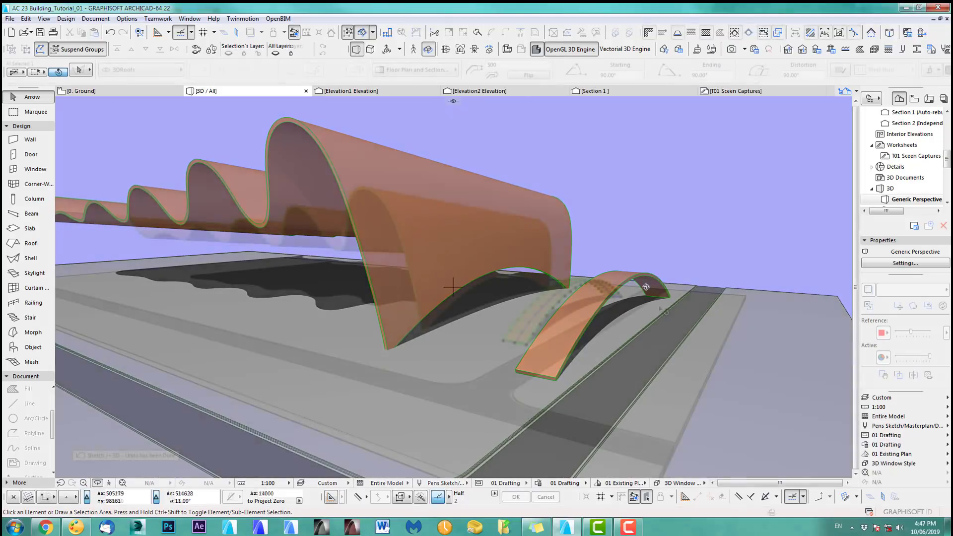
click(517, 323)
click(404, 307)
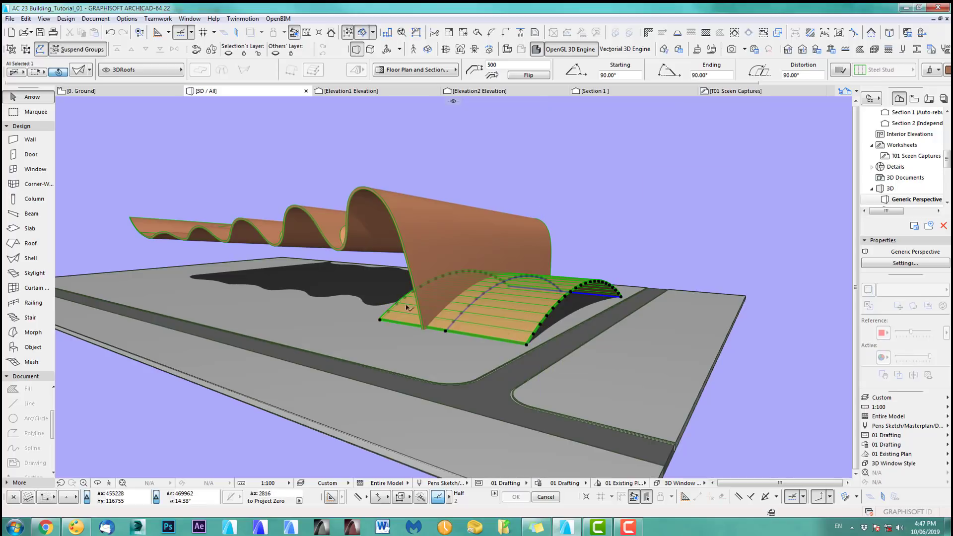
- Set the ending tilt of the arch shell's street-side edge to 30°
scroll(552, 318, up, 10)
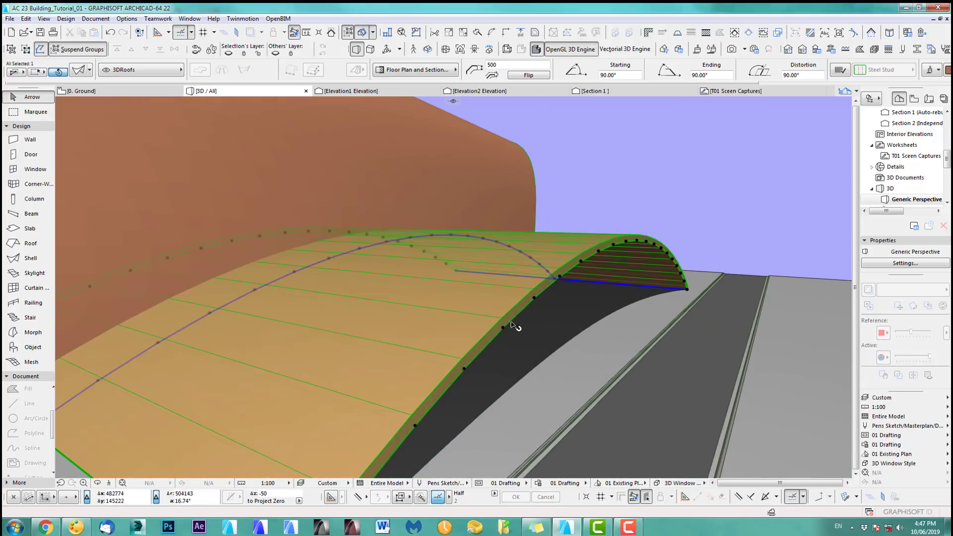
click(509, 322)
scroll(511, 324, down, 5)
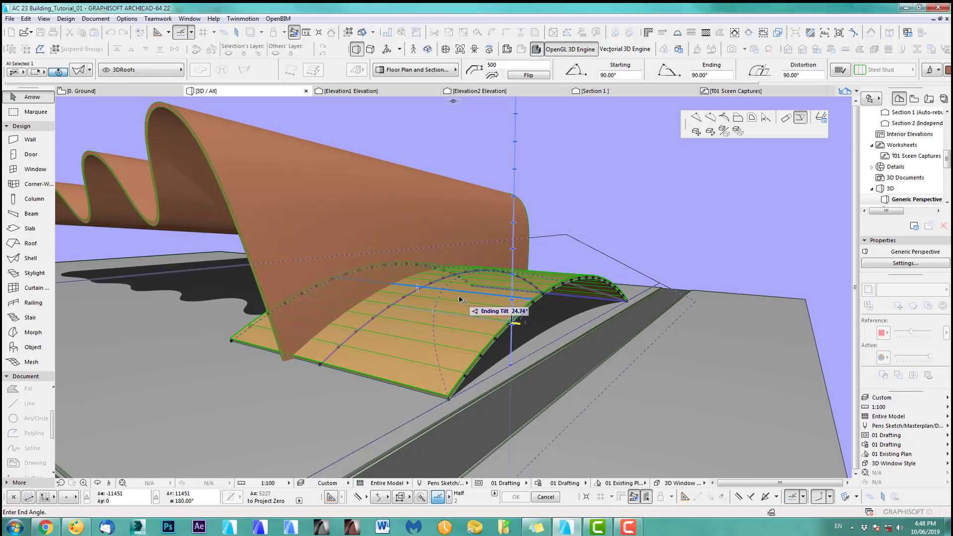
key(Return)
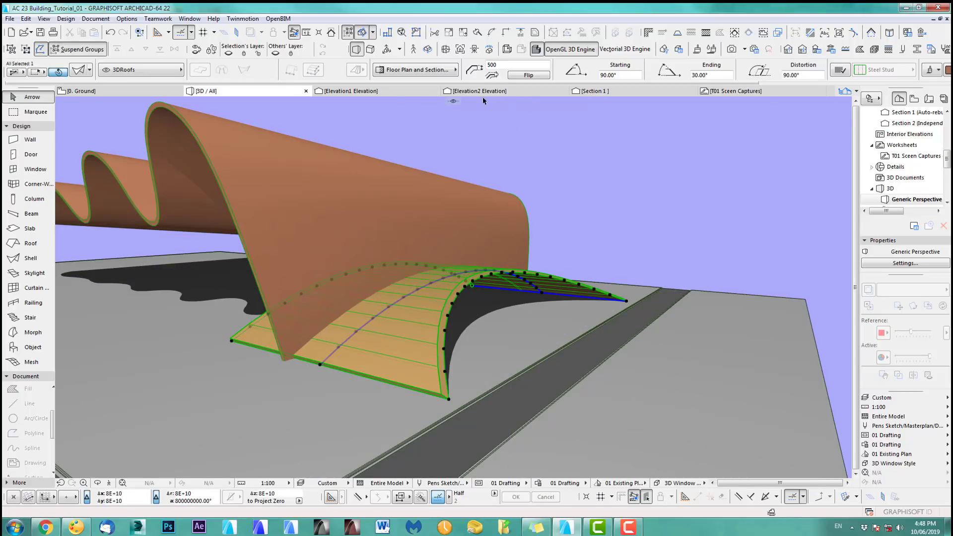
- Rotate the arch shell in Elevation1 about its street-side ground corner until its slanted end is vertical
click(386, 91)
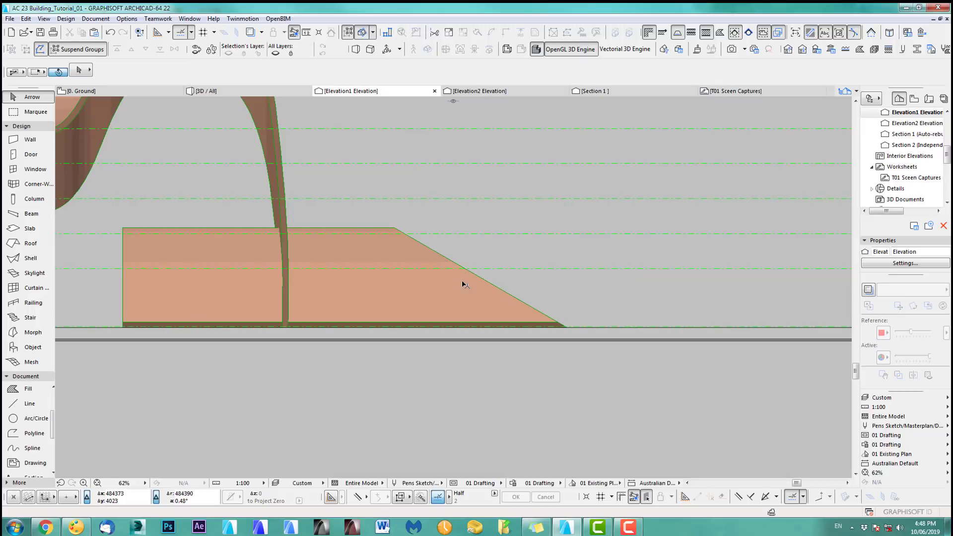
click(464, 284)
key(ctrl+e)
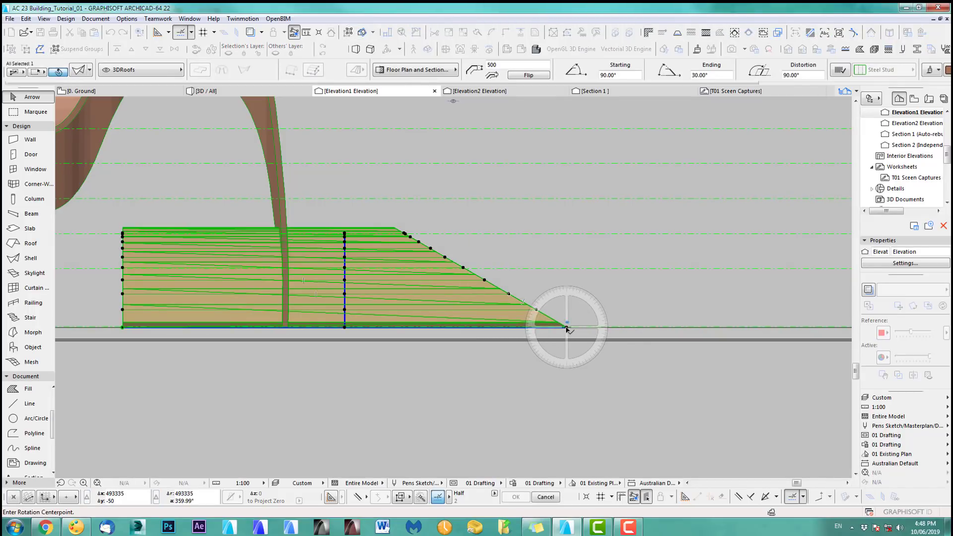
click(567, 328)
click(420, 242)
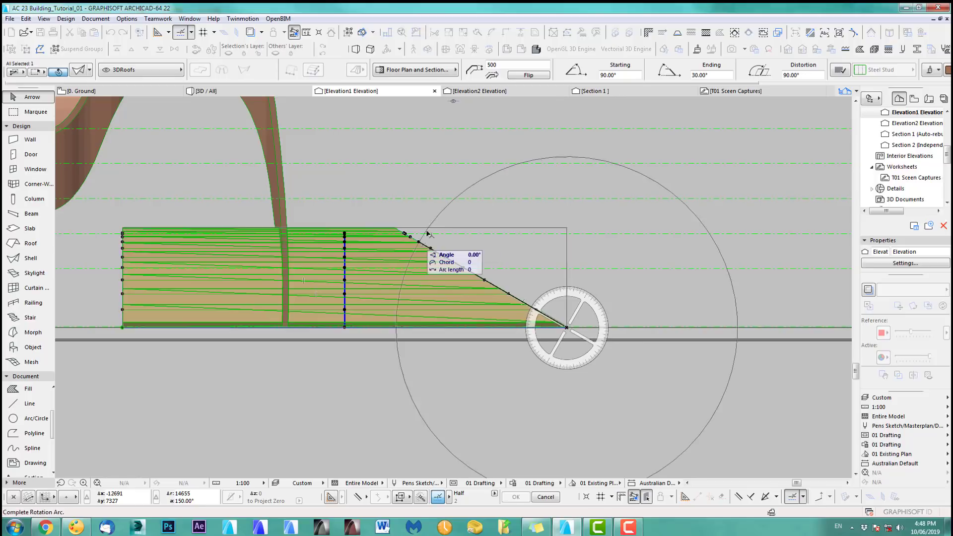
click(572, 156)
scroll(593, 237, down, 3)
middle_drag(594, 242, 557, 336)
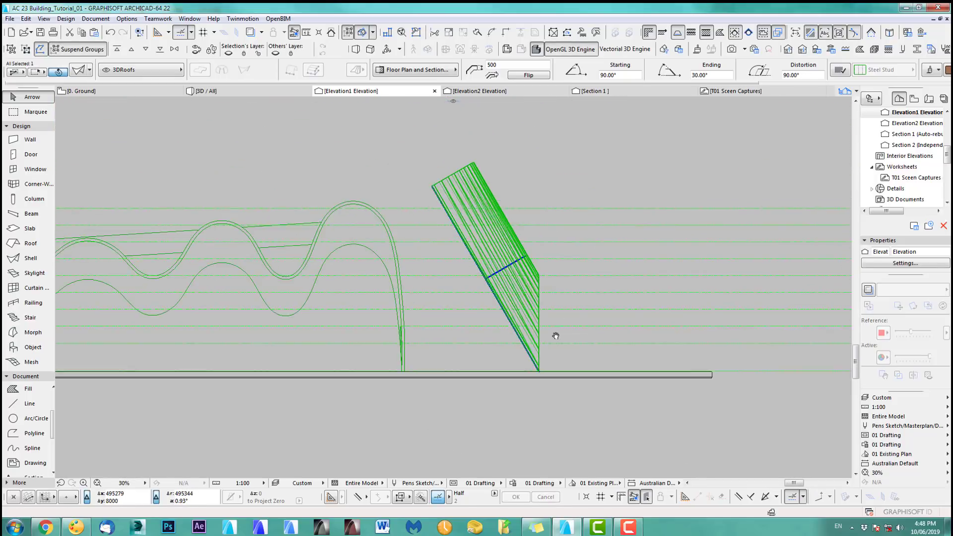
click(549, 180)
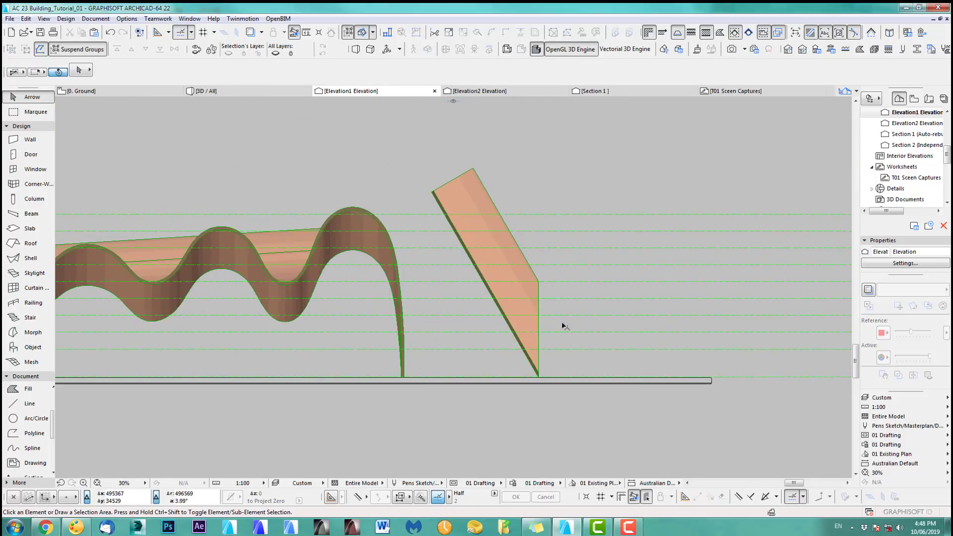
- Move the rotated arch shell by its ground corner to the outer base point of the roof shell in Elevation1
click(539, 377)
key(ctrl+d)
click(540, 377)
scroll(419, 375, up, 5)
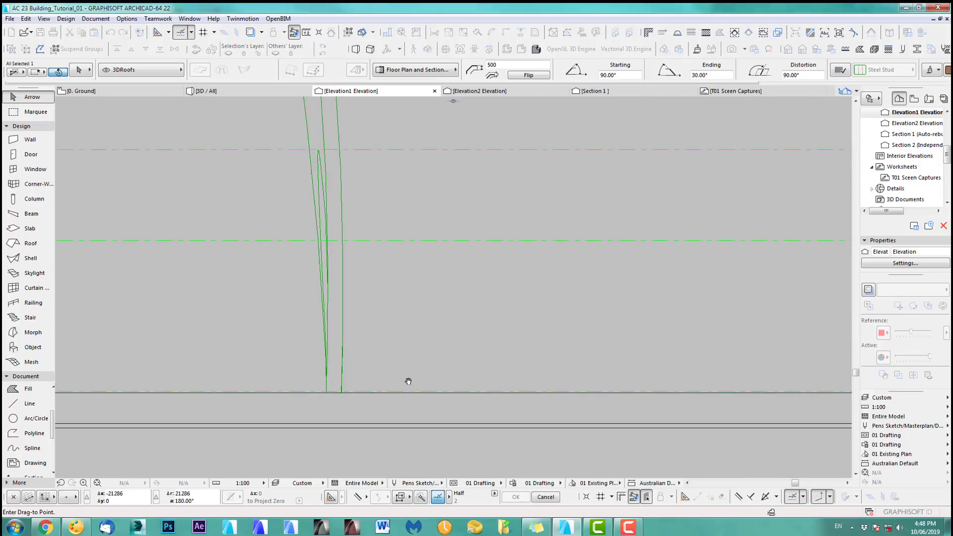
click(343, 393)
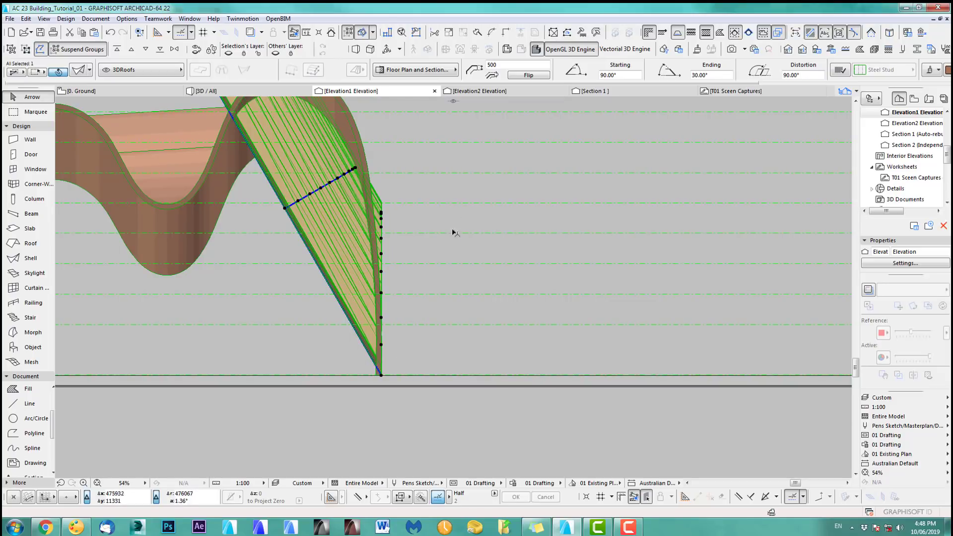
- Reset the ending tilt of the arch shell's street-side edge in 3D to about 40.2°
key(F3)
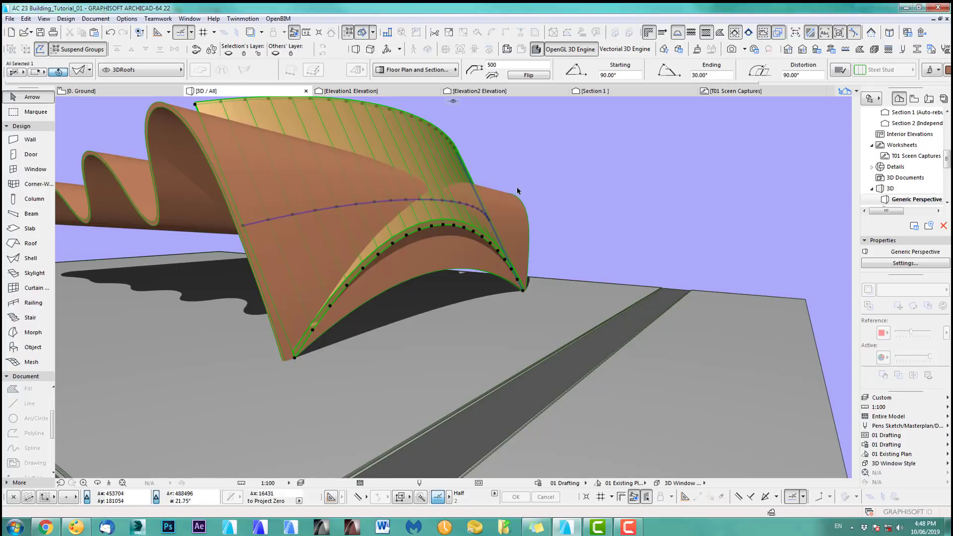
click(531, 183)
mouse_move(465, 259)
shift+middle_down()
mouse_move(727, 324)
mouse_move(497, 283)
mouse_move(482, 264)
shift+middle_up()
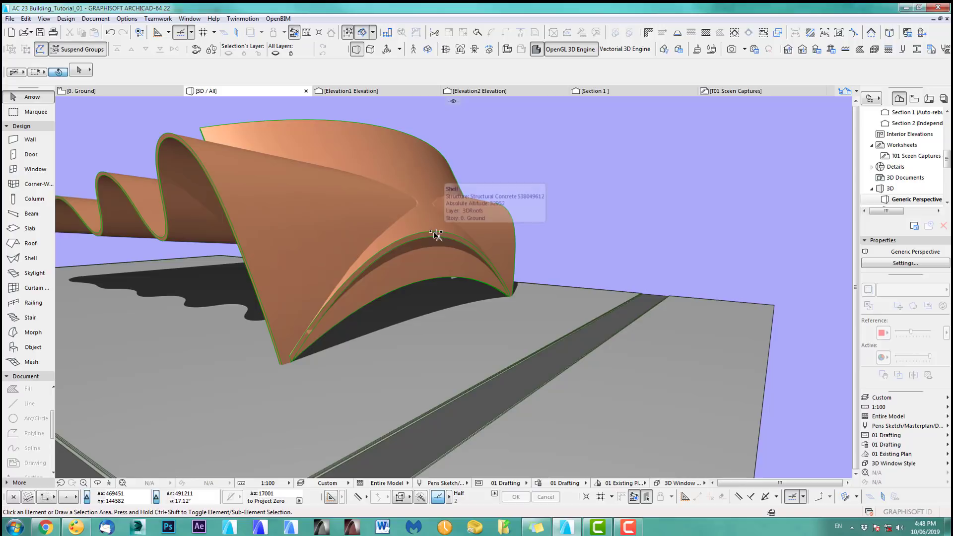
click(438, 236)
scroll(427, 268, up, 2)
click(475, 260)
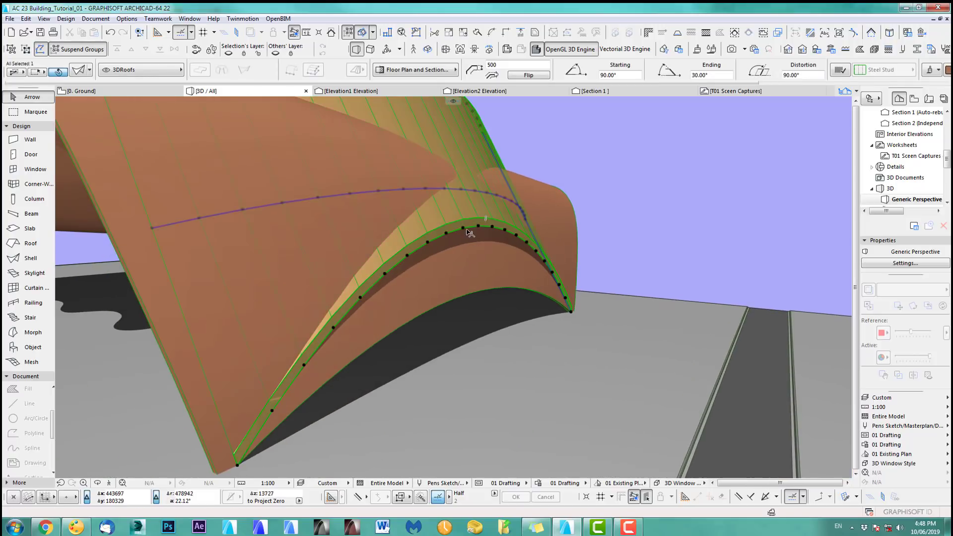
click(470, 231)
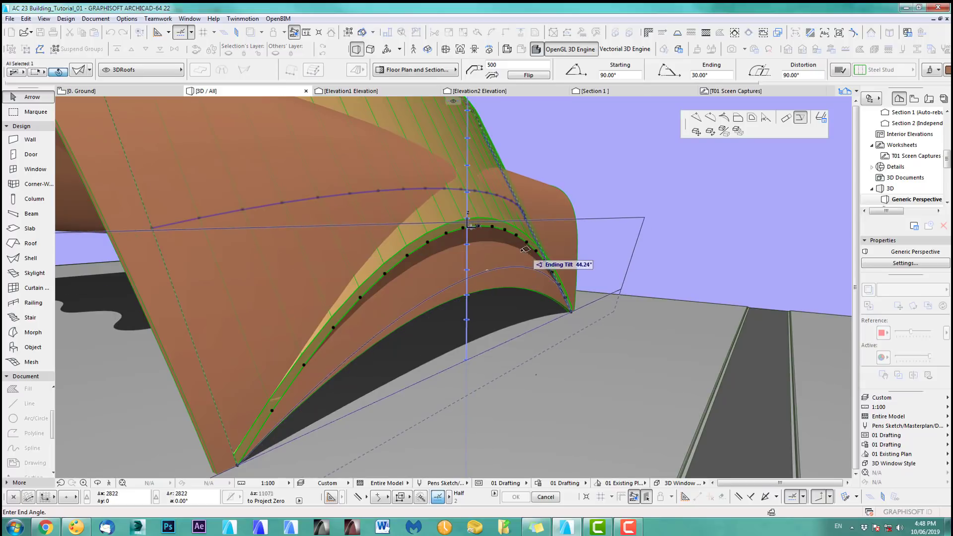
click(495, 259)
scroll(495, 270, down, 5)
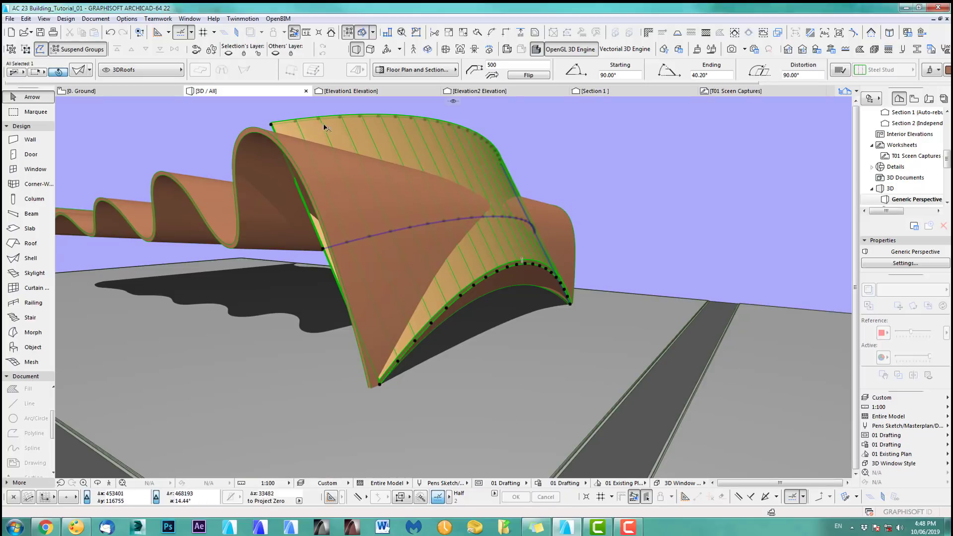
- Shorten the arch shell in 3D from its inner end so that it stops just inside the roof shell
click(272, 126)
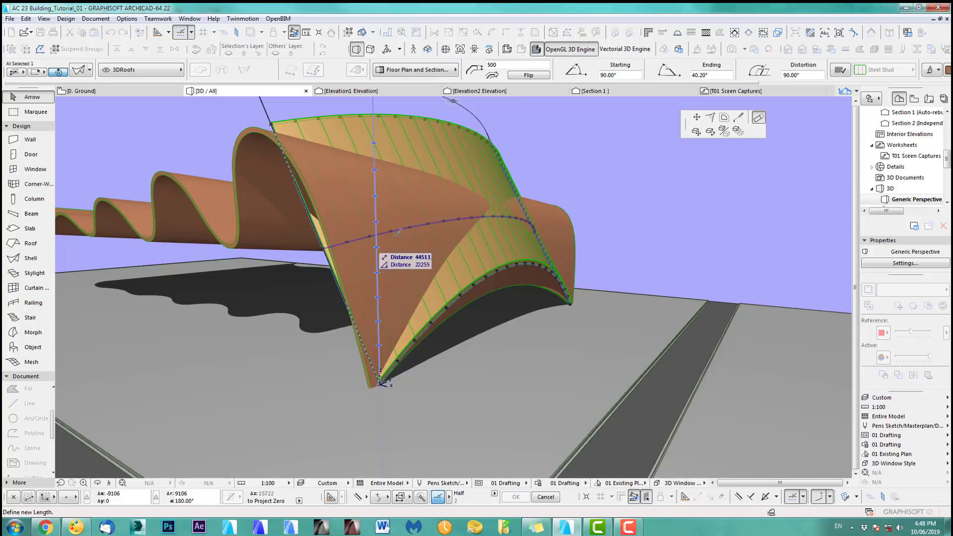
click(493, 203)
click(648, 212)
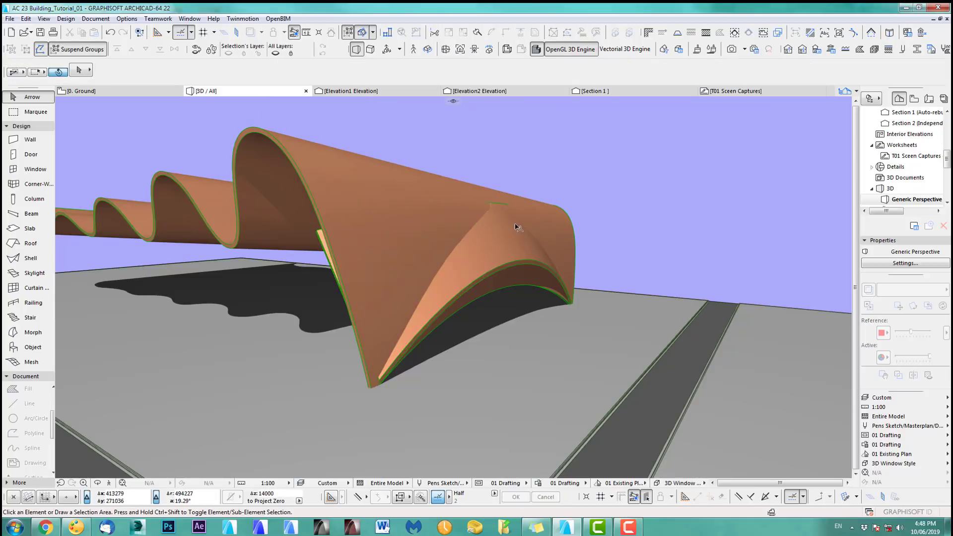
shift+middle_drag(519, 228, 548, 212)
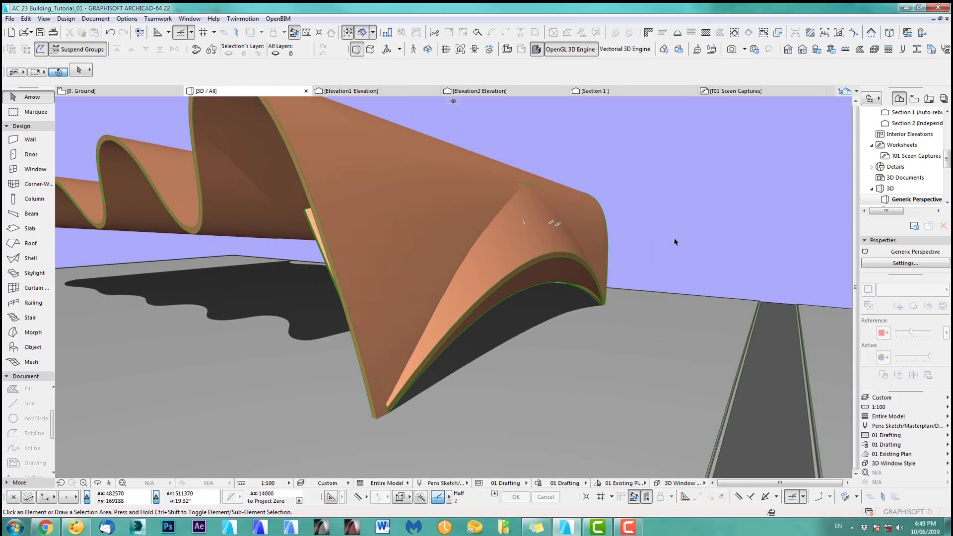
shift+middle_drag(637, 294, 558, 270)
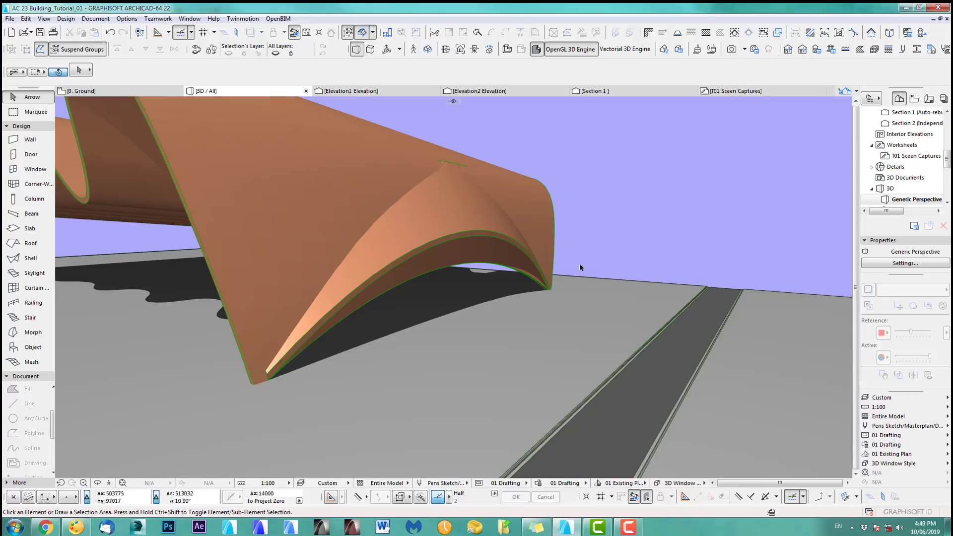
- Delete the old construction circle below the roof shell's arched opening in Elevation2
click(487, 92)
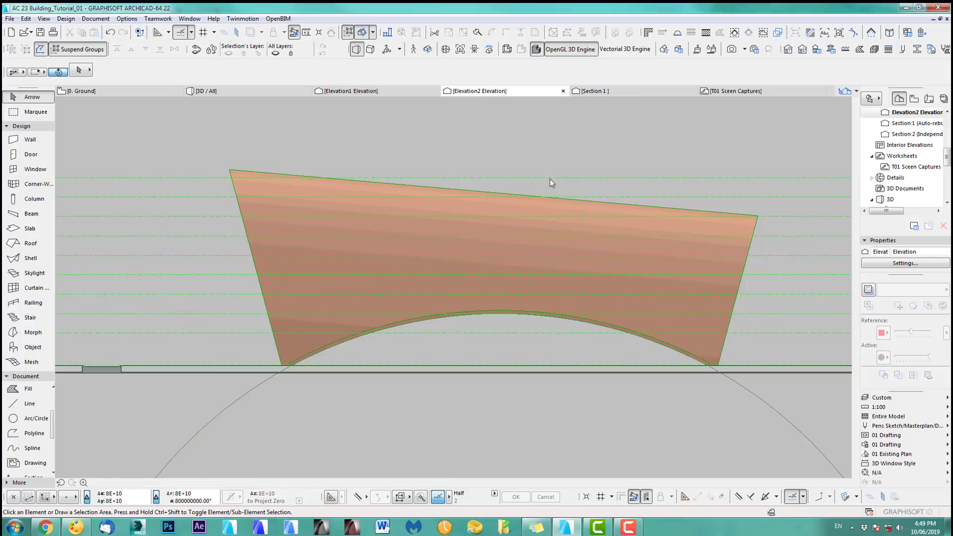
middle_drag(607, 341, 583, 316)
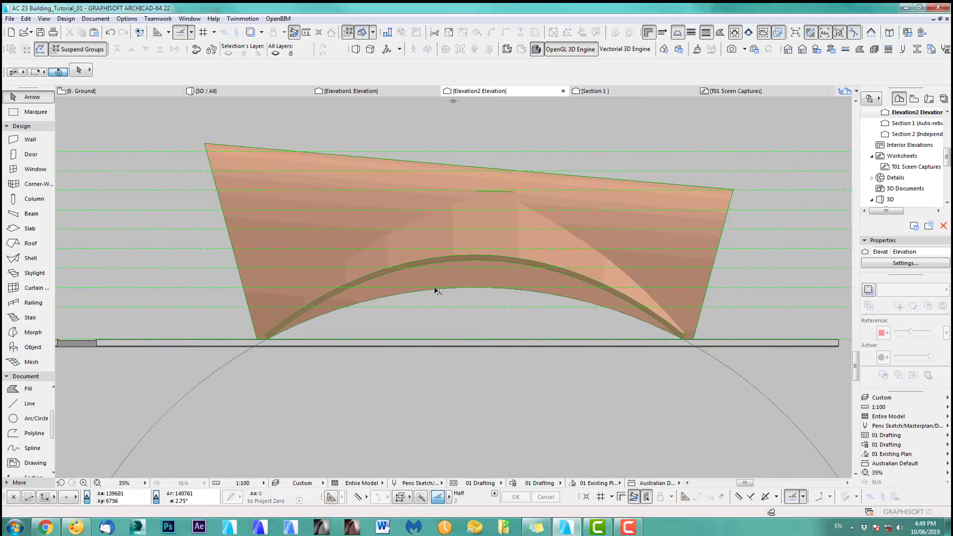
click(734, 371)
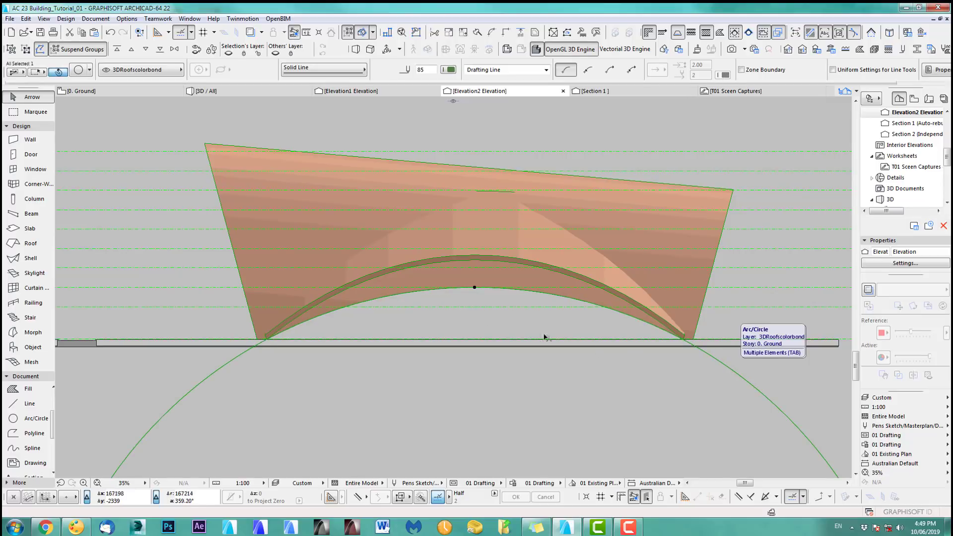
key(Escape)
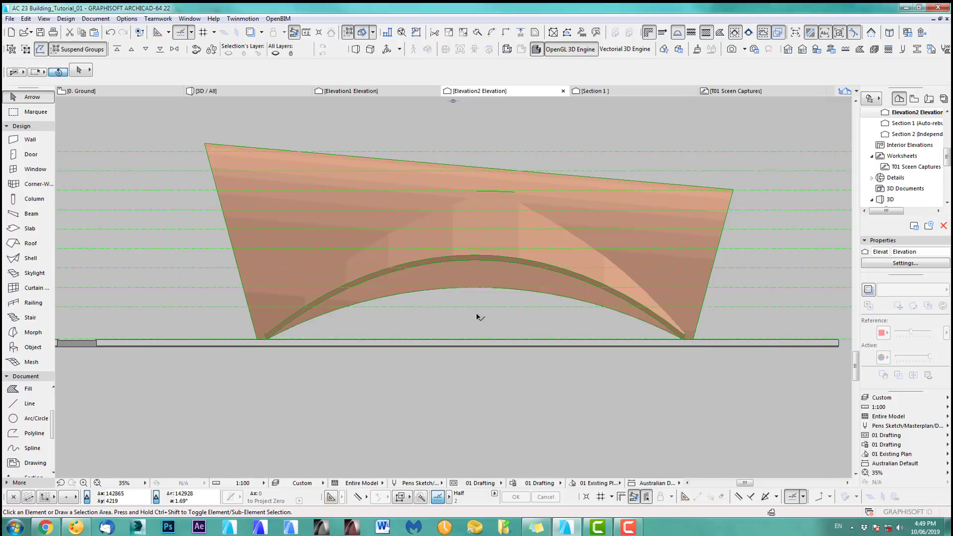
- Draw a full three-point circle in Elevation2 through the arch shell's two ground corners and the crown of its street-side edge
click(35, 418)
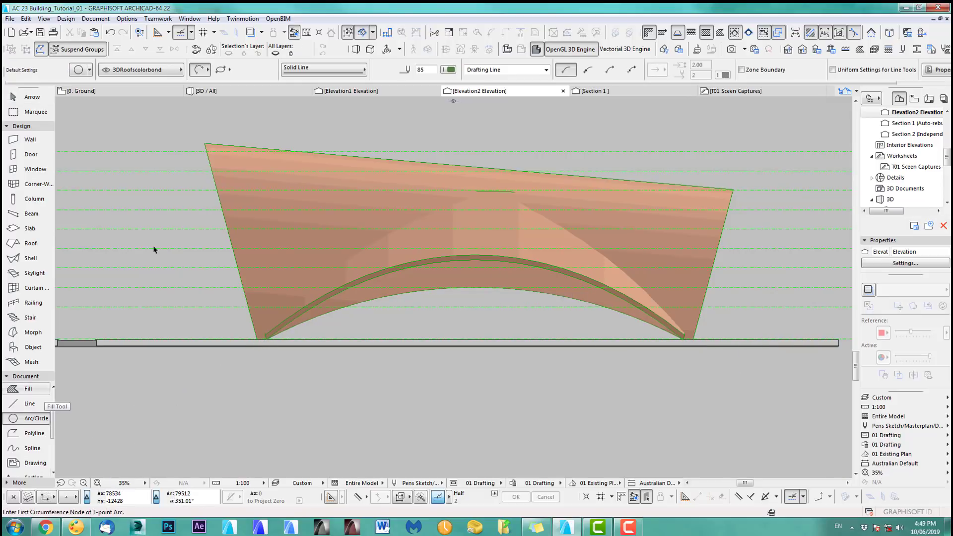
scroll(282, 341, up, 10)
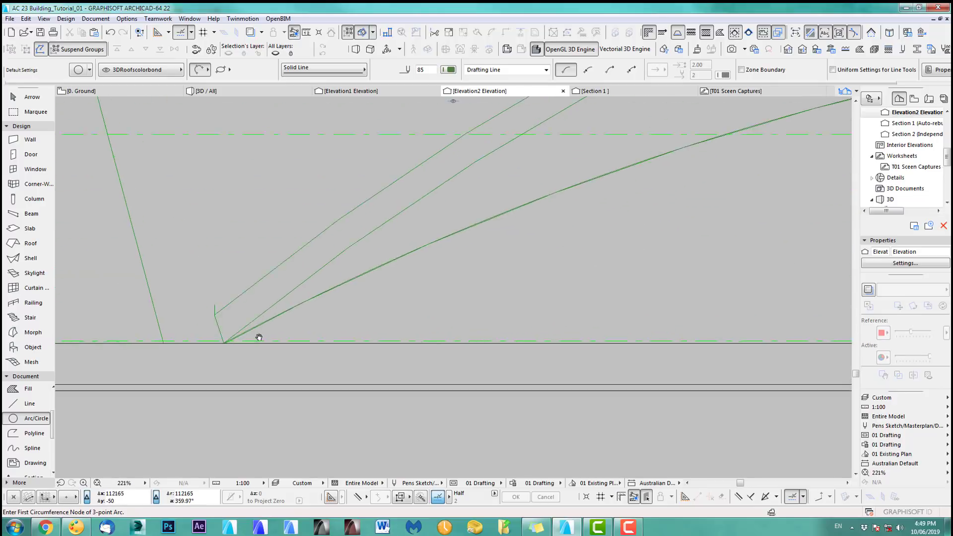
scroll(201, 353, up, 4)
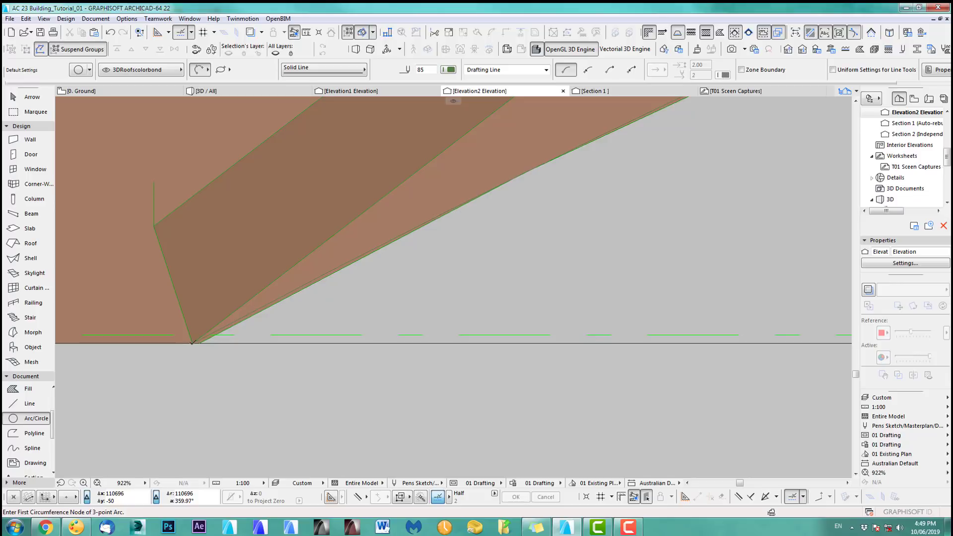
click(191, 342)
scroll(465, 224, down, 5)
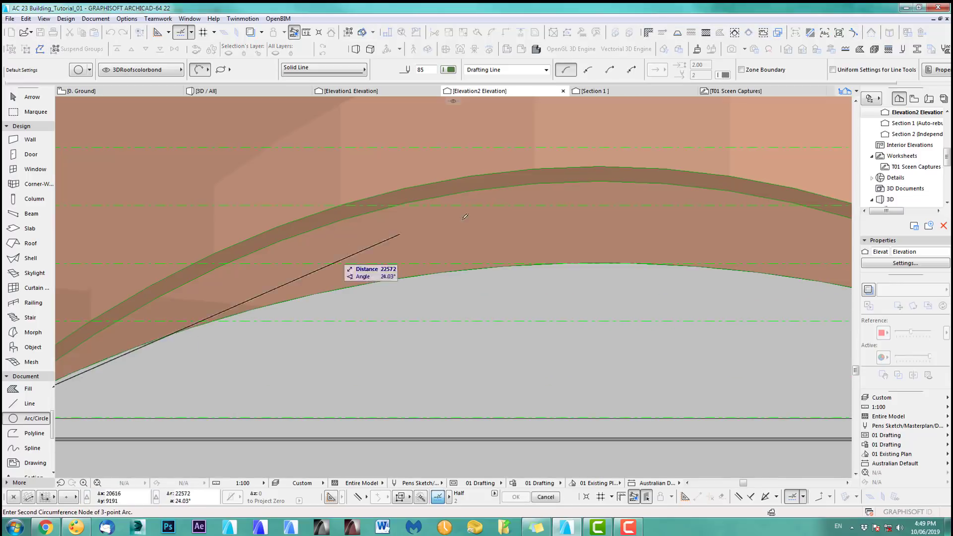
click(612, 176)
scroll(640, 293, down, 3)
middle_drag(490, 292, 205, 250)
scroll(645, 320, up, 10)
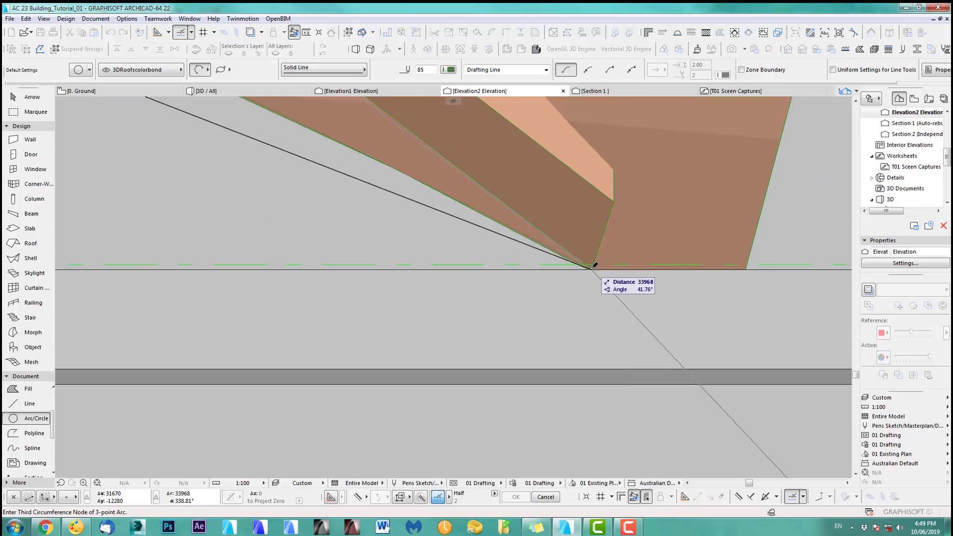
click(594, 267)
scroll(640, 308, down, 3)
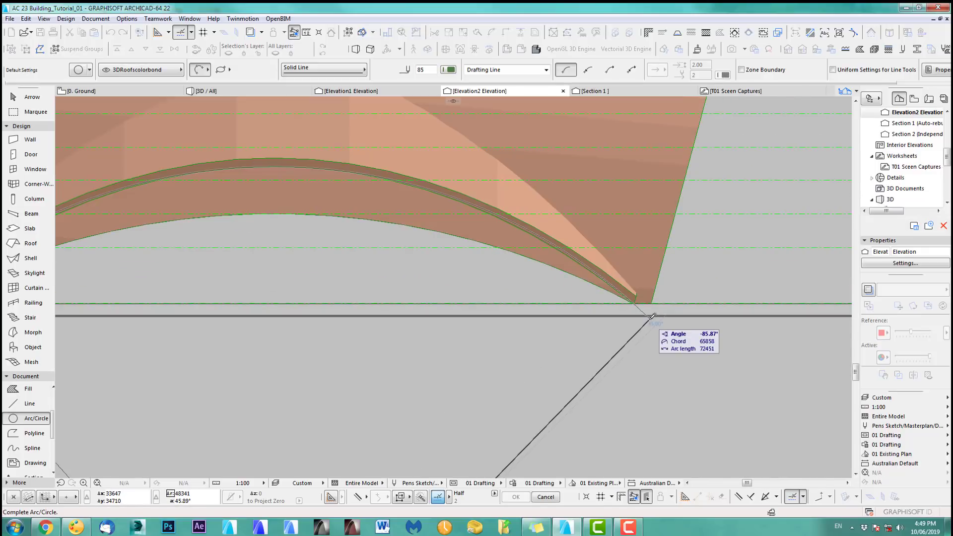
scroll(653, 316, down, 6)
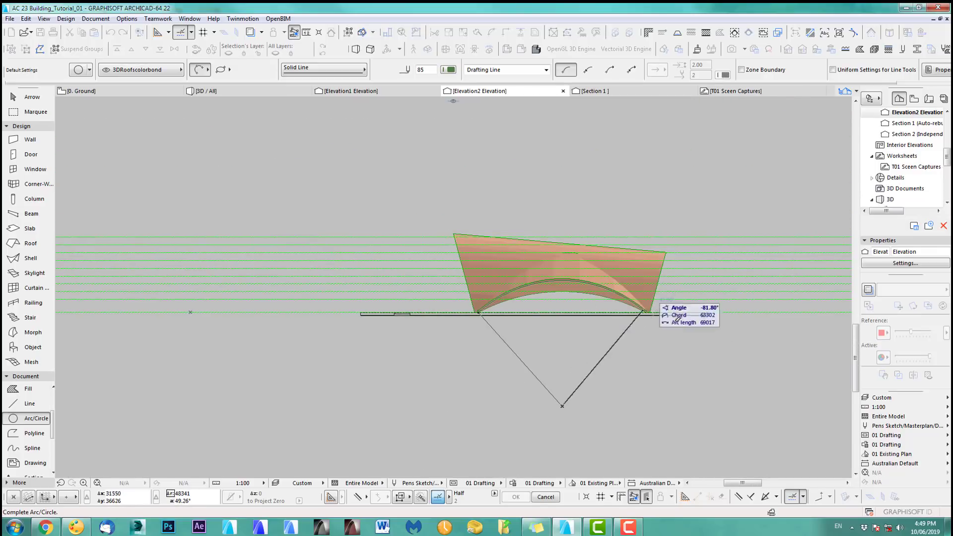
click(478, 313)
scroll(478, 311, up, 5)
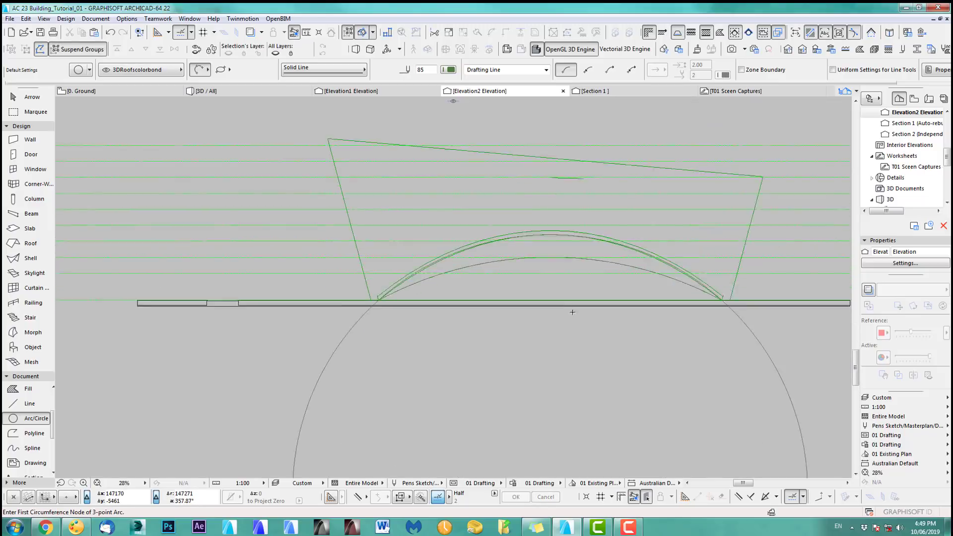
- Create a hole in the roof shell in Elevation2 that follows the outline of the new circle
scroll(422, 312, up, 2)
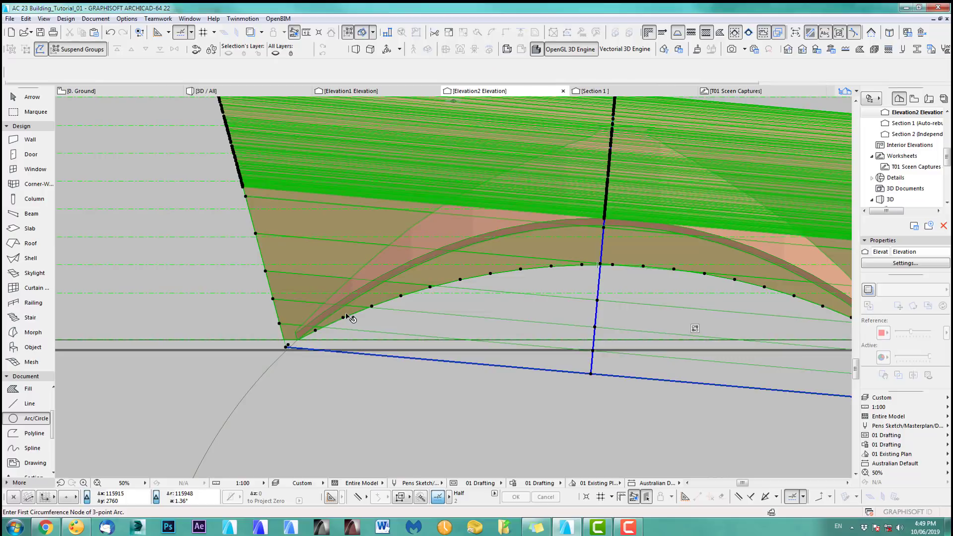
key(Escape)
scroll(284, 174, down, 3)
shift+click(647, 258)
scroll(596, 364, down, 2)
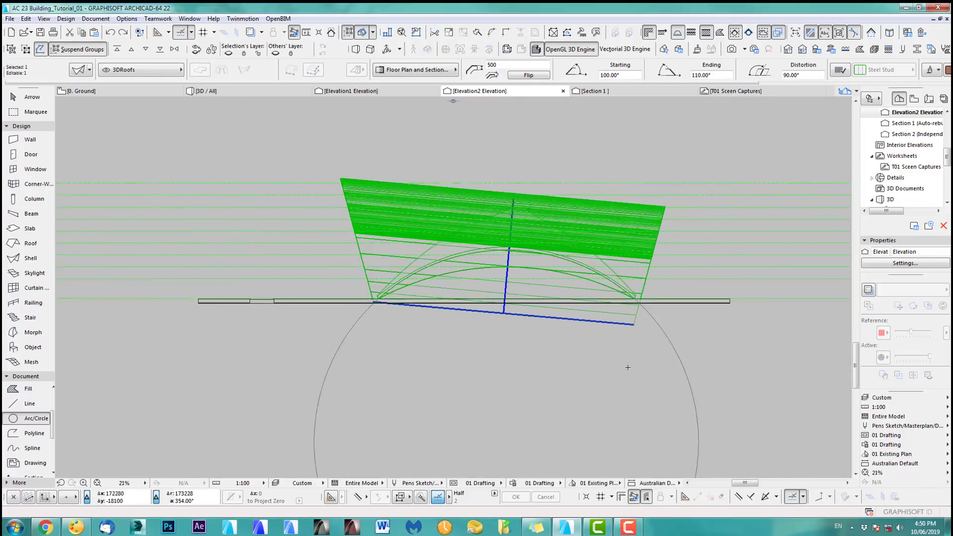
scroll(632, 263, up, 2)
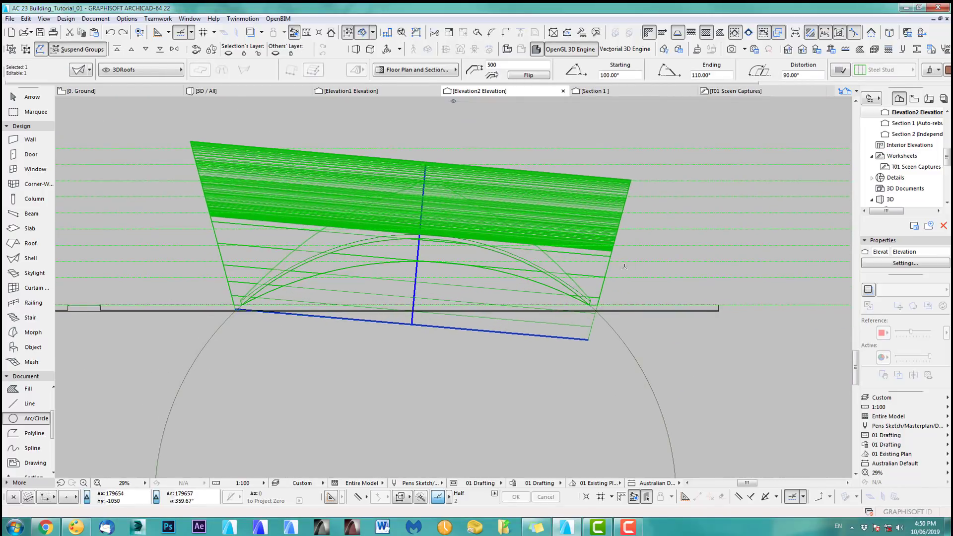
right_click(599, 291)
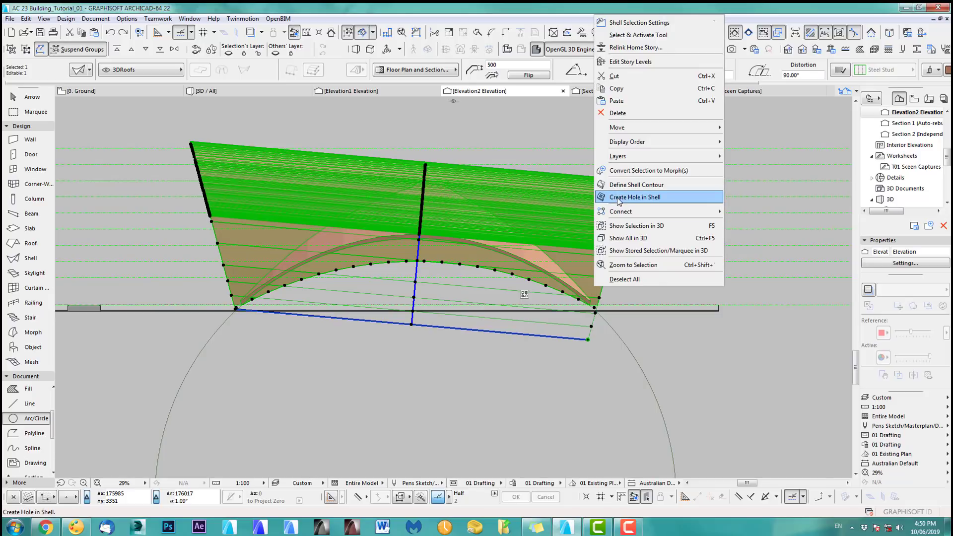
click(619, 198)
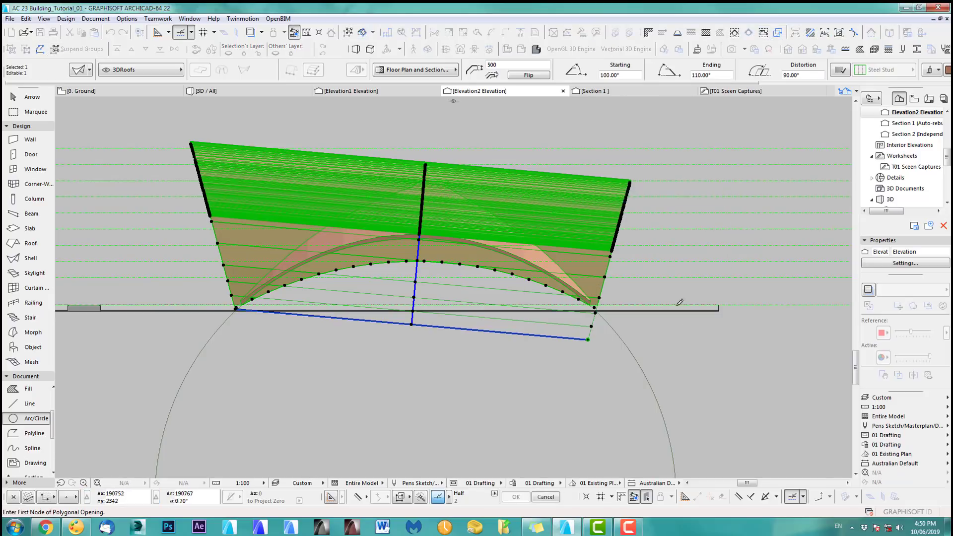
click(660, 398)
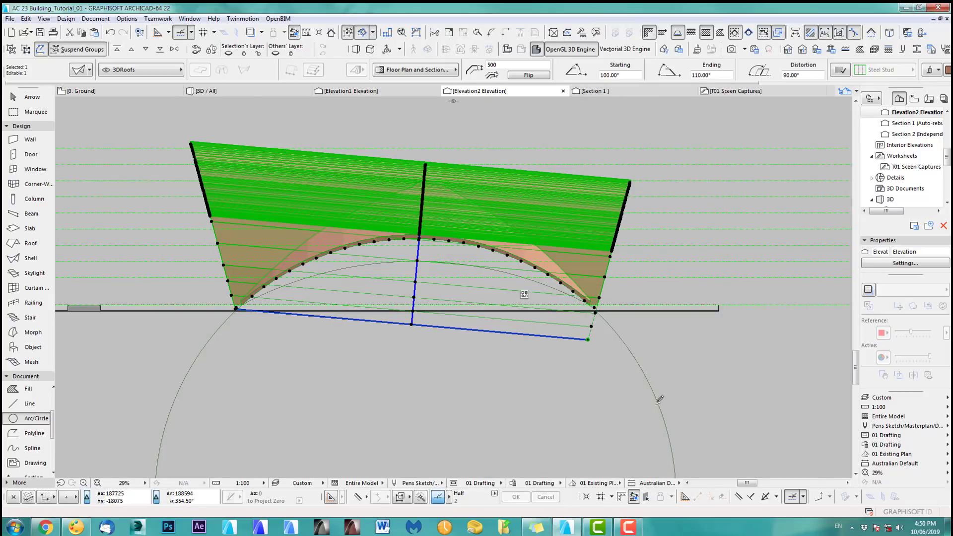
key(Escape)
- Examine in 3D how the enlarged opening meets the arch shell and where the arch shell runs into the roof shell
key(F3)
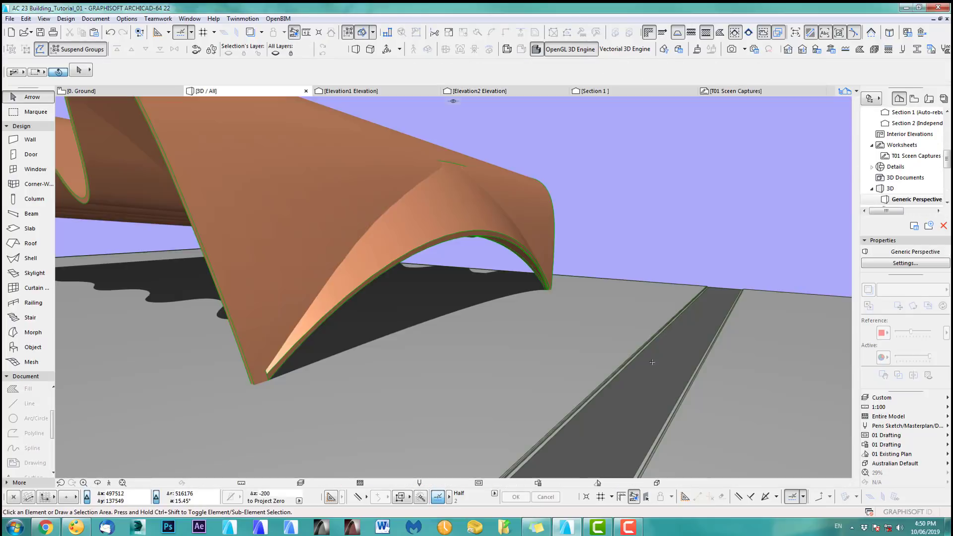
scroll(479, 249, down, 3)
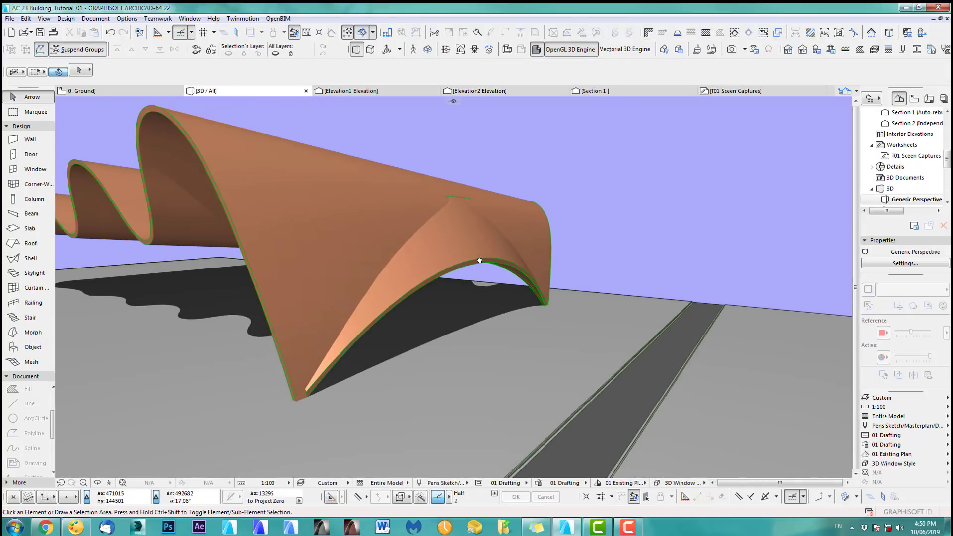
shift+middle_drag(485, 266, 497, 268)
scroll(502, 271, up, 5)
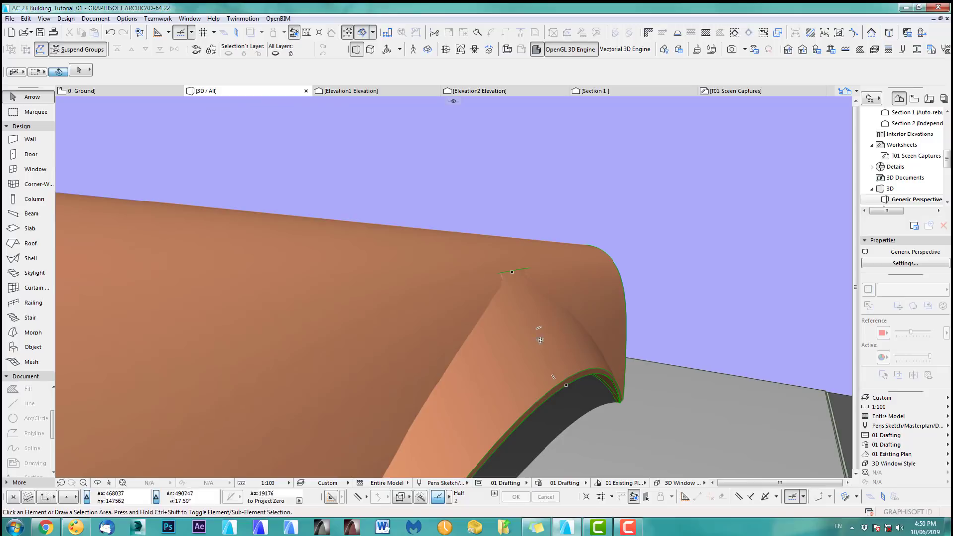
shift+middle_drag(535, 314, 682, 332)
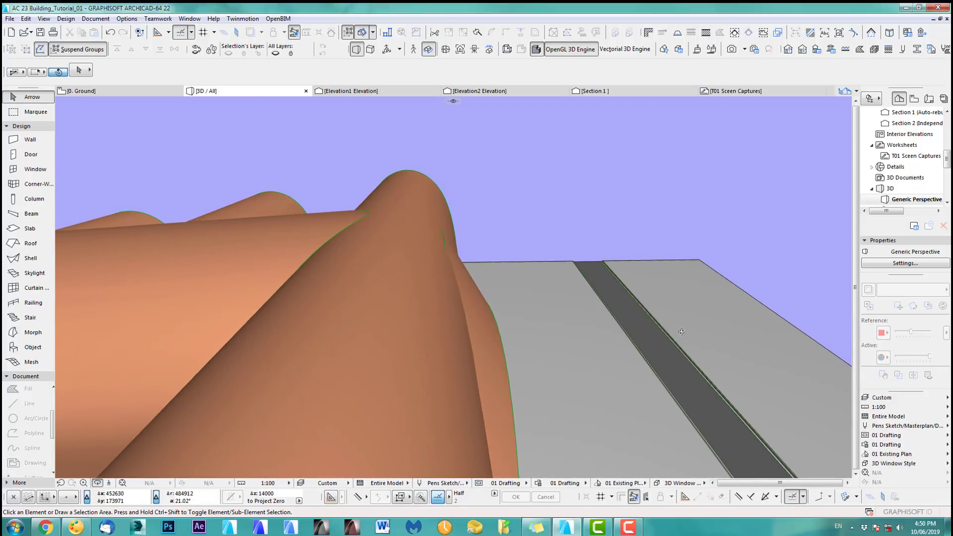
scroll(470, 221, up, 6)
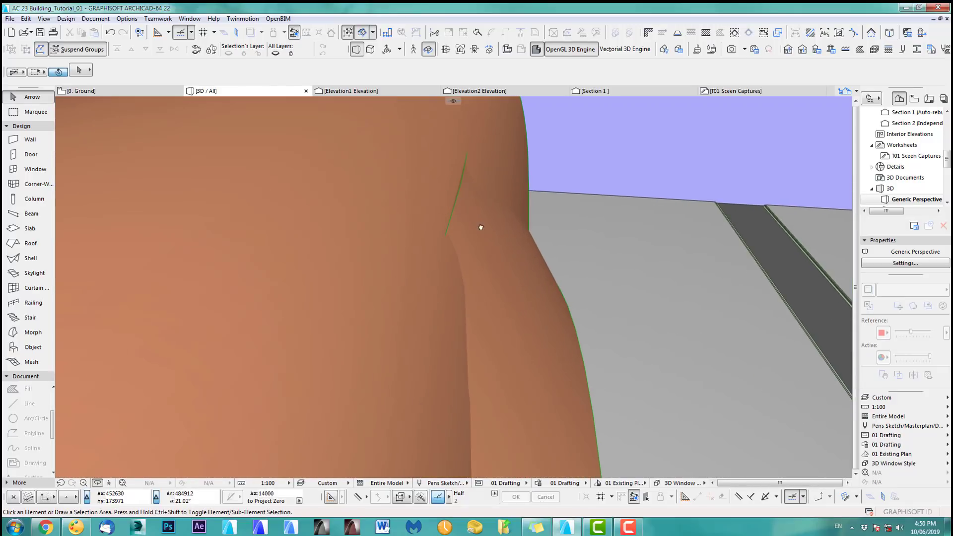
shift+middle_drag(481, 228, 383, 219)
shift+middle_drag(647, 223, 575, 251)
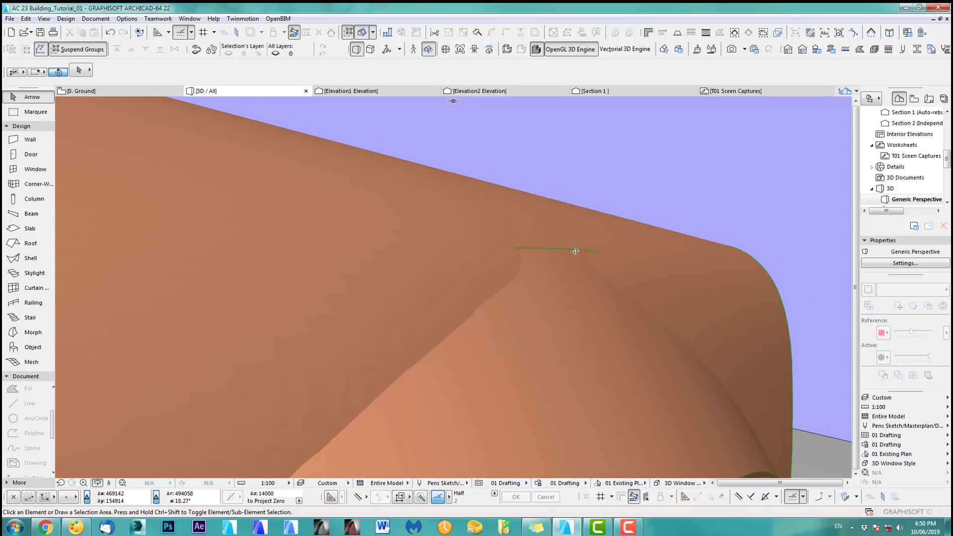
scroll(575, 251, down, 8)
mouse_move(495, 392)
shift+middle_down()
mouse_move(509, 372)
mouse_move(503, 350)
shift+middle_up()
- Open Solid Element Operations and assign the arch shell as the target and the wavy roof shell as the operator
click(66, 18)
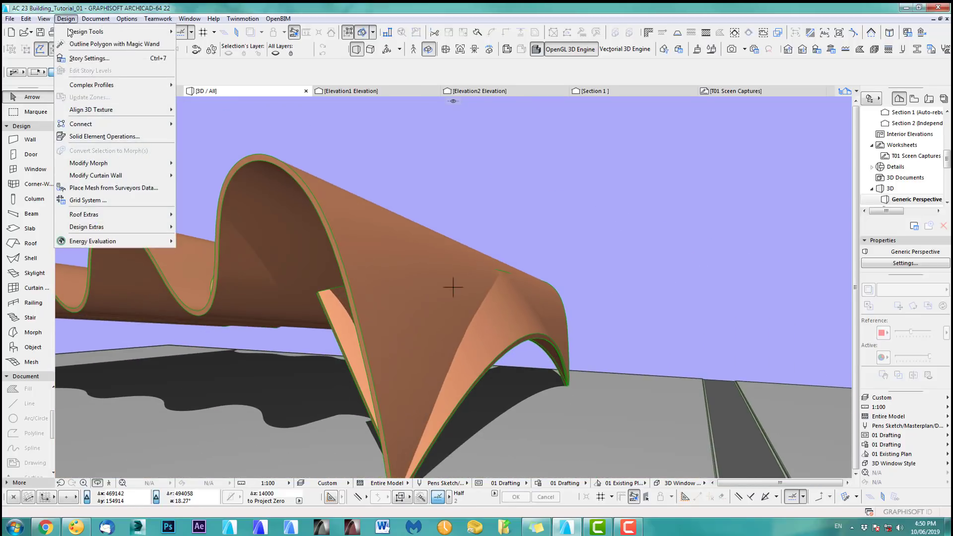
click(104, 136)
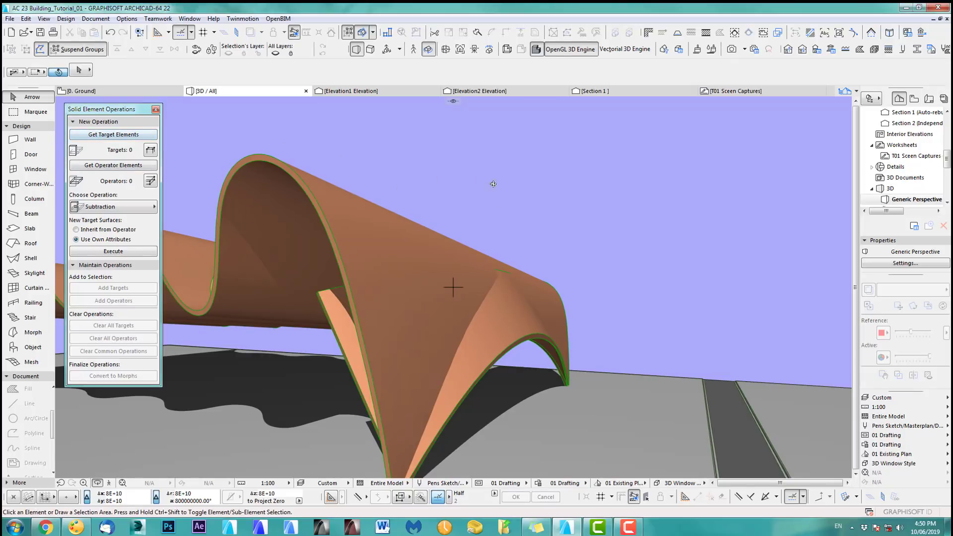
click(483, 313)
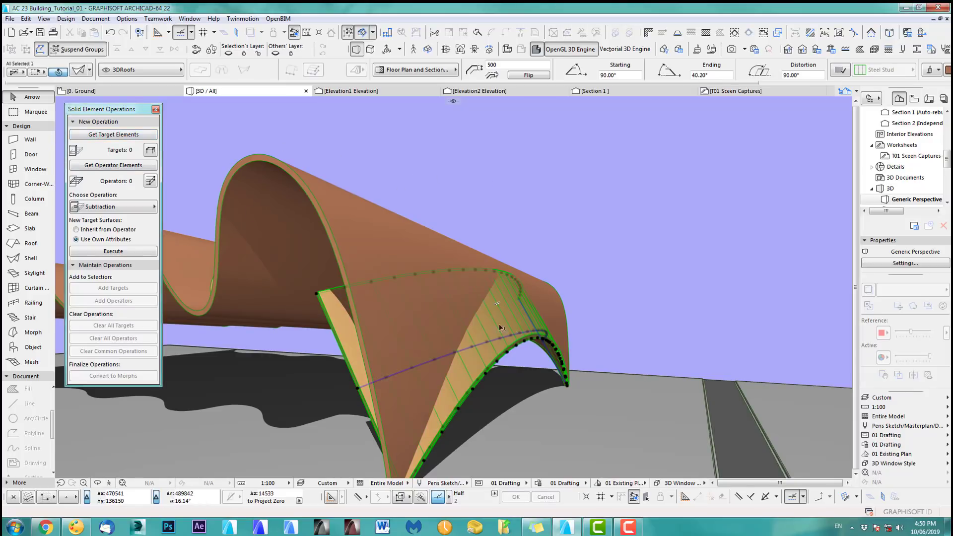
click(128, 136)
click(189, 306)
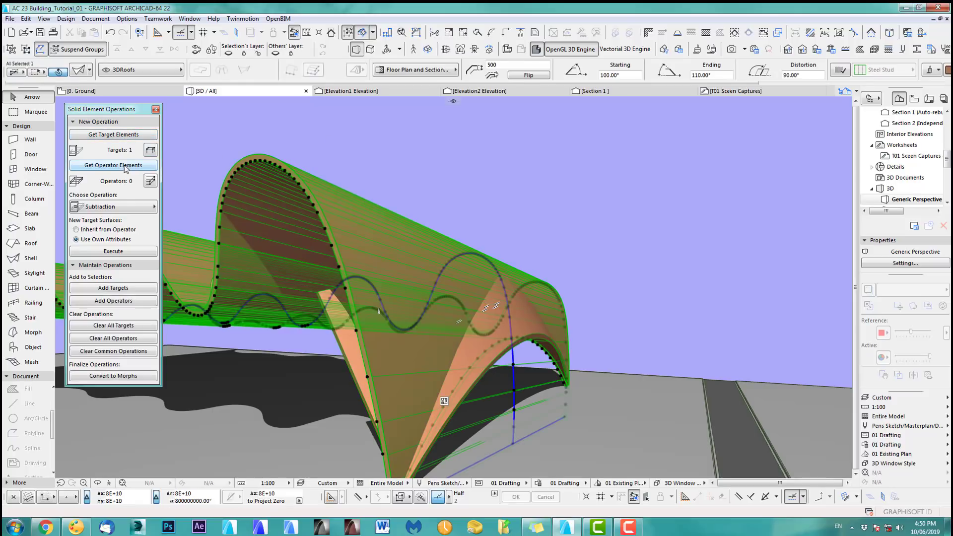
click(126, 167)
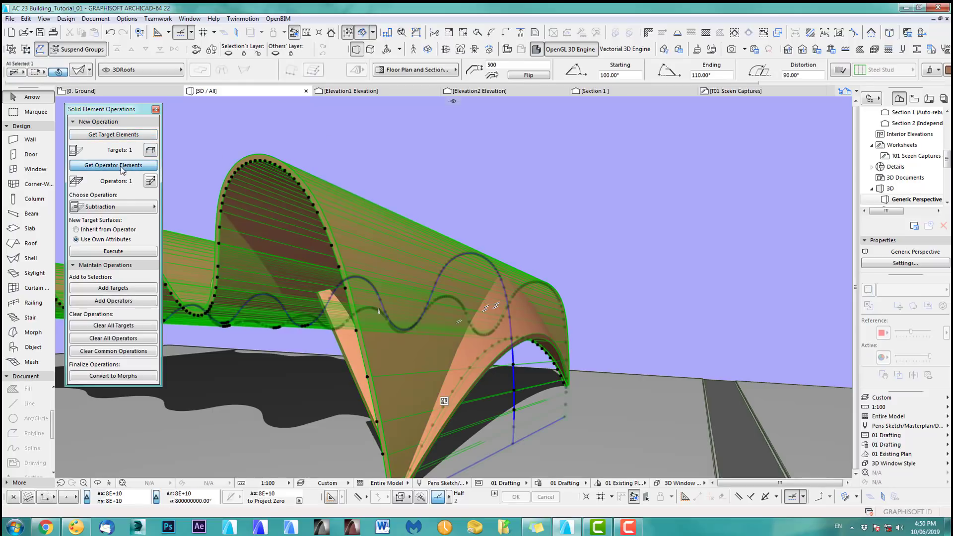
click(476, 192)
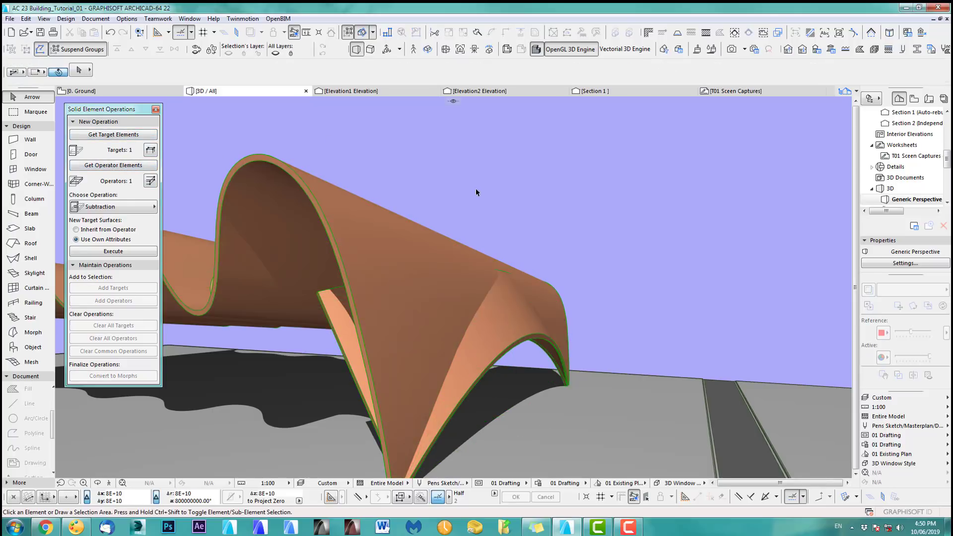
- Try subtracting the roof shell from the arch shell with upward extrusion, and undo that solid operation
click(128, 209)
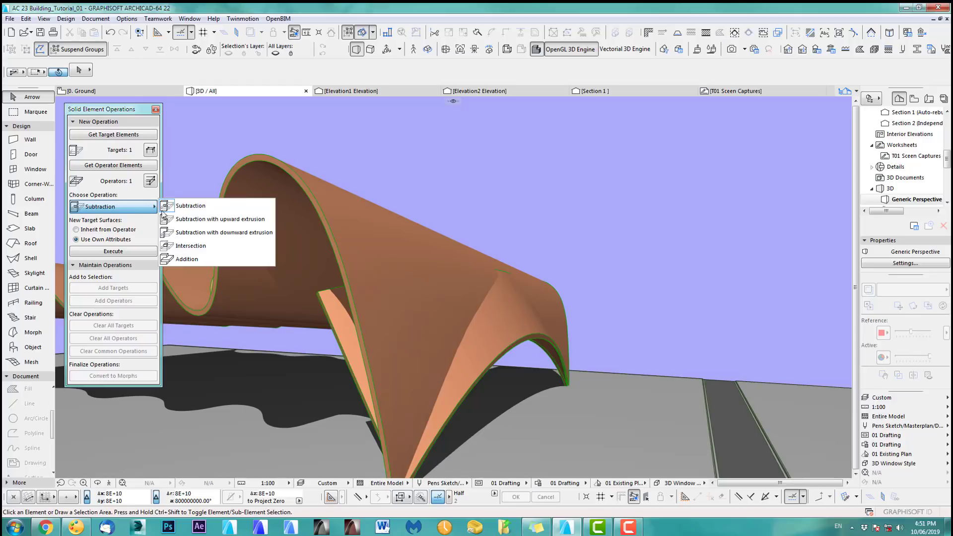
click(220, 219)
click(149, 252)
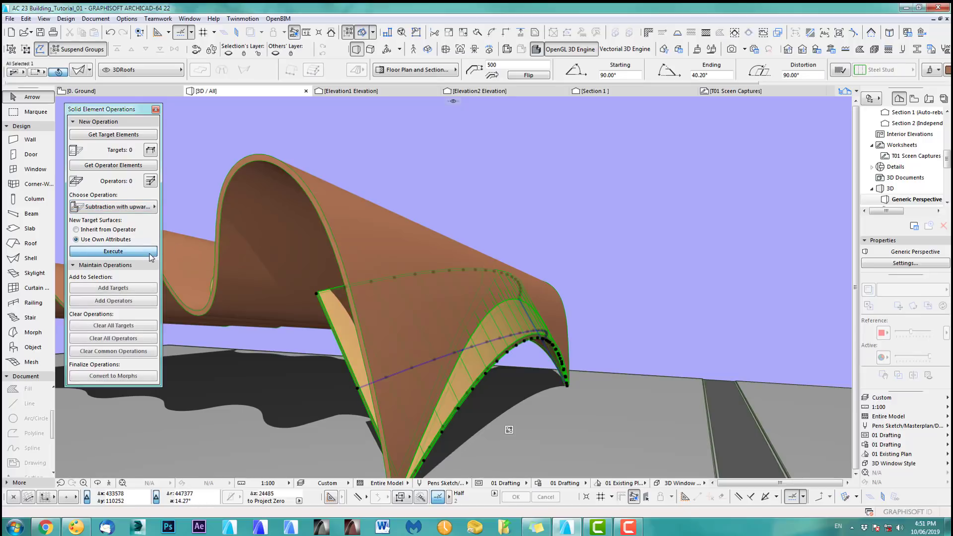
click(616, 196)
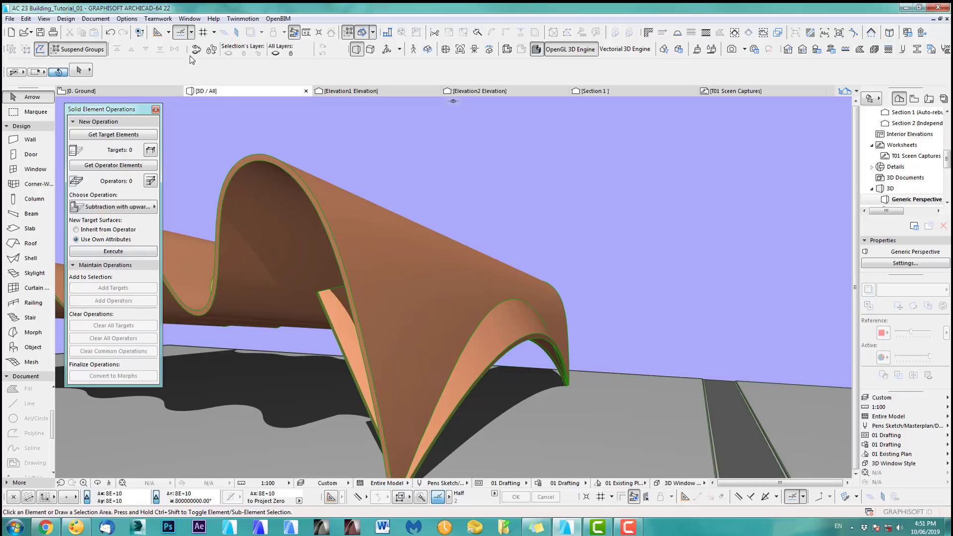
click(112, 34)
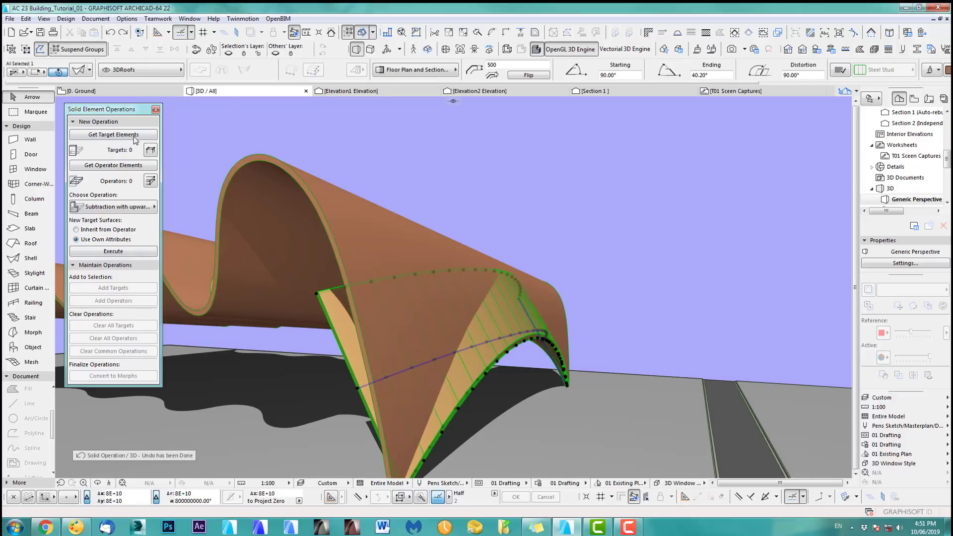
- Subtract the roof shell from the arch shell using Subtraction with downward extrusion, with the arch shell as target and the roof shell as operator
click(135, 136)
click(370, 234)
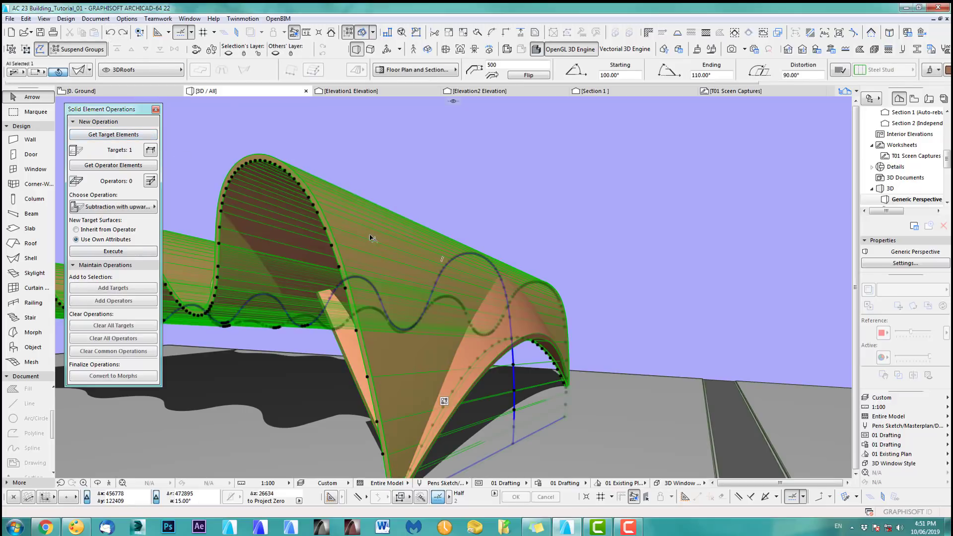
click(135, 166)
click(141, 207)
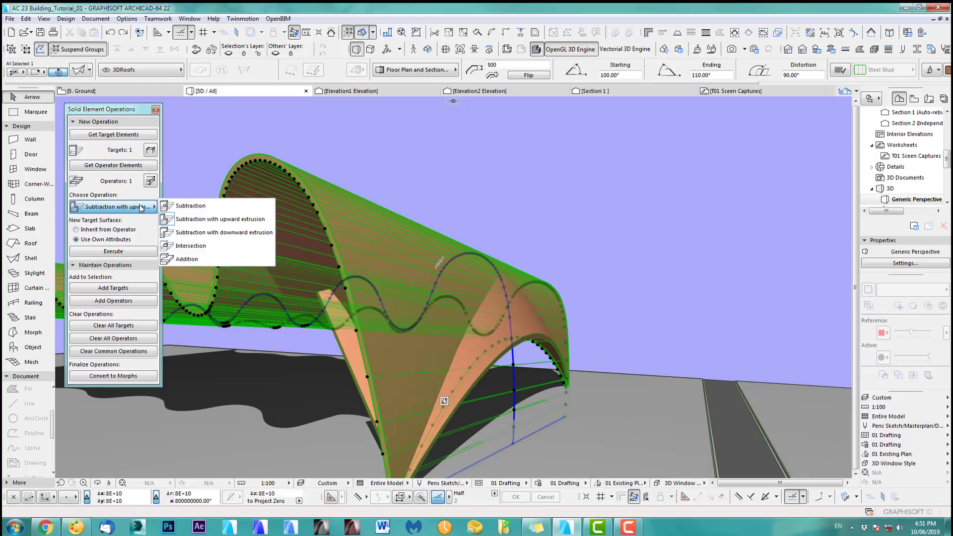
click(222, 234)
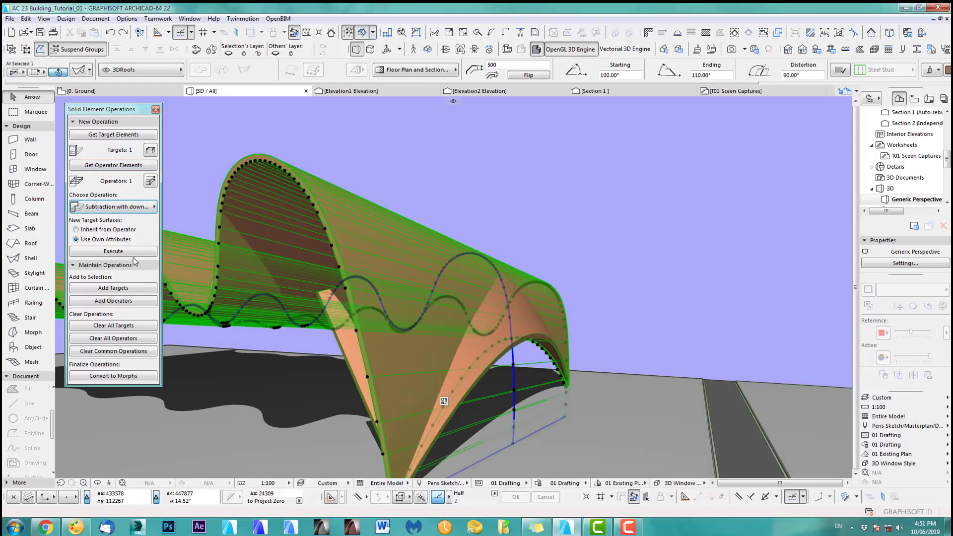
click(114, 251)
click(479, 174)
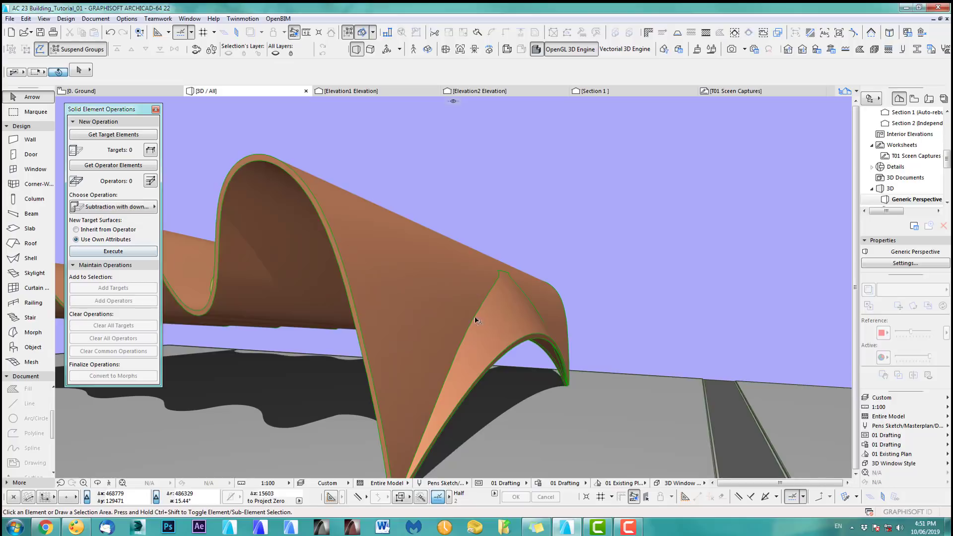
- Inspect the trimmed arch shell's crown in 3D and select the arch shell in Elevation1
mouse_move(475, 317)
shift+middle_down()
mouse_move(521, 272)
mouse_move(517, 283)
mouse_move(536, 292)
mouse_move(305, 349)
mouse_move(487, 302)
mouse_move(454, 283)
mouse_move(515, 242)
mouse_move(505, 272)
mouse_move(410, 237)
shift+middle_up()
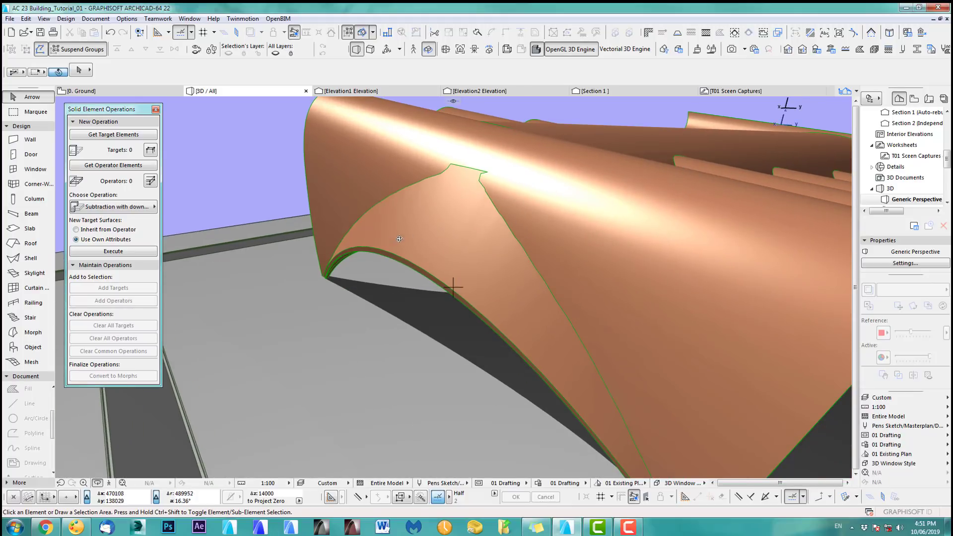
key(F2)
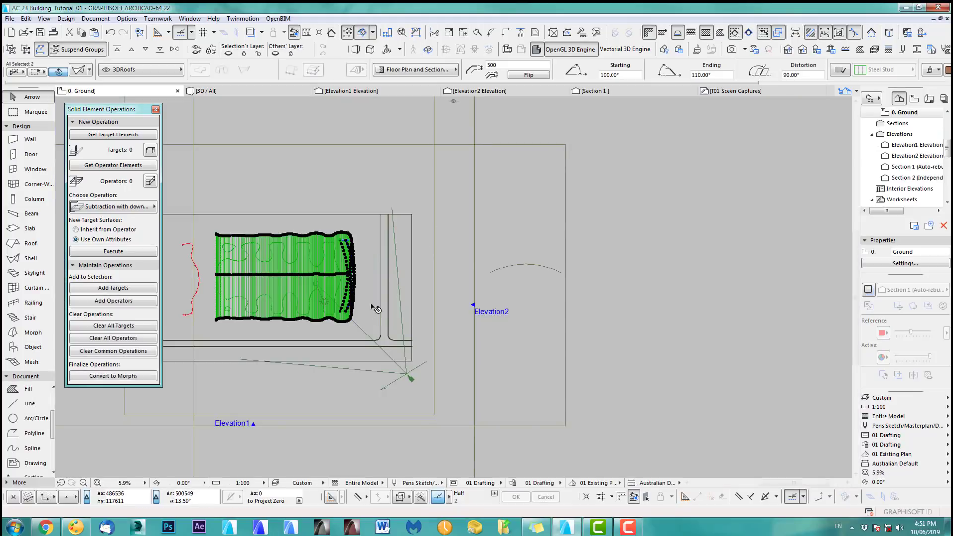
click(394, 93)
click(397, 243)
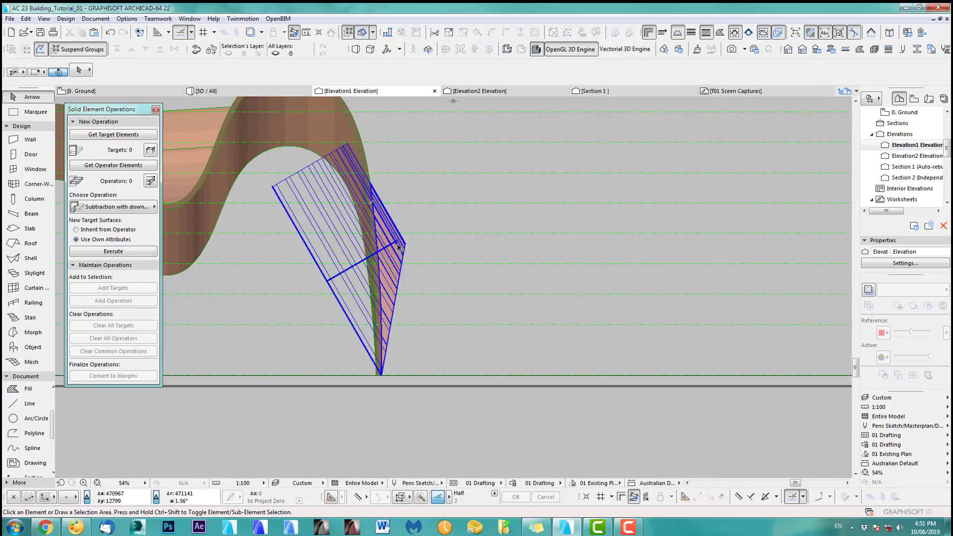
key(ctrl+e)
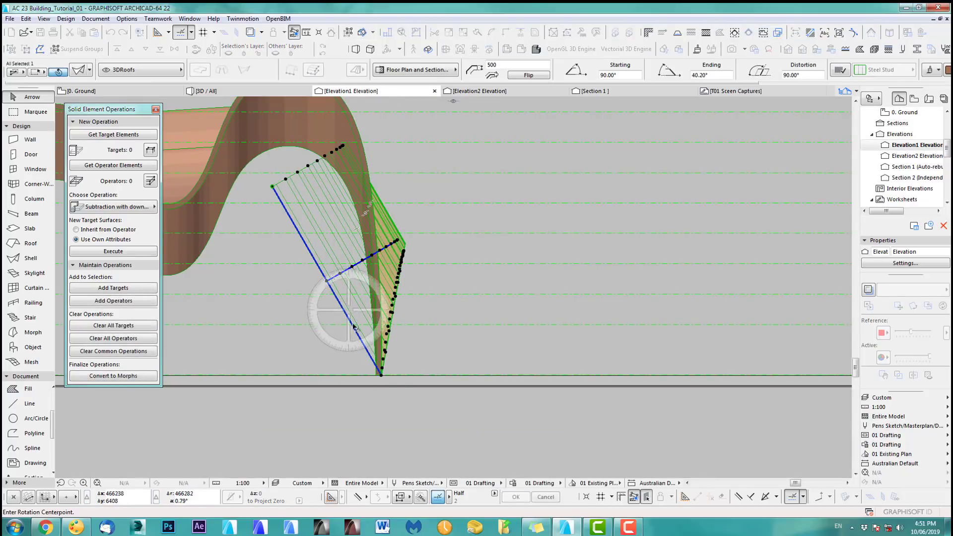
click(382, 375)
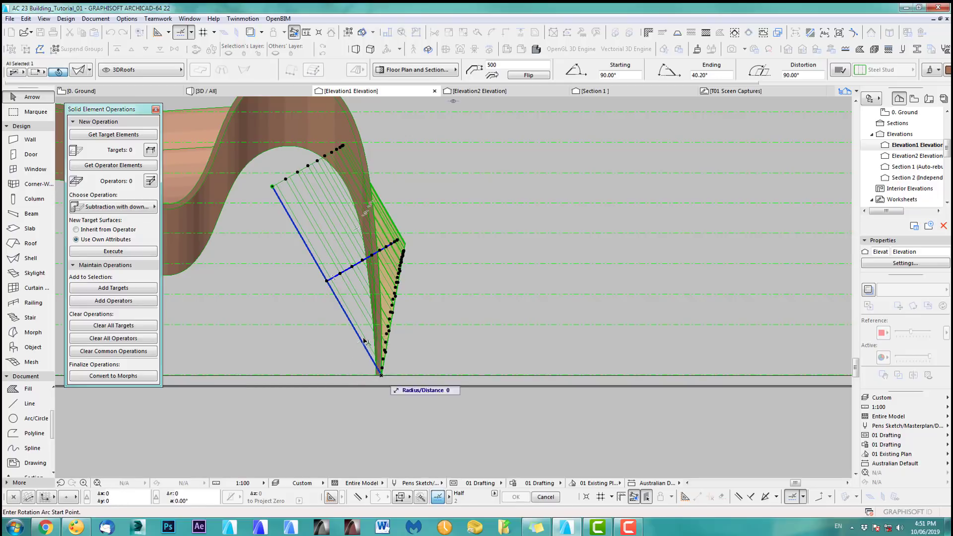
click(272, 187)
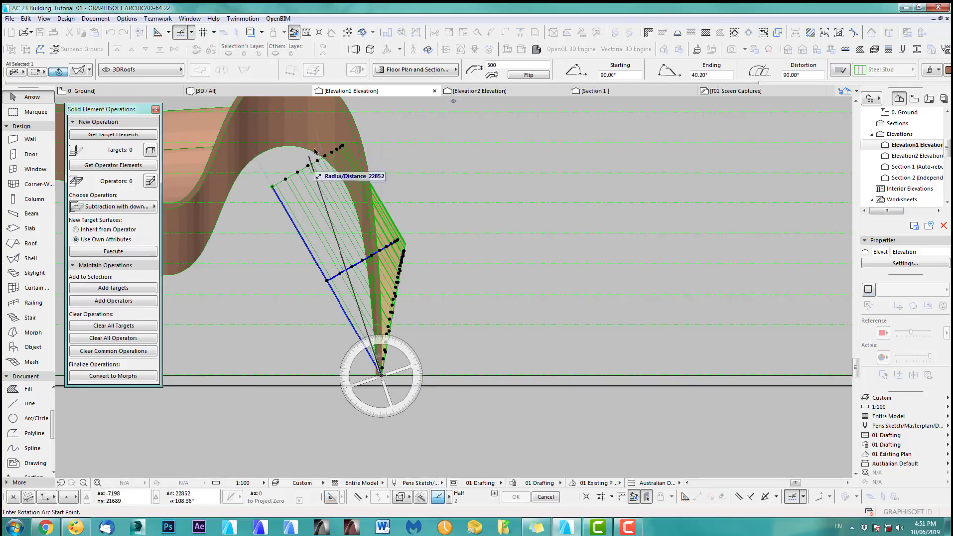
key(Escape)
- Try stretching the arch shell in Elevation1 along its slope beyond its upper end, and undo the stretch
click(308, 167)
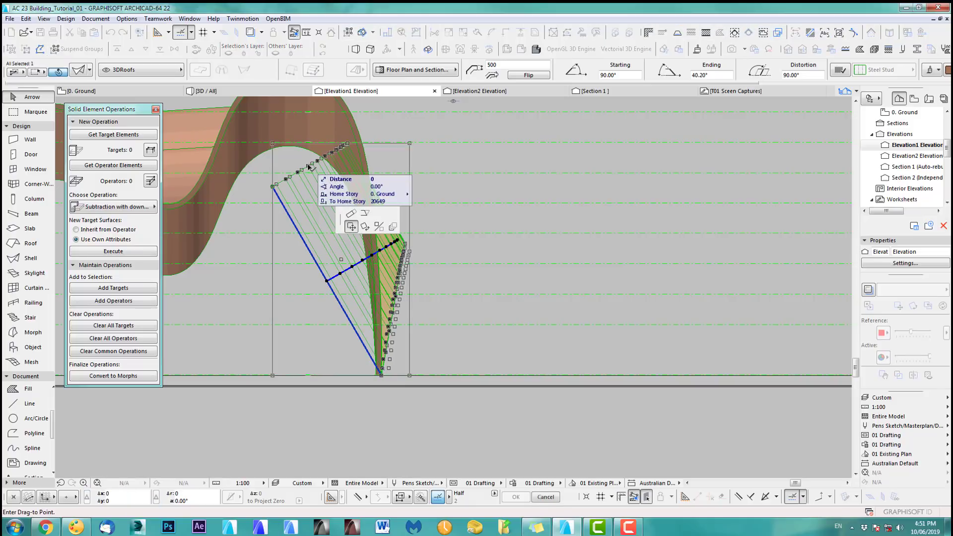
click(352, 217)
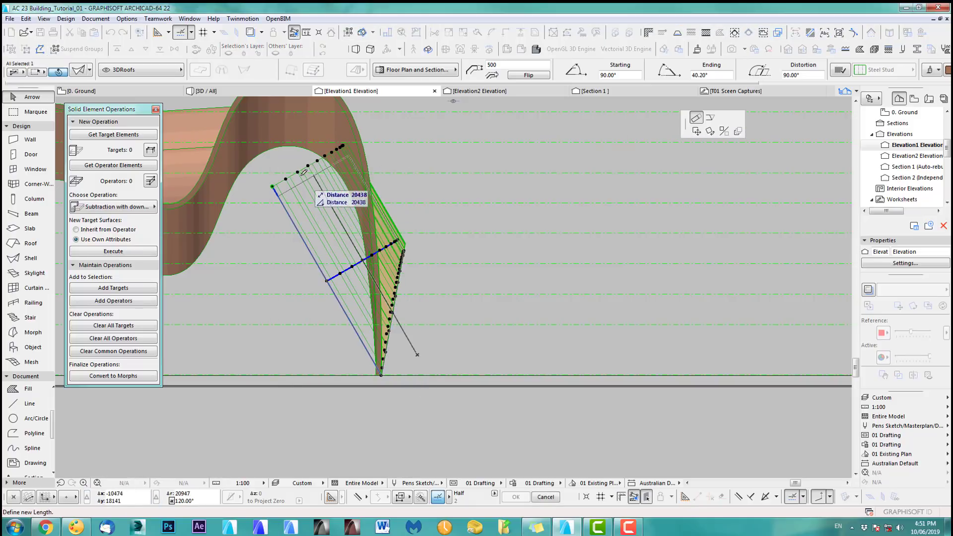
click(300, 153)
click(433, 188)
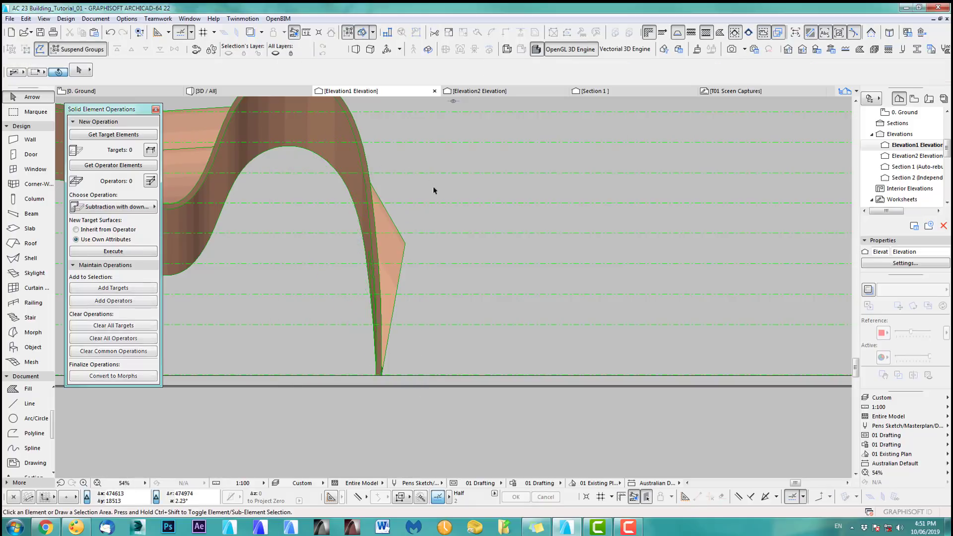
key(F3)
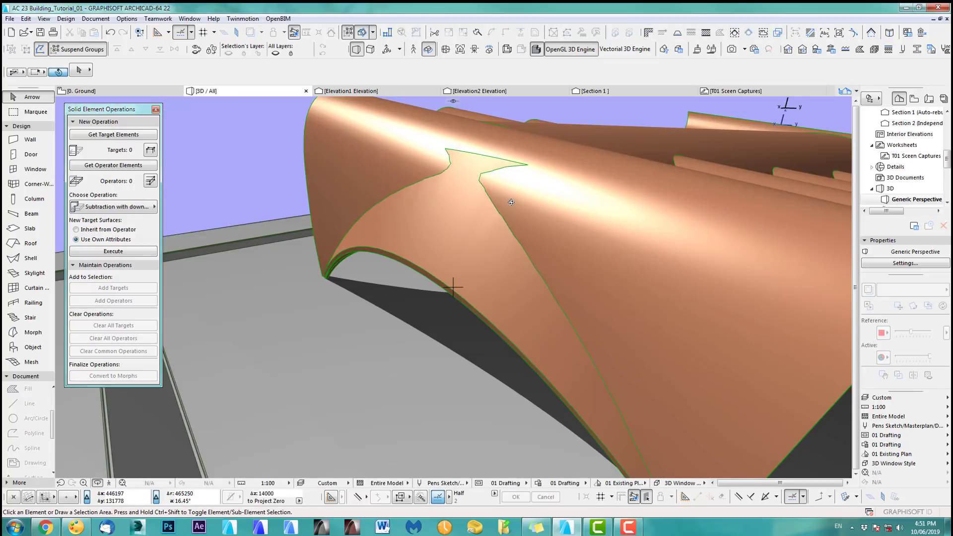
key(ctrl+z)
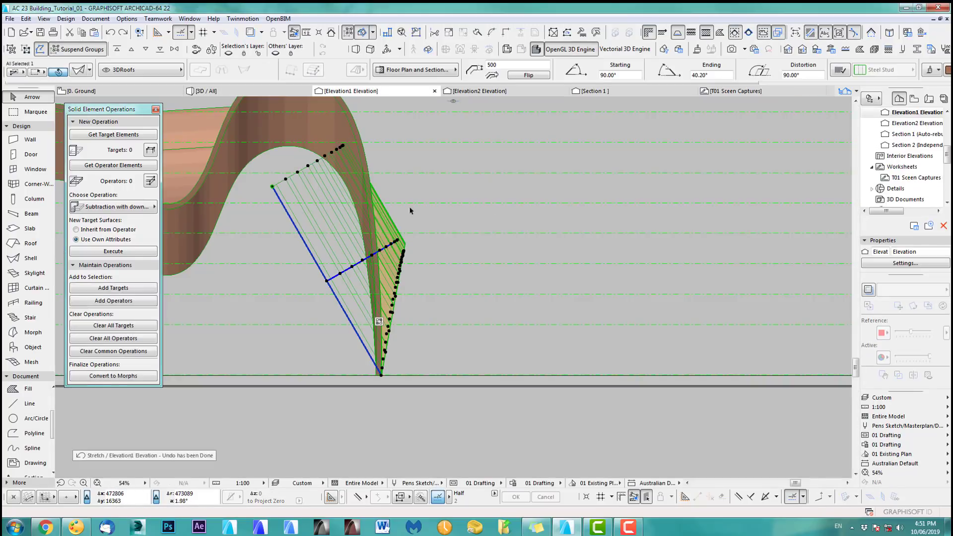
- Rotate the arch shell in Elevation1 about 1° counter-clockwise around its ground corner
key(ctrl+e)
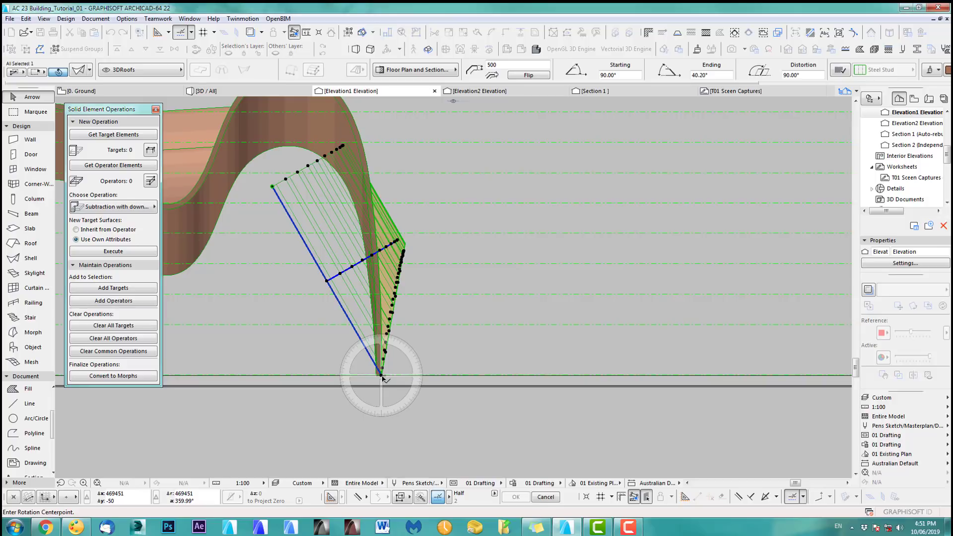
click(381, 375)
click(273, 188)
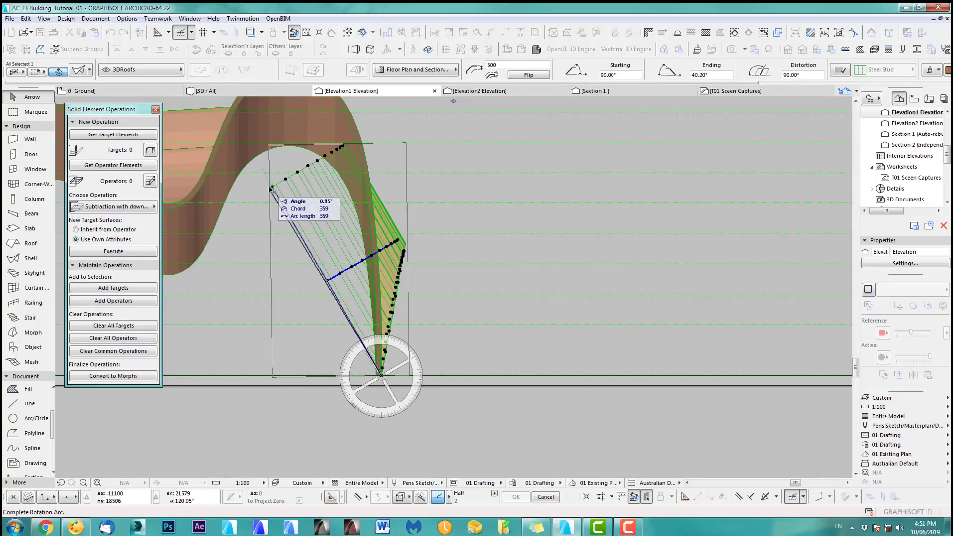
click(269, 189)
click(453, 219)
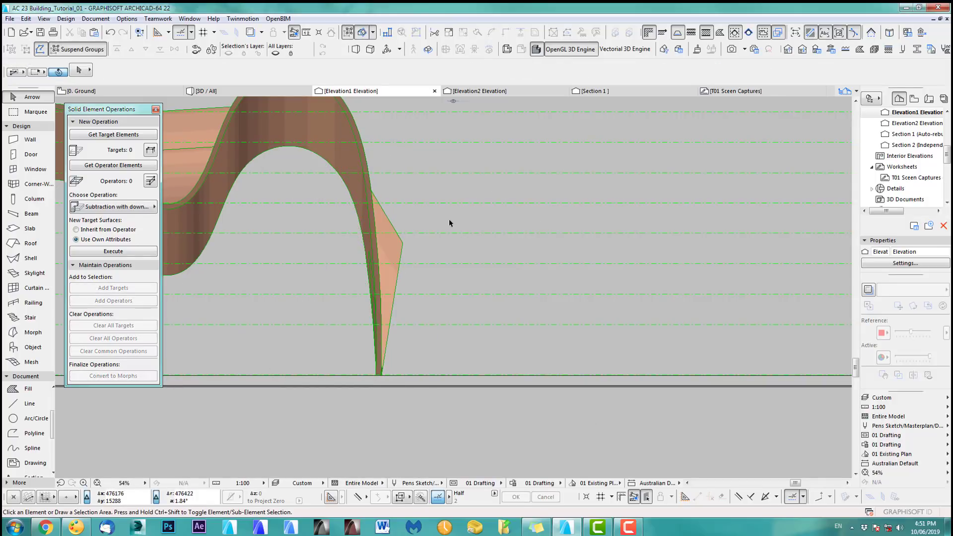
- Examine the arch shell's junction with the roof shell in 3D, and the overall layout on the Ground plan and in Elevation1
key(F3)
scroll(452, 229, down, 5)
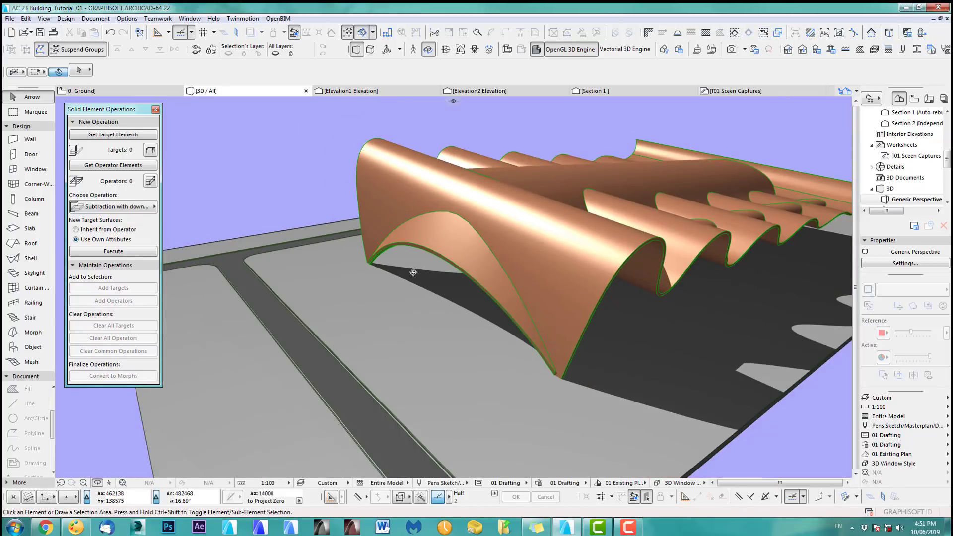
shift+middle_drag(412, 271, 643, 233)
middle_drag(498, 262, 591, 296)
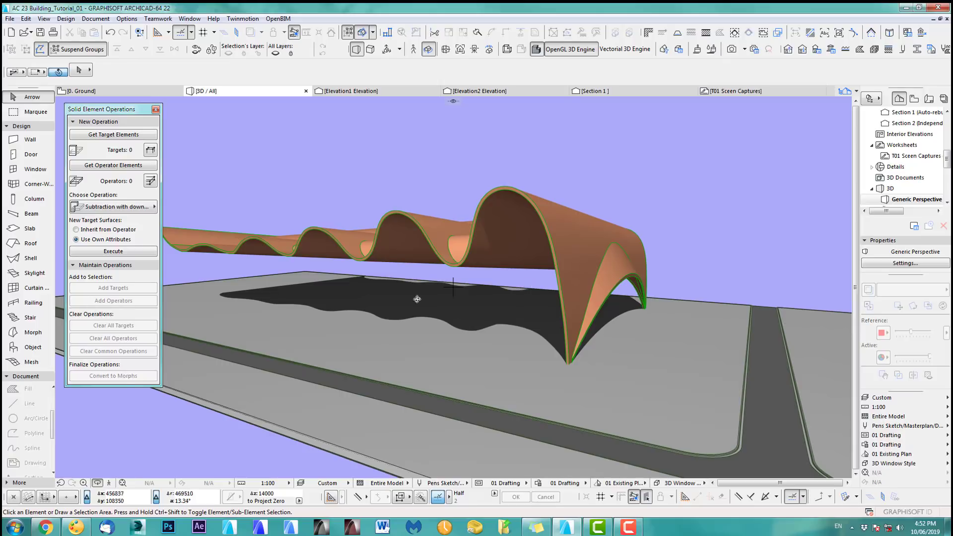
shift+middle_drag(443, 360, 424, 354)
key(F2)
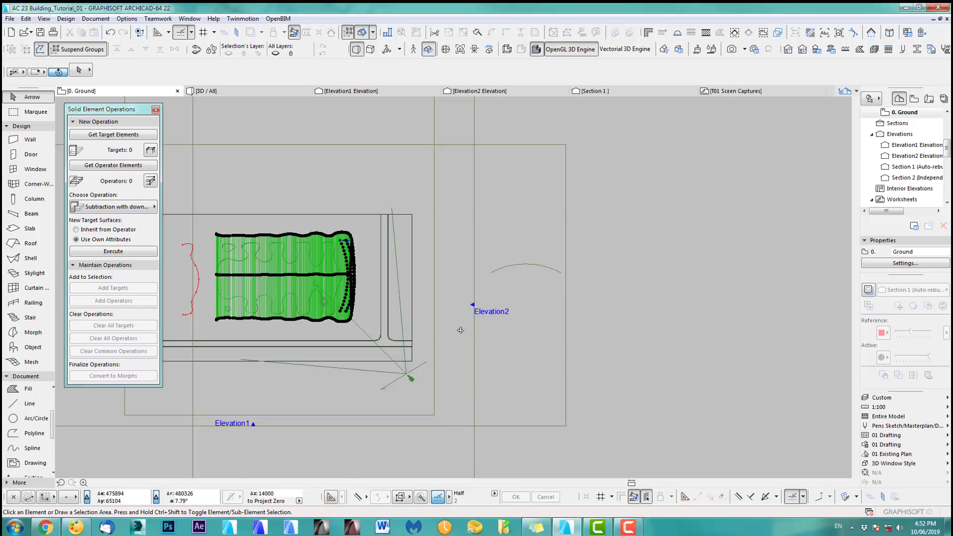
scroll(427, 328, down, 2)
middle_drag(422, 326, 511, 319)
key(Escape)
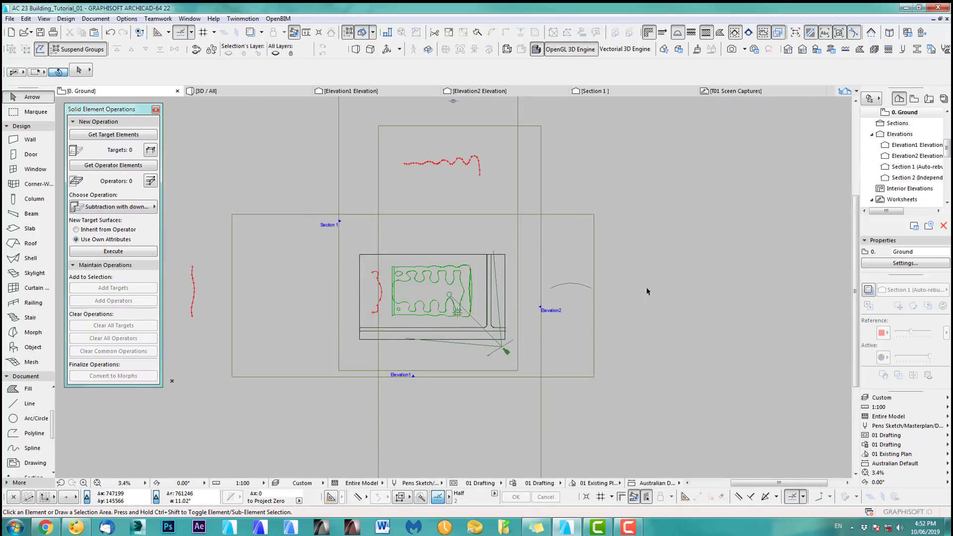
middle_drag(580, 181, 587, 195)
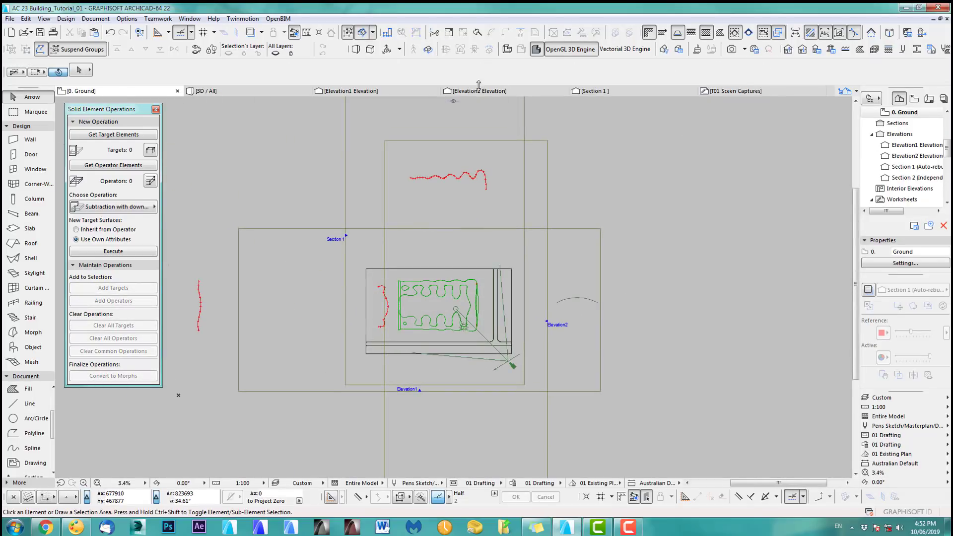
click(398, 92)
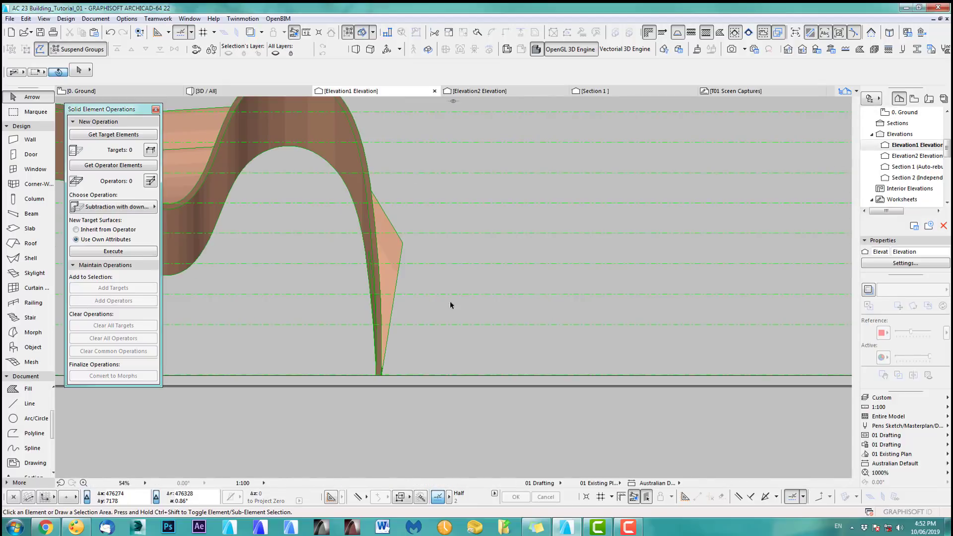
scroll(451, 302, down, 5)
middle_drag(442, 305, 620, 280)
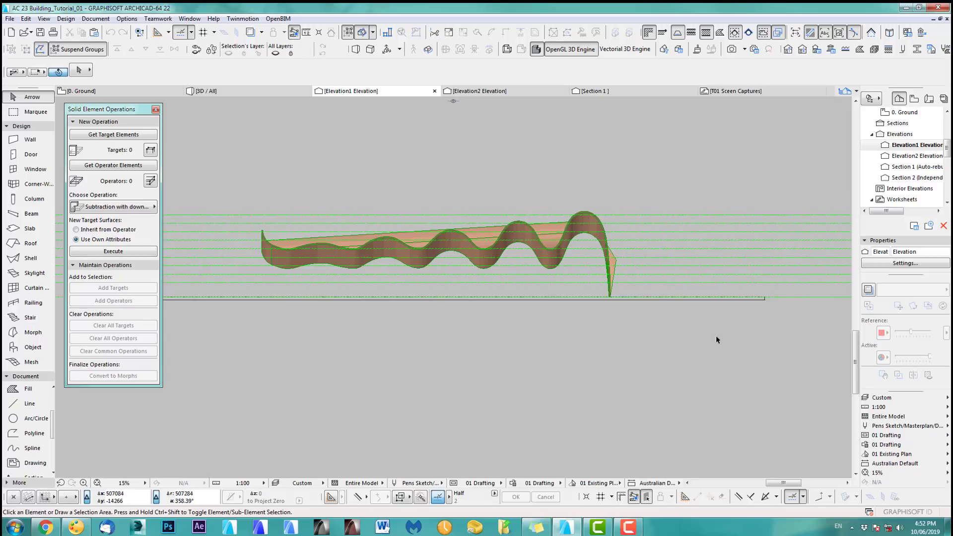
- Copy the wavy roof-profile spline from the Ground plan and paste it into Elevation1 at the centre of the current view
key(F2)
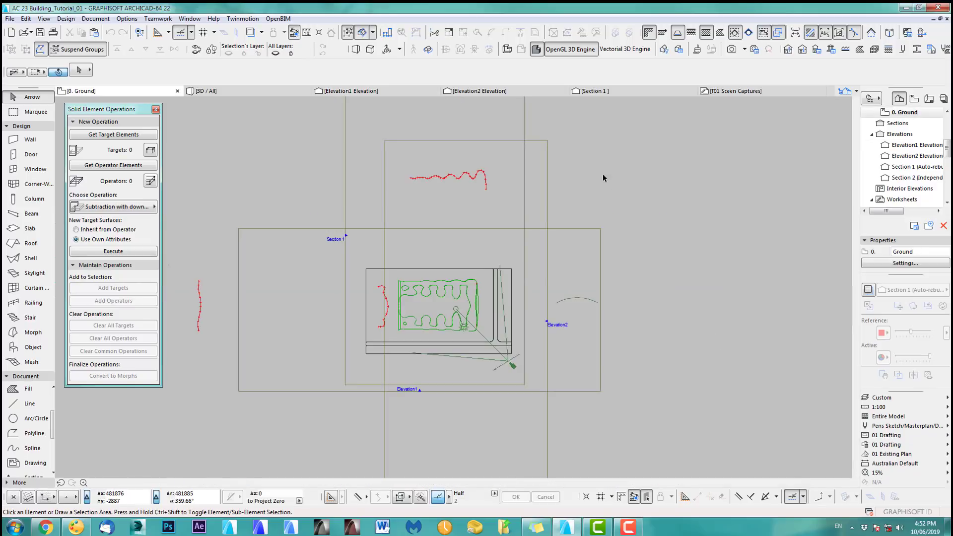
drag(488, 194, 488, 195)
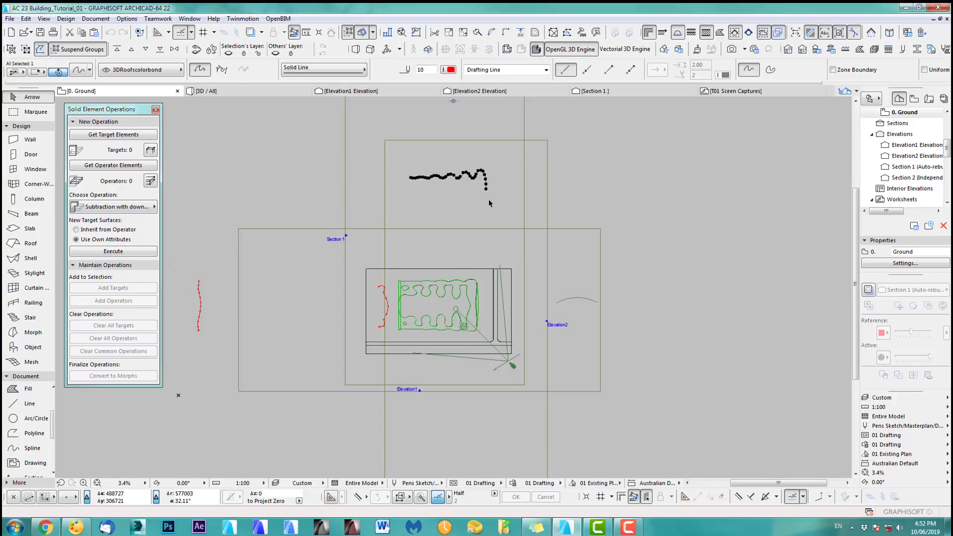
click(364, 93)
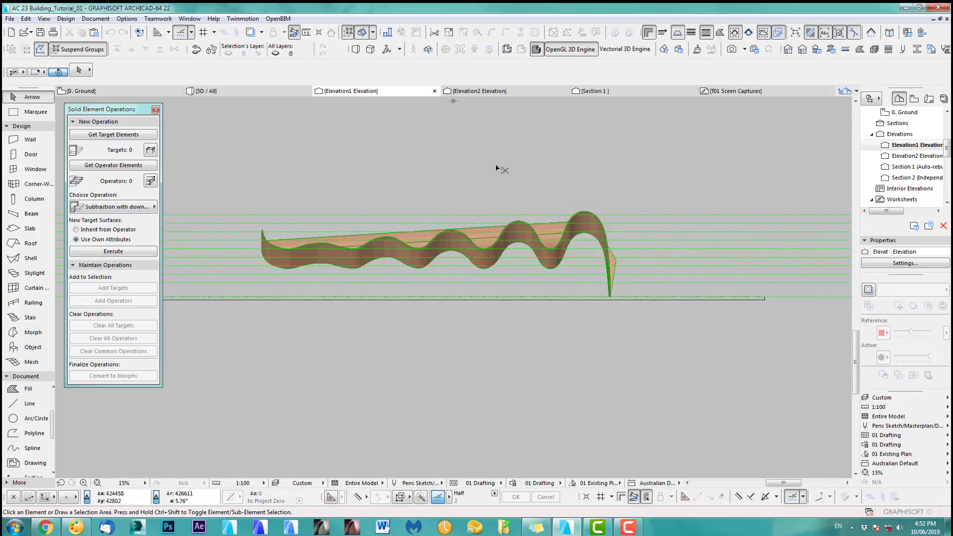
key(ctrl+v)
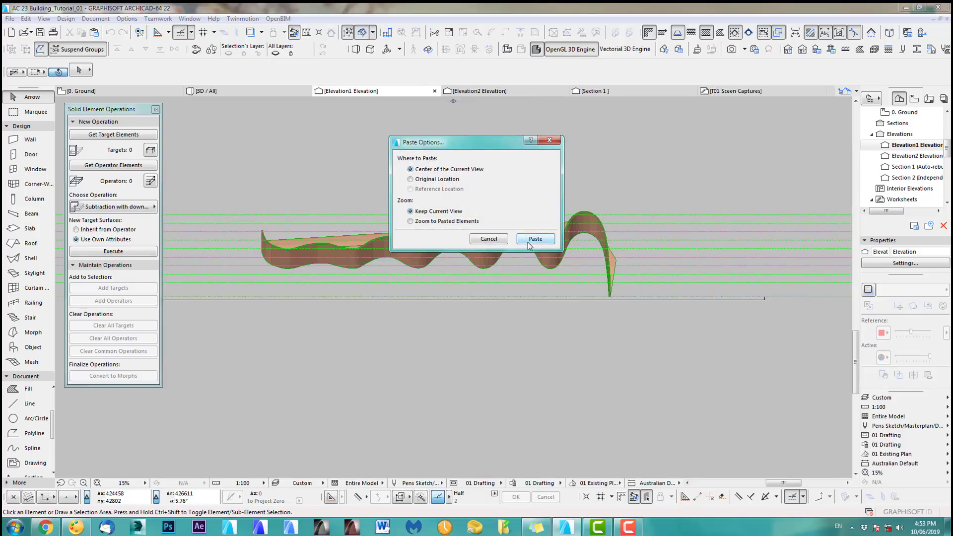
click(529, 243)
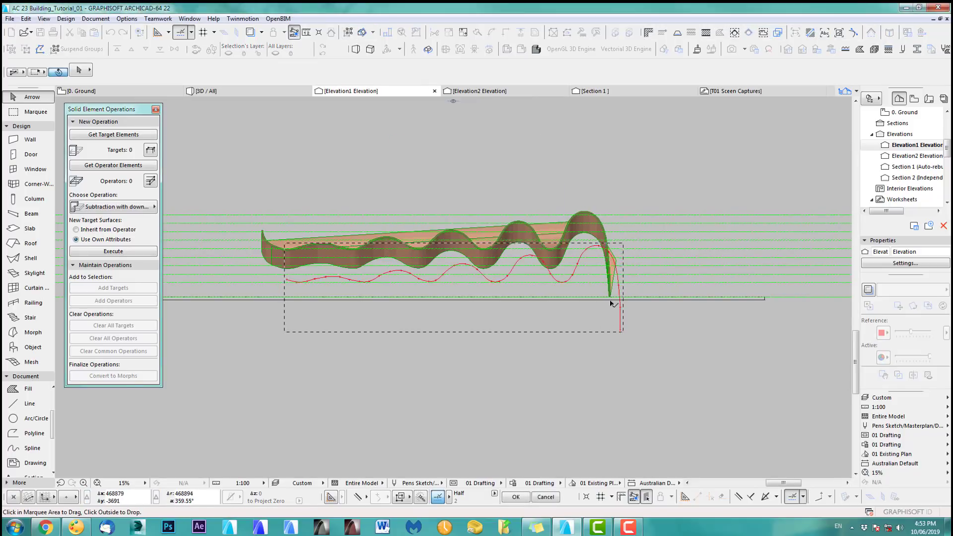
- Move the pasted spline so that its highest peak meets the roof shell's tallest crown in Elevation1
scroll(612, 303, up, 5)
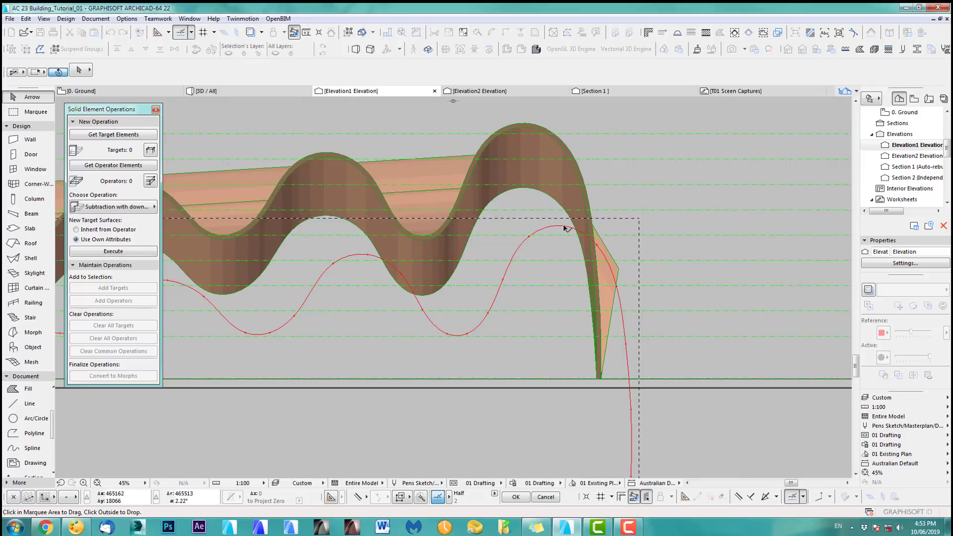
click(564, 228)
scroll(529, 136, up, 3)
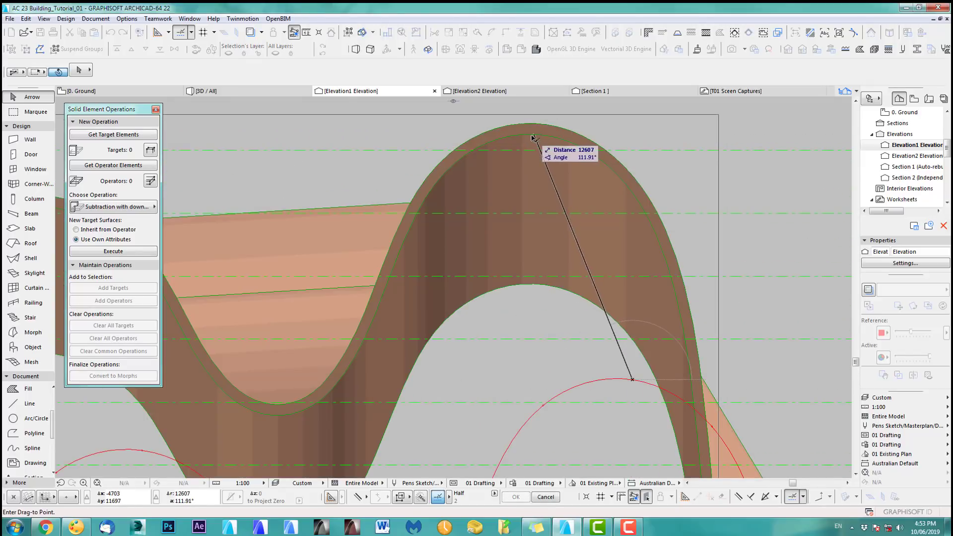
click(533, 137)
scroll(534, 141, up, 5)
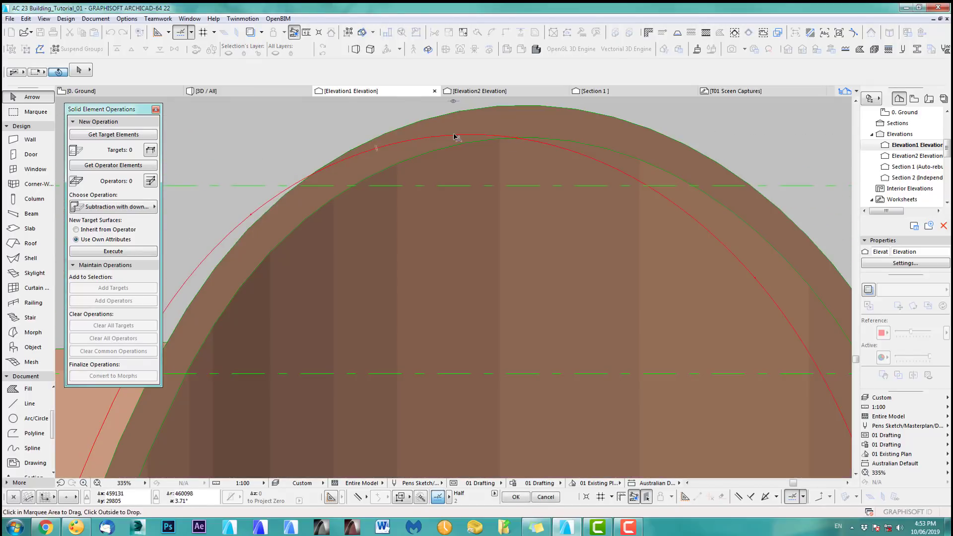
click(456, 137)
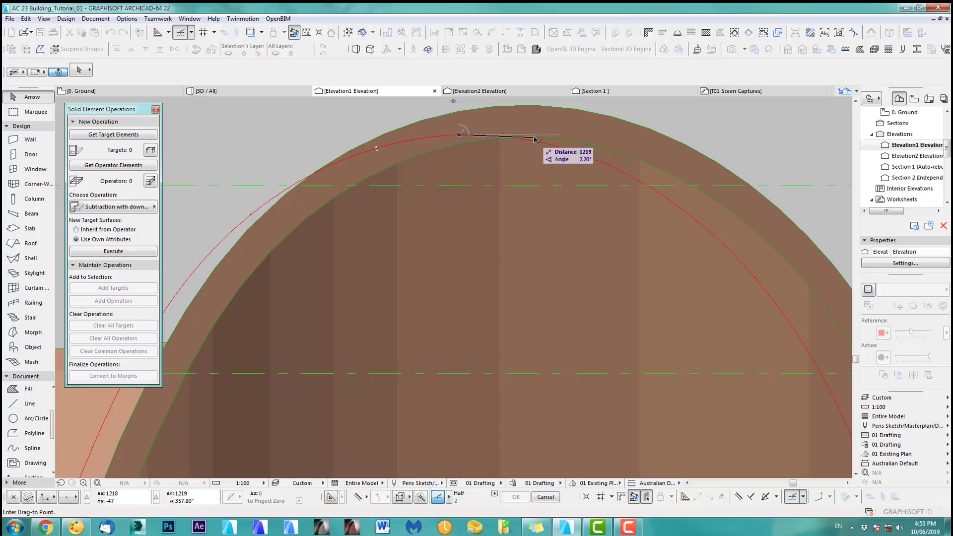
click(552, 149)
- Align the pasted spline with the bottom of the roof shell's trough beside the tallest crown
scroll(553, 151, down, 1)
scroll(554, 152, down, 4)
middle_drag(239, 449, 470, 295)
scroll(419, 367, up, 4)
click(481, 321)
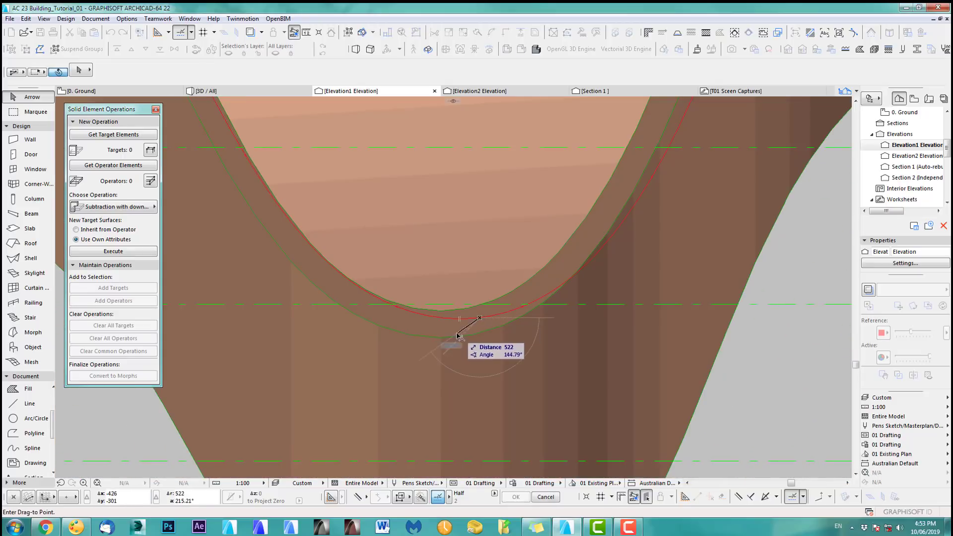
click(441, 342)
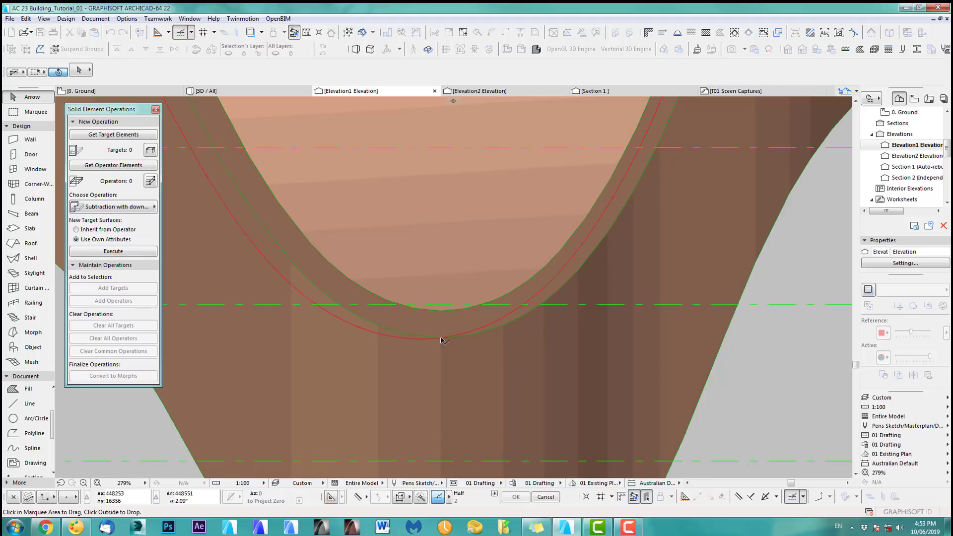
click(416, 343)
click(447, 314)
- Shift the pasted spline down to the lower edge of the shell's thickness at the trough and fix it in place
scroll(448, 316, down, 5)
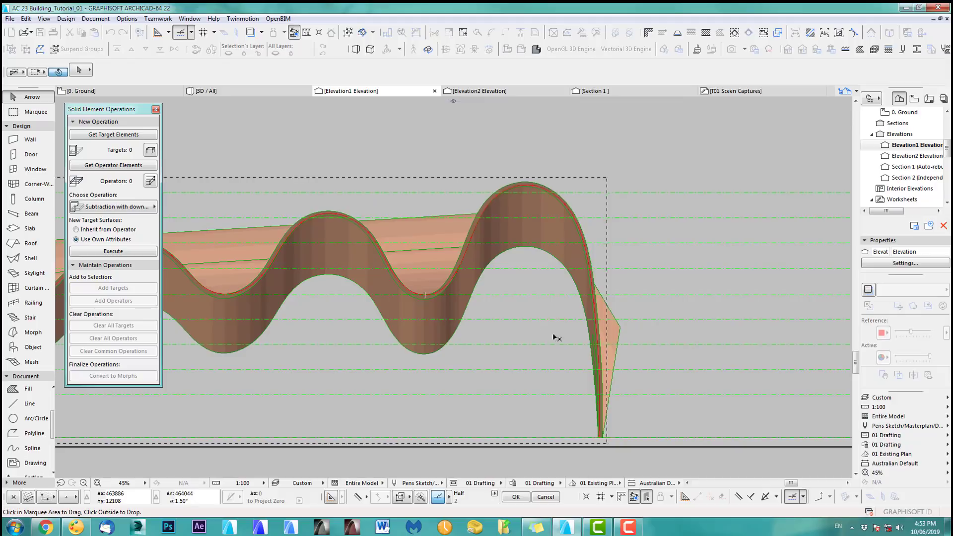
scroll(586, 366, down, 3)
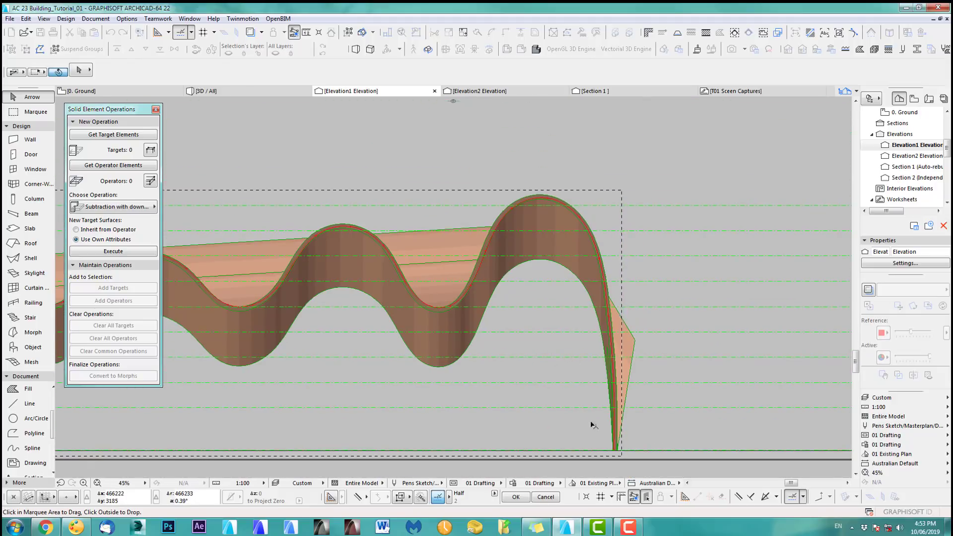
middle_drag(567, 390, 566, 390)
scroll(540, 334, up, 3)
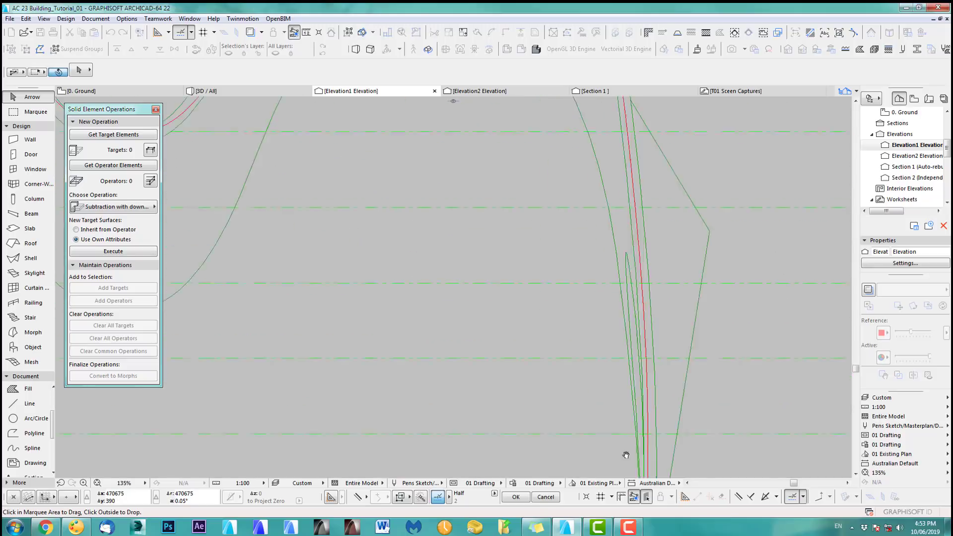
scroll(477, 299, up, 5)
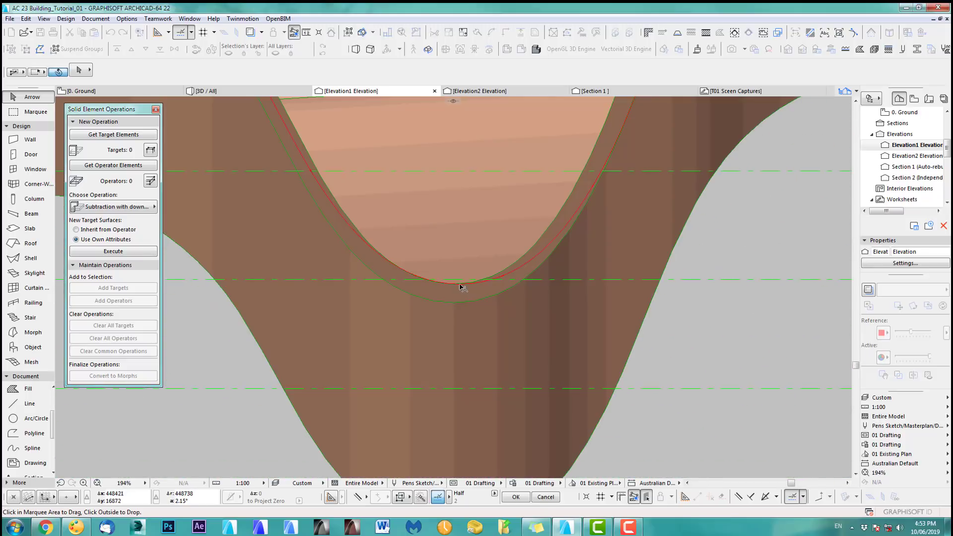
click(459, 286)
click(455, 303)
scroll(456, 303, down, 6)
scroll(621, 307, down, 4)
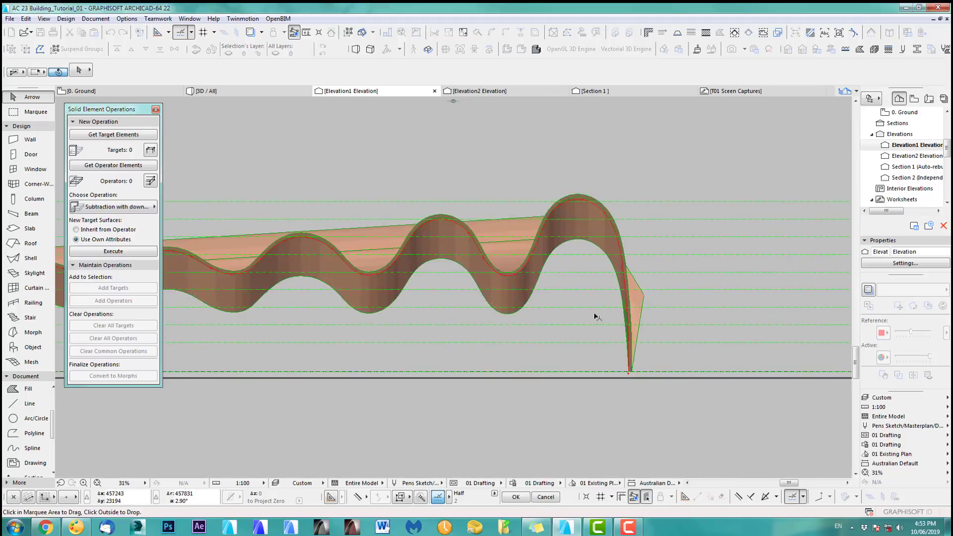
scroll(646, 307, down, 3)
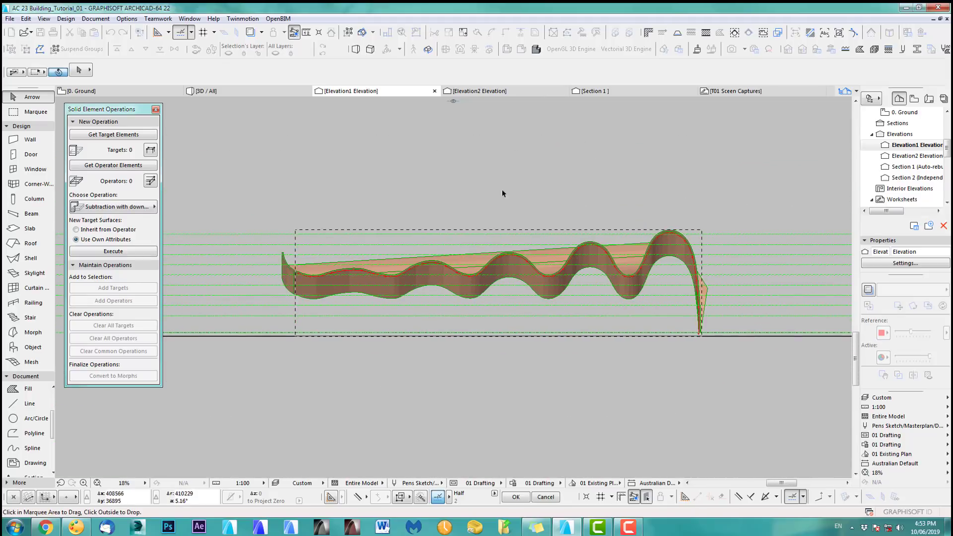
click(564, 178)
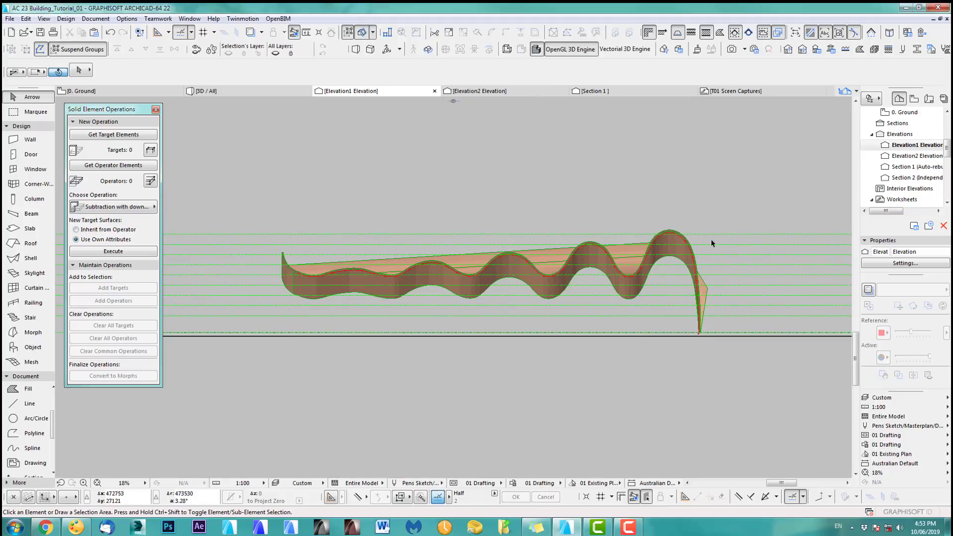
- Examine the reference picture of the building in the T01 worksheet, focusing on the wavy roof edge and the glazing below
middle_drag(711, 243, 646, 230)
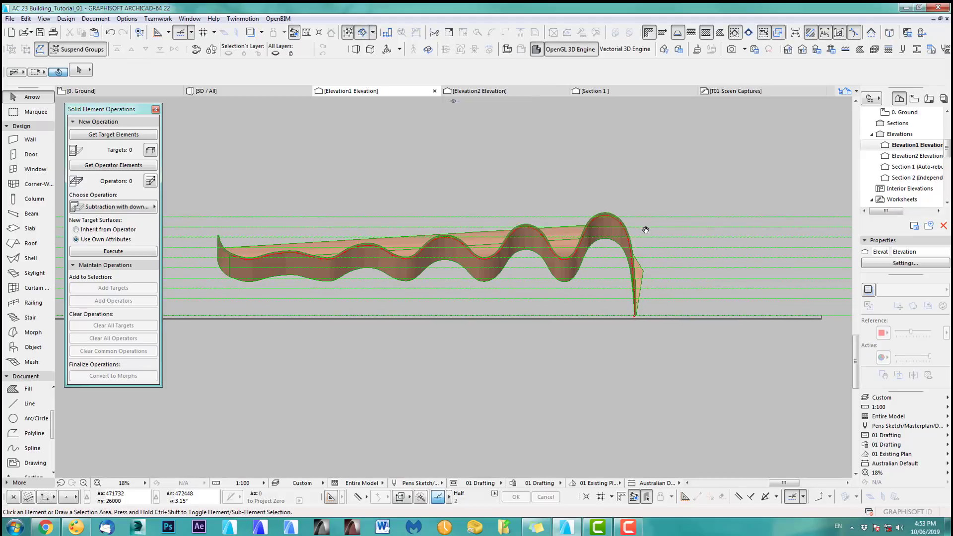
scroll(610, 218, up, 1)
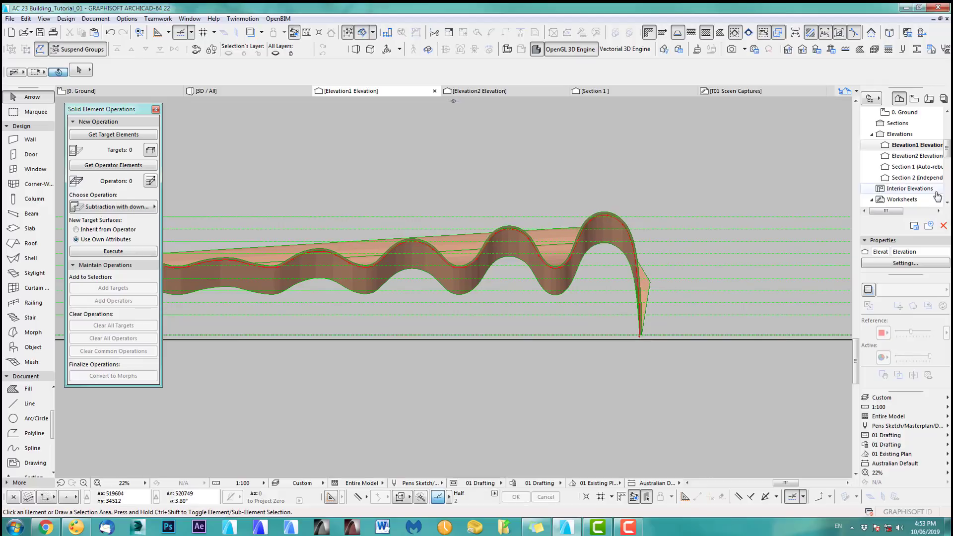
scroll(933, 164, down, 1)
double_click(924, 178)
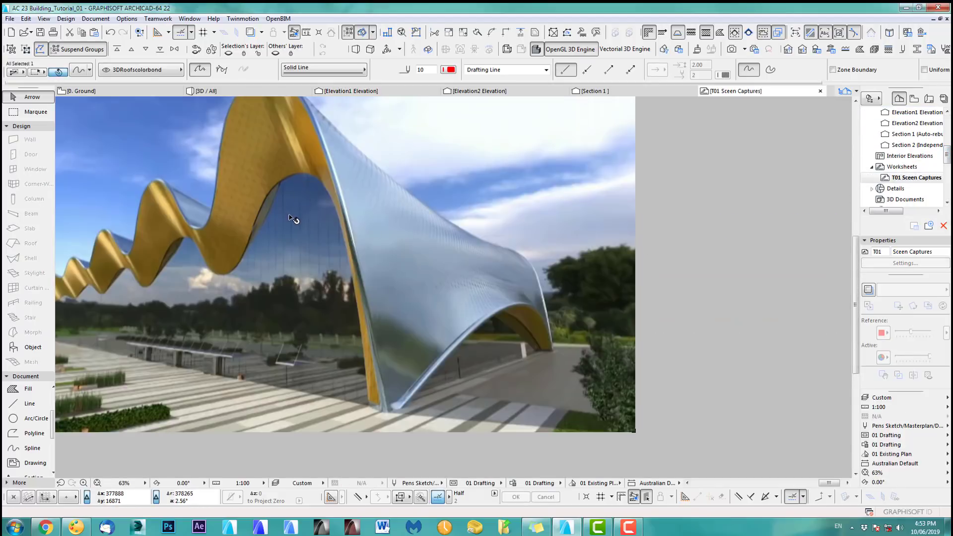
scroll(304, 261, down, 3)
middle_drag(325, 268, 461, 287)
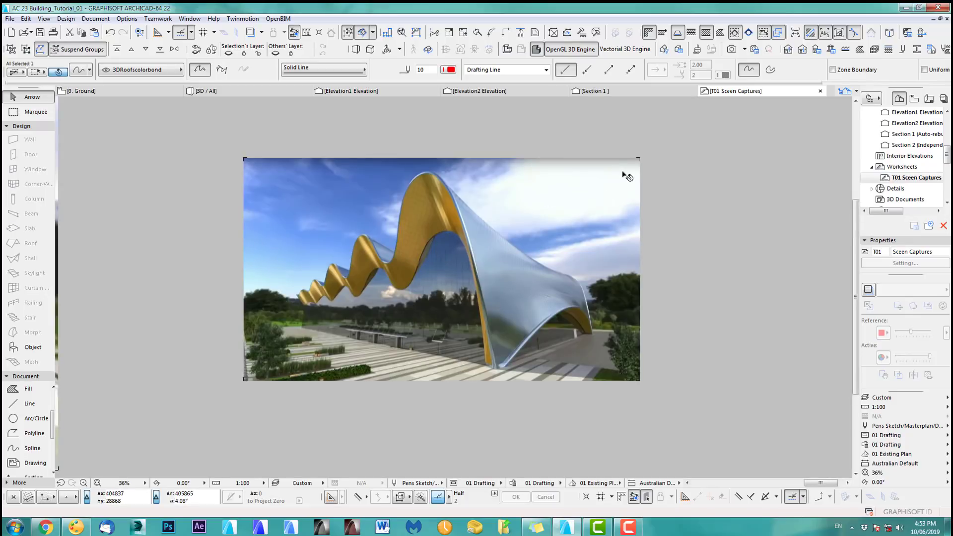
- Move the spline in Elevation1 vertically down by 6000 mm onto the lower edge of the wavy roof shell
click(378, 92)
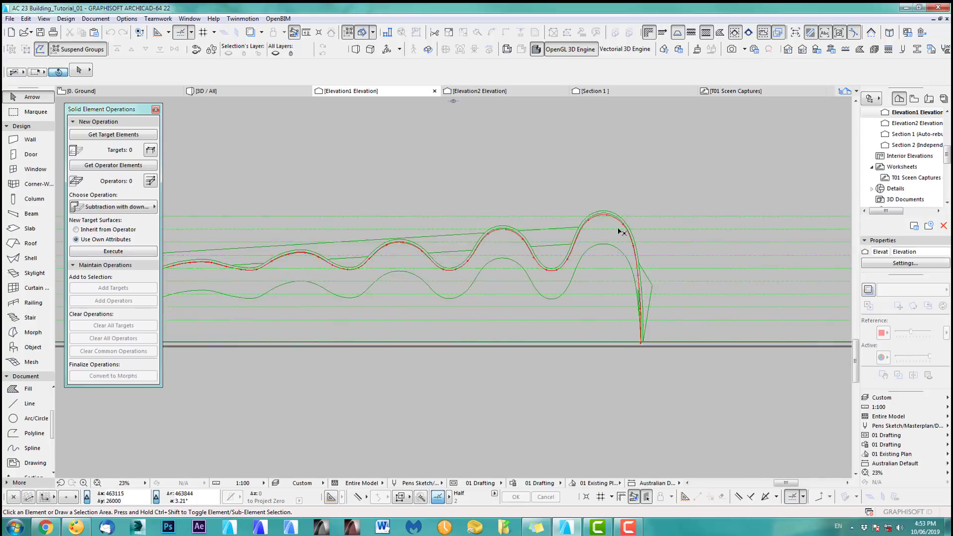
scroll(621, 231, up, 2)
click(589, 188)
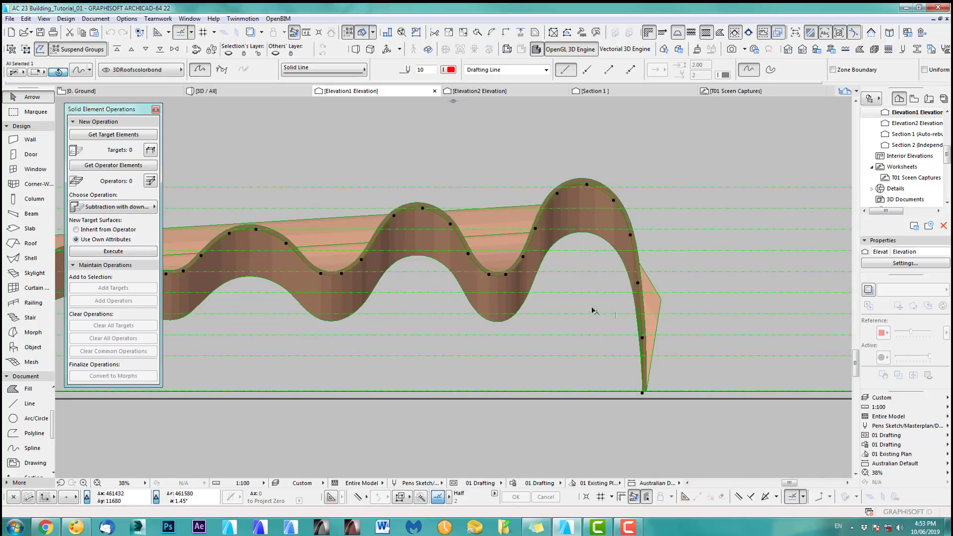
key(ctrl+d)
click(587, 283)
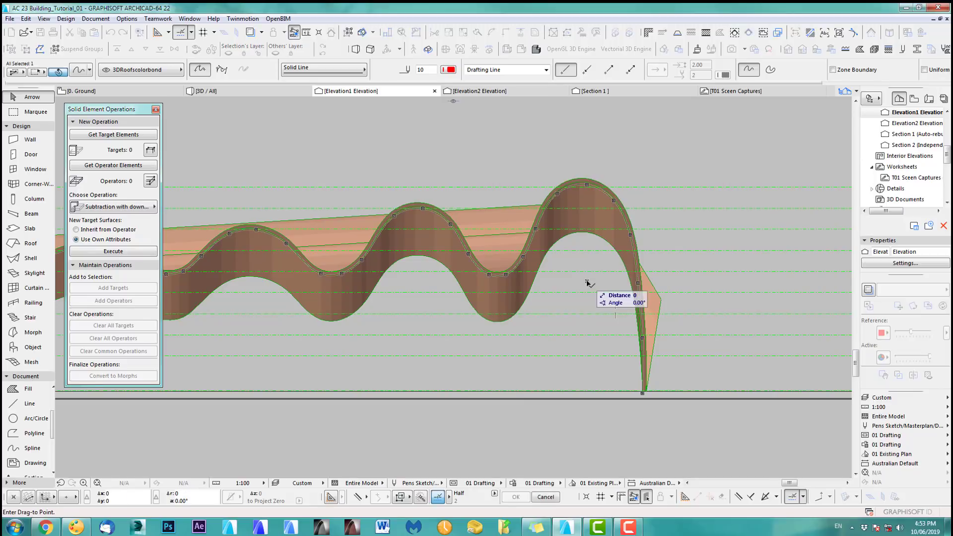
key(y)
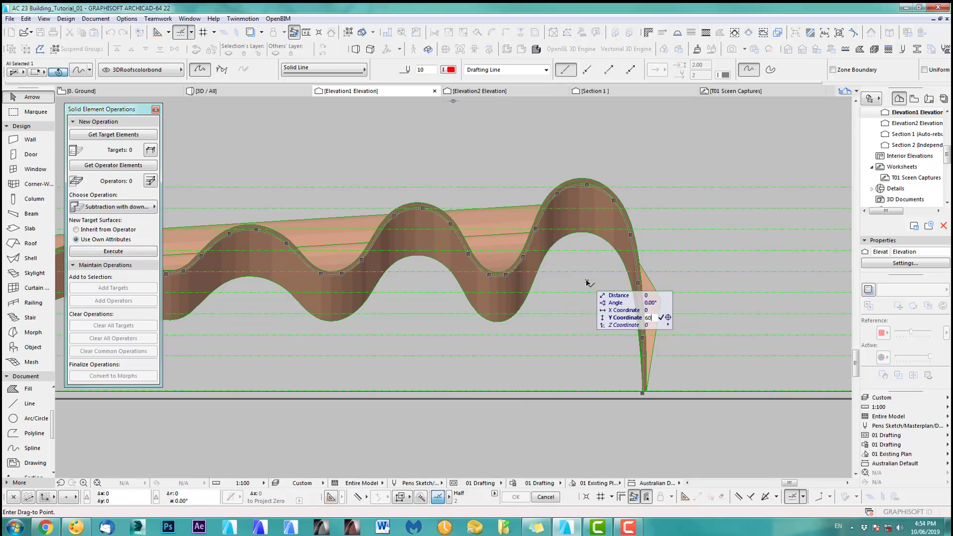
text(6000)
key(Return)
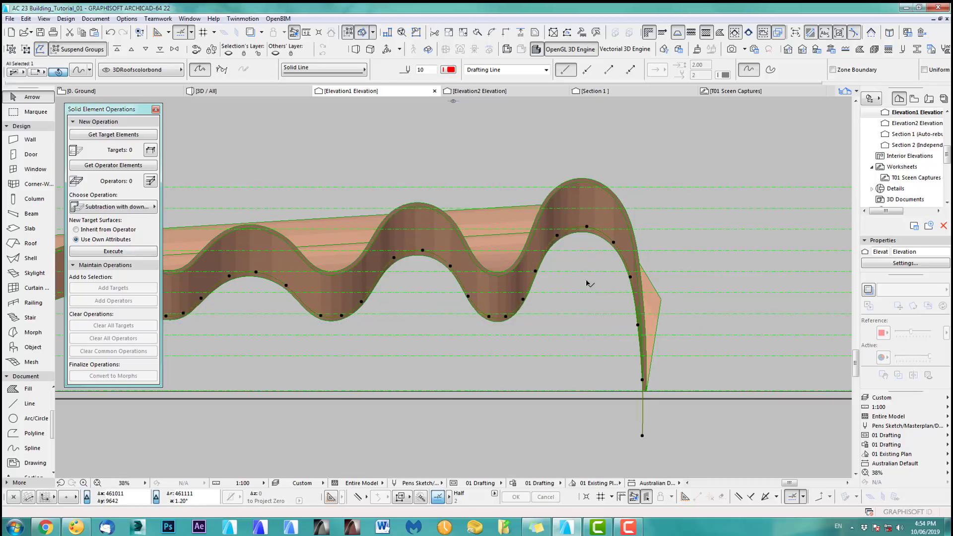
scroll(693, 281, down, 2)
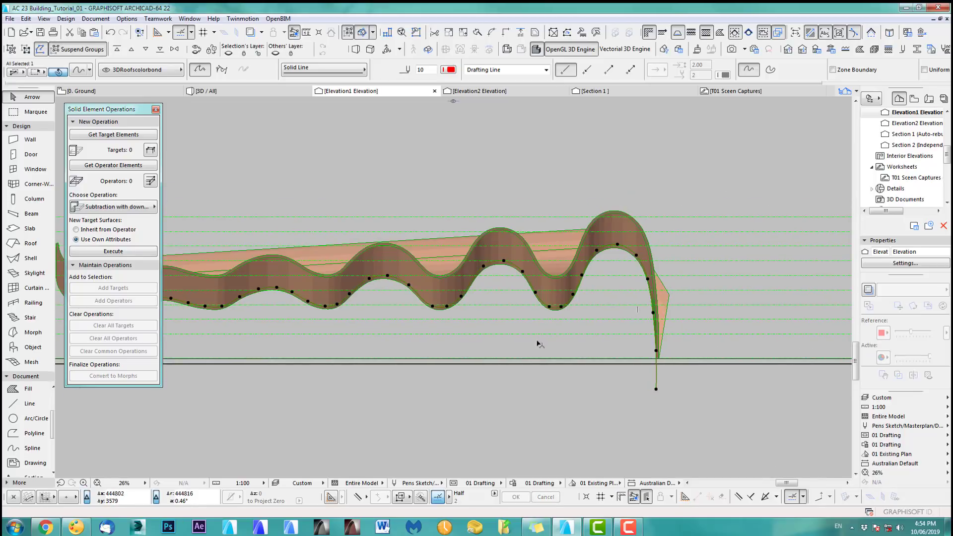
middle_drag(538, 347, 684, 312)
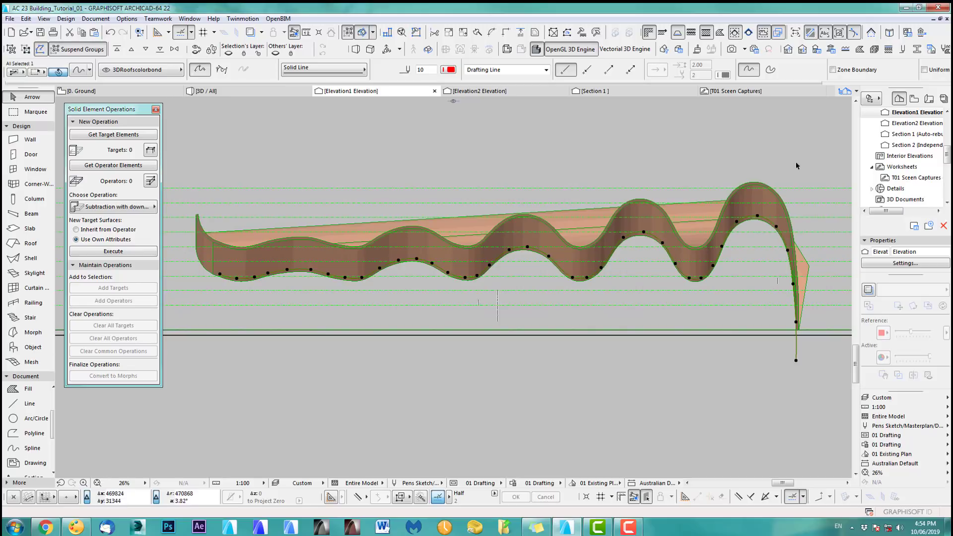
key(Escape)
scroll(677, 245, up, 2)
middle_drag(677, 245, 632, 244)
scroll(632, 243, up, 1)
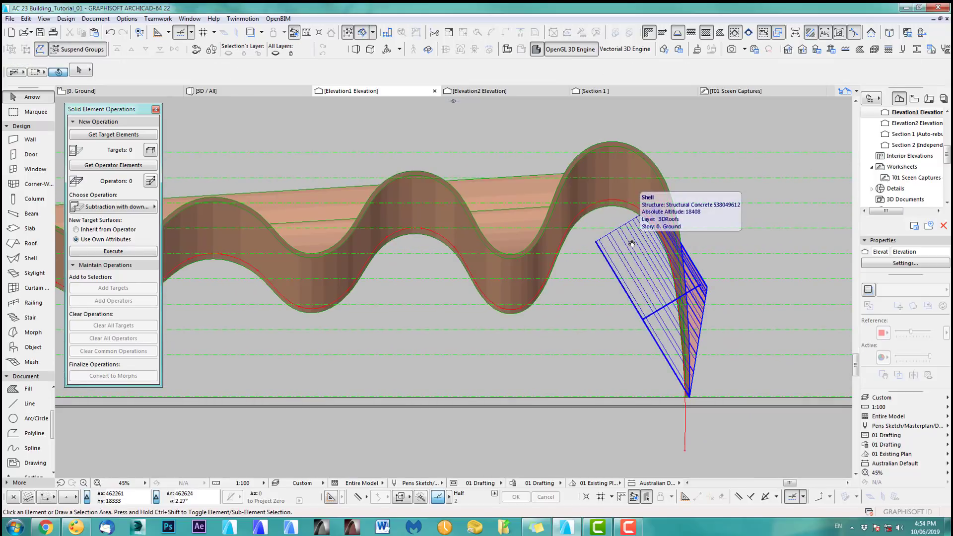
- Pull the Elevation1 marker's depth limit on the Ground plan back to cut through the middle of the roof shell
key(F2)
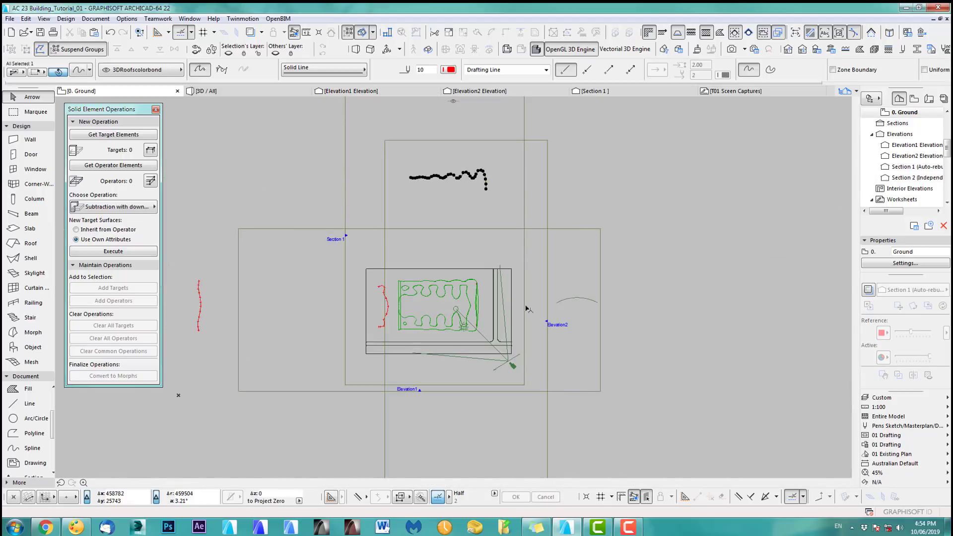
key(Escape)
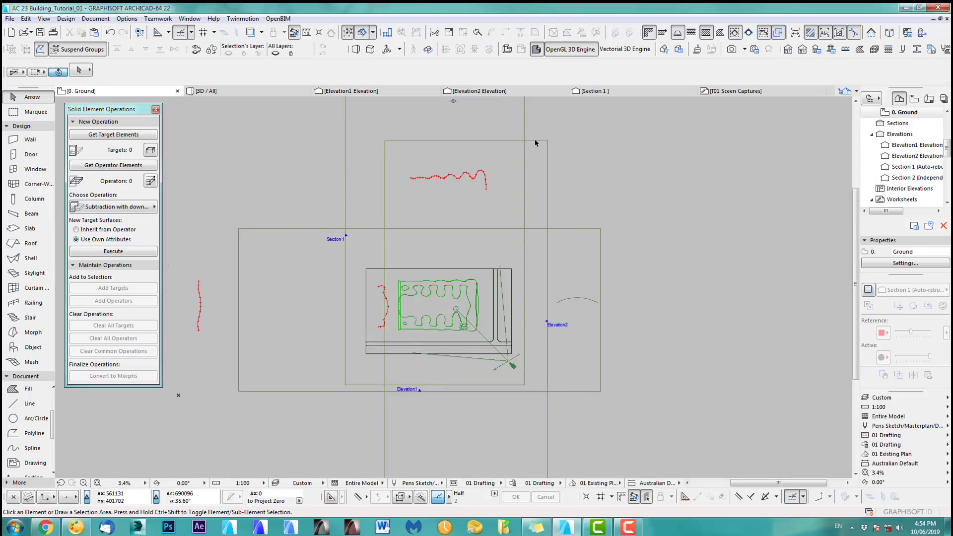
scroll(561, 266, down, 3)
middle_drag(560, 266, 553, 227)
click(469, 304)
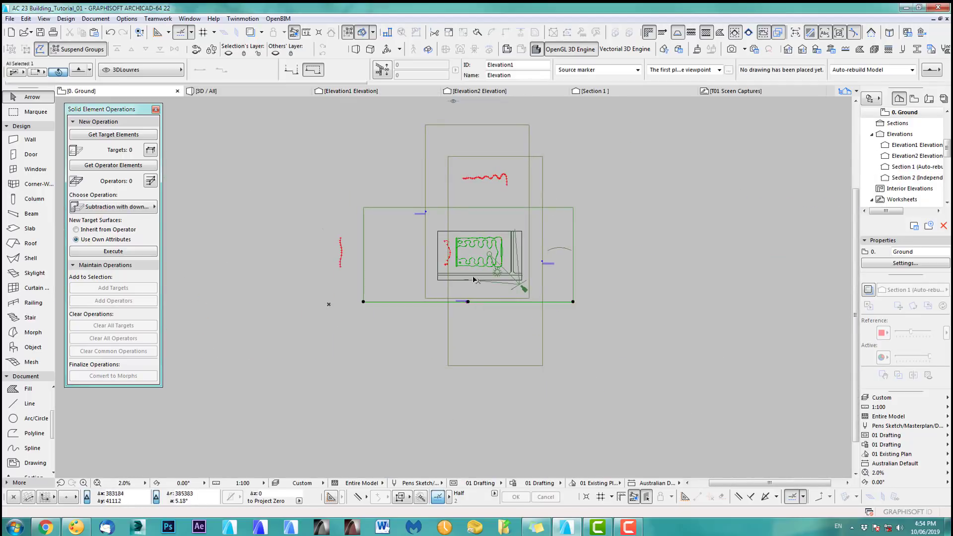
scroll(485, 248, up, 4)
click(624, 166)
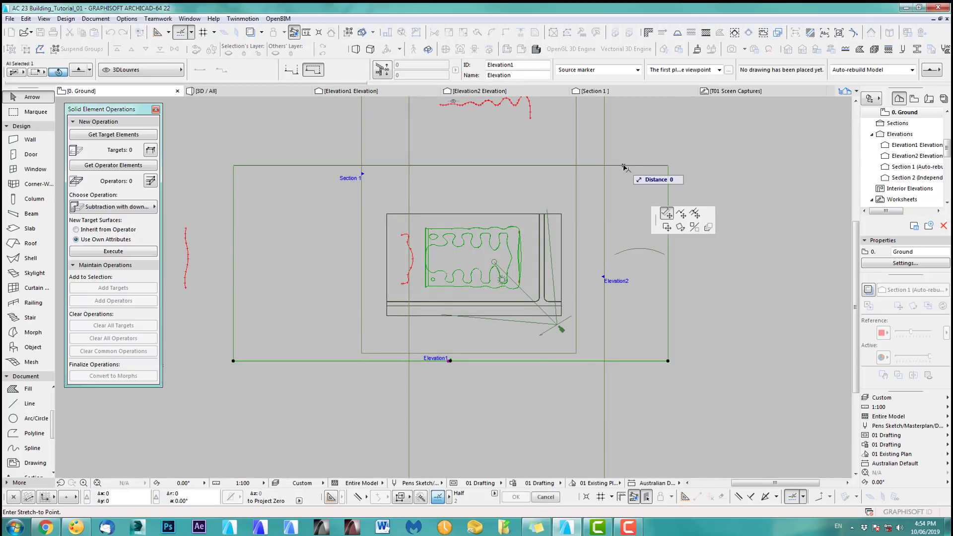
click(596, 281)
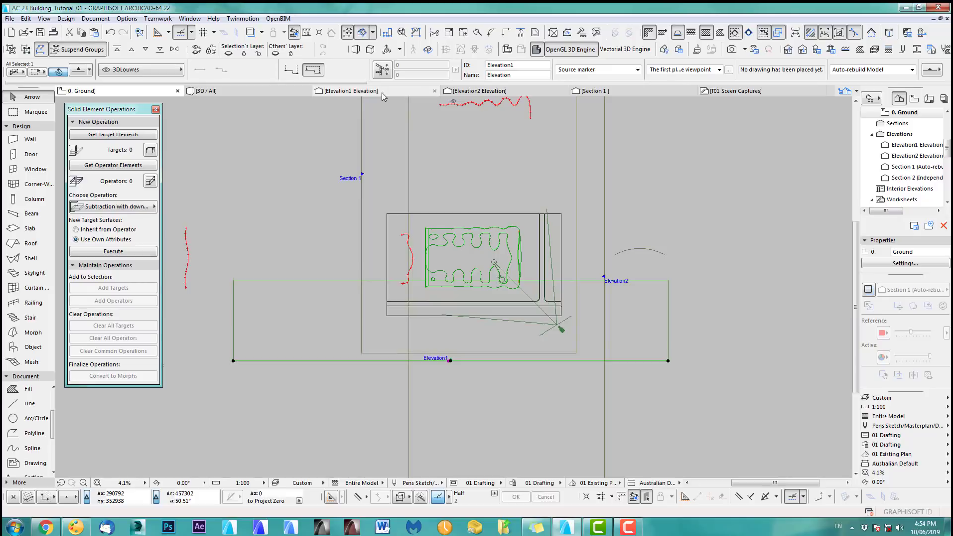
- In Elevation1, draw a curved spline with the wave spline's settings from the roof shell's upturned end down to the ground line
click(382, 91)
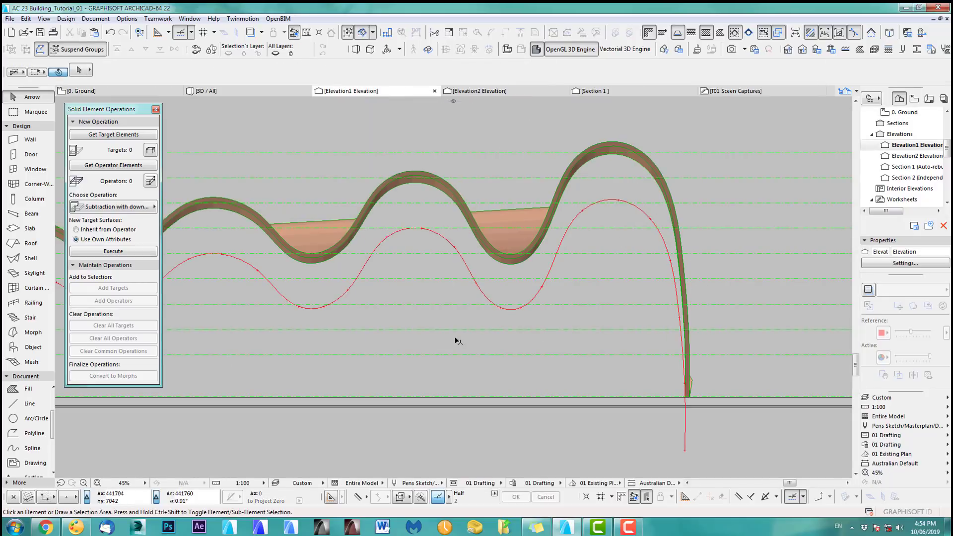
scroll(464, 336, down, 4)
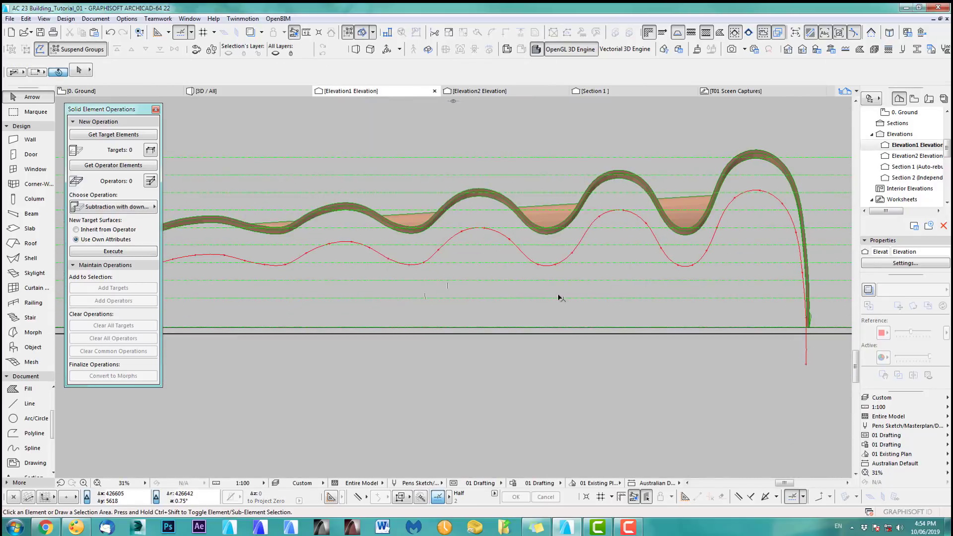
middle_drag(558, 294, 641, 297)
scroll(234, 260, up, 3)
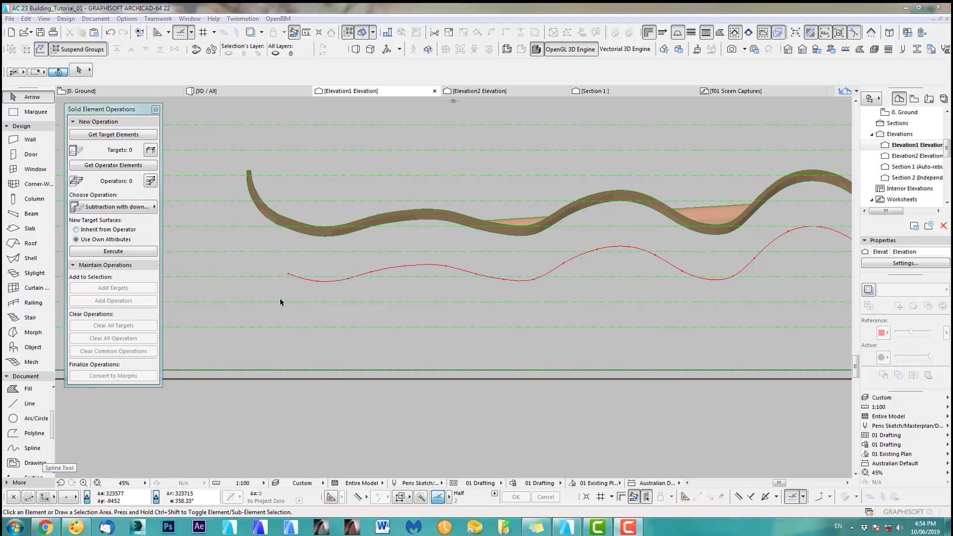
scroll(279, 298, up, 2)
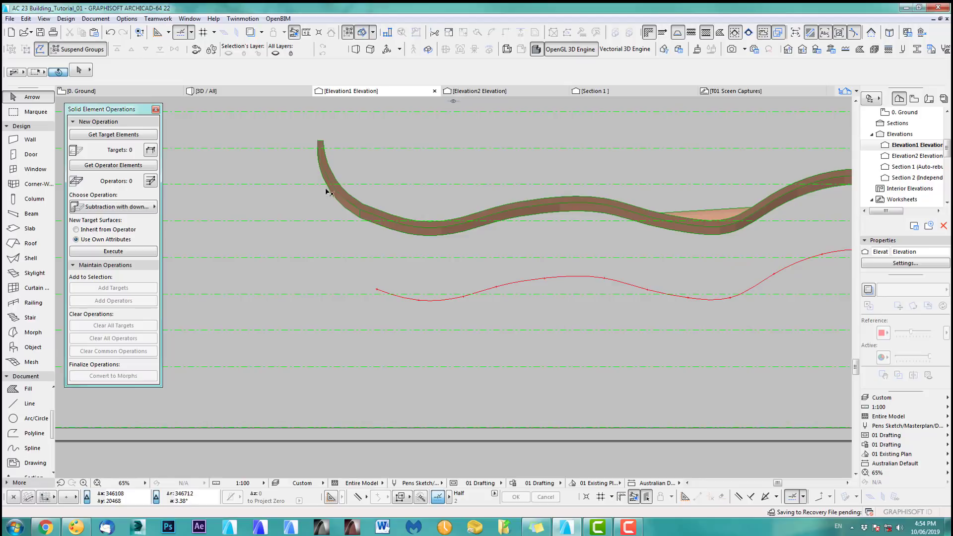
alt+click(380, 292)
middle_drag(327, 337, 342, 320)
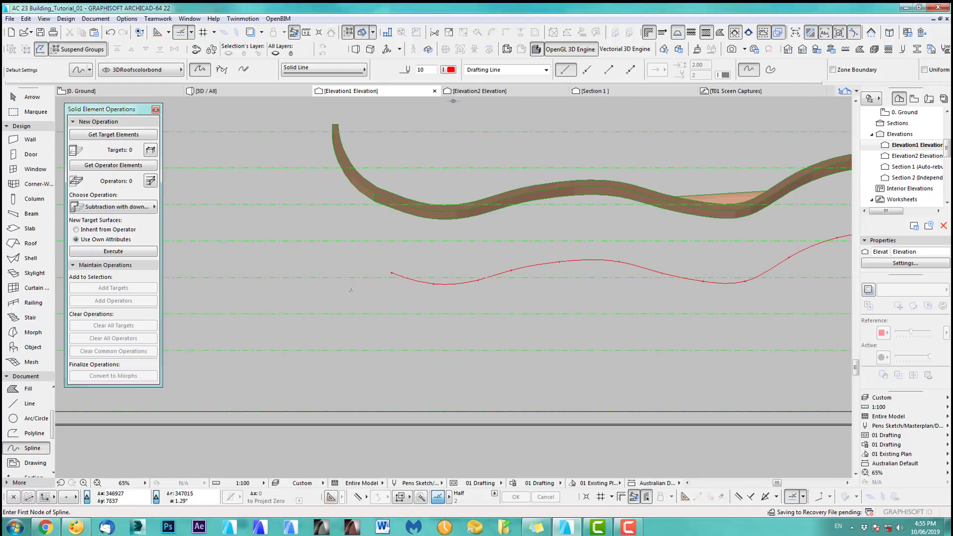
click(335, 143)
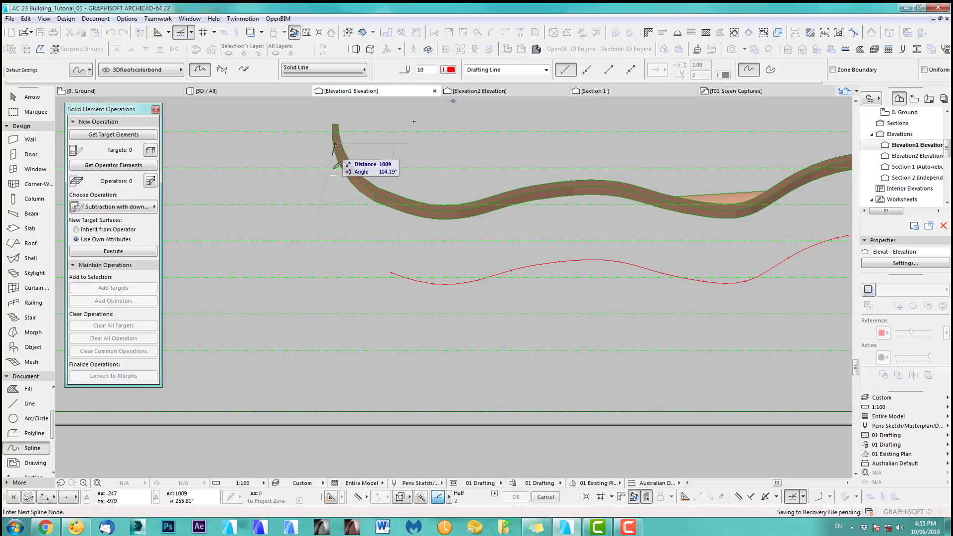
click(372, 216)
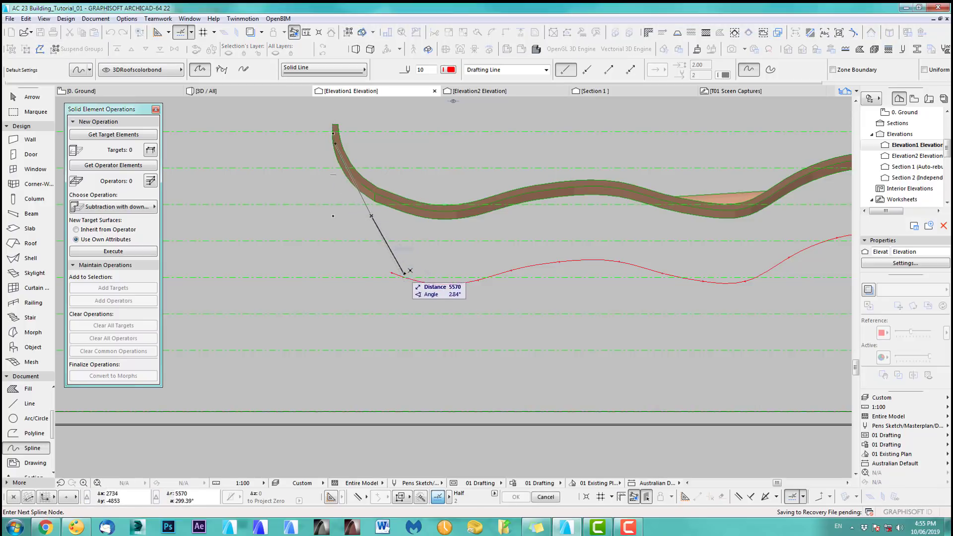
click(407, 299)
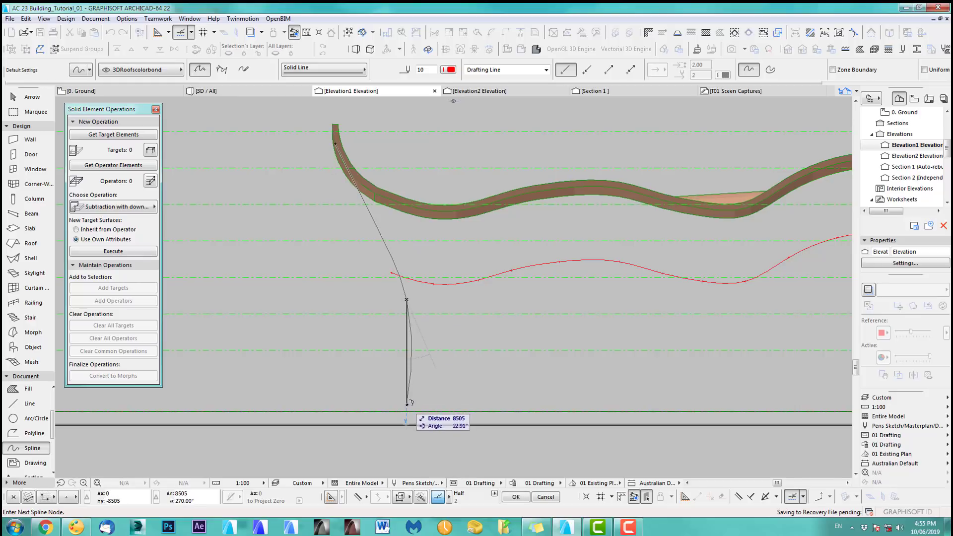
double_click(367, 409)
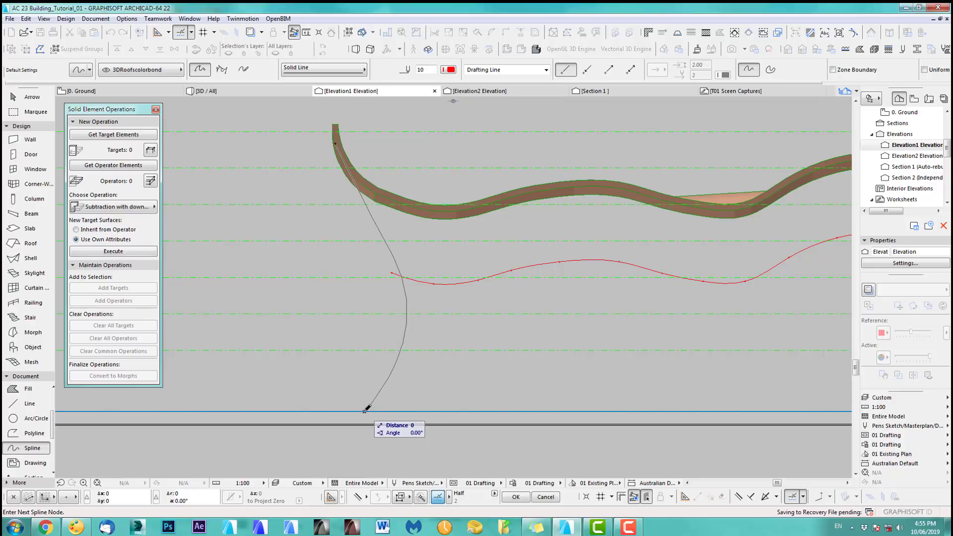
- Reshape the new end spline by moving its second node outward so the curve follows the shell end and meets the wave spline's end
scroll(362, 222, up, 3)
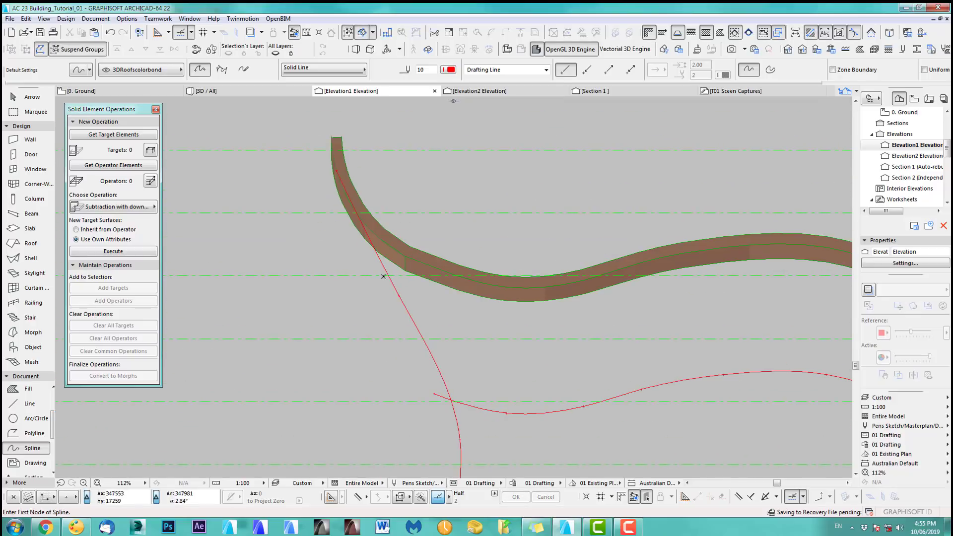
shift+click(388, 275)
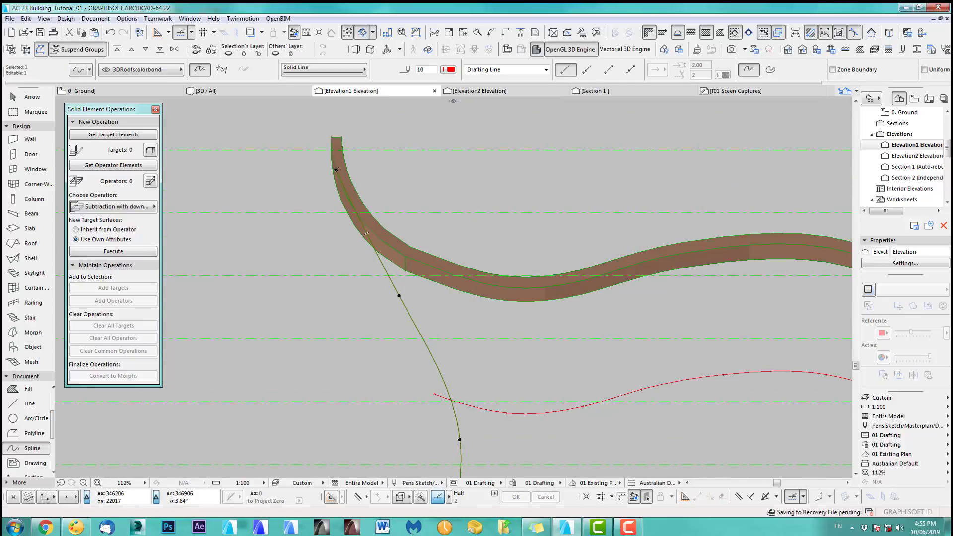
click(399, 295)
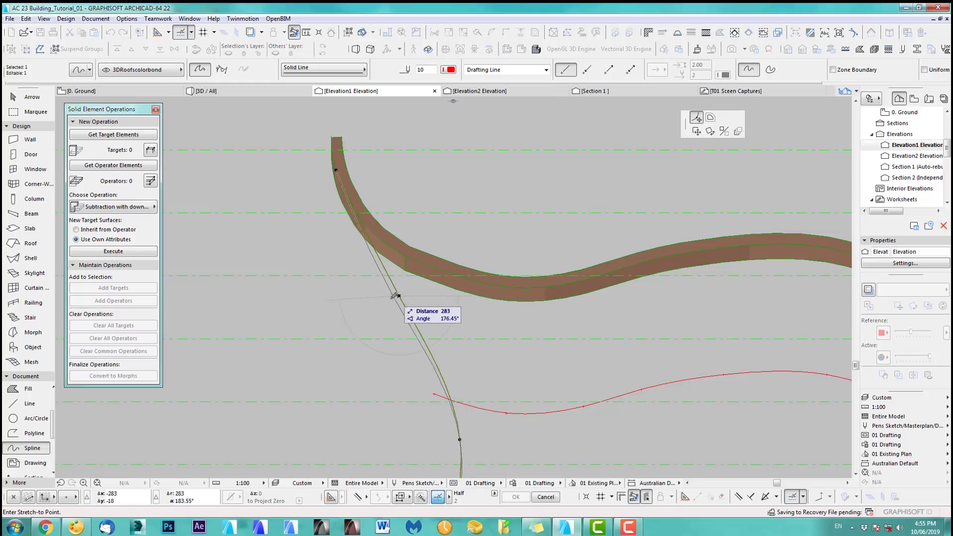
click(379, 305)
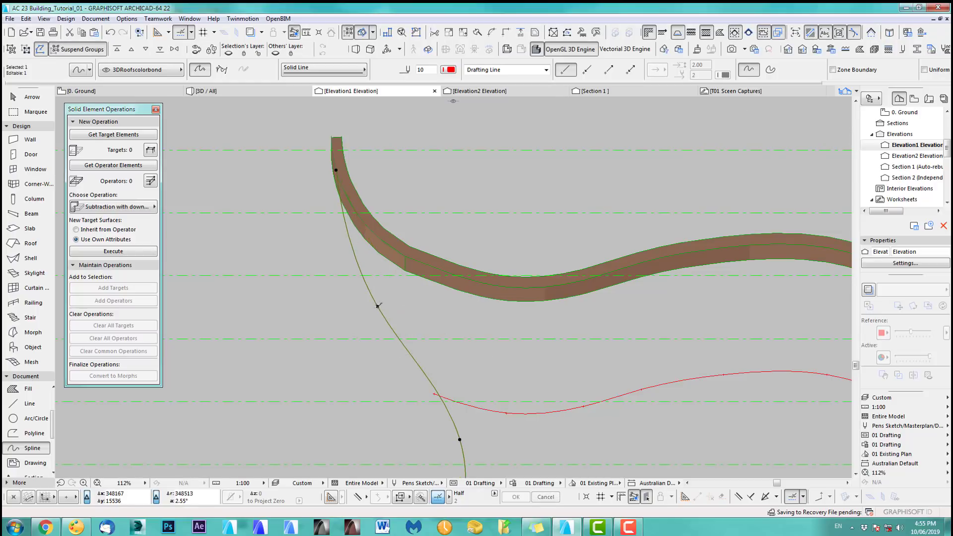
scroll(386, 331, down, 5)
middle_drag(401, 383, 270, 330)
scroll(378, 351, down, 2)
scroll(264, 343, down, 1)
key(Escape)
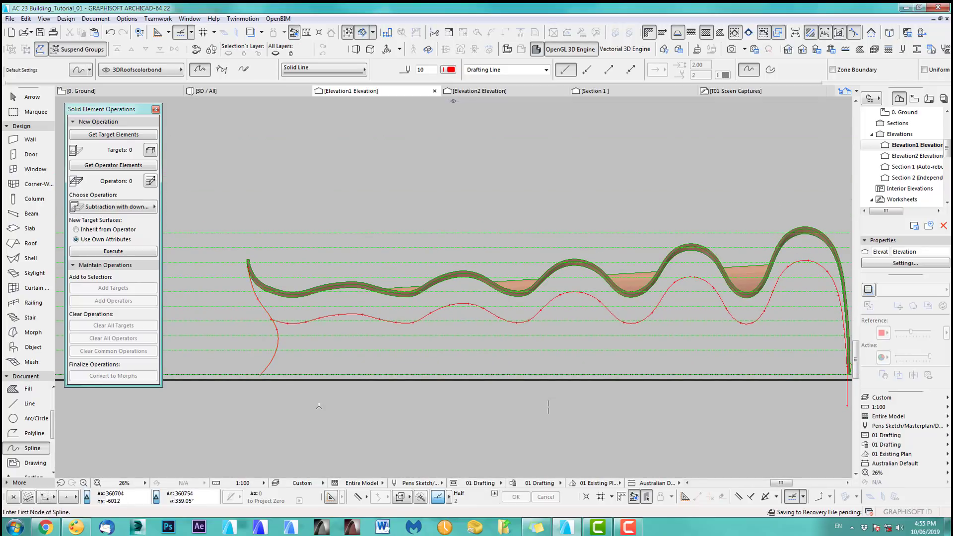
- Copy the end spline a short distance horizontally inward across the roof shell's thickness
scroll(263, 329, up, 6)
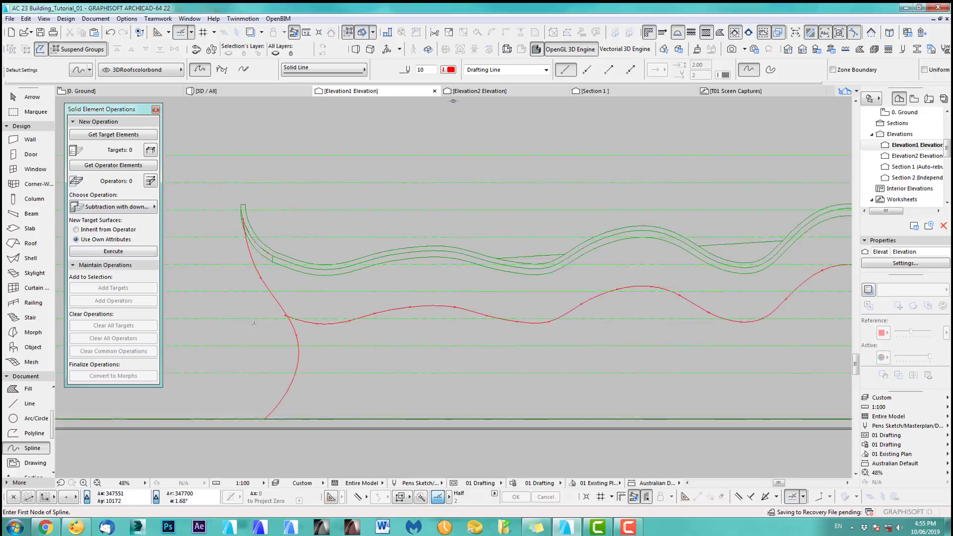
middle_drag(263, 329, 345, 368)
scroll(297, 178, up, 4)
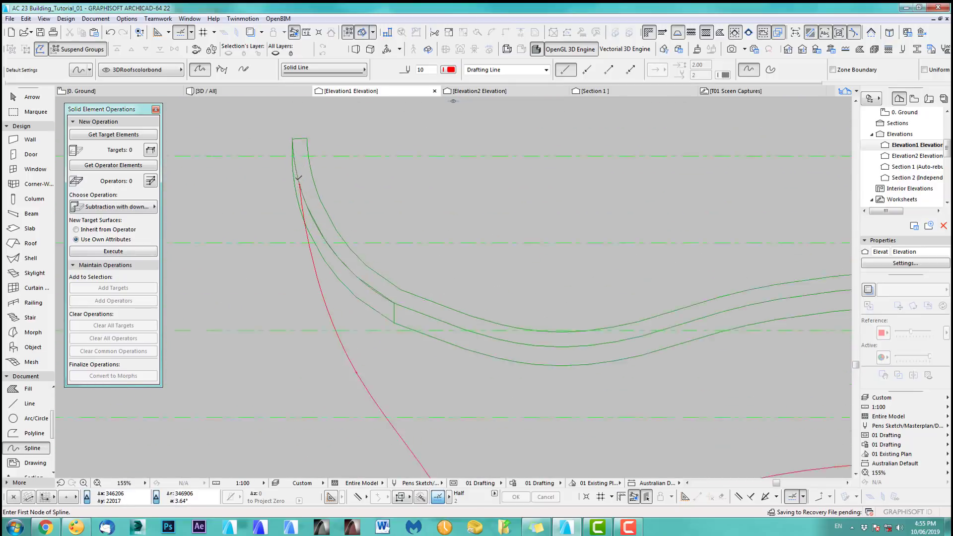
shift+click(320, 248)
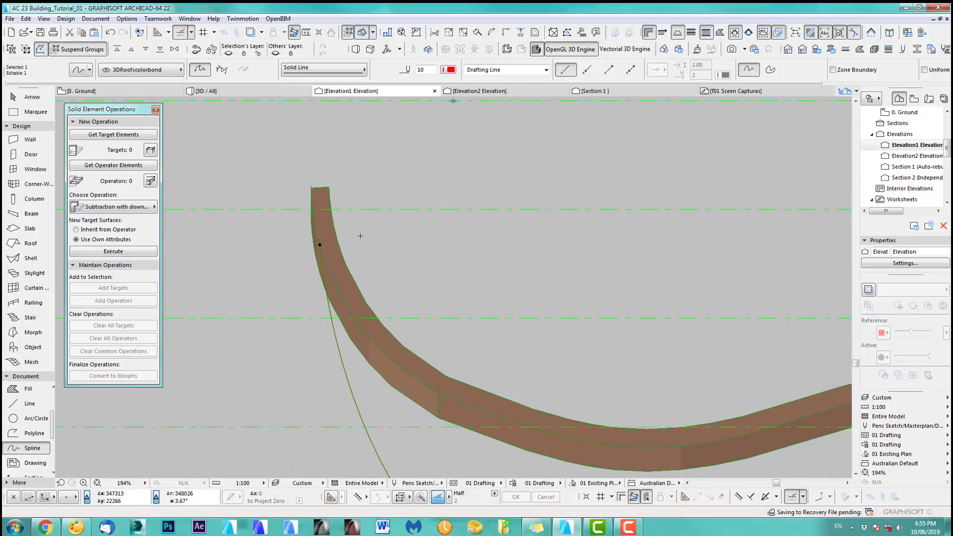
key(ctrl+d)
click(320, 248)
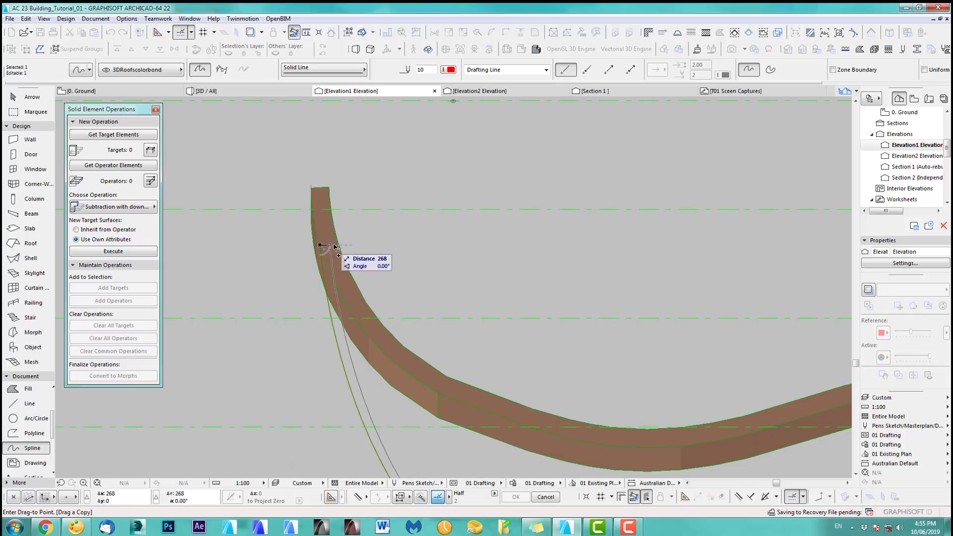
click(337, 245)
scroll(362, 273, down, 5)
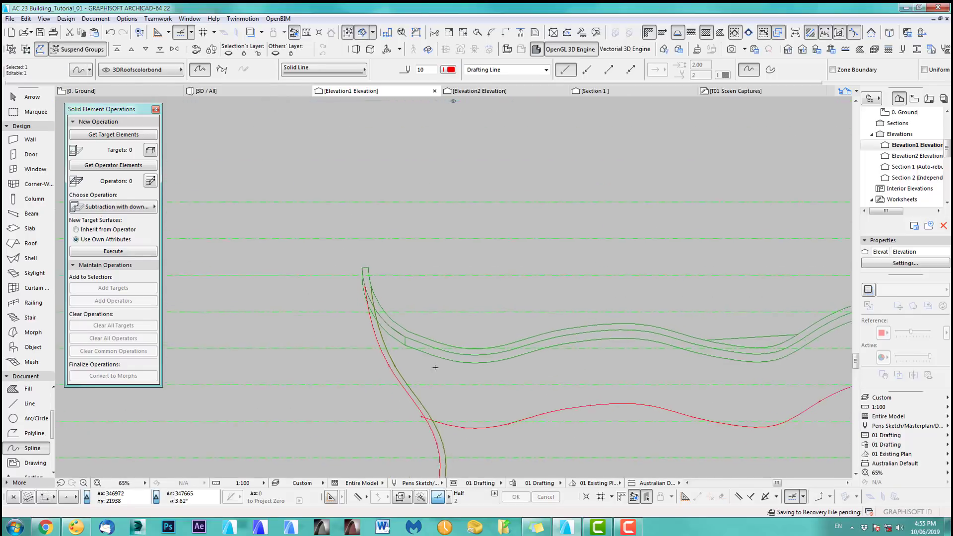
key(Escape)
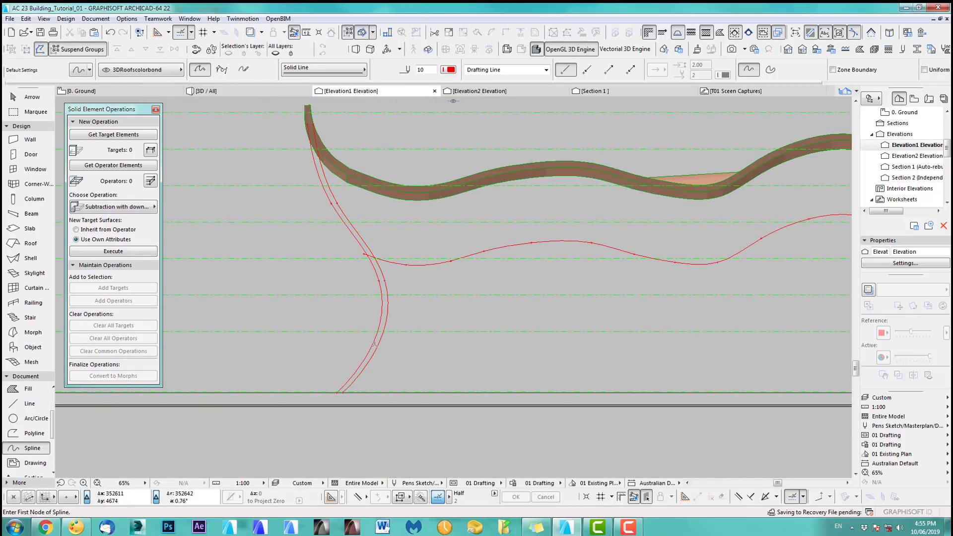
- Delete the original outer end spline, keeping only the inner copy
shift+click(373, 348)
key(Delete)
middle_drag(393, 322, 292, 247)
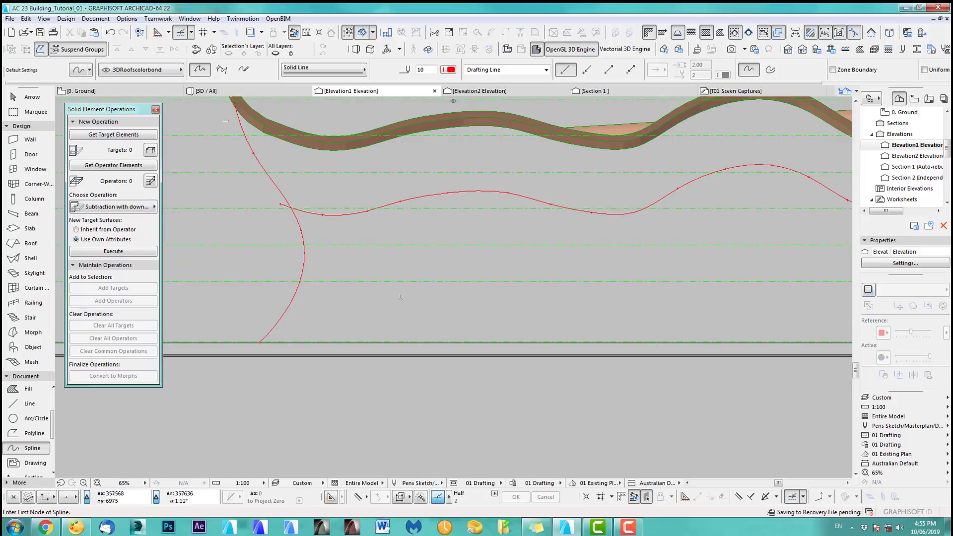
- Set the default curtain wall scheme's column width to 1800
scroll(401, 298, down, 1)
middle_drag(380, 299, 279, 298)
scroll(402, 277, down, 1)
middle_drag(576, 246, 470, 236)
scroll(624, 243, down, 1)
mouse_move(623, 244)
middle_down()
mouse_move(644, 239)
mouse_move(629, 244)
middle_up()
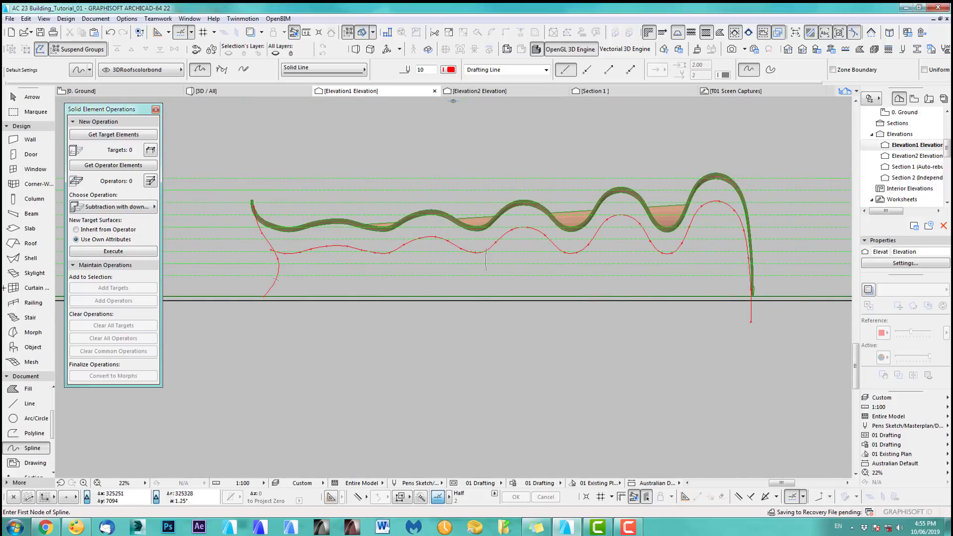
click(43, 290)
double_click(46, 294)
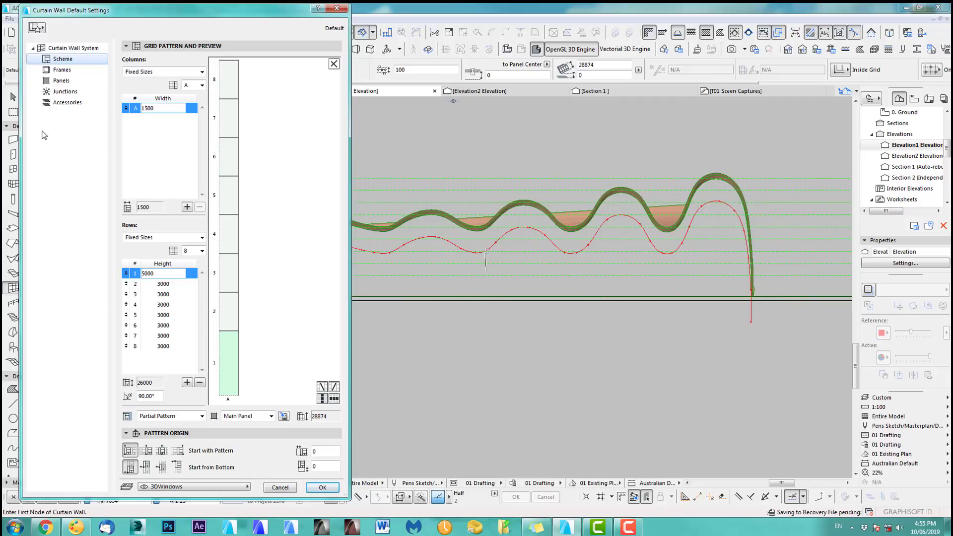
double_click(164, 109)
key(Return)
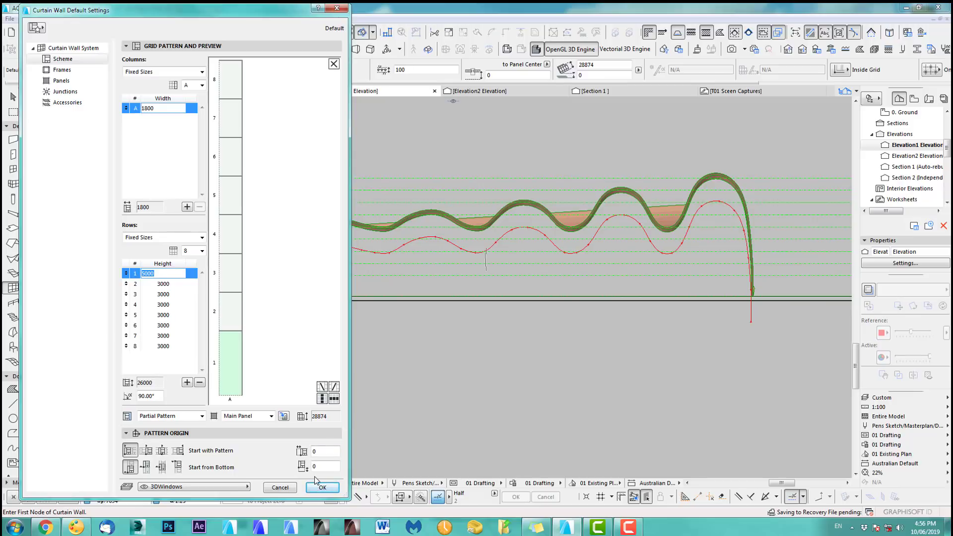
click(336, 486)
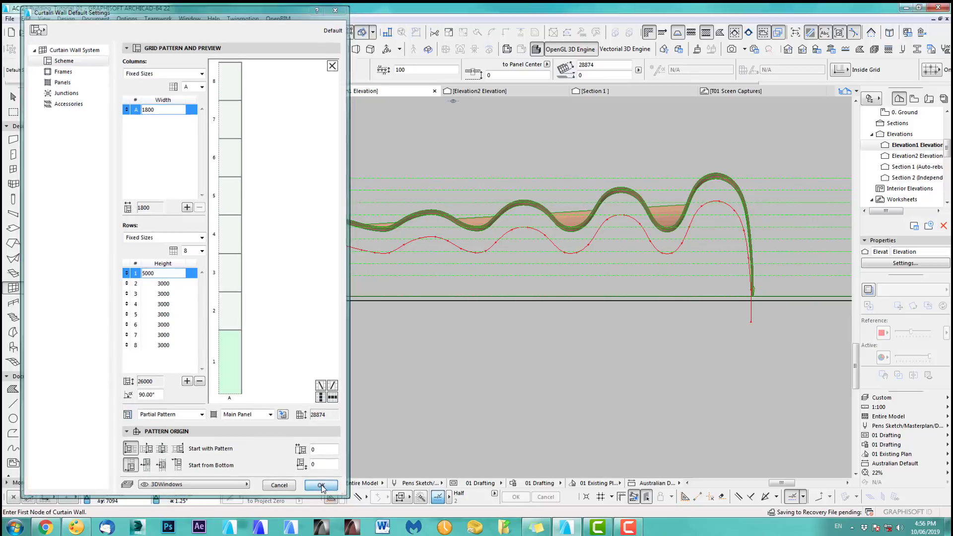
- Place a curtain wall filling the closed outline formed by the wave spline, the end spline and the ground line, accepting the offered positioning
scroll(709, 358, up, 3)
scroll(722, 302, up, 2)
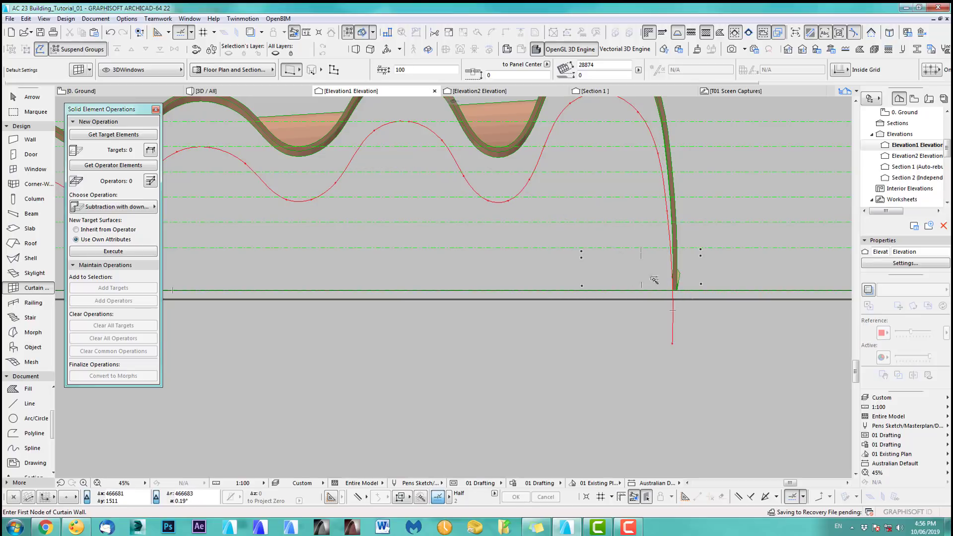
scroll(651, 281, down, 3)
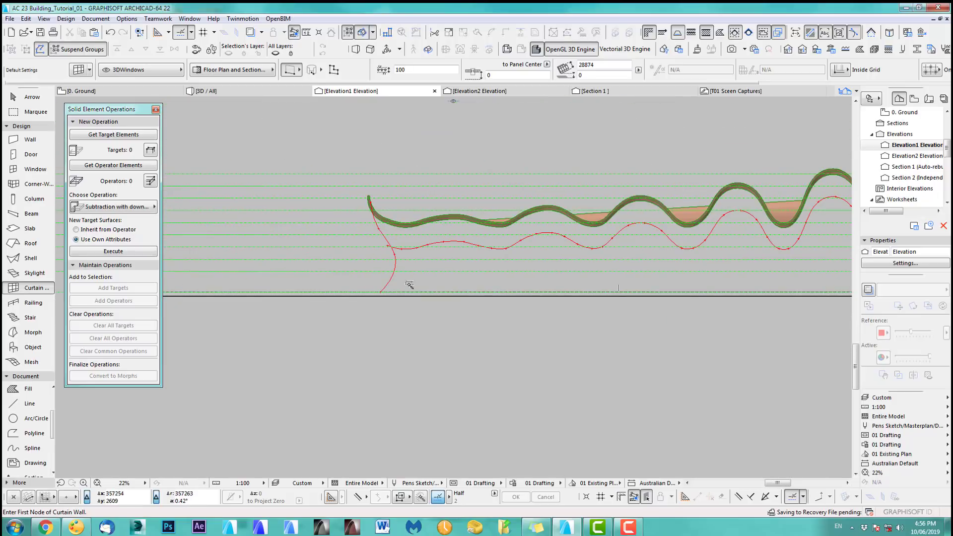
scroll(670, 286, up, 3)
middle_drag(670, 286, 245, 277)
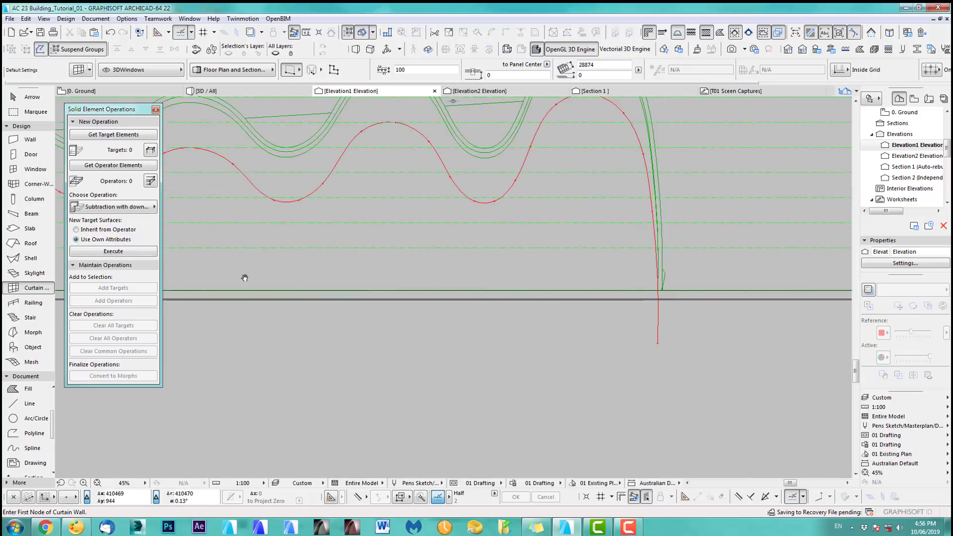
middle_drag(637, 283, 560, 297)
scroll(580, 294, up, 3)
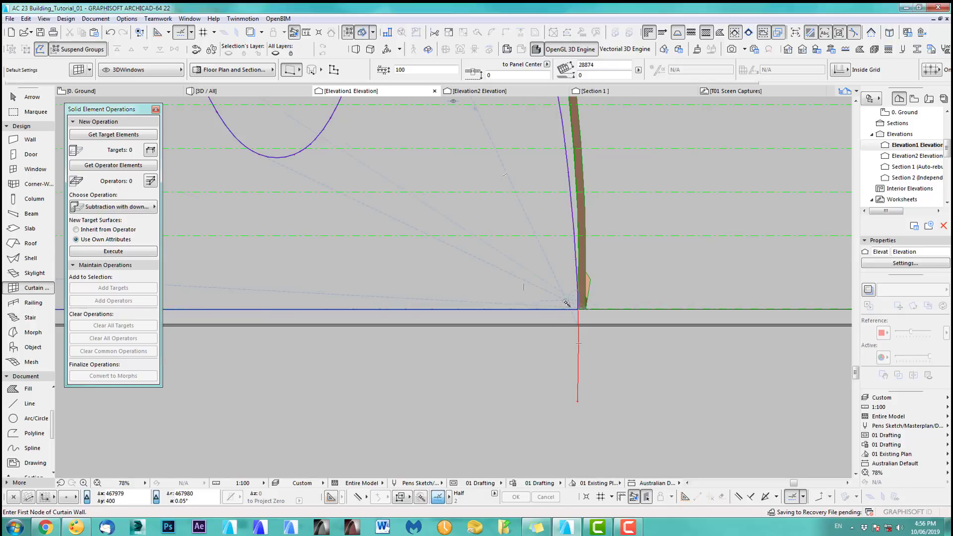
click(566, 302)
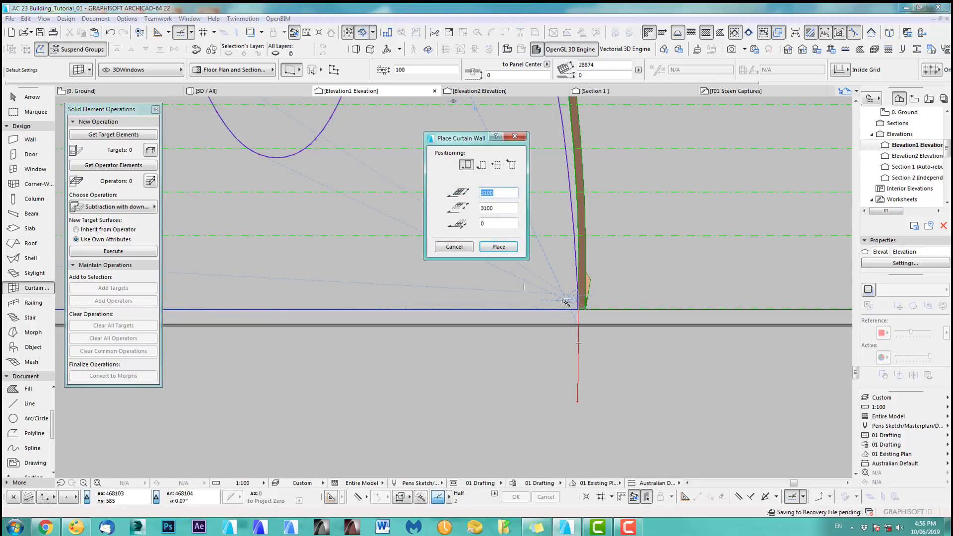
click(498, 247)
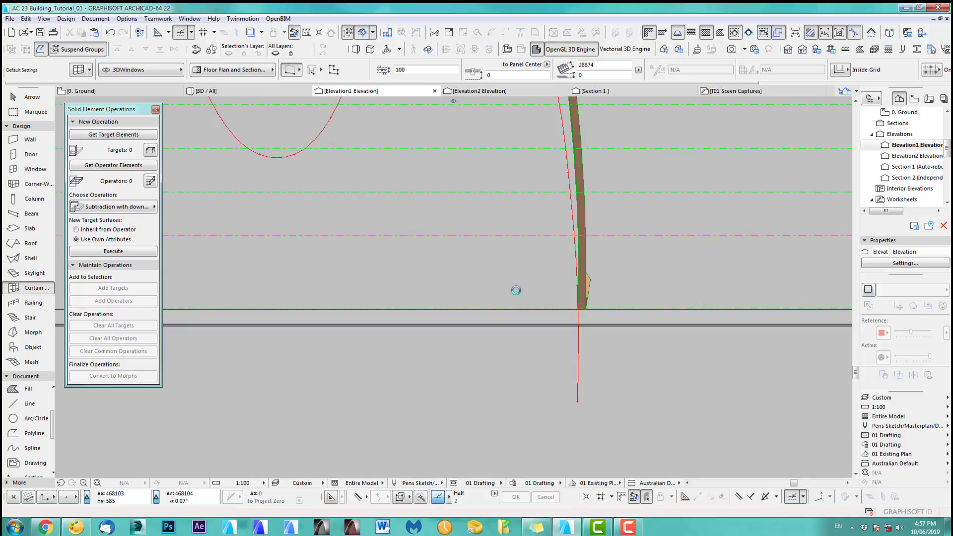
- Inspect the new curtain wall's position relative to the roof shell in the 3D view
scroll(634, 343, down, 5)
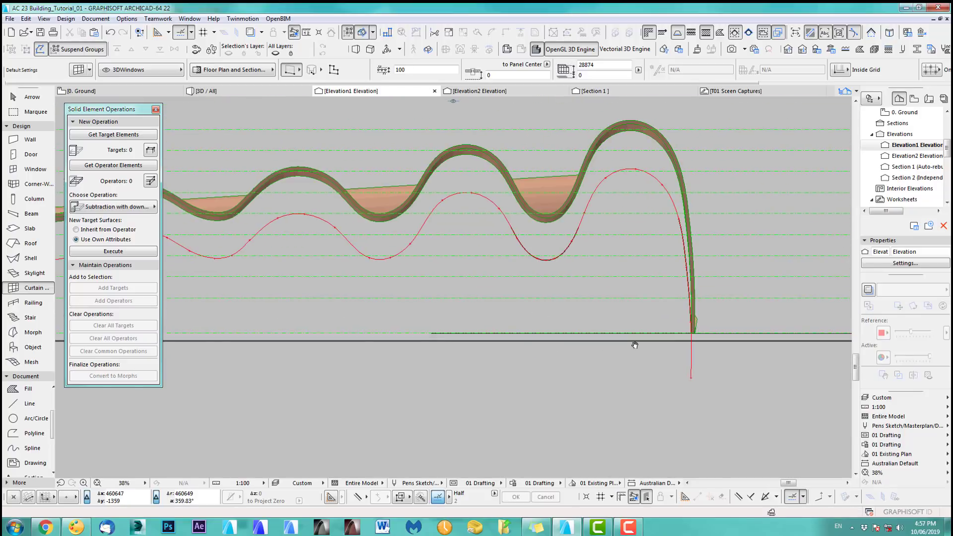
scroll(486, 413, down, 1)
middle_drag(590, 406, 704, 397)
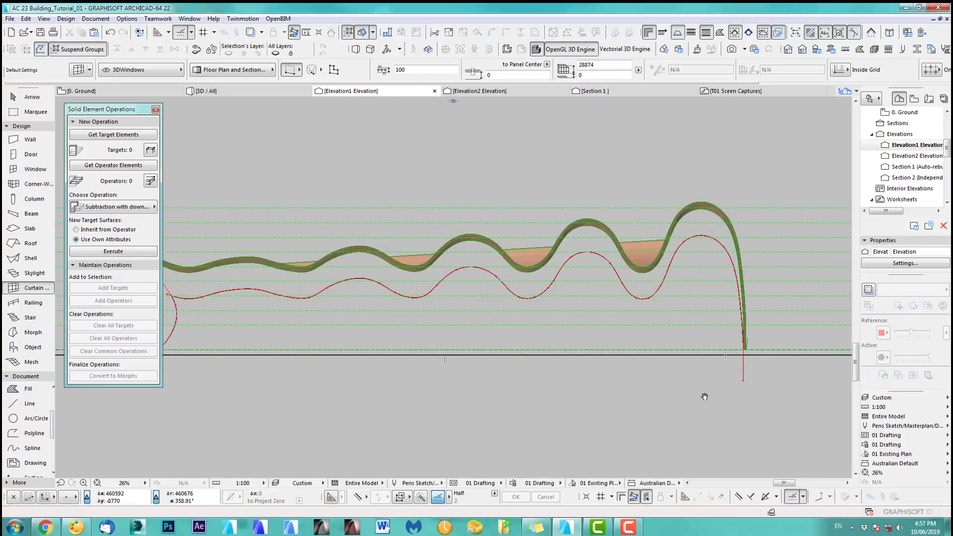
key(F3)
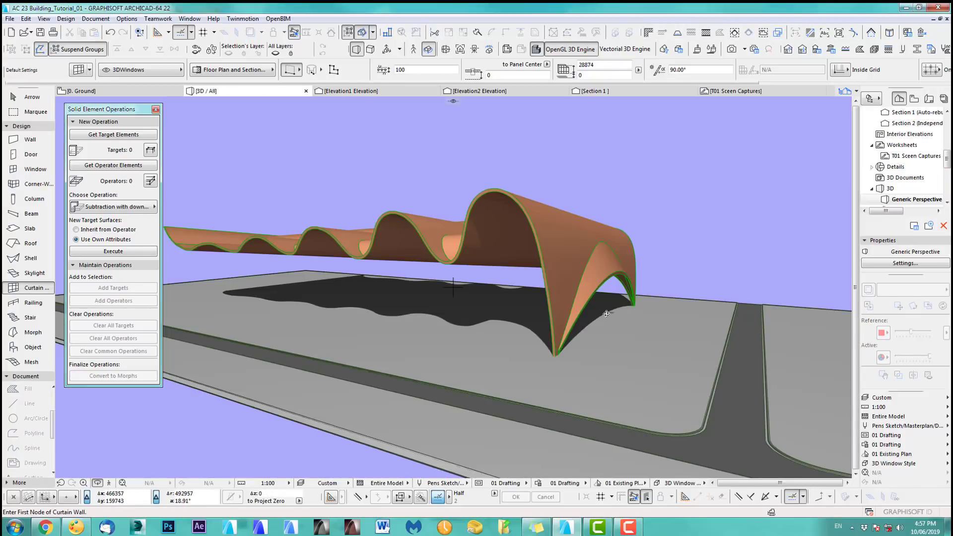
scroll(540, 292, down, 5)
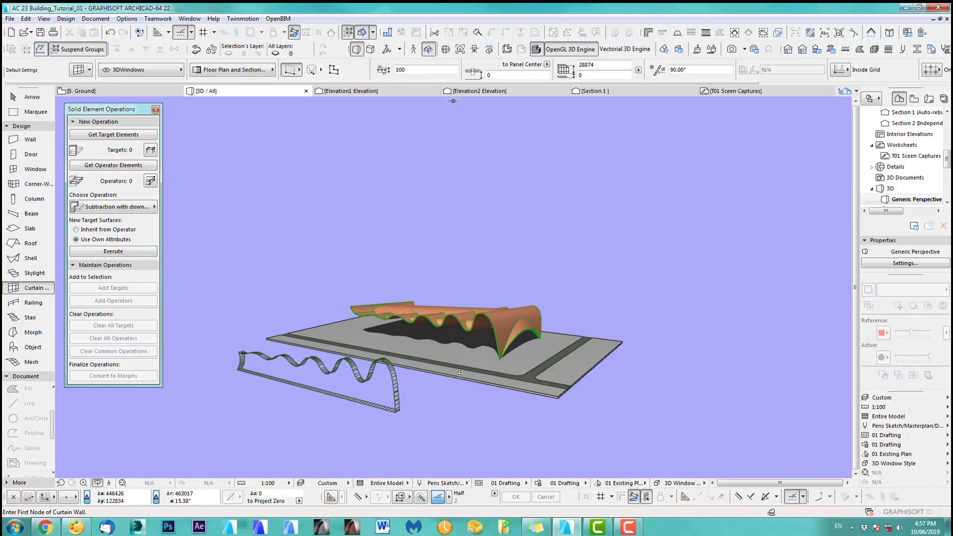
- Undo the placed curtain wall and create it again in Elevation1 with the boundary method, filling the outline of the wave spline, end spline and ground line
scroll(365, 398, up, 2)
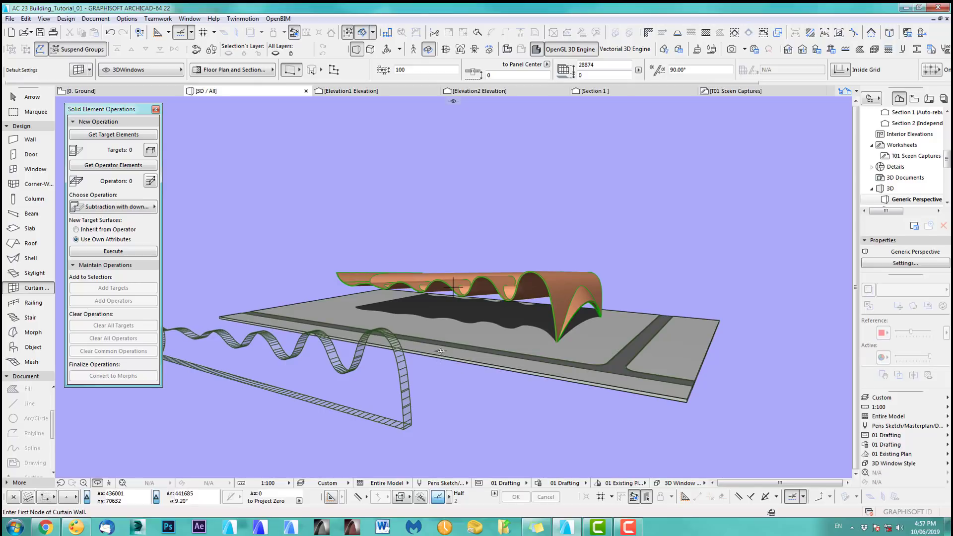
key(F6)
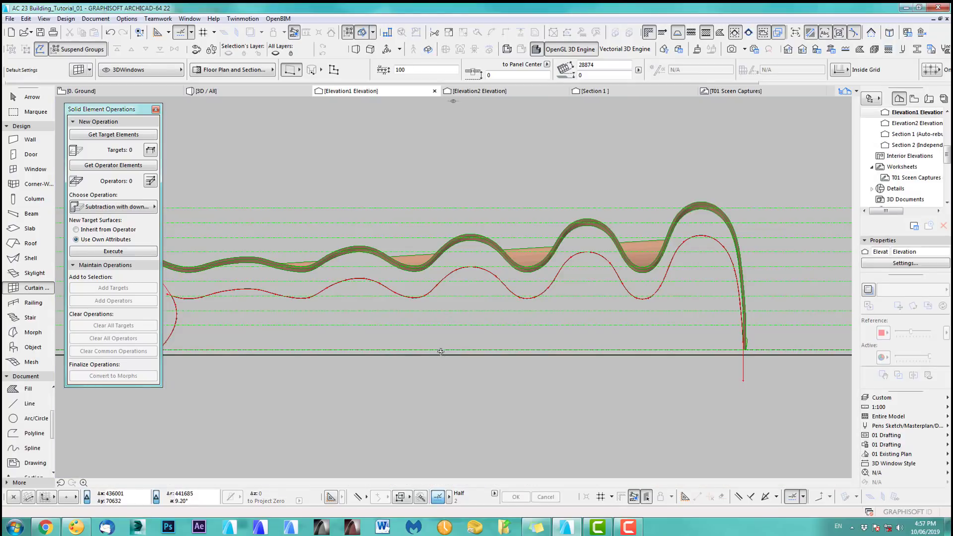
key(ctrl+z)
click(334, 71)
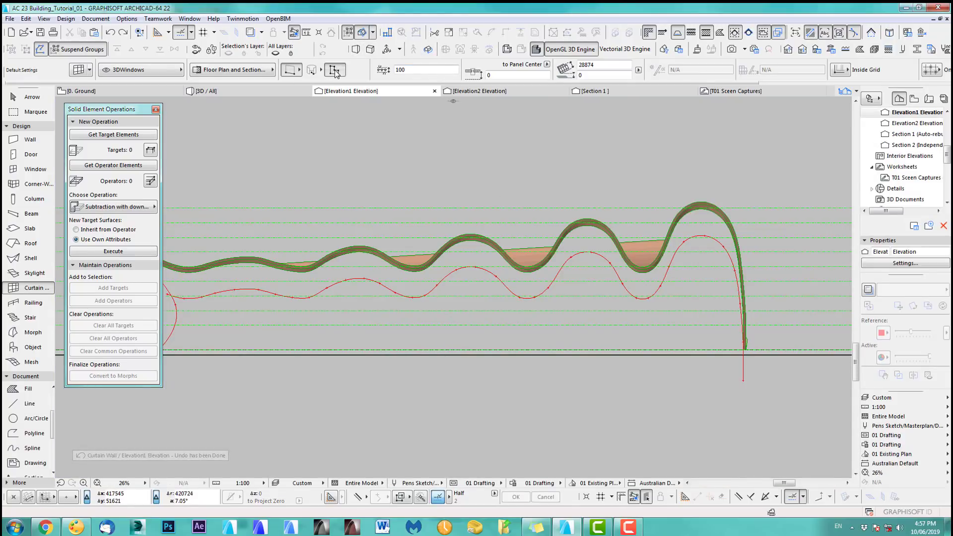
scroll(586, 333, up, 4)
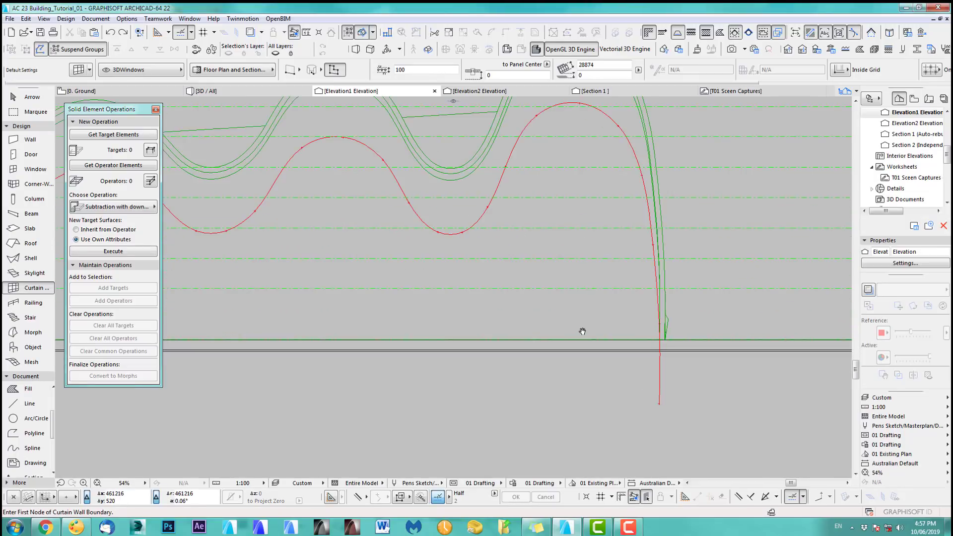
click(653, 336)
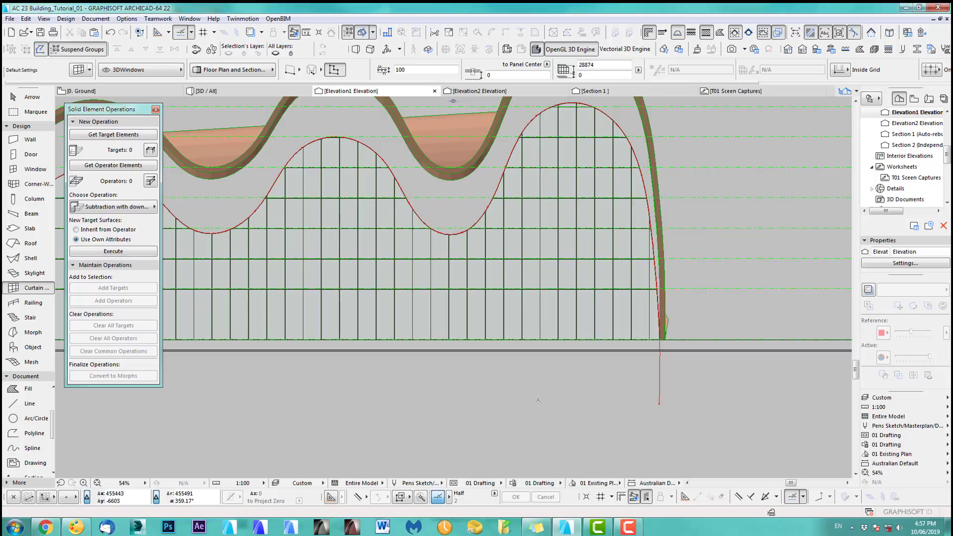
scroll(522, 397, down, 5)
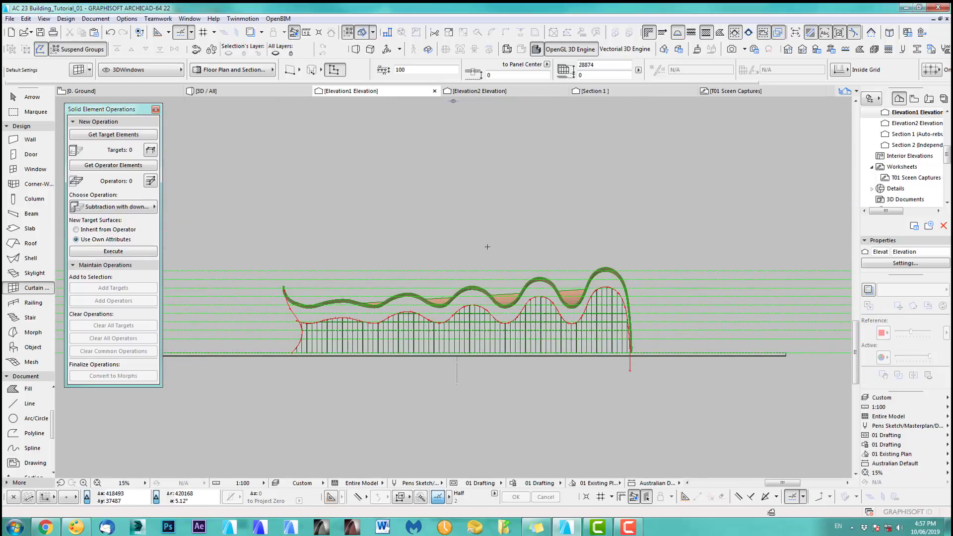
key(F3)
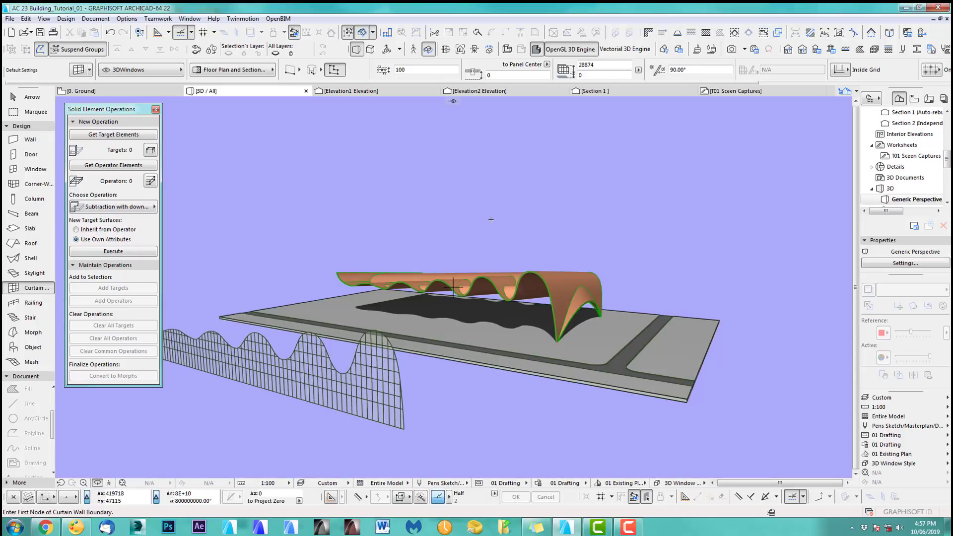
middle_drag(394, 378, 417, 371)
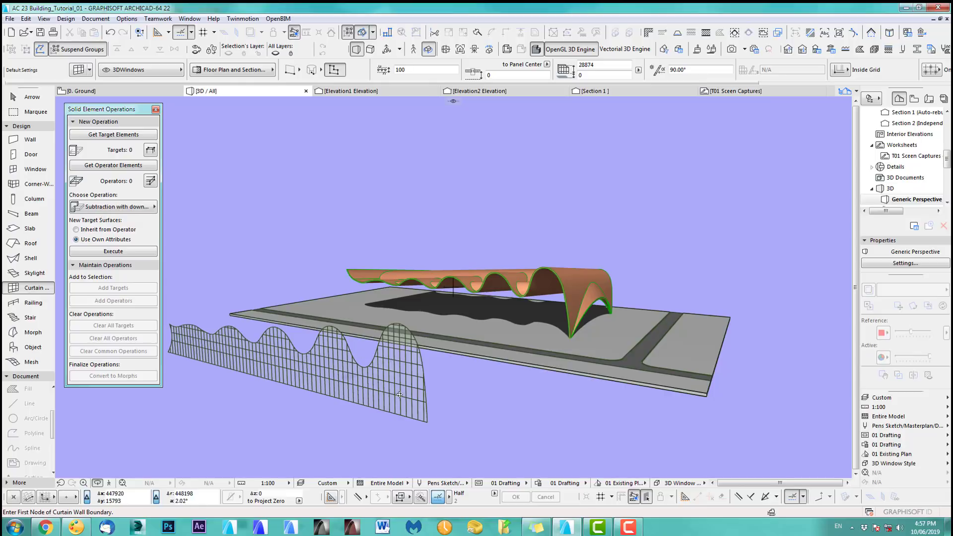
- In the Ground floor plan, move the curtain wall from the Elevation1 line to beneath the roof shell, aligning its end with the shell's foot
key(F2)
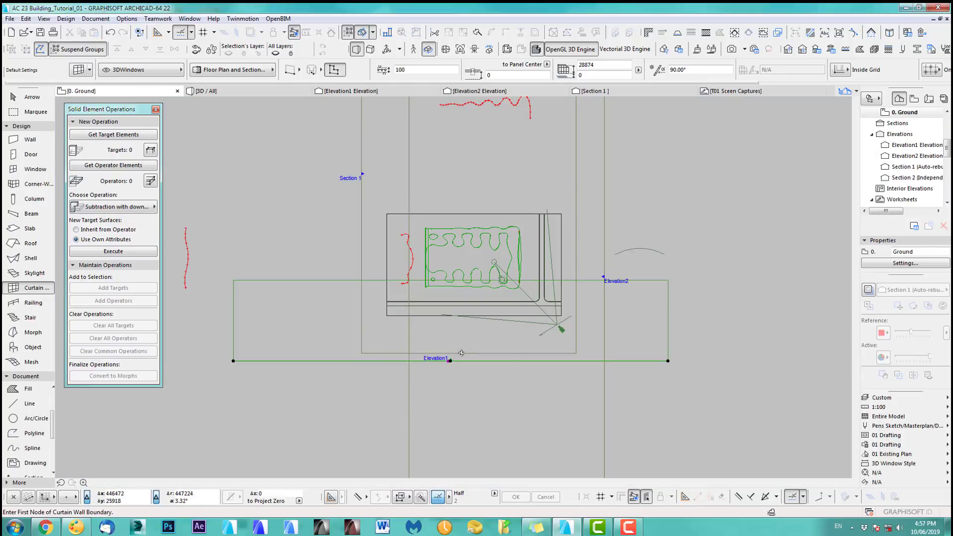
click(508, 359)
scroll(509, 363, up, 10)
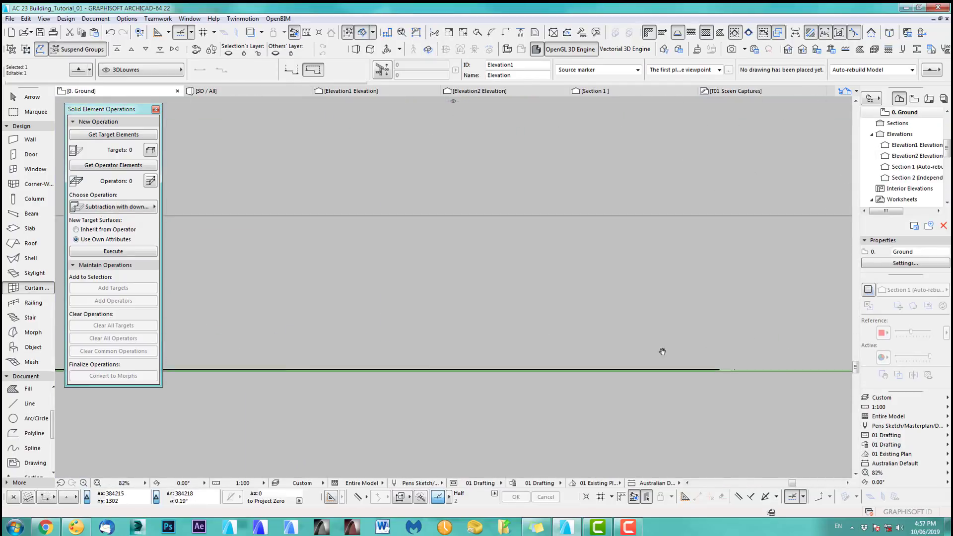
click(43, 99)
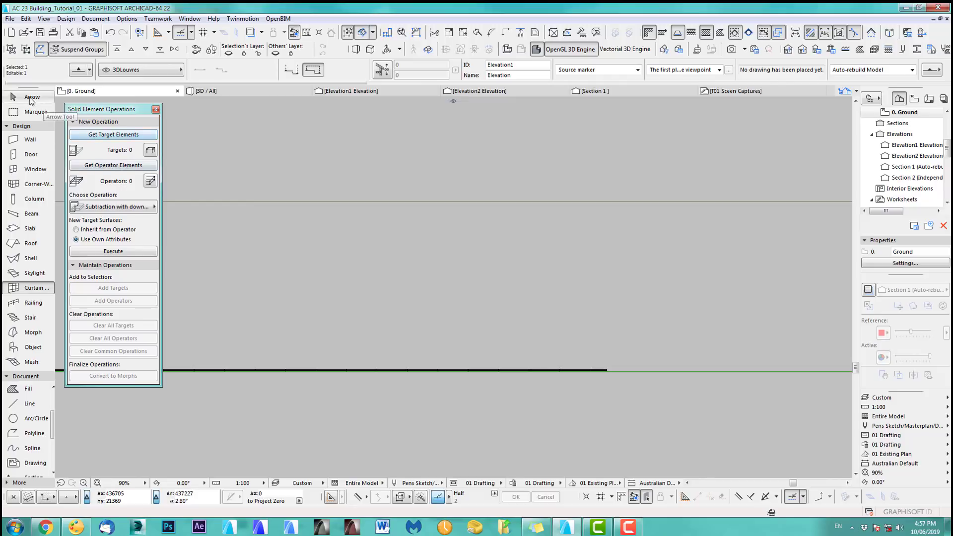
scroll(637, 366, down, 2)
click(629, 365)
key(ctrl+d)
click(630, 364)
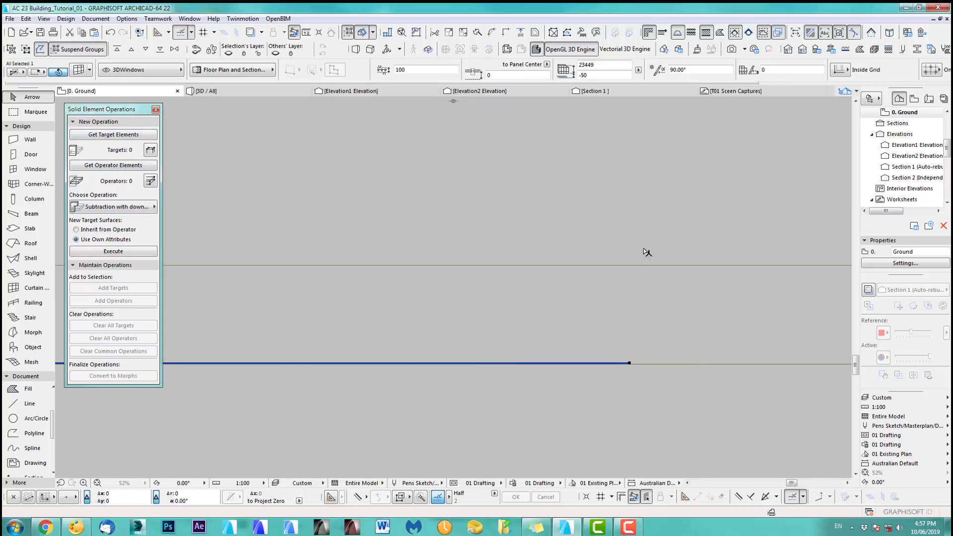
scroll(630, 236, down, 4)
middle_drag(630, 107, 576, 304)
middle_drag(557, 248, 574, 454)
scroll(591, 383, down, 3)
scroll(597, 388, up, 4)
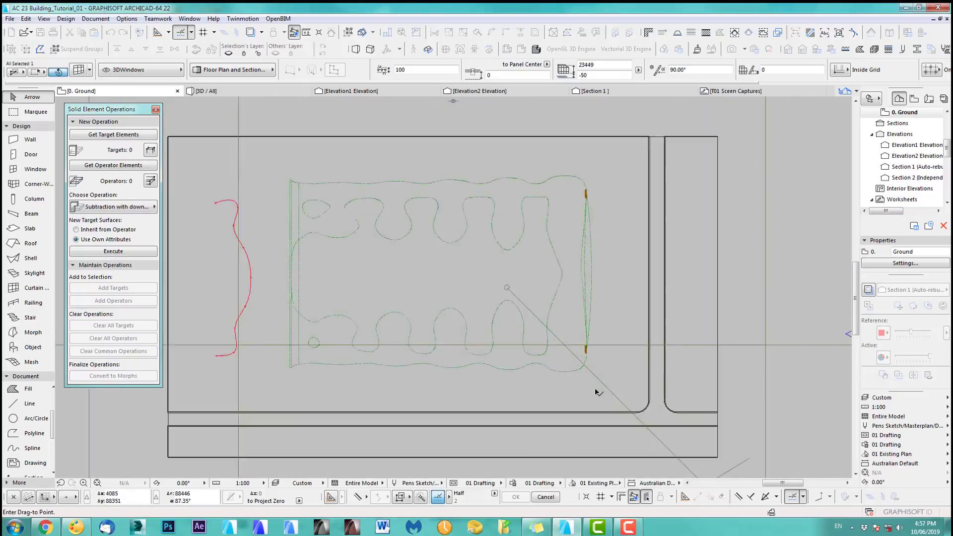
scroll(578, 356, up, 3)
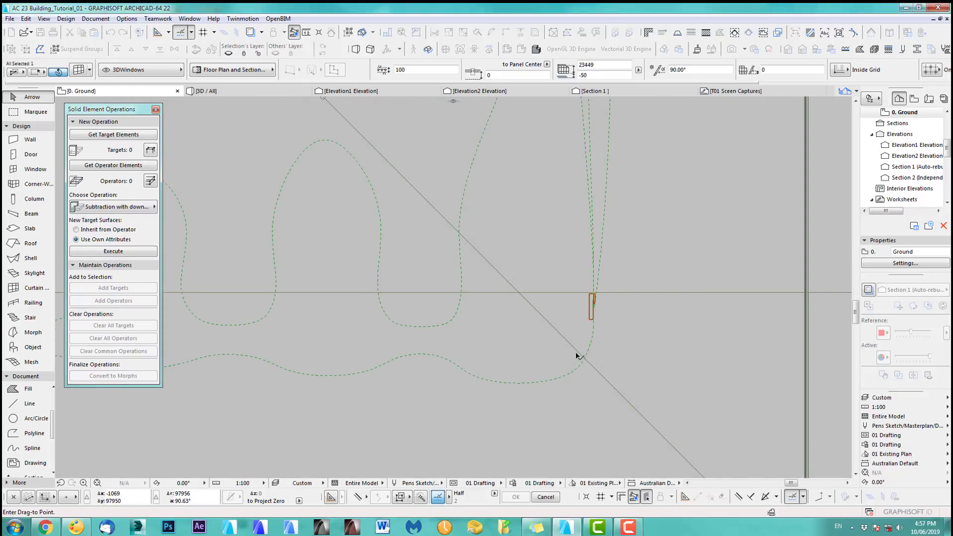
click(578, 305)
scroll(644, 243, down, 5)
middle_drag(573, 308, 601, 340)
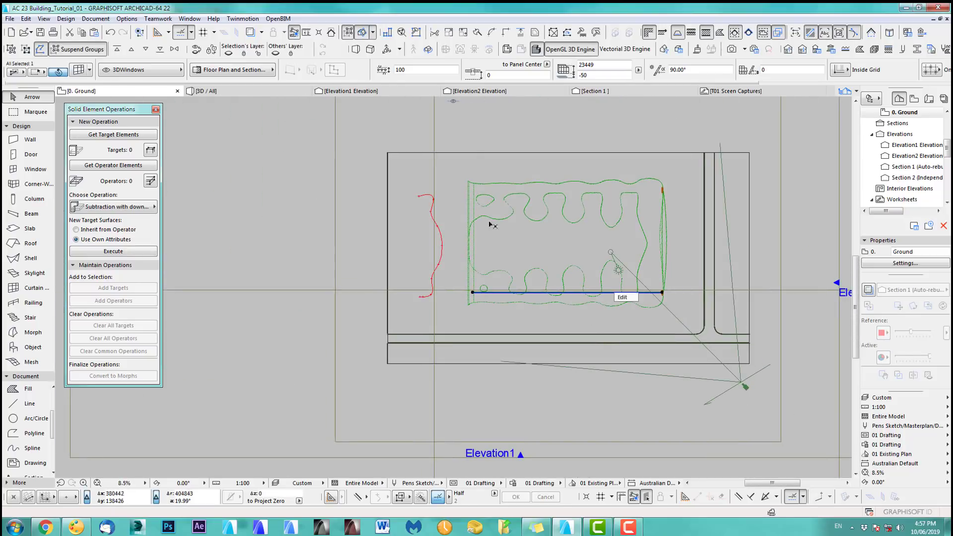
- In Section 1, move the curtain wall horizontally from the inner edge of the roof shell's foot to near its outer edge
click(610, 91)
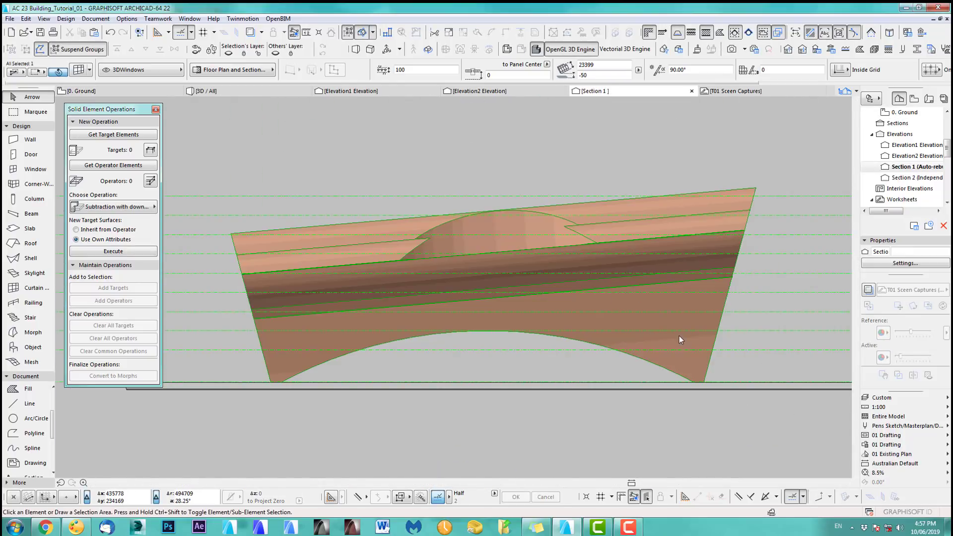
scroll(551, 313, up, 3)
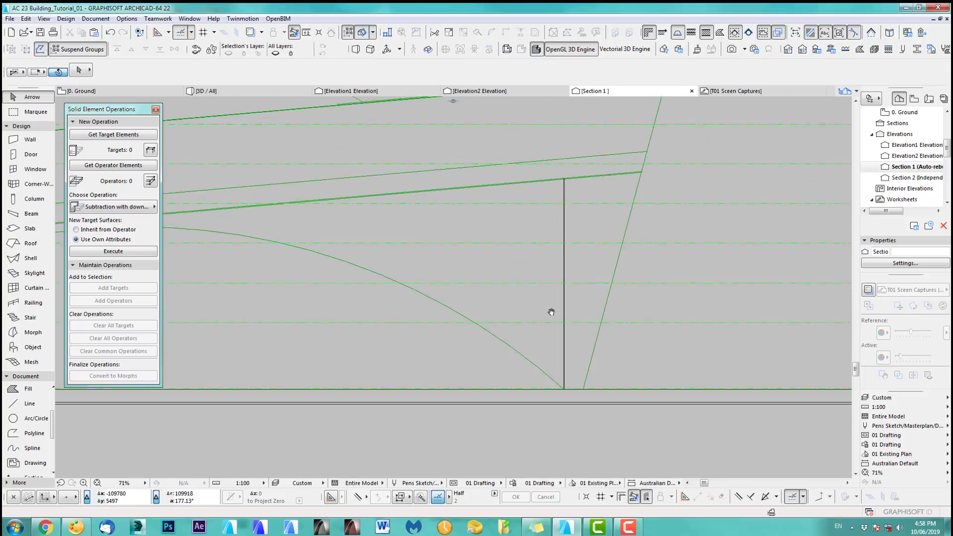
scroll(550, 365, up, 4)
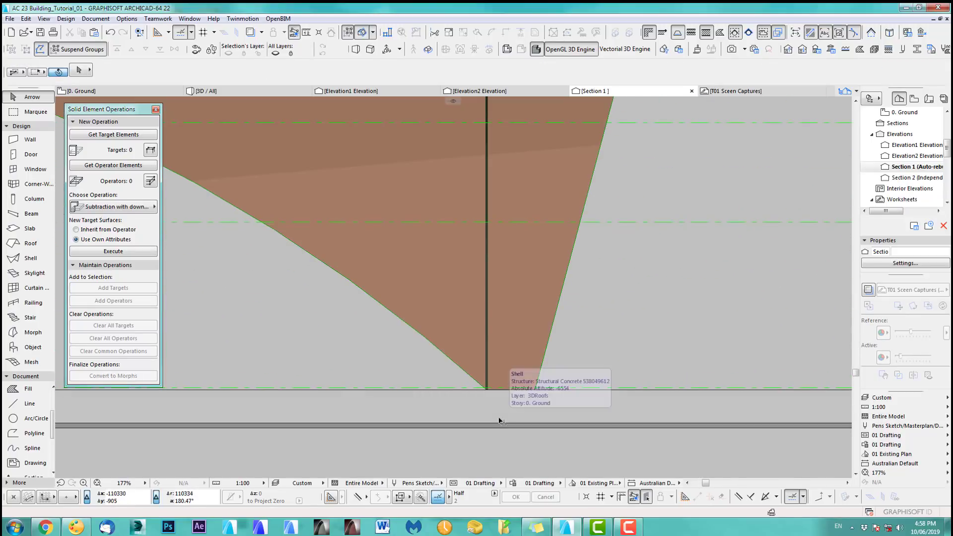
scroll(492, 390, up, 2)
click(484, 351)
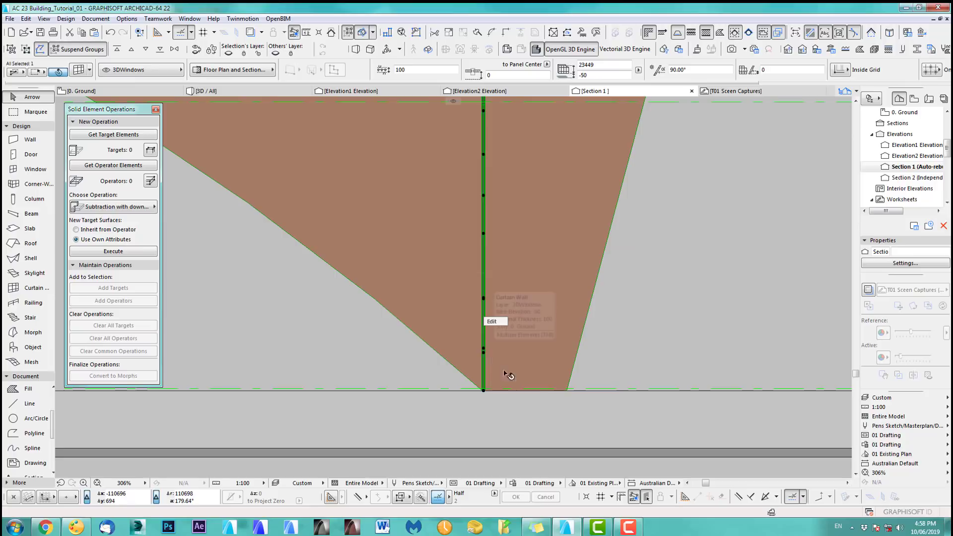
key(ctrl+d)
click(484, 351)
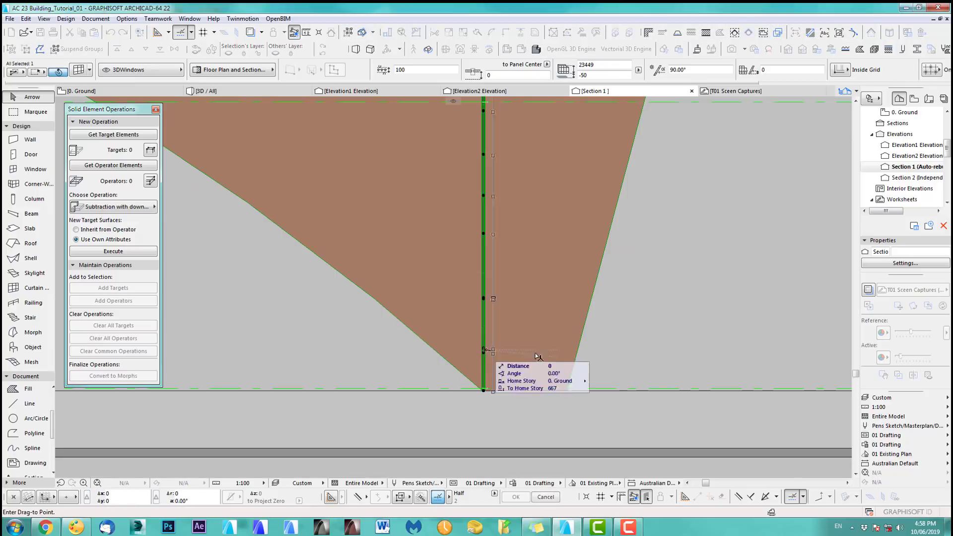
click(563, 353)
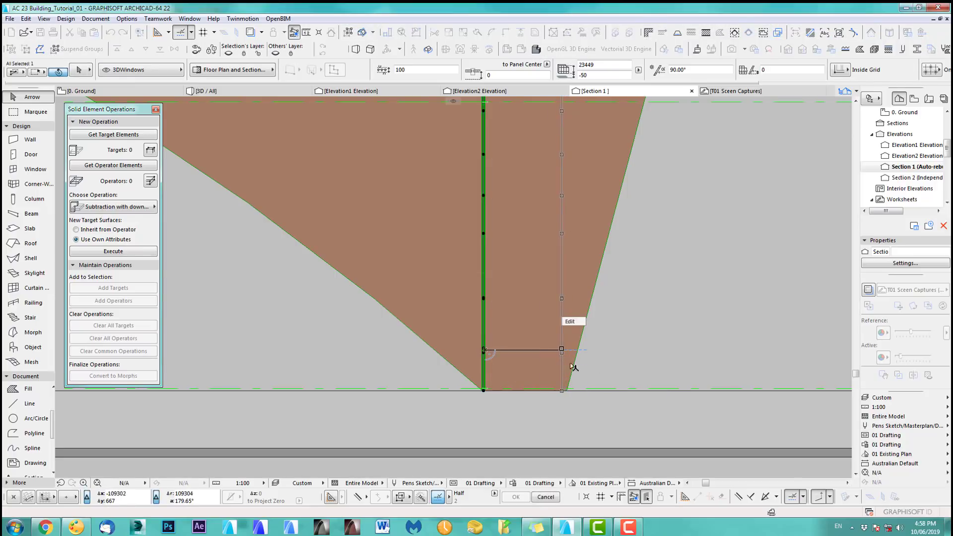
key(ctrl+apostrophe)
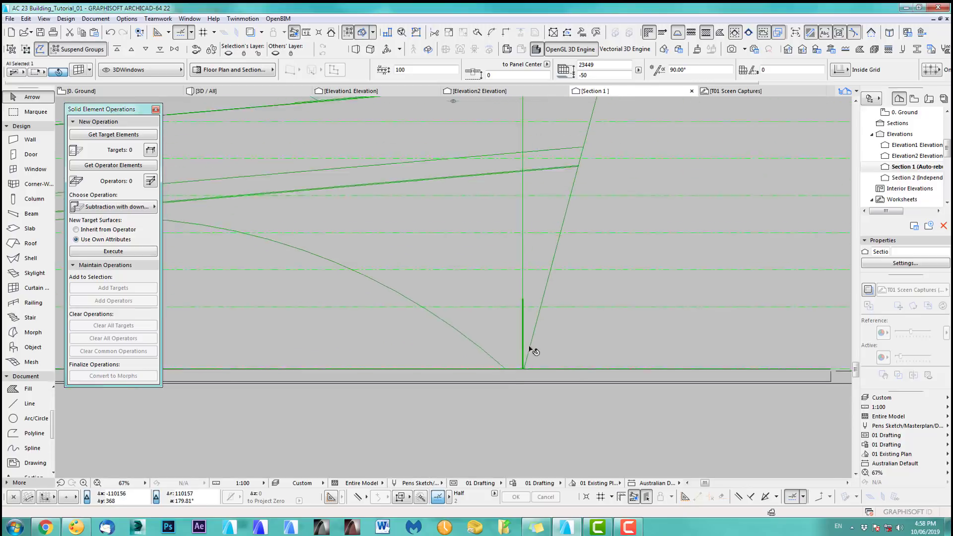
click(546, 408)
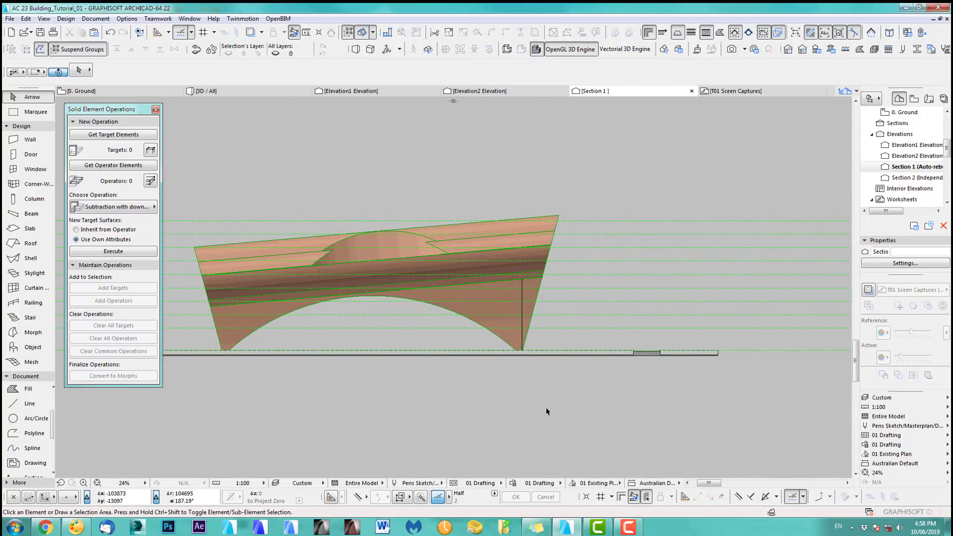
- Inspect in the 3D view how the moved curtain wall sits beneath the wavy roof shell
key(F3)
scroll(484, 292, up, 6)
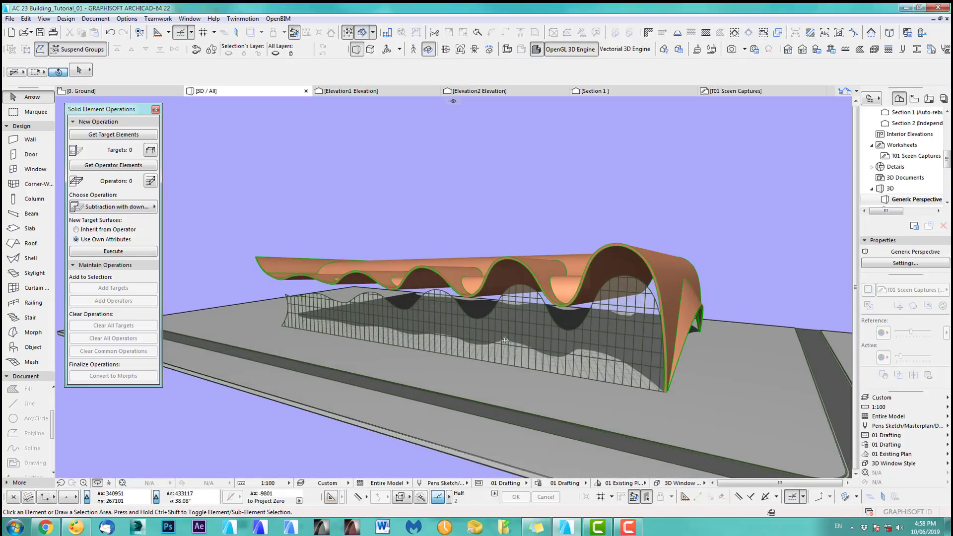
scroll(419, 306, up, 8)
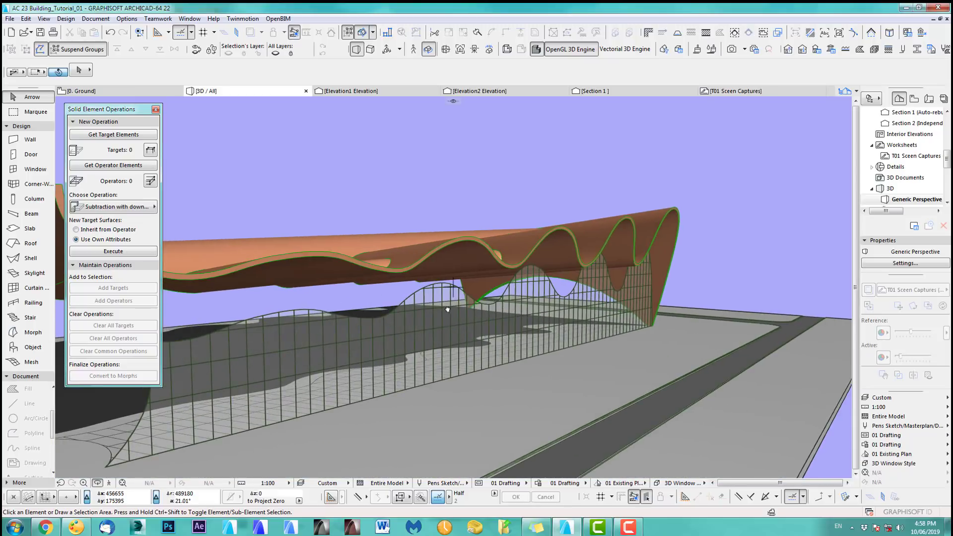
scroll(504, 324, down, 10)
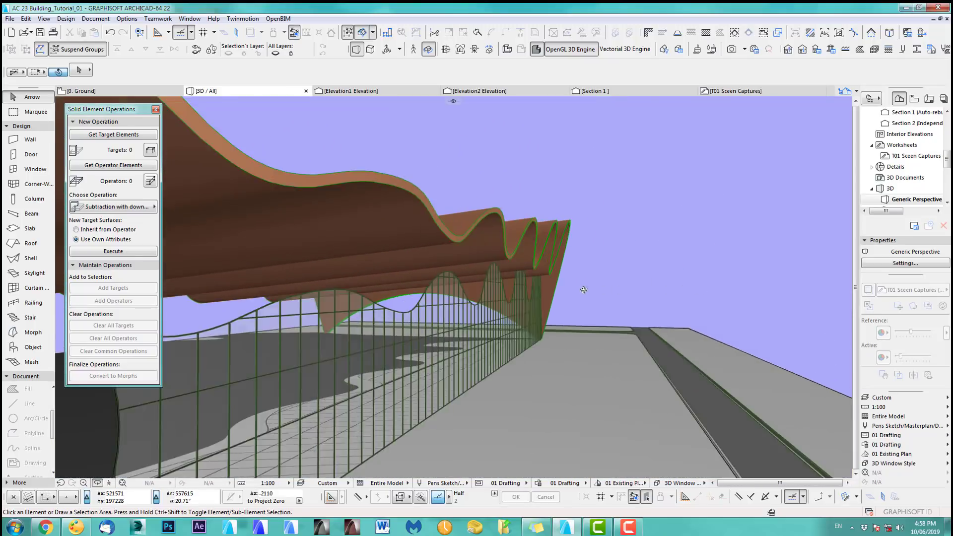
scroll(504, 325, up, 3)
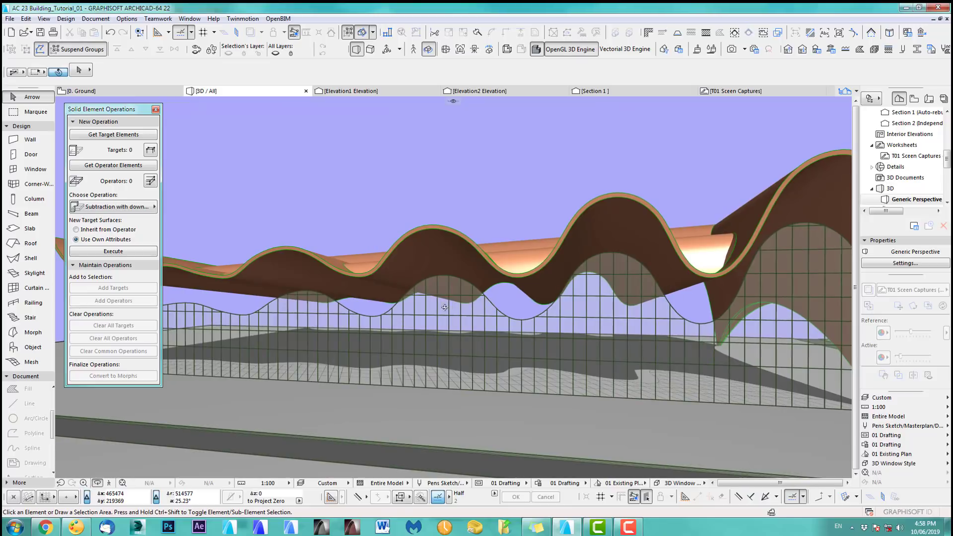
- Open the T01 Sceen Captures worksheet and examine how the glazing meets the wavy roof in the reference image
drag(947, 163, 948, 170)
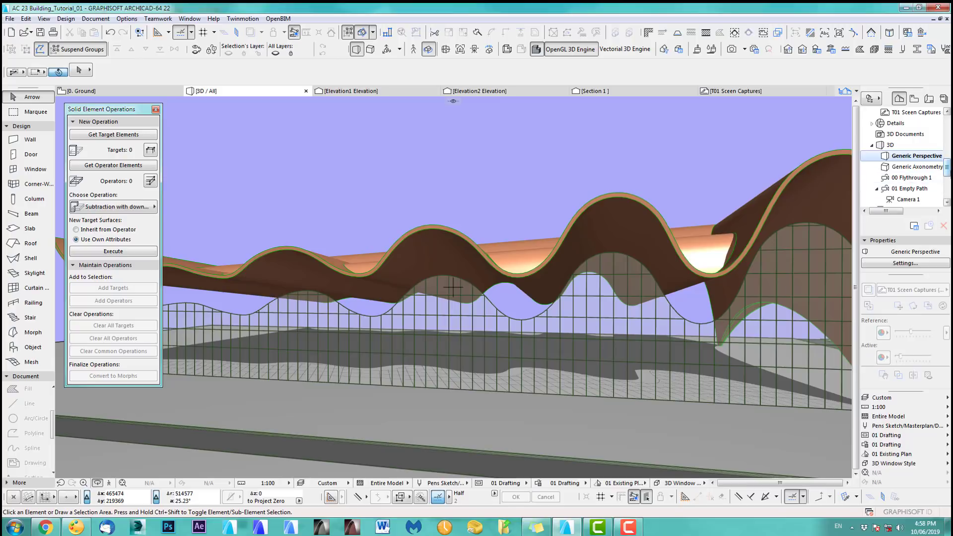
scroll(919, 159, up, 3)
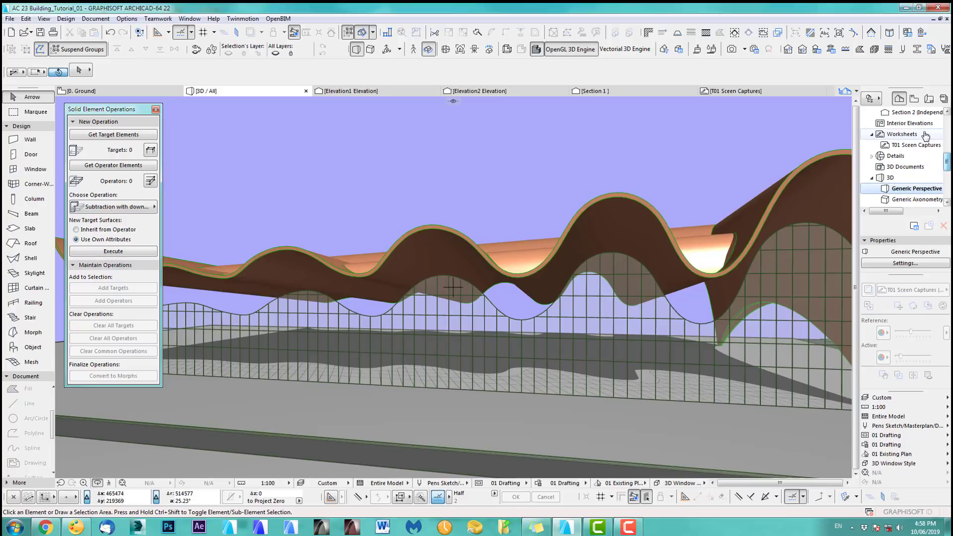
click(922, 149)
double_click(922, 149)
scroll(403, 245, up, 3)
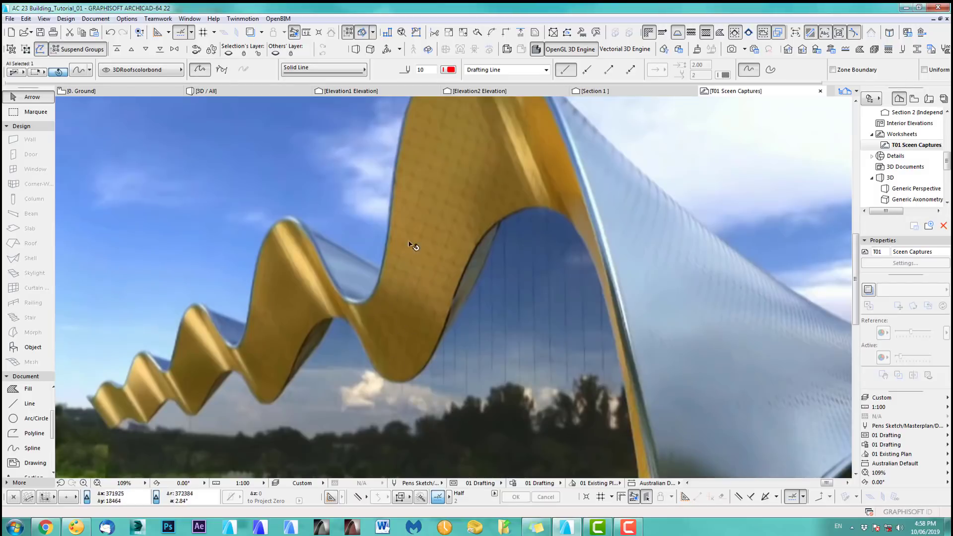
scroll(475, 183, down, 2)
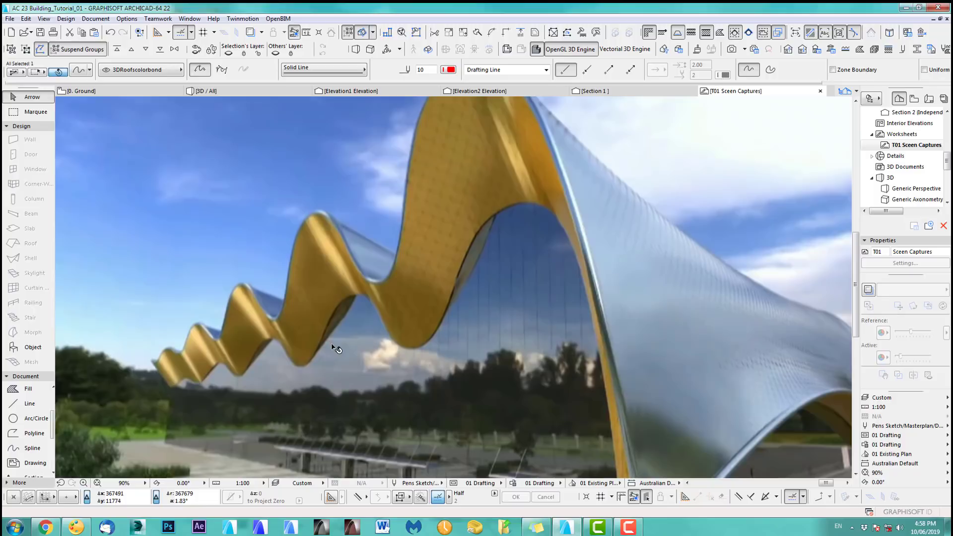
scroll(392, 354, down, 3)
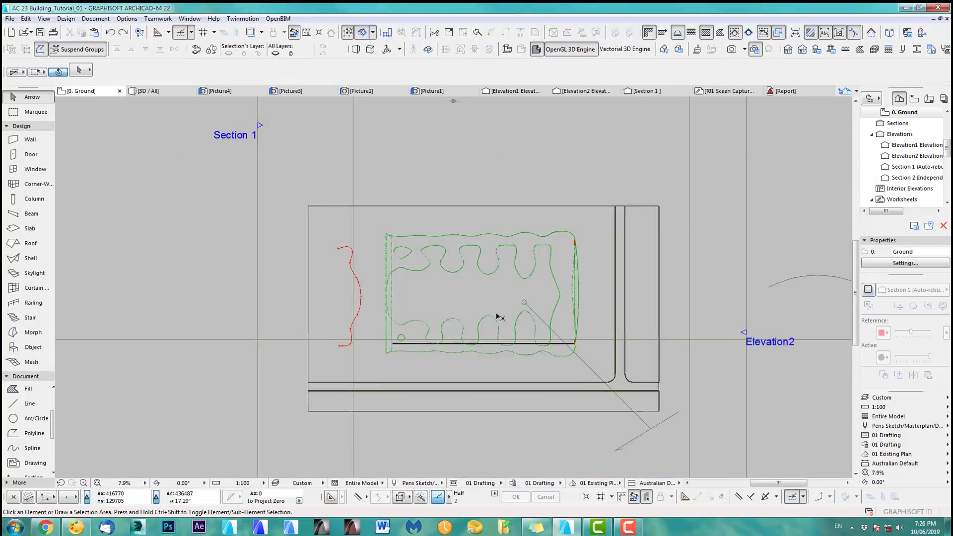
- In the Ground floor plan, place a copy of the wavy roof shell and curtain wall together, straight above the original, outside the site
scroll(462, 316, up, 2)
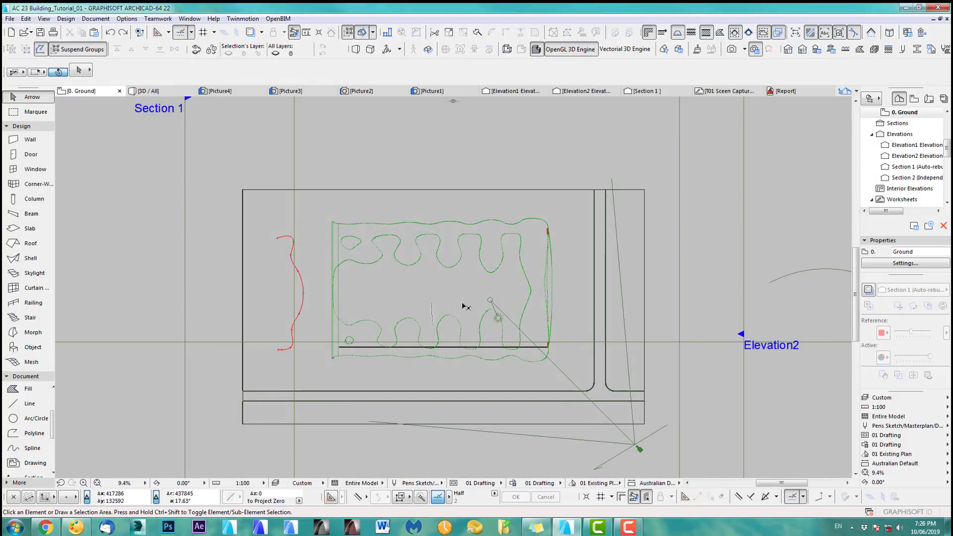
scroll(353, 354, up, 2)
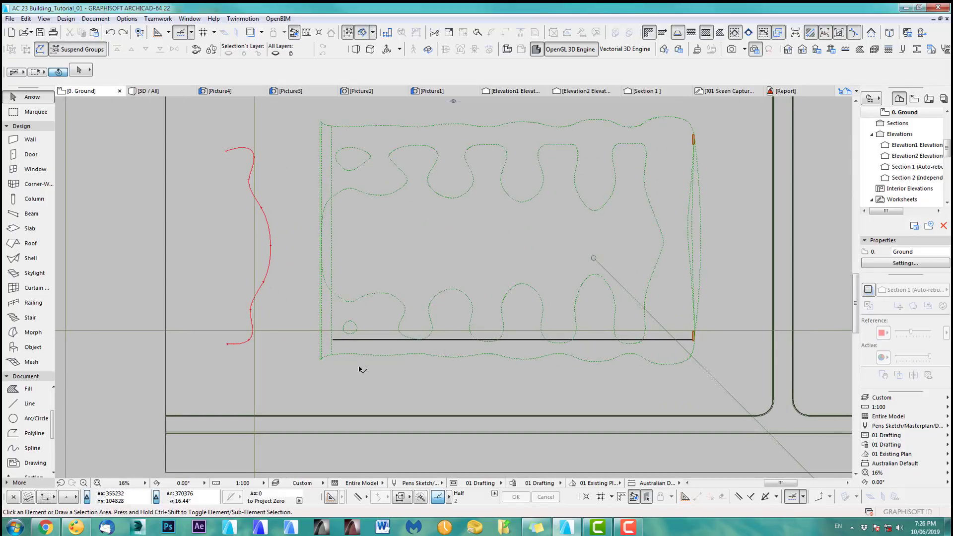
click(336, 348)
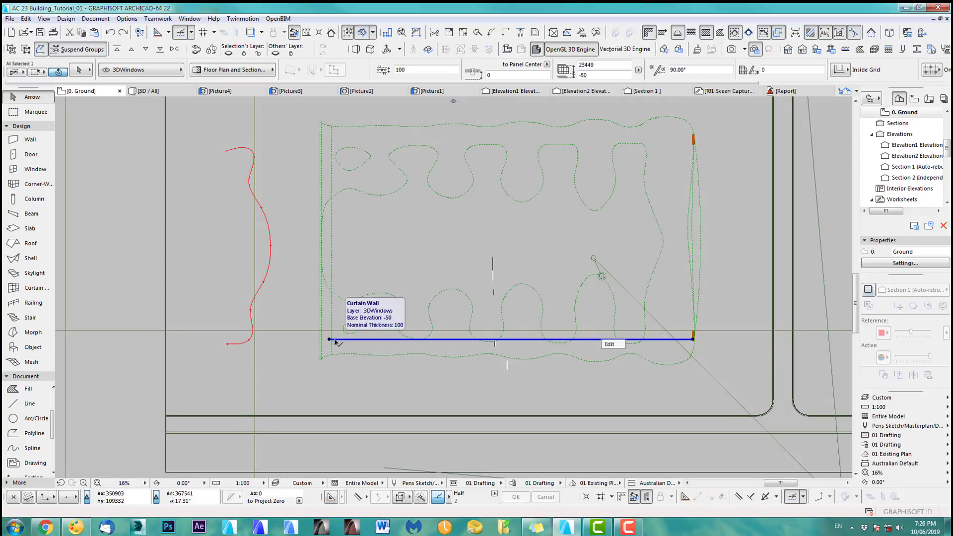
shift+click(337, 353)
scroll(381, 467, down, 3)
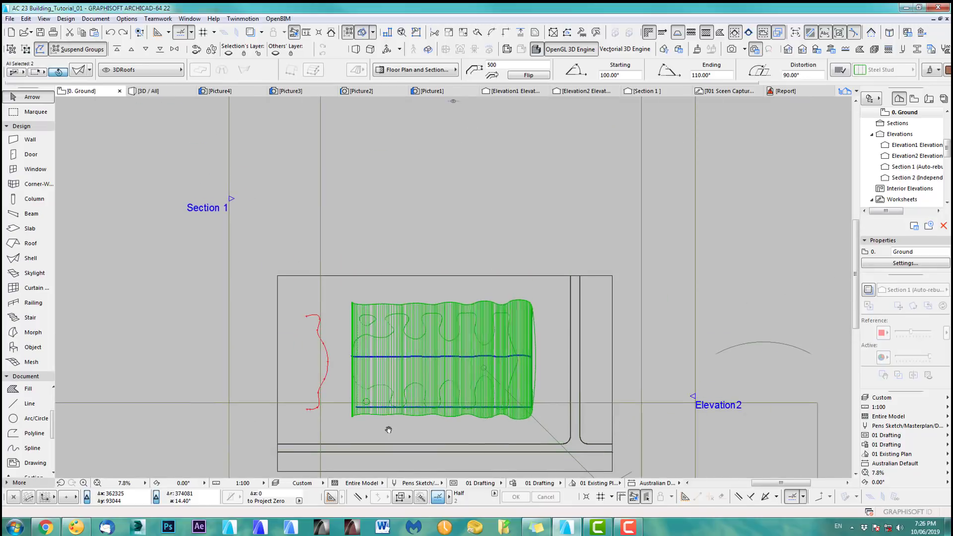
key(ctrl+shift+d)
click(444, 380)
middle_drag(451, 309, 438, 387)
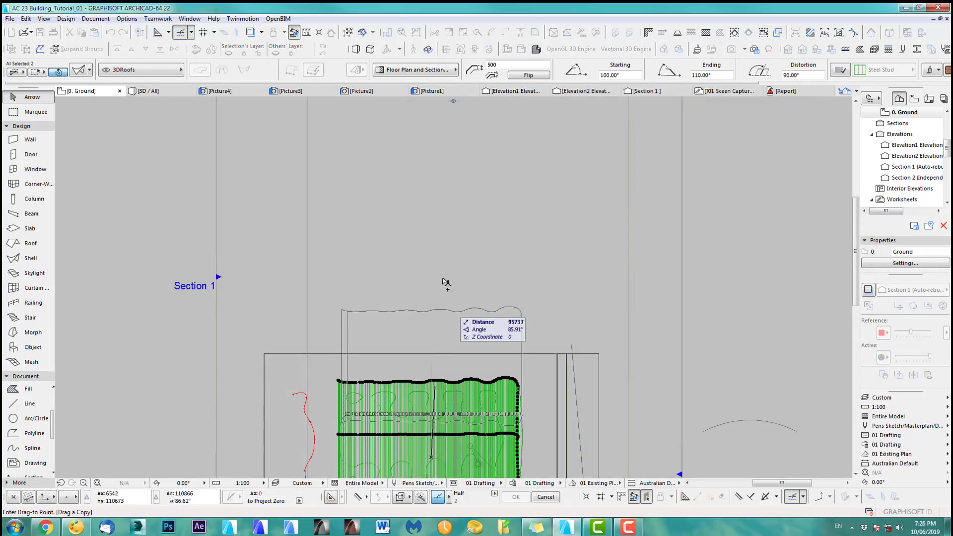
click(437, 237)
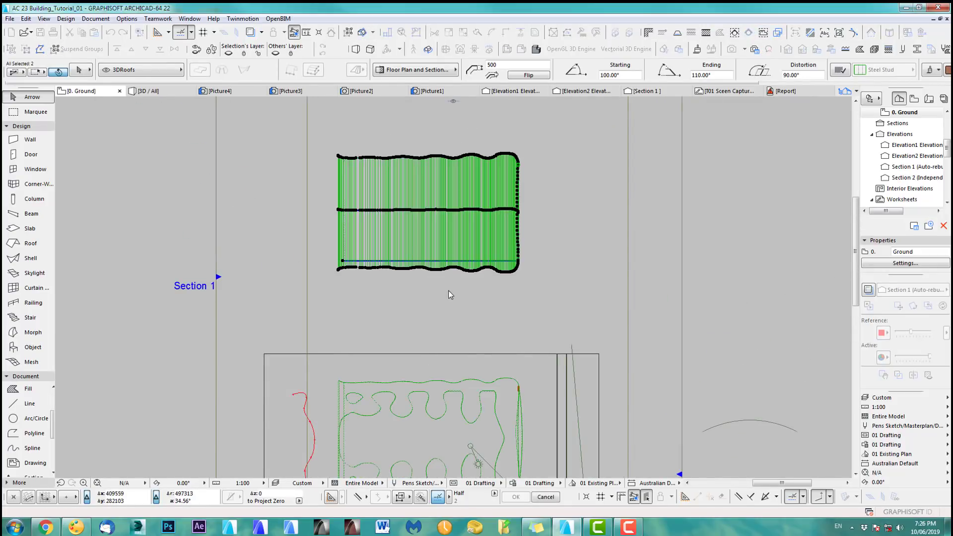
click(299, 257)
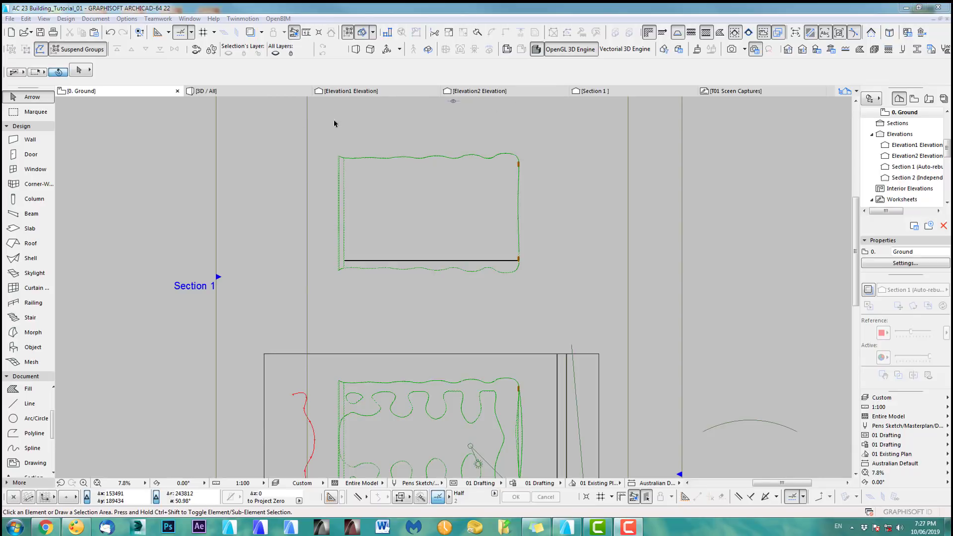
- In Section 1, rotate the copied roof shell and curtain wall 90° counter-clockwise about the curtain wall's base so the curtain wall lies horizontal
click(601, 93)
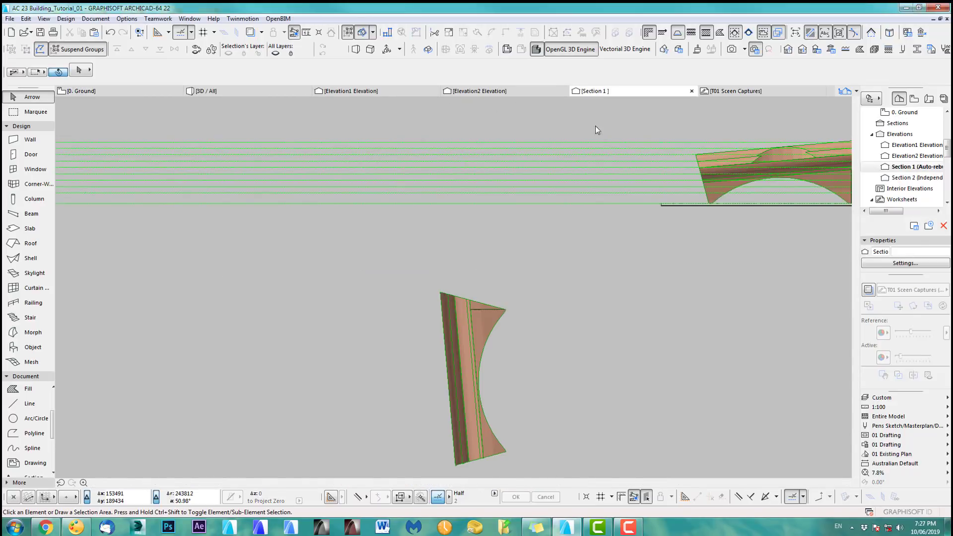
scroll(532, 182, up, 4)
middle_drag(531, 183, 465, 267)
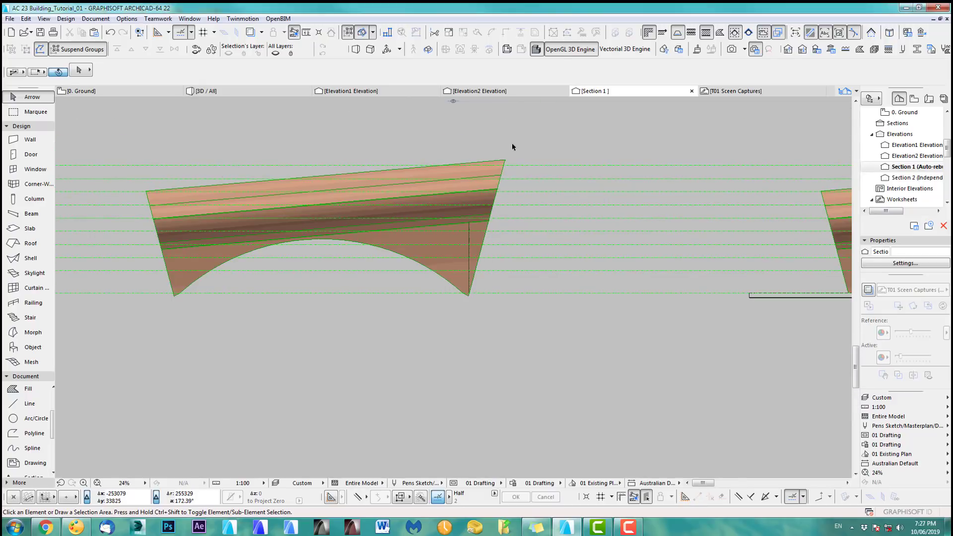
click(491, 201)
scroll(476, 264, up, 3)
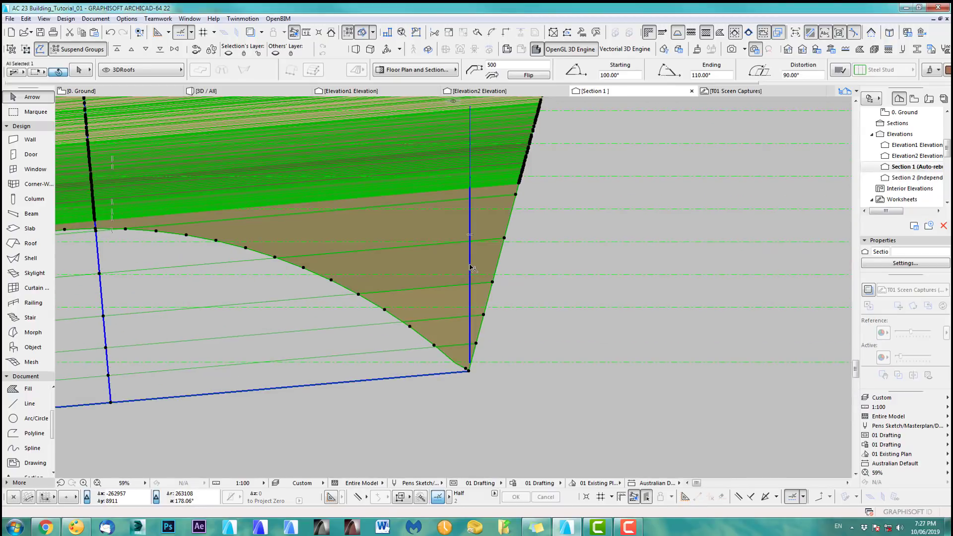
shift+click(471, 268)
scroll(513, 398, down, 3)
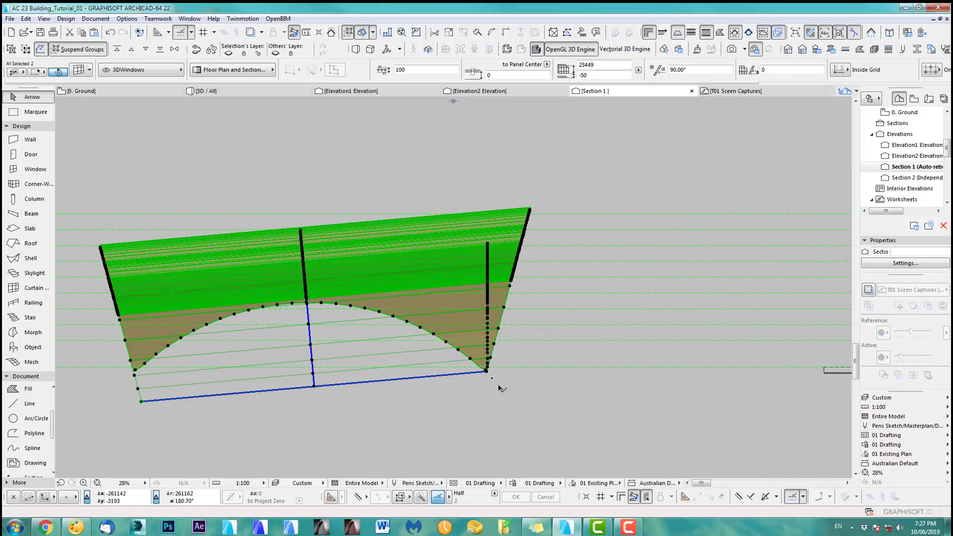
key(ctrl+e)
scroll(494, 379, up, 5)
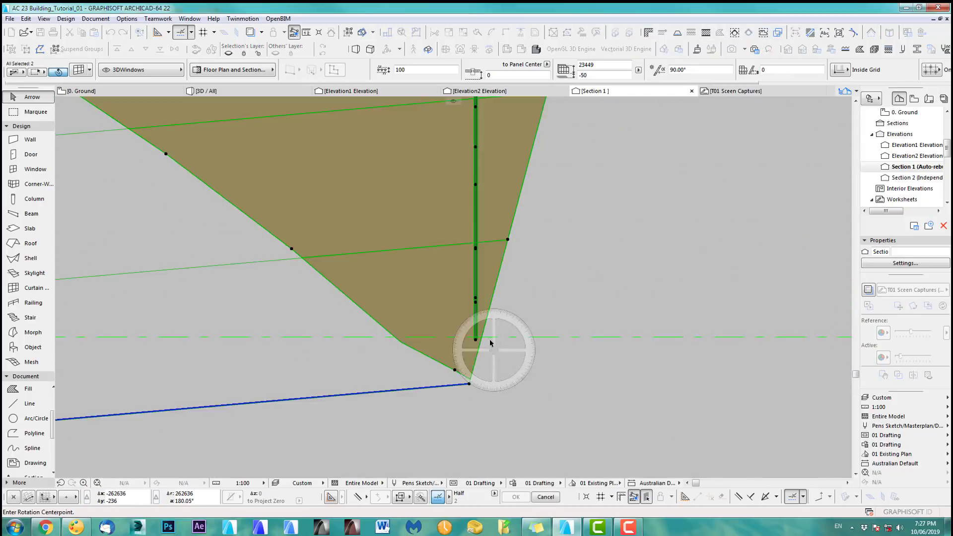
scroll(490, 343, up, 3)
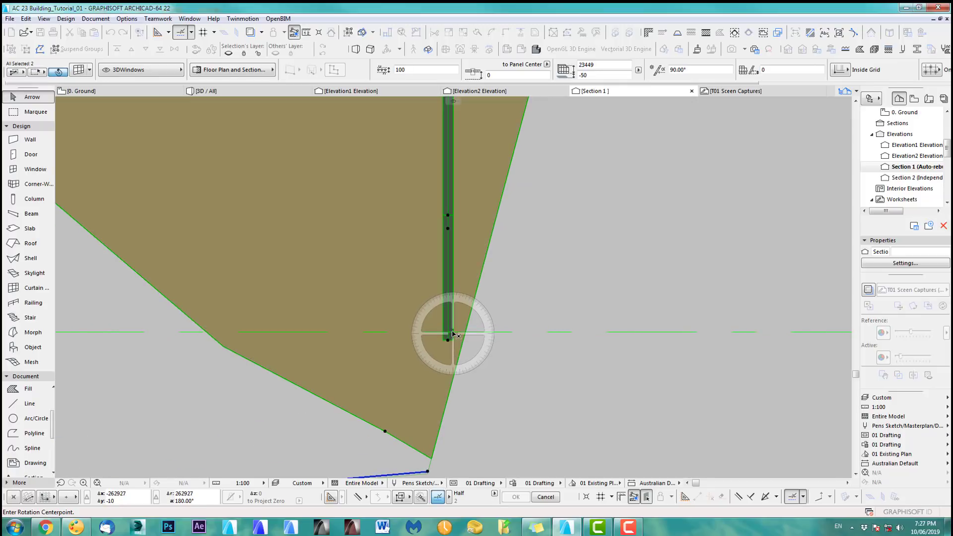
click(453, 334)
click(452, 212)
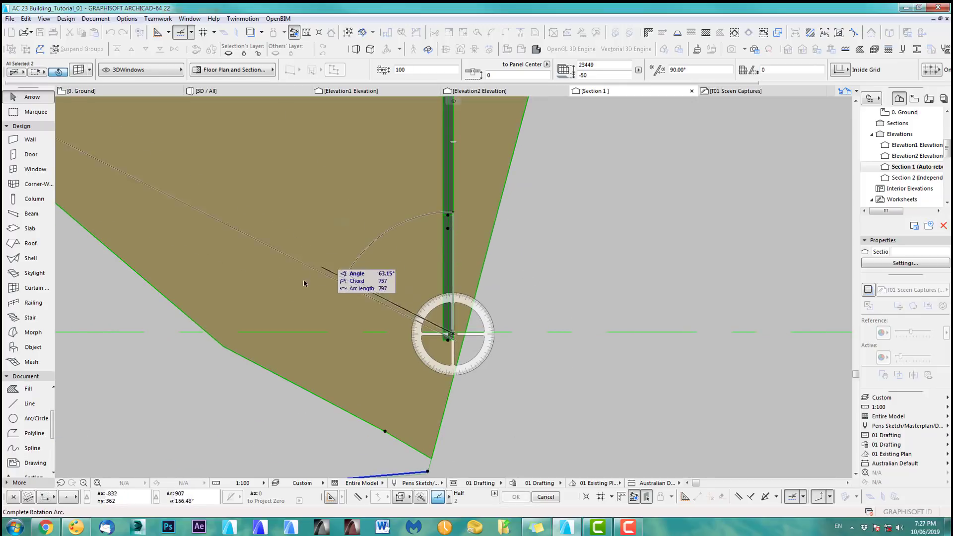
click(265, 334)
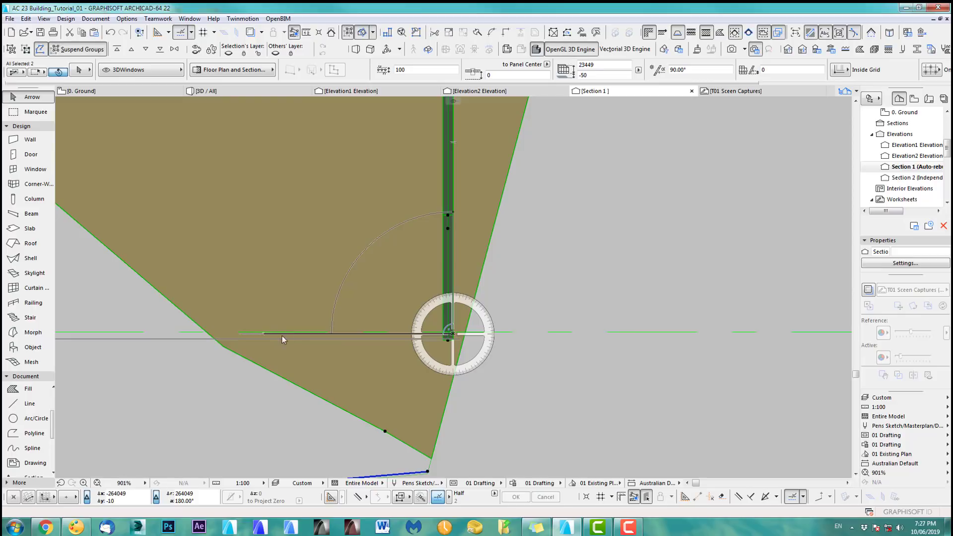
scroll(293, 348, down, 10)
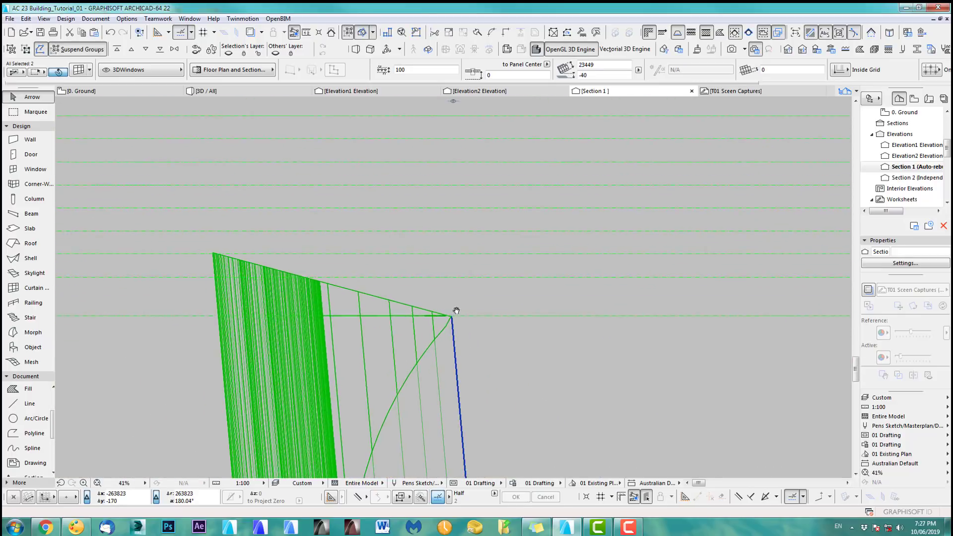
- Inspect in the 3D view how the rotated curtain wall intersects the upright copy of the wavy roof shell
key(F3)
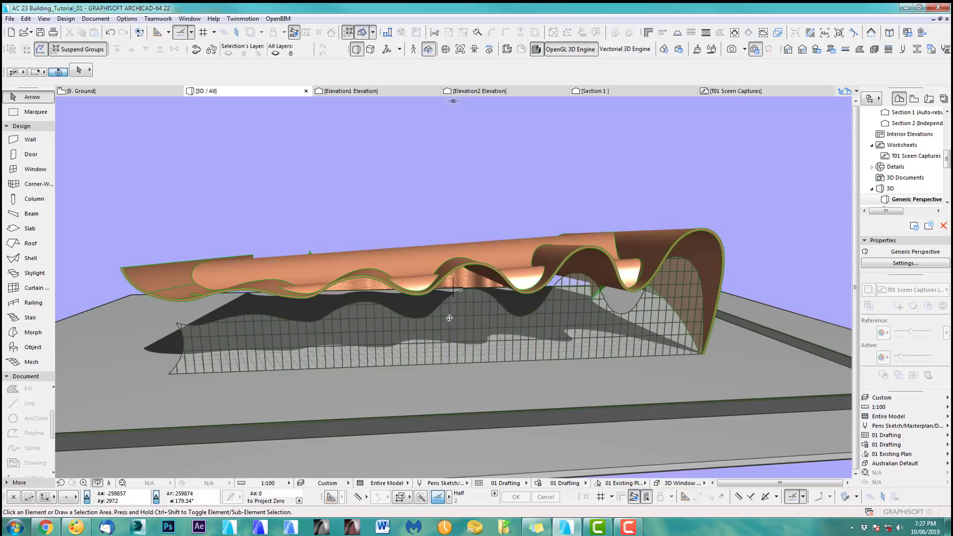
drag(449, 318, 131, 320)
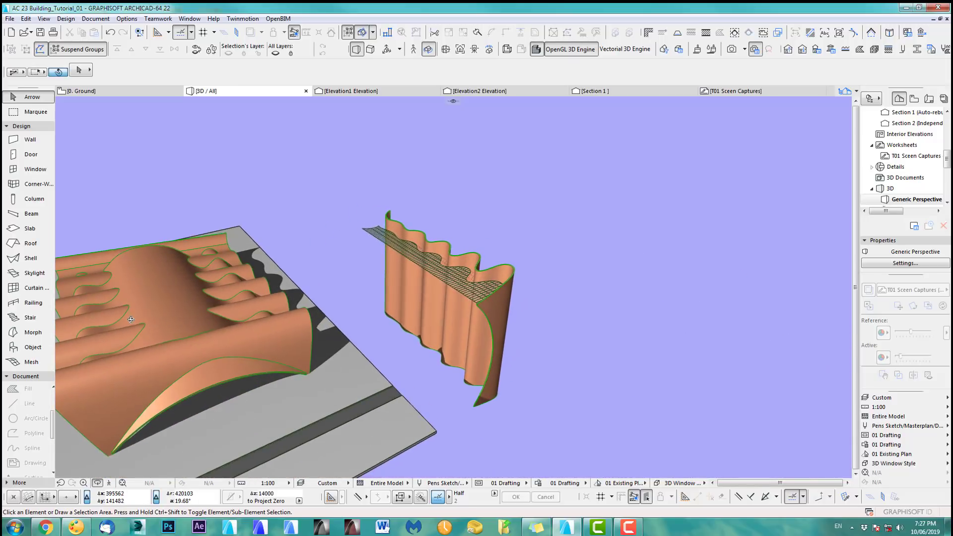
drag(392, 301, 532, 302)
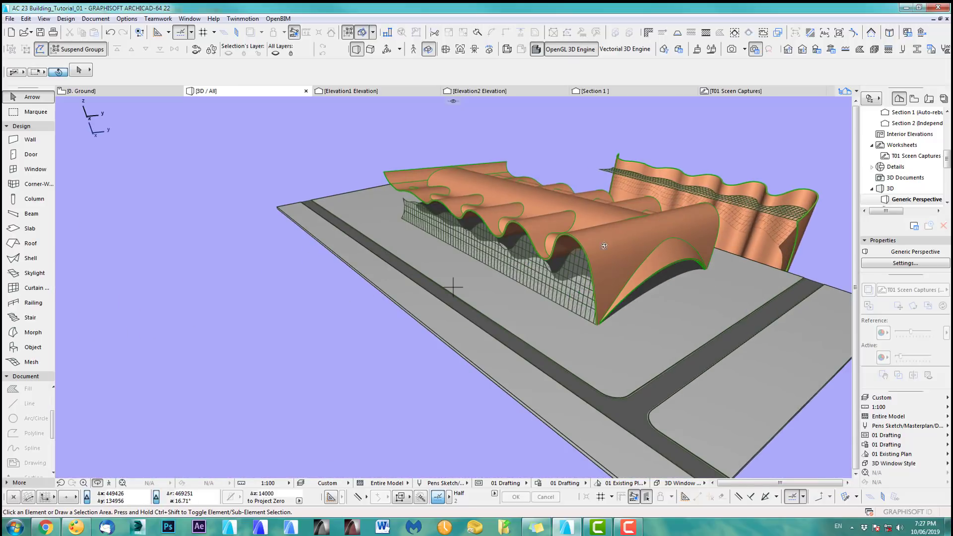
drag(604, 245, 488, 285)
middle_drag(521, 274, 317, 307)
scroll(501, 269, up, 4)
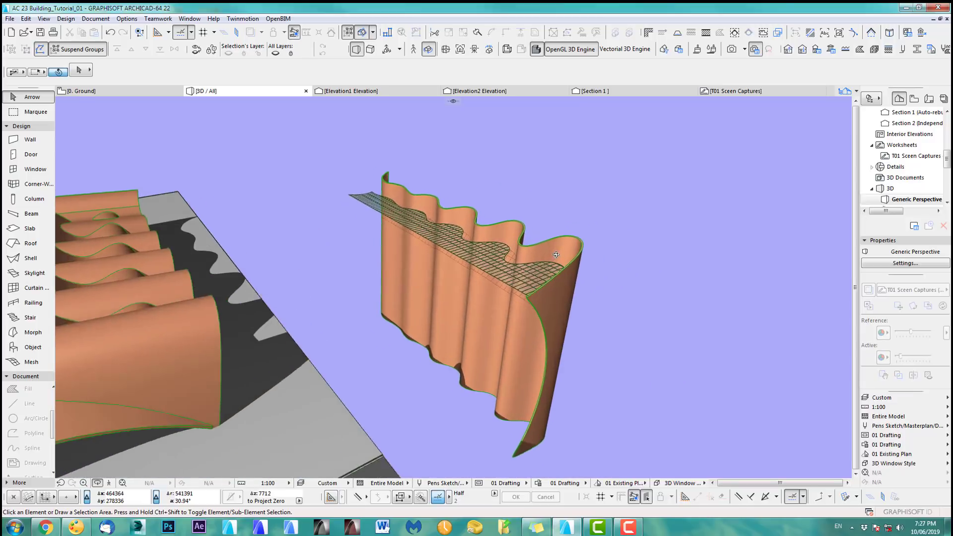
middle_drag(551, 273, 495, 275)
drag(495, 276, 532, 280)
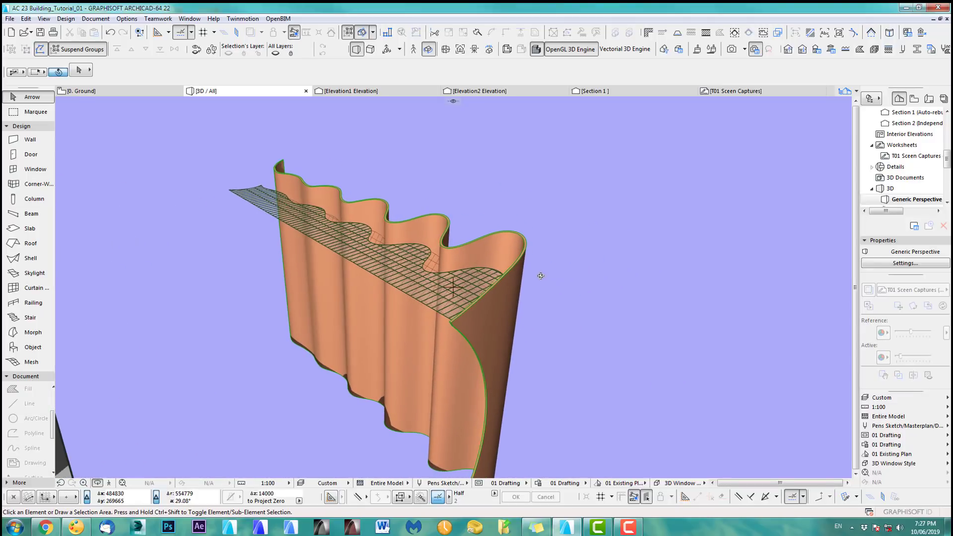
- In the Ground floor plan, examine the cut outline of the rotated shell against the curtain wall's wavy edge
key(F2)
scroll(489, 274, up, 5)
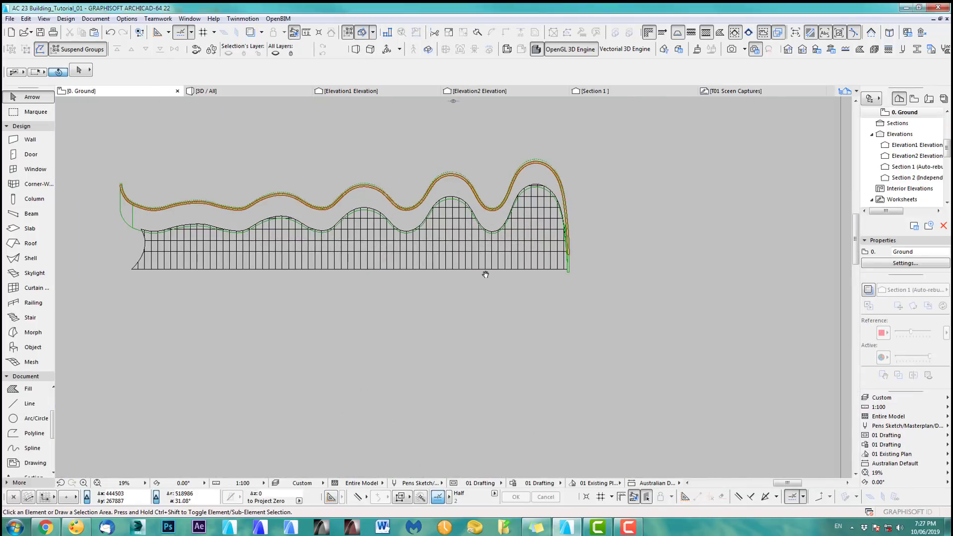
scroll(552, 174, up, 3)
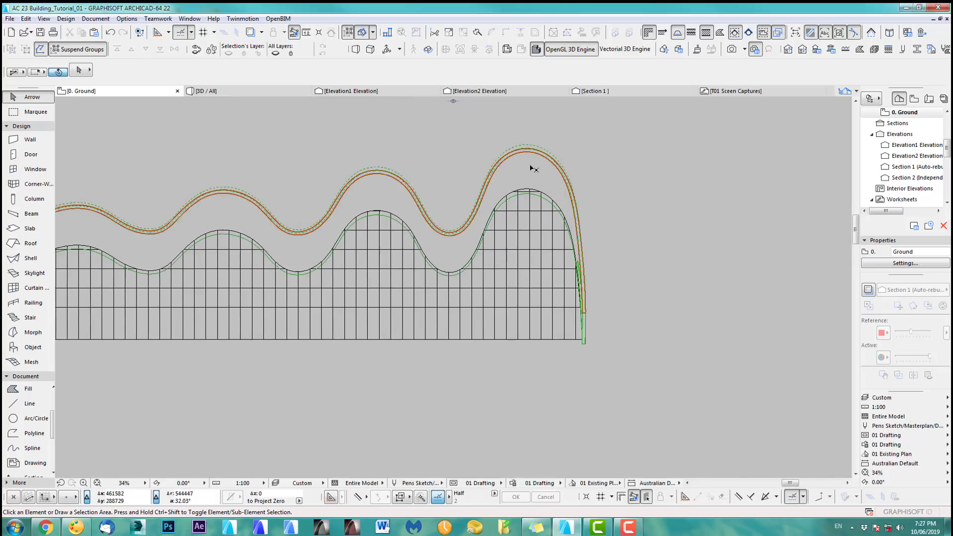
scroll(531, 168, up, 3)
click(547, 144)
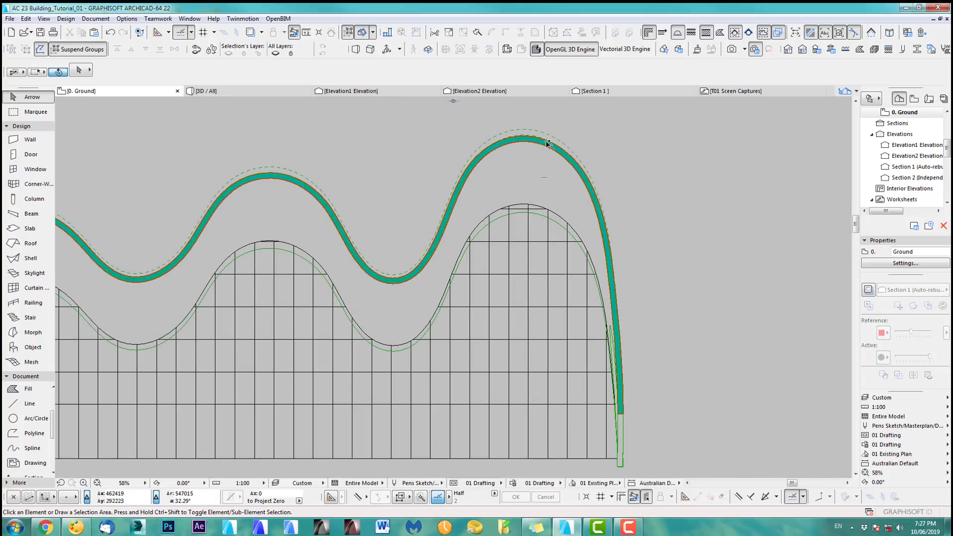
- Review the Floor Plan Cut Plane settings and accept them as they are
click(66, 19)
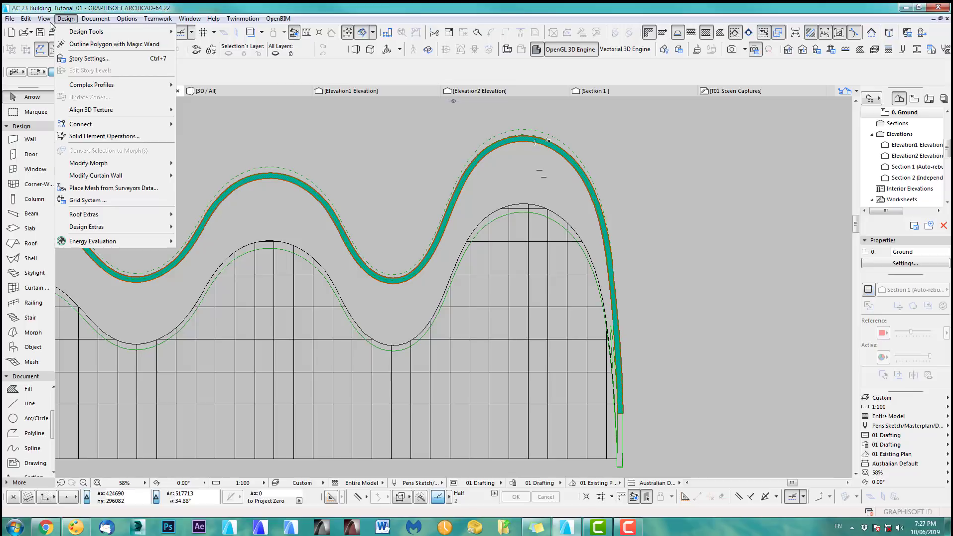
mouse_move(50, 24)
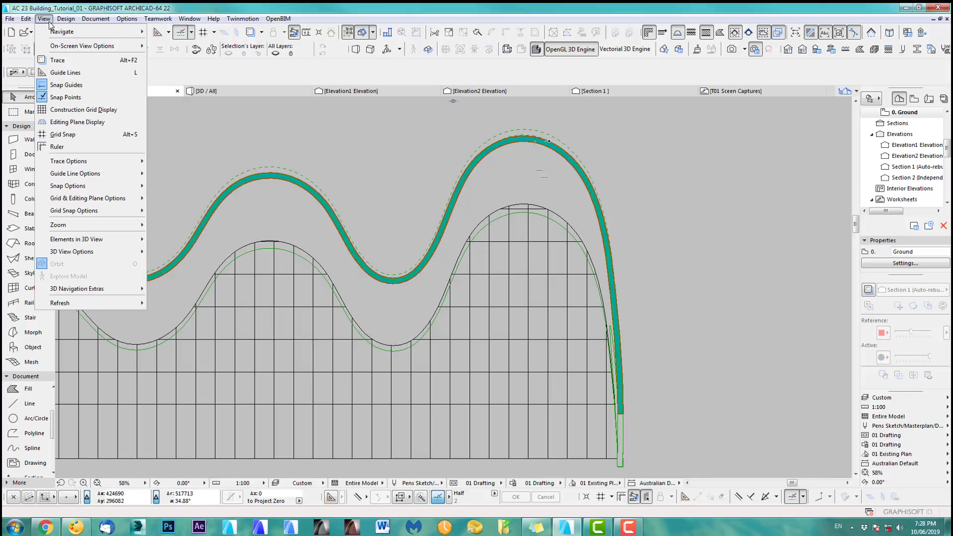
mouse_move(82, 21)
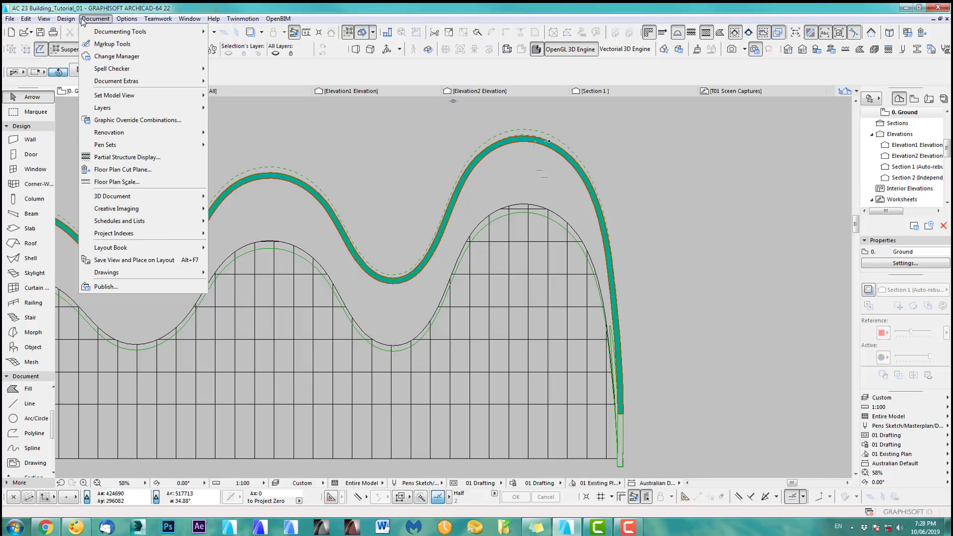
click(135, 171)
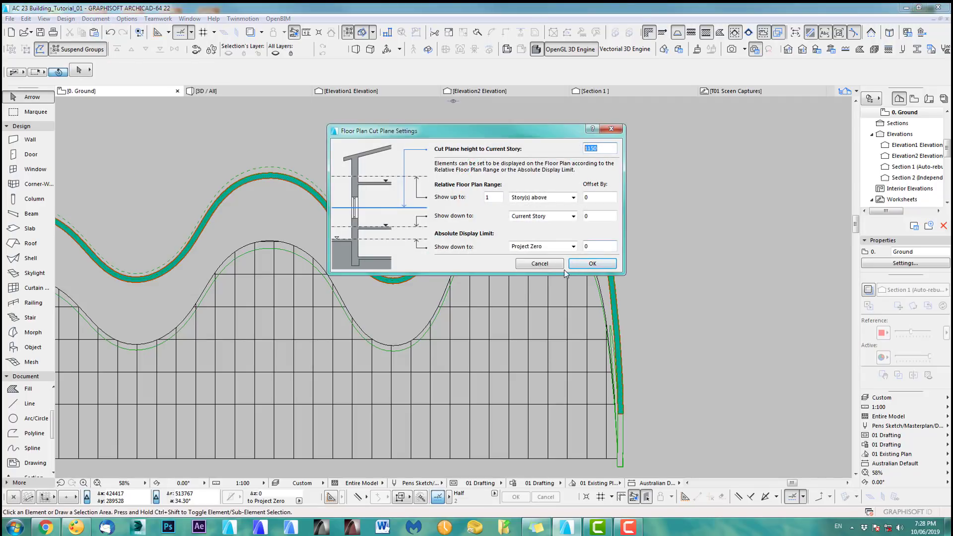
click(591, 264)
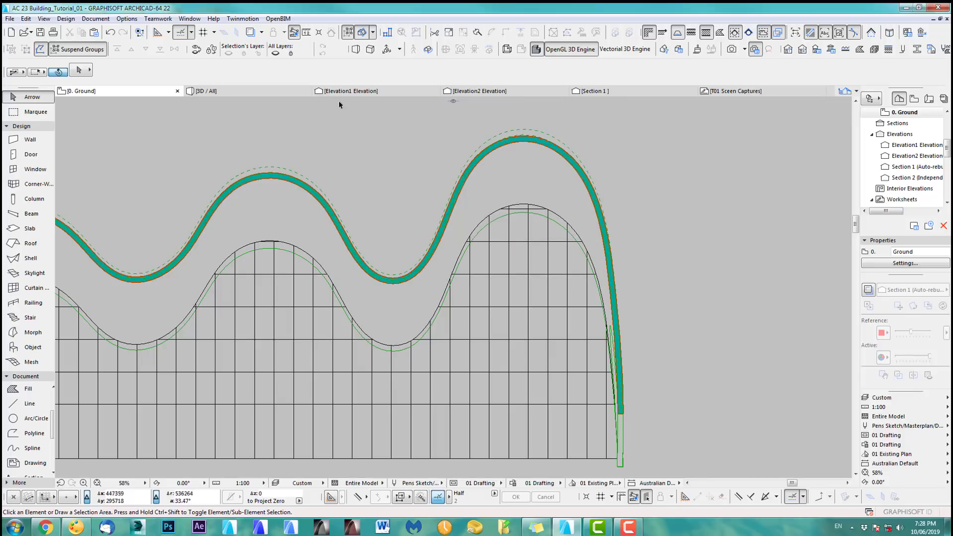
- Compare the rotated shell and curtain wall in Section 1 with the shell's cut outline at the largest wave in the Ground floor plan
click(614, 89)
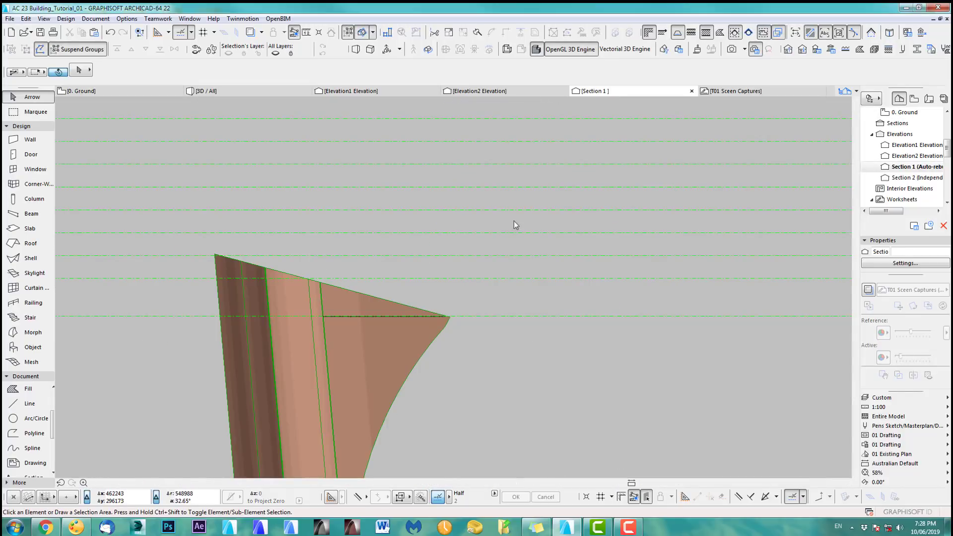
scroll(450, 322, up, 1)
middle_drag(449, 319, 521, 274)
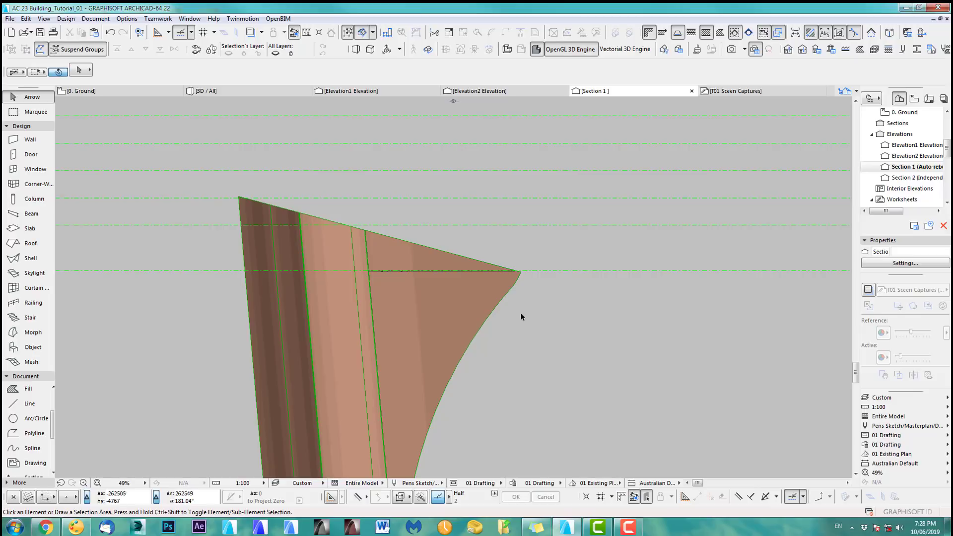
click(510, 259)
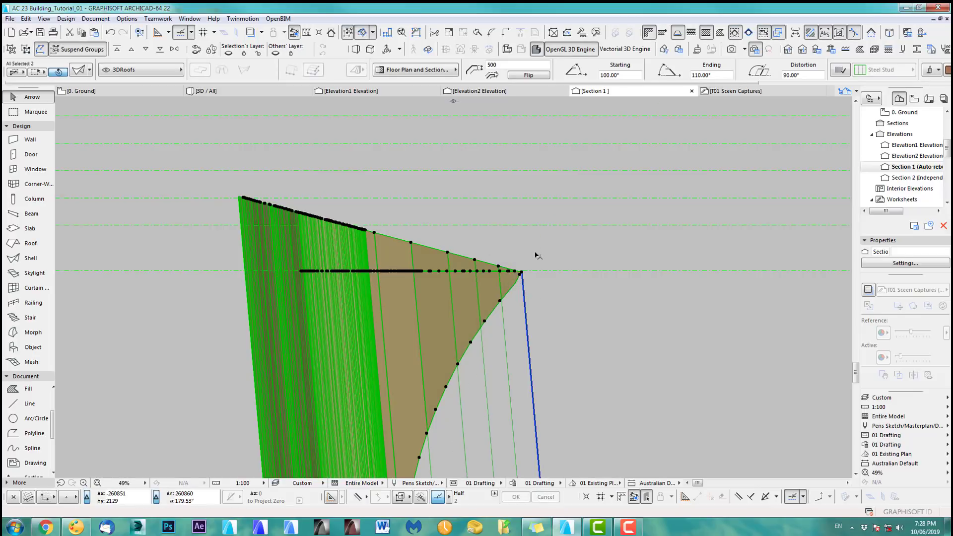
key(Escape)
key(F2)
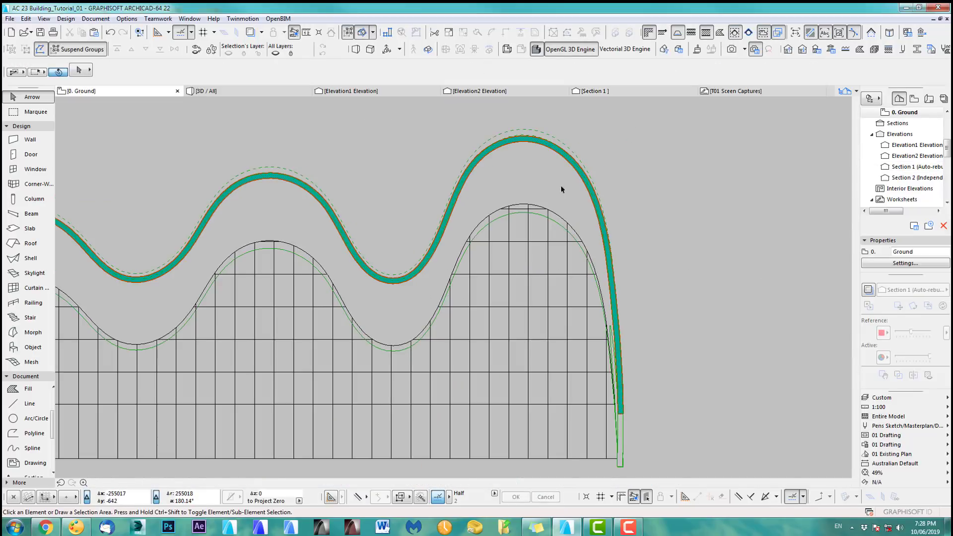
scroll(565, 171, up, 5)
scroll(556, 188, up, 4)
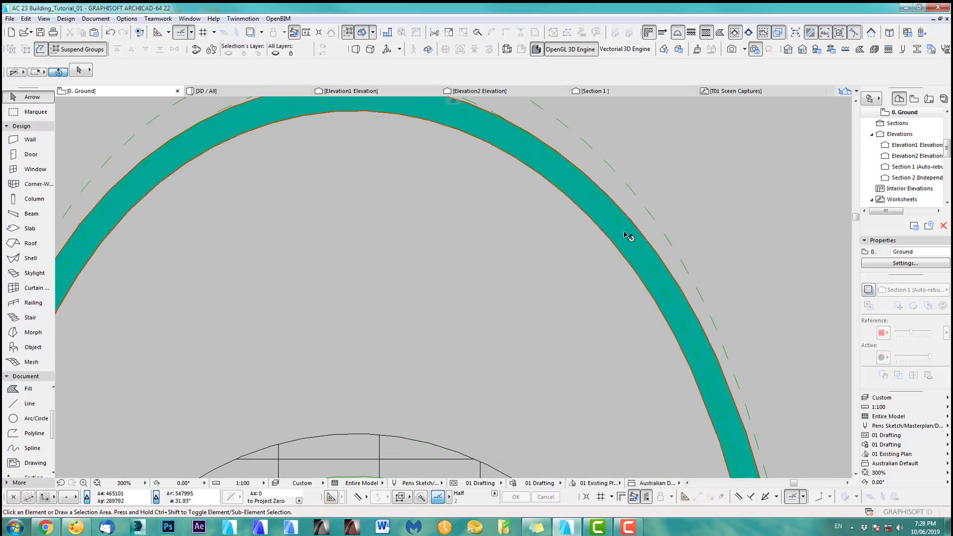
scroll(586, 182, down, 4)
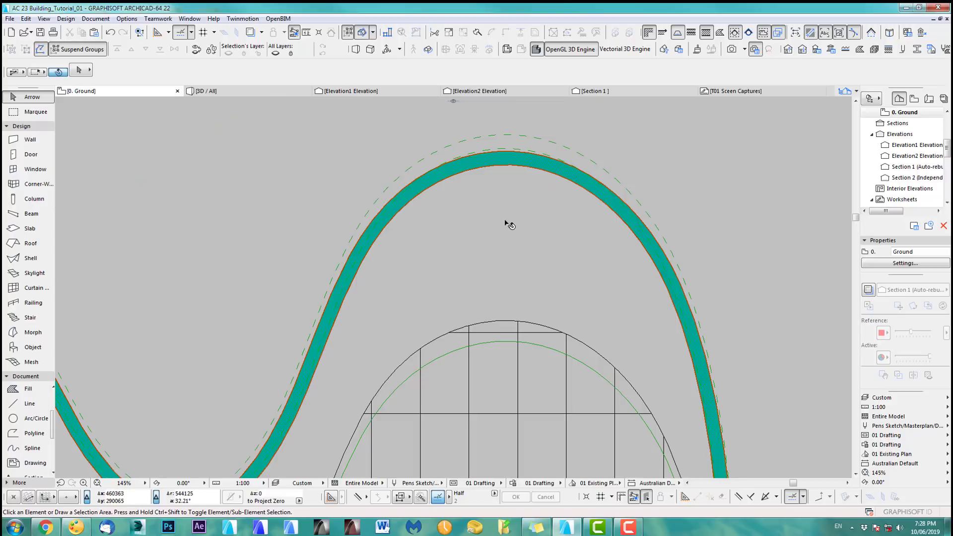
- In Section 1, move the rotated shell and curtain wall together straight down, clear of the Ground story line
click(597, 95)
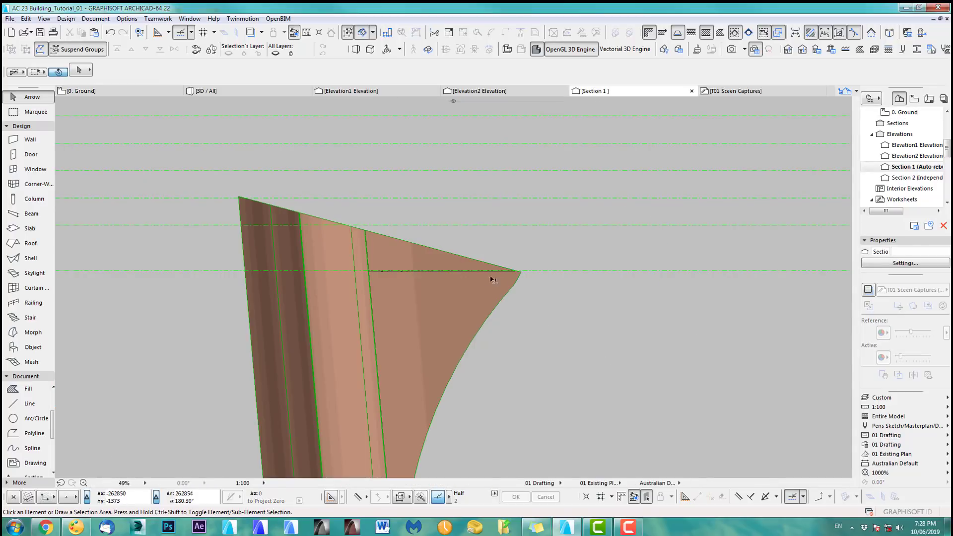
click(492, 279)
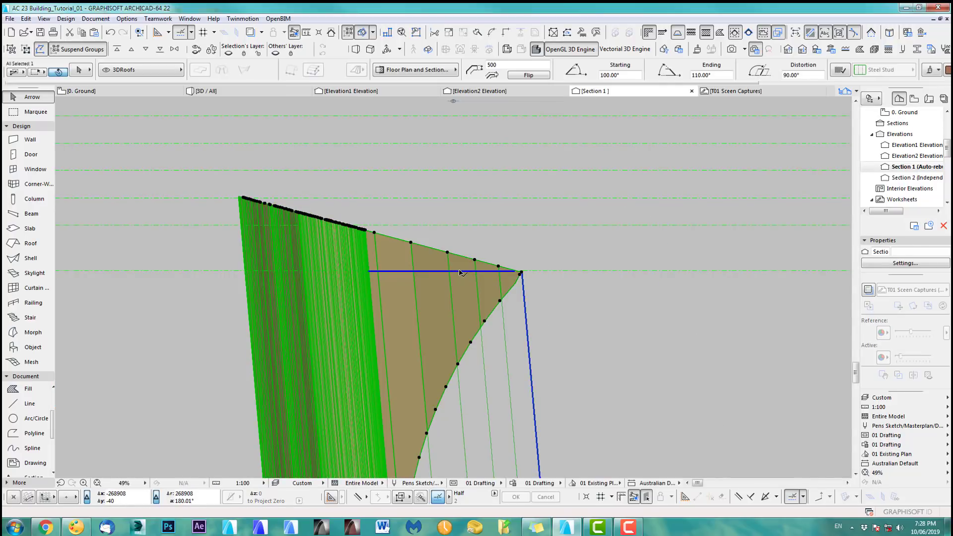
shift+click(461, 272)
key(ctrl+d)
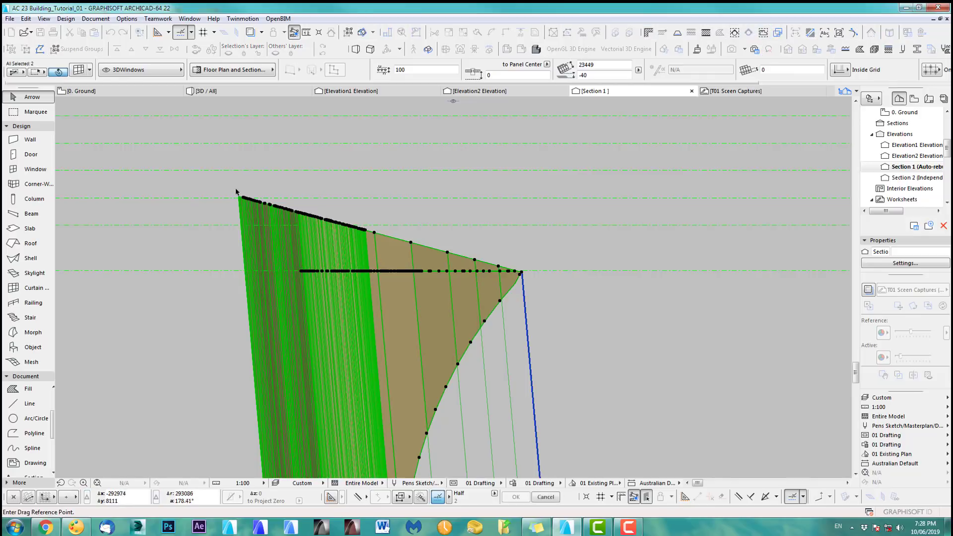
click(237, 179)
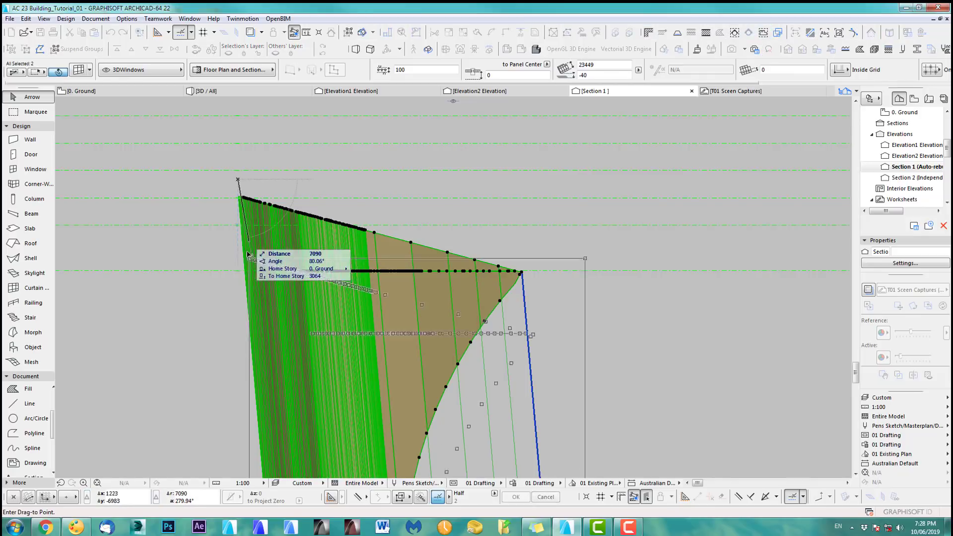
click(239, 285)
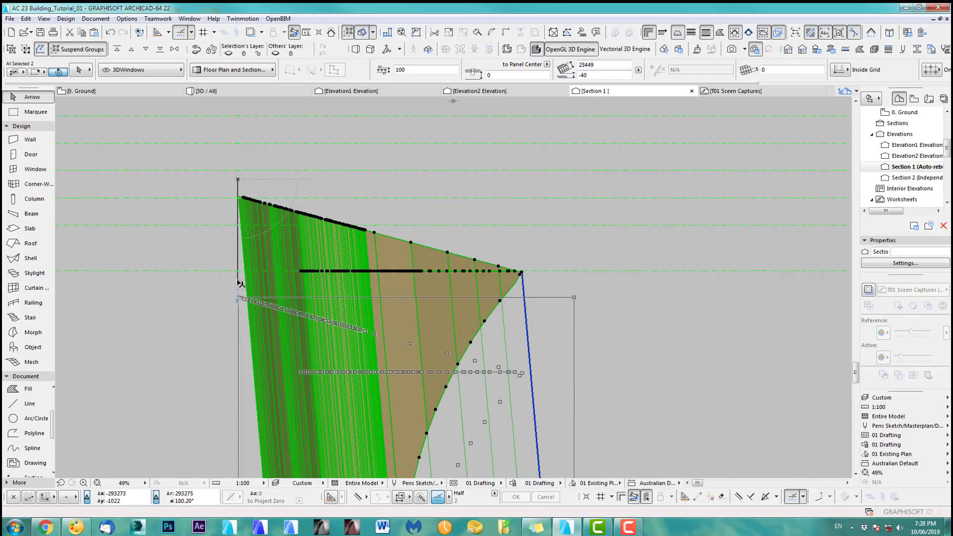
click(212, 302)
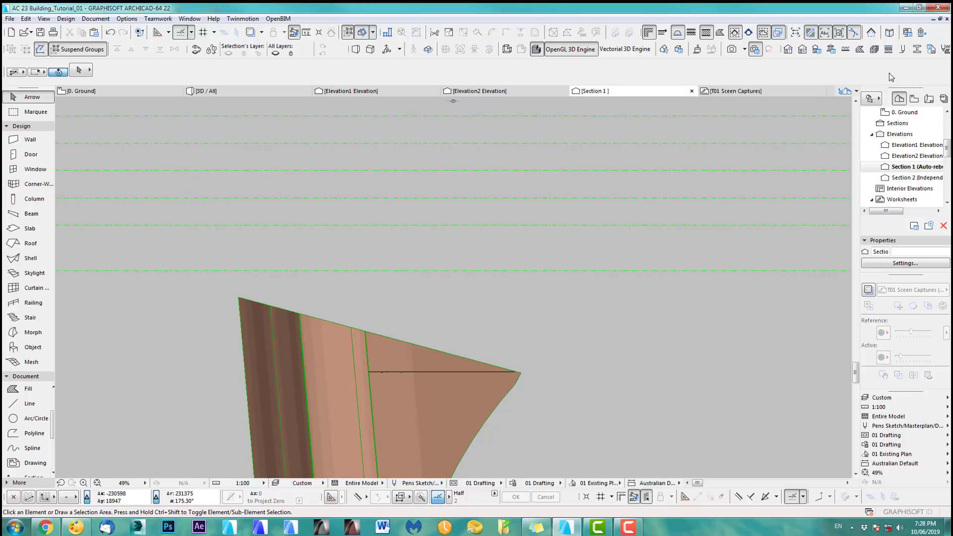
- Check the story elevations in Story Settings without changing them, and examine the moved shell's outline beside the curtain wall in the Ground plan
click(817, 51)
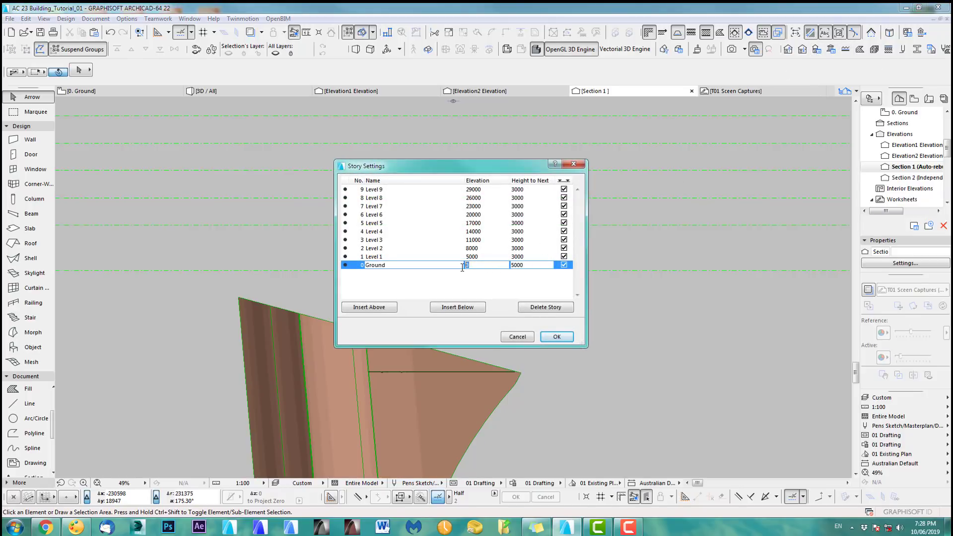
click(518, 337)
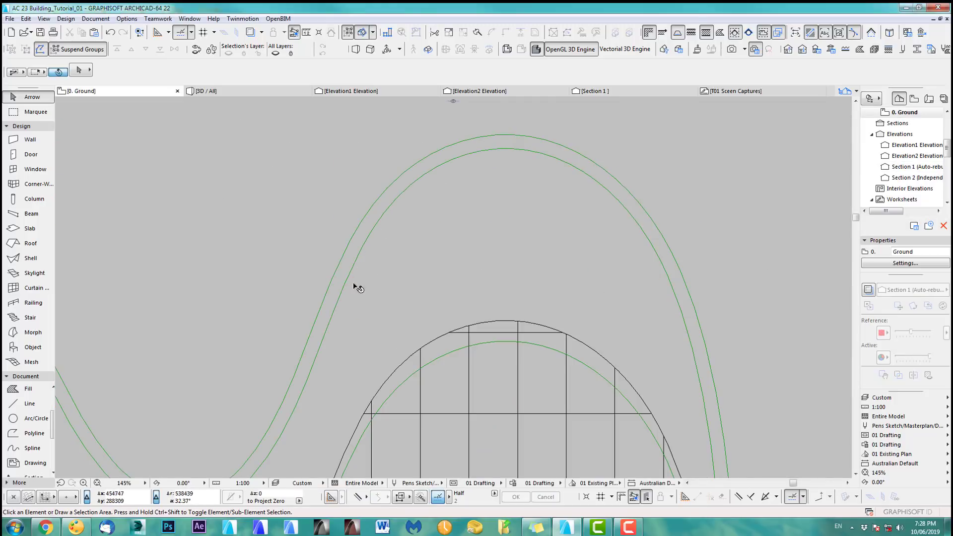
scroll(373, 288, down, 5)
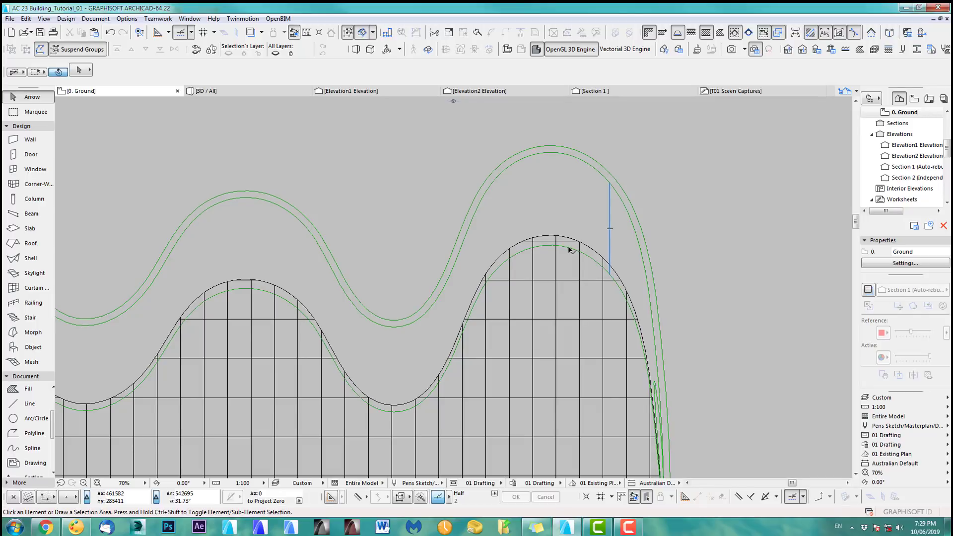
middle_drag(211, 342, 343, 289)
scroll(343, 289, down, 1)
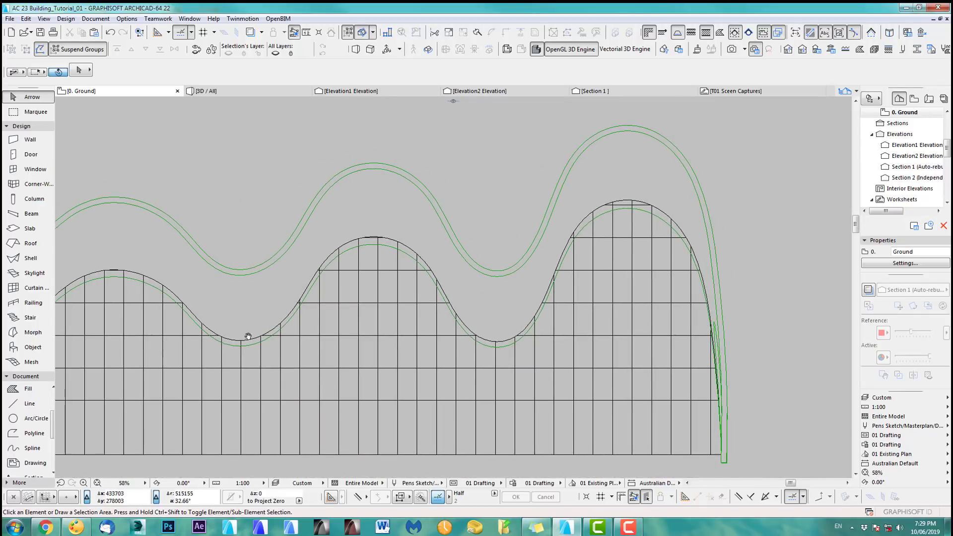
- Set the Mesh defaults to a height of 1000 and an offset of 0 on the 3DTerrain layer
double_click(48, 363)
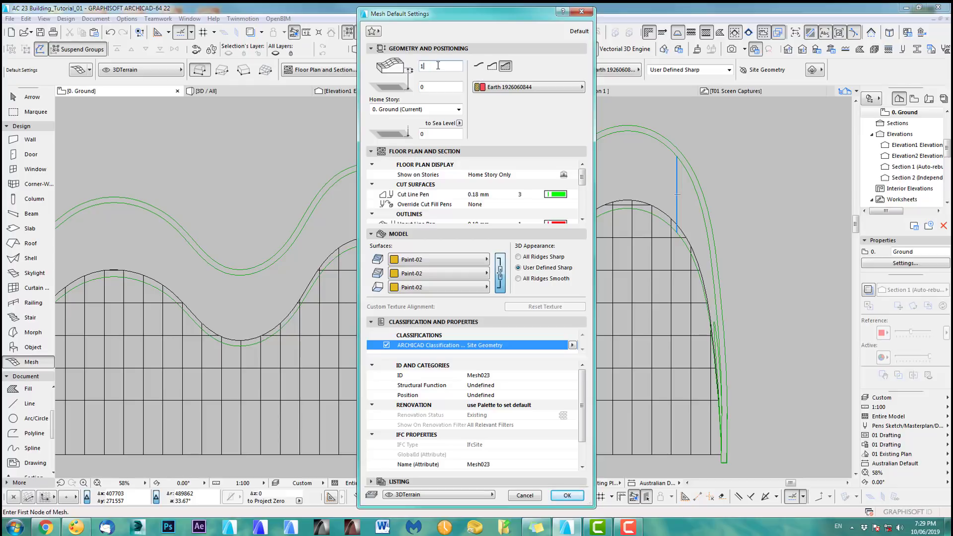
text(1000)
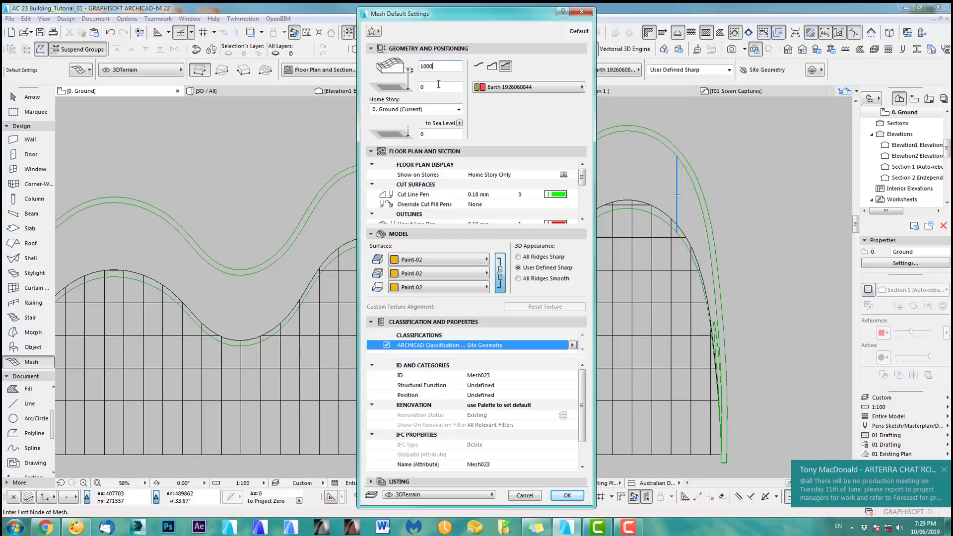
click(943, 471)
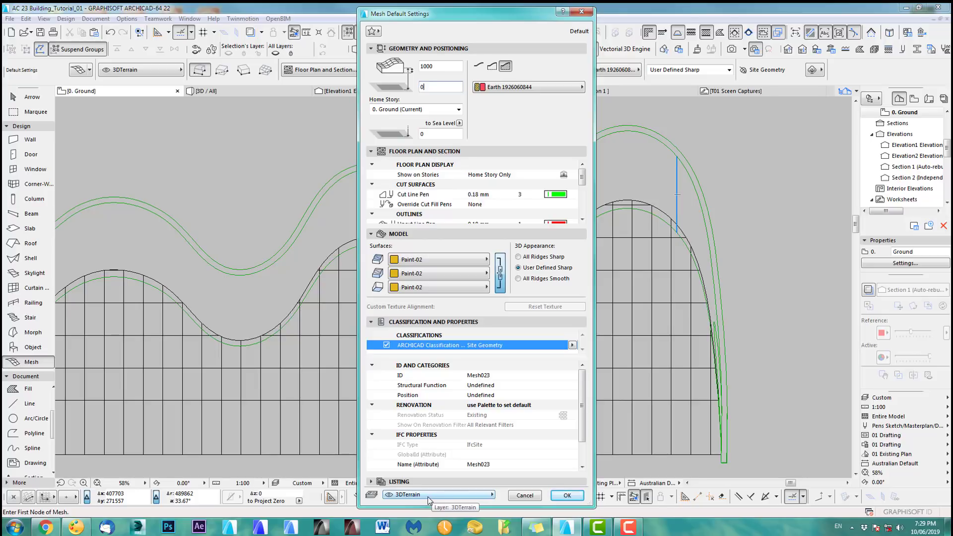
click(568, 498)
- Start a mesh polygon at the curtain wall's narrow lower end and trace its first edge up along the shell's inner outline
middle_drag(680, 289, 586, 280)
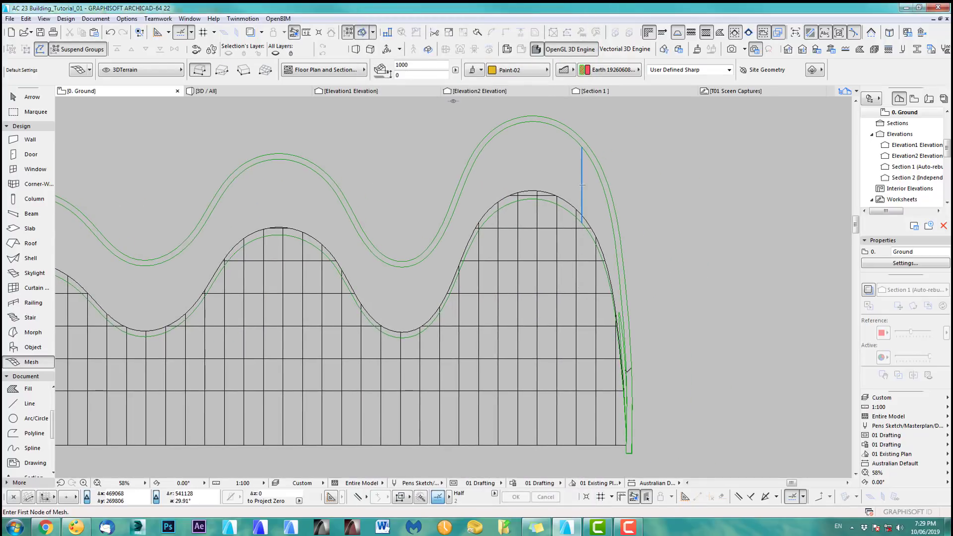
scroll(608, 349, up, 4)
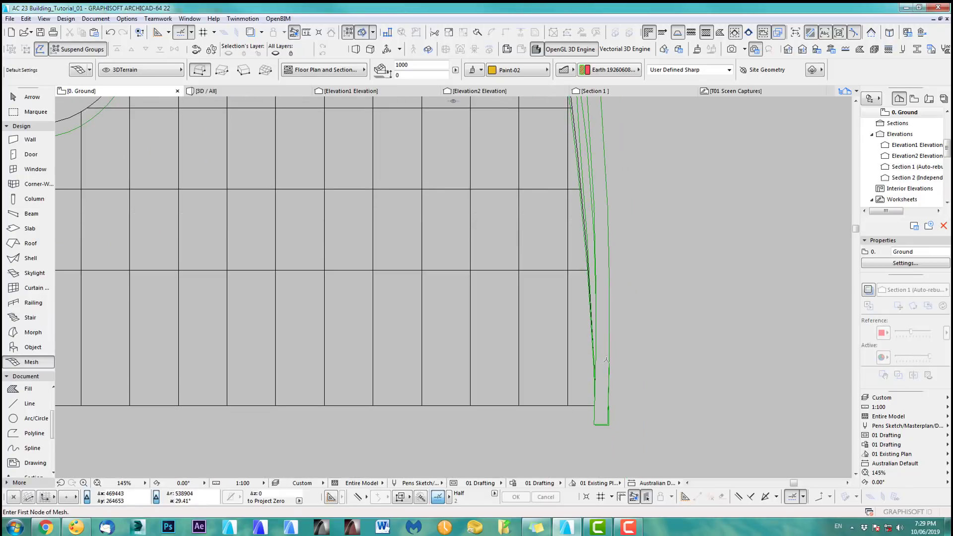
scroll(603, 371, up, 2)
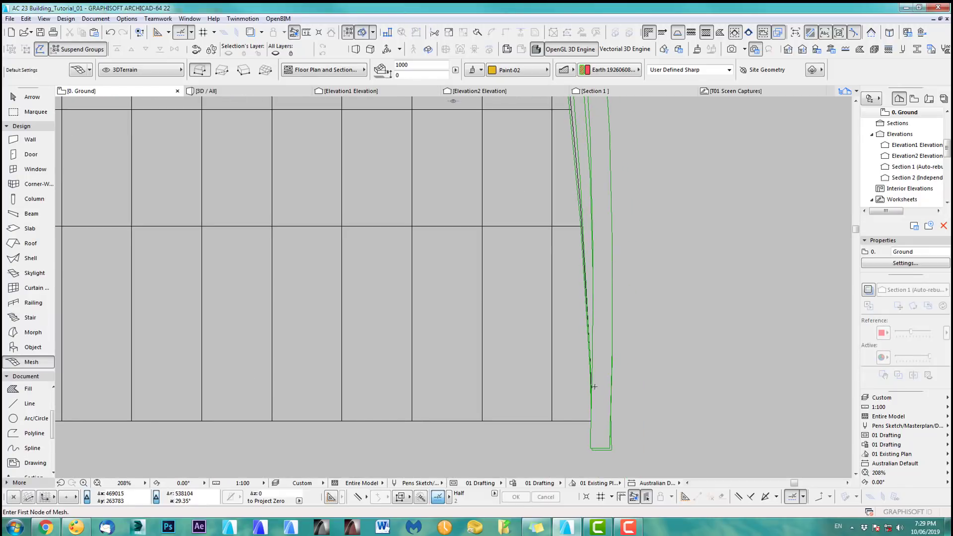
click(592, 389)
scroll(604, 323, down, 2)
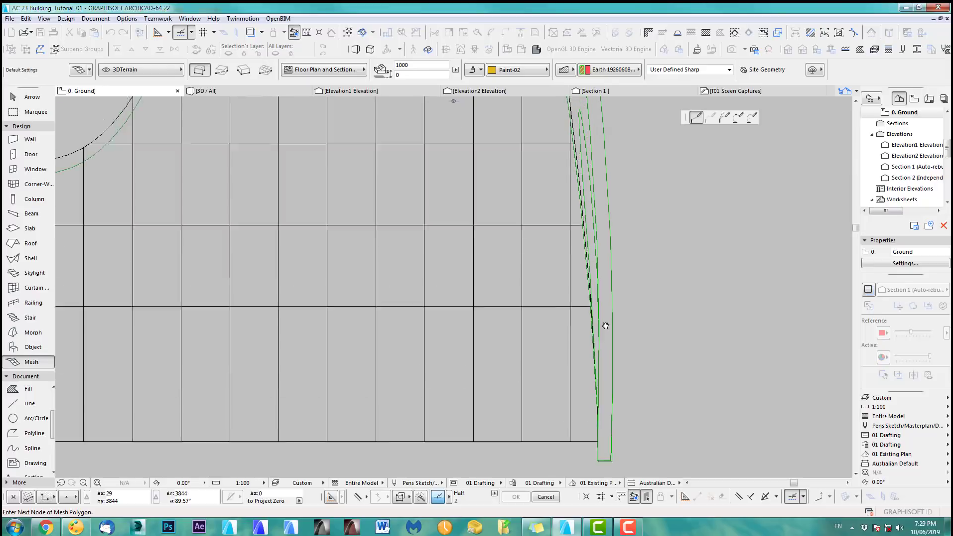
scroll(602, 231, up, 2)
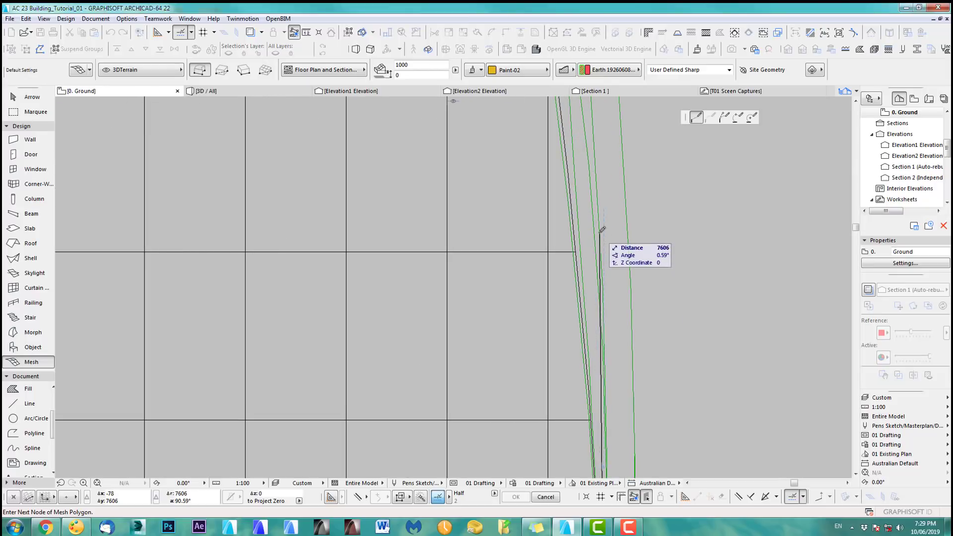
scroll(601, 234, down, 3)
middle_drag(598, 235, 623, 403)
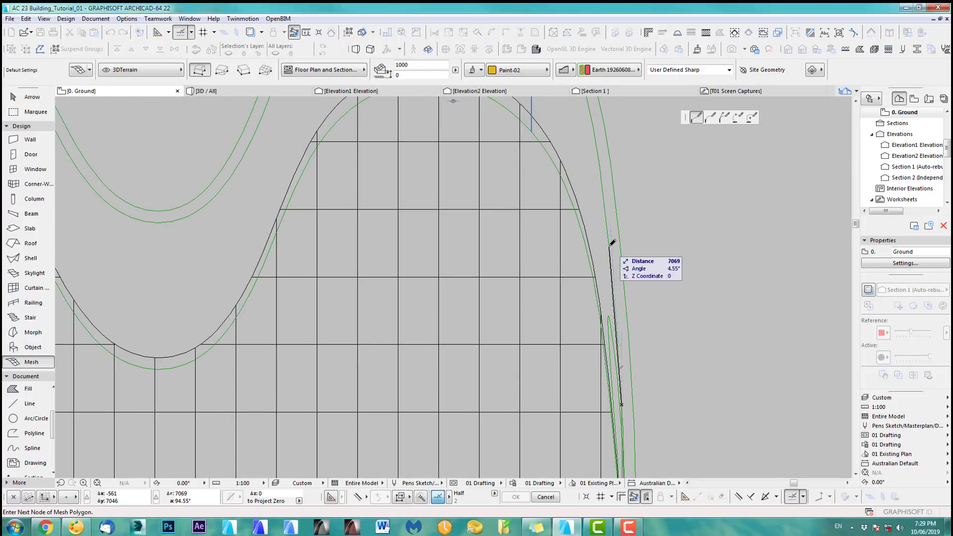
scroll(612, 243, up, 2)
scroll(611, 248, down, 3)
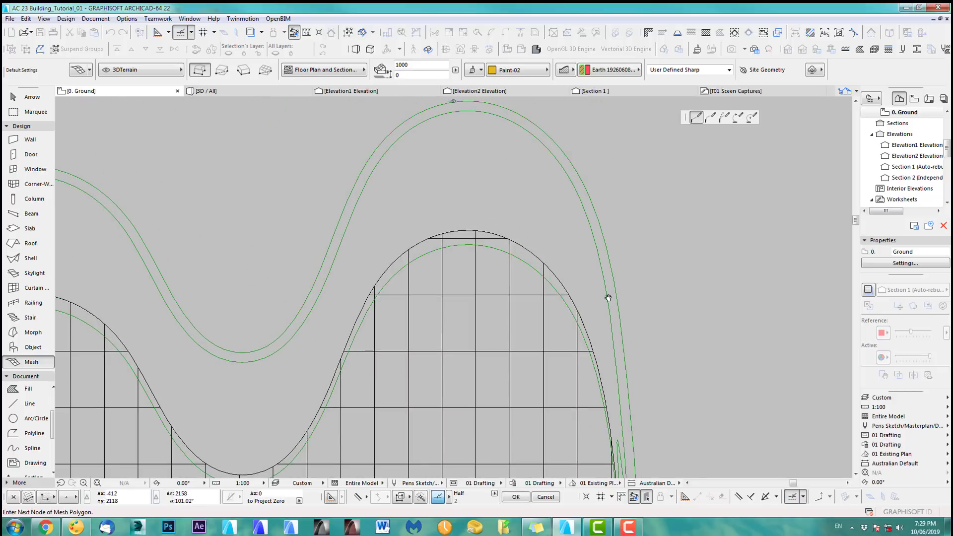
- Continue the mesh polygon with nodes along the shell's inner outline over the crest of the largest wave
scroll(591, 208, up, 3)
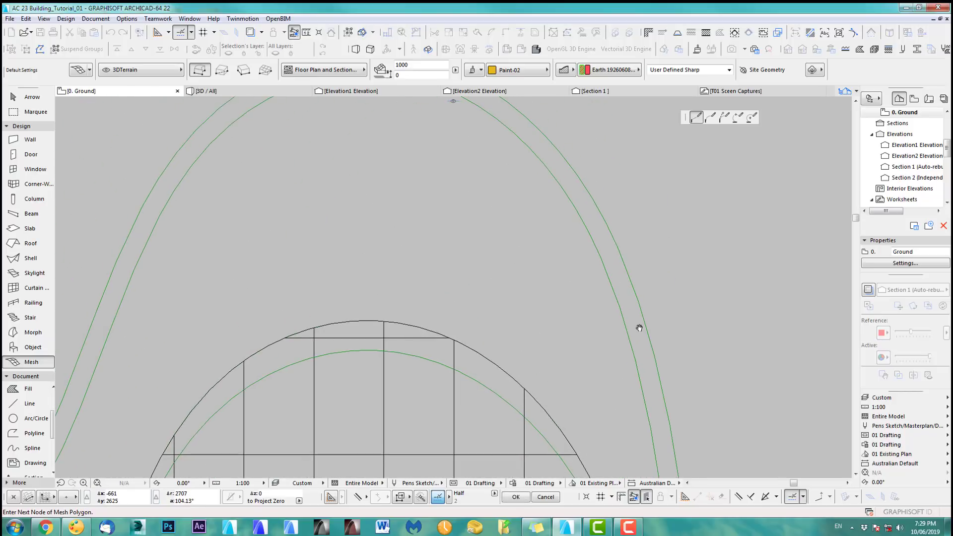
click(601, 256)
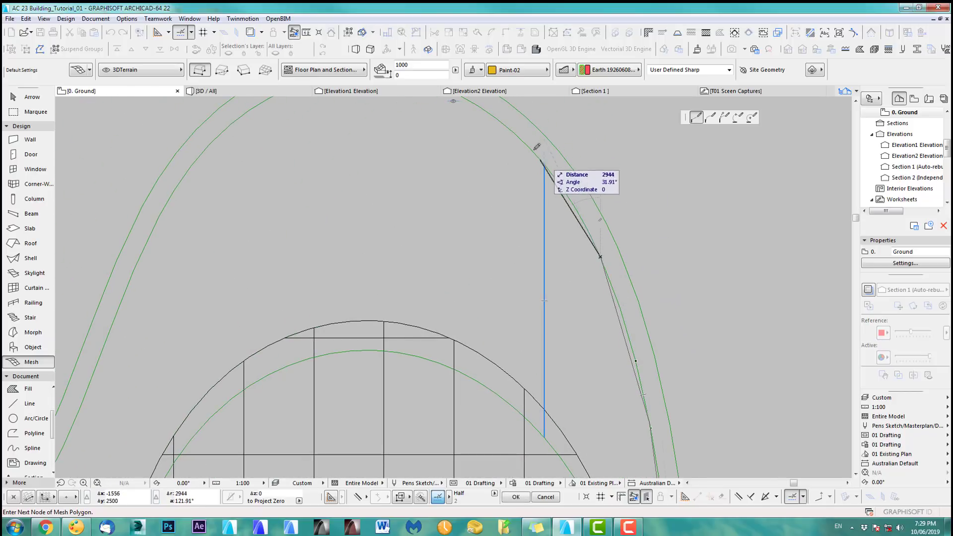
click(531, 149)
middle_drag(521, 200, 663, 346)
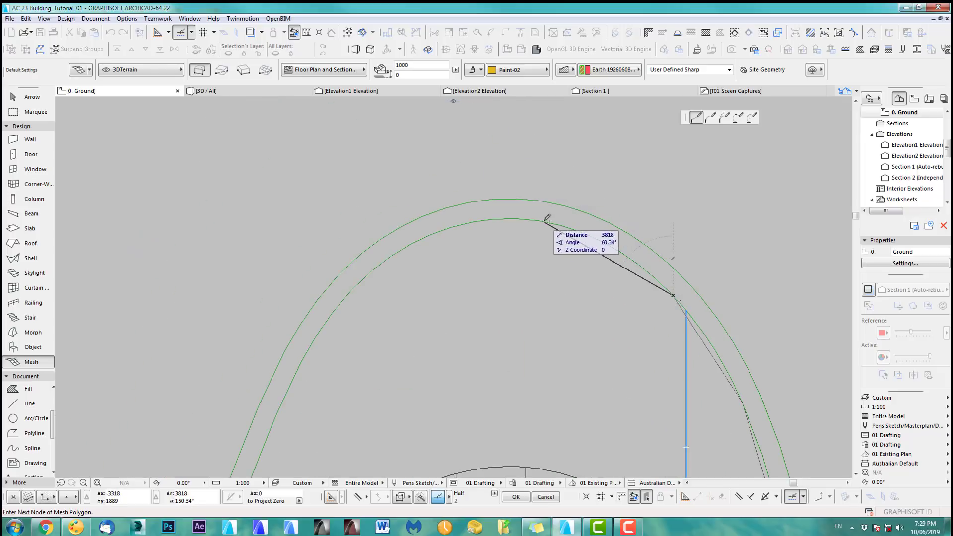
click(544, 222)
click(369, 273)
scroll(368, 330, down, 2)
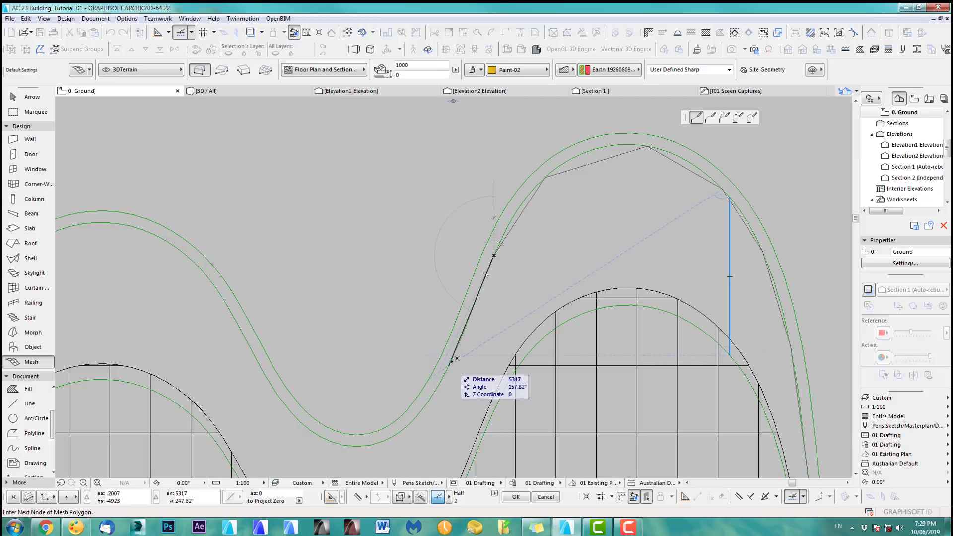
- Add mesh nodes along the shell outline through the trough beside the largest wave
scroll(446, 403, up, 1)
middle_drag(446, 403, 500, 341)
scroll(501, 340, up, 1)
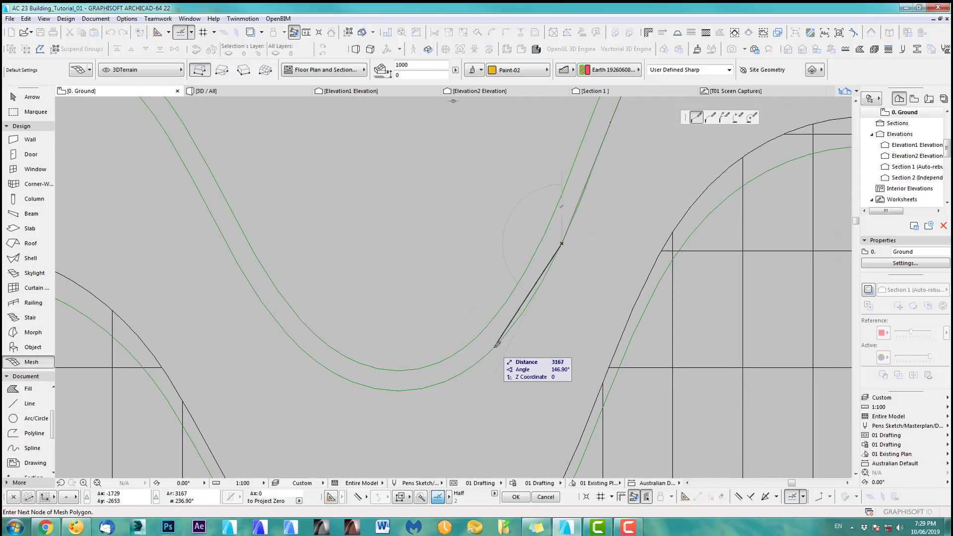
click(494, 347)
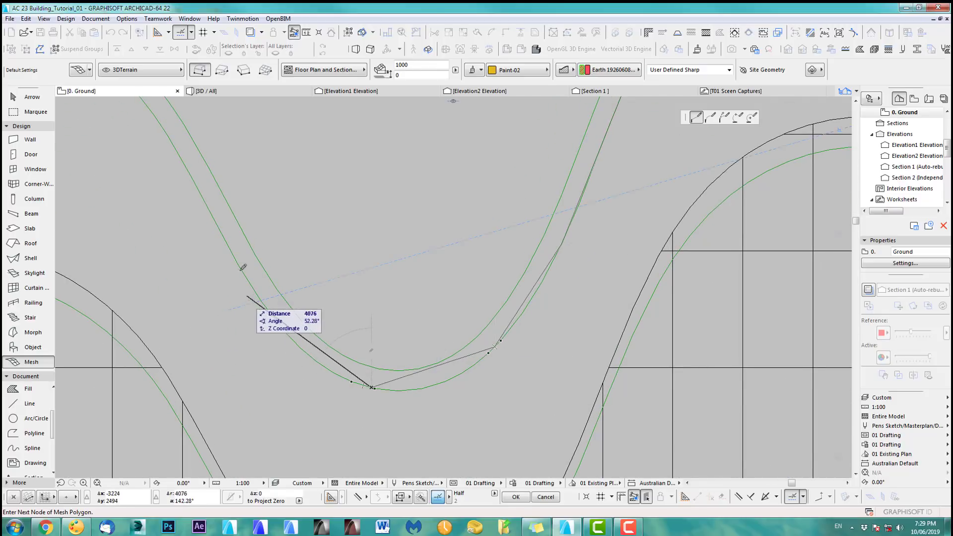
middle_drag(231, 245, 536, 318)
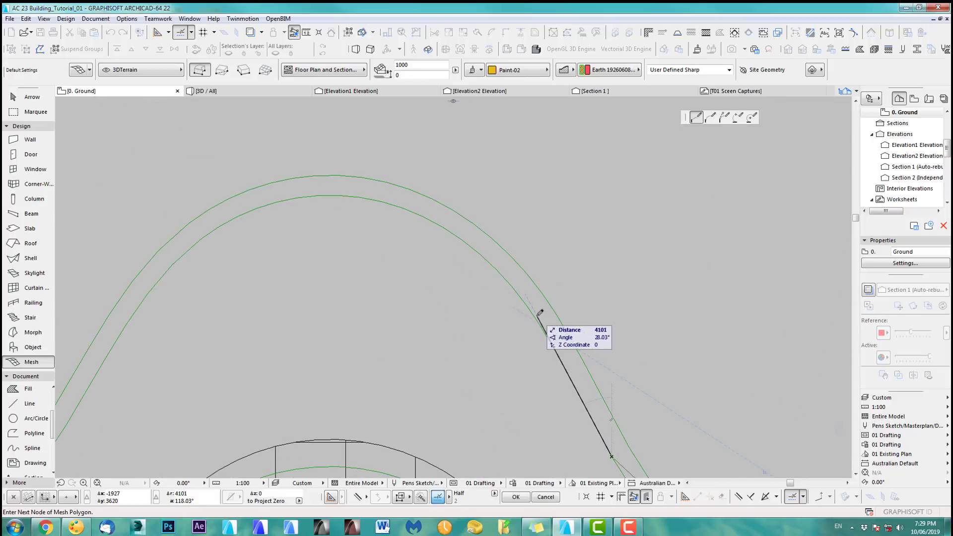
- Trace the mesh polygon over the second wave's crest and on along the smaller waves of the shell outline
click(534, 315)
click(375, 201)
click(219, 226)
scroll(218, 226, down, 3)
click(452, 200)
middle_drag(353, 240, 546, 288)
click(277, 302)
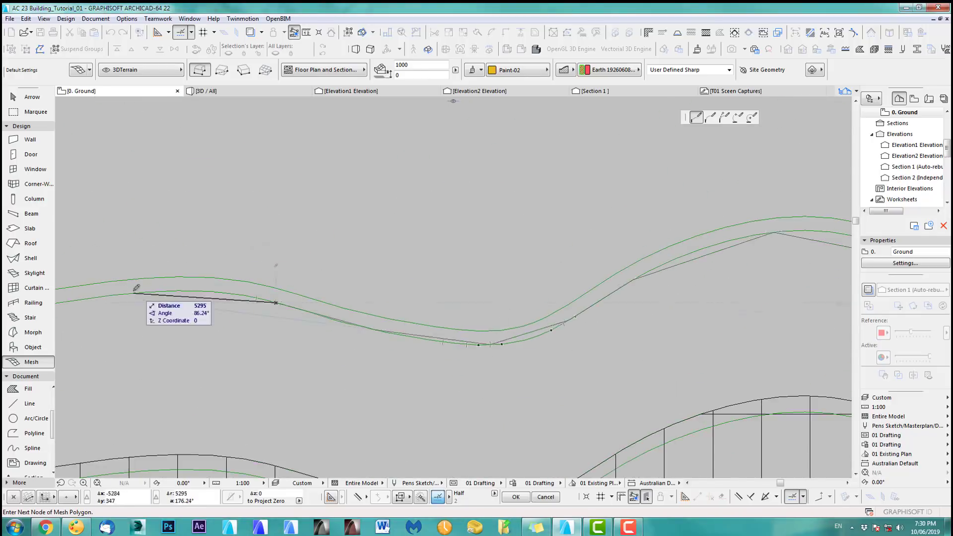
- Finish the shell side and bring the mesh polygon back along the curtain wall's wavy edge to the trough beside its largest wave
click(334, 296)
middle_drag(537, 343, 298, 278)
click(327, 312)
click(450, 288)
middle_drag(836, 271, 174, 377)
click(338, 393)
click(413, 283)
click(535, 214)
click(528, 357)
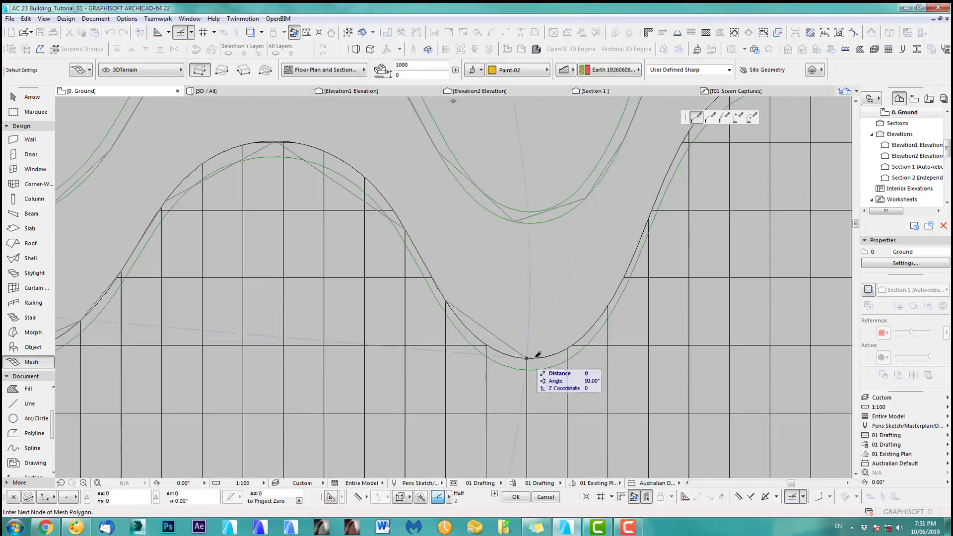
- Trace the curtain wall's edge around the largest wave and down its side, closing the mesh polygon at its first node
middle_drag(745, 308, 308, 264)
scroll(610, 265, up, 3)
click(596, 258)
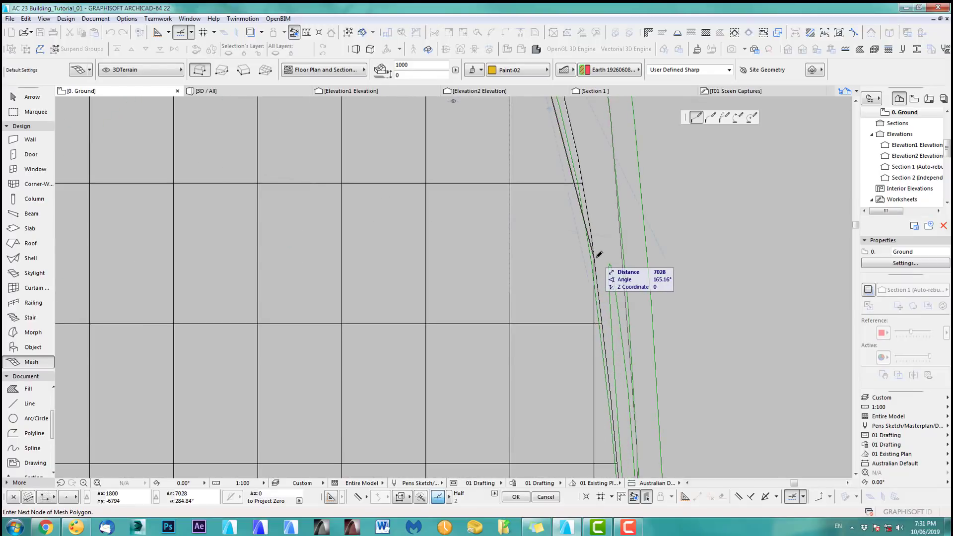
scroll(598, 257, down, 2)
scroll(587, 351, up, 1)
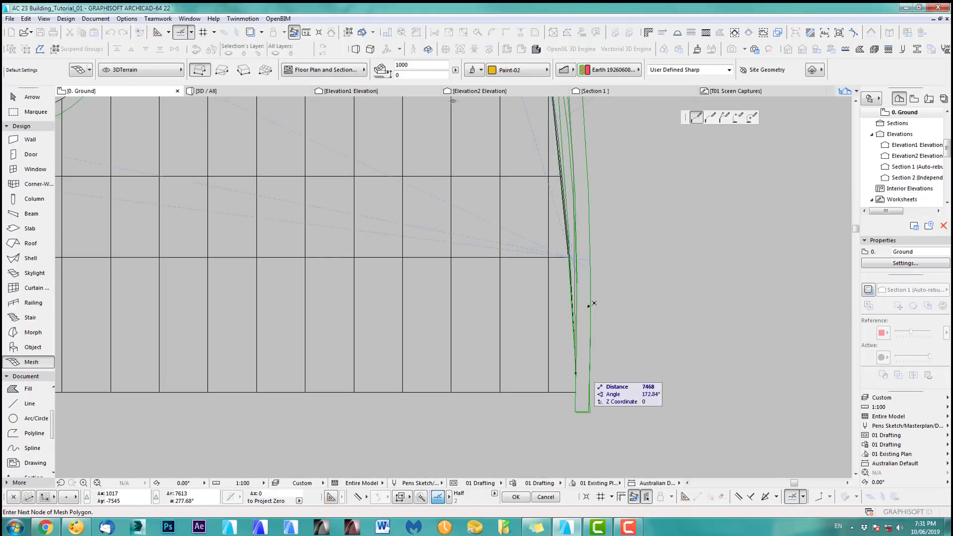
click(578, 370)
scroll(577, 370, down, 5)
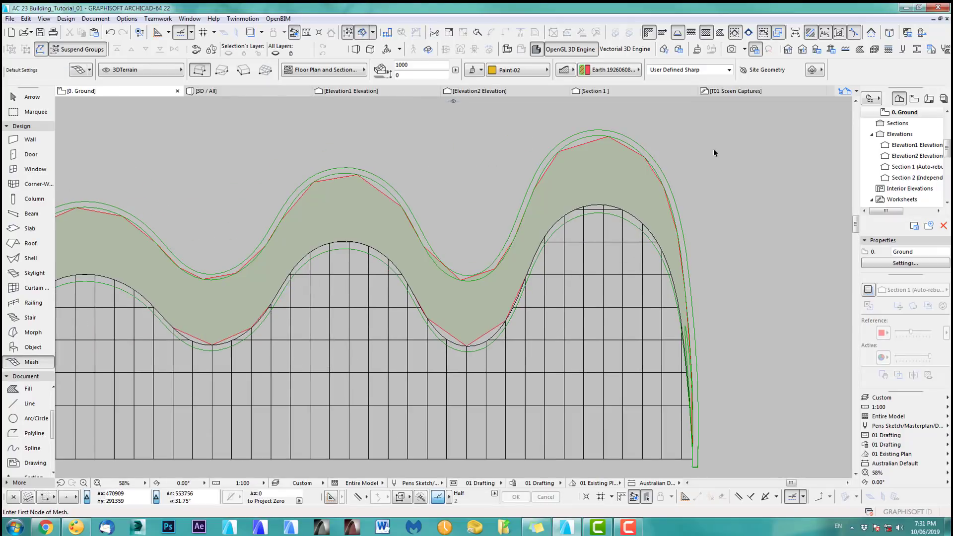
- In the 3D view, select the mesh and move the whole mesh vertically down 11110 mm to the curtain wall's wavy top edge
key(F3)
mouse_move(441, 268)
shift+middle_down()
mouse_move(399, 263)
mouse_move(476, 249)
mouse_move(305, 227)
mouse_move(517, 272)
mouse_move(600, 259)
mouse_move(342, 273)
shift+middle_up()
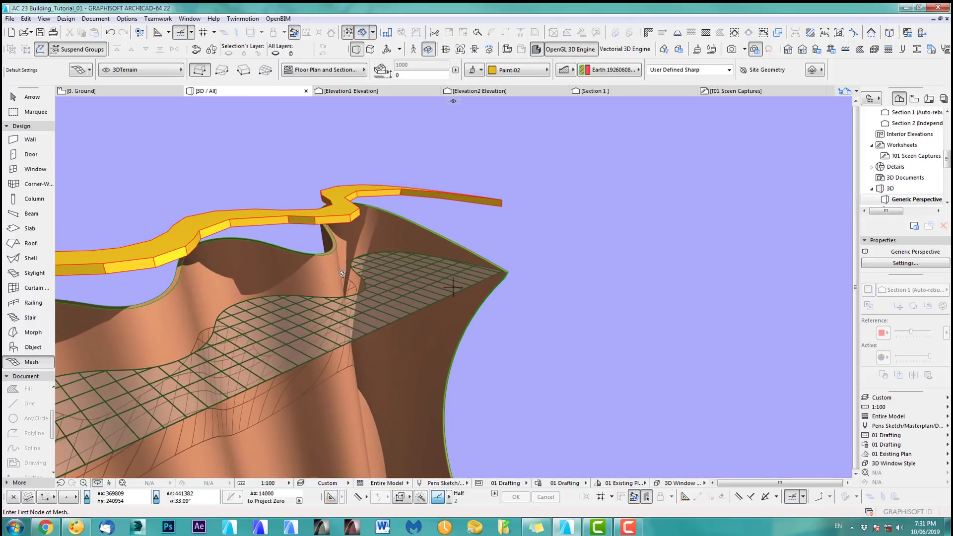
click(45, 99)
click(395, 195)
scroll(388, 193, up, 5)
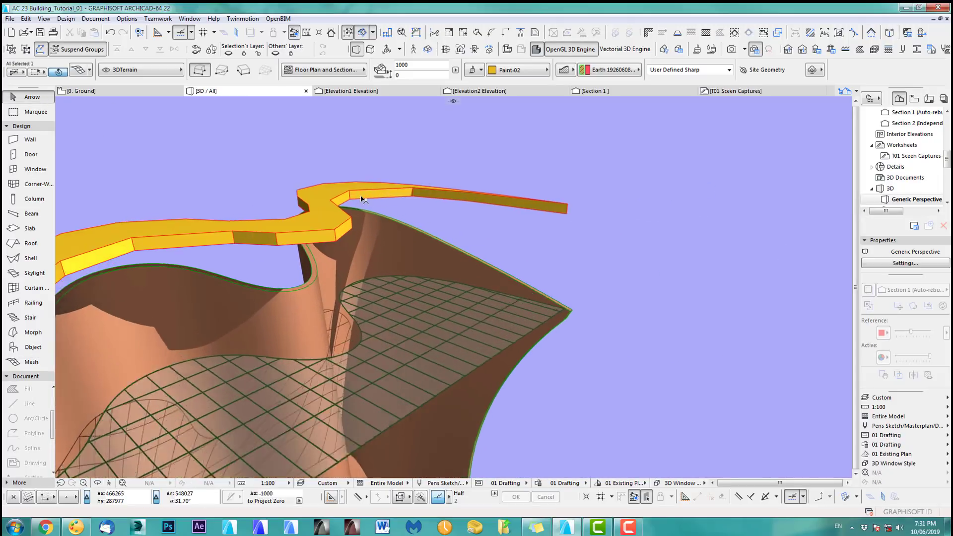
click(345, 190)
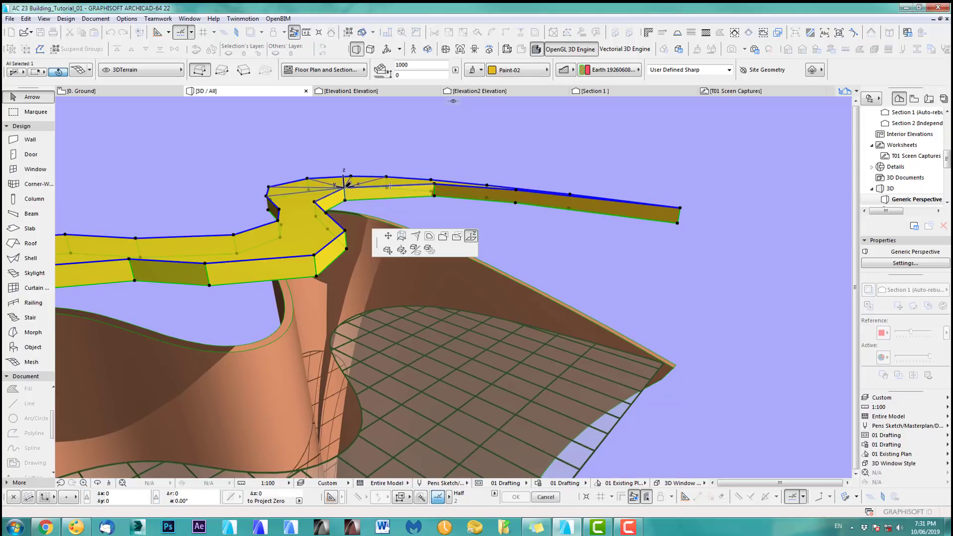
scroll(385, 238, up, 2)
click(387, 240)
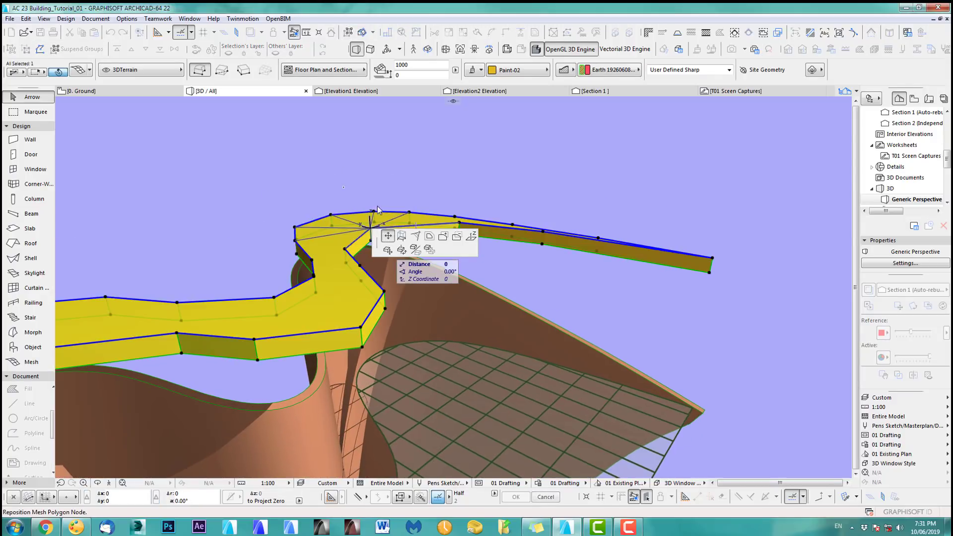
click(696, 131)
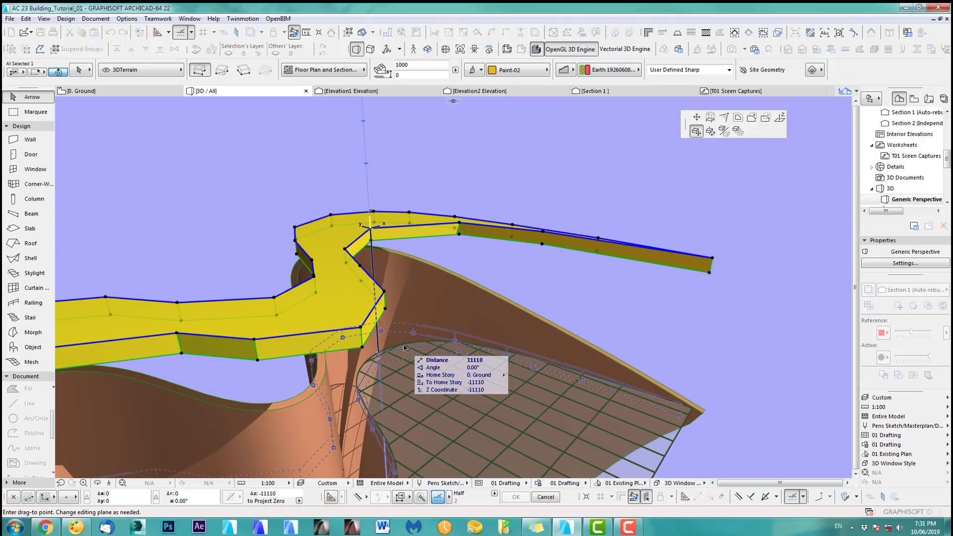
click(386, 380)
- Raise a single mesh node at the crest of the largest wave vertically to the shell's edge
drag(387, 379, 417, 309)
scroll(393, 323, up, 4)
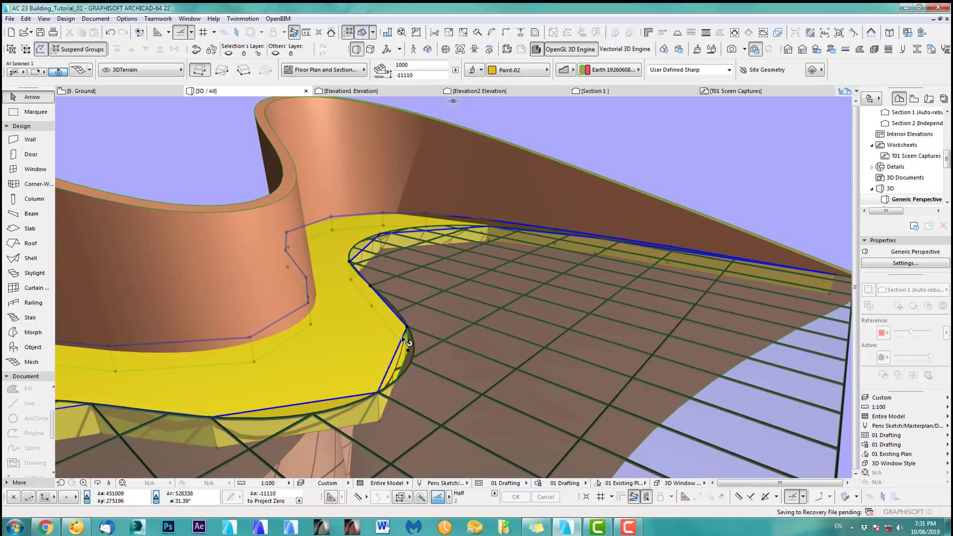
shift+middle_drag(422, 325, 437, 340)
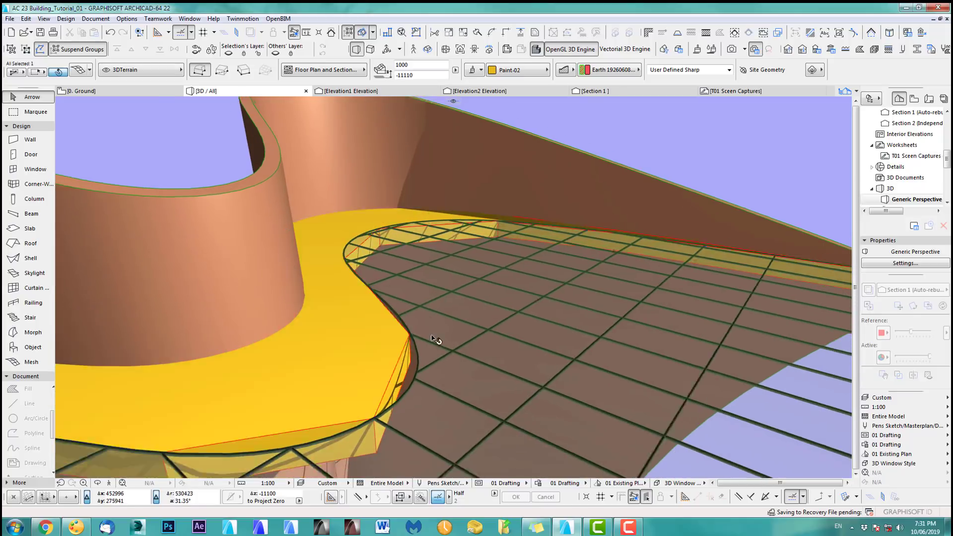
scroll(439, 328, down, 3)
middle_drag(445, 287, 389, 372)
middle_drag(417, 344, 352, 378)
scroll(293, 279, up, 3)
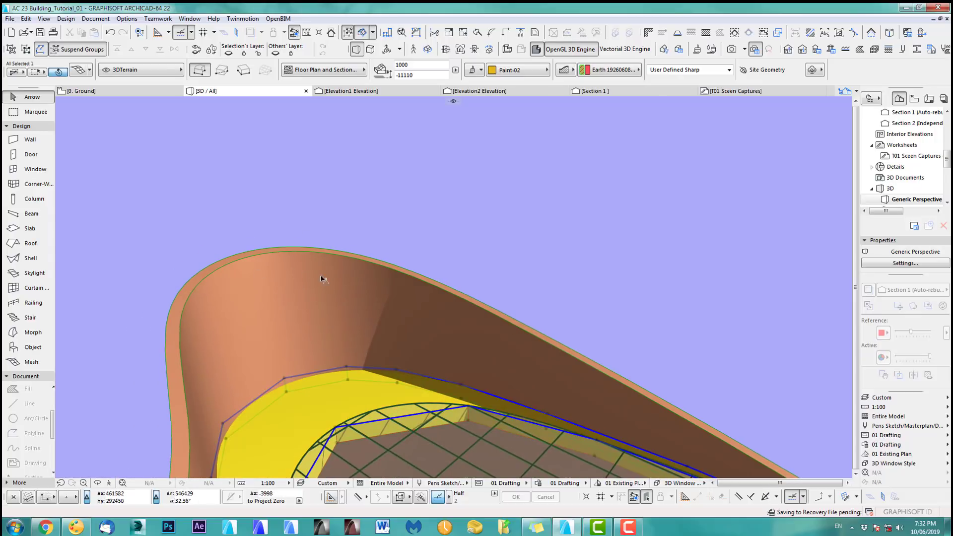
click(285, 379)
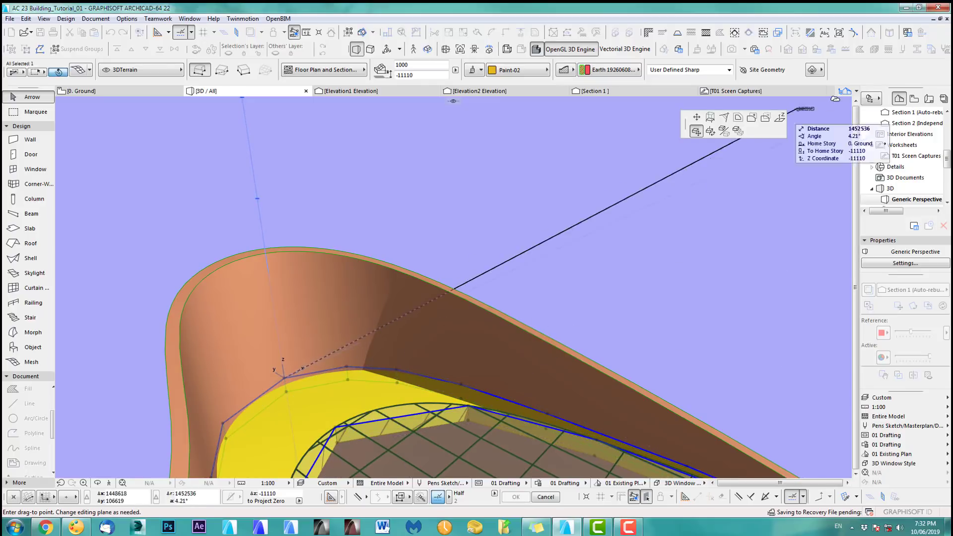
click(780, 117)
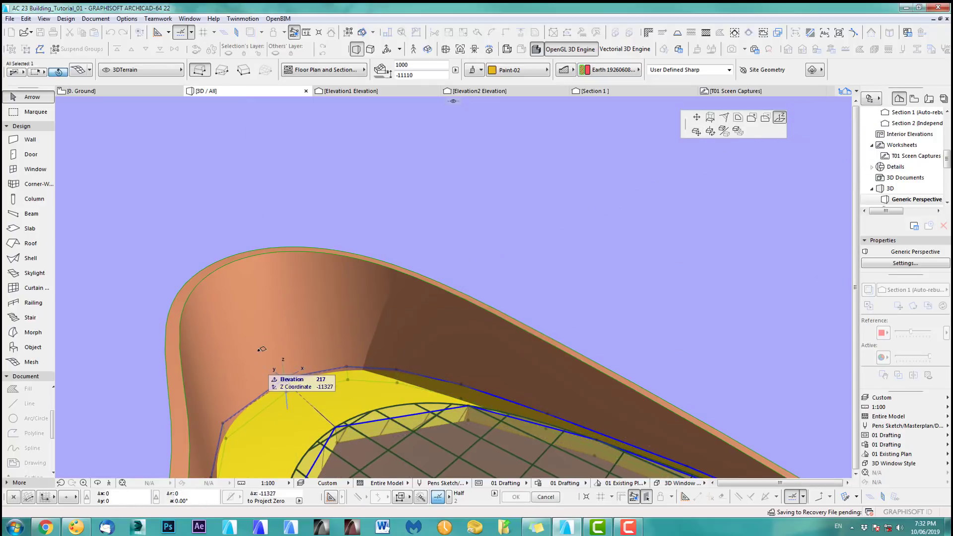
click(266, 251)
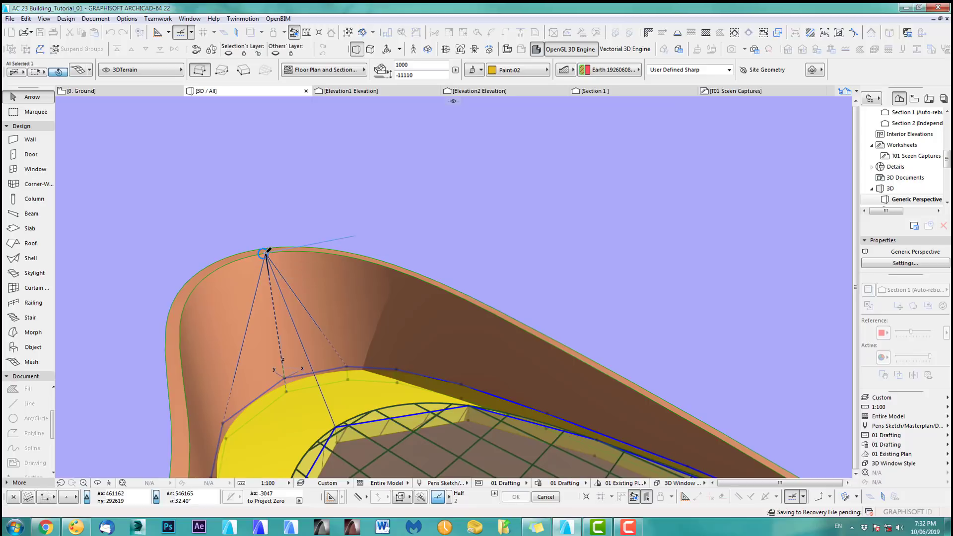
- Elevate the next two mesh nodes along the largest wave's crest to the shell's edge
click(348, 368)
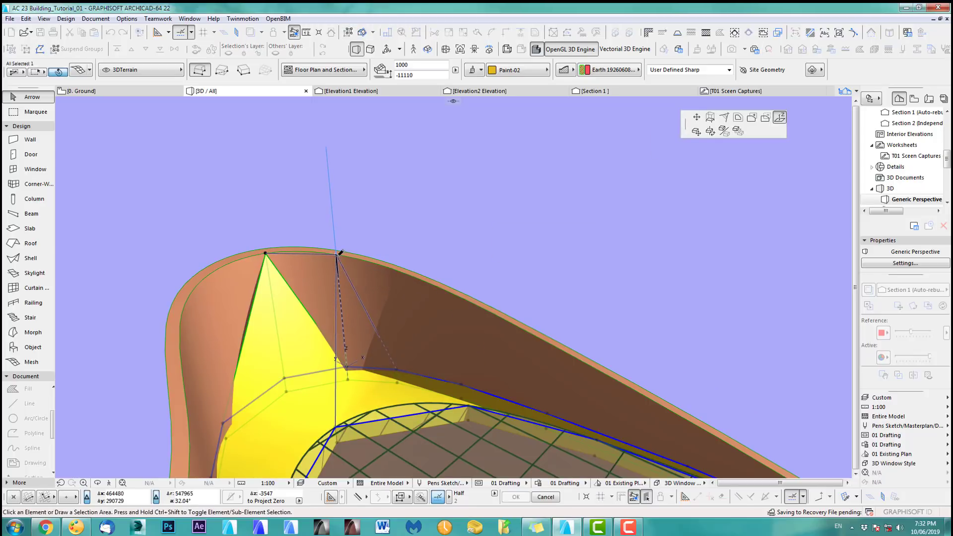
click(336, 254)
click(397, 368)
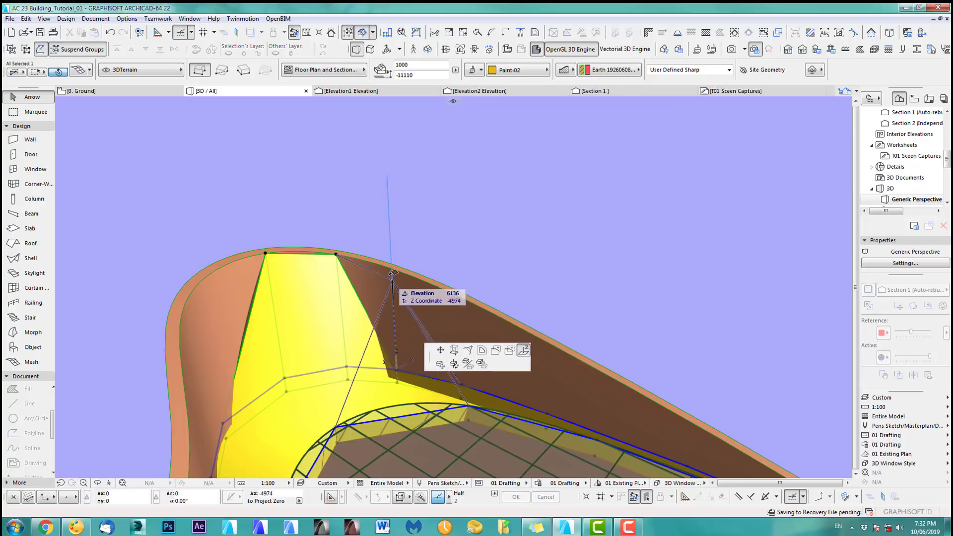
click(393, 268)
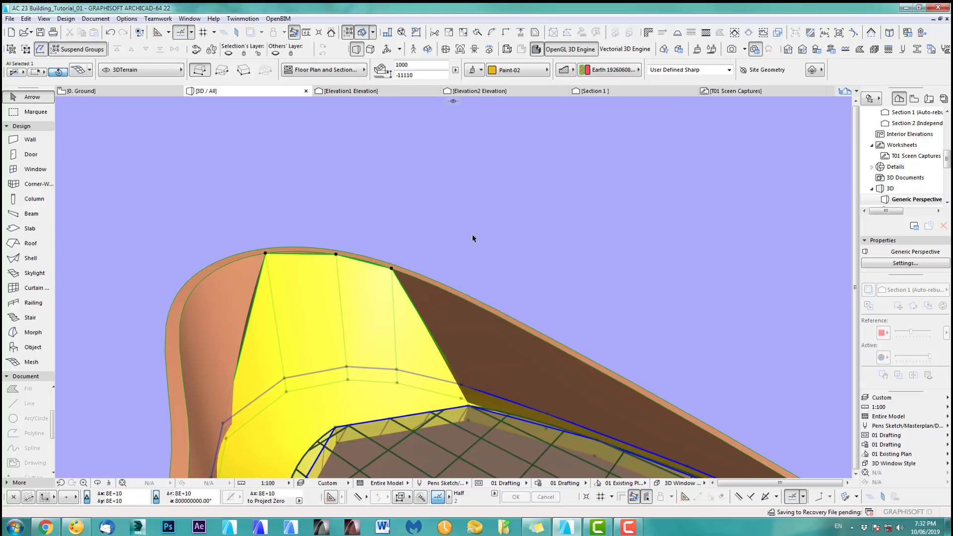
- Check on the ground floor plan how the mesh outline follows the shell's curve around the largest wave, and return to 3D
key(F2)
click(493, 231)
scroll(493, 232, up, 5)
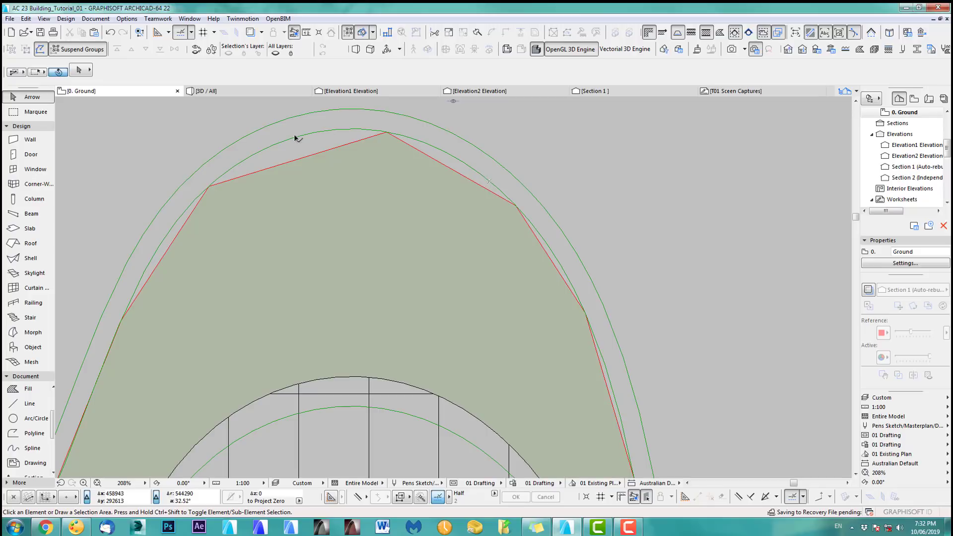
scroll(479, 259, down, 4)
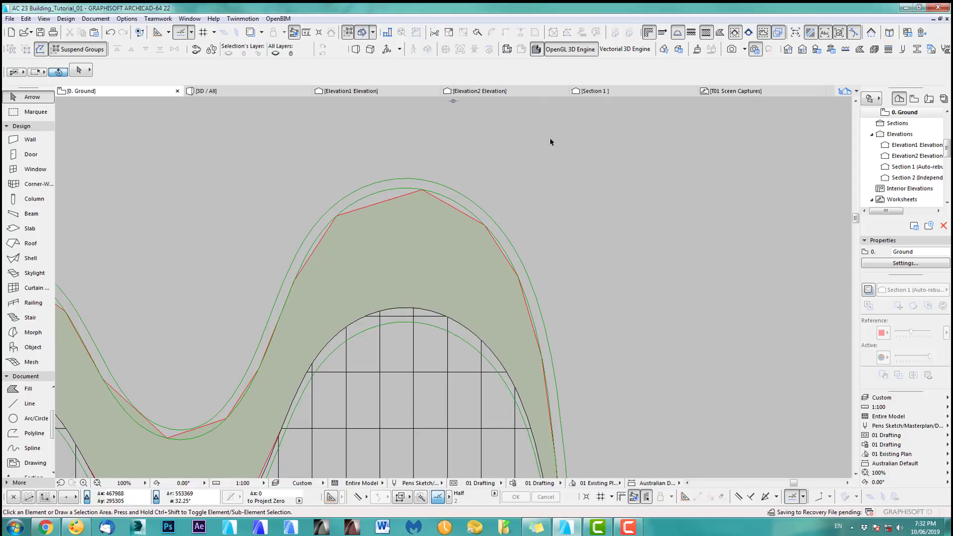
click(242, 90)
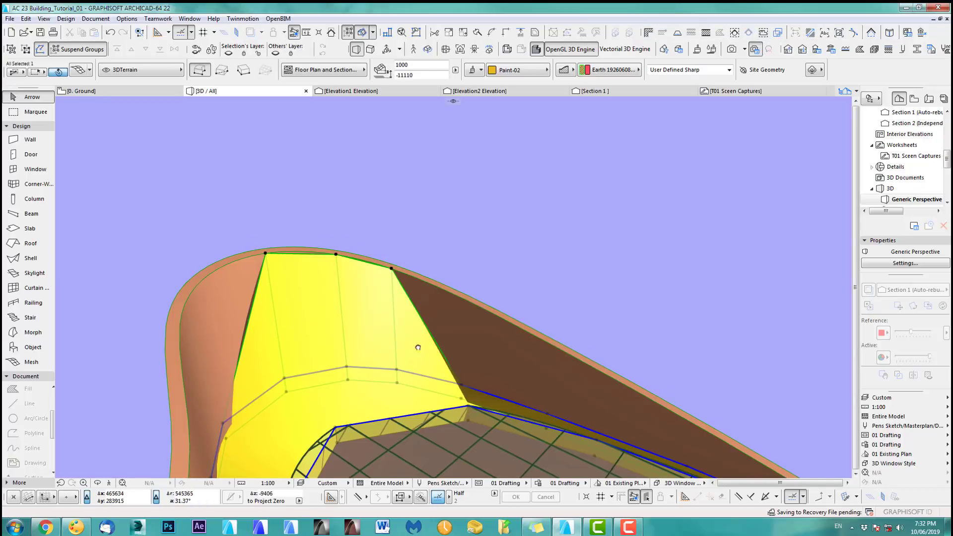
- Raise the three mesh nodes down the largest wave's long outer side to meet the shell's edge
drag(418, 348, 440, 353)
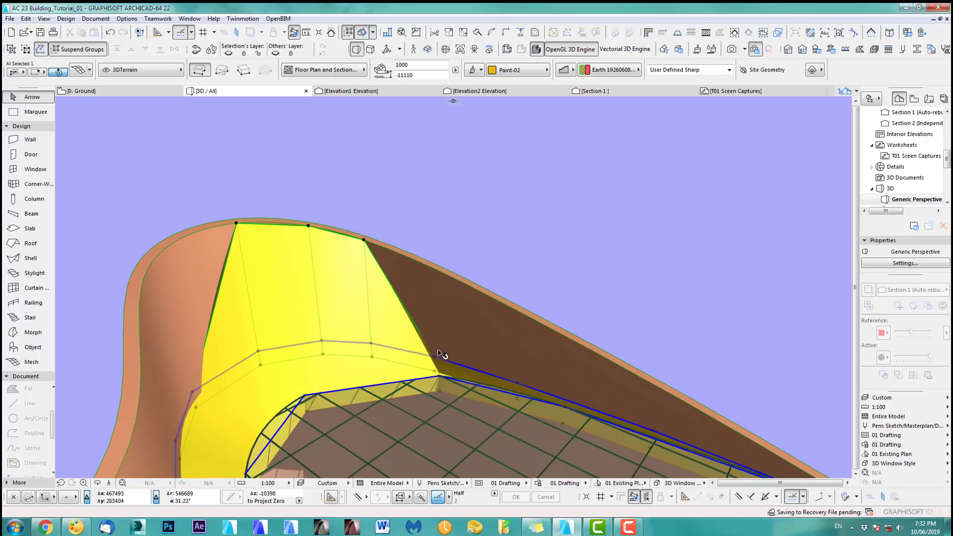
click(435, 357)
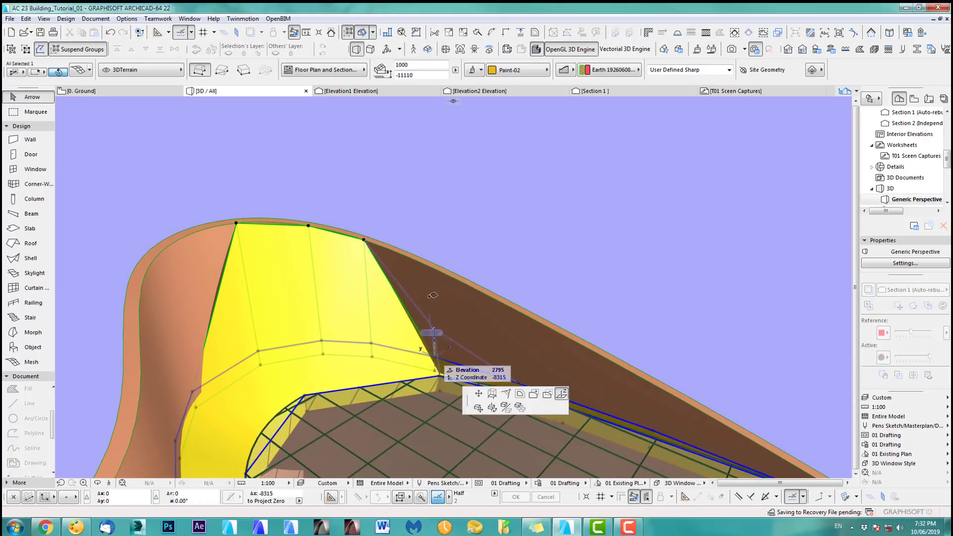
click(434, 269)
click(518, 382)
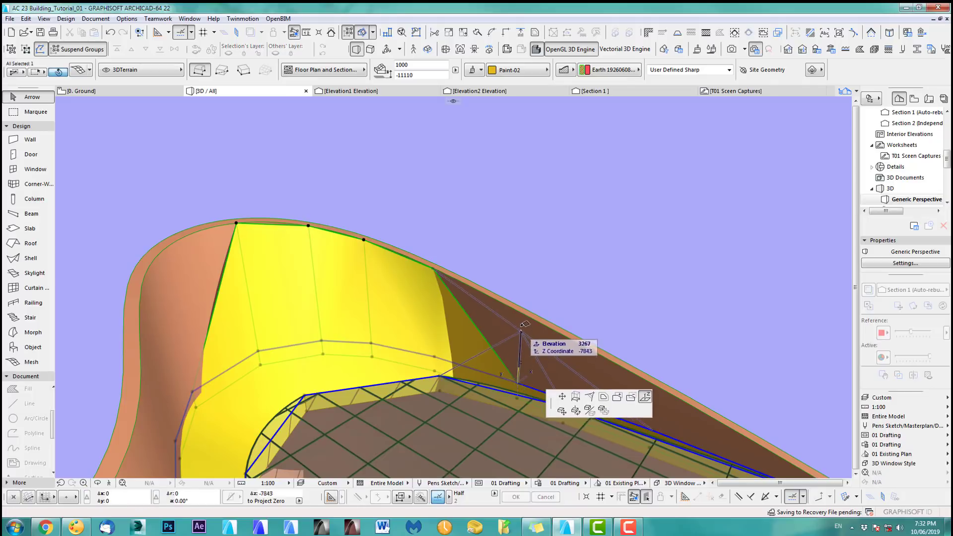
click(523, 315)
middle_drag(586, 379, 467, 342)
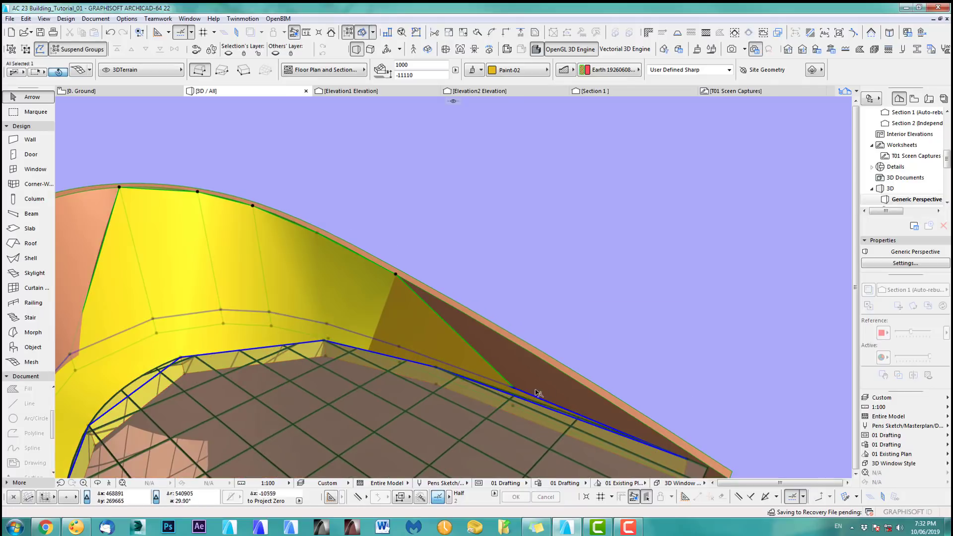
click(517, 391)
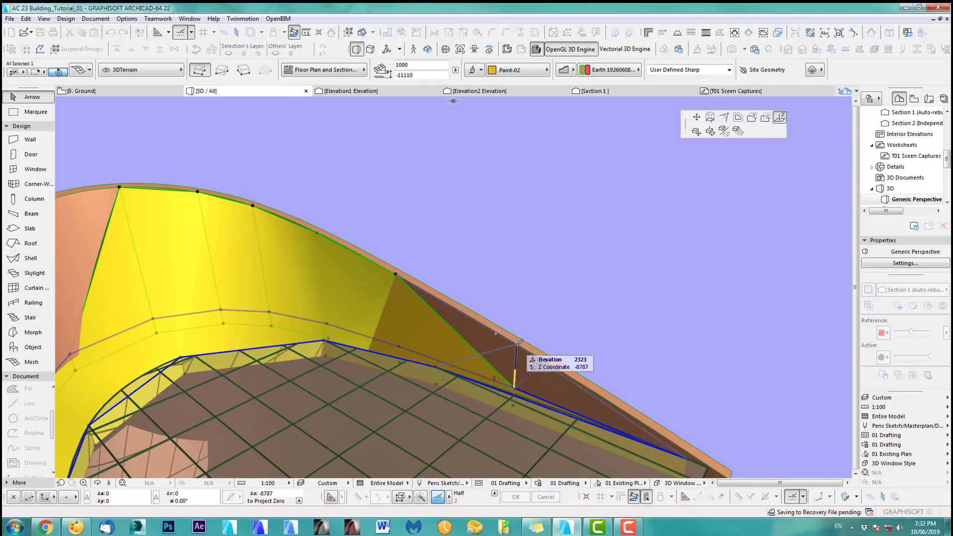
click(517, 346)
- Raise the mesh nodes in the trough beside the largest wave and on toward the second wave to the shell's edge
middle_drag(244, 274, 393, 269)
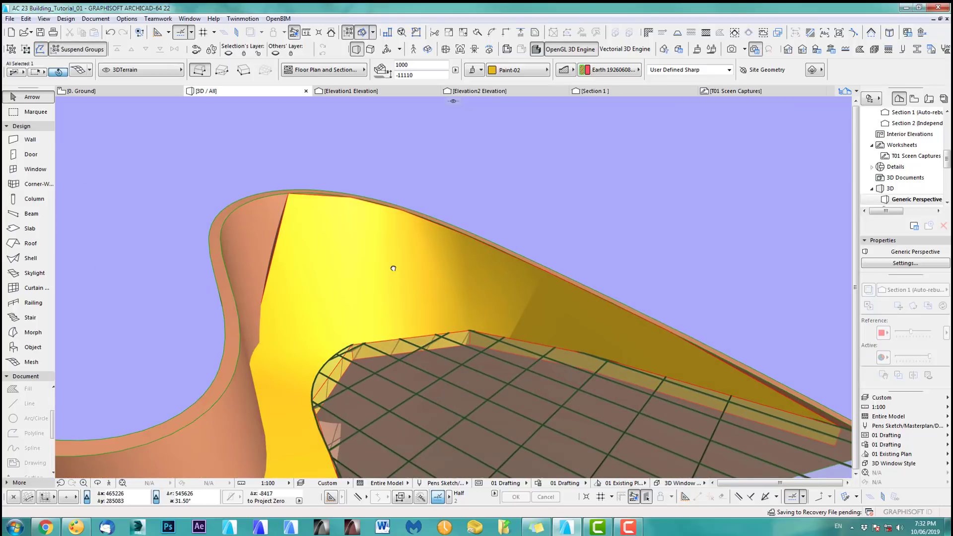
shift+middle_drag(189, 290, 217, 270)
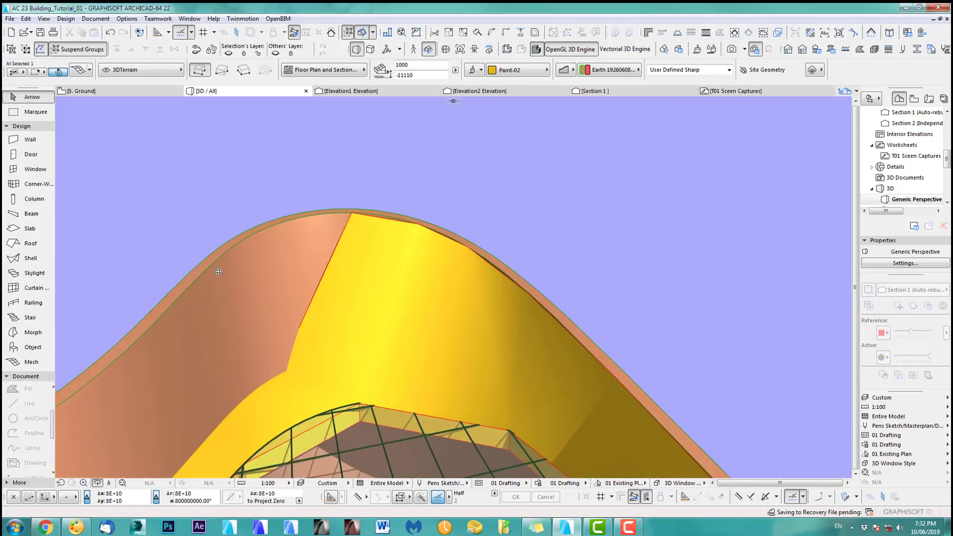
click(347, 393)
click(358, 440)
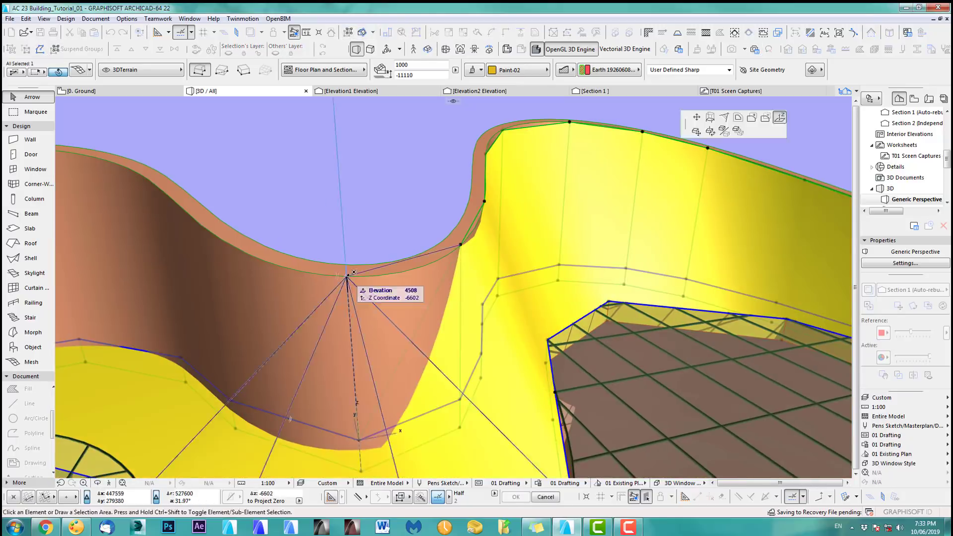
click(347, 276)
middle_drag(347, 276, 547, 278)
click(364, 332)
click(358, 208)
- Lift the remaining shell-side mesh nodes along the smaller waves to the shell's edge, up to the mesh's far end
middle_drag(439, 202, 526, 219)
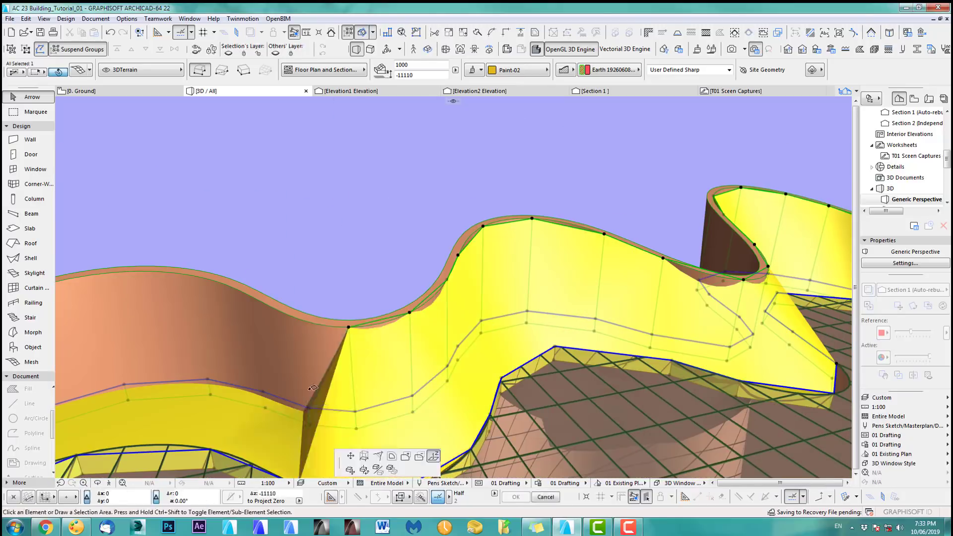
middle_drag(348, 322, 502, 323)
middle_drag(221, 398, 447, 393)
click(359, 392)
click(351, 268)
middle_drag(351, 298, 546, 318)
click(422, 383)
click(422, 331)
click(366, 404)
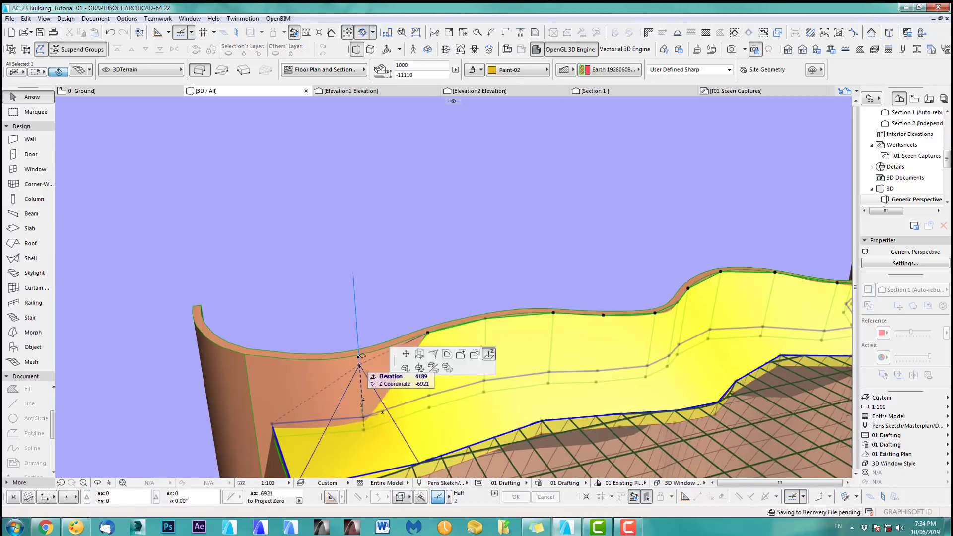
click(361, 359)
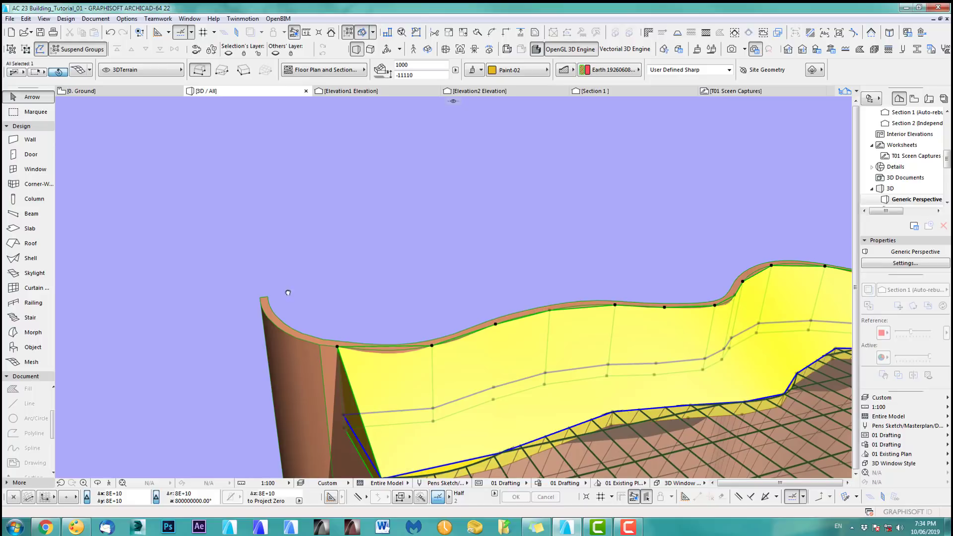
- Examine on the ground floor plan how the mesh ends near the shell's curled end and the curtain wall's curved side
key(F2)
scroll(457, 266, down, 12)
middle_drag(251, 336, 470, 321)
scroll(289, 308, up, 1)
scroll(286, 307, up, 4)
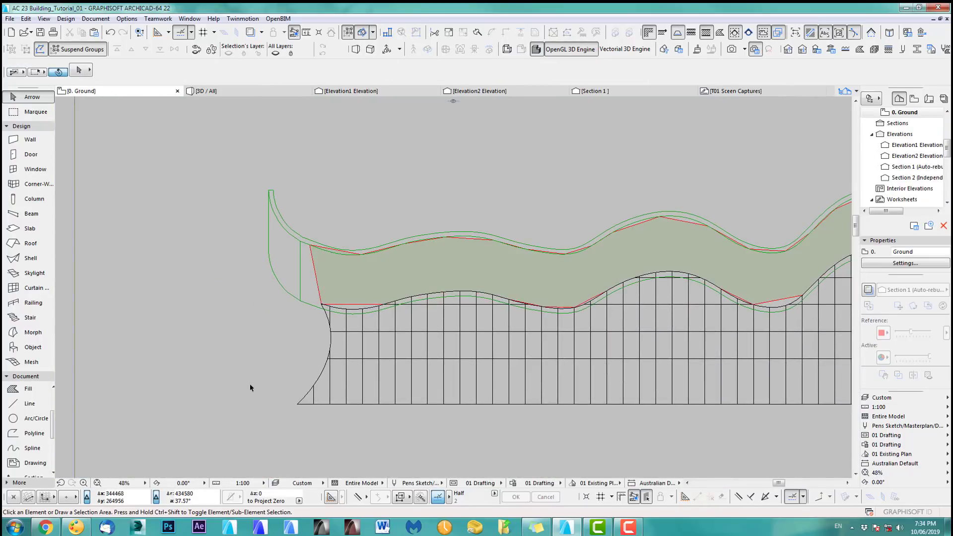
scroll(376, 299, down, 4)
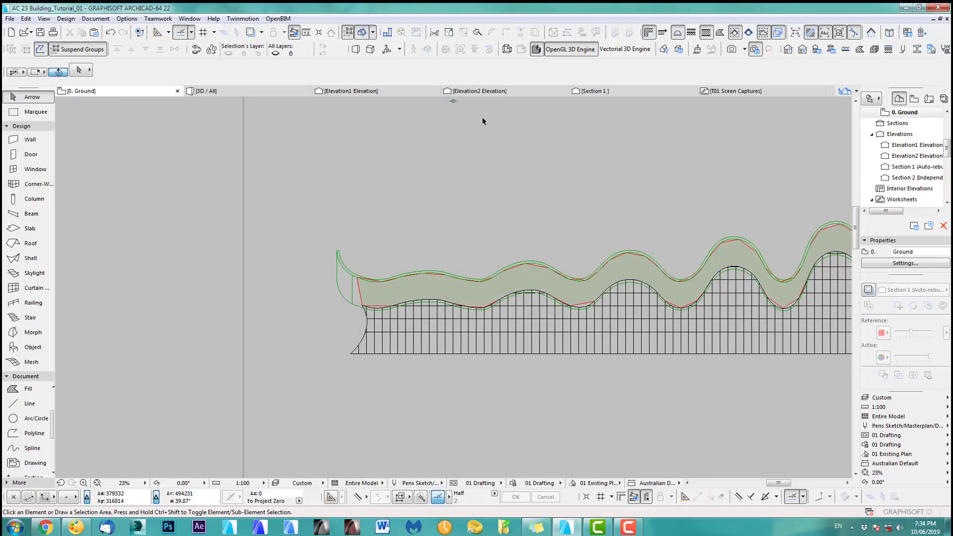
- Select the curtain wall's wavy top spline and curved end spline in Elevation1 and return to the ground floor plan
click(376, 92)
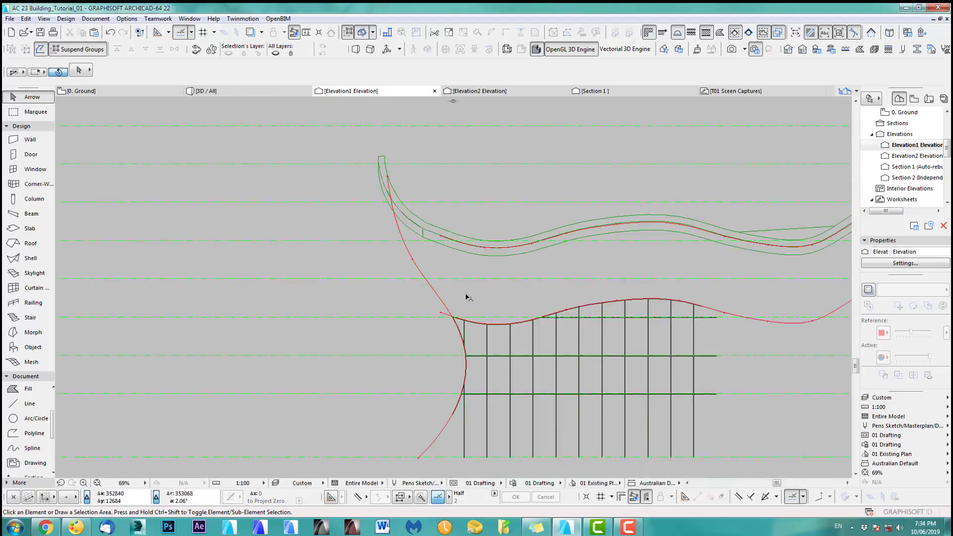
scroll(467, 297, up, 2)
click(441, 316)
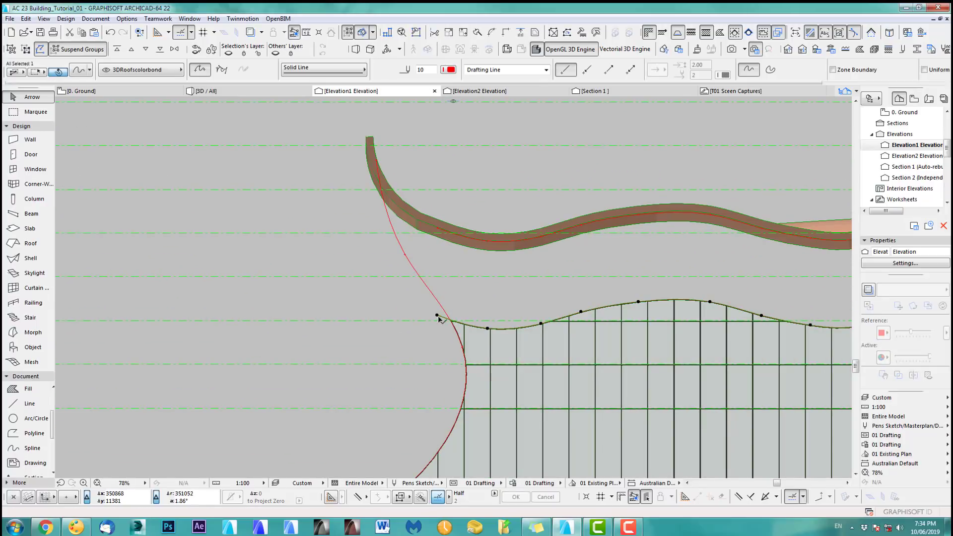
shift+click(434, 300)
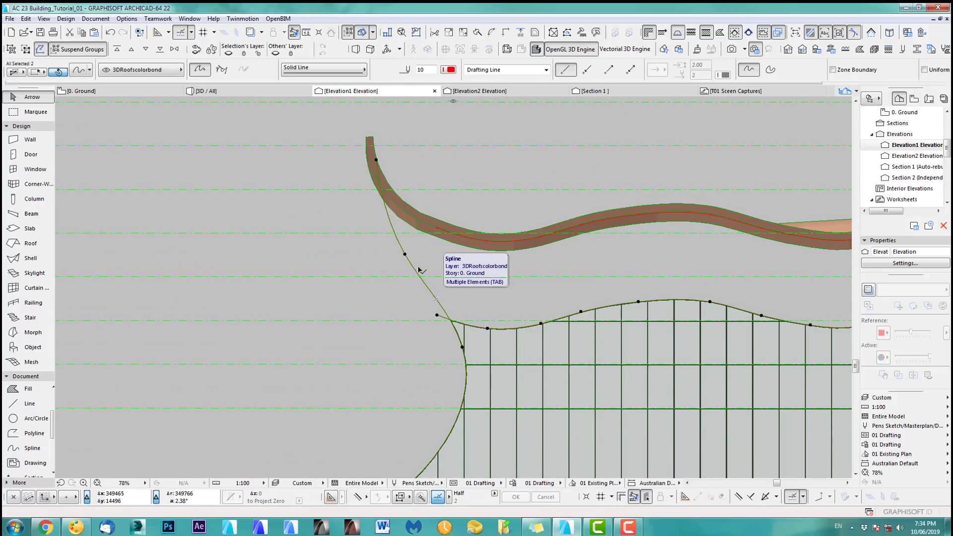
scroll(412, 260, down, 3)
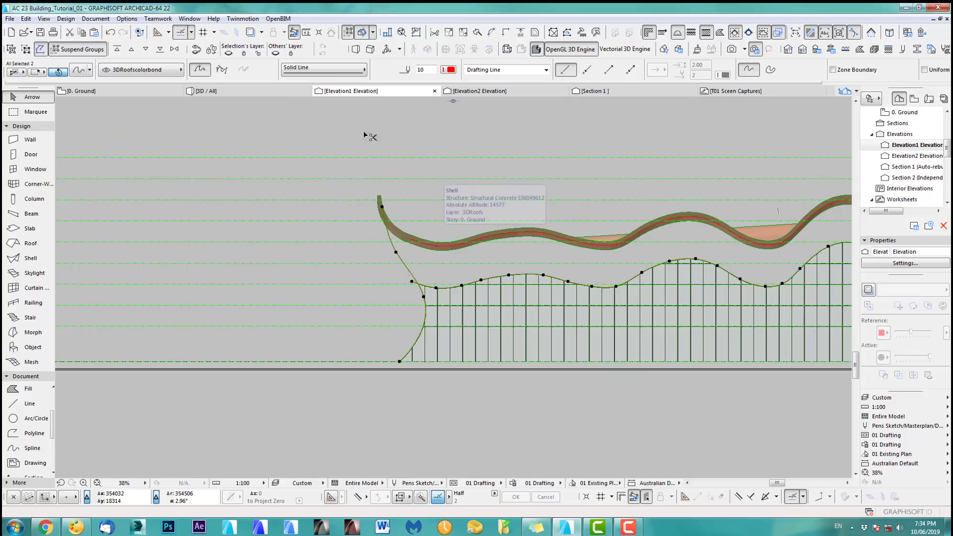
click(145, 91)
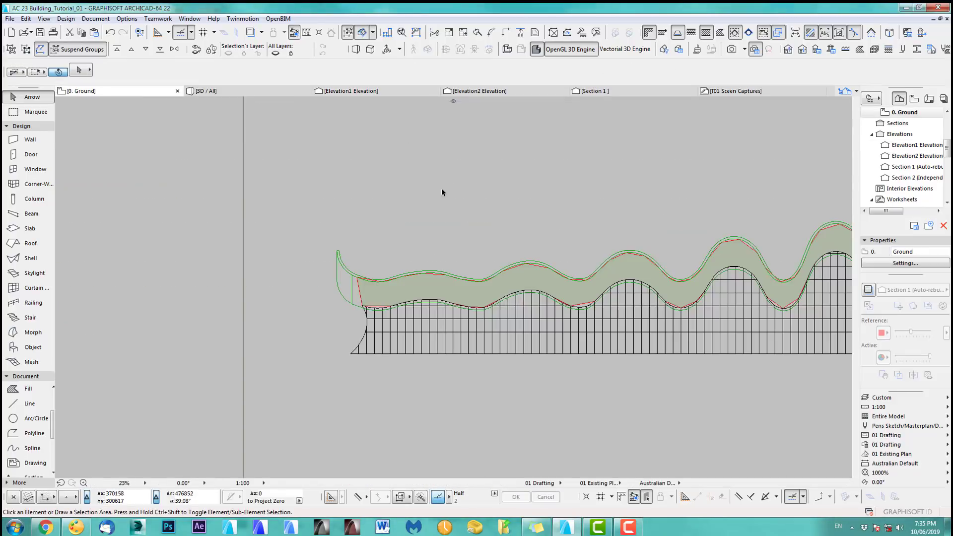
- Paste the copied curtain wall splines into the ground floor plan and align them with the curtain wall's lower corner at its curved end
scroll(442, 193, down, 2)
key(ctrl+v)
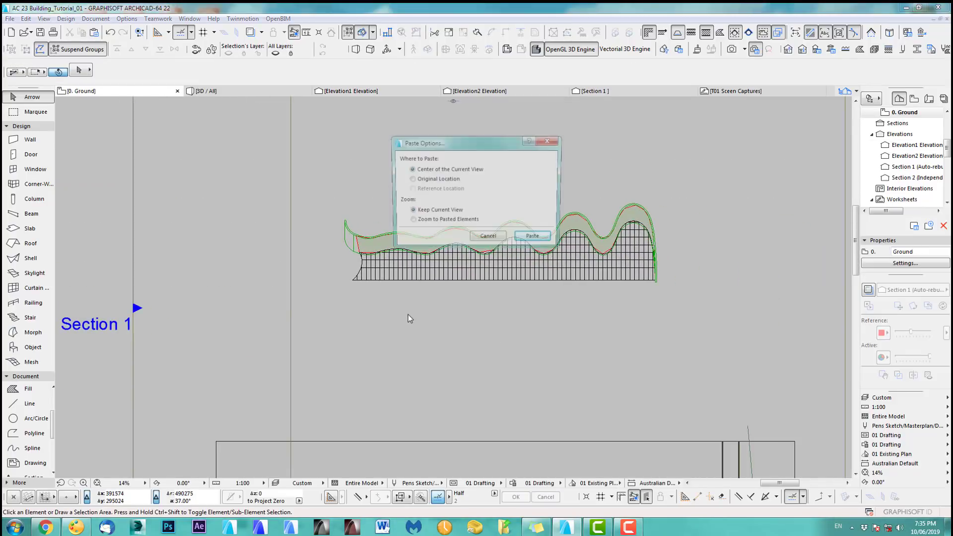
click(532, 236)
scroll(374, 253, up, 3)
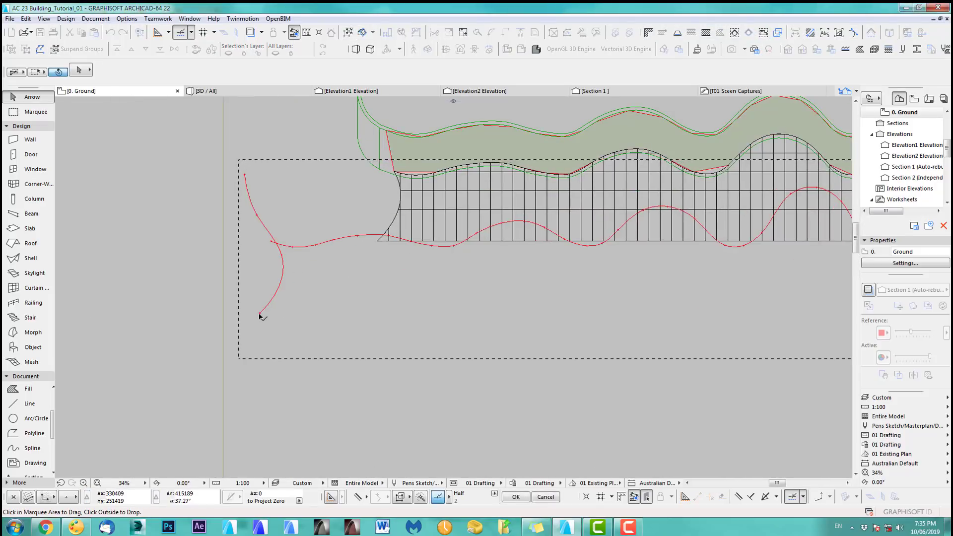
click(259, 314)
click(379, 243)
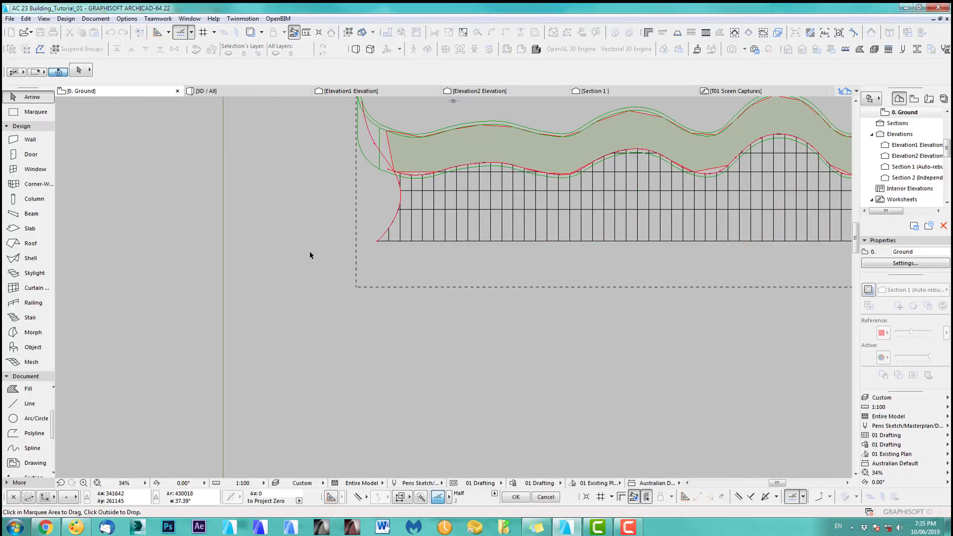
scroll(299, 132, up, 4)
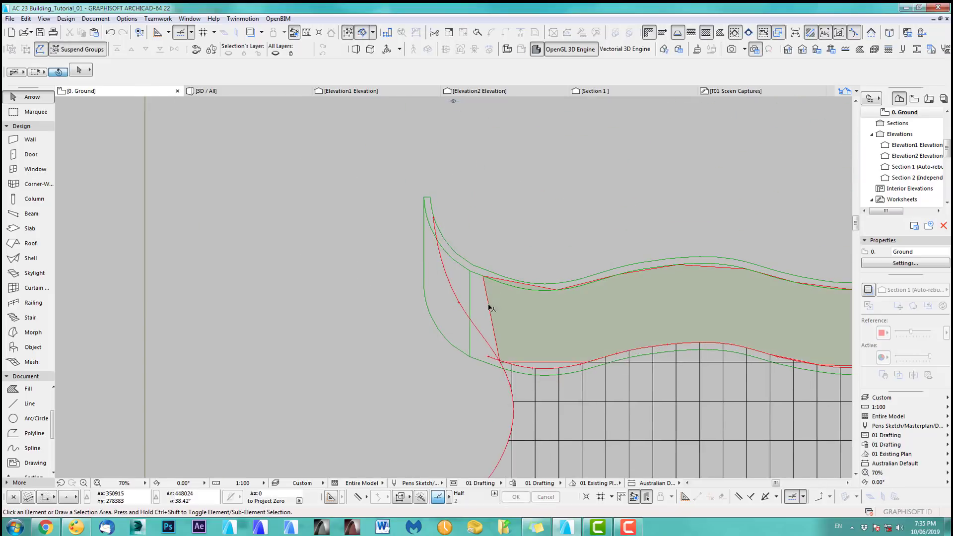
- Insert three new points on the mesh's end edge, placing them along the pasted end spline up to the shell's inner edge
click(489, 308)
scroll(497, 298, up, 4)
click(487, 299)
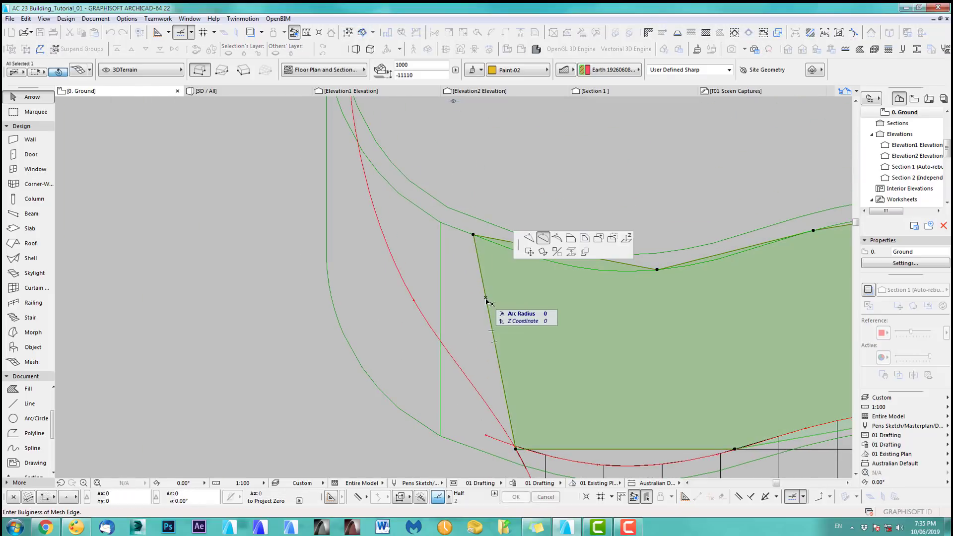
click(529, 238)
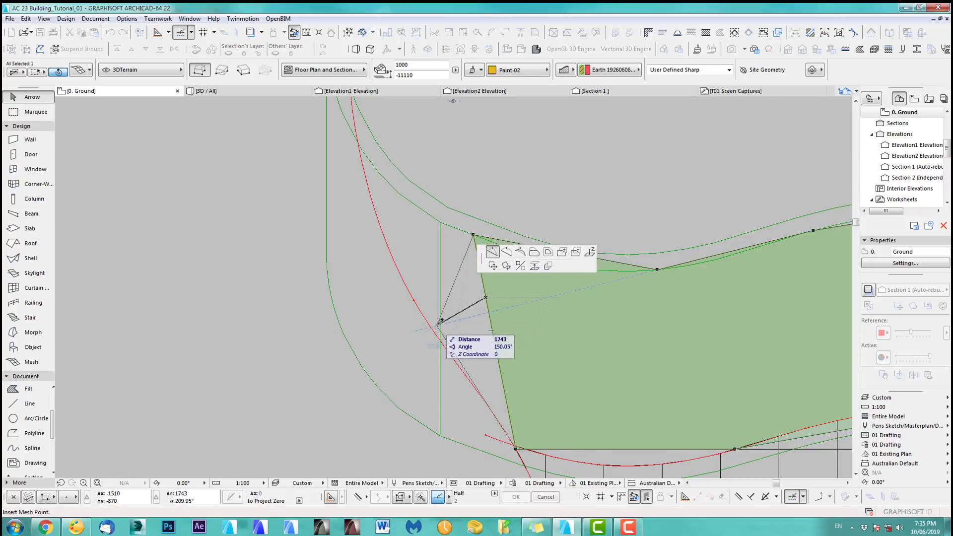
click(415, 300)
middle_drag(419, 264, 472, 359)
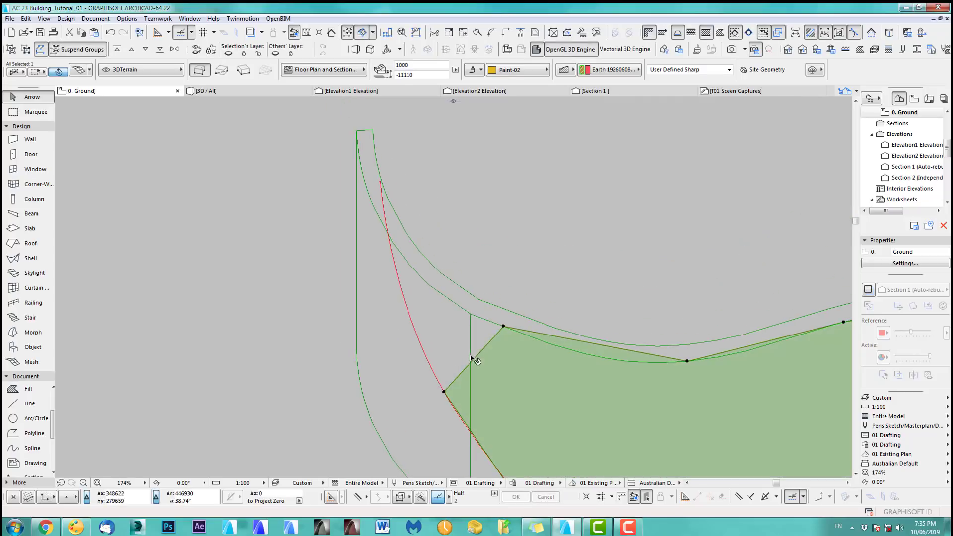
click(479, 356)
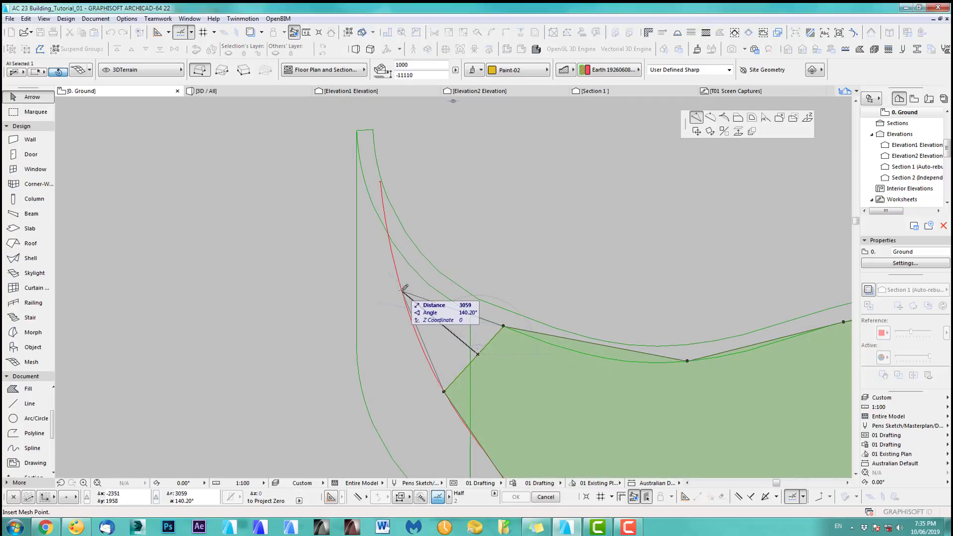
click(405, 300)
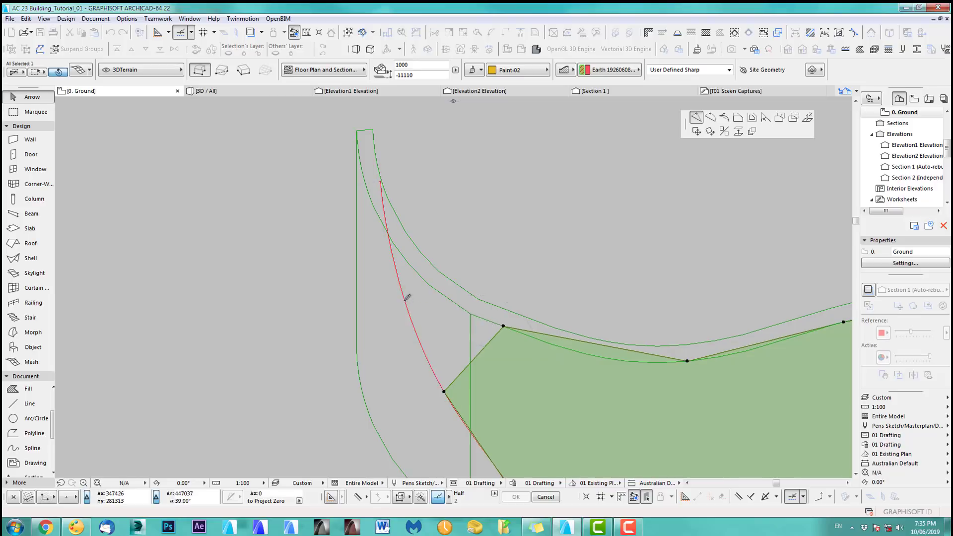
click(415, 303)
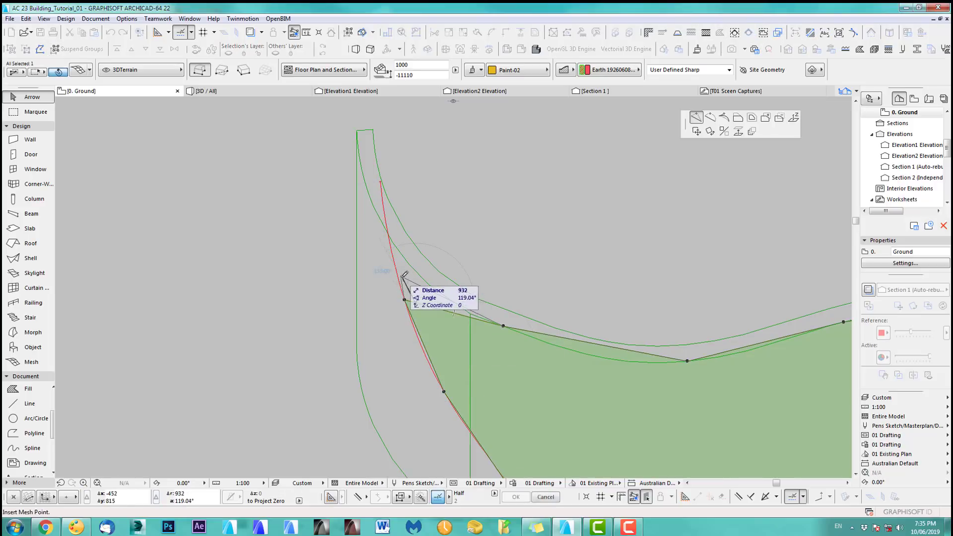
click(388, 232)
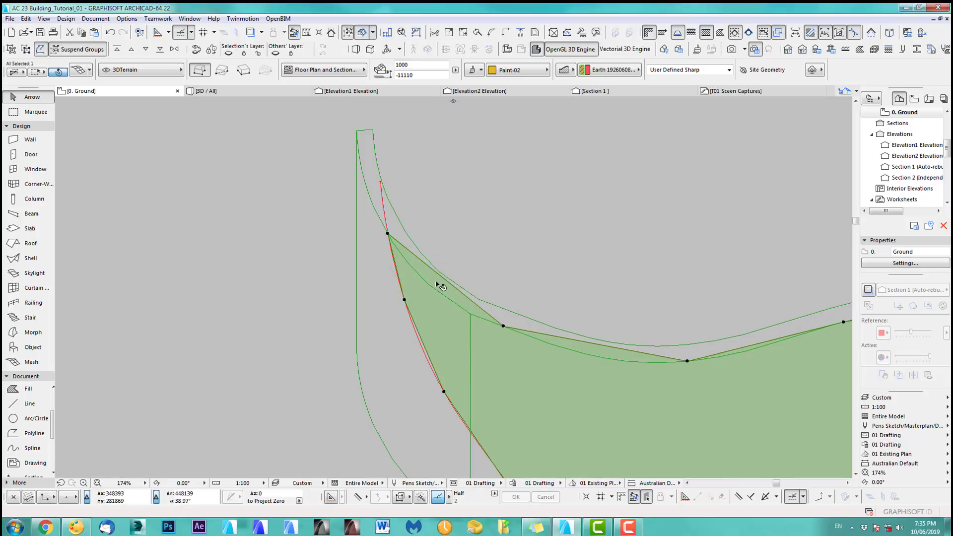
- Insert another point on the mesh's new closing edge, place it on the shell's inner curve, and deselect the mesh
click(446, 283)
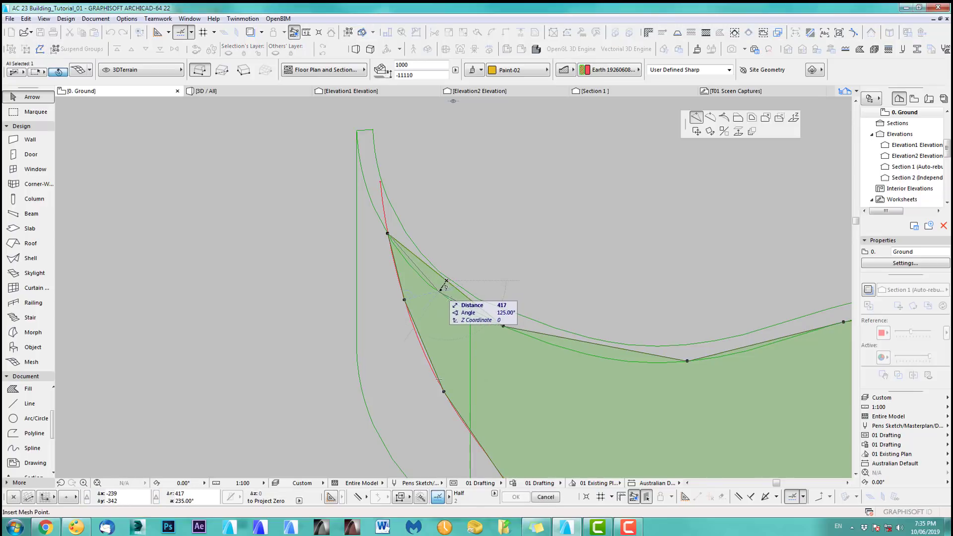
click(428, 284)
key(Escape)
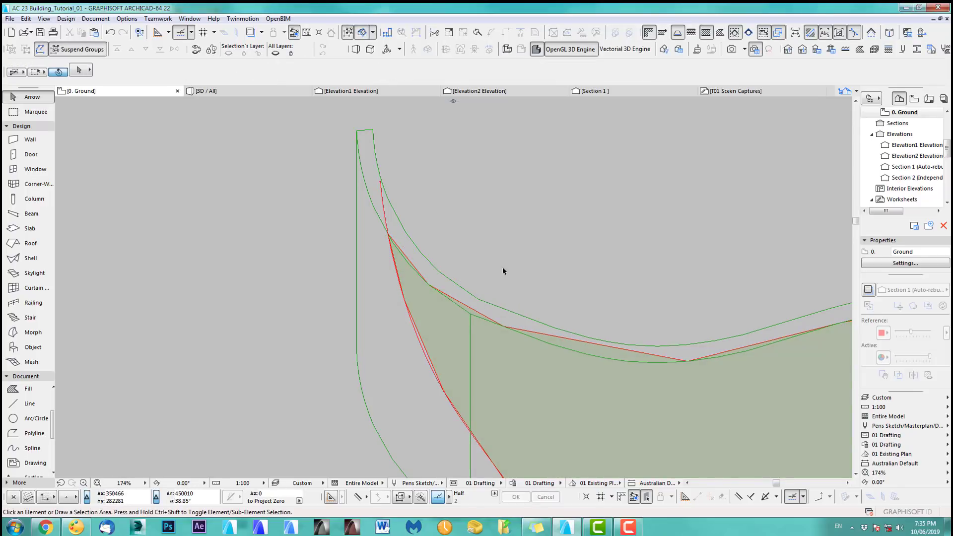
- Inspect the extended end of the mesh in 3D beside the shell's curled end
key(F3)
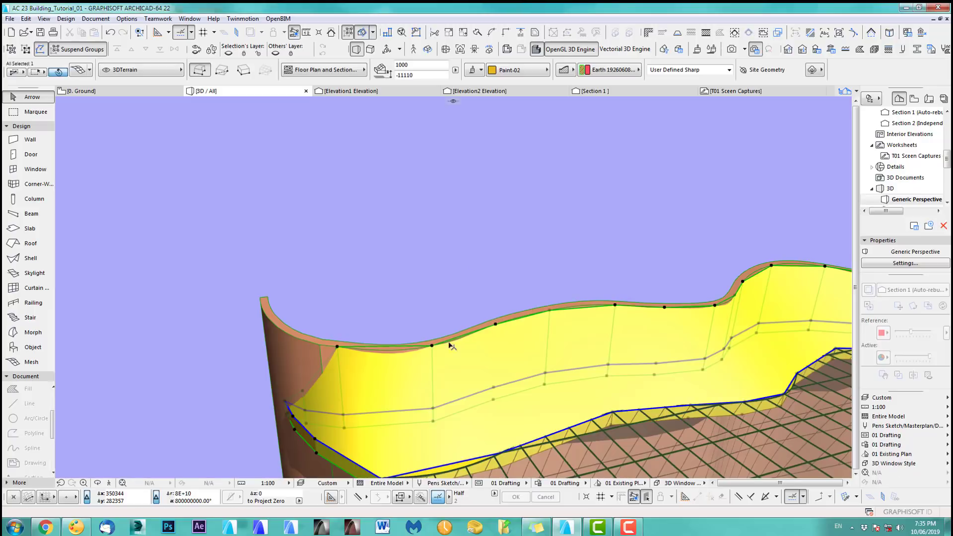
middle_drag(478, 360, 538, 357)
scroll(430, 380, up, 1)
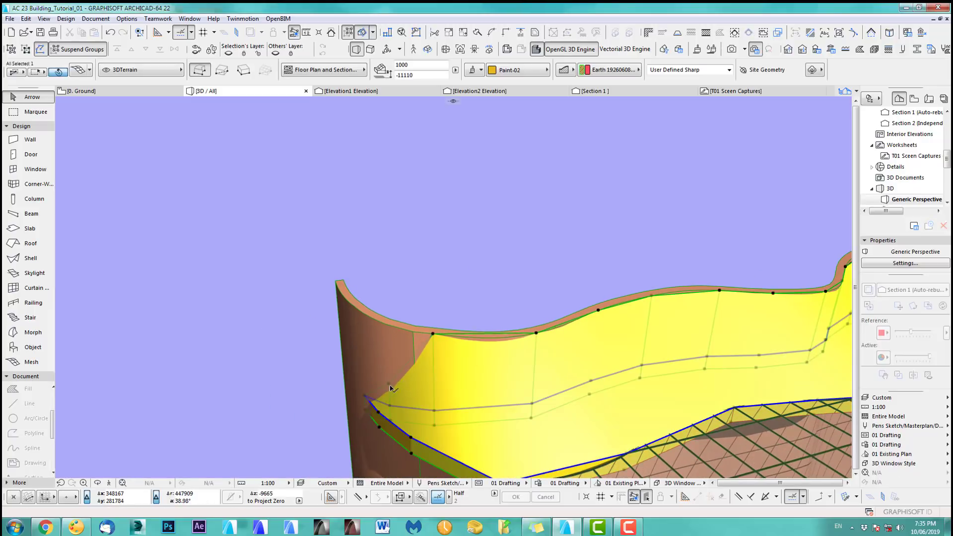
- Raise two points on the terrain mesh's left end to the curved wall's top edge, at Z coordinates about -5958 and -5745
click(389, 387)
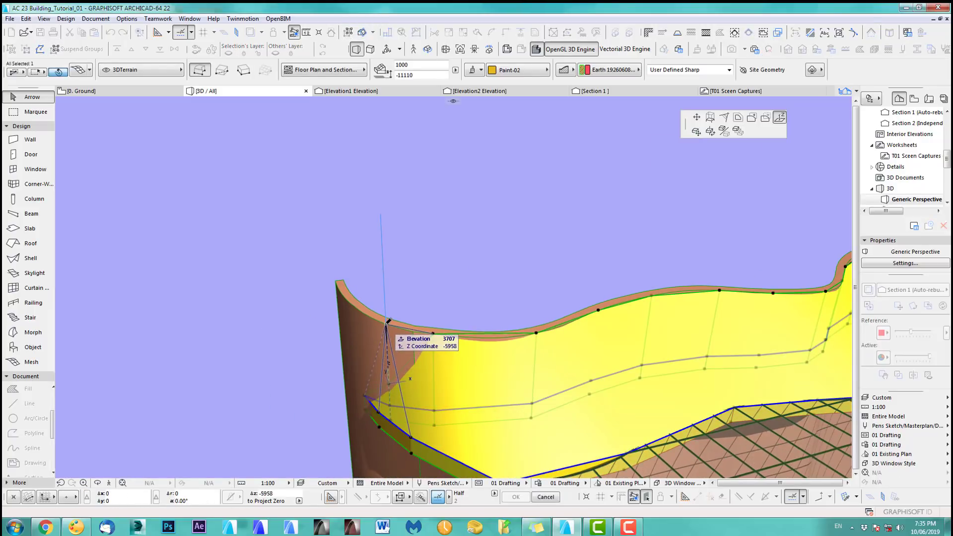
click(386, 324)
click(365, 395)
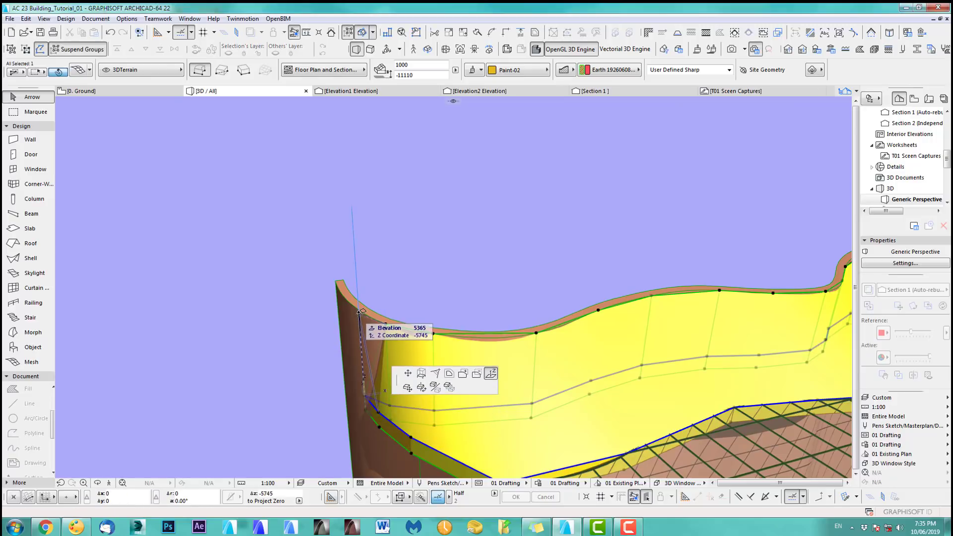
click(491, 369)
click(360, 311)
- Raise the next two points along the mesh's front edge at its left end so the surface slopes up towards the wall top
middle_drag(439, 376, 460, 268)
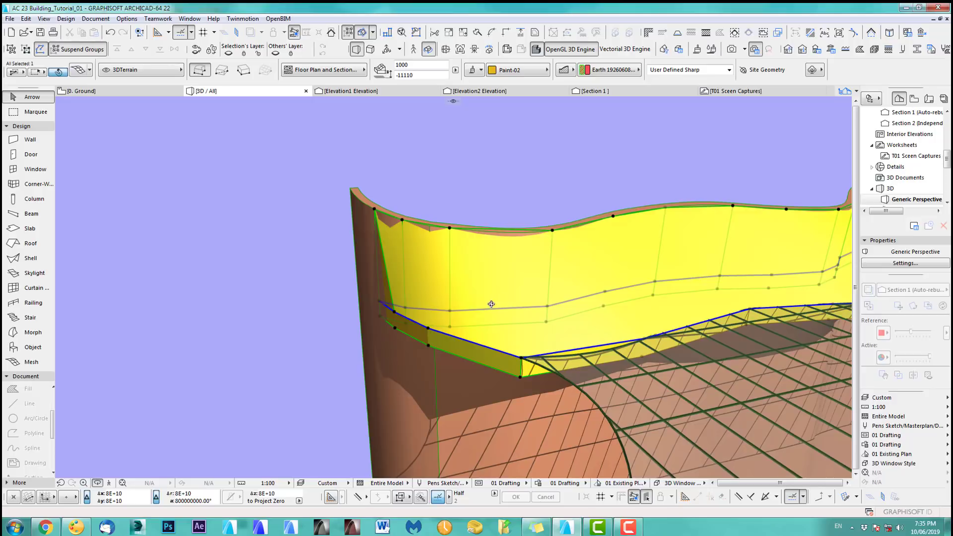
shift+middle_drag(492, 304, 553, 341)
click(421, 368)
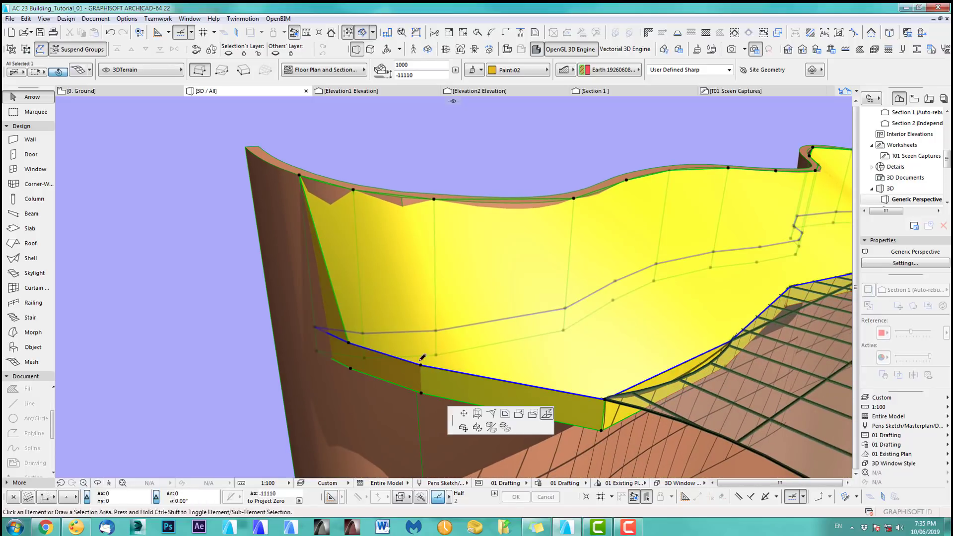
click(526, 409)
click(426, 286)
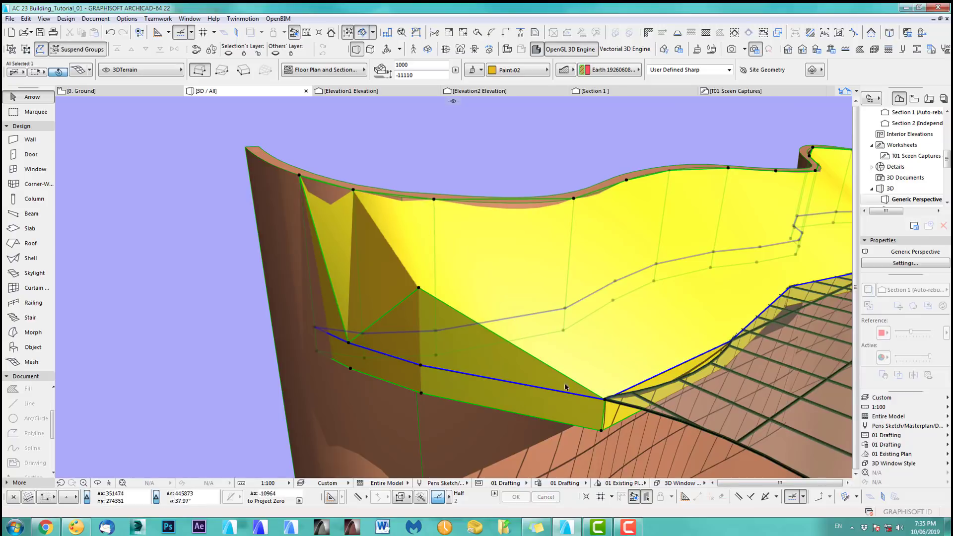
click(350, 345)
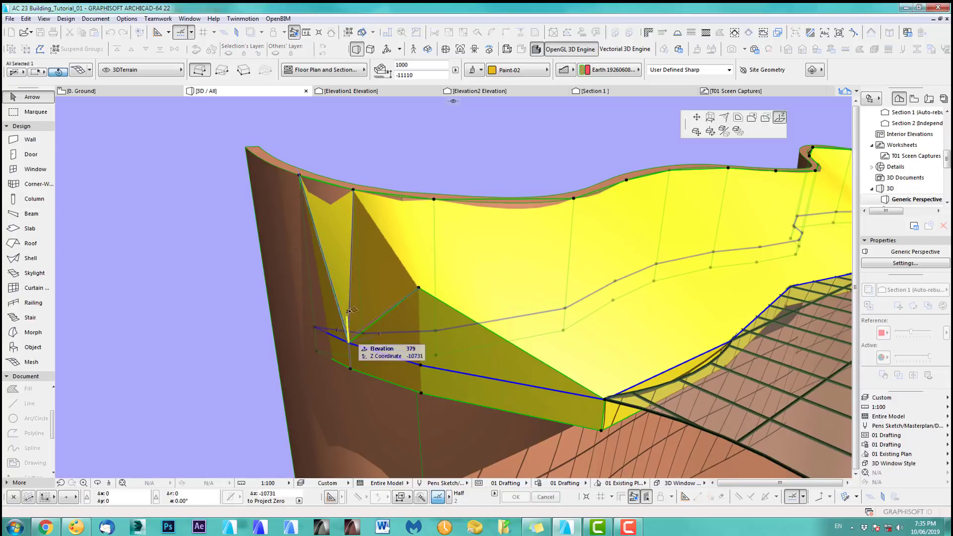
click(346, 213)
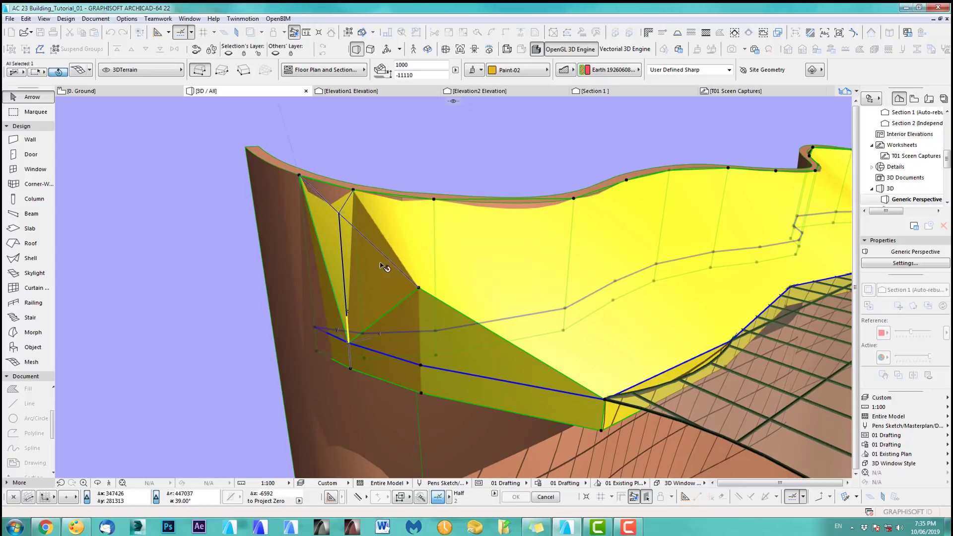
- On the ground floor plan, curve the mesh's straight upper edge near the left end to follow the wall's inner face
scroll(390, 267, down, 3)
key(o)
drag(477, 278, 579, 297)
middle_drag(580, 296, 600, 277)
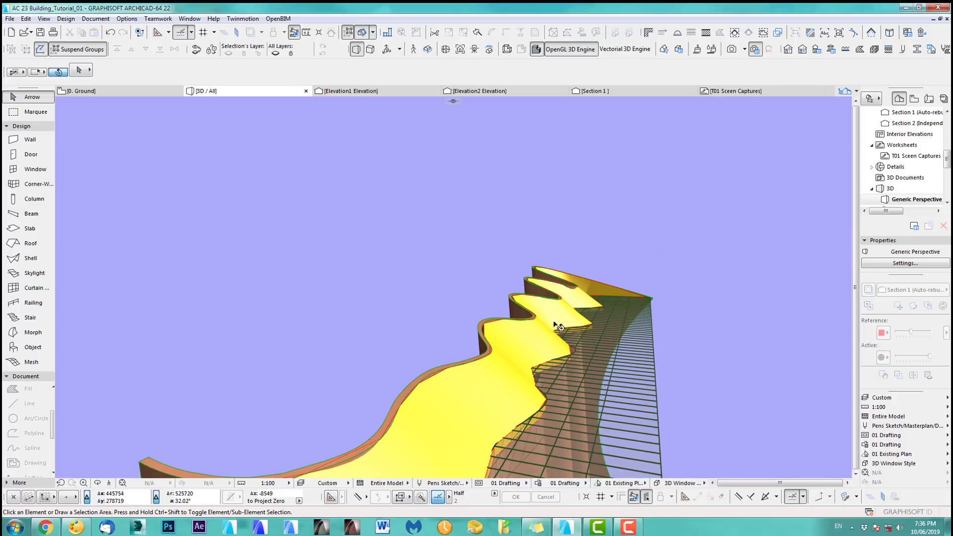
middle_drag(535, 347, 553, 334)
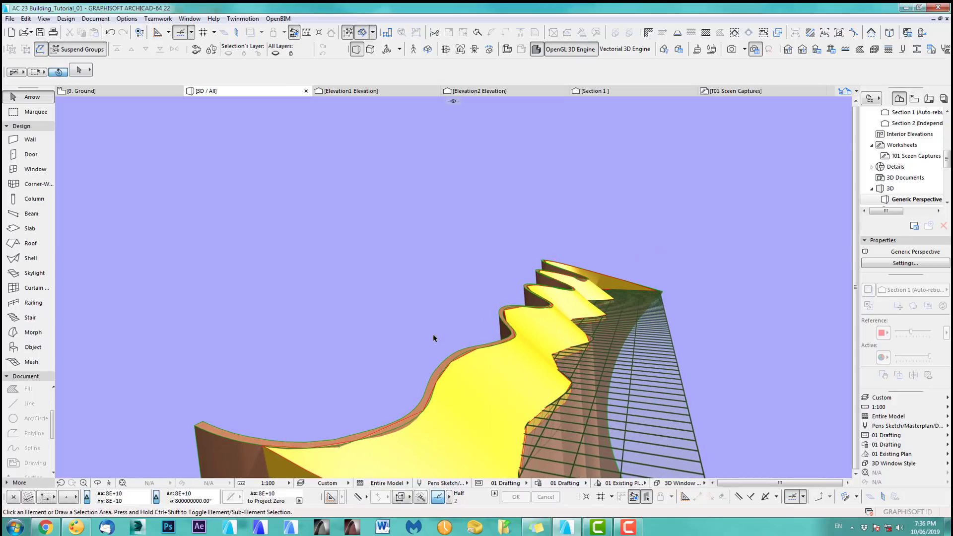
key(F2)
click(599, 347)
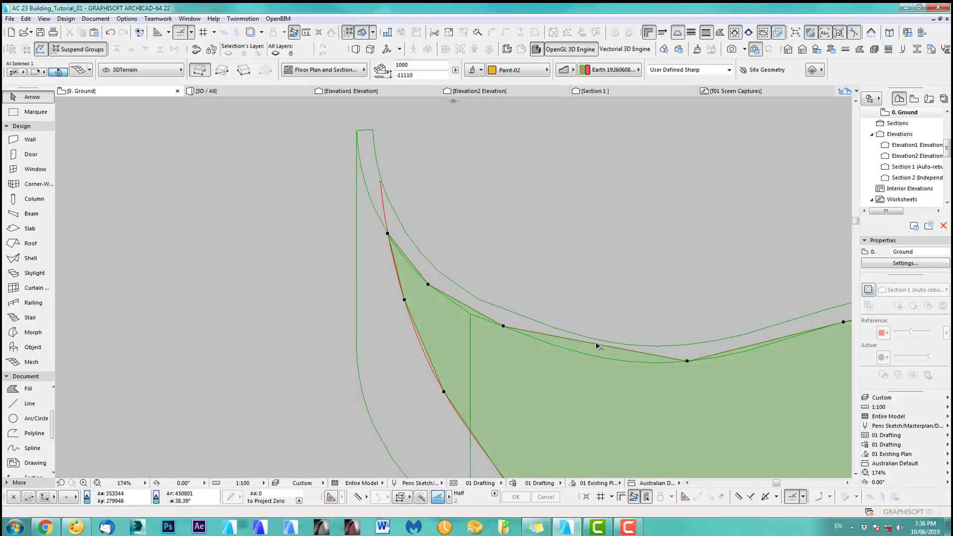
click(568, 341)
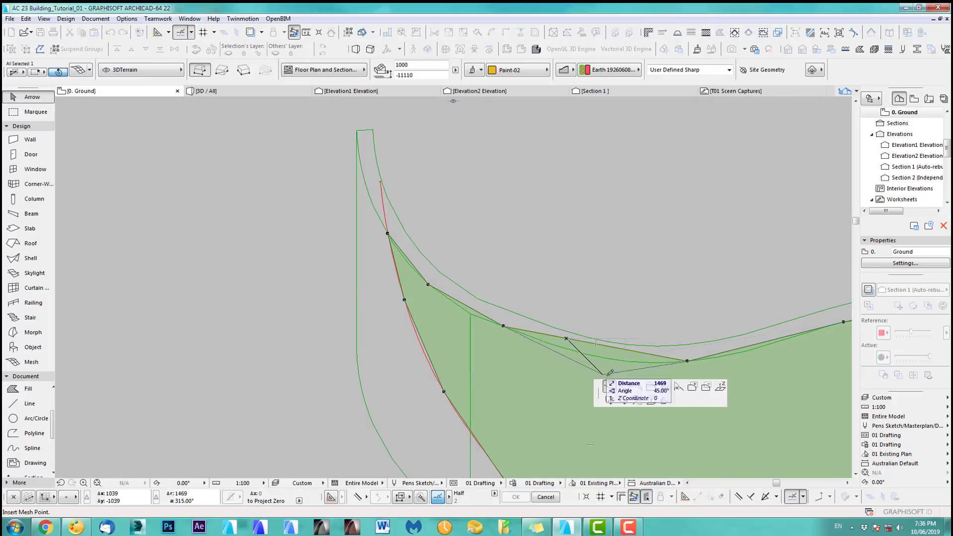
click(624, 387)
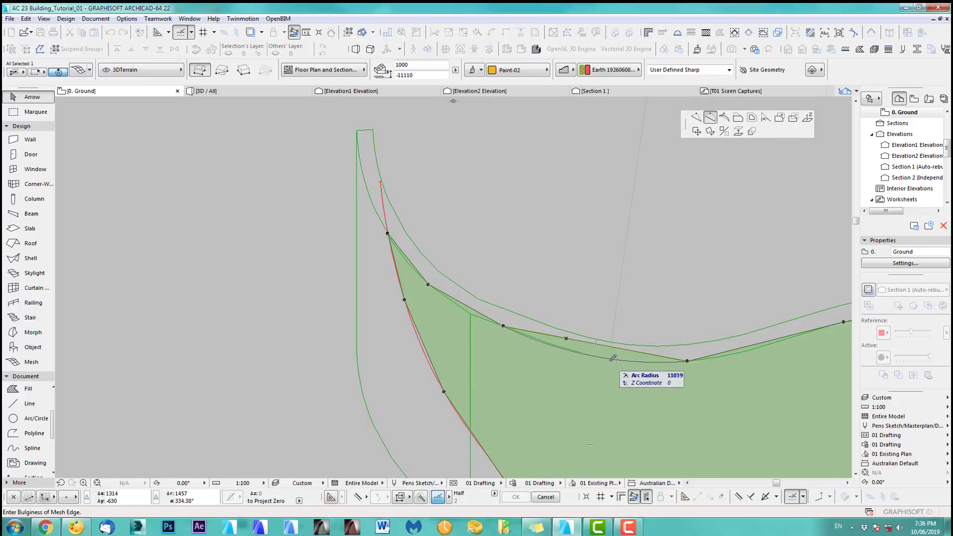
click(621, 361)
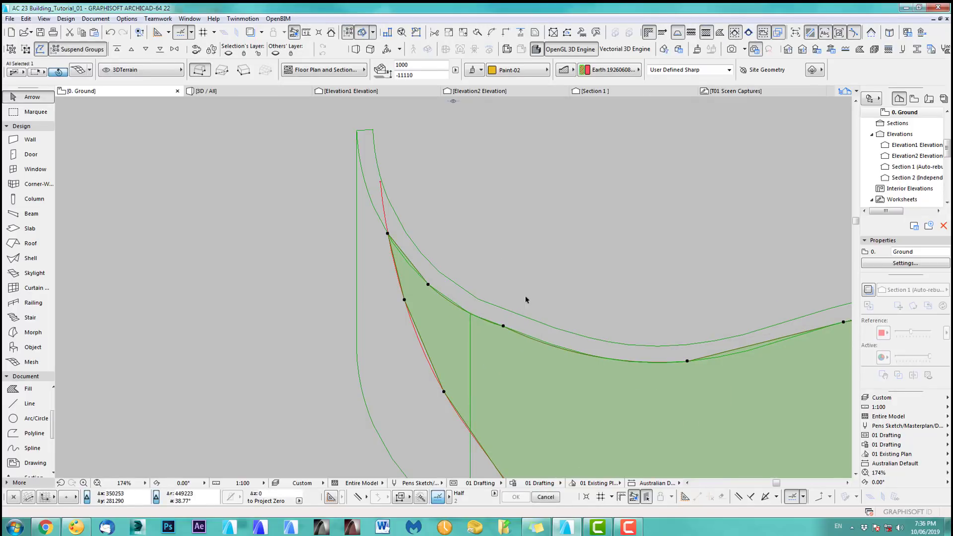
- Curve the remaining straight mesh edges along both wavy sides to match the wall outlines, and deselect the mesh
scroll(410, 264, up, 5)
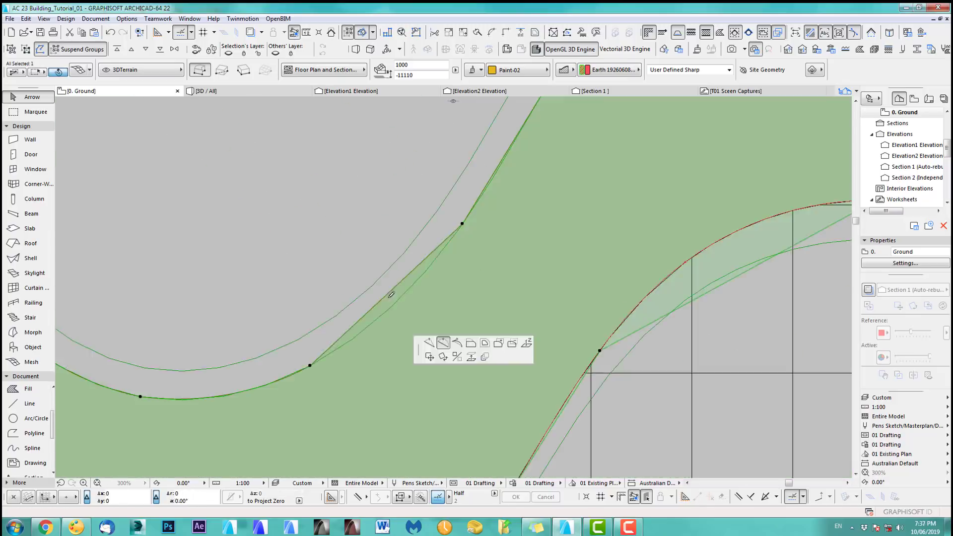
click(656, 393)
click(710, 117)
scroll(616, 271, down, 3)
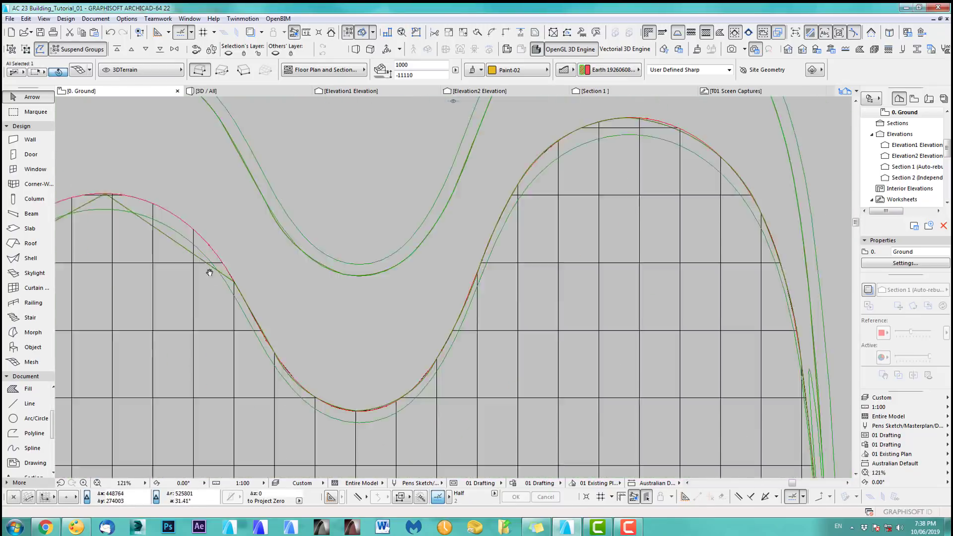
scroll(296, 238, up, 3)
scroll(480, 222, down, 8)
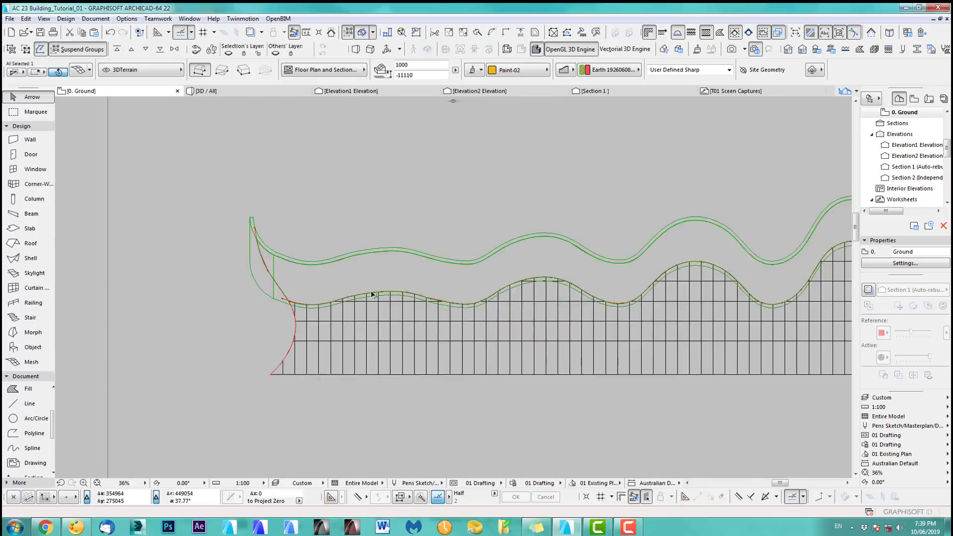
key(Escape)
scroll(535, 250, down, 3)
scroll(487, 260, up, 1)
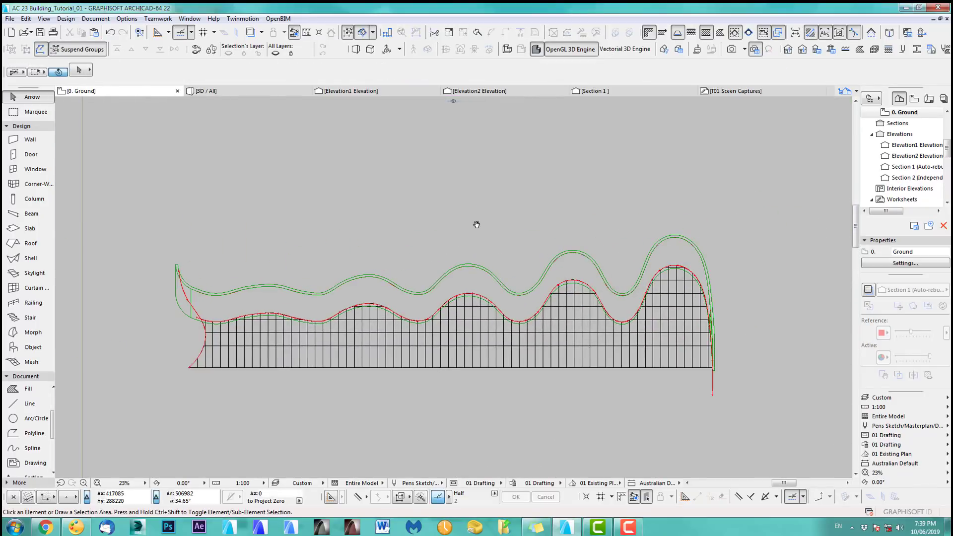
- Enclose the whole wavy structure in a rectangular marquee on the ground floor plan and show only that area in 3D
key(F3)
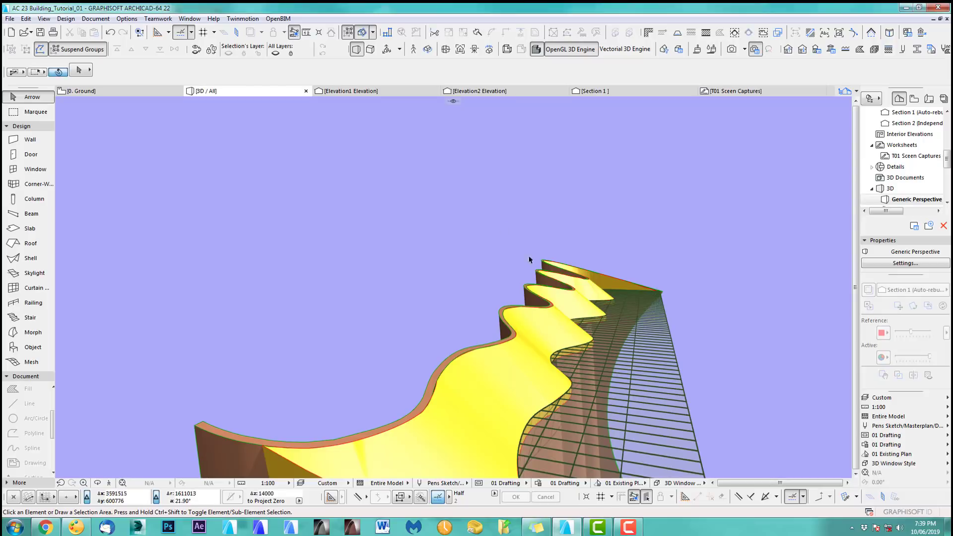
mouse_move(533, 313)
middle_down()
mouse_move(513, 297)
mouse_move(217, 396)
middle_up()
key(F2)
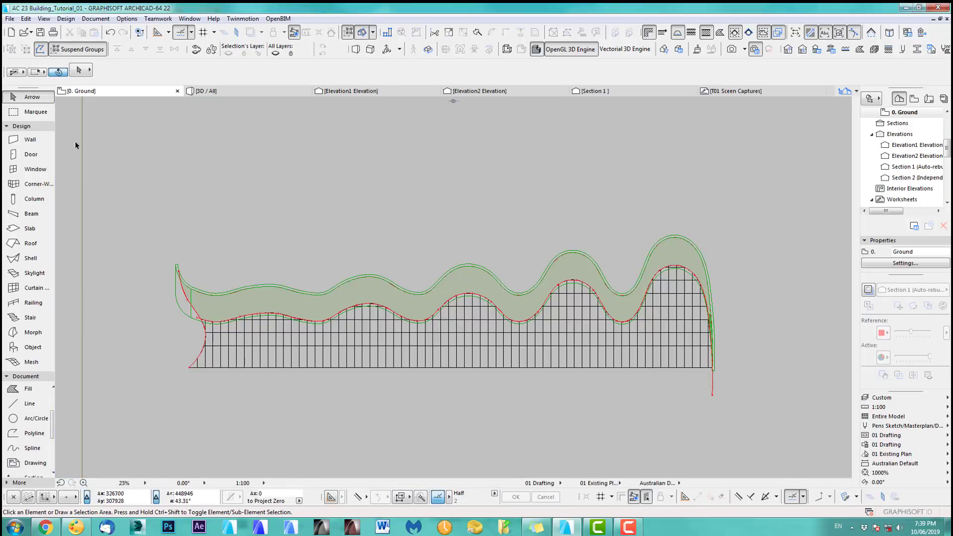
click(35, 112)
click(109, 162)
click(770, 460)
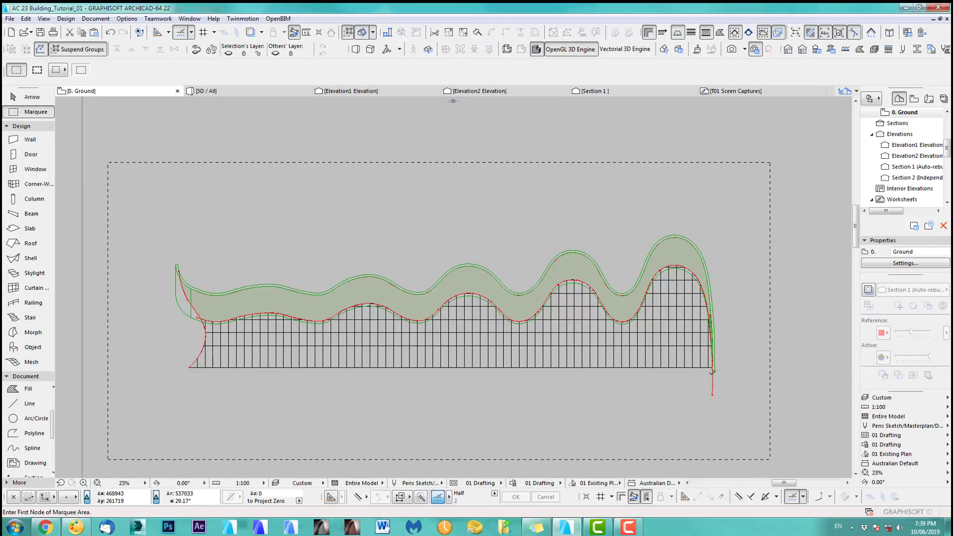
key(F5)
- Inspect the mesh in 3D, pick up its settings, select it and set its ridges to All Ridges Smooth
mouse_move(509, 291)
shift+middle_down()
mouse_move(447, 298)
mouse_move(487, 278)
shift+middle_up()
scroll(496, 278, up, 5)
mouse_move(273, 260)
shift+middle_down()
mouse_move(457, 334)
mouse_move(644, 312)
mouse_move(666, 351)
mouse_move(438, 255)
shift+middle_up()
mouse_move(382, 272)
shift+middle_down()
mouse_move(392, 284)
mouse_move(517, 258)
mouse_move(539, 294)
mouse_move(571, 287)
shift+middle_up()
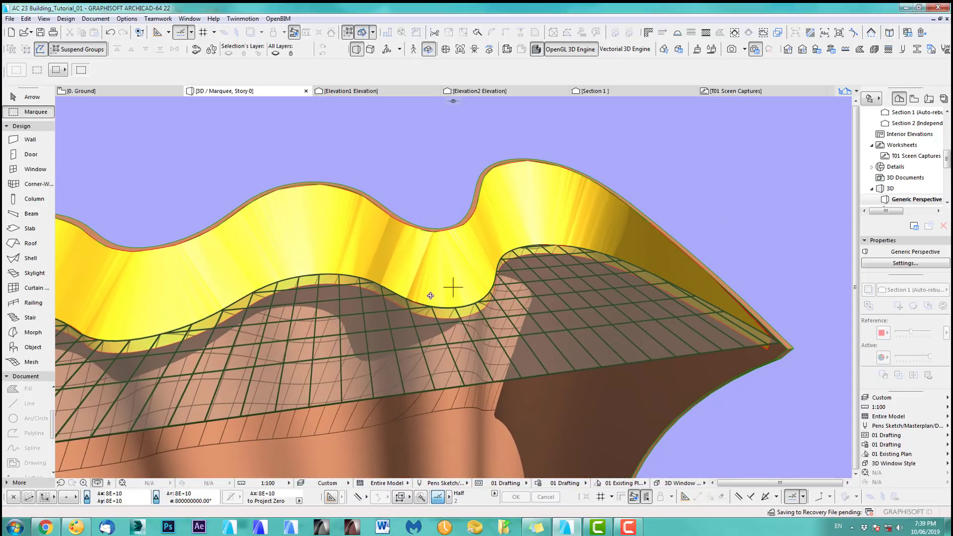
mouse_move(378, 280)
shift+middle_down()
mouse_move(357, 276)
mouse_move(564, 258)
mouse_move(373, 284)
mouse_move(390, 251)
mouse_move(649, 207)
mouse_move(498, 219)
shift+middle_up()
scroll(391, 251, down, 5)
alt+click(390, 251)
shift+click(488, 228)
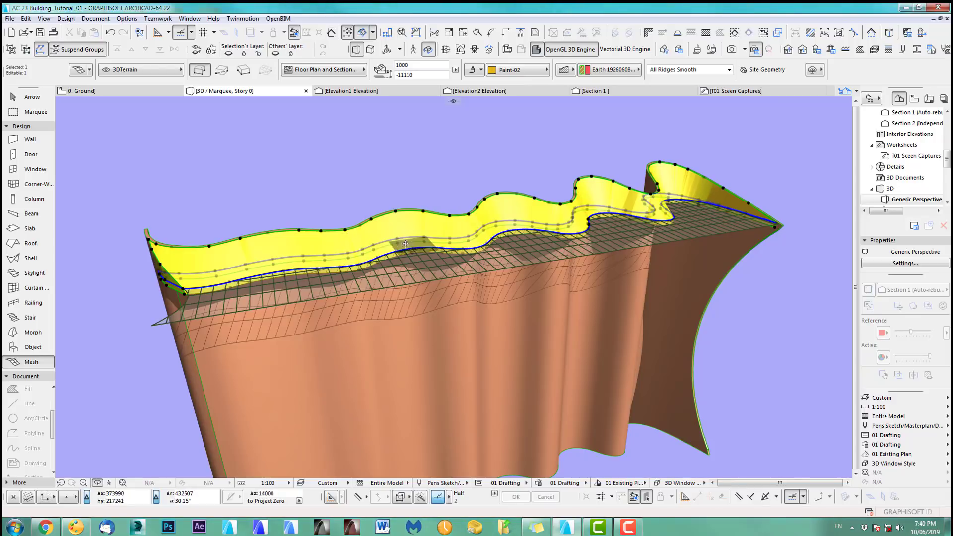
shift+middle_drag(406, 243, 638, 195)
scroll(613, 273, up, 2)
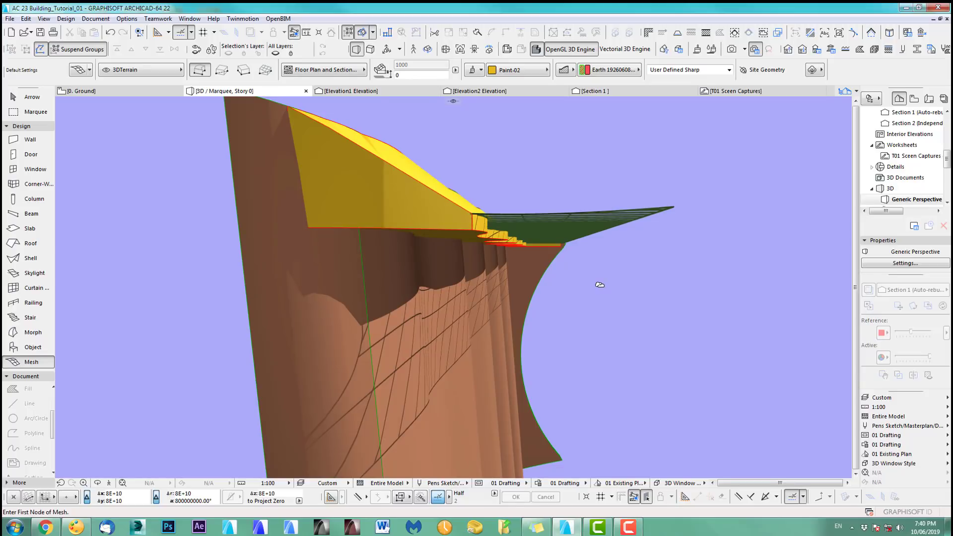
- Select the terrain mesh on the ground floor plan and place a copy of it straight above the original, outside the marquee
key(F2)
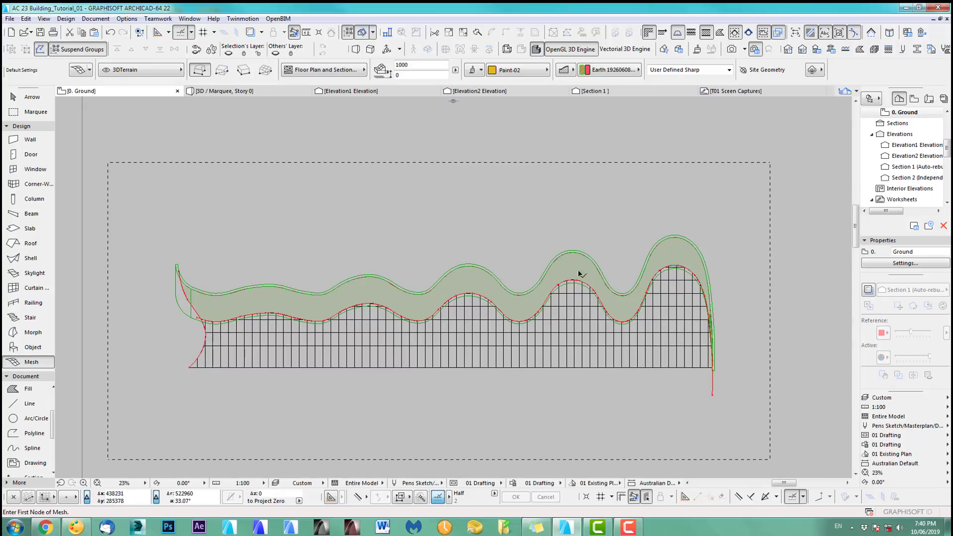
scroll(541, 286, up, 1)
scroll(449, 320, up, 8)
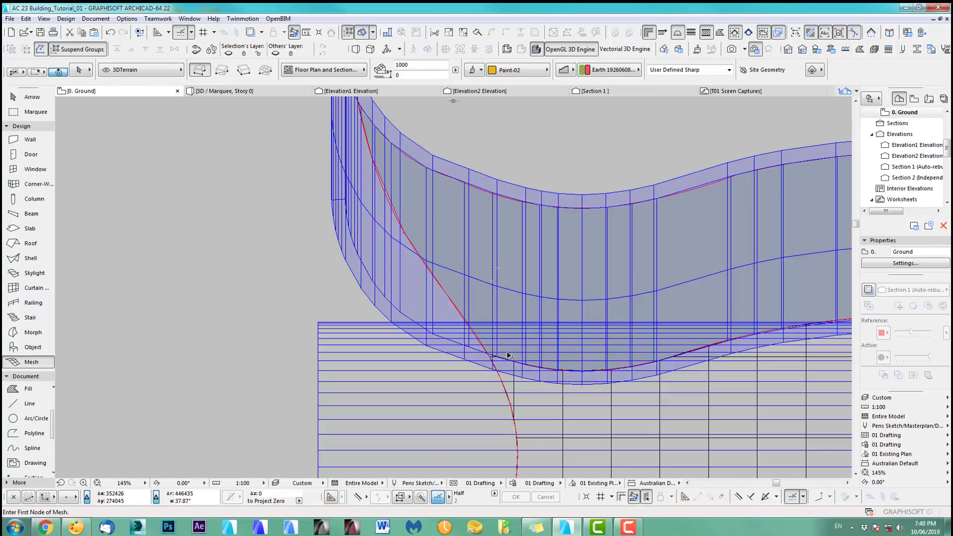
shift+click(509, 302)
scroll(479, 268, down, 10)
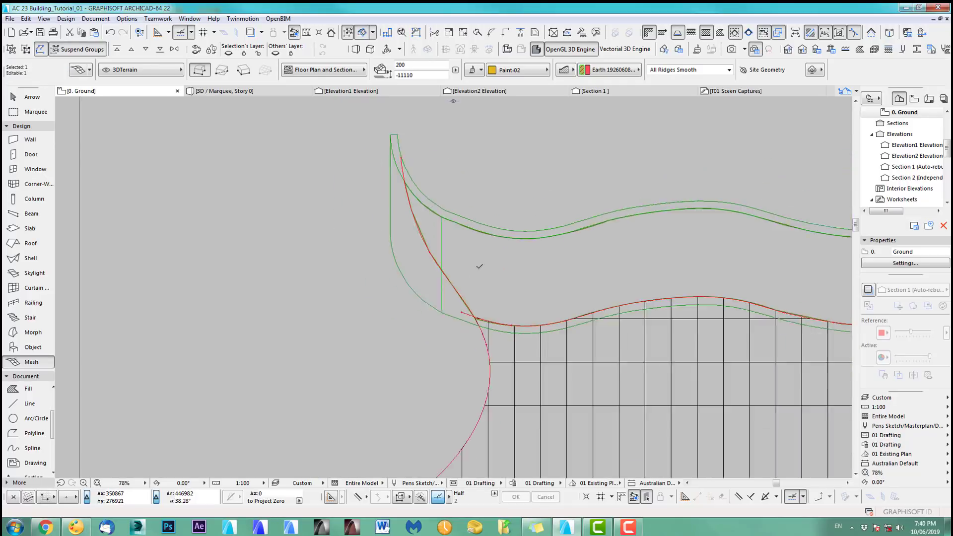
scroll(618, 289, down, 1)
middle_drag(617, 288, 429, 331)
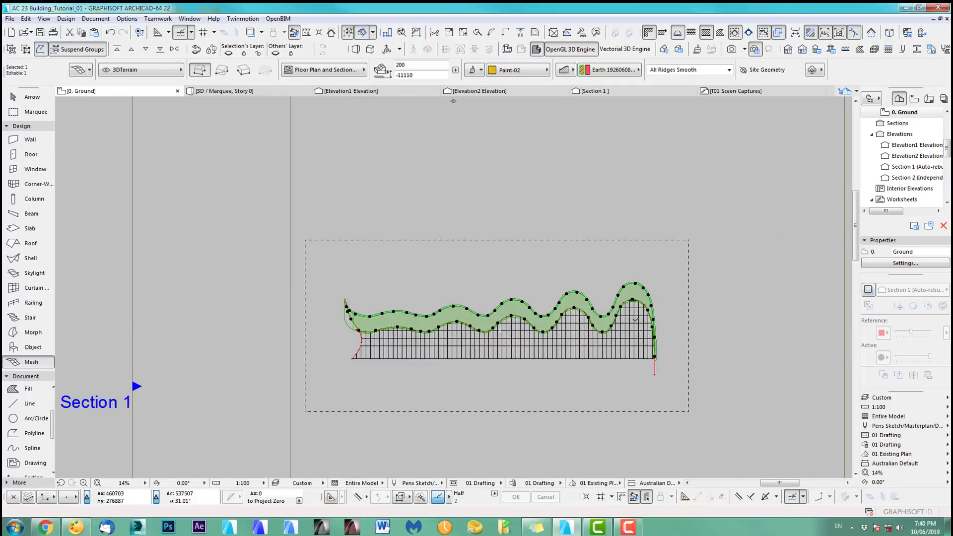
key(ctrl+d)
click(630, 314)
click(631, 214)
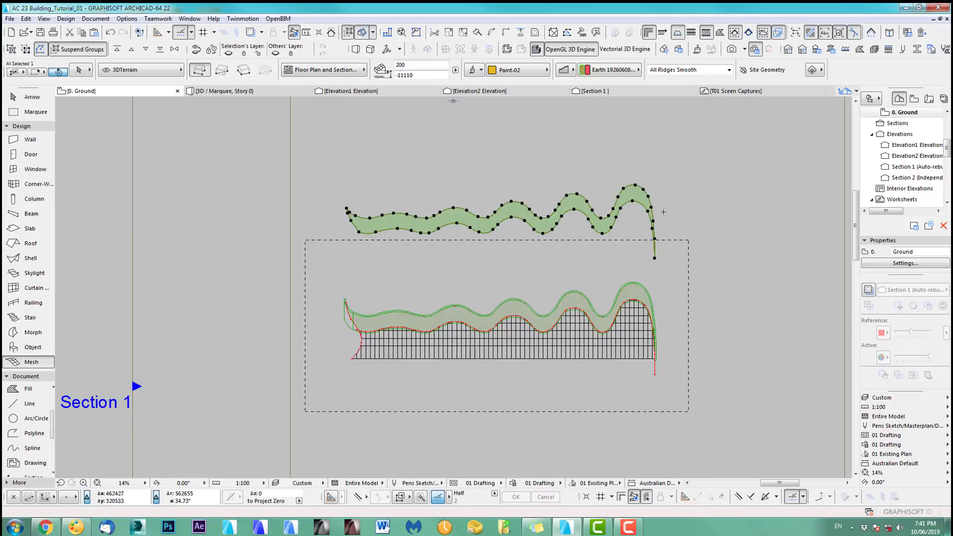
- Convert the copied mesh above the marquee into a morph, accepting deletion of the source element
right_click(639, 196)
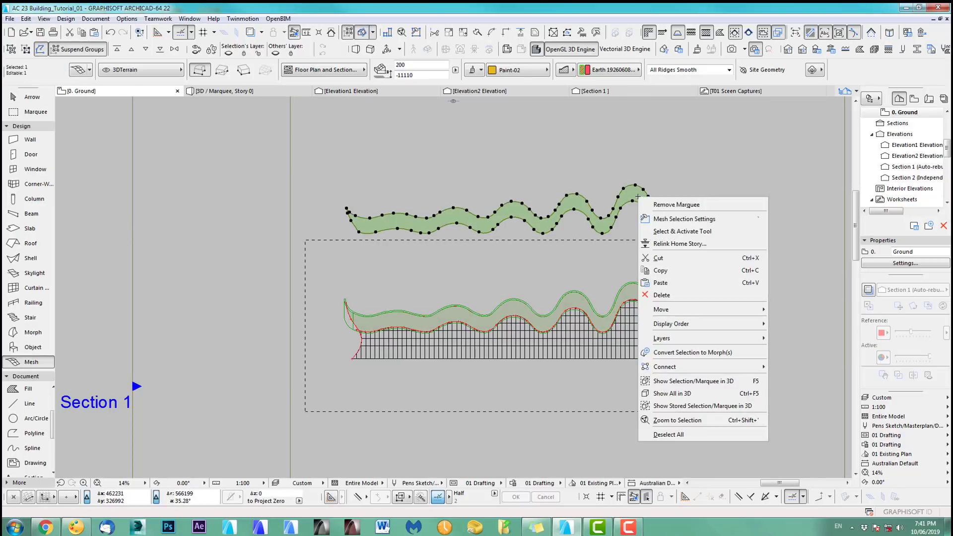
click(669, 354)
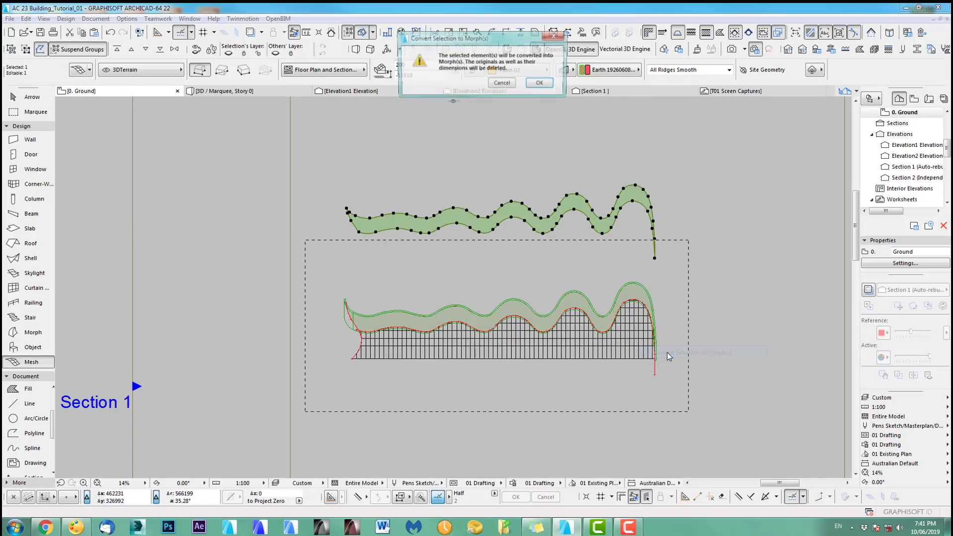
click(542, 83)
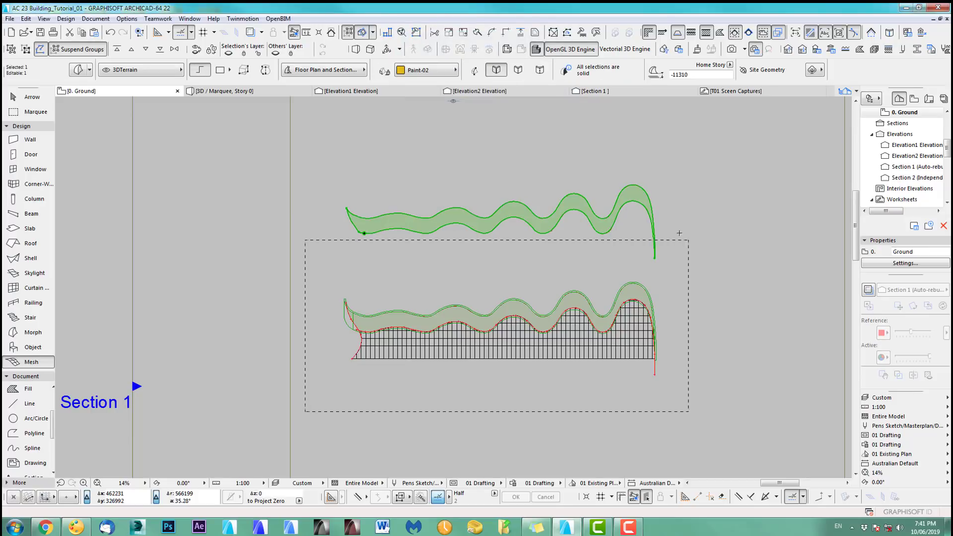
- Drag the morph straight down the plan to just below the main building outline, over the road lines
scroll(621, 209, down, 3)
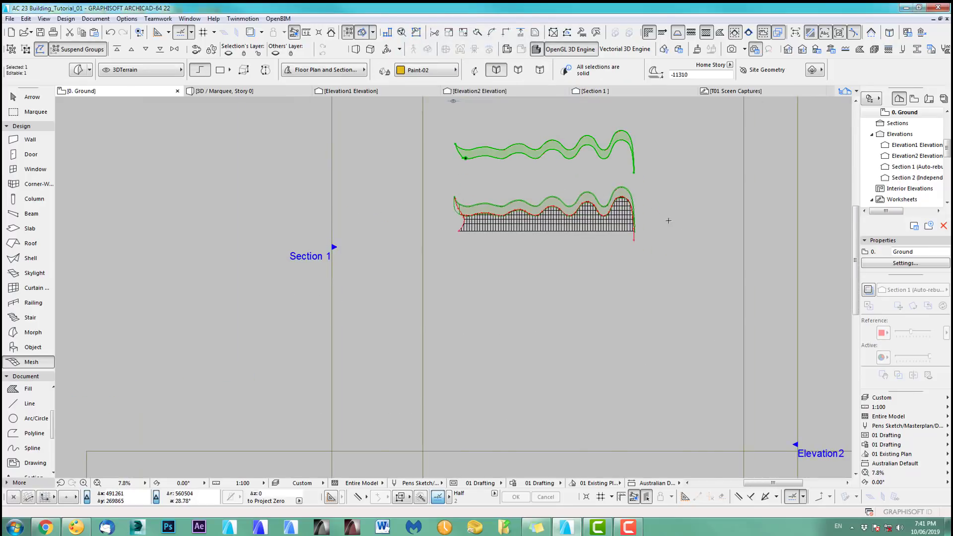
key(ctrl+d)
click(594, 148)
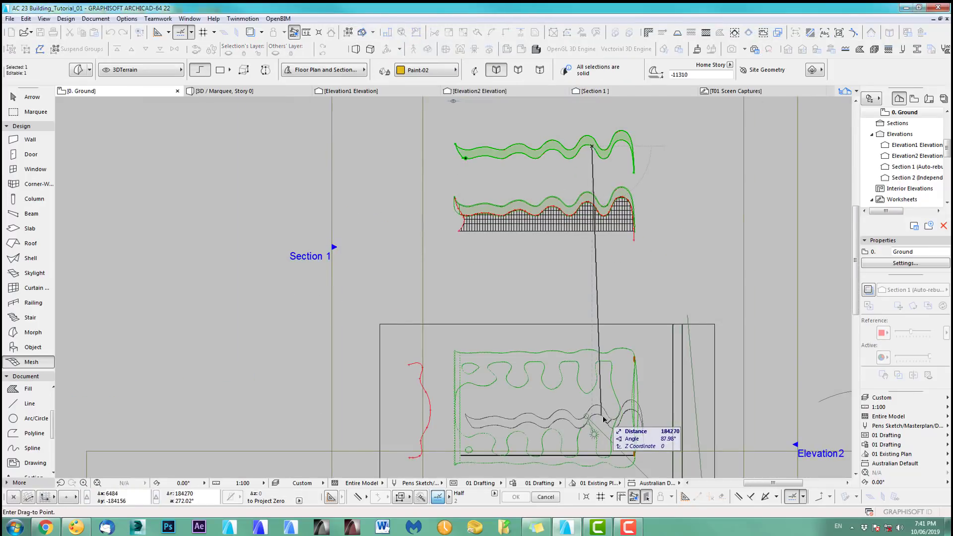
middle_drag(602, 420, 601, 243)
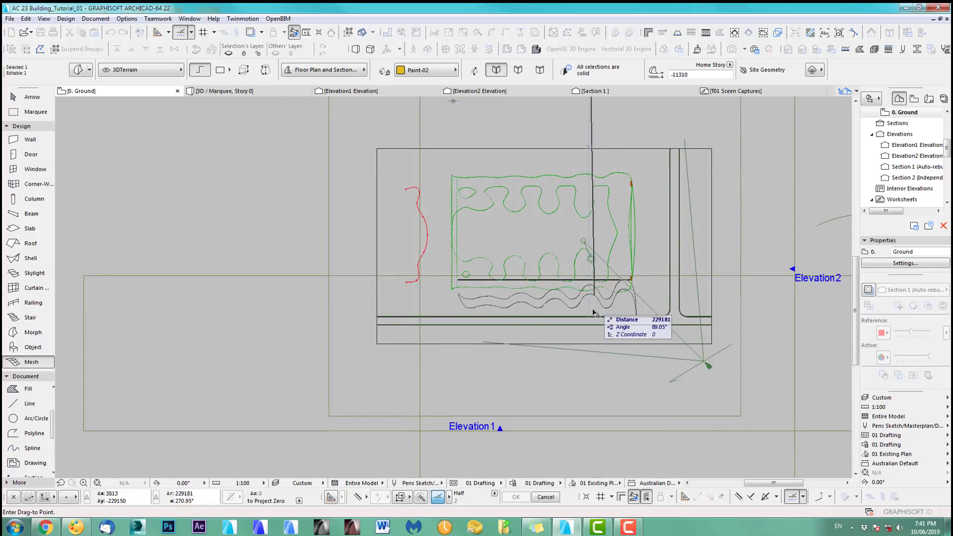
click(589, 307)
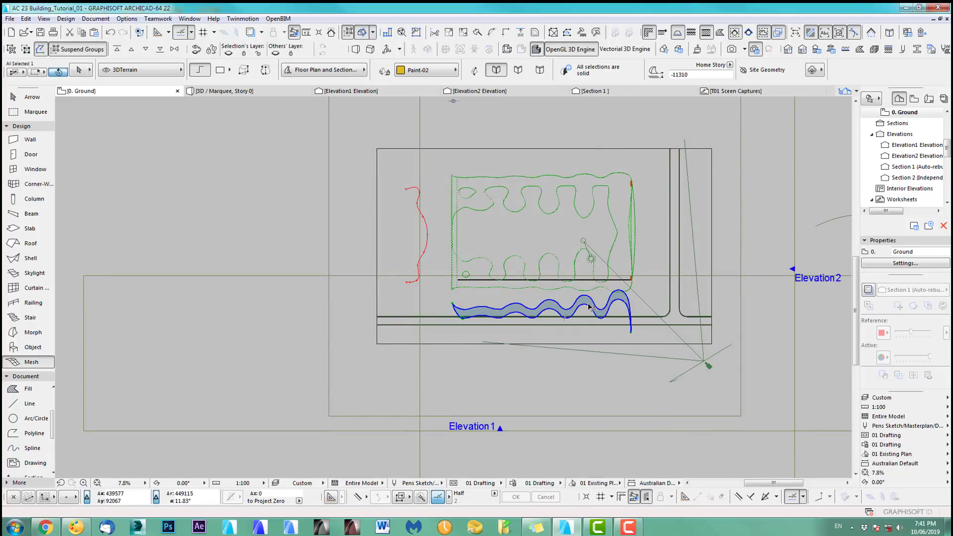
- In Section 1, select the morph below ground and rotate it upright about a point on its base so its flat side stands vertical
key(Escape)
scroll(547, 375, down, 1)
scroll(546, 375, down, 2)
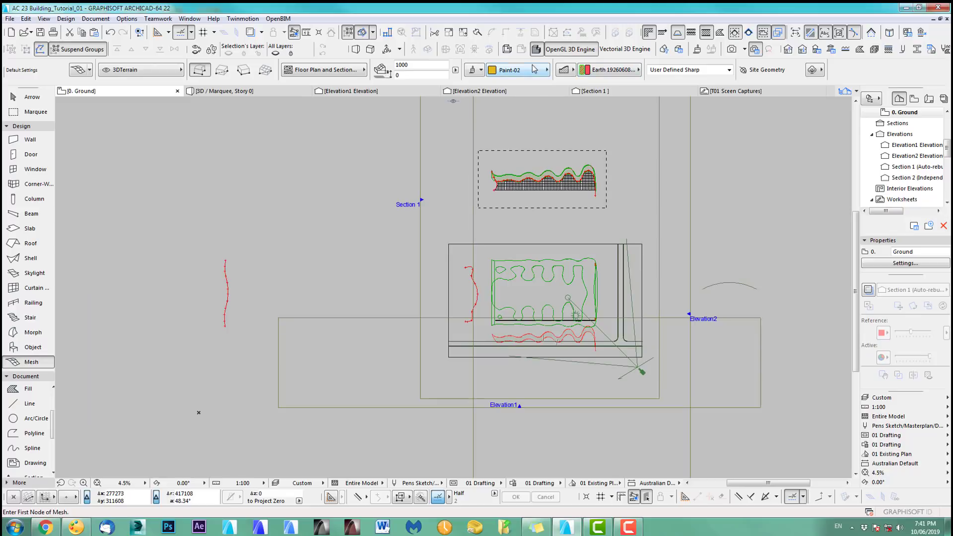
click(586, 92)
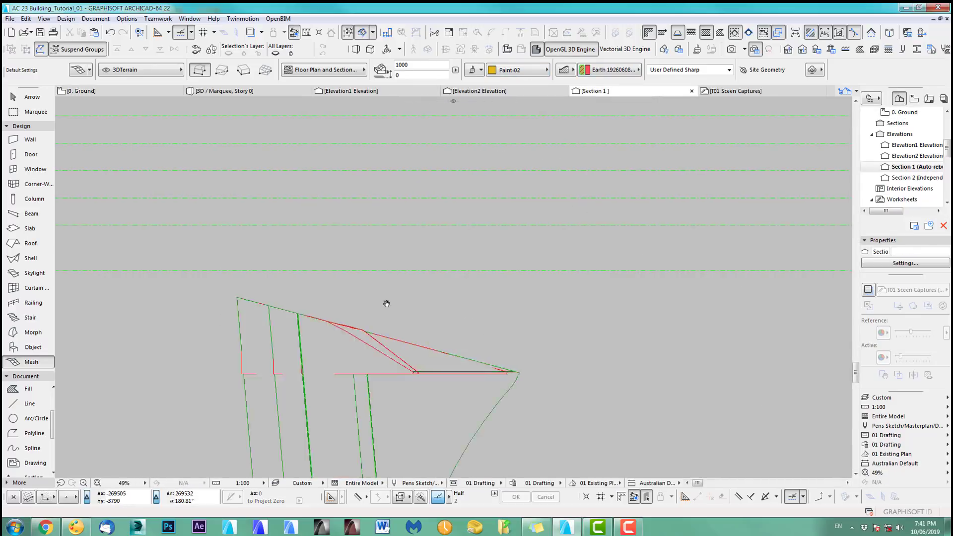
scroll(382, 302, down, 8)
middle_drag(626, 305, 322, 296)
scroll(322, 296, up, 7)
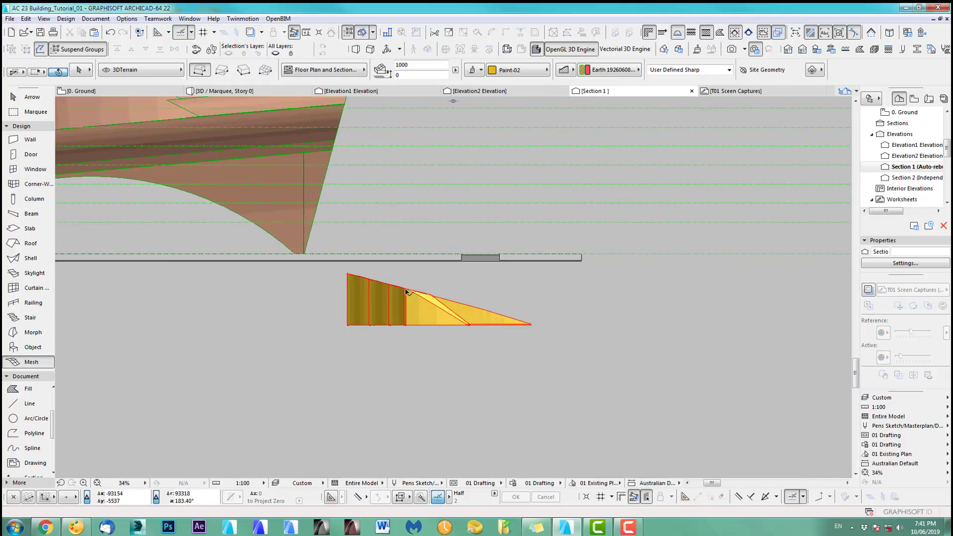
click(406, 292)
scroll(473, 380, up, 5)
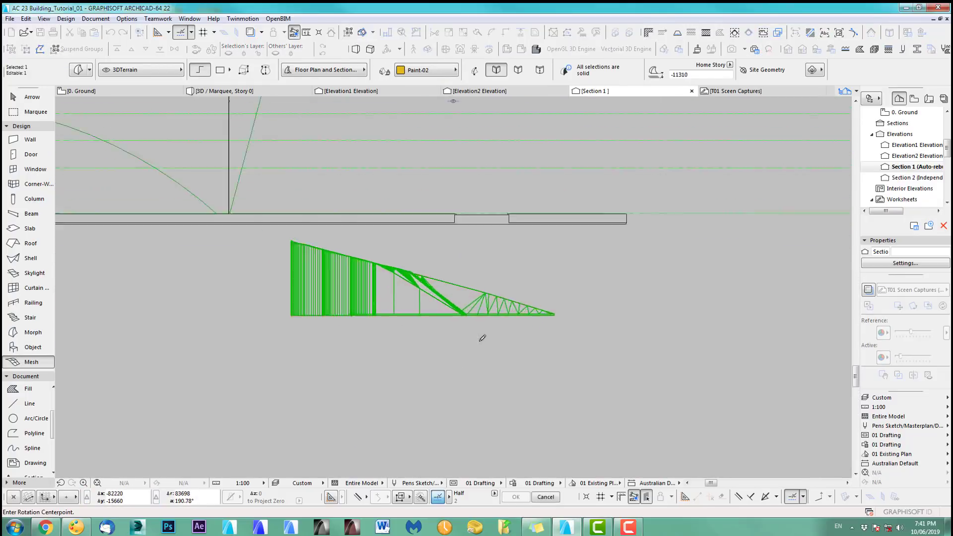
key(ctrl+e)
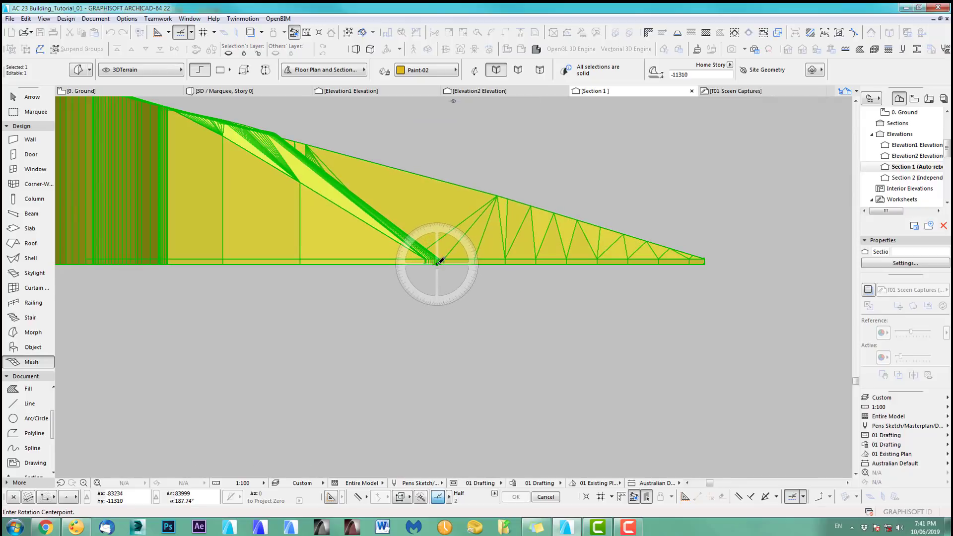
click(437, 263)
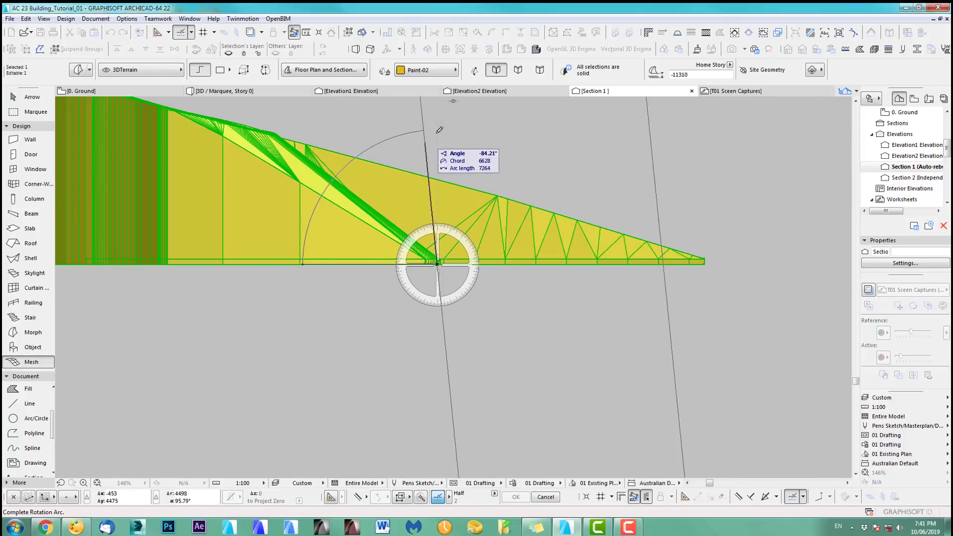
click(440, 128)
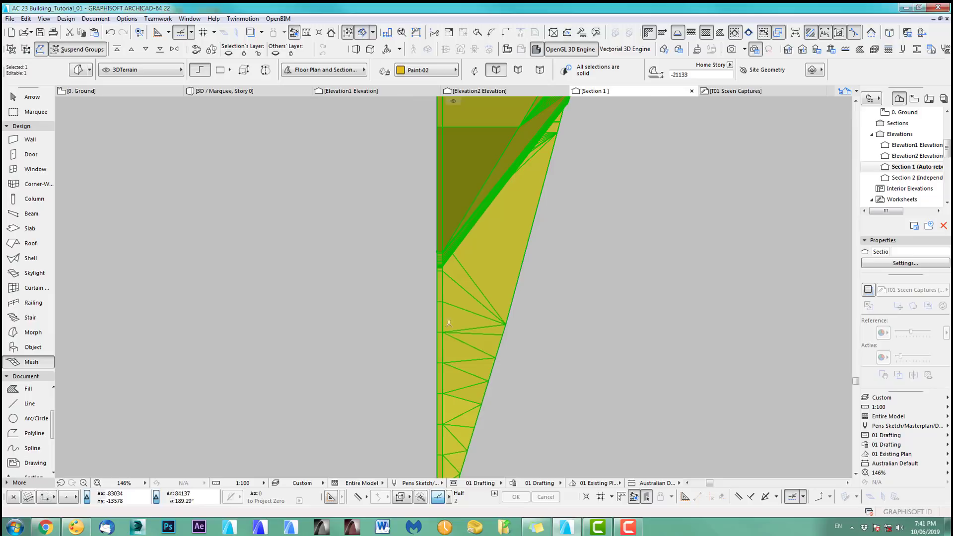
- In Elevation1, move the morph straight up so its tallest crest lines up with the crest of the wavy roof
click(402, 90)
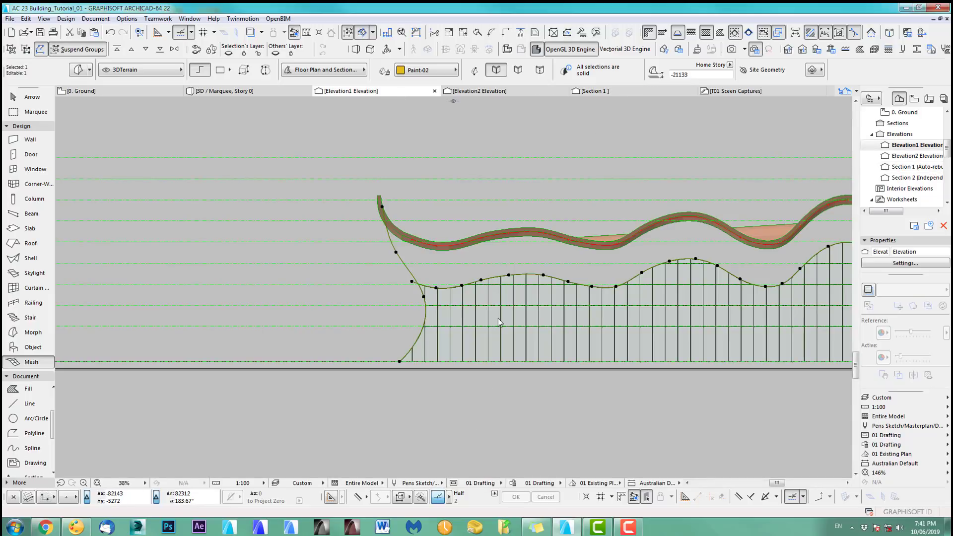
scroll(497, 284, down, 4)
middle_drag(489, 295, 219, 261)
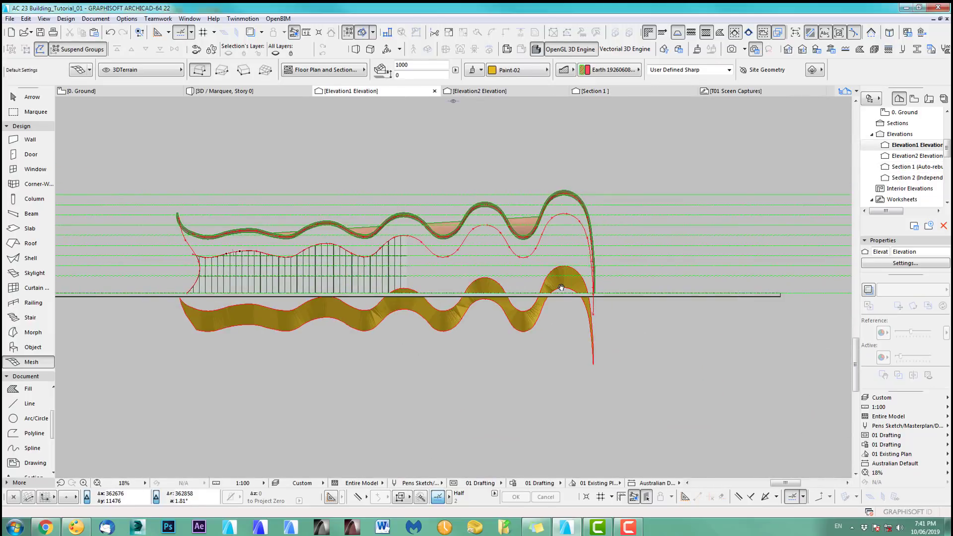
scroll(548, 280, up, 4)
click(43, 100)
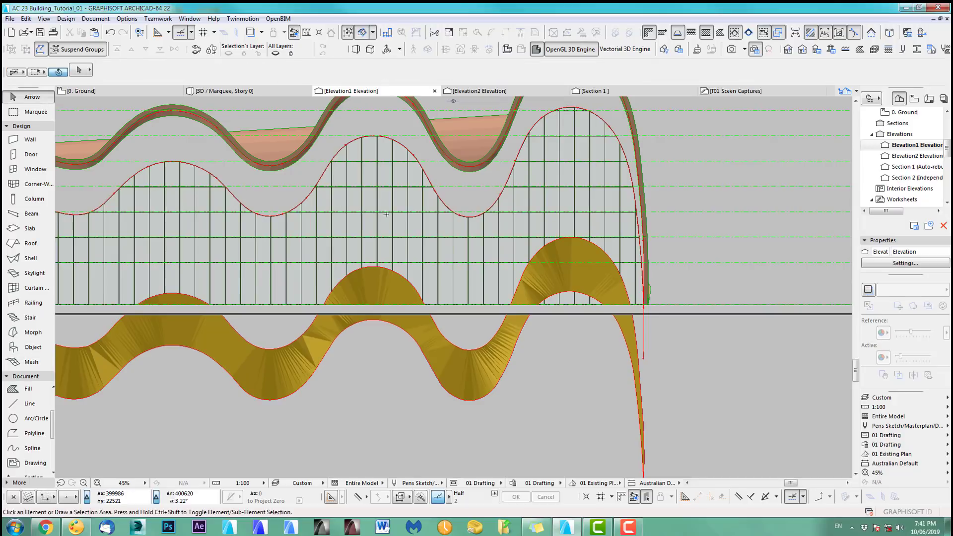
click(586, 283)
click(463, 399)
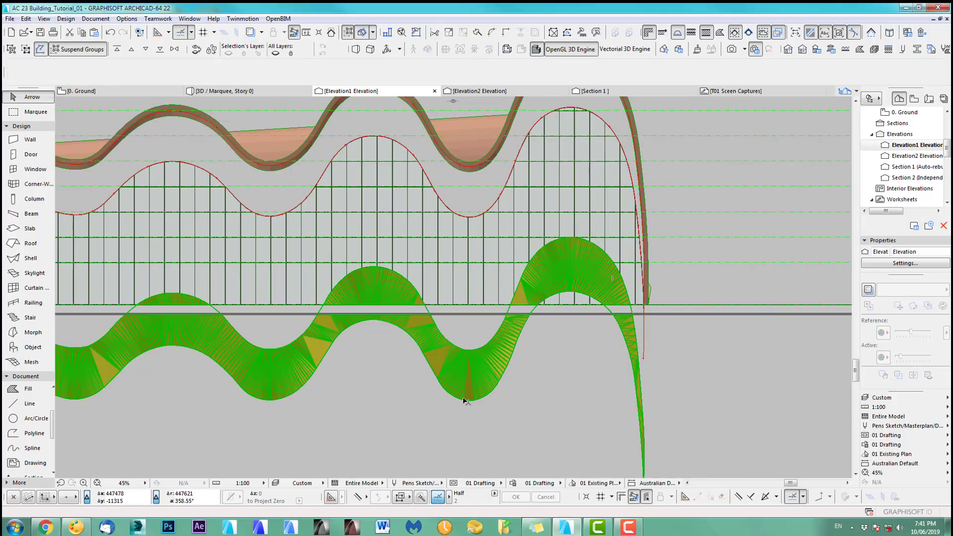
key(ctrl+d)
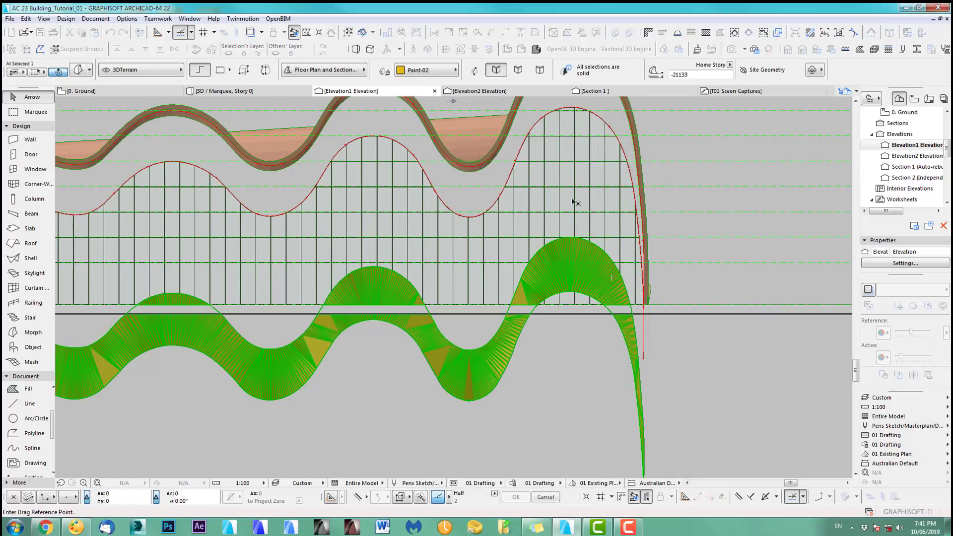
click(574, 245)
middle_drag(576, 108, 558, 240)
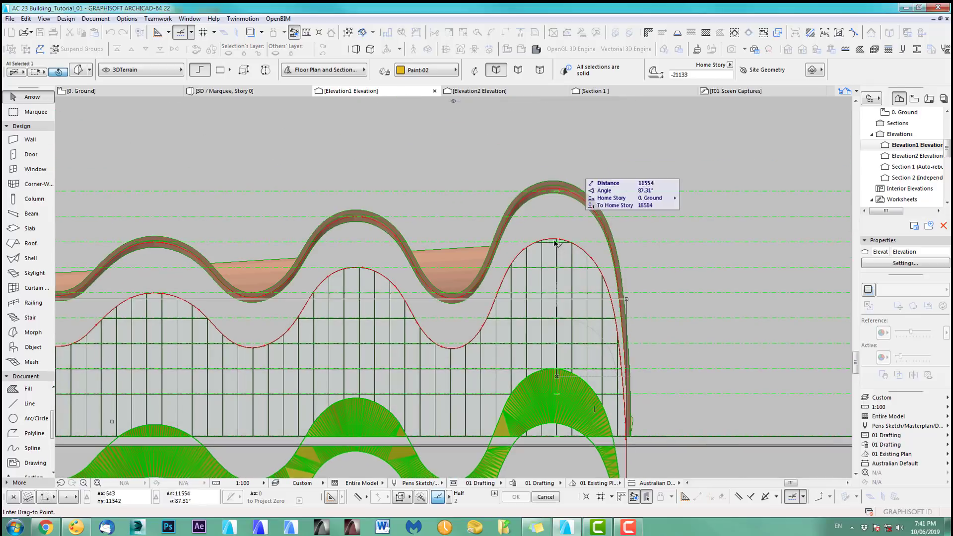
click(557, 190)
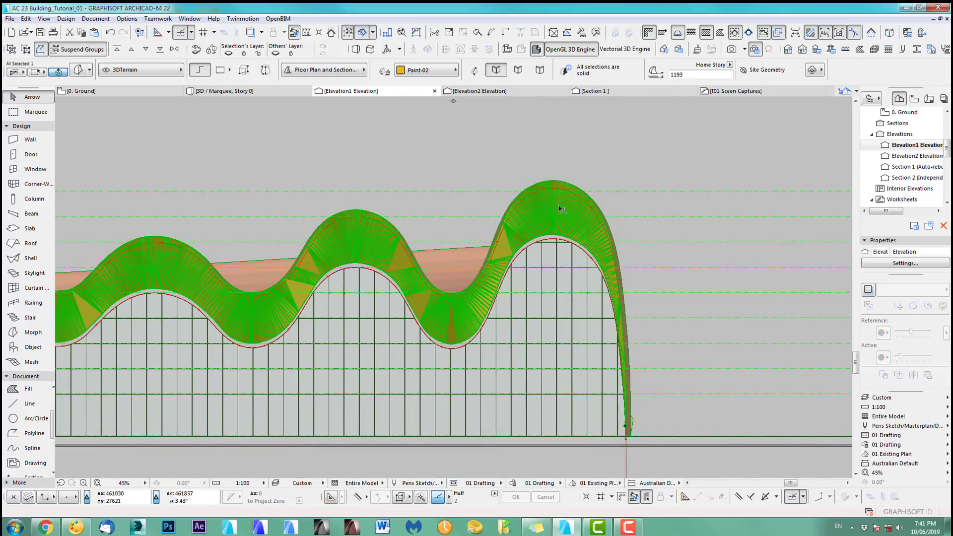
- Lower the morph vertically by 526 mm so the lowest point of its trough meets the curtain wall's top edge, then deselect it
scroll(463, 363, up, 10)
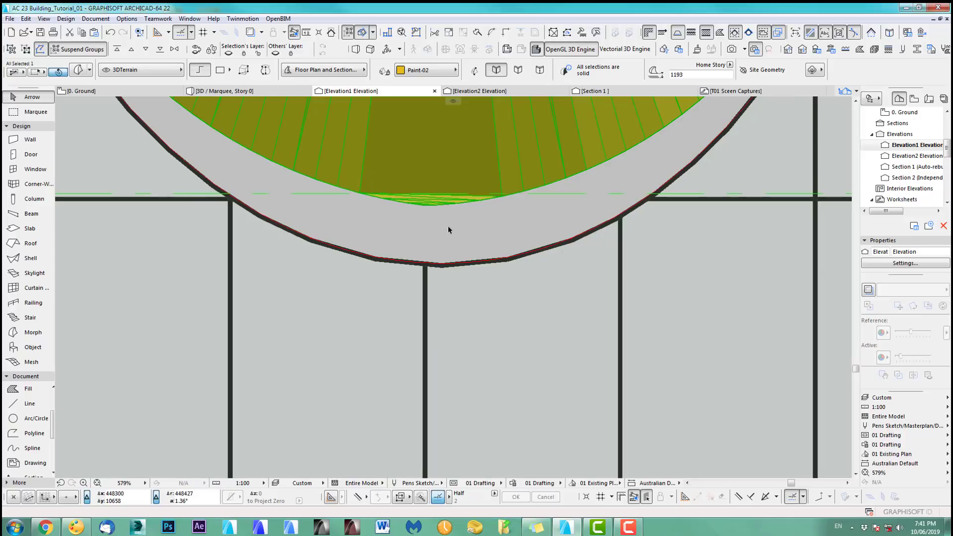
click(503, 199)
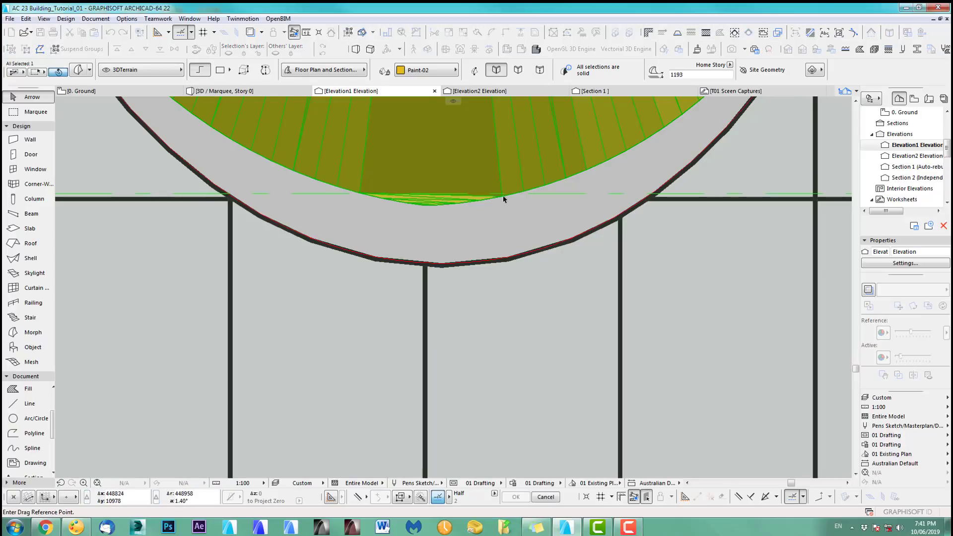
click(430, 206)
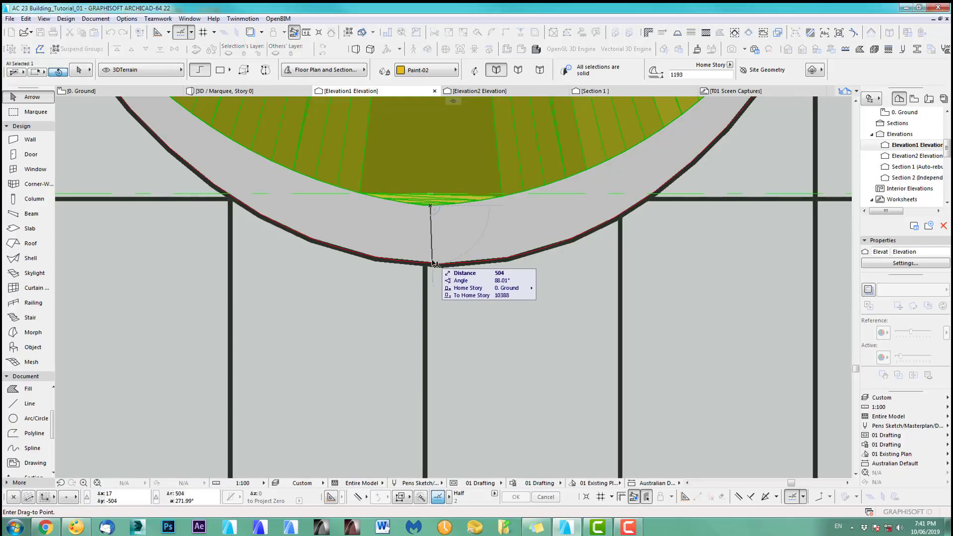
scroll(431, 274, up, 3)
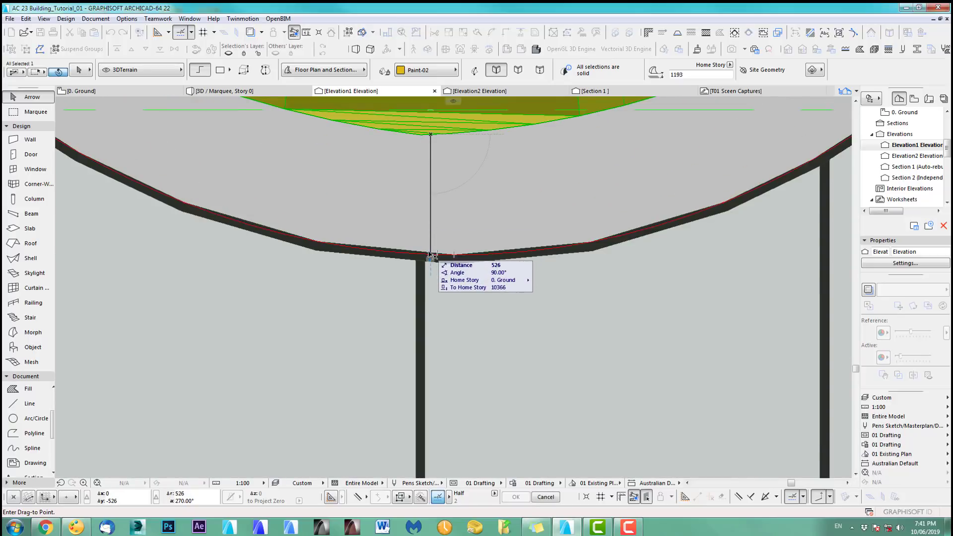
click(432, 256)
scroll(432, 256, down, 15)
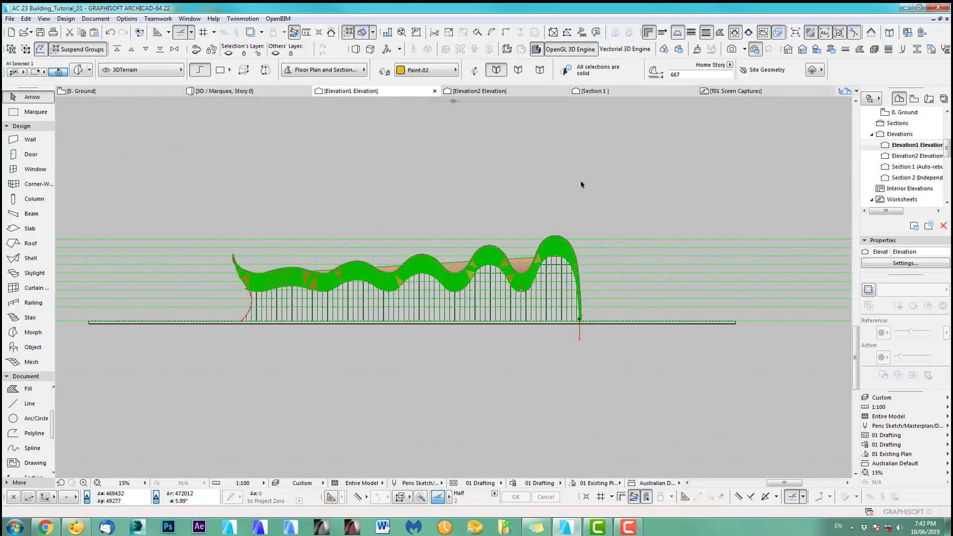
click(581, 182)
- In Section 1, move the morph horizontally to the building so its sloping face meets the slanted end edge of the roof
key(F2)
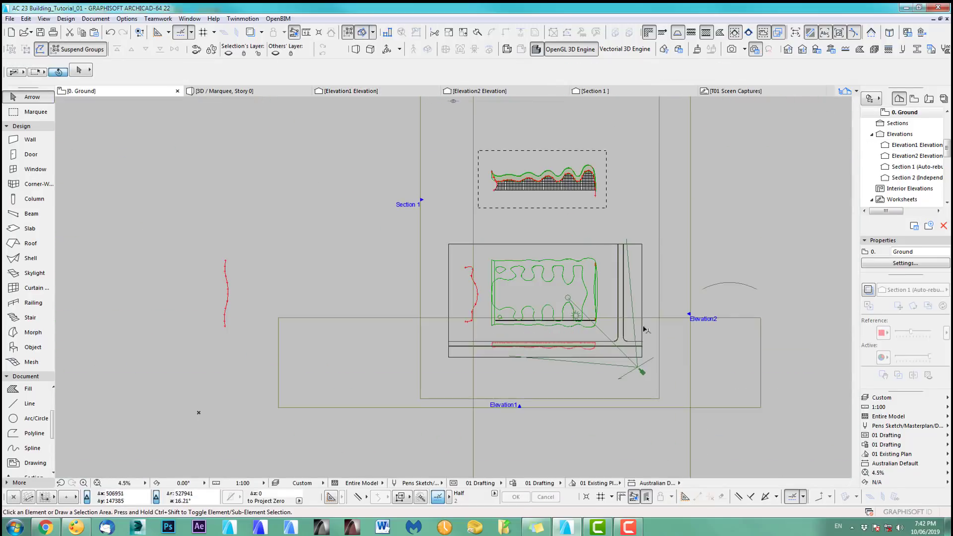
scroll(587, 342, up, 6)
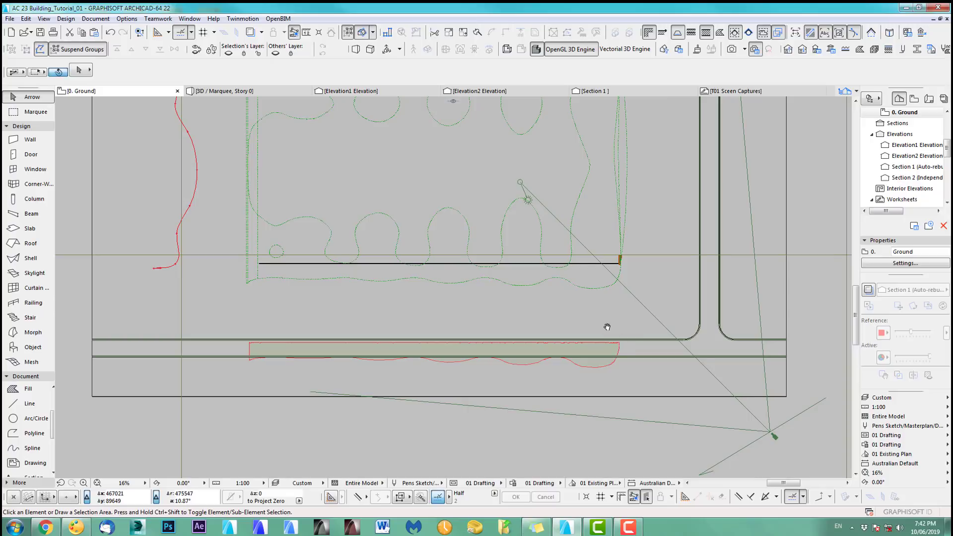
middle_drag(608, 326, 577, 326)
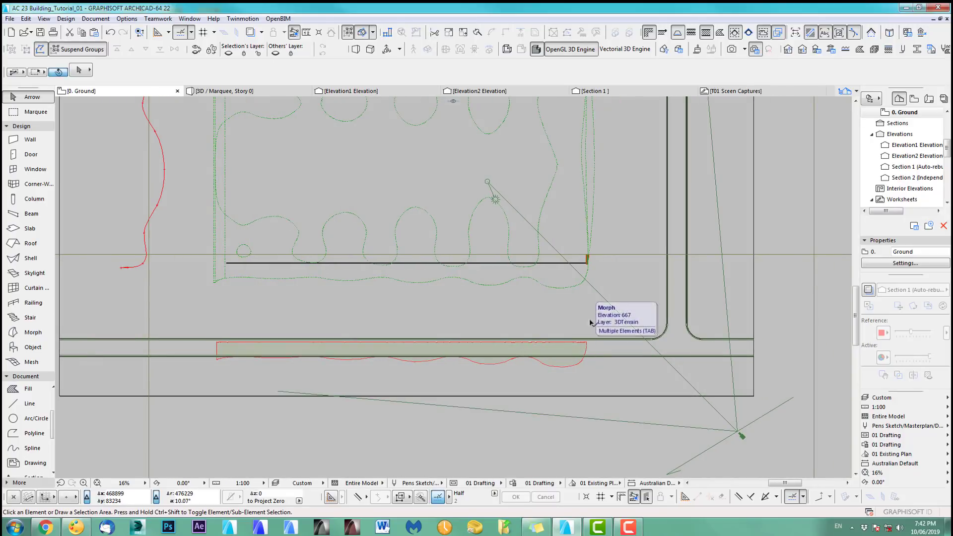
click(590, 92)
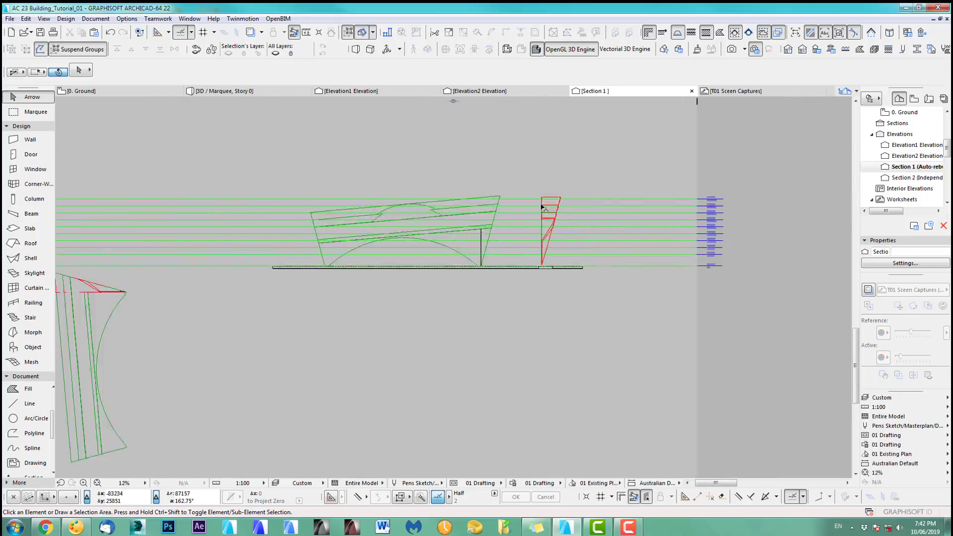
scroll(544, 206, up, 5)
click(595, 188)
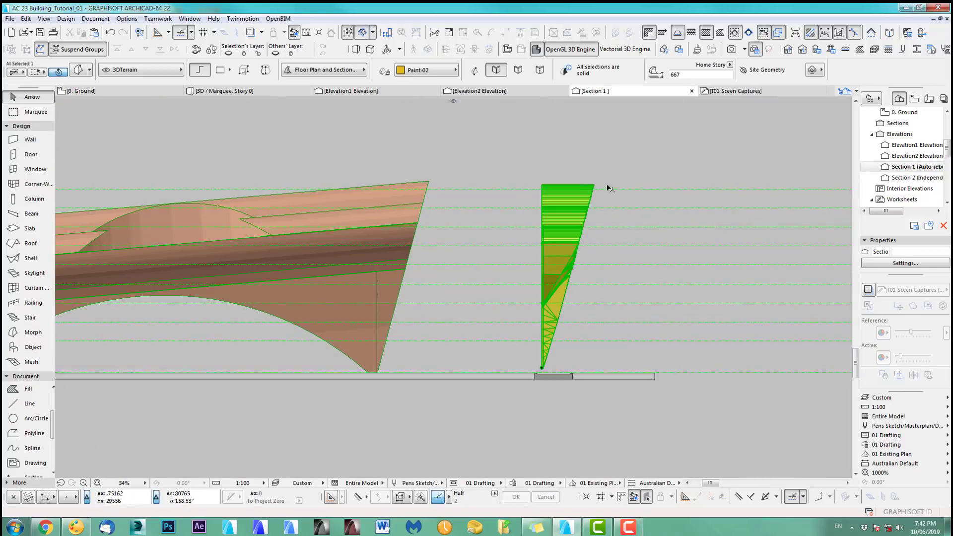
key(ctrl+d)
click(588, 186)
scroll(588, 186, up, 4)
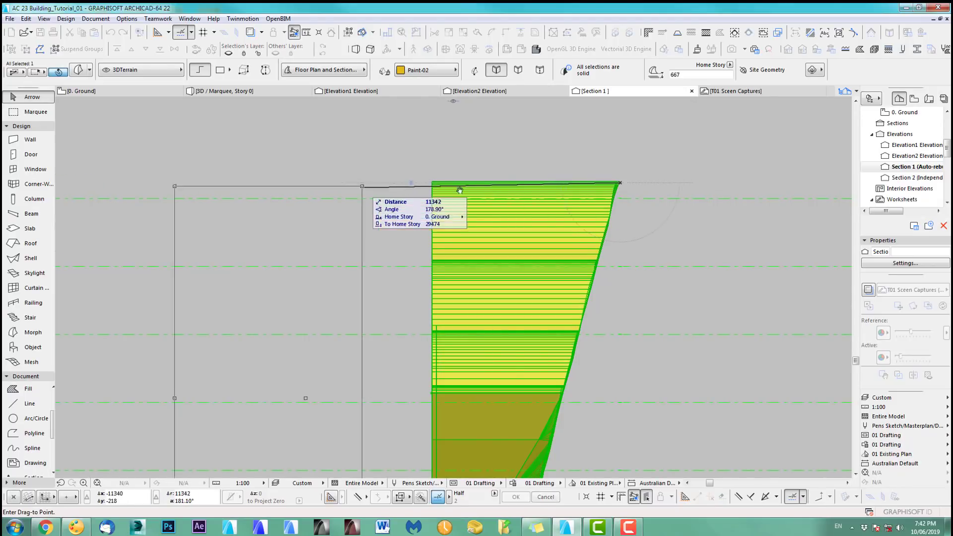
middle_drag(121, 175, 458, 182)
scroll(370, 182, up, 8)
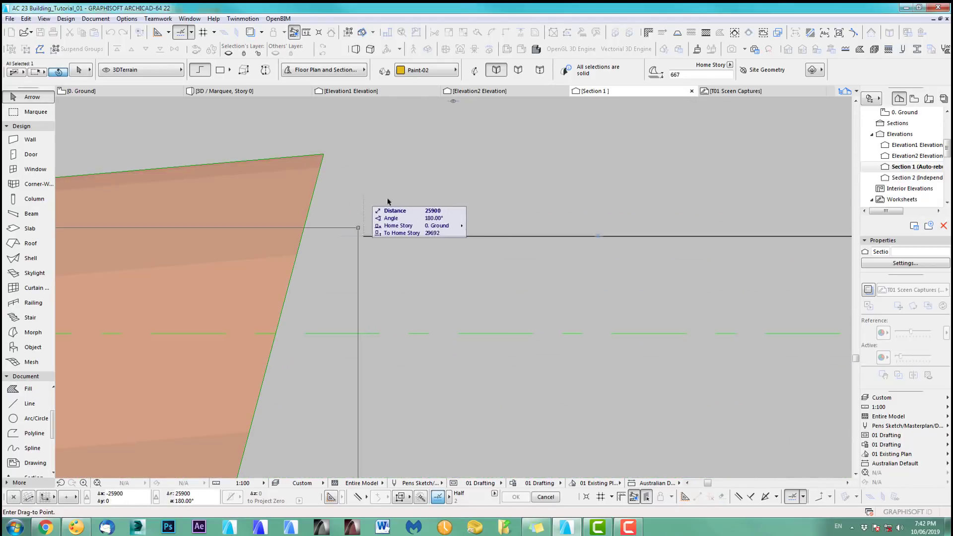
click(298, 237)
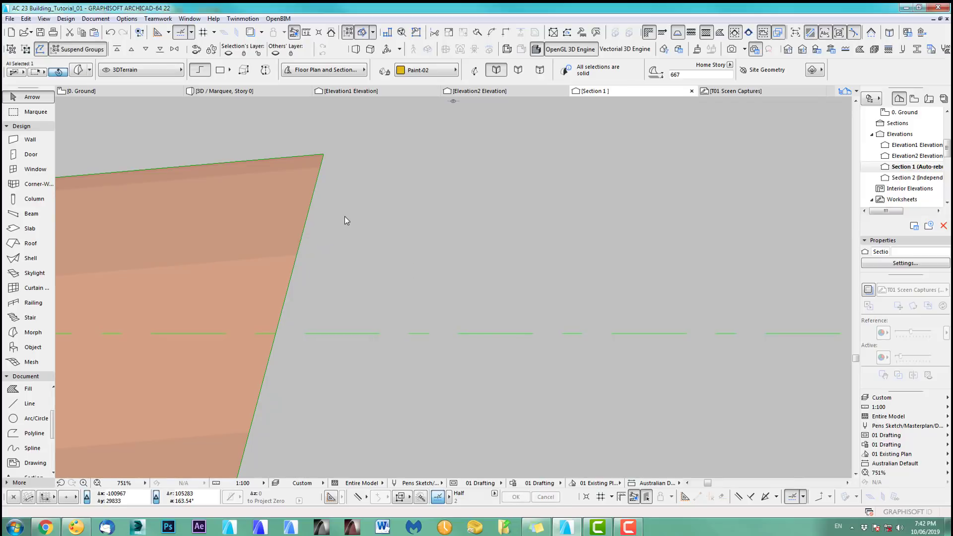
key(Escape)
scroll(448, 225, down, 10)
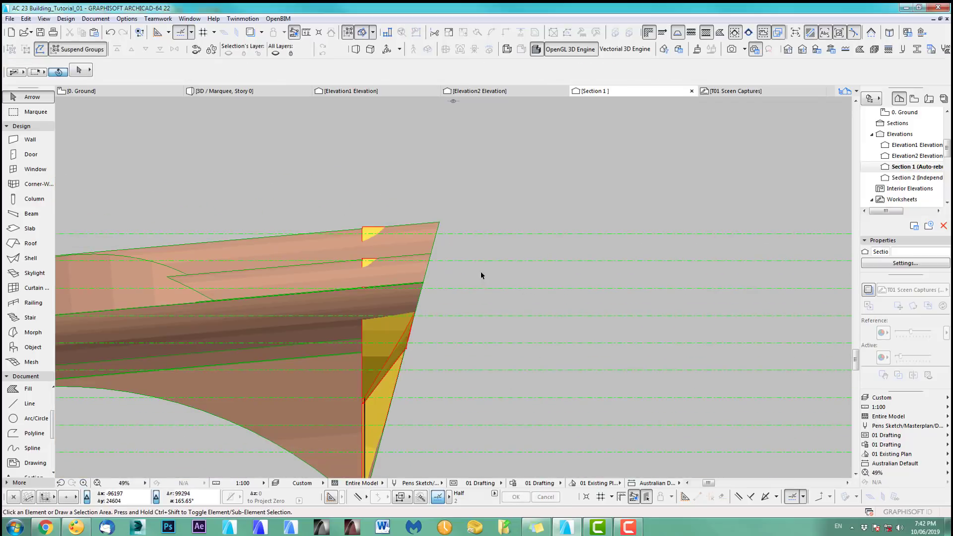
- Clear the marquee restriction on the ground floor plan and show the entire model in 3D from Camera 1
scroll(427, 261, down, 2)
key(F2)
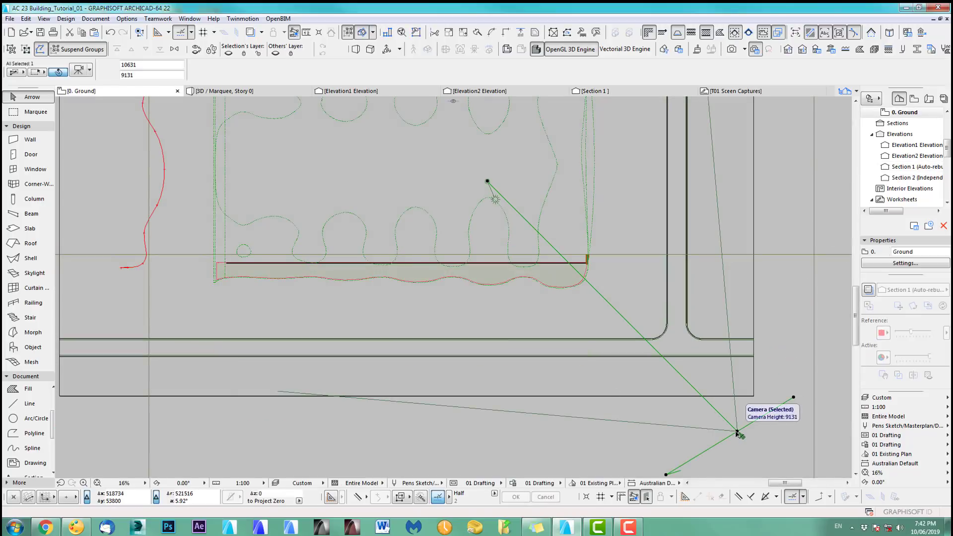
key(F3)
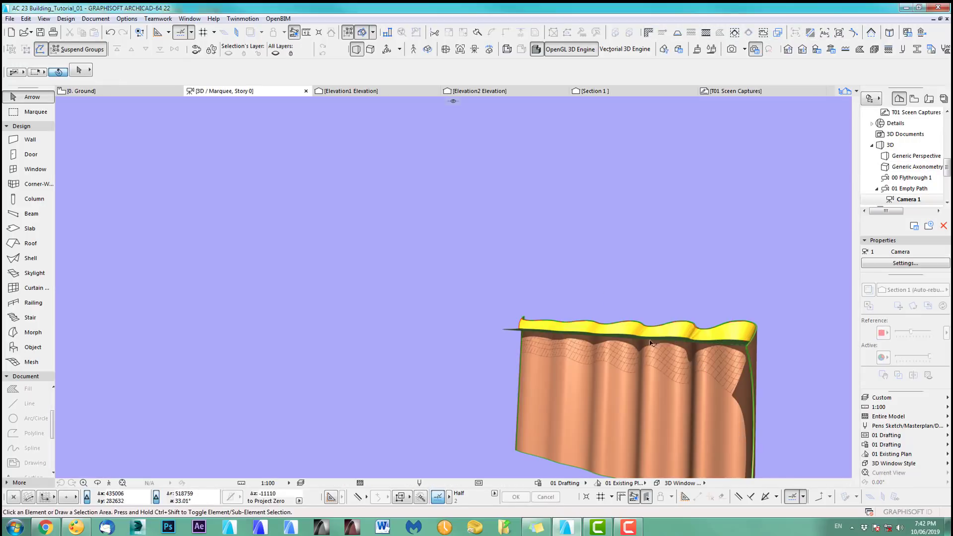
key(F2)
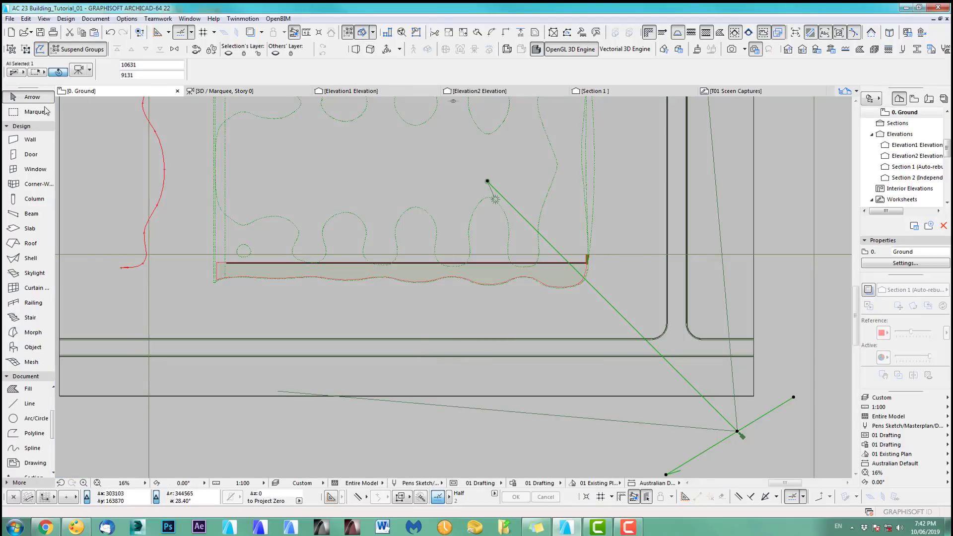
click(35, 111)
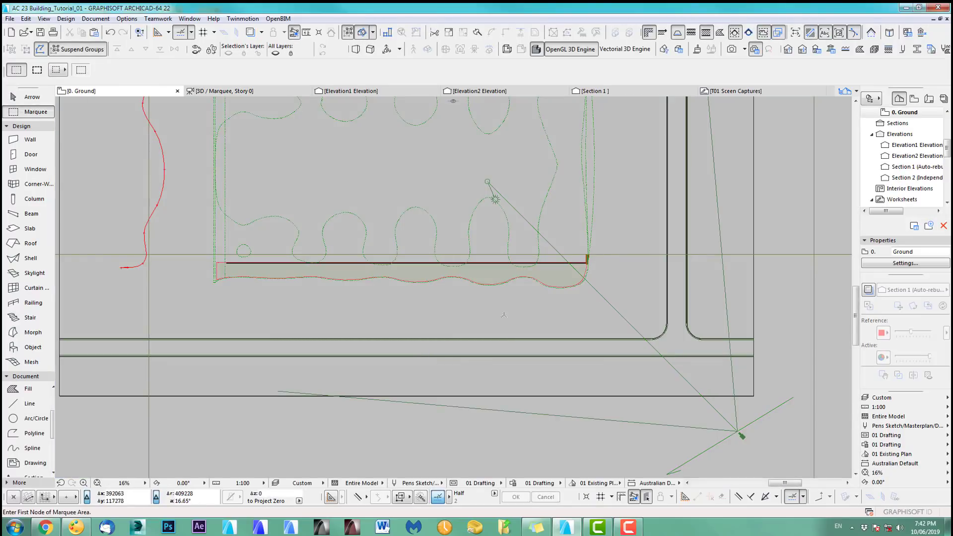
shift+click(742, 436)
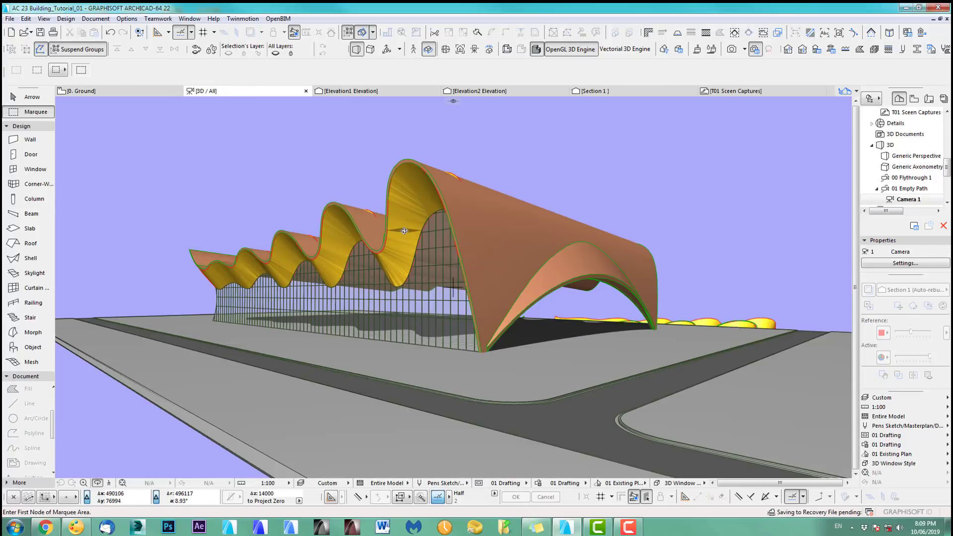
- Open Solid Element Operations, set the yellow wavy morph beneath the roof as the target element, and deselect it
mouse_move(396, 247)
mouse_down()
mouse_move(543, 263)
mouse_move(661, 290)
mouse_move(455, 265)
mouse_move(624, 254)
mouse_move(506, 229)
mouse_move(588, 183)
mouse_up()
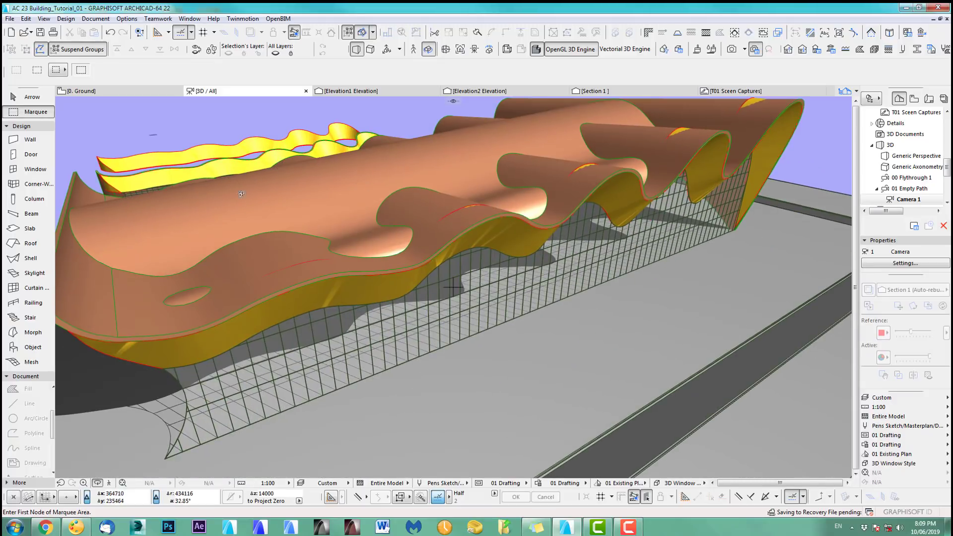
mouse_move(241, 194)
mouse_down()
mouse_move(288, 226)
mouse_move(272, 205)
mouse_up()
click(66, 19)
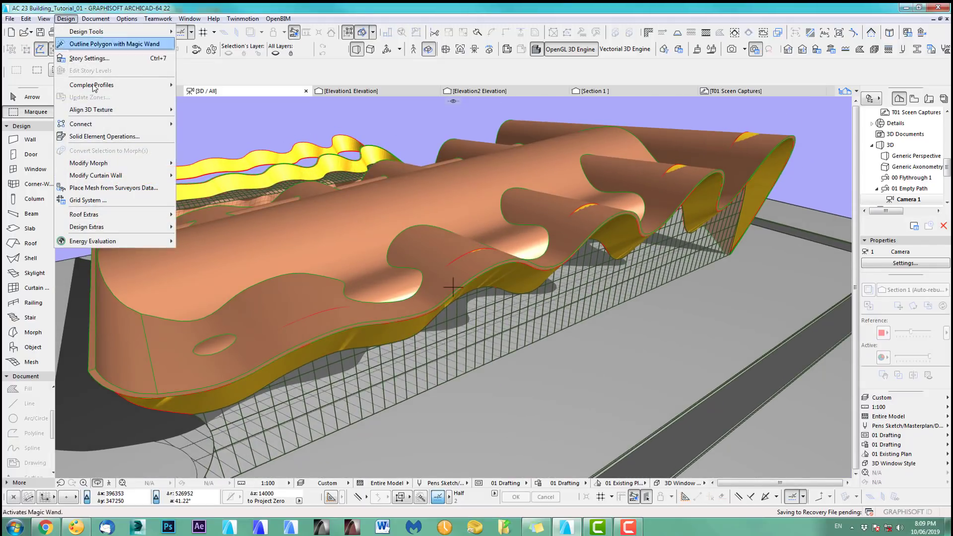
click(105, 136)
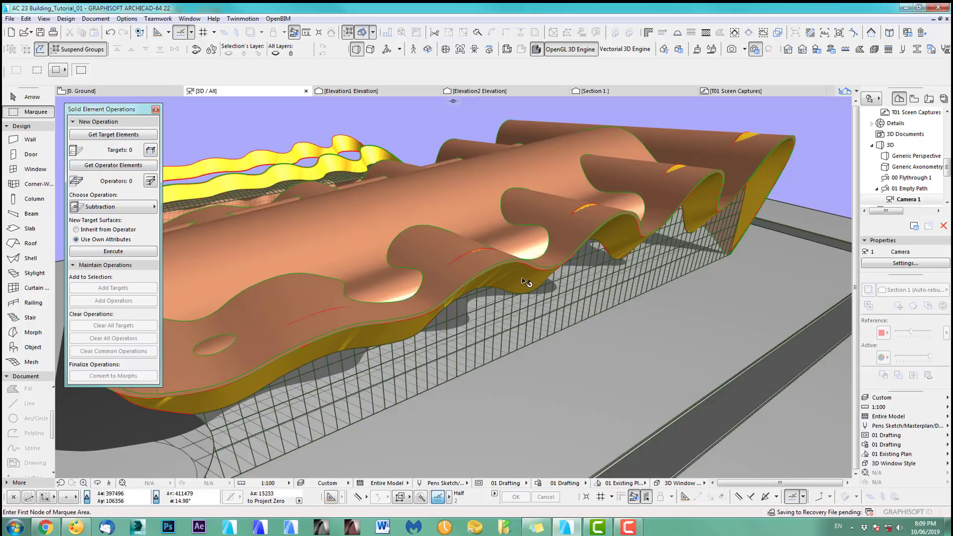
click(528, 234)
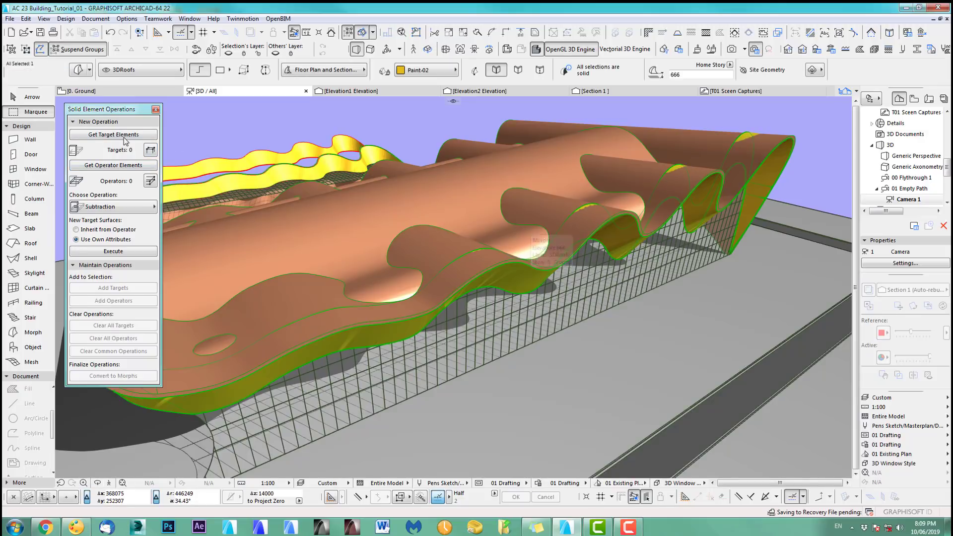
key(Escape)
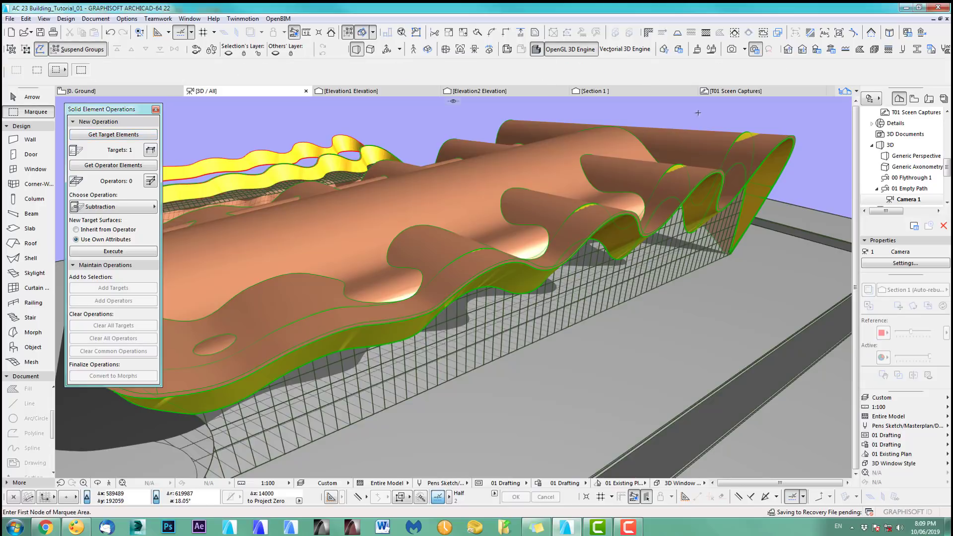
- Subtract the wavy roof shell from the target morph using Subtraction with upwards extrusion, with the roof as operator
click(651, 179)
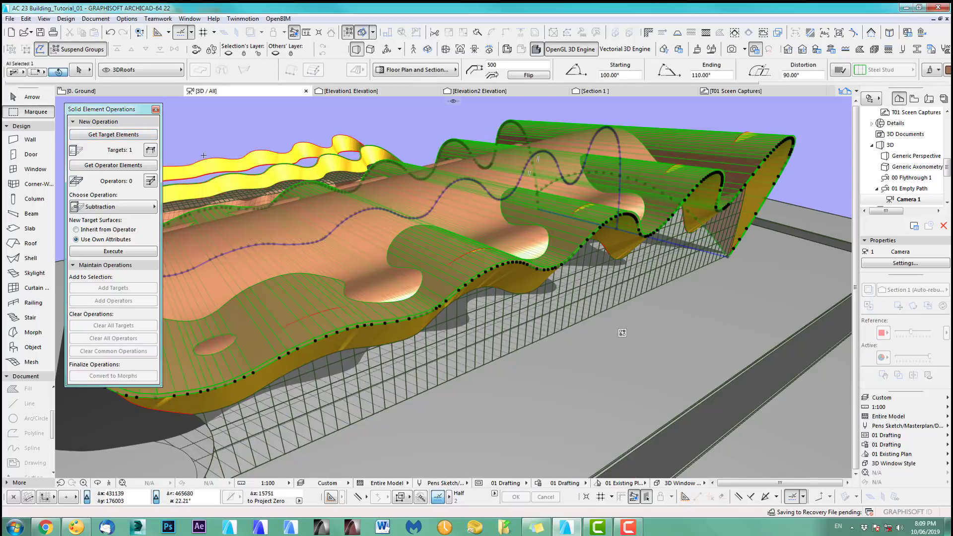
click(120, 166)
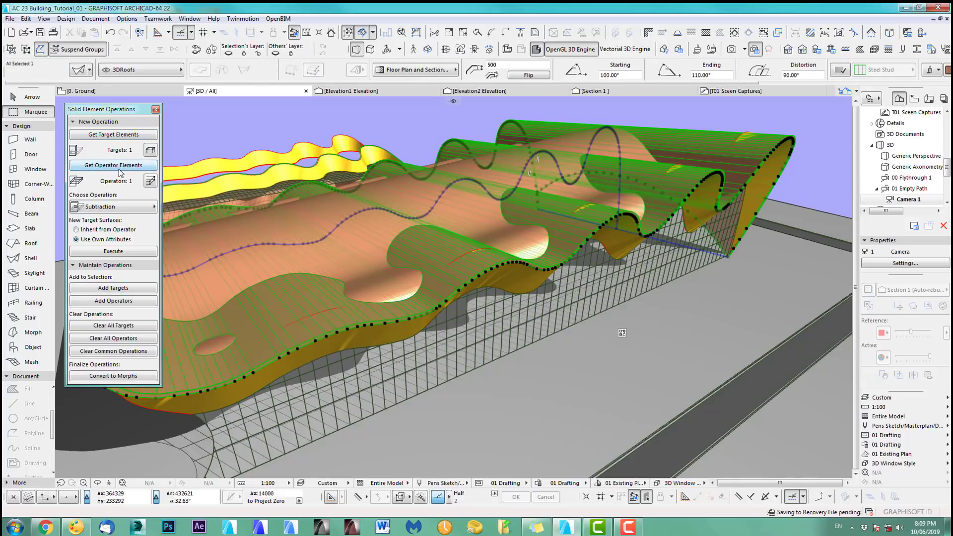
click(120, 210)
click(216, 219)
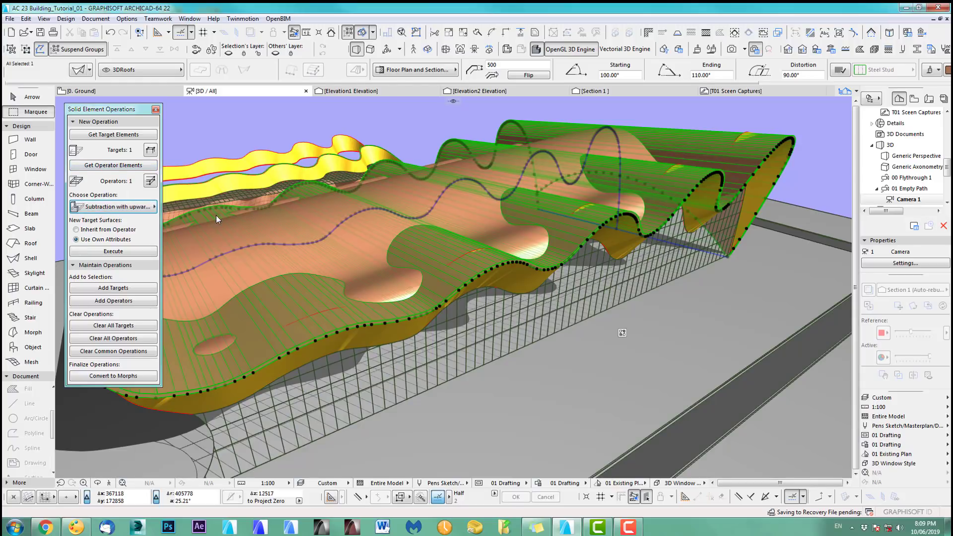
click(118, 253)
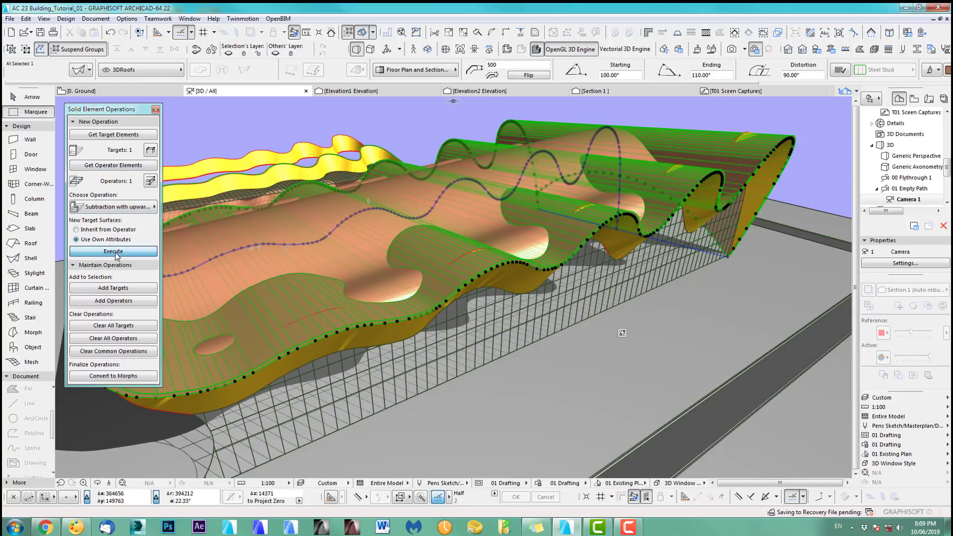
key(Escape)
scroll(549, 234, down, 1)
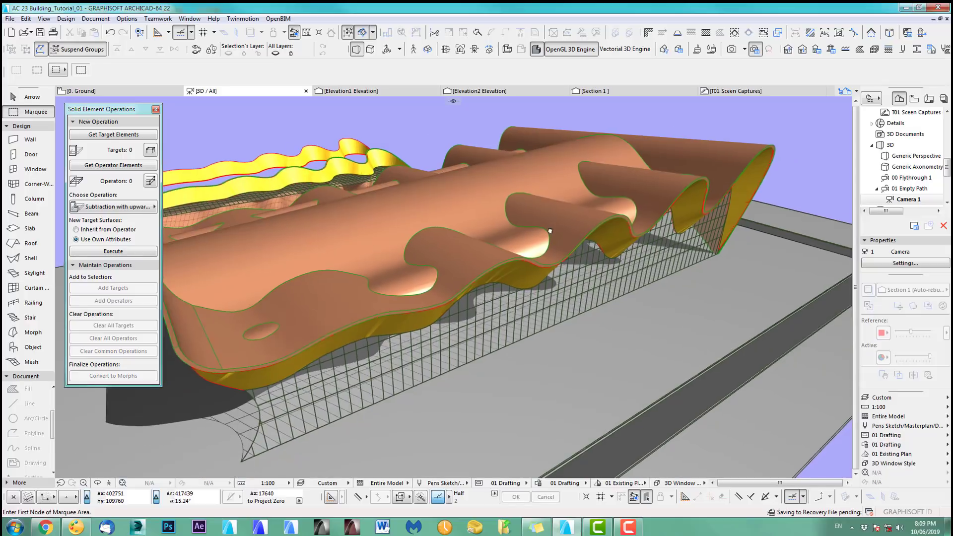
middle_drag(550, 234, 491, 256)
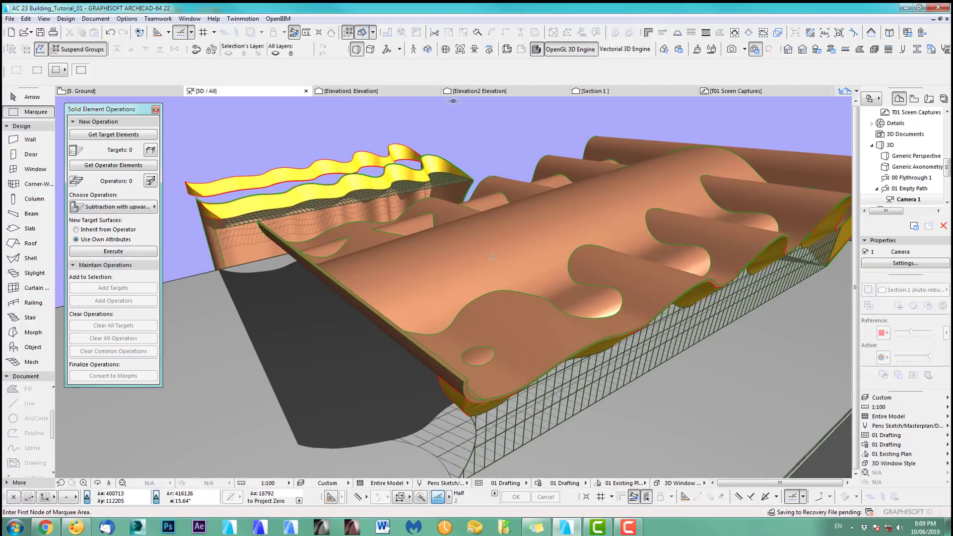
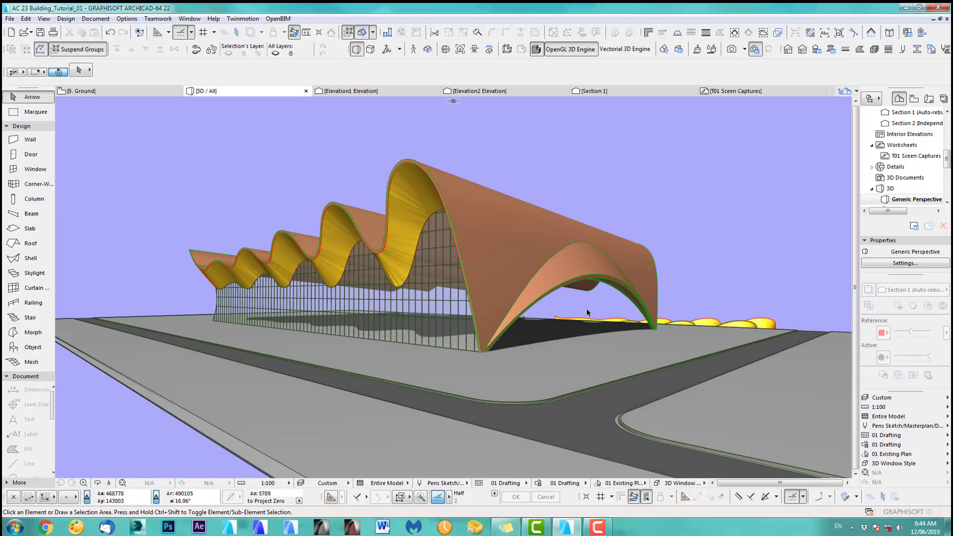
- On the ground floor plan, select the curved spline that bounds the free end of the laid-out curtain wall profile
key(F2)
scroll(432, 269, up, 4)
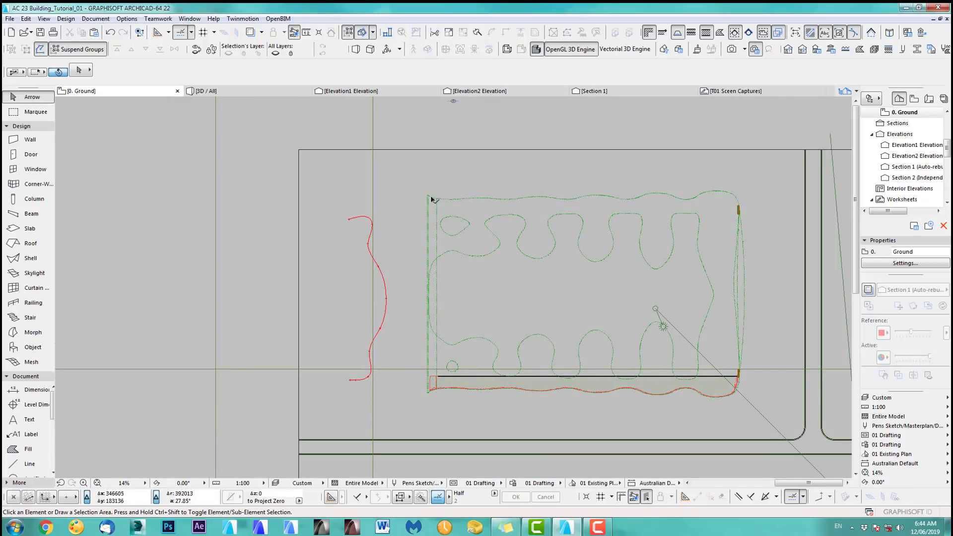
middle_drag(439, 395, 436, 368)
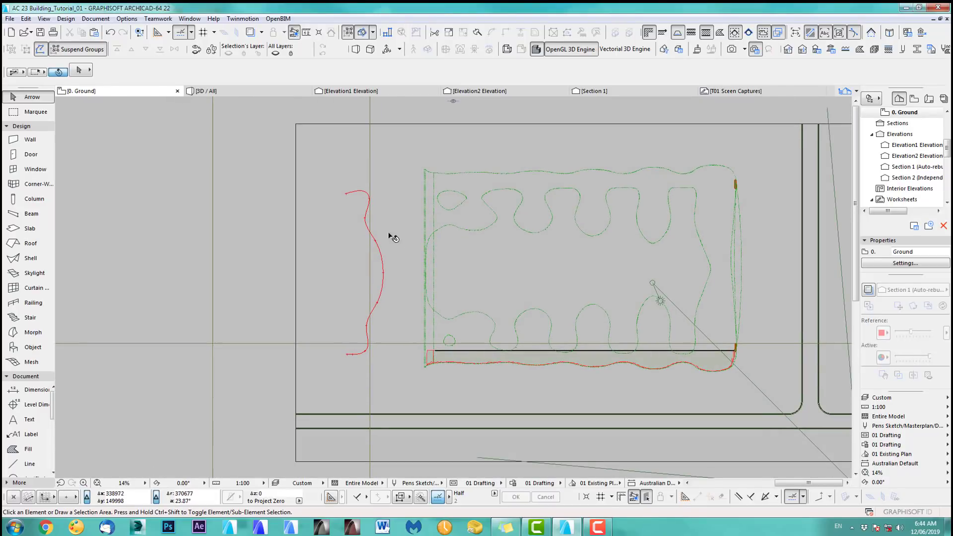
scroll(389, 234, down, 2)
middle_drag(414, 104, 414, 208)
scroll(413, 208, up, 11)
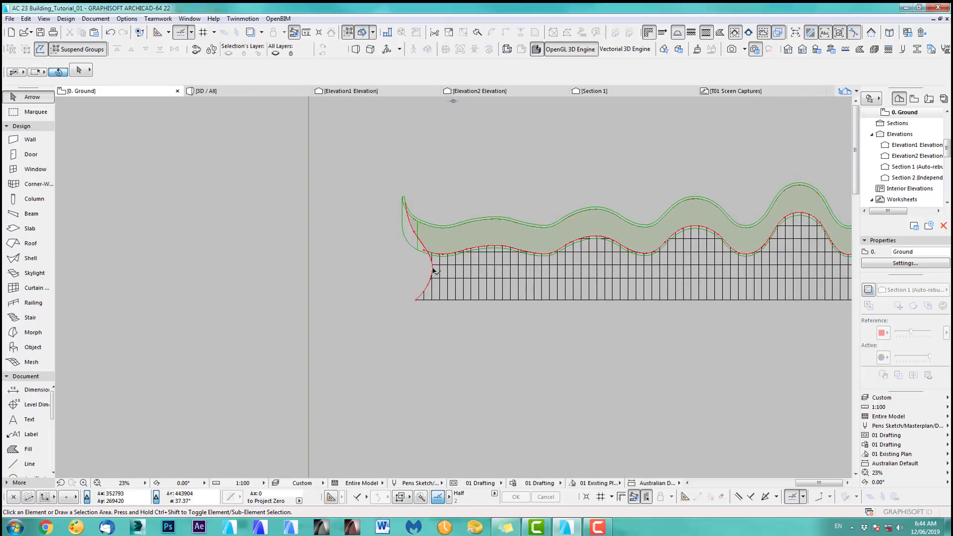
scroll(446, 305, up, 3)
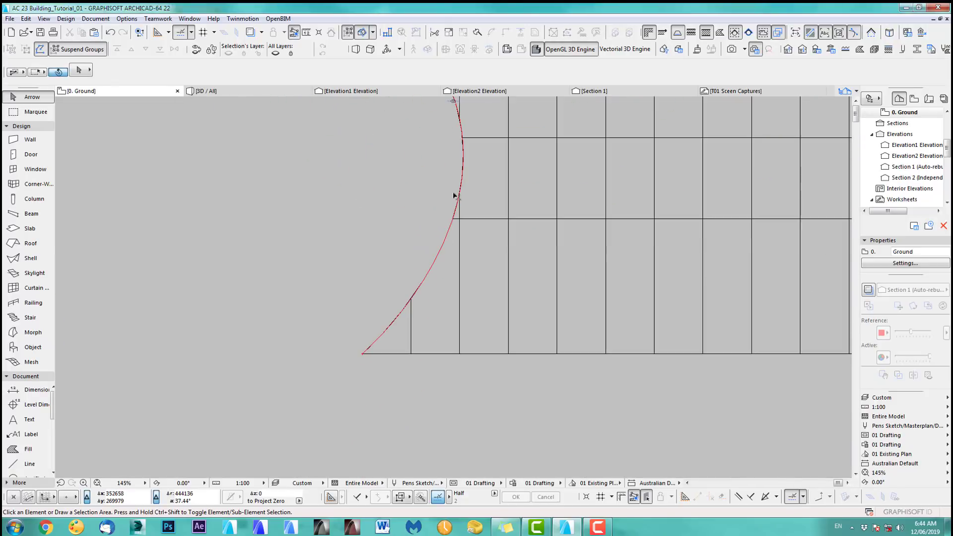
mouse_move(54, 416)
mouse_down()
mouse_move(53, 428)
mouse_move(64, 431)
mouse_up()
scroll(309, 365, down, 3)
middle_drag(309, 365, 351, 407)
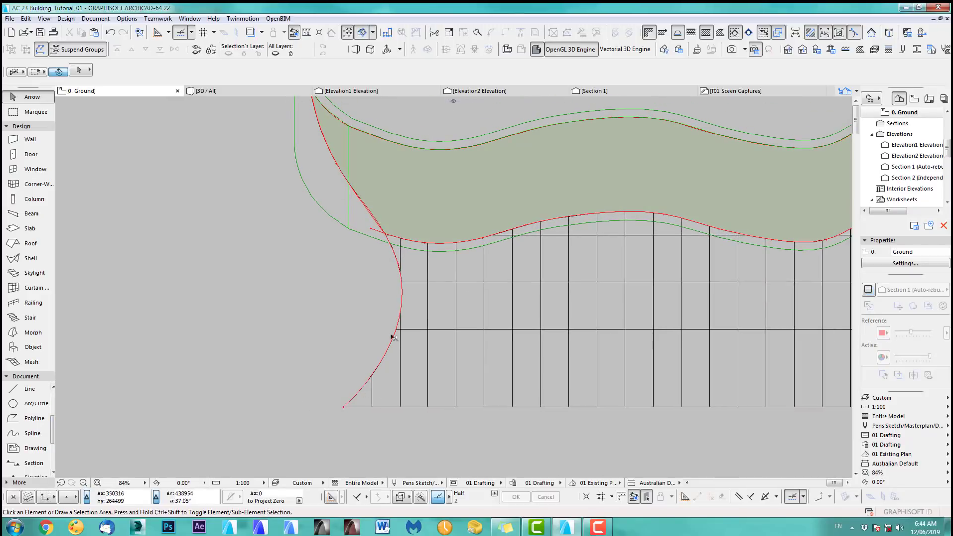
middle_drag(281, 386, 327, 322)
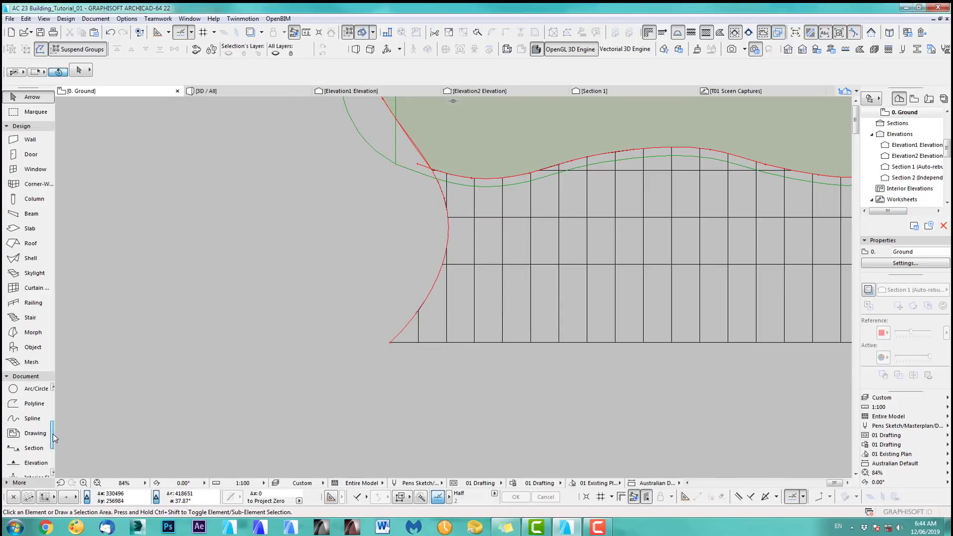
scroll(53, 434, up, 2)
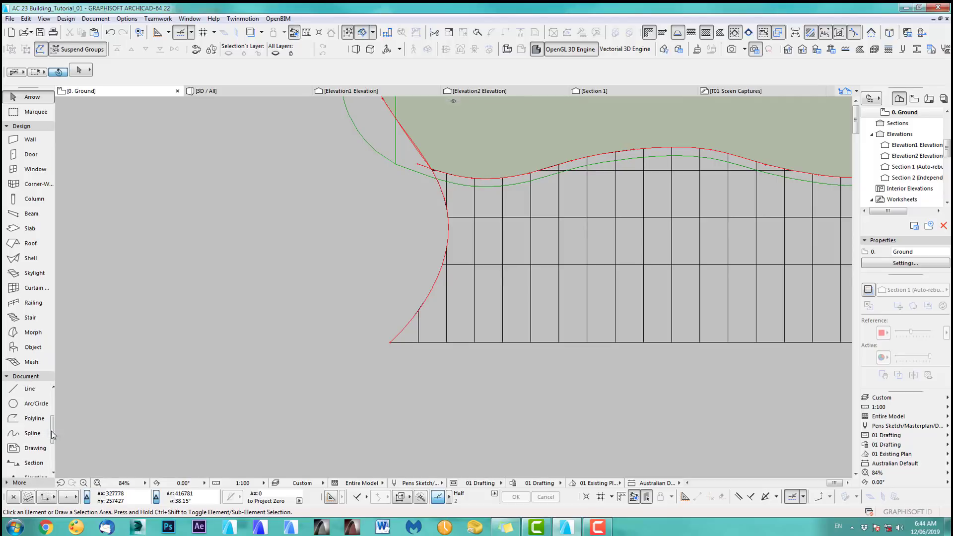
click(50, 433)
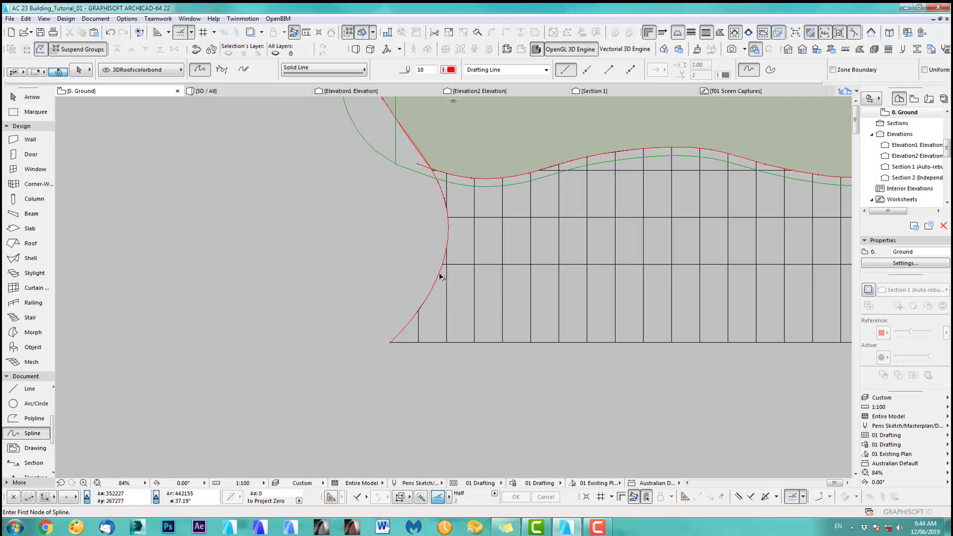
shift+click(434, 288)
scroll(433, 318, down, 1)
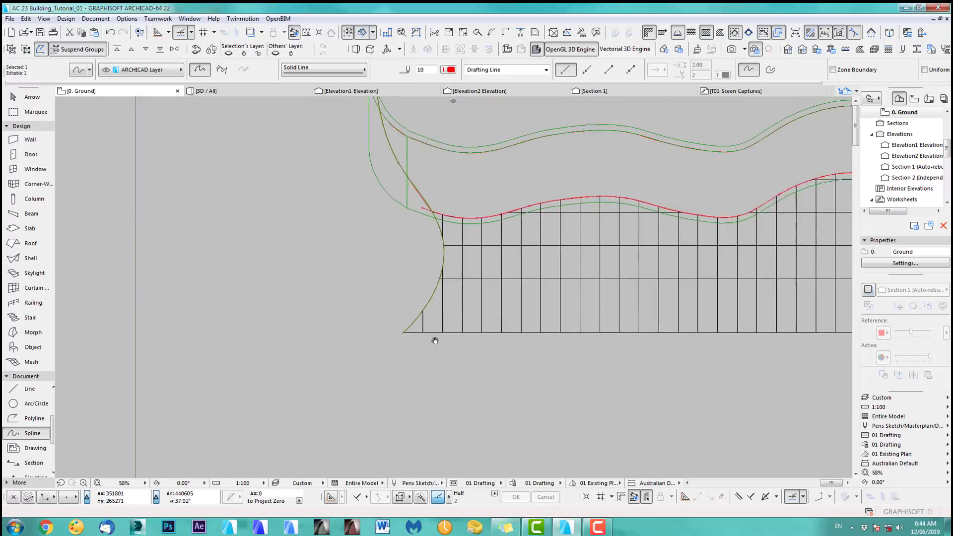
scroll(437, 325, up, 5)
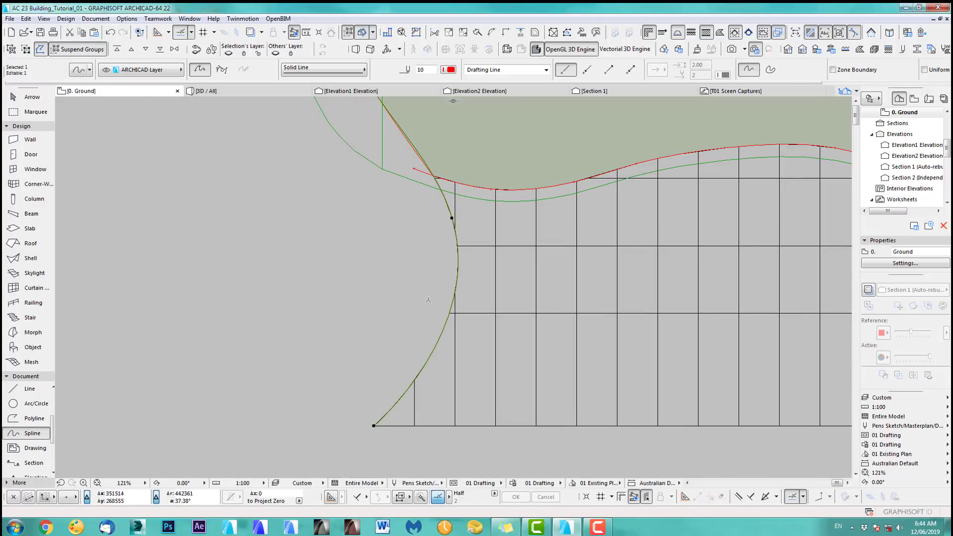
- Drag a copy of the end spline 500 mm horizontally away from the curtain wall, with an X offset of -500
key(ctrl+d)
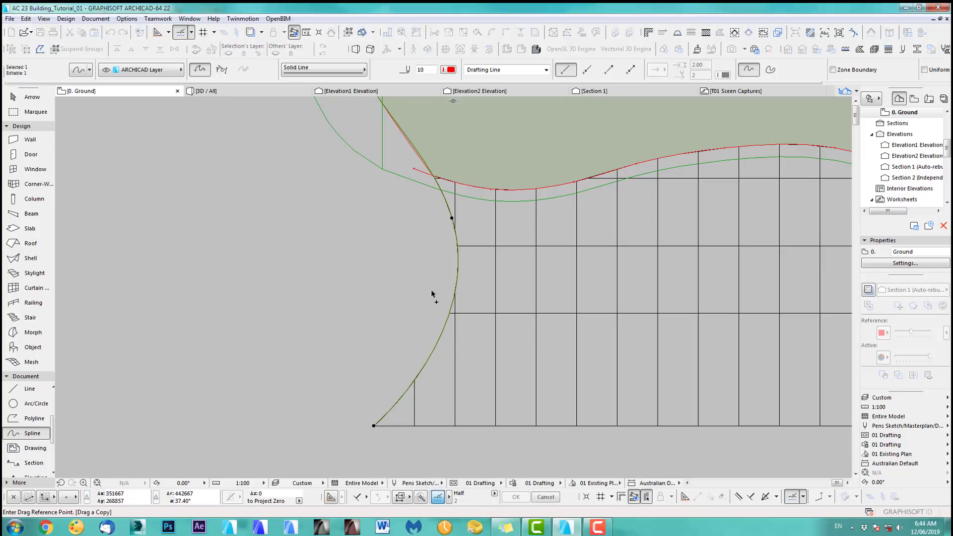
click(433, 294)
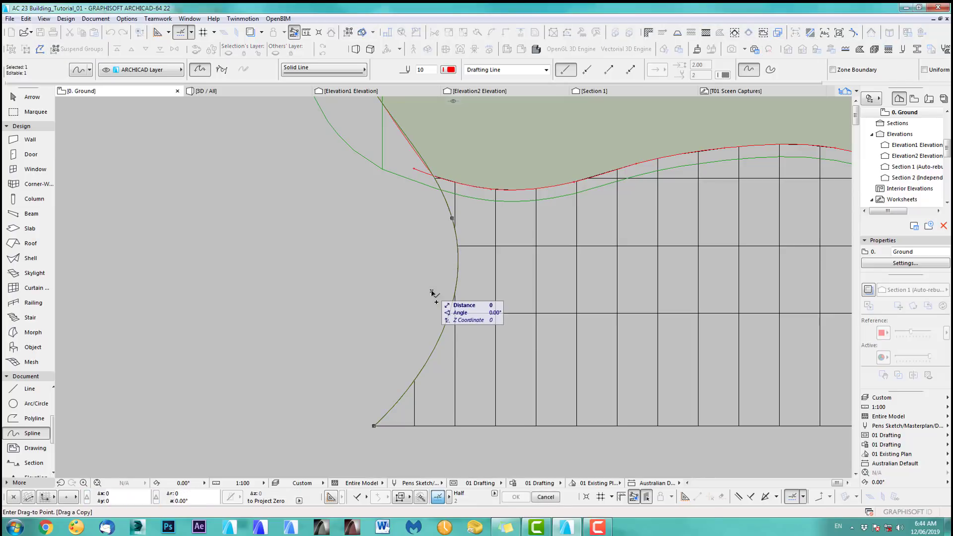
key(x)
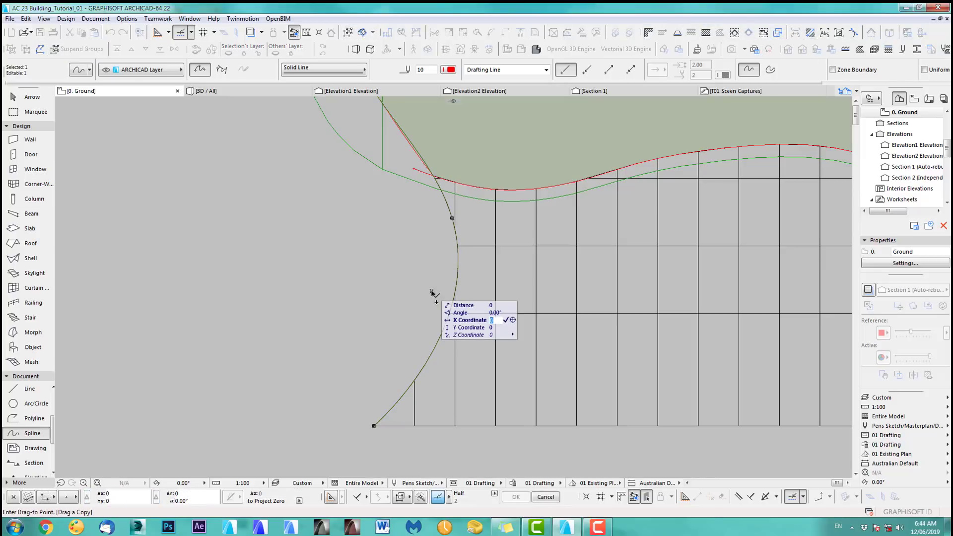
text(500)
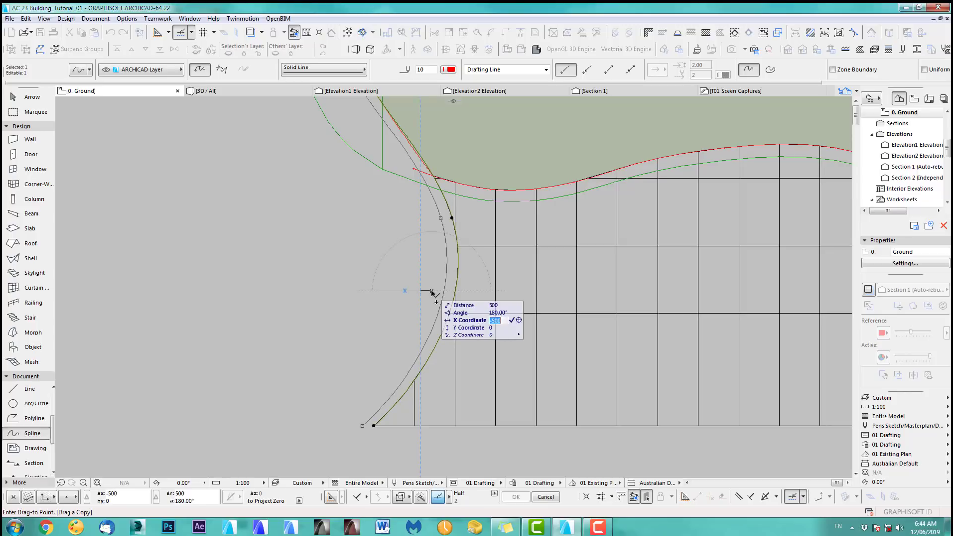
key(Return)
scroll(388, 335, down, 3)
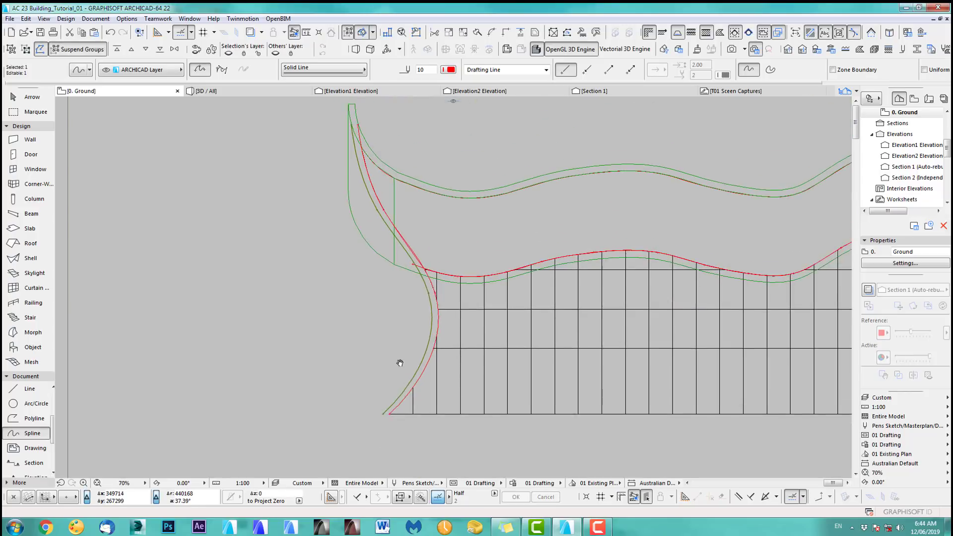
- Stretch the copied spline's upper end by about 118 mm in its own direction to meet the roof profile's lower edge
scroll(351, 121, up, 2)
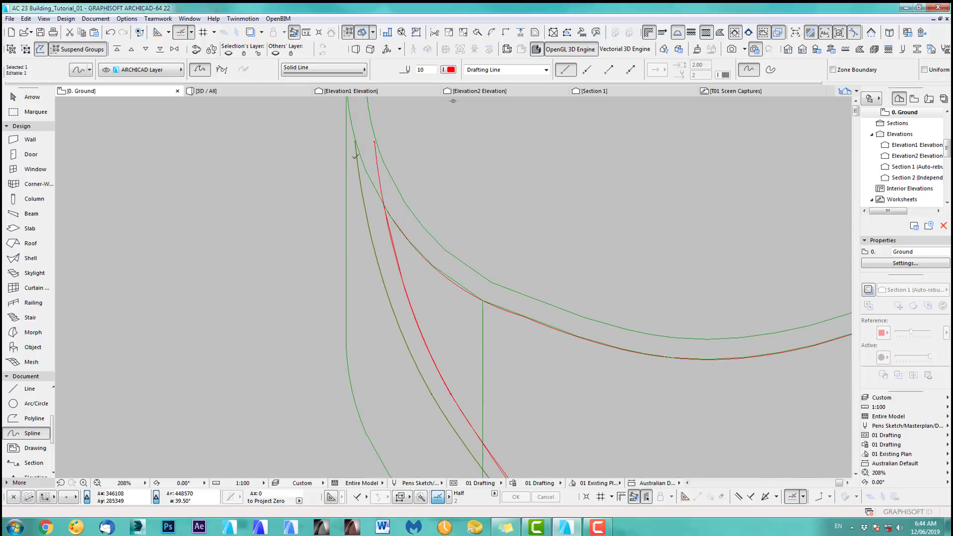
middle_drag(361, 218, 344, 150)
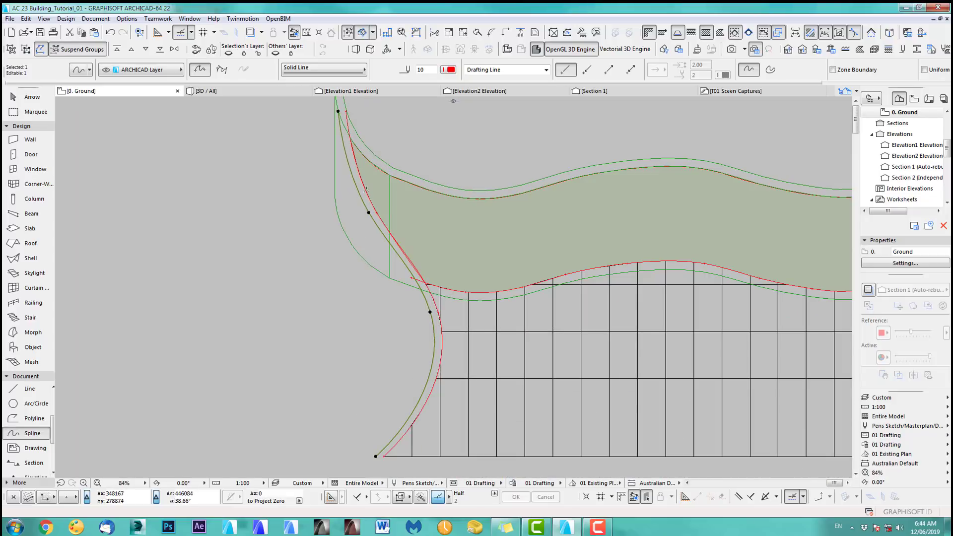
scroll(354, 127, up, 5)
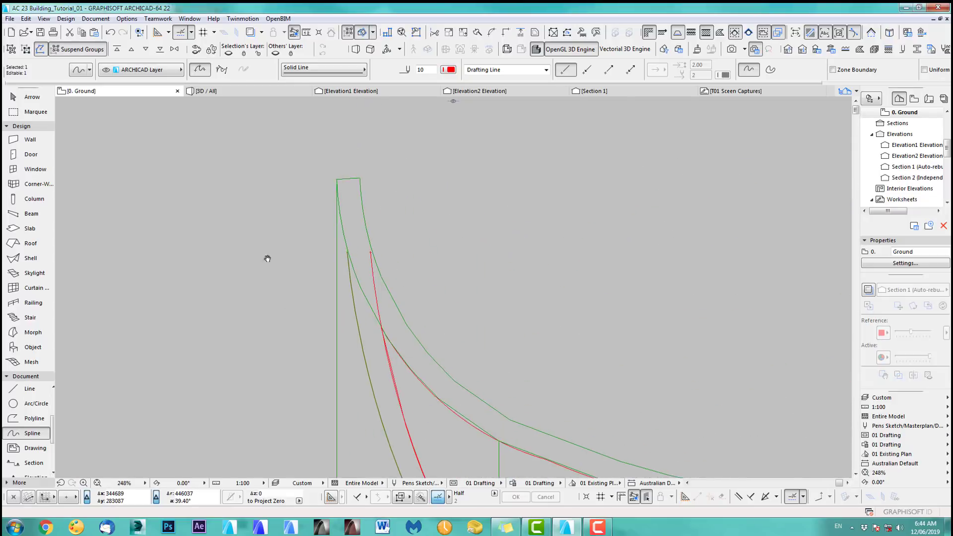
scroll(318, 325, up, 14)
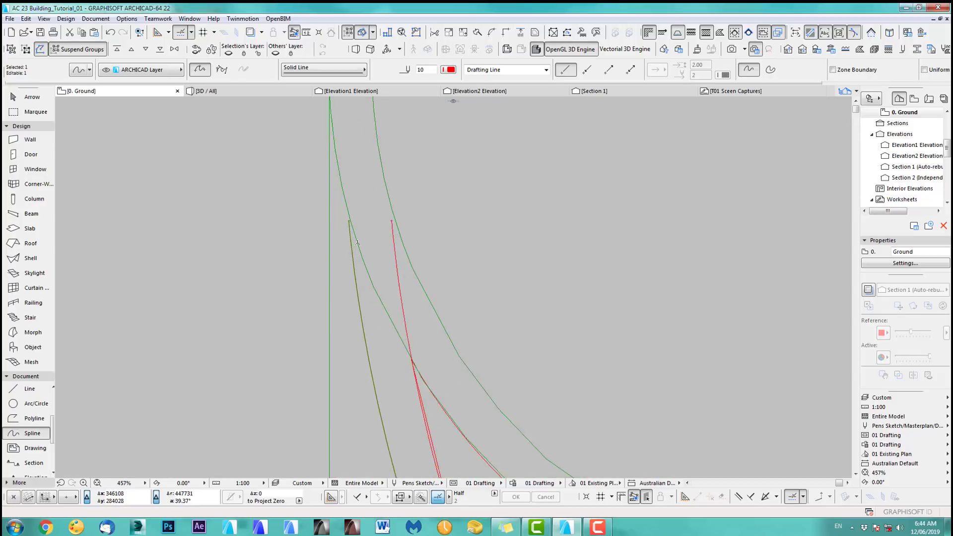
middle_drag(341, 366, 354, 363)
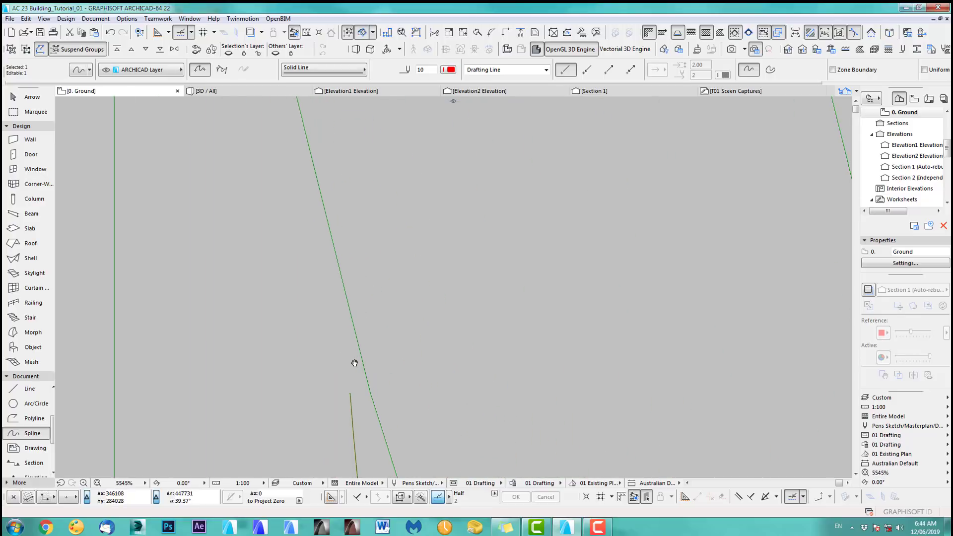
click(350, 392)
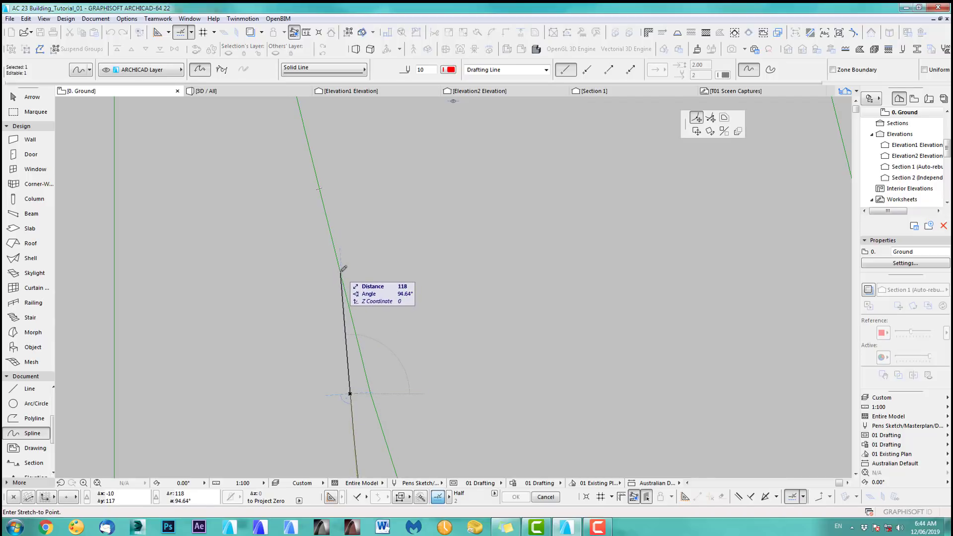
click(343, 269)
scroll(400, 341, up, 6)
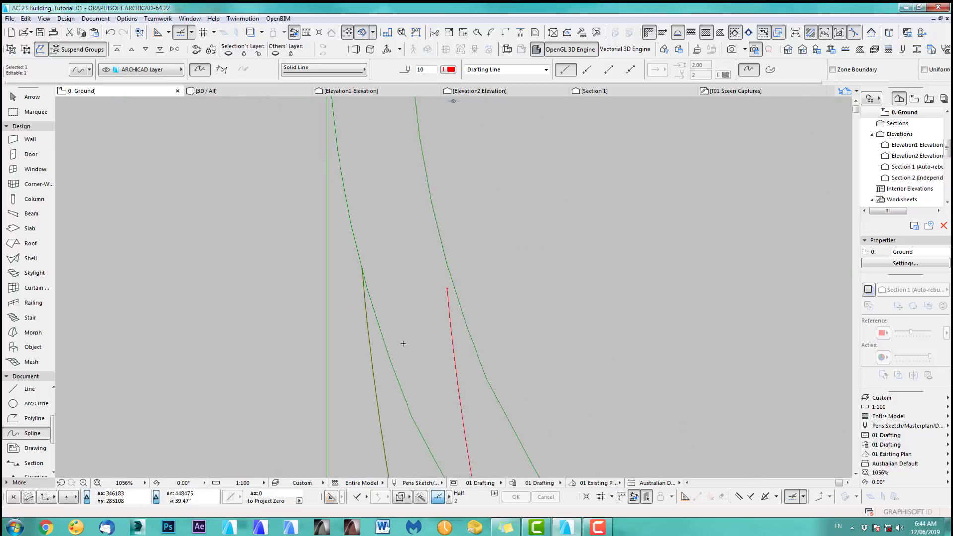
middle_drag(431, 346, 387, 252)
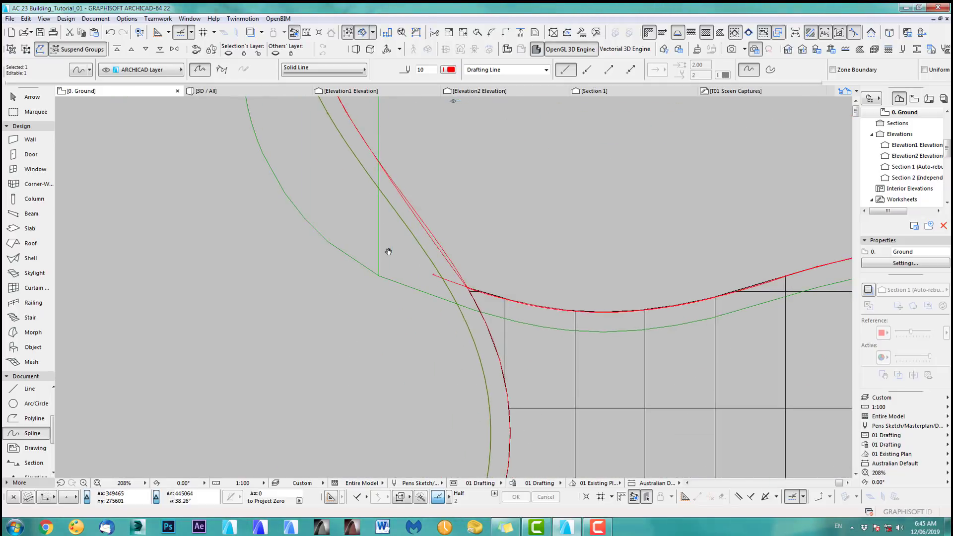
- Draw a 500 mm horizontal line joining the lower ends of the copied spline and the original end spline
middle_drag(484, 400, 435, 214)
scroll(435, 214, up, 8)
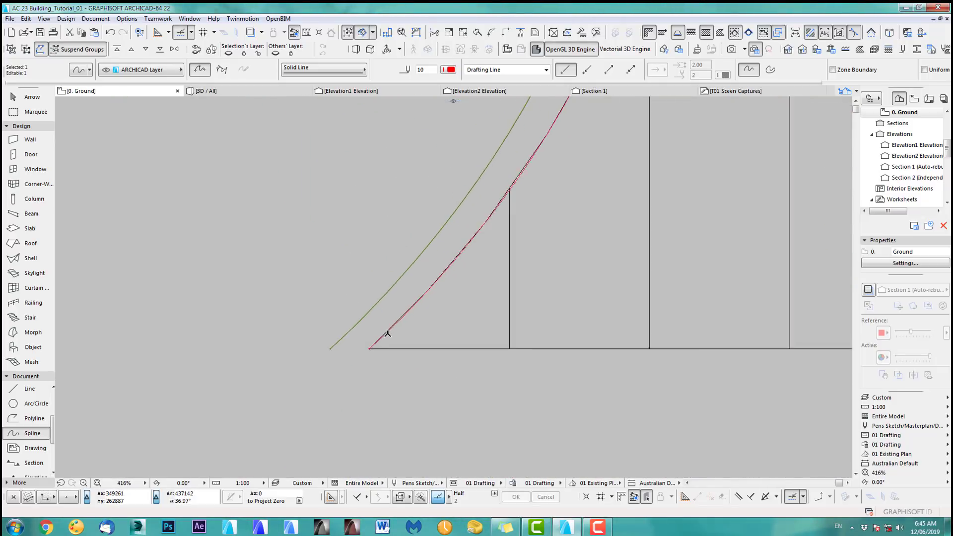
key(Escape)
click(30, 388)
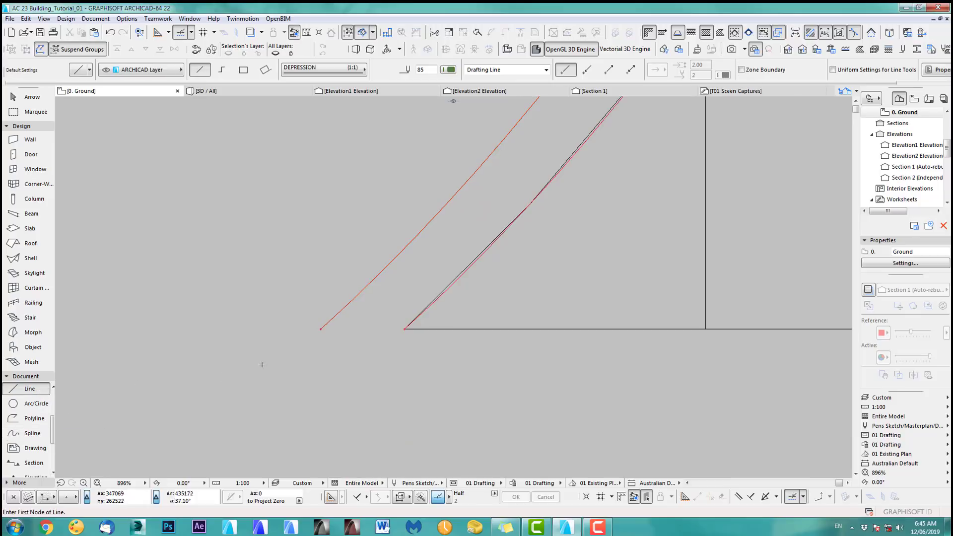
click(321, 330)
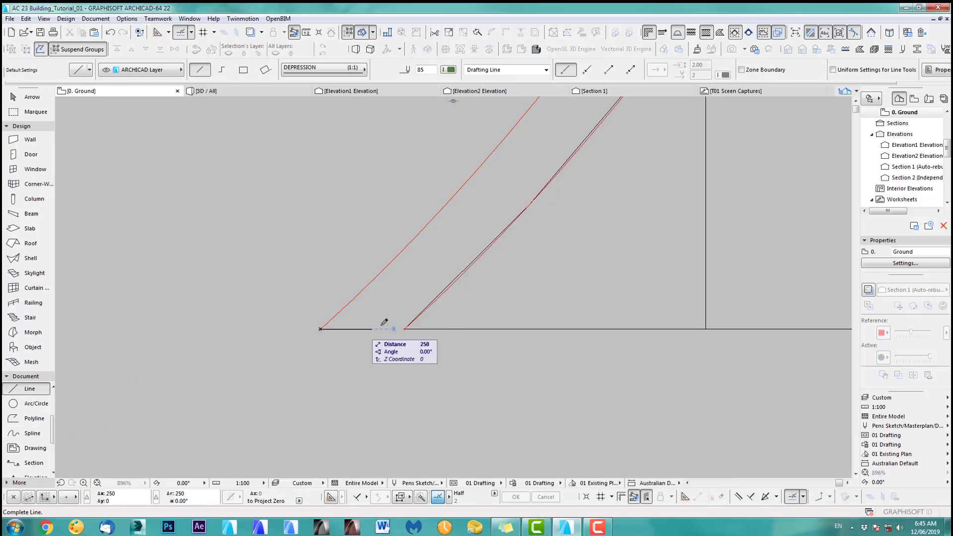
scroll(406, 329, up, 8)
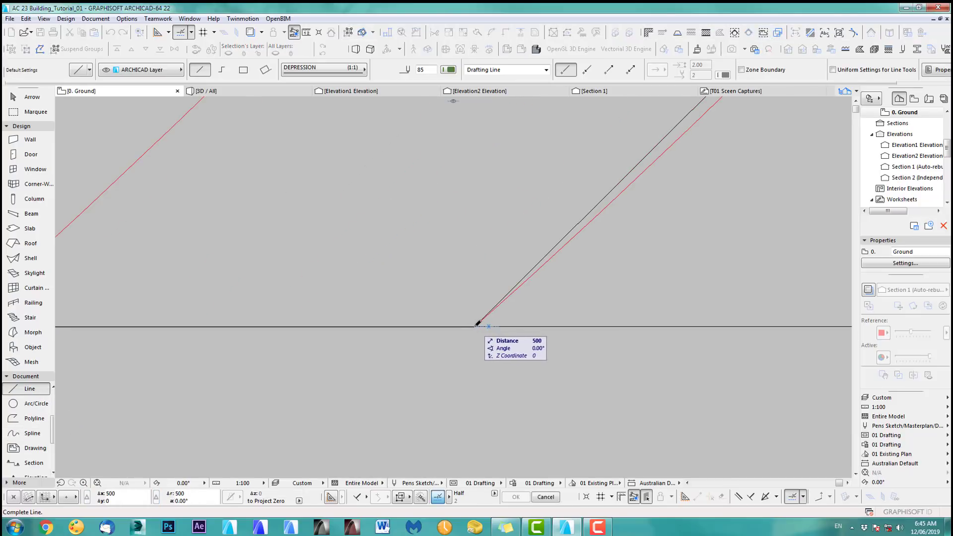
click(476, 327)
scroll(262, 396, down, 15)
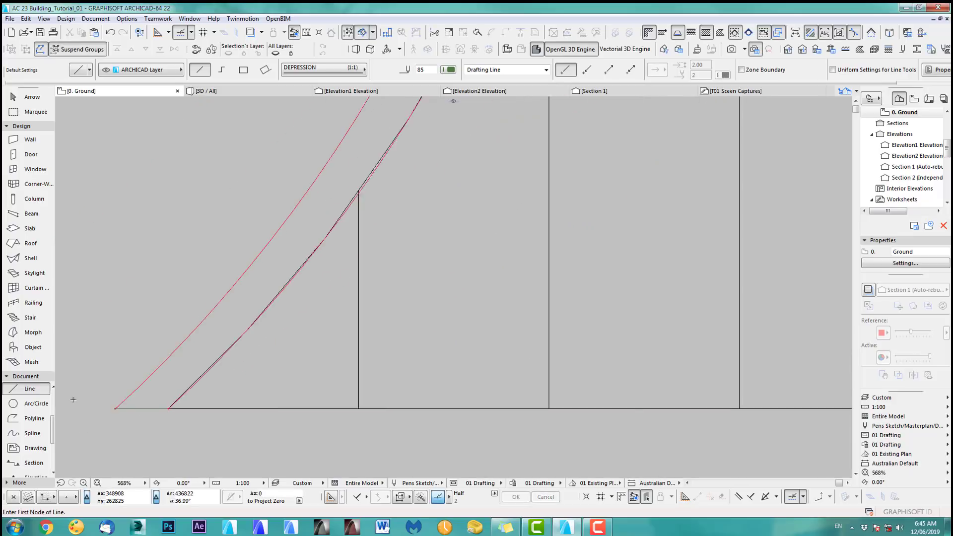
middle_drag(407, 255, 407, 287)
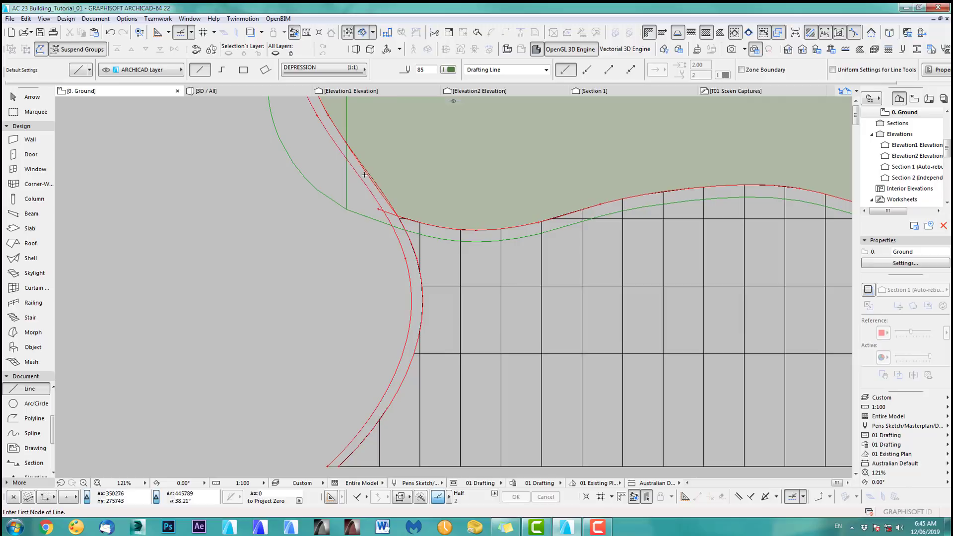
- Set the Fill tool defaults to the 25 % fill with fill pen 7
middle_drag(174, 360, 217, 338)
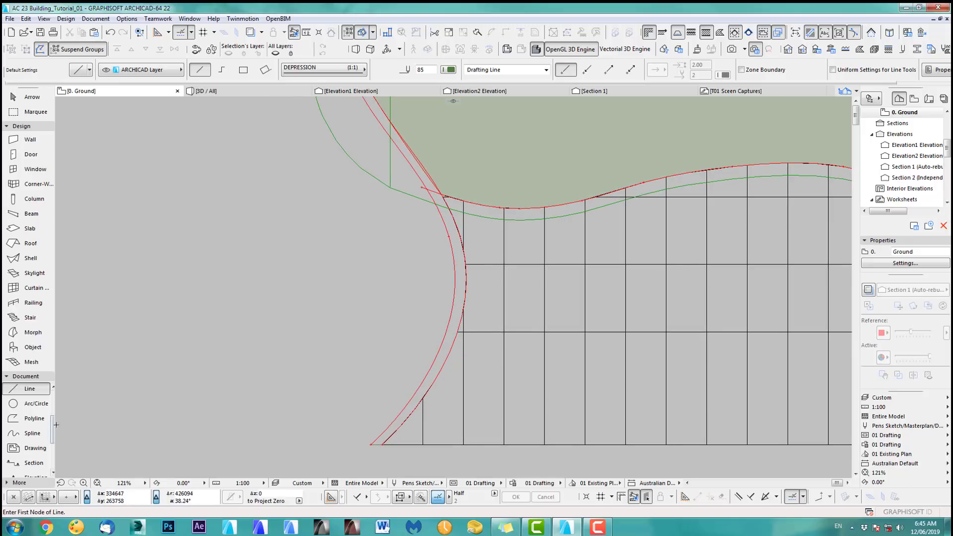
scroll(54, 434, up, 2)
click(29, 404)
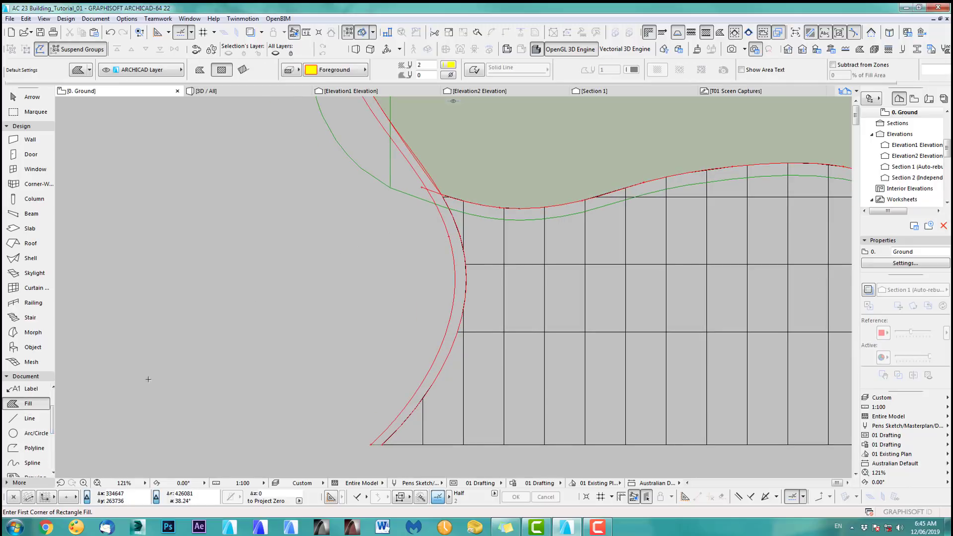
click(334, 70)
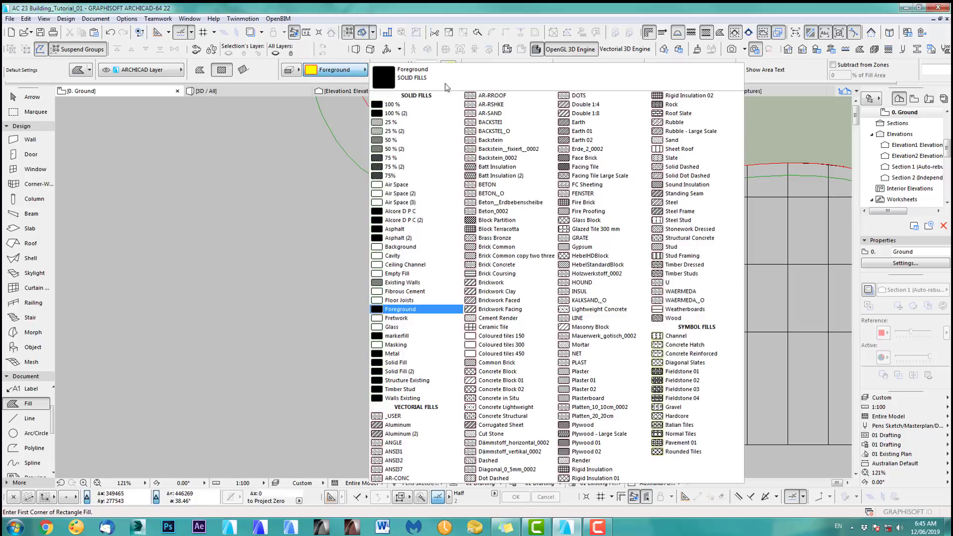
click(392, 122)
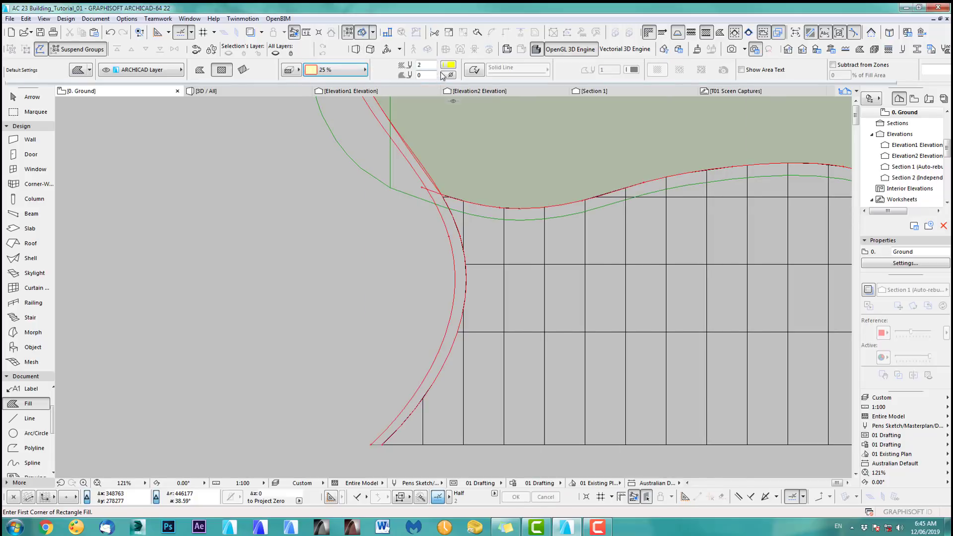
click(450, 65)
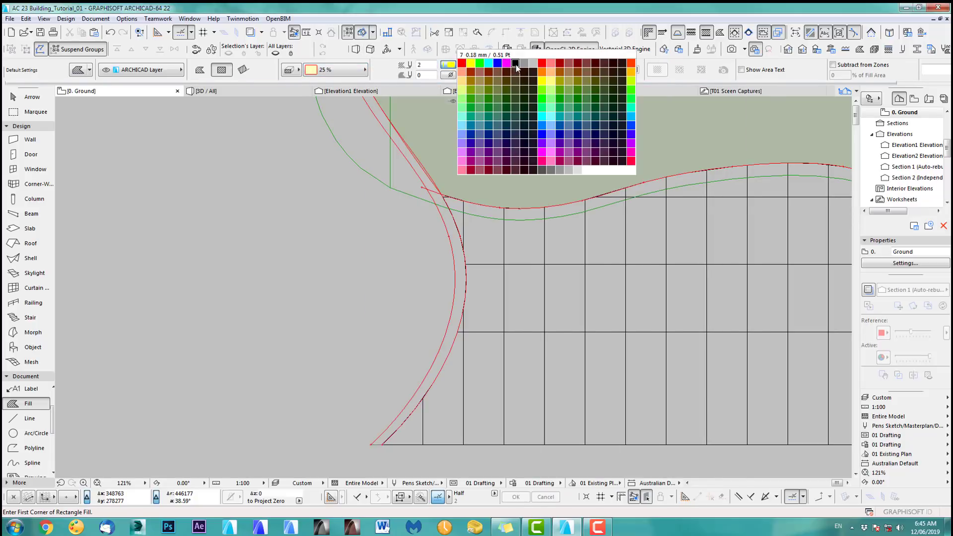
click(516, 64)
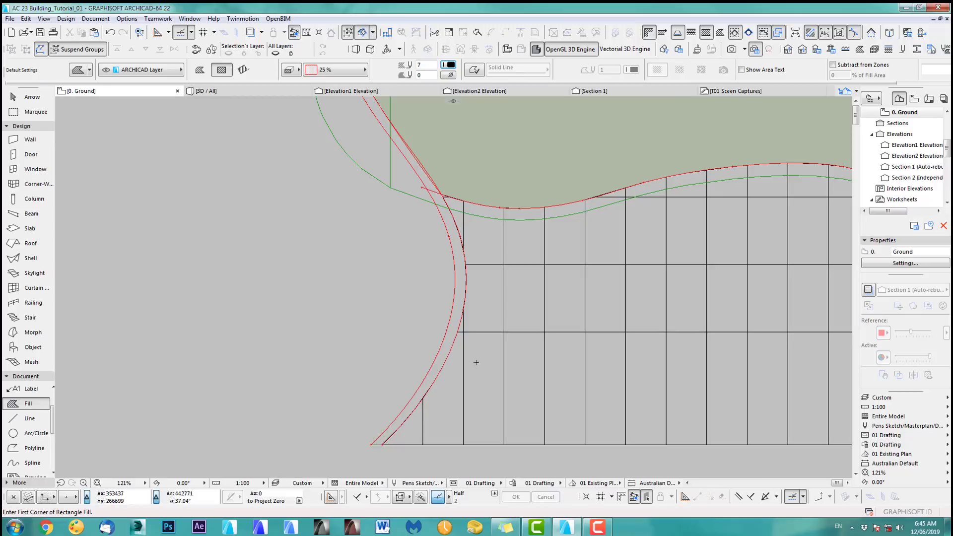
- Try to fill the strip between the two end splines by tracing its outline with the Magic Wand
click(407, 406)
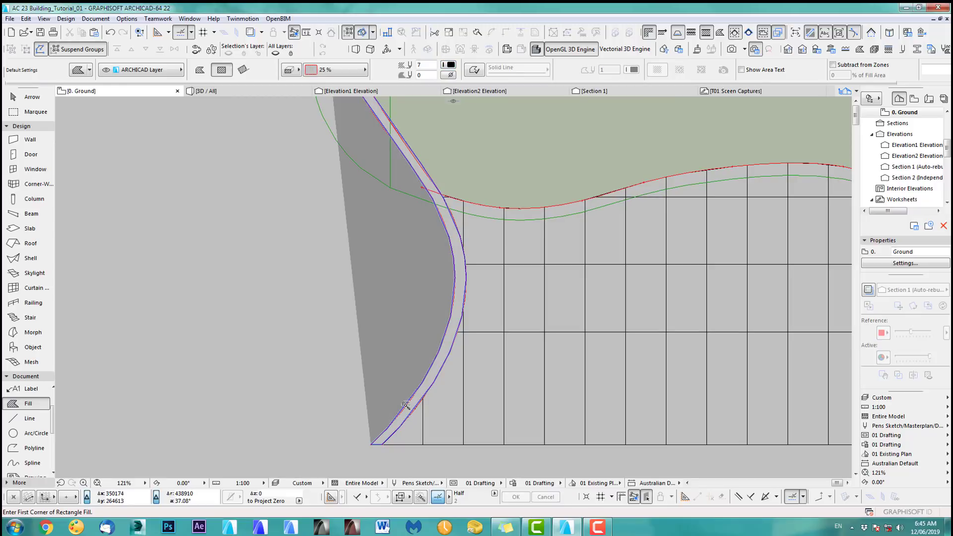
key(ctrl+z)
scroll(412, 398, up, 4)
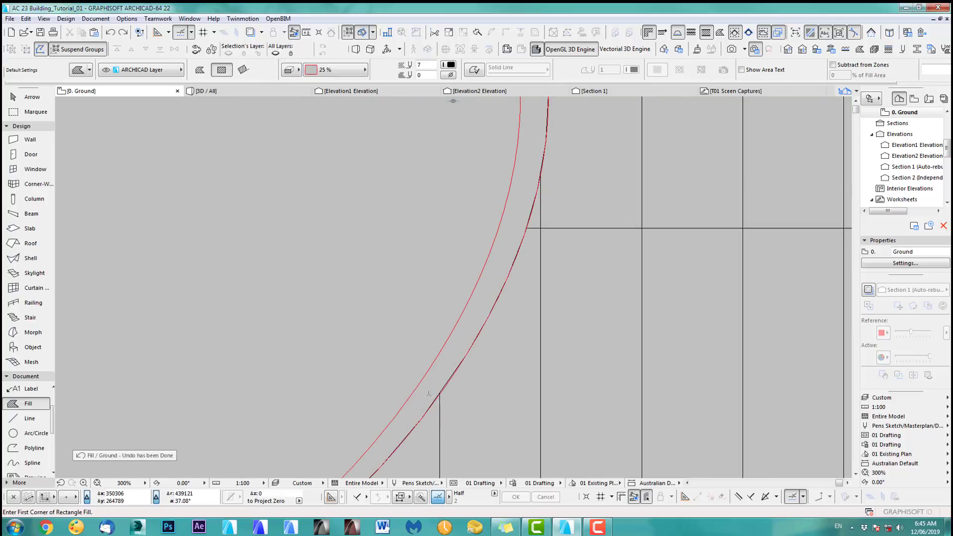
click(429, 379)
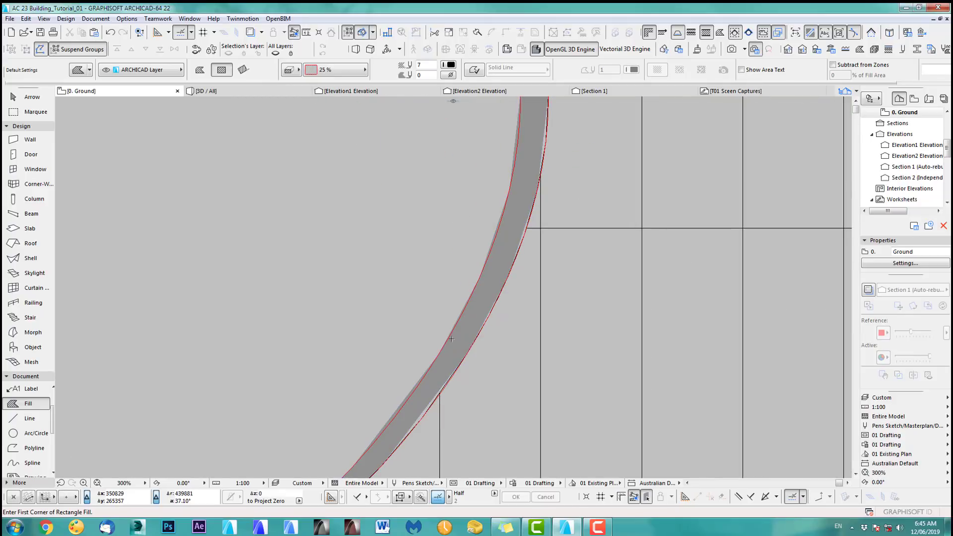
middle_drag(514, 204, 504, 392)
scroll(504, 396, down, 1)
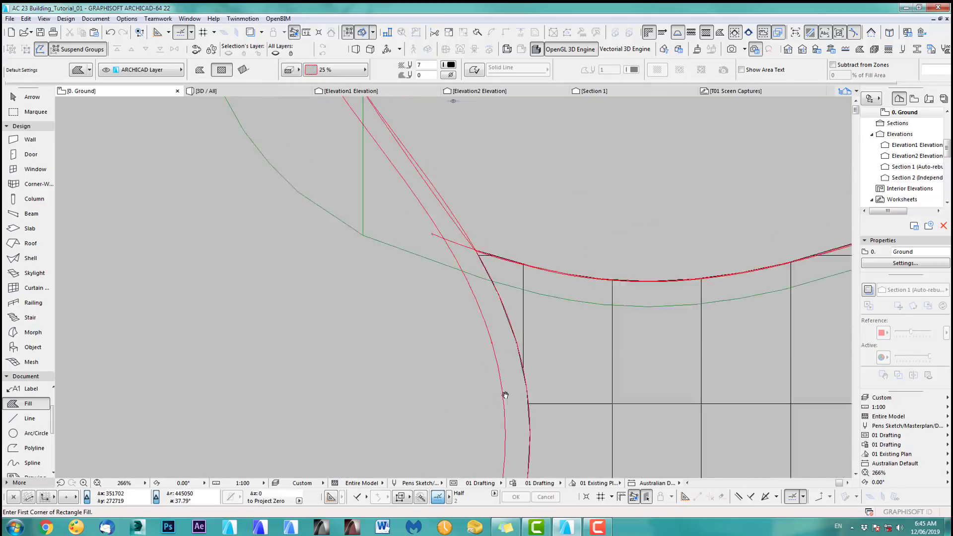
middle_drag(389, 176, 462, 362)
middle_drag(498, 391, 392, 125)
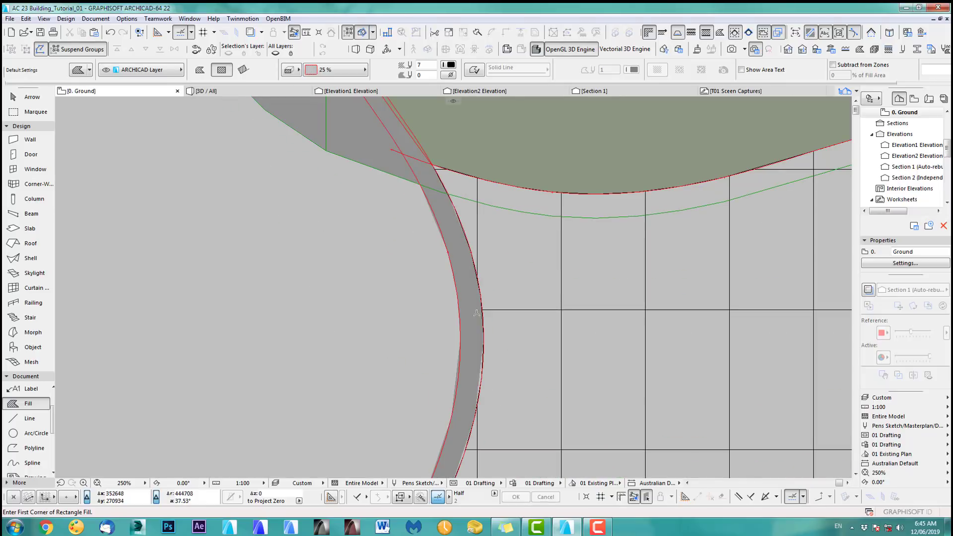
- Select the fill traced along the strip and roof profile and remove it
shift+click(472, 322)
key(Delete)
scroll(394, 317, down, 2)
scroll(395, 317, down, 1)
middle_drag(415, 346, 518, 401)
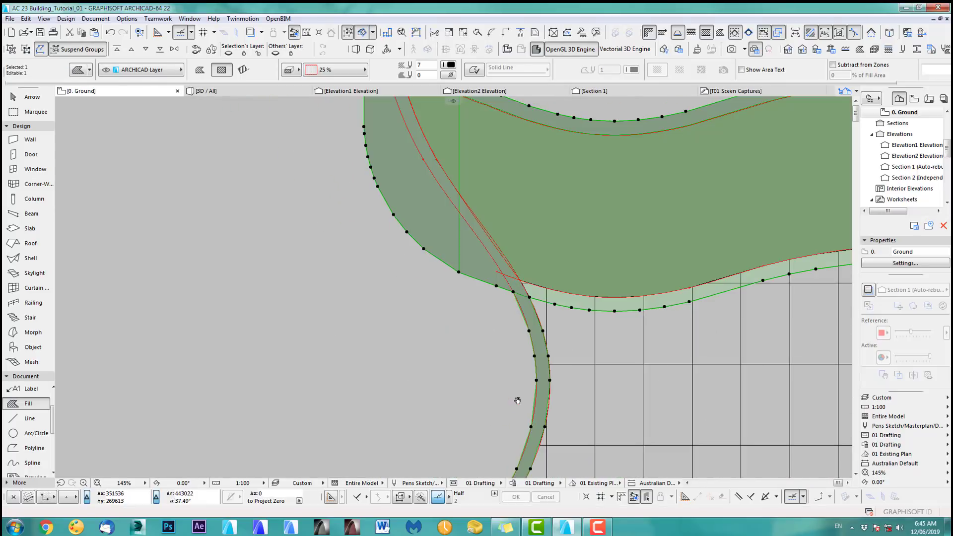
key(Escape)
scroll(497, 377, down, 3)
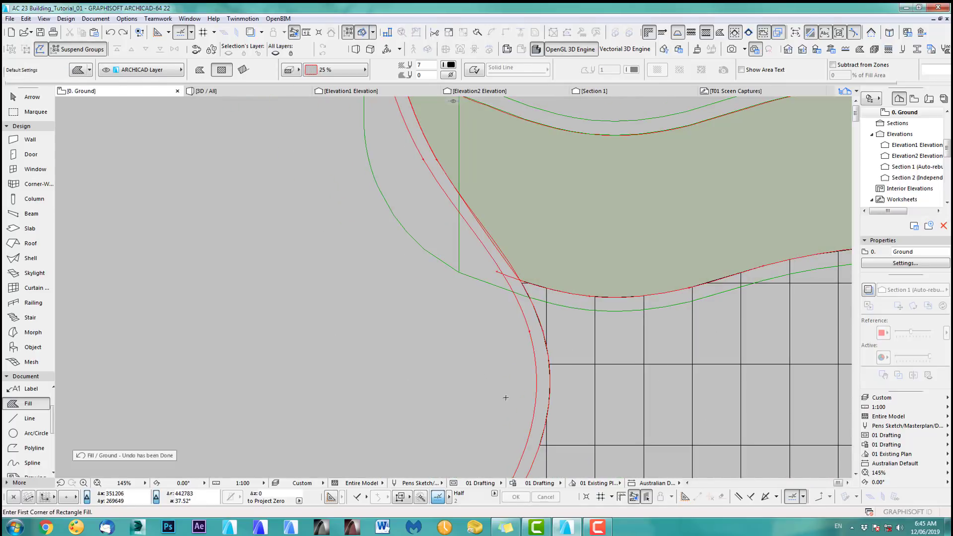
- Review the Magic Wand settings for deviation from curves and tracing method
click(127, 20)
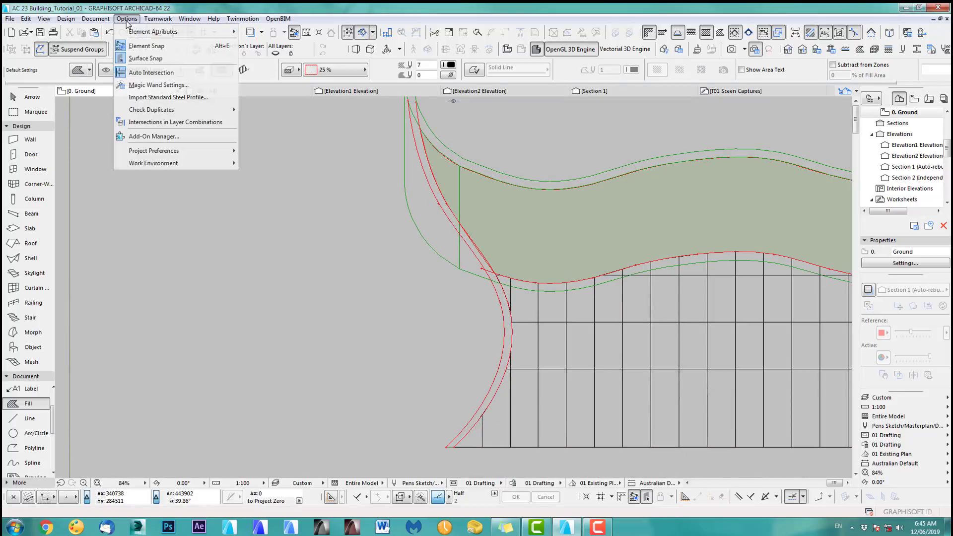
click(144, 85)
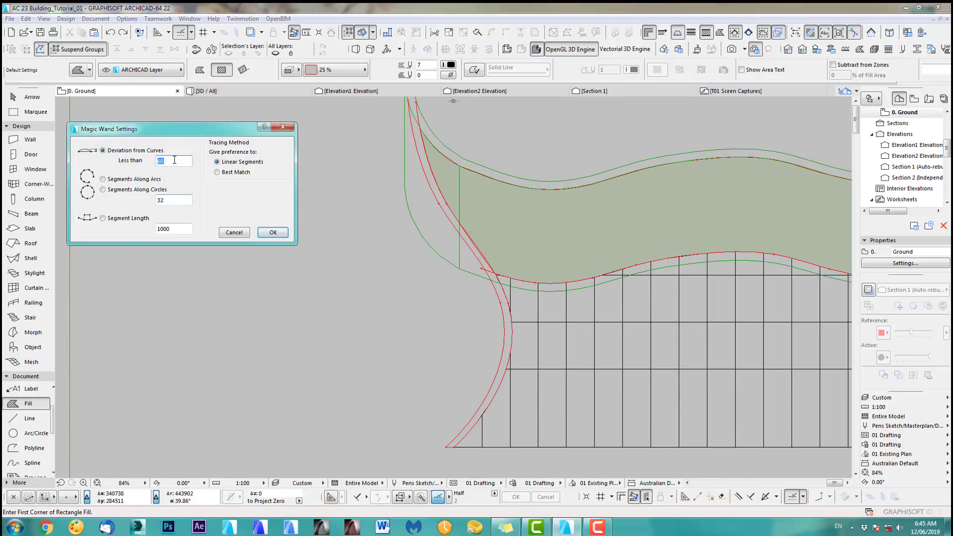
click(273, 232)
- Select both end splines together with the short line closing their lower ends
scroll(496, 418, up, 5)
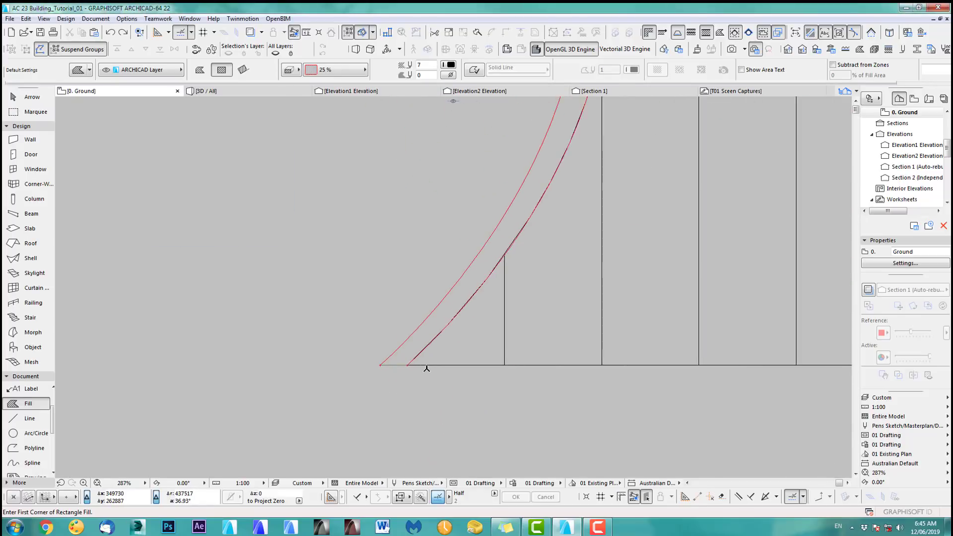
scroll(427, 368, up, 1)
shift+click(390, 343)
scroll(454, 307, up, 6)
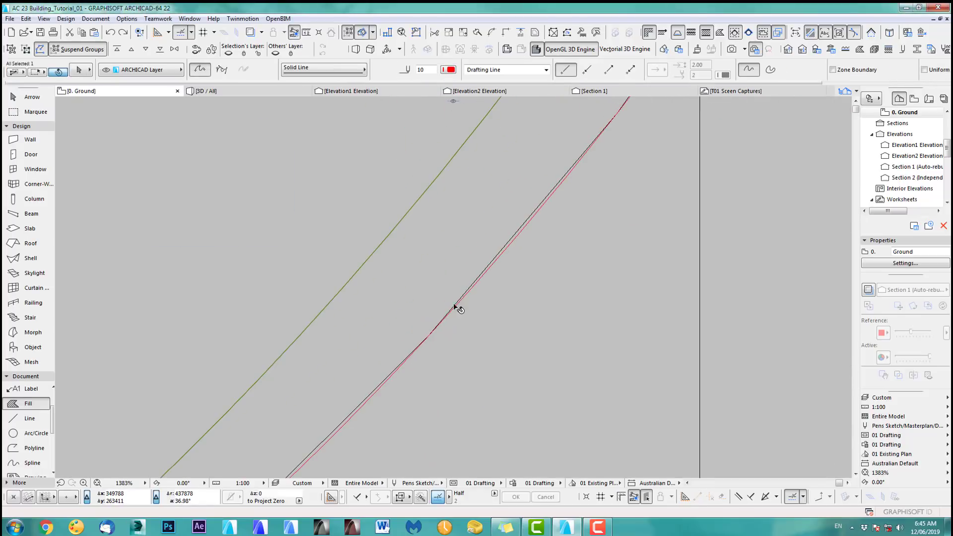
scroll(454, 307, up, 1)
shift+click(350, 405)
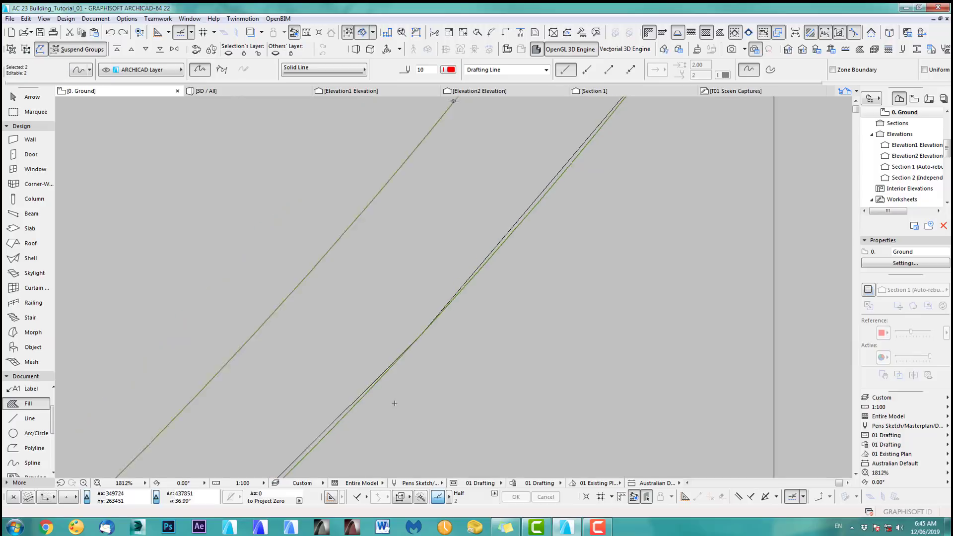
scroll(395, 403, down, 2)
middle_drag(395, 403, 581, 263)
shift+click(437, 381)
scroll(466, 343, down, 6)
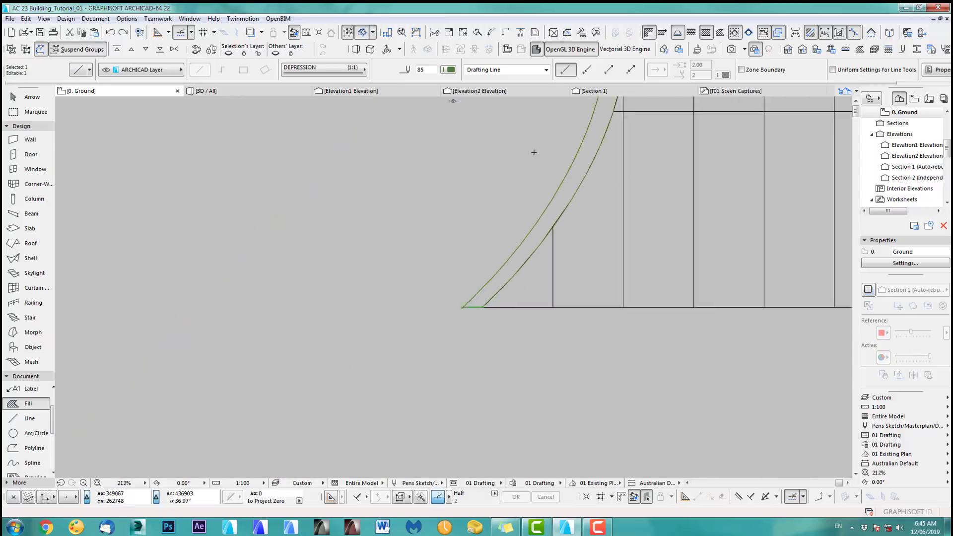
- Examine where the upper ends of the two end splines meet the roof profile, and clear the selection
middle_drag(534, 153, 521, 347)
scroll(502, 213, down, 2)
middle_drag(502, 213, 514, 402)
scroll(449, 239, up, 1)
middle_drag(442, 219, 469, 378)
scroll(434, 182, up, 1)
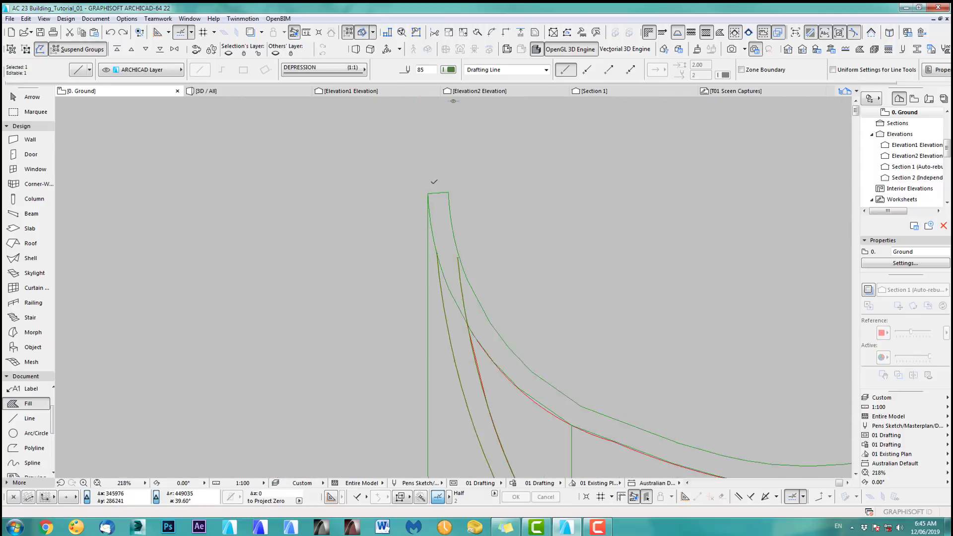
scroll(434, 191, up, 3)
scroll(470, 339, down, 9)
mouse_move(475, 454)
middle_down()
mouse_move(474, 302)
mouse_move(486, 331)
middle_up()
scroll(475, 209, up, 5)
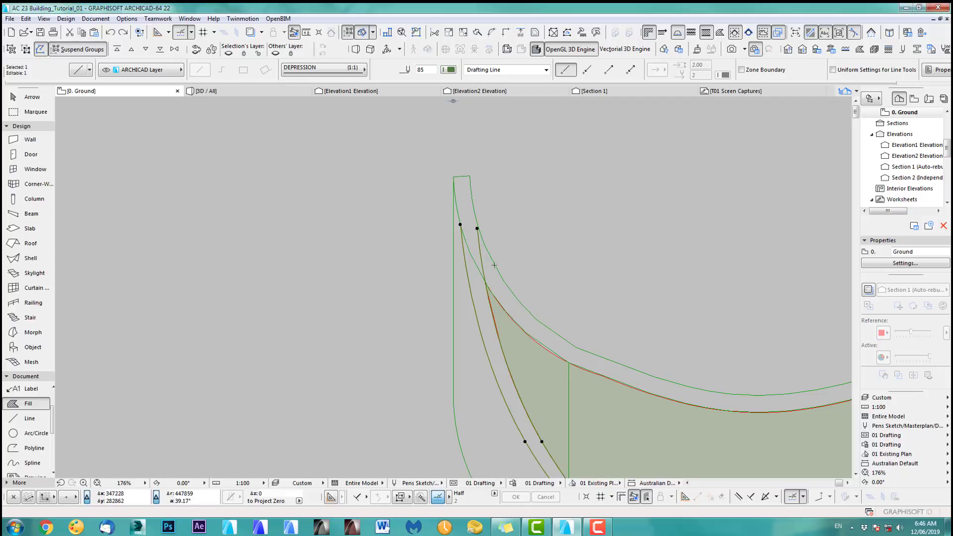
scroll(495, 265, up, 5)
key(Escape)
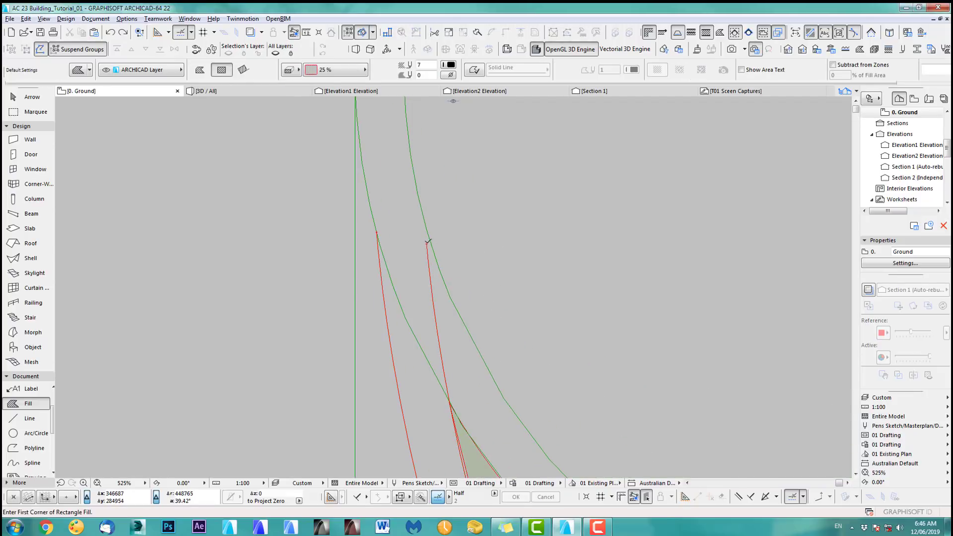
- Using the end spline's settings, draw a spline along the roof's lower edge from its crossing with the original end spline to the copied spline's upper end
alt+click(434, 297)
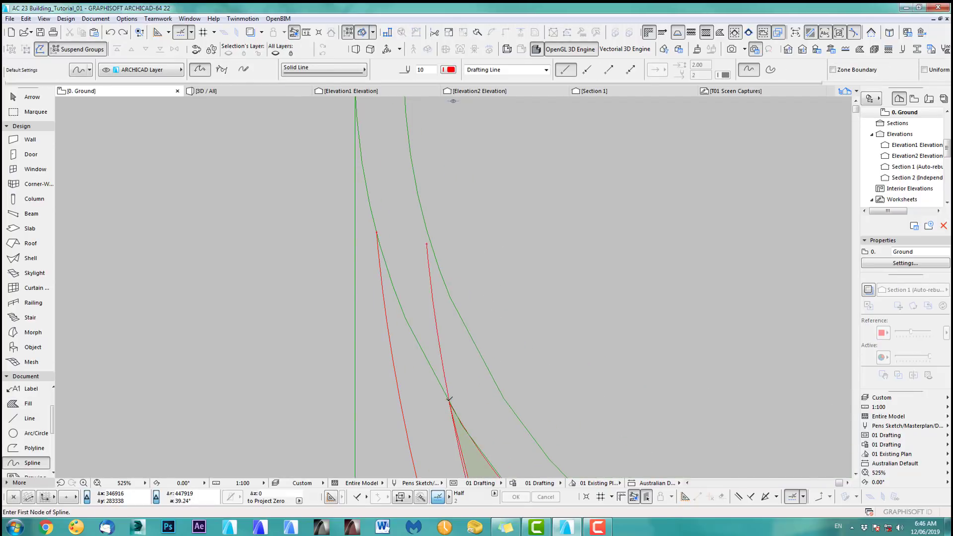
click(449, 401)
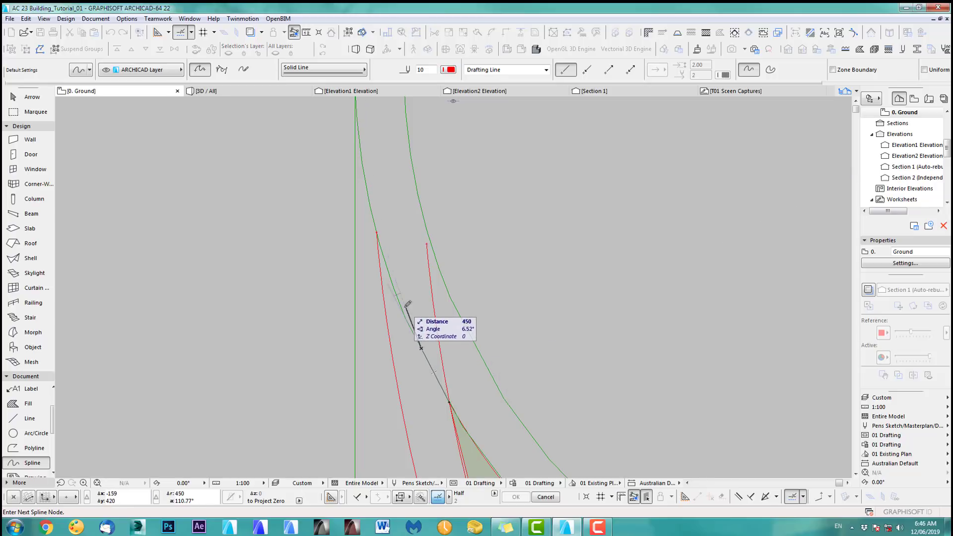
click(393, 285)
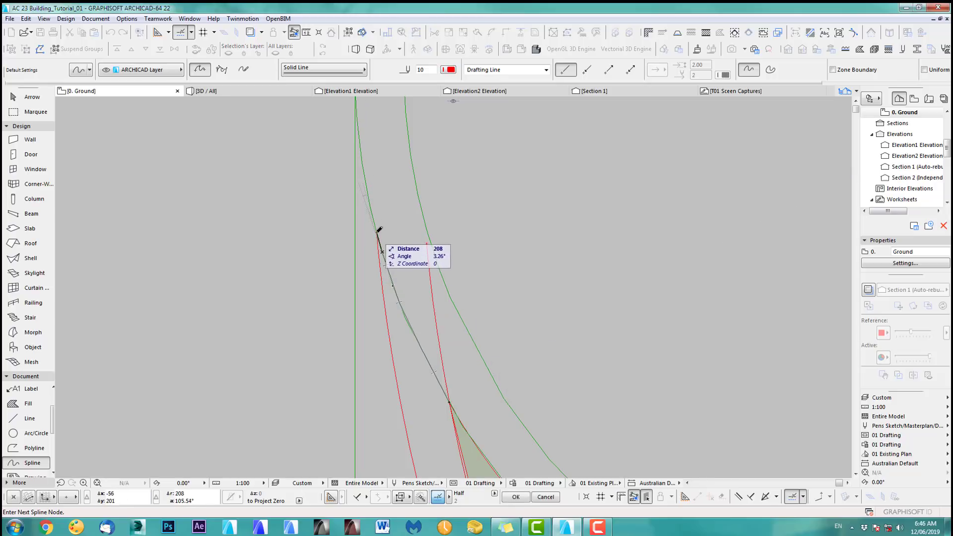
double_click(379, 231)
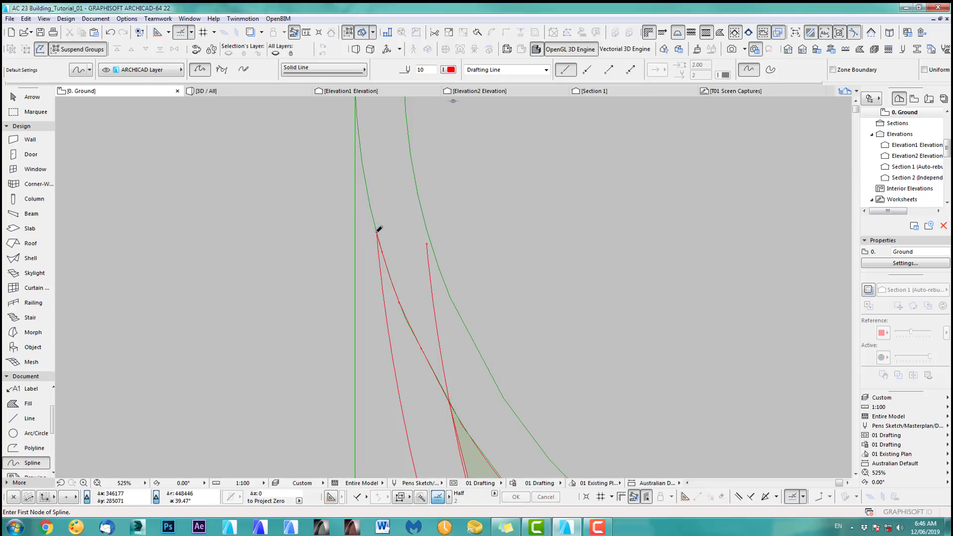
- Select the roof-edge spline, both end splines and the short line closing their lower ends
shift+click(417, 339)
shift+click(395, 371)
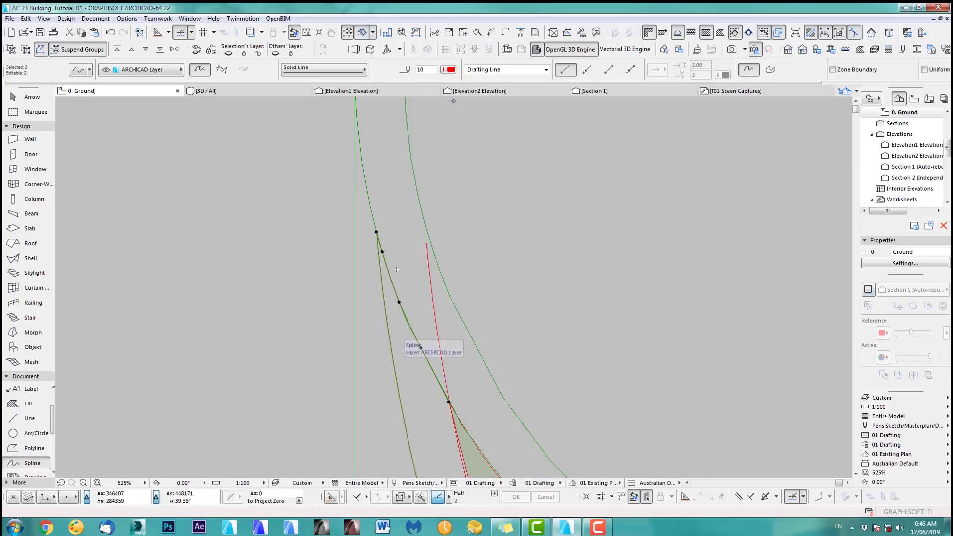
scroll(434, 332, down, 7)
middle_drag(487, 406, 432, 128)
scroll(442, 340, up, 6)
middle_drag(430, 393, 429, 388)
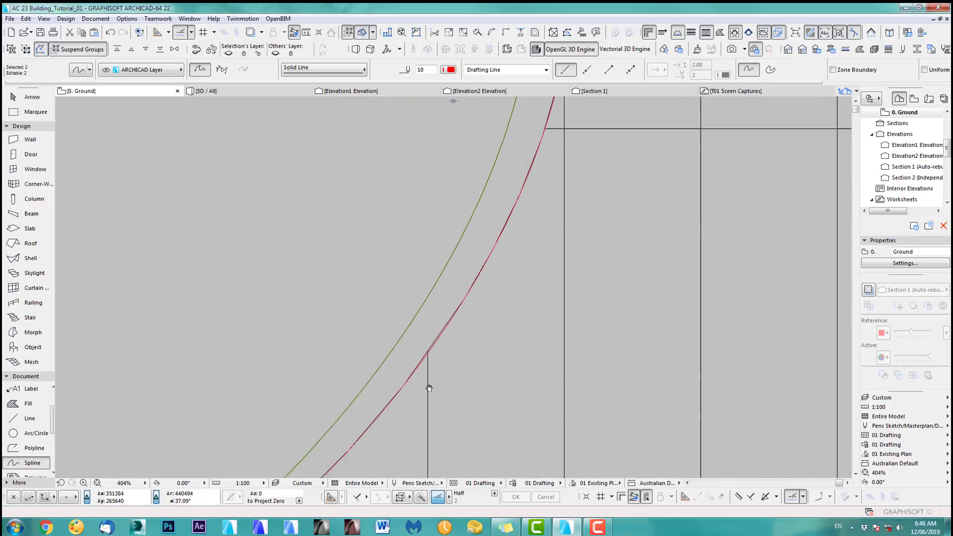
scroll(427, 368, up, 6)
key(shift)
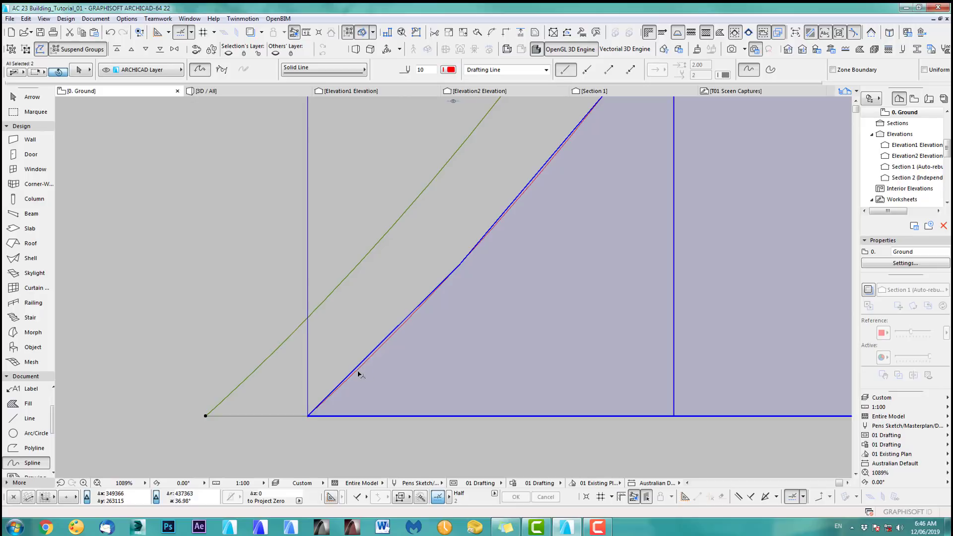
click(275, 416)
scroll(418, 391, down, 1)
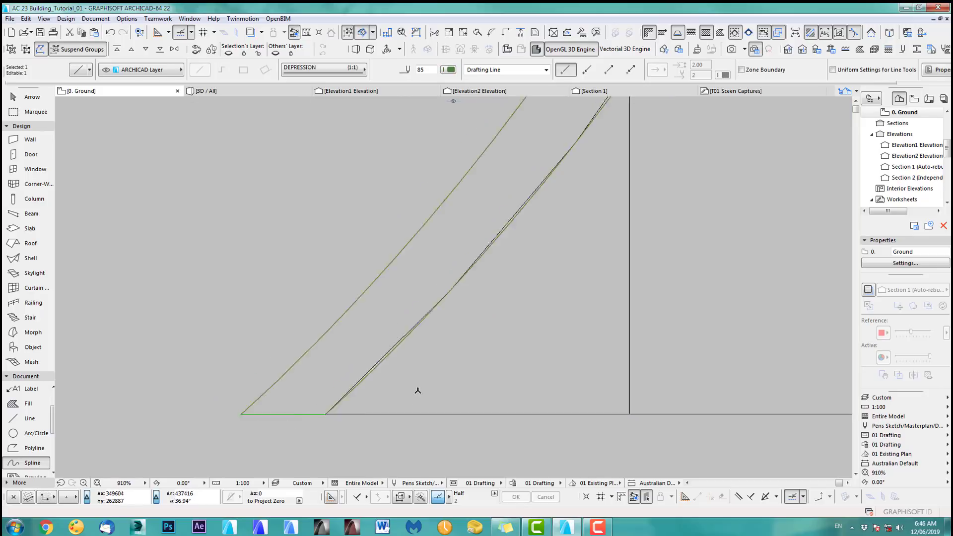
- Drag a copy of the selected profile outline horizontally into the empty area left of the building, and clear the selection
scroll(418, 391, down, 15)
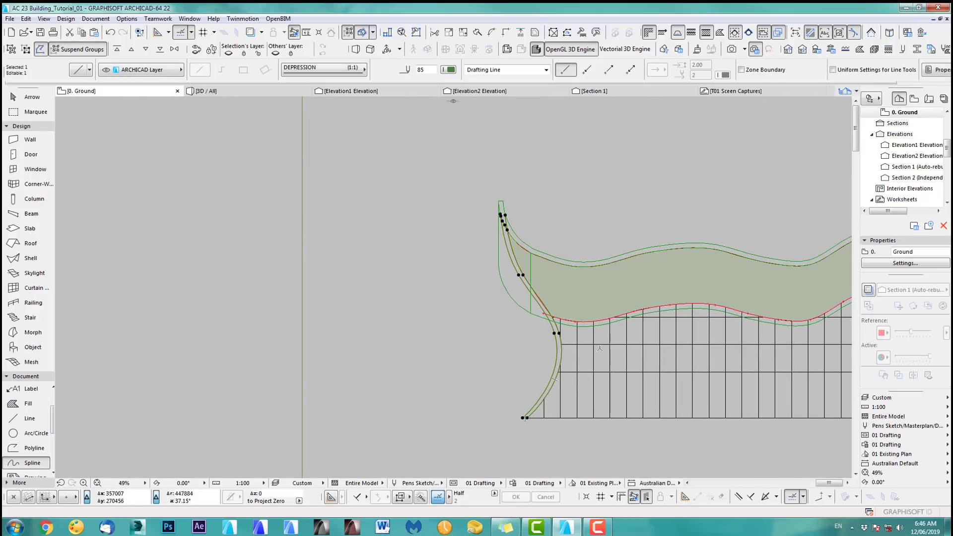
key(ctrl+shift+d)
click(587, 357)
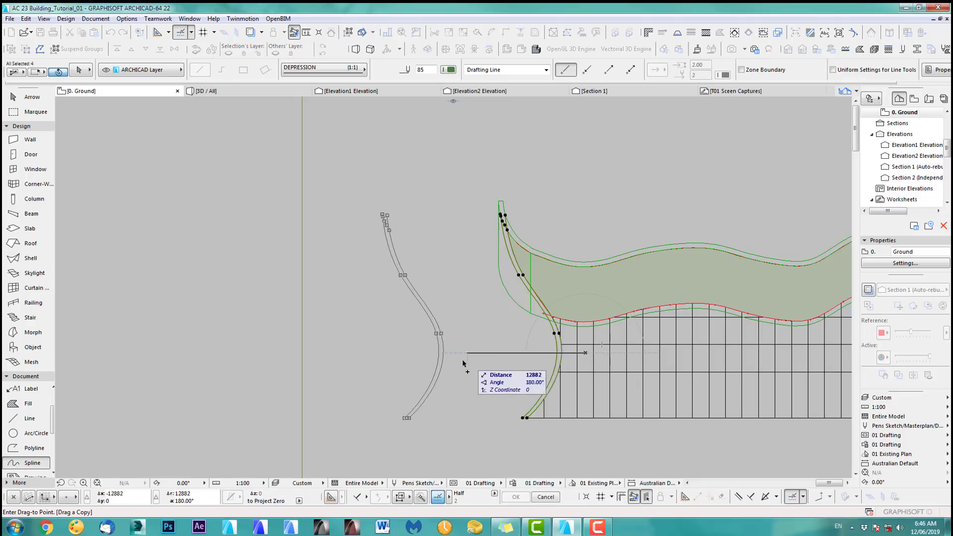
click(460, 356)
key(Escape)
scroll(408, 272, up, 14)
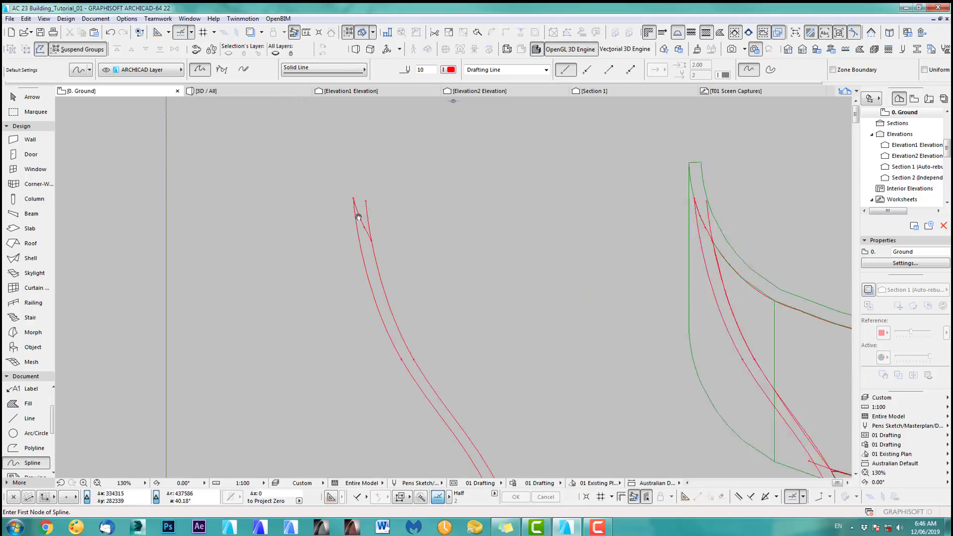
- Activate the Fill tool and stretch the copied roof-edge spline's lower end about 10 mm onto the right end spline to close the outline
scroll(425, 344, down, 4)
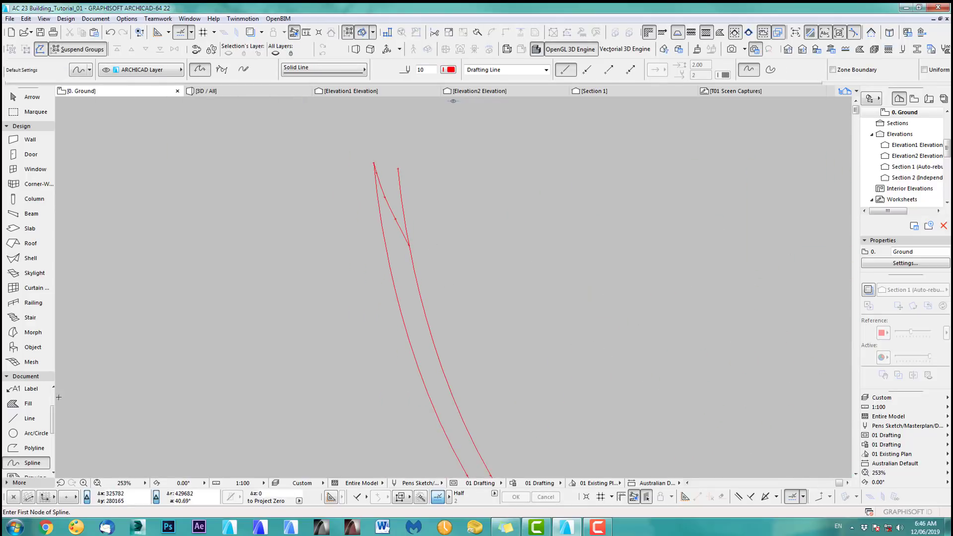
click(21, 403)
key(space)
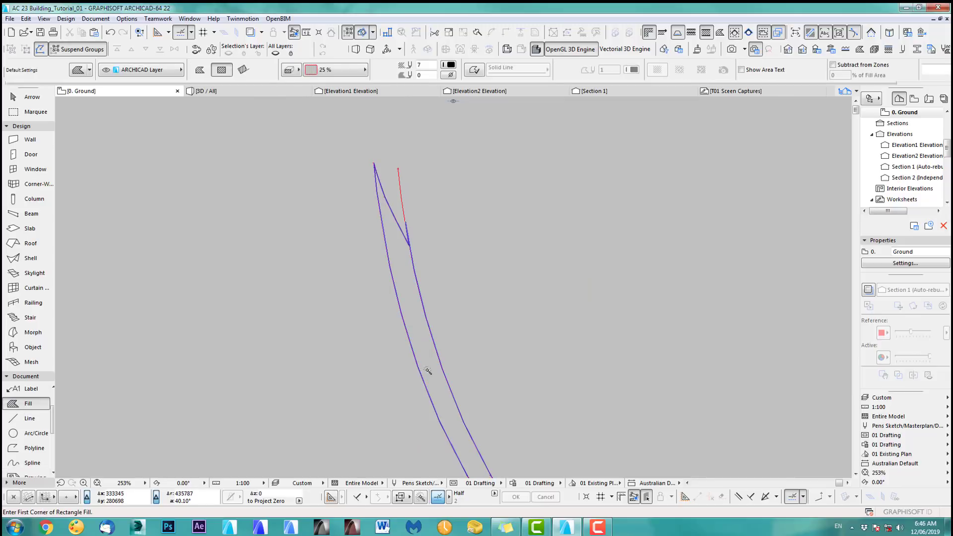
scroll(427, 371, up, 12)
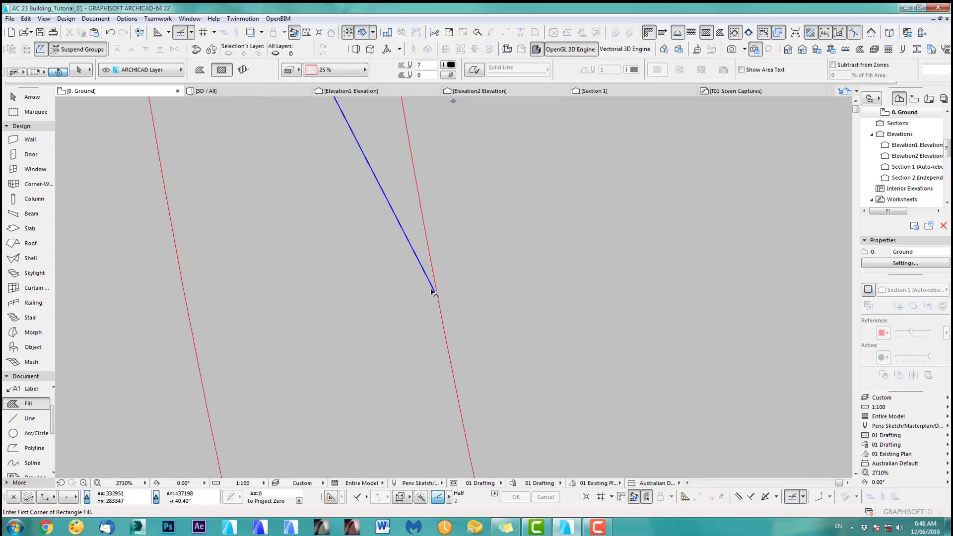
shift+click(431, 292)
scroll(432, 292, up, 11)
middle_drag(432, 292, 437, 283)
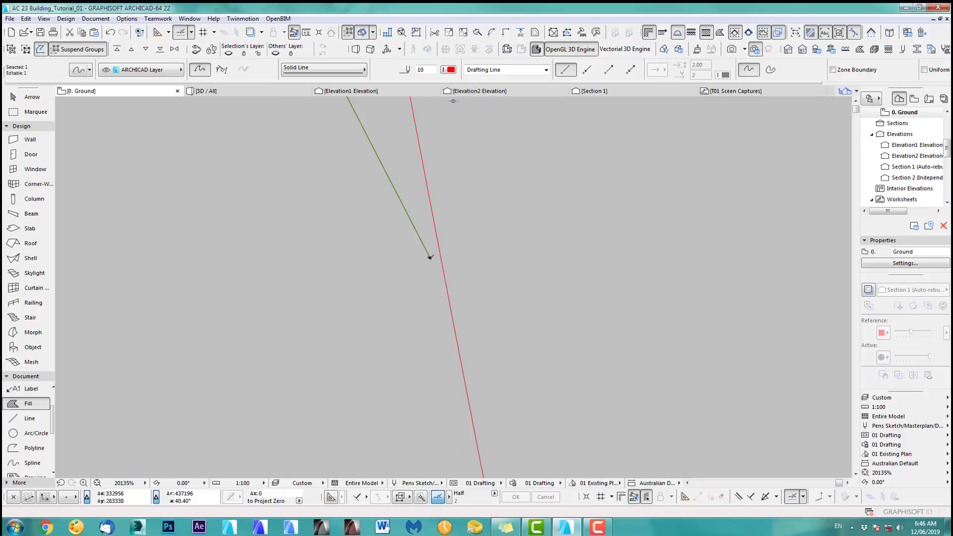
click(430, 257)
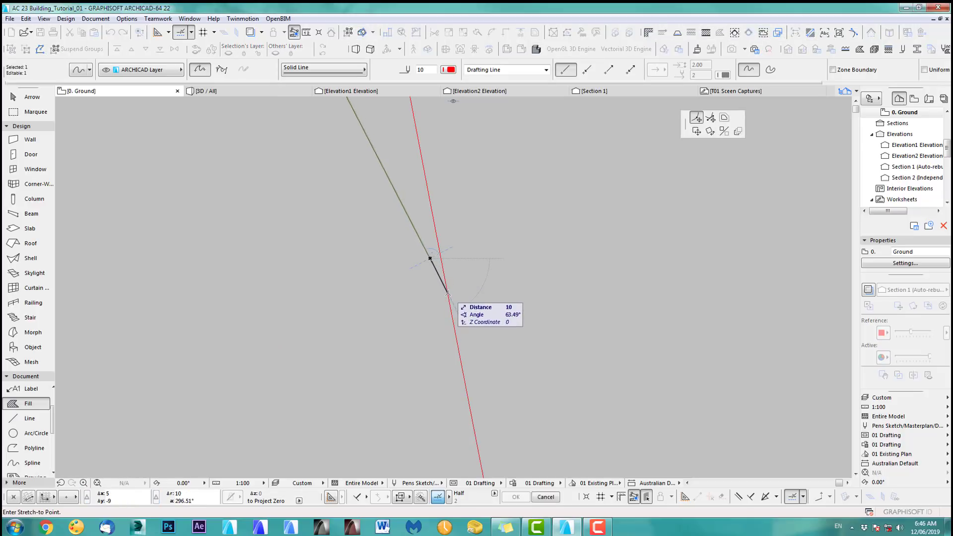
click(448, 293)
key(Escape)
scroll(396, 283, down, 12)
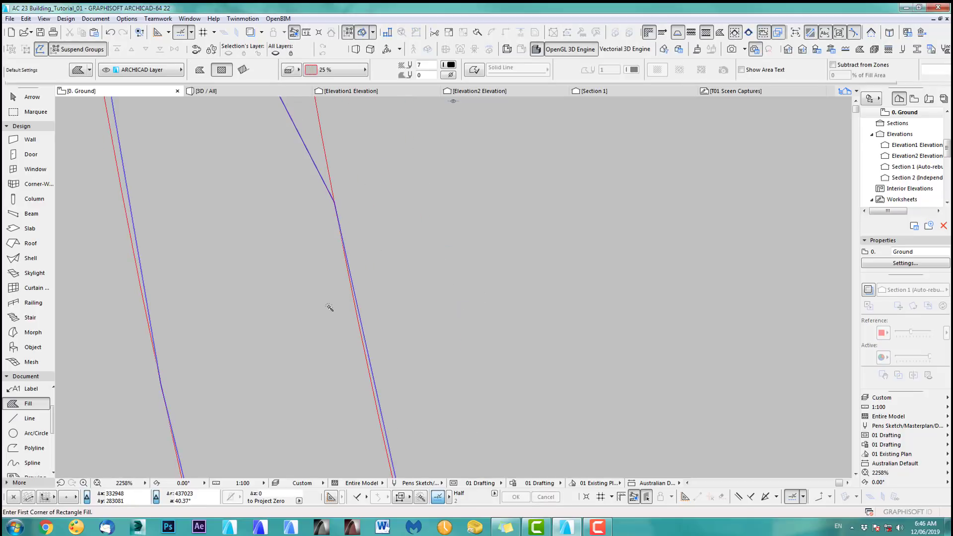
- Try filling the copied end profile with the Magic Wand, and undo that fill
scroll(329, 307, down, 18)
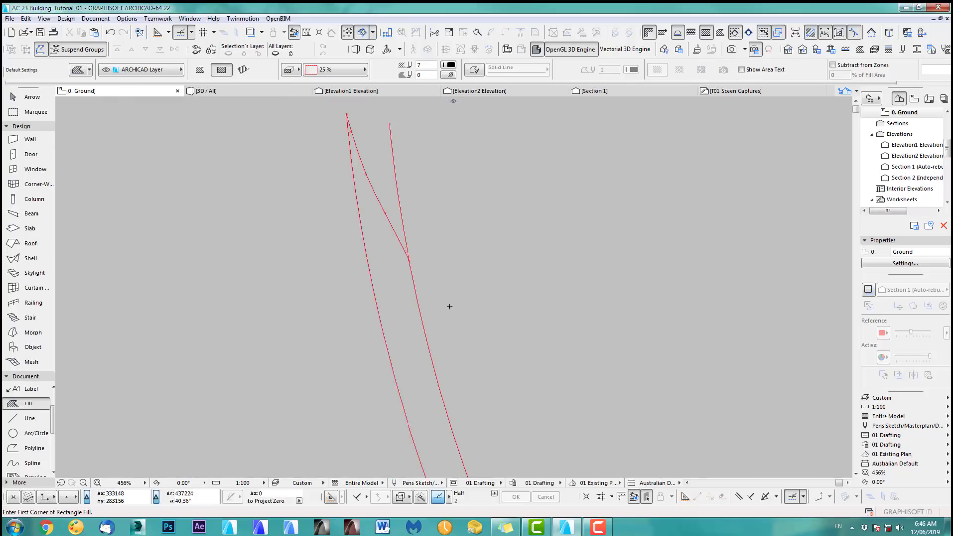
scroll(455, 414, up, 11)
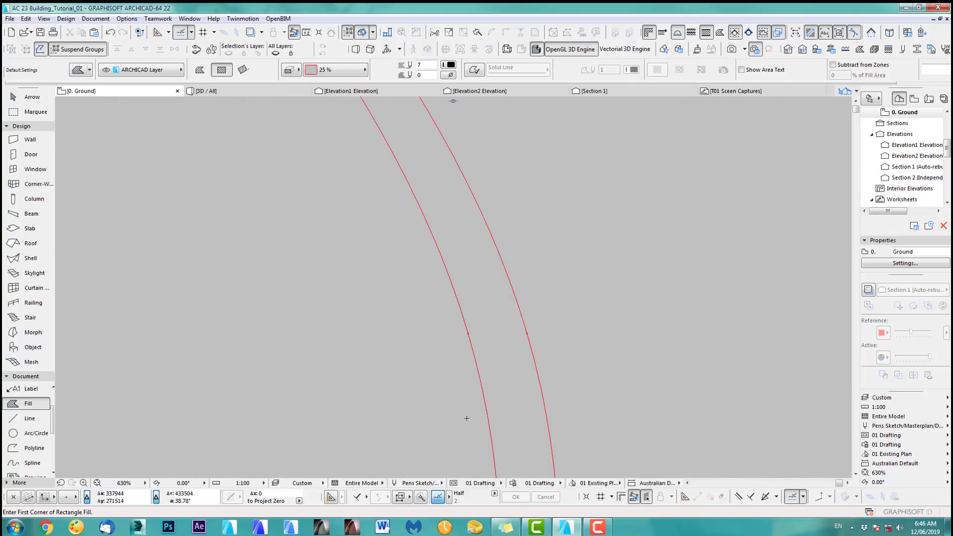
click(490, 400)
scroll(524, 379, up, 3)
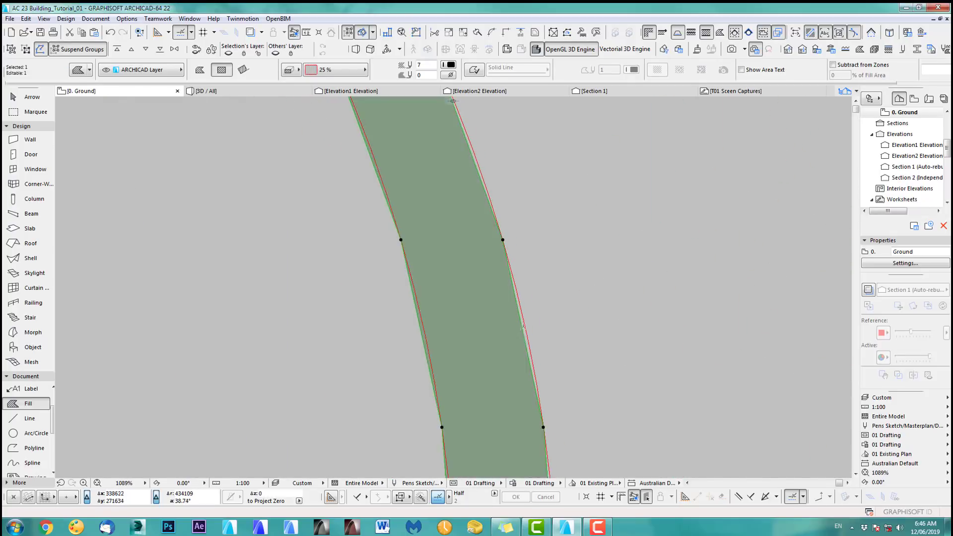
key(ctrl+z)
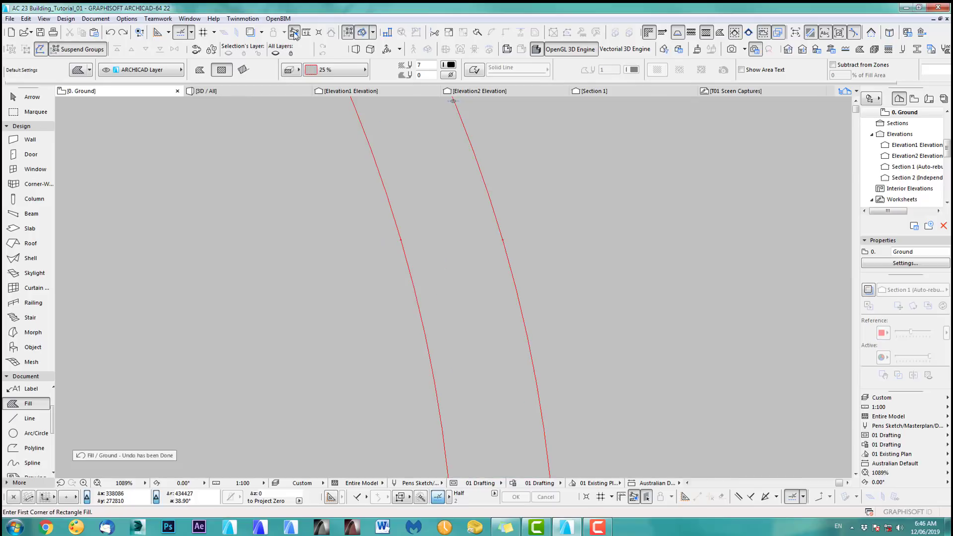
- Reduce the Magic Wand's allowed deviation from curves so that splines are traced more finely
click(127, 18)
click(158, 85)
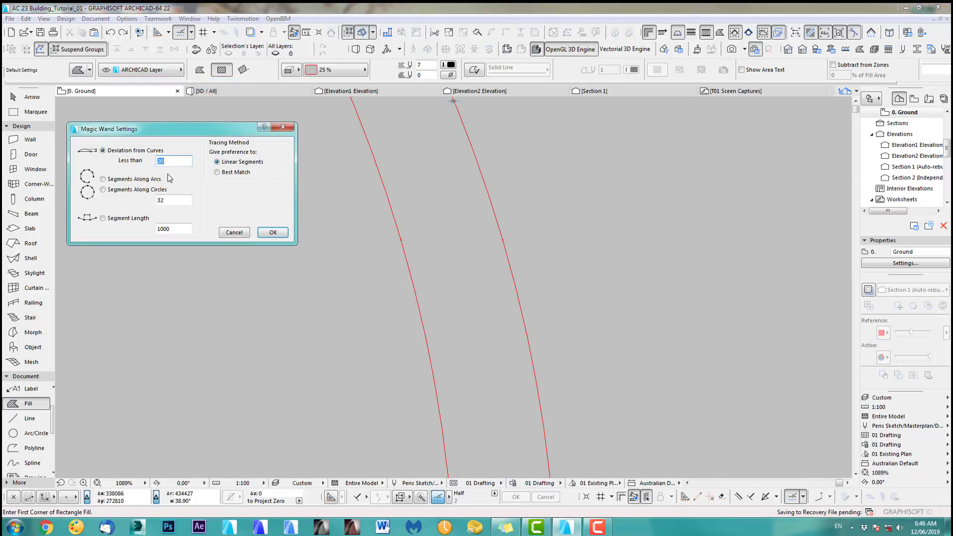
key(Return)
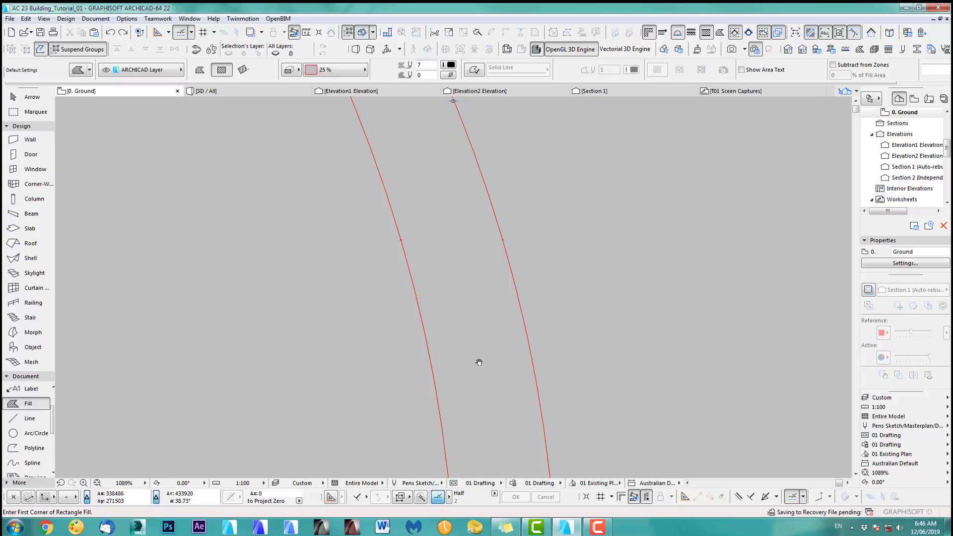
- Try the Magic Wand fill on the copied profile again, checking its curve and thickness down to the base, and undo it
scroll(467, 313, down, 2)
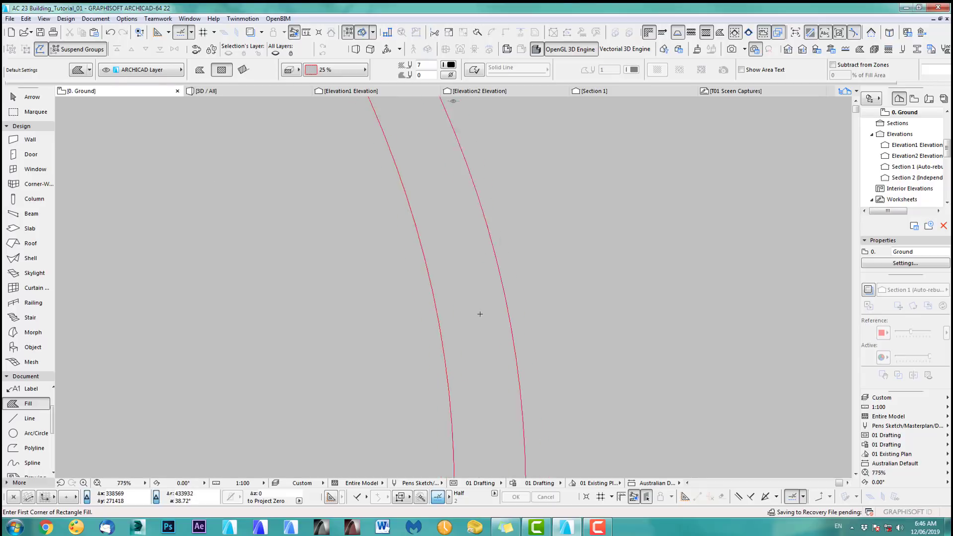
scroll(480, 313, down, 10)
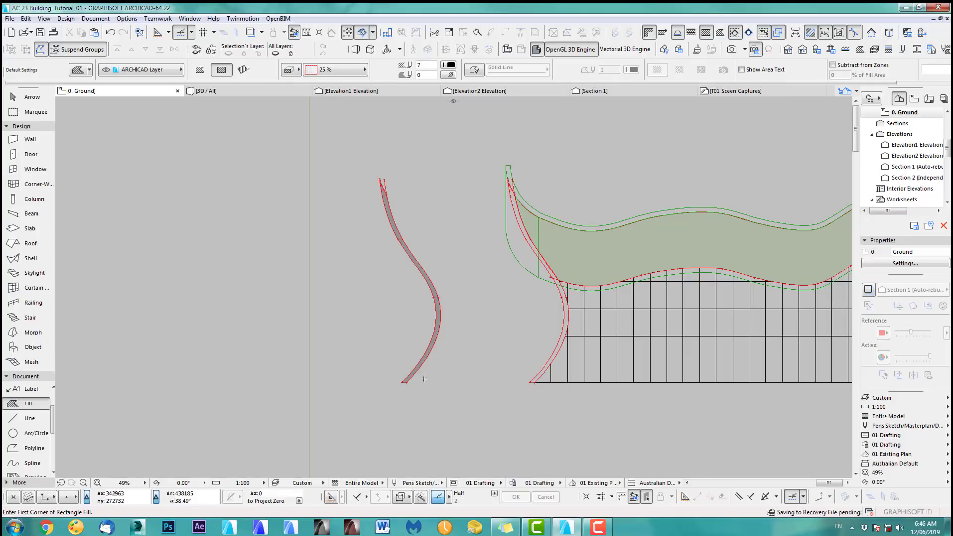
scroll(395, 391, up, 6)
middle_drag(443, 341, 474, 417)
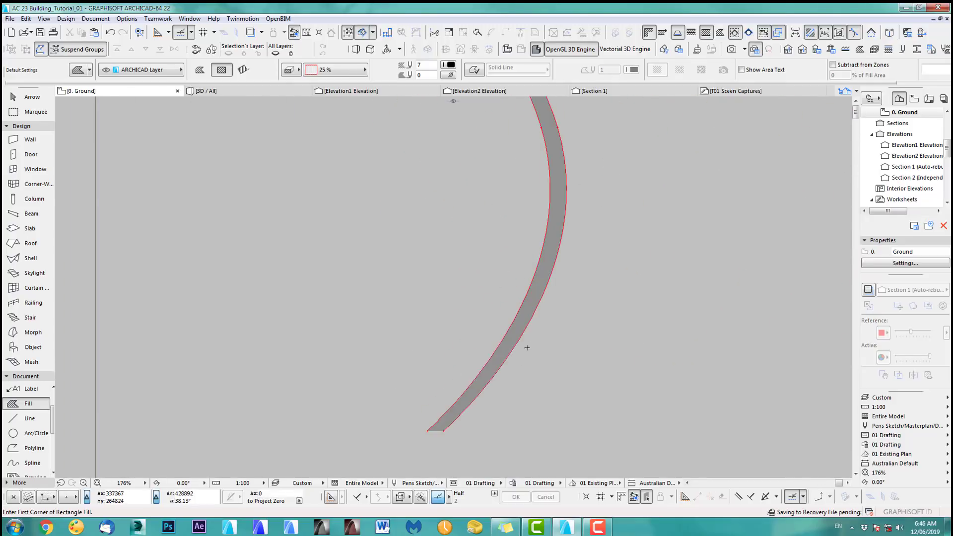
scroll(528, 347, down, 3)
middle_drag(538, 317, 540, 330)
scroll(540, 329, down, 1)
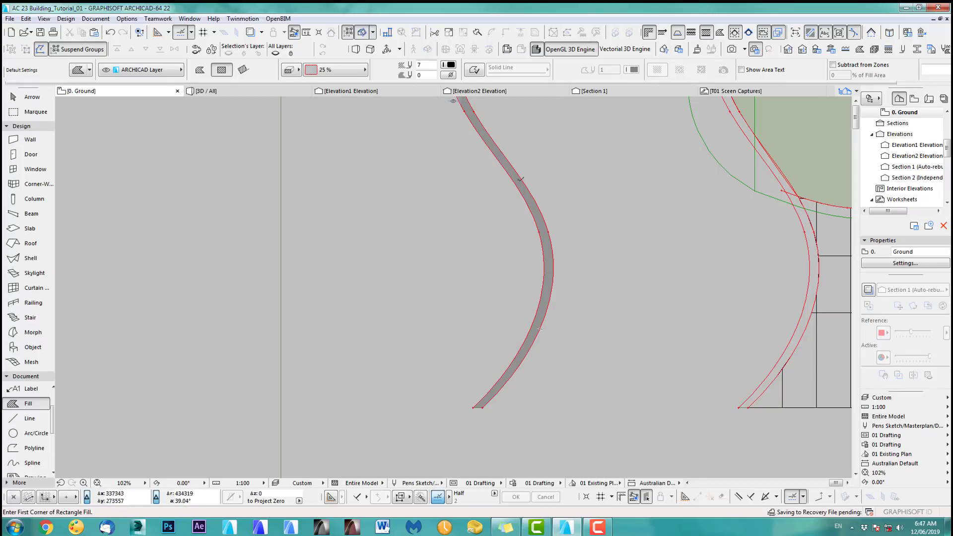
scroll(500, 157, up, 4)
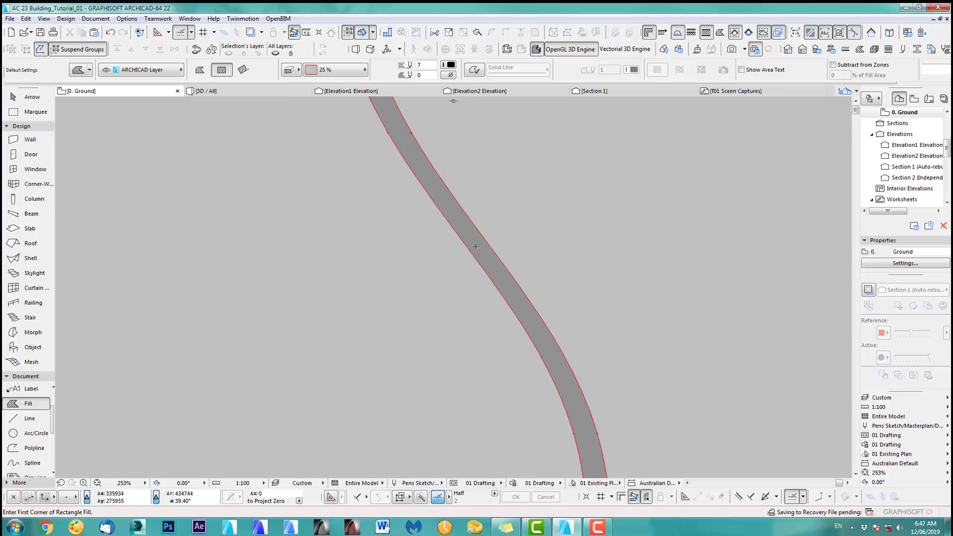
scroll(476, 247, down, 5)
middle_drag(521, 420, 535, 252)
scroll(485, 360, up, 6)
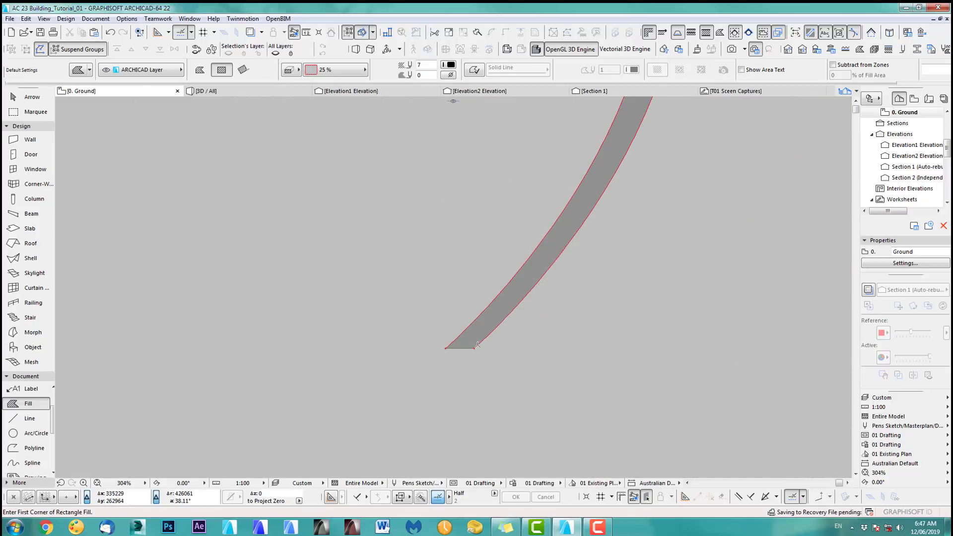
key(ctrl+z)
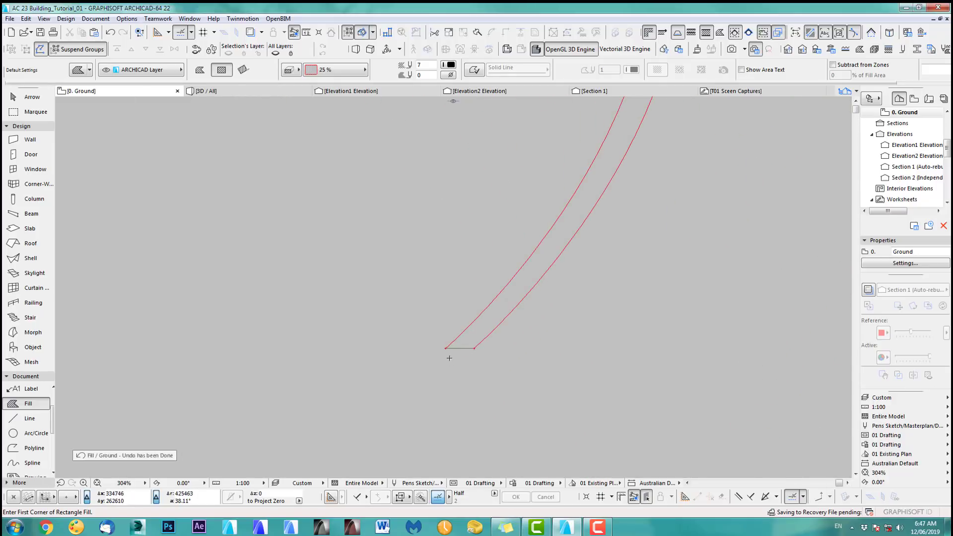
- Draw a 500 mm line from the right spline's lower end, perpendicular across the copied profile at about 134°
scroll(449, 357, up, 5)
middle_drag(469, 378, 452, 404)
scroll(479, 423, down, 2)
key(l)
click(483, 378)
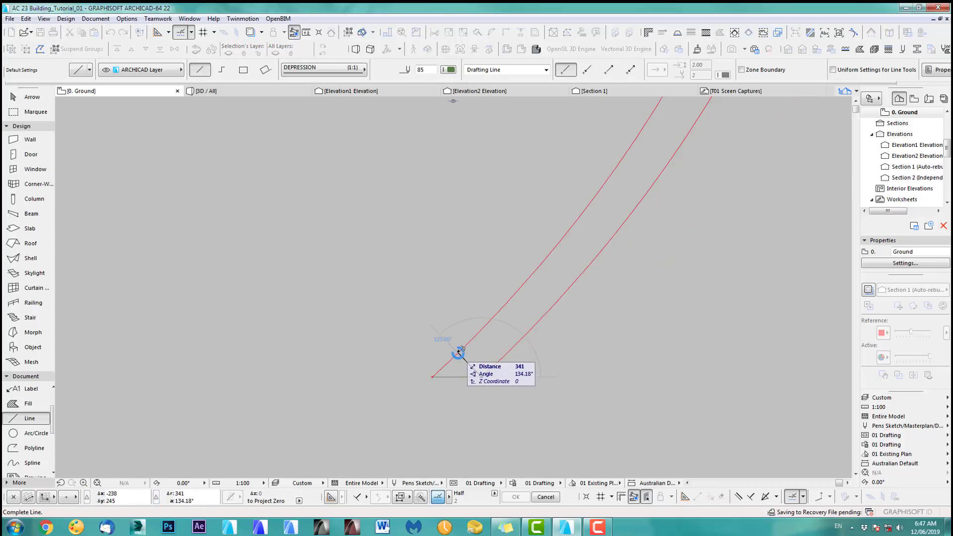
text(5)
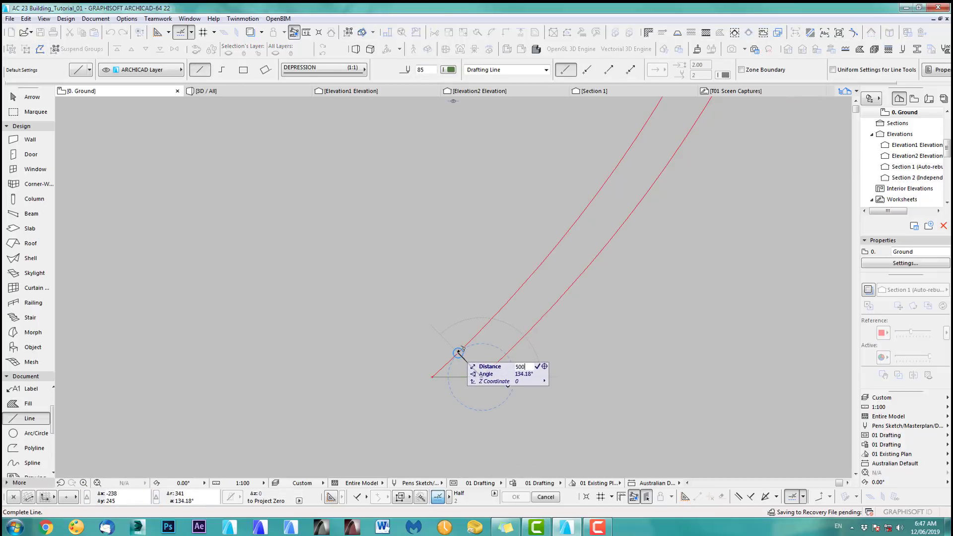
text(00)
key(Return)
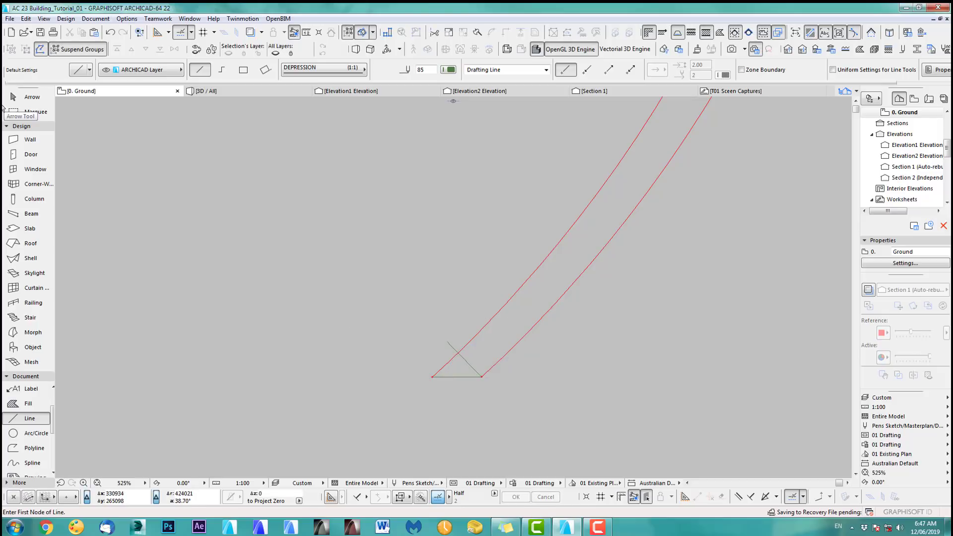
- Stretch the copied profile's lower left corner horizontally outward, moving the left spline toward the end of the 500 mm line
click(33, 112)
click(420, 368)
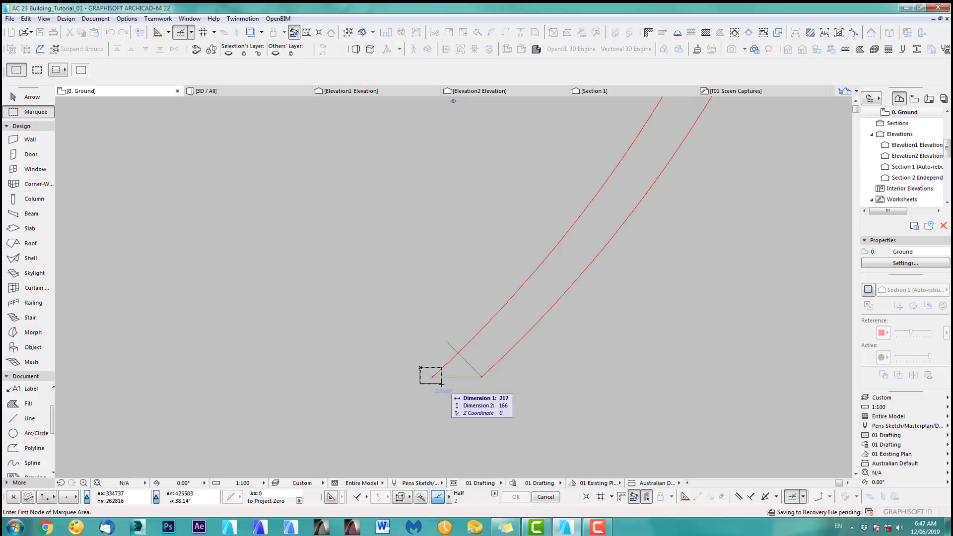
click(442, 384)
key(ctrl+h)
click(433, 377)
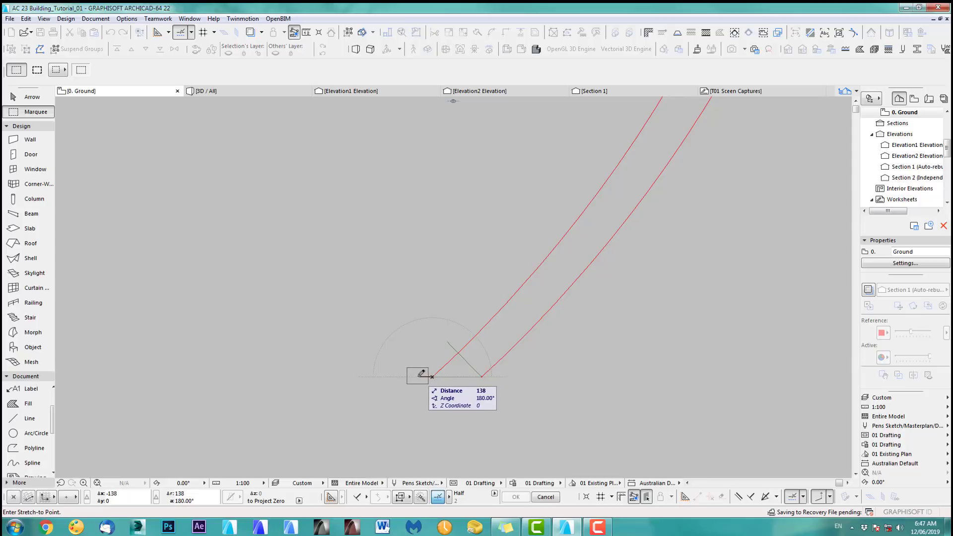
click(418, 372)
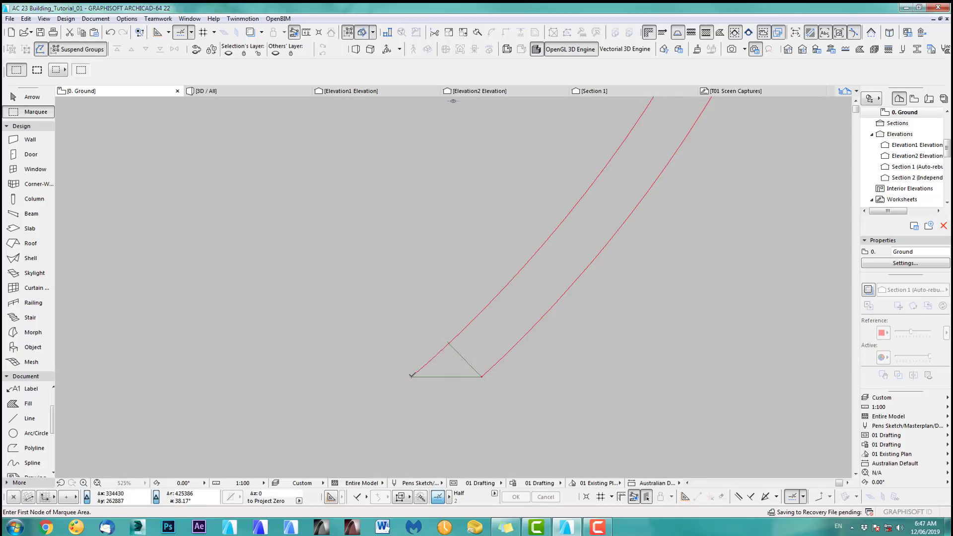
- Stretch the same corner slightly further outward, about 35 mm, so the left spline meets the 500 mm line's end
click(397, 367)
click(417, 384)
key(ctrl+h)
click(412, 376)
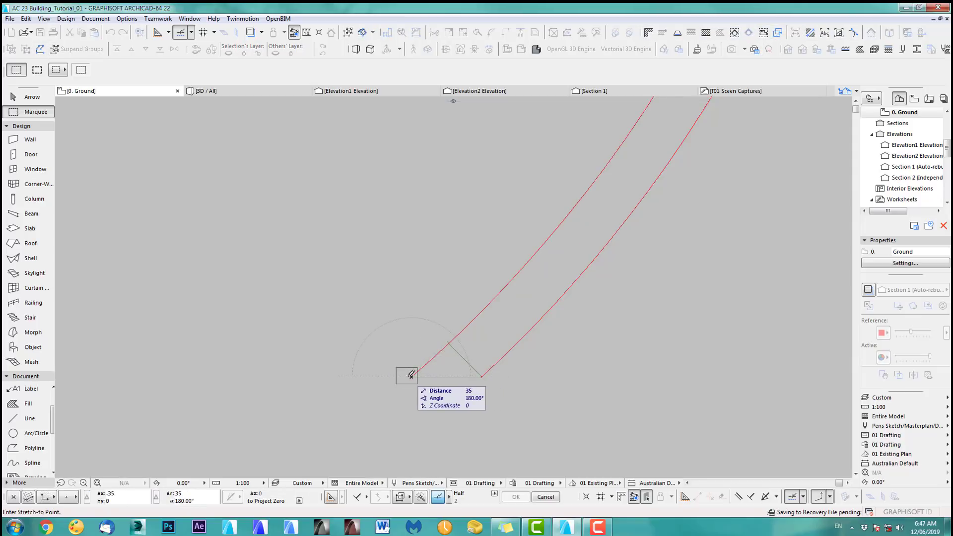
click(408, 377)
key(Escape)
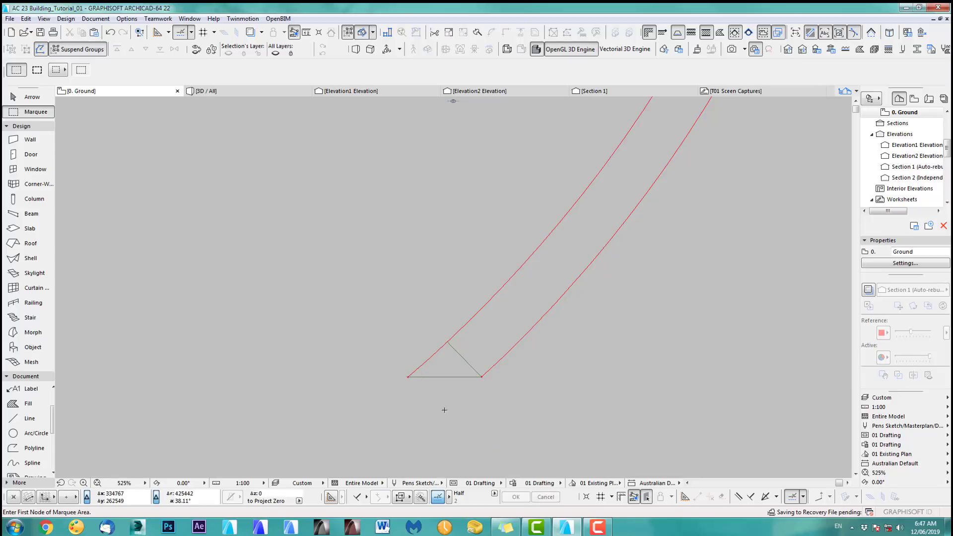
scroll(443, 408, down, 6)
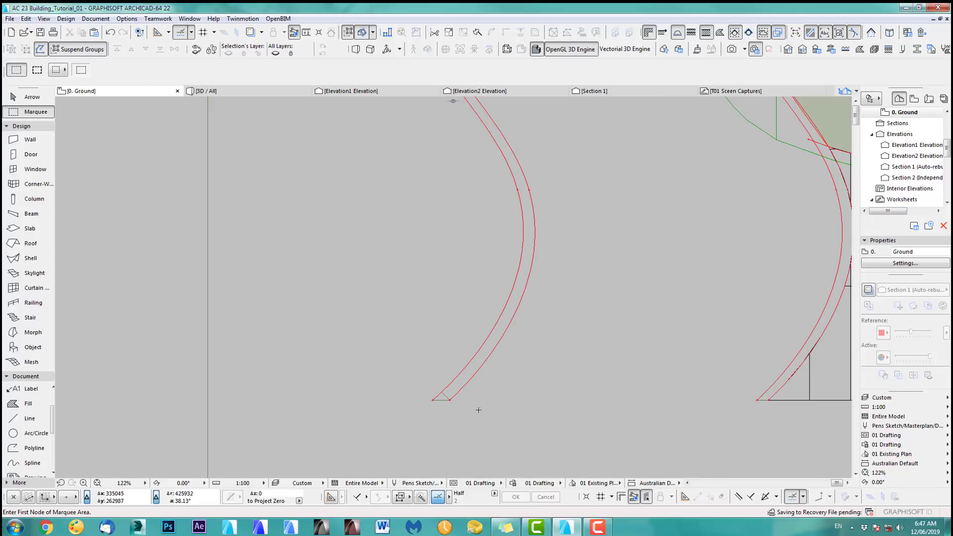
- Check the copied end profile along its height and fill it with the Magic Wand using the Fill tool
scroll(479, 410, down, 2)
scroll(455, 249, up, 3)
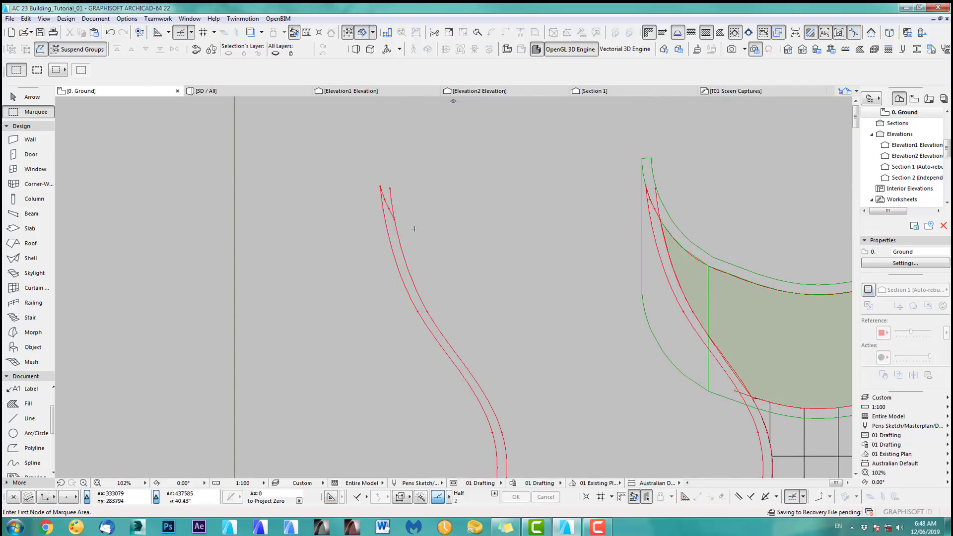
scroll(443, 337, up, 5)
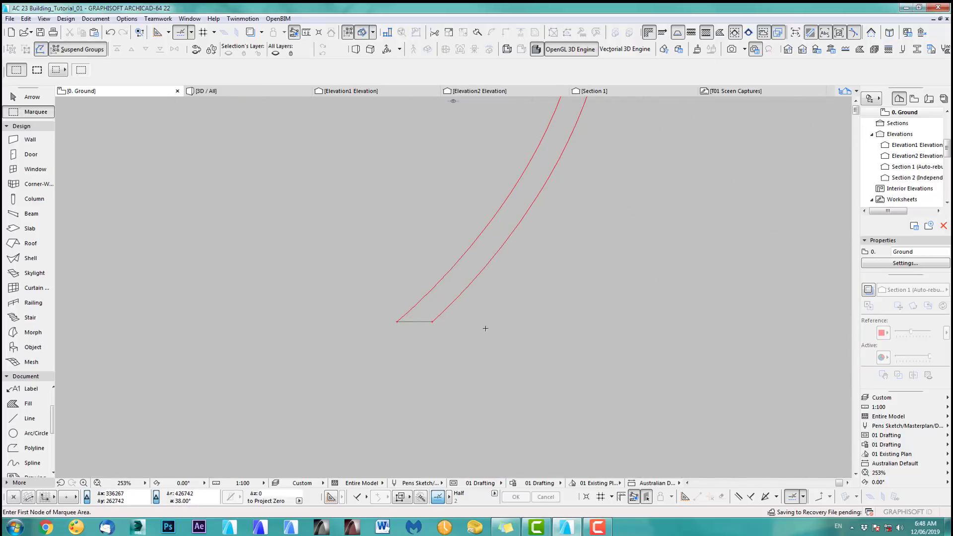
click(28, 404)
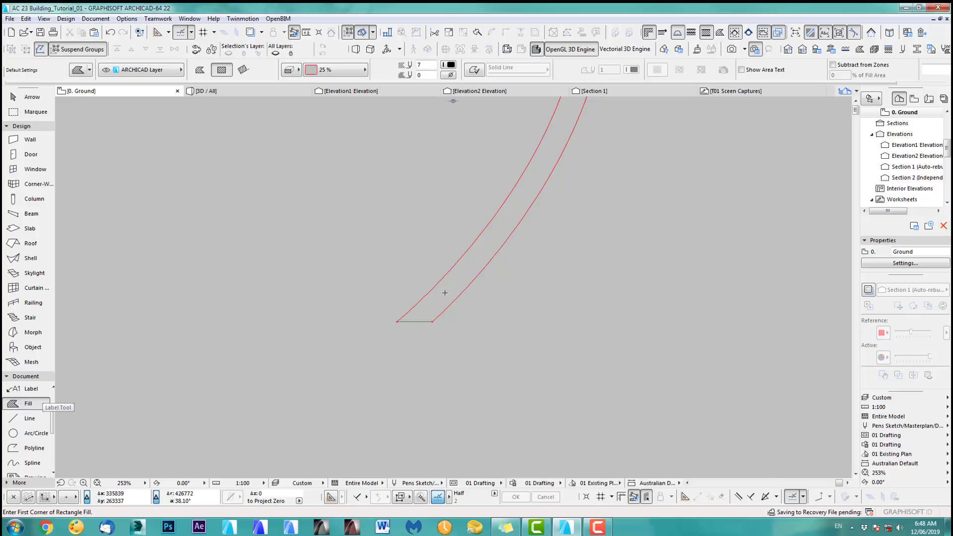
scroll(502, 297, down, 6)
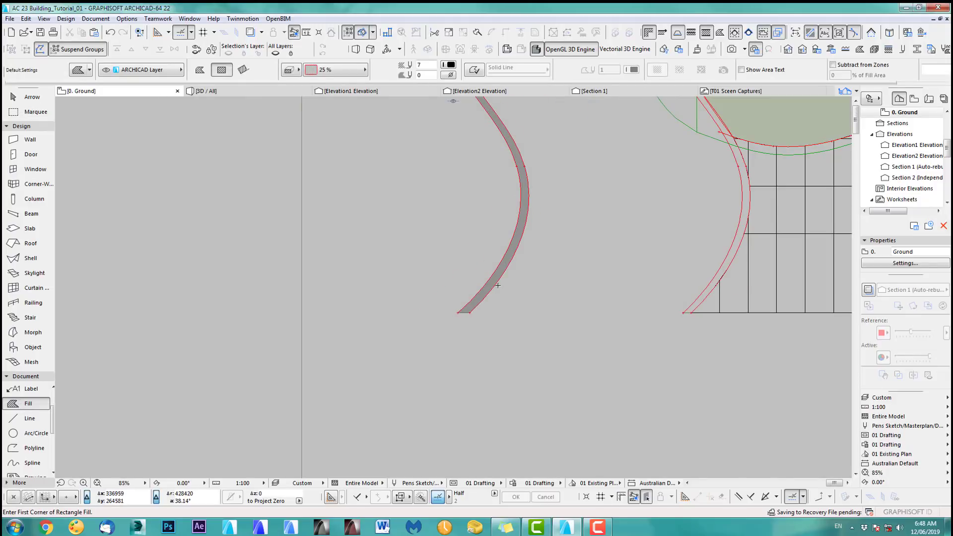
scroll(506, 279, up, 3)
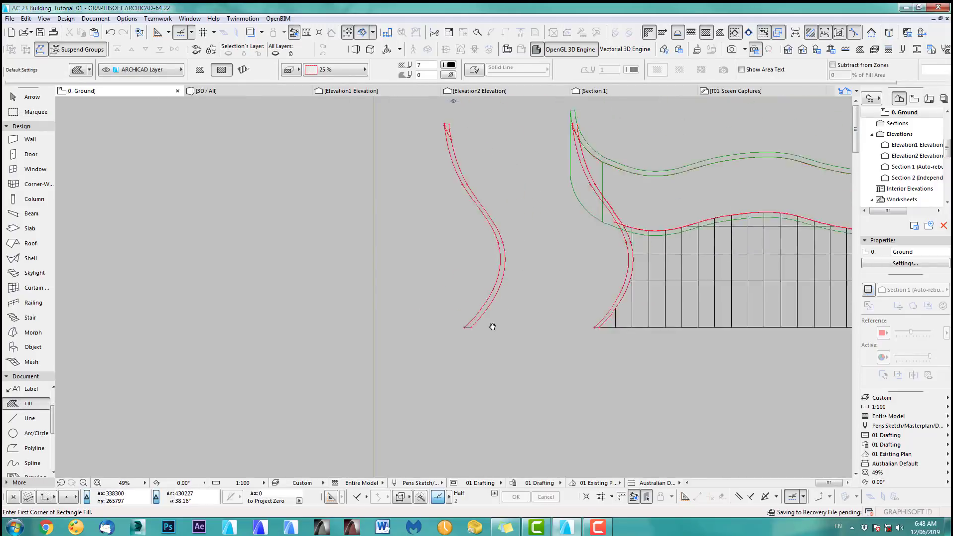
- Select and copy the new fill of the end profile, and open the Profile Manager
shift+click(450, 338)
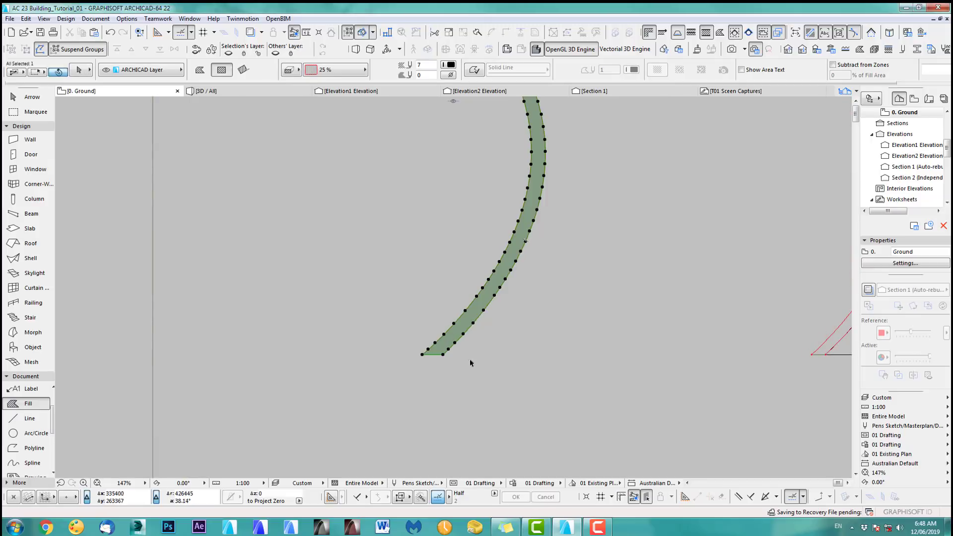
scroll(359, 284, down, 5)
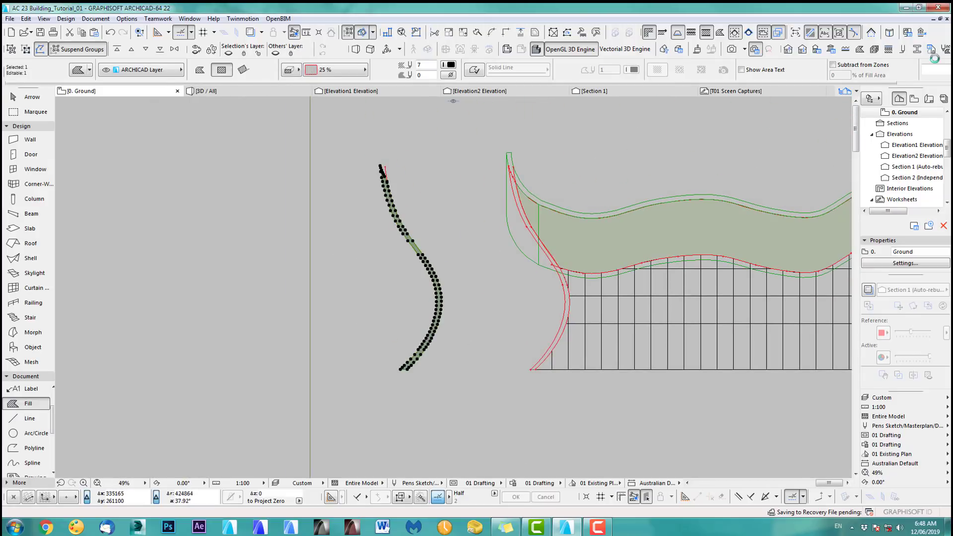
click(919, 50)
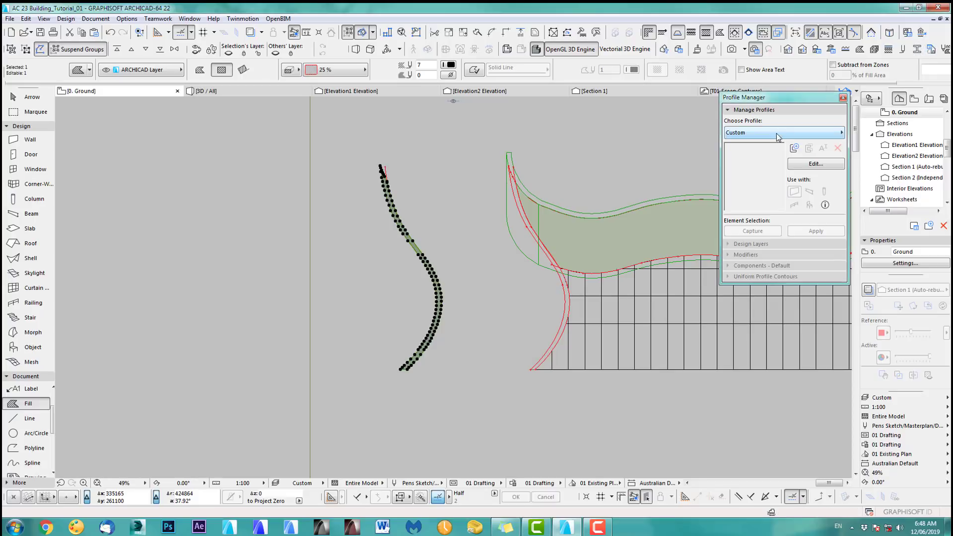
- Try to create a new custom profile named Awall
click(794, 149)
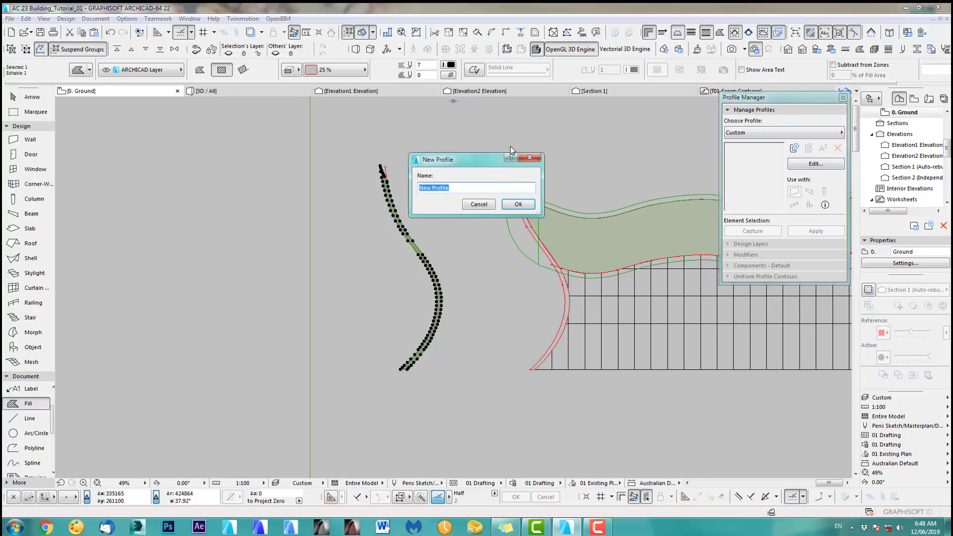
text(All)
key(BackSpace)
key(BackSpace)
text(wall)
click(518, 204)
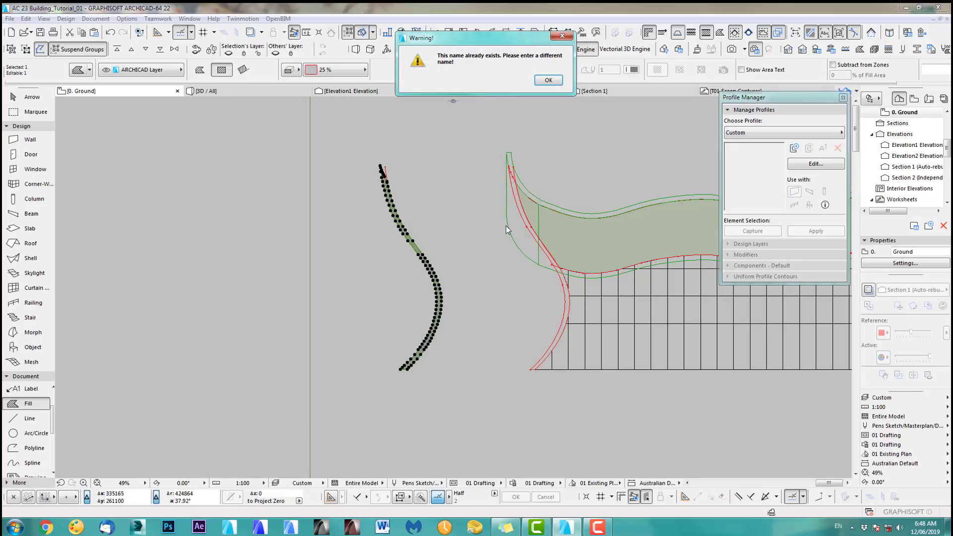
click(552, 82)
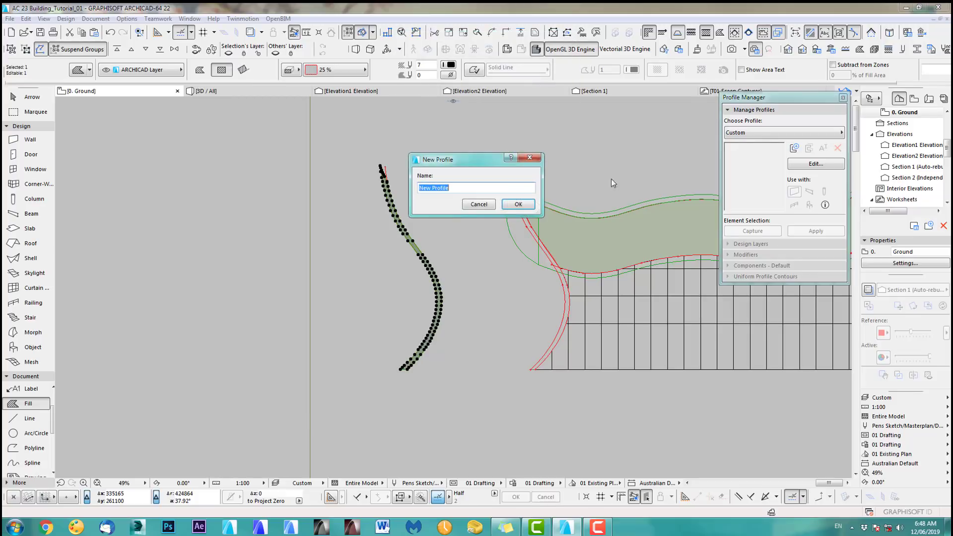
click(479, 204)
- Open the existing Awall profile for editing and delete all of its old components
click(749, 134)
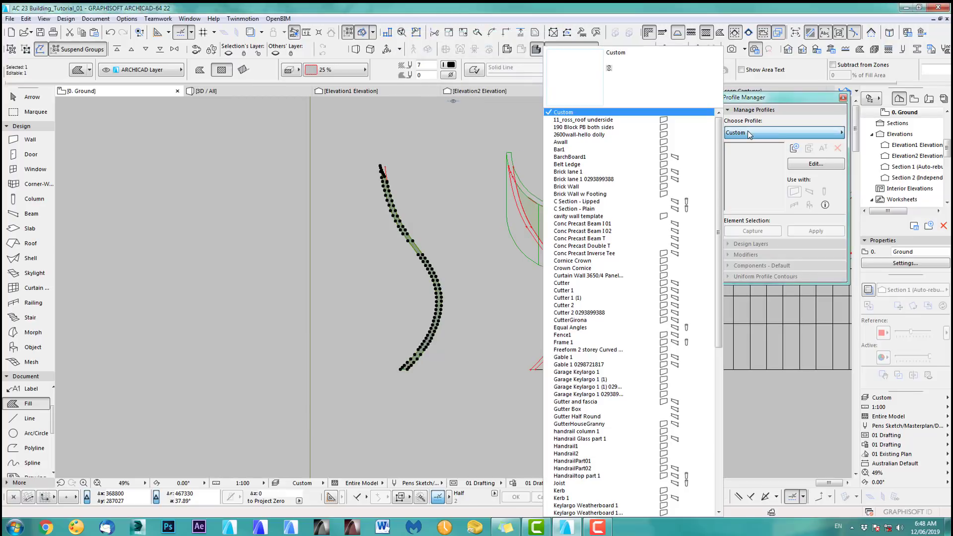
click(577, 143)
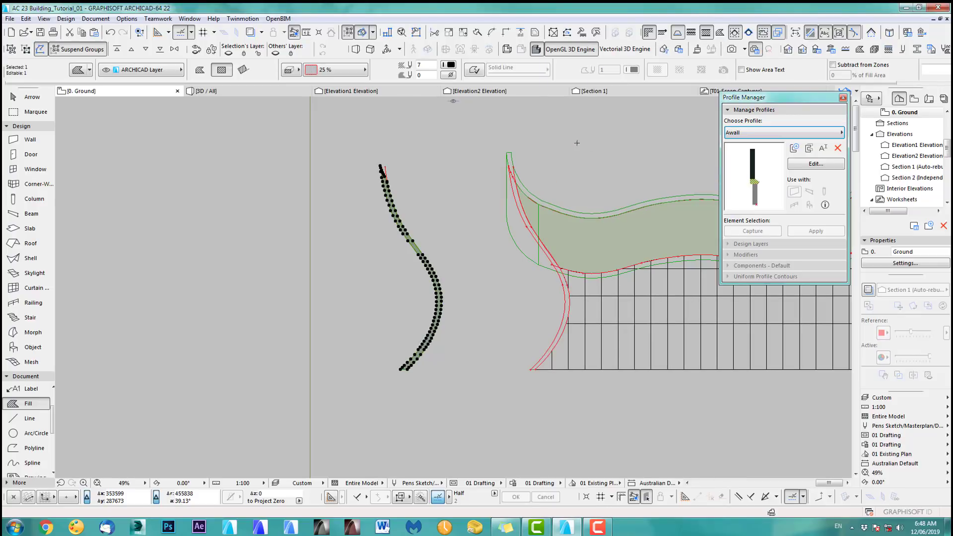
click(816, 163)
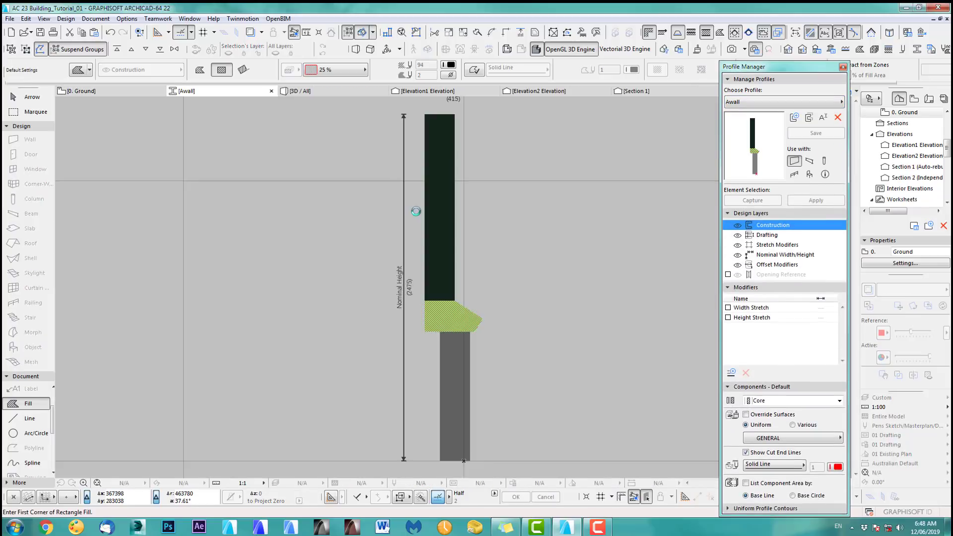
click(32, 97)
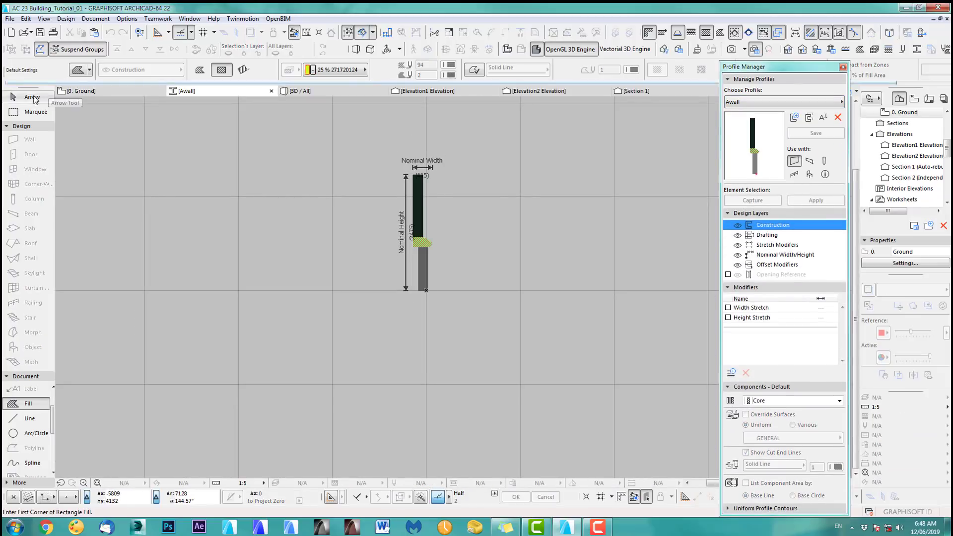
drag(329, 133, 450, 321)
key(Delete)
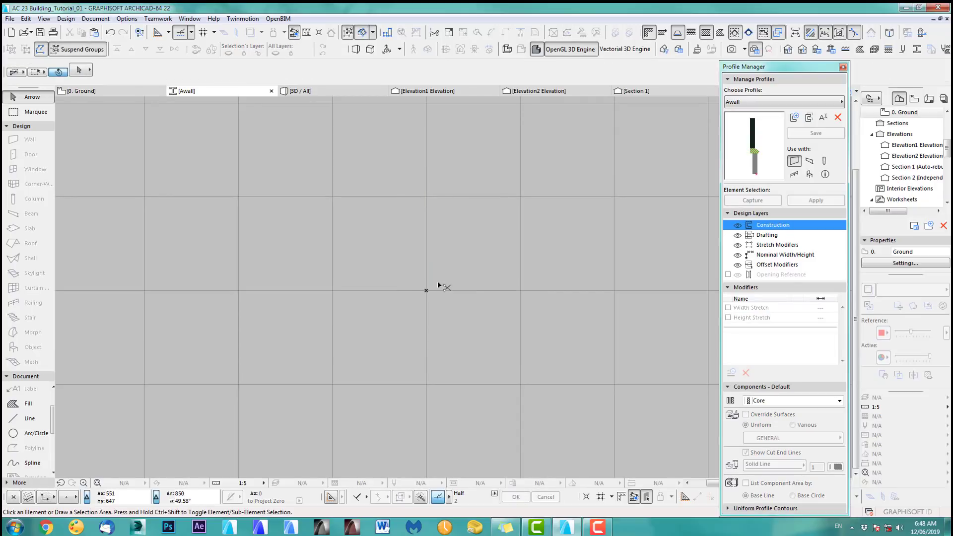
- Paste the copied fill into the Awall profile and move its lower left corner onto the profile origin
key(ctrl+v)
click(534, 238)
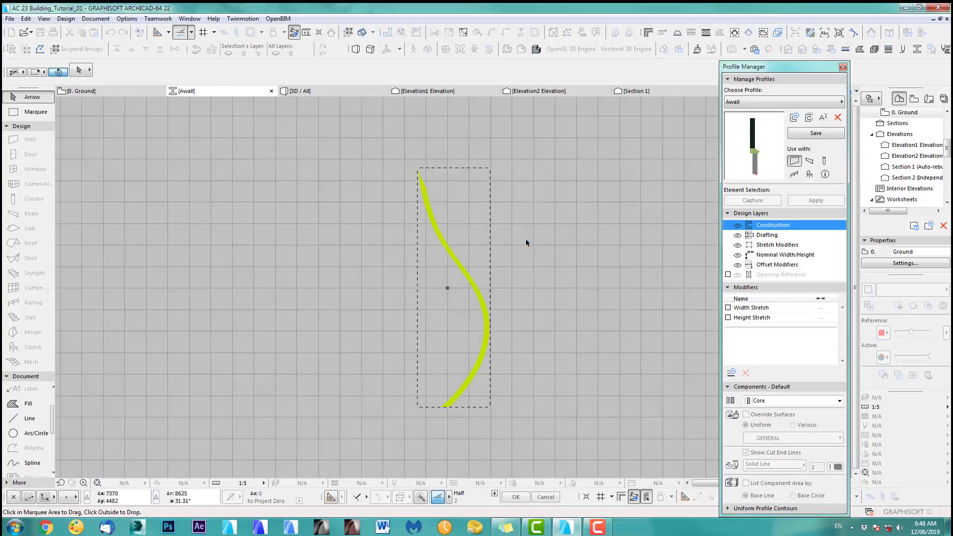
scroll(457, 405, up, 3)
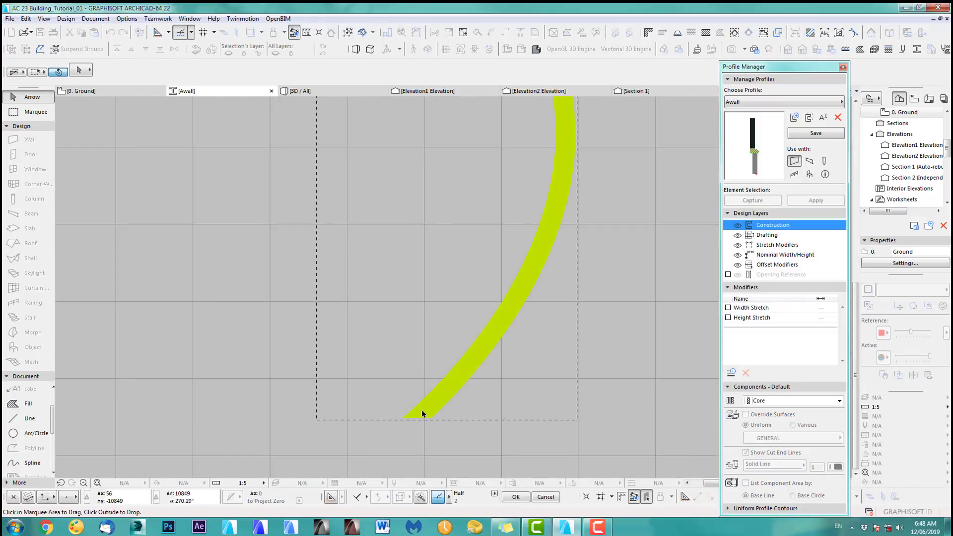
click(405, 421)
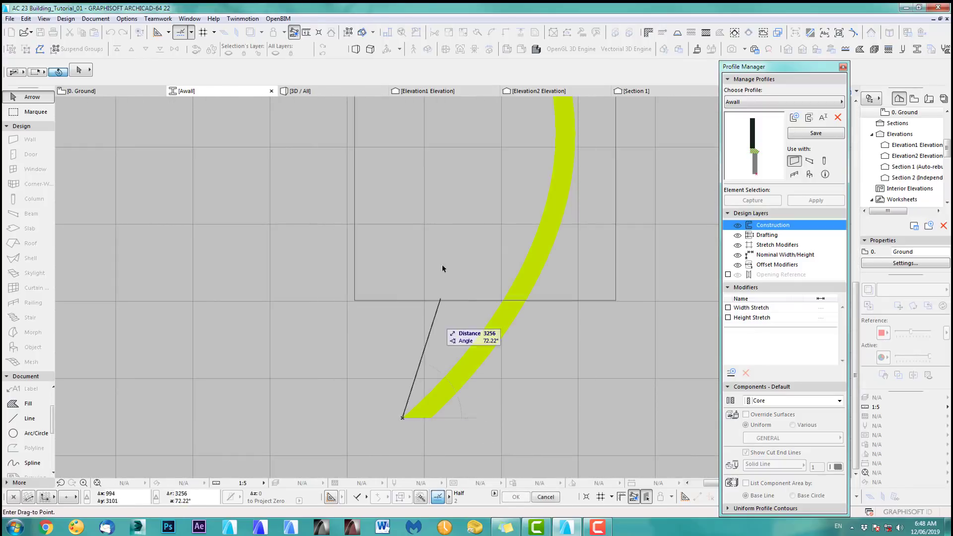
click(440, 202)
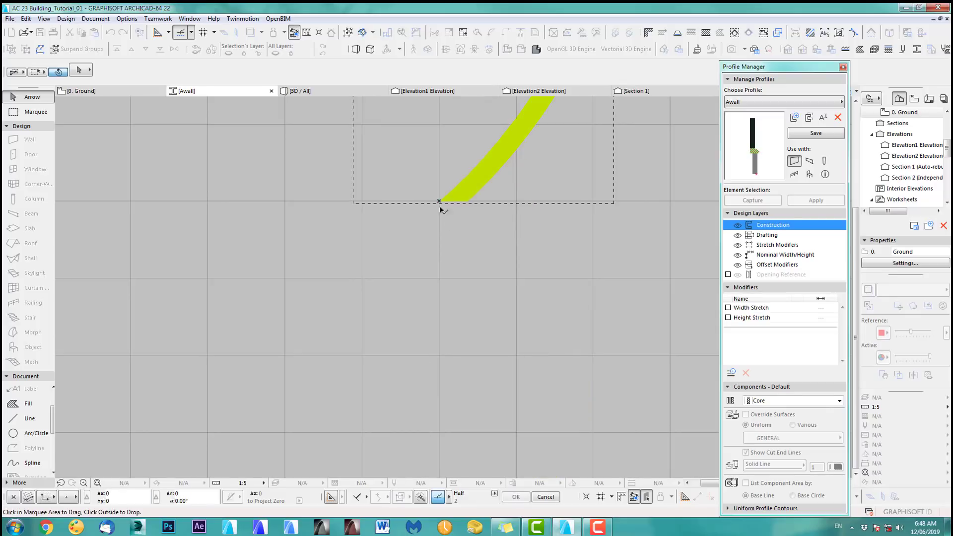
click(513, 256)
- Override the pasted fill's surface with C_structural, save the Awall profile and close the Profile Manager
middle_drag(515, 260, 475, 350)
scroll(529, 290, down, 3)
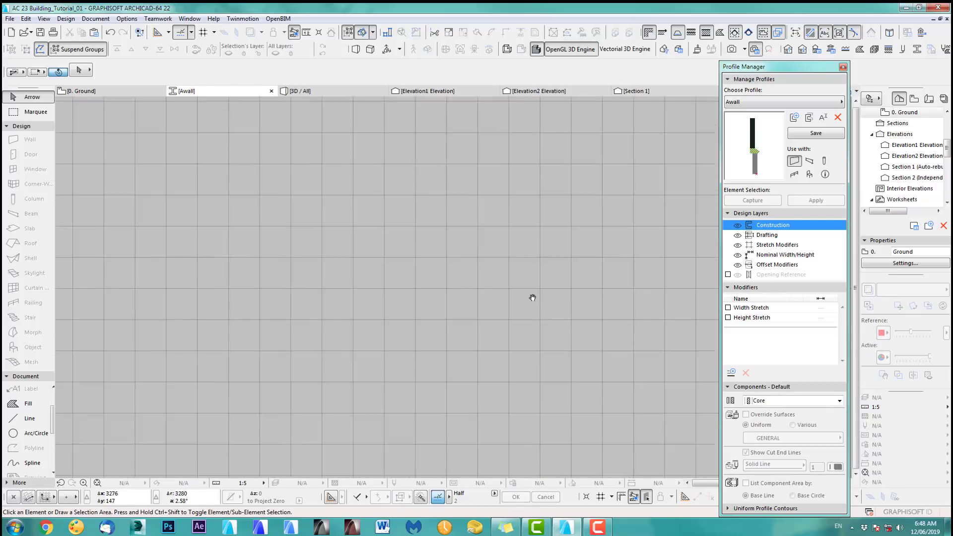
middle_drag(532, 295, 492, 333)
scroll(513, 250, up, 1)
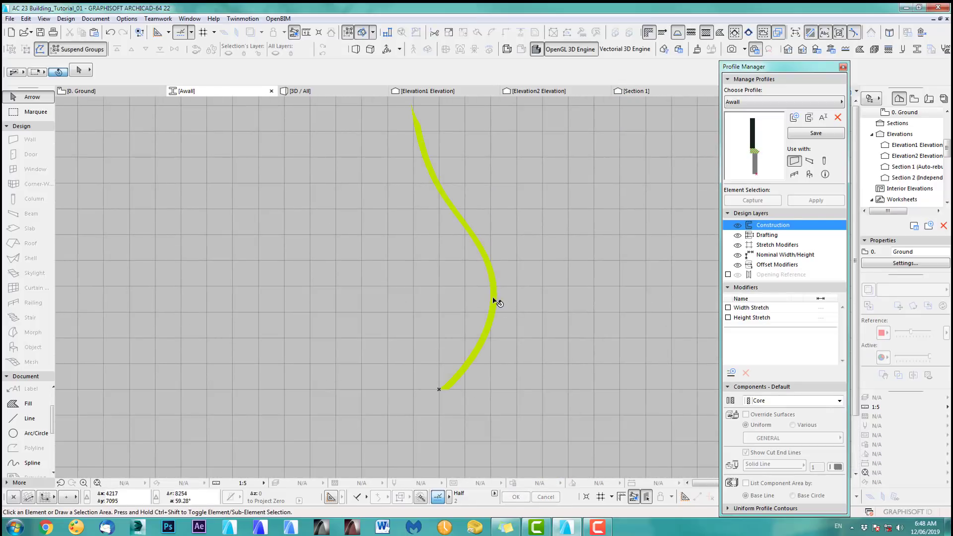
click(493, 303)
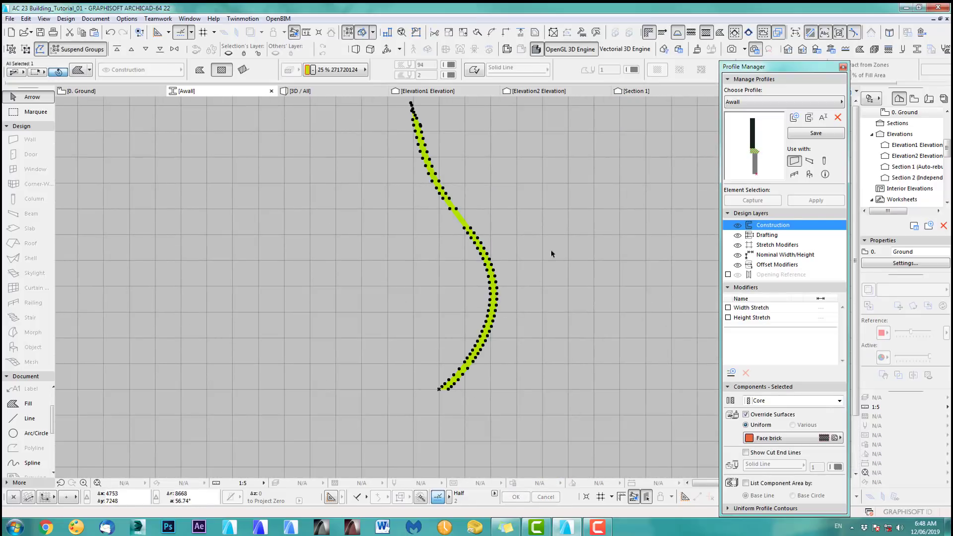
click(767, 439)
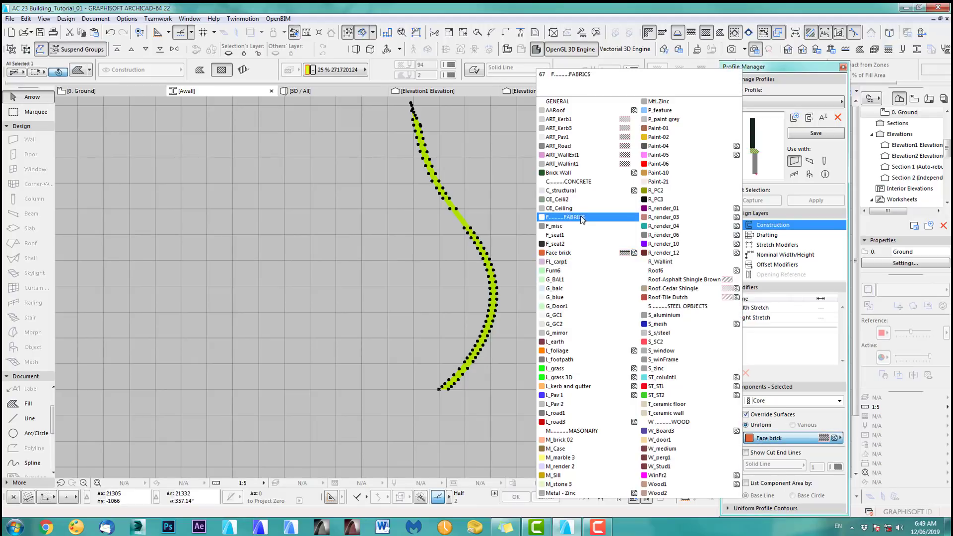
click(566, 191)
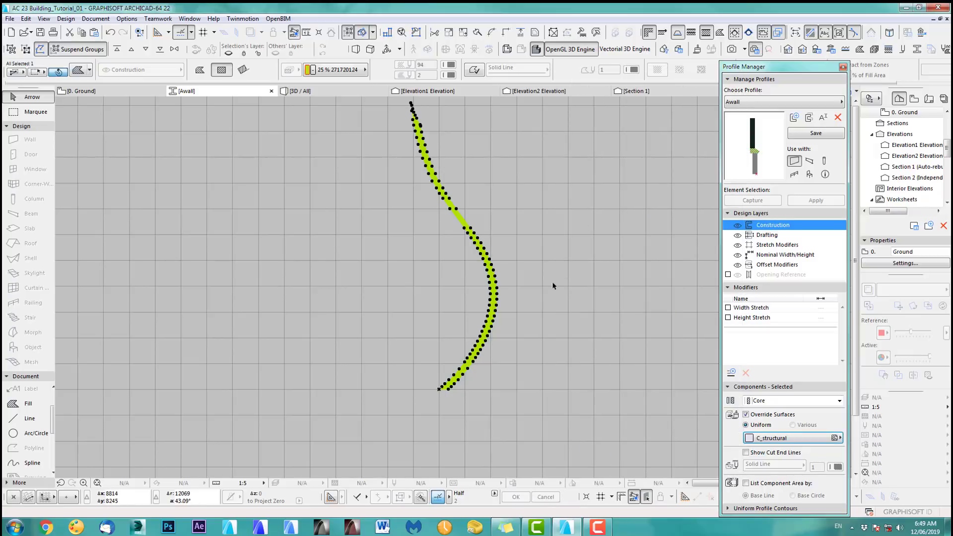
key(Escape)
click(814, 134)
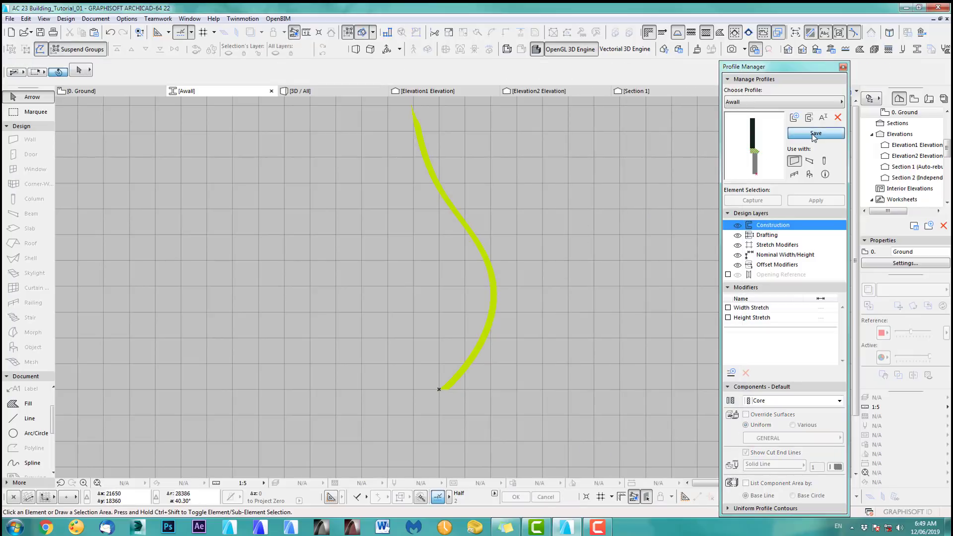
click(843, 68)
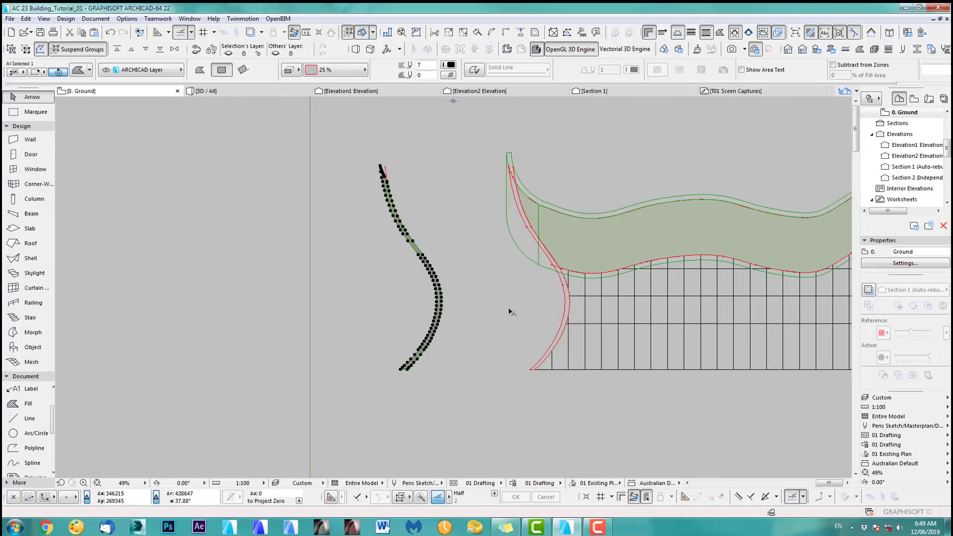
- Set the wall defaults to a complex profile wall using the Awall profile
middle_drag(509, 313, 497, 293)
scroll(483, 318, down, 5)
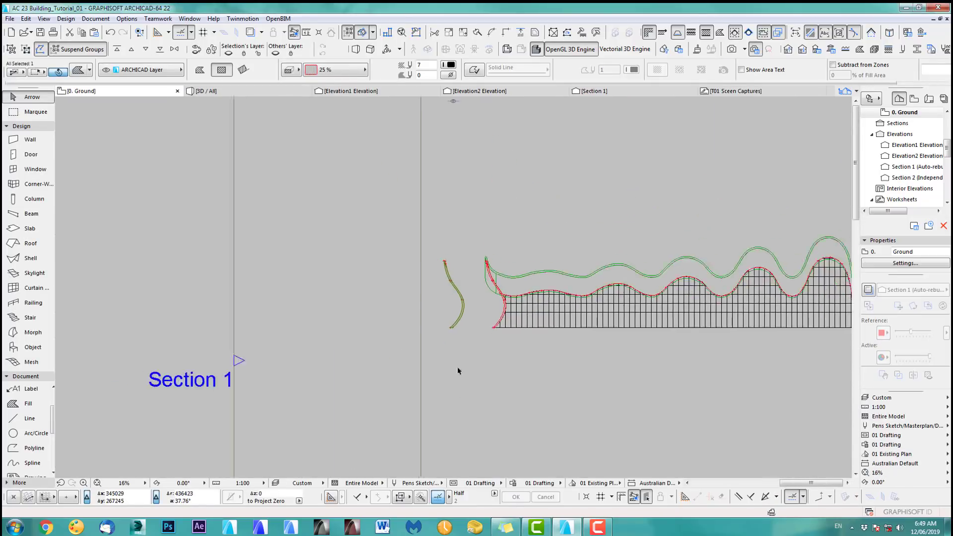
middle_drag(457, 371, 476, 228)
middle_drag(498, 414, 483, 361)
scroll(486, 305, up, 2)
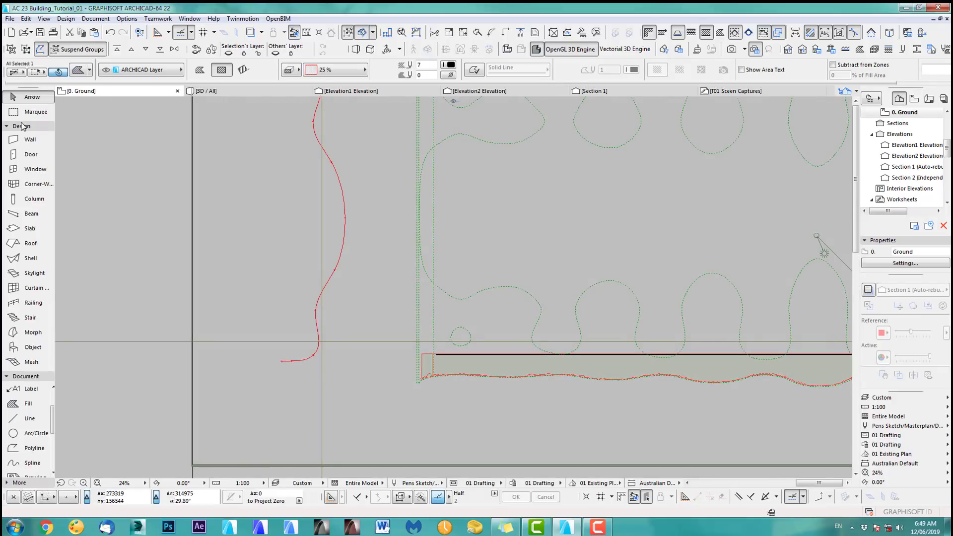
click(83, 141)
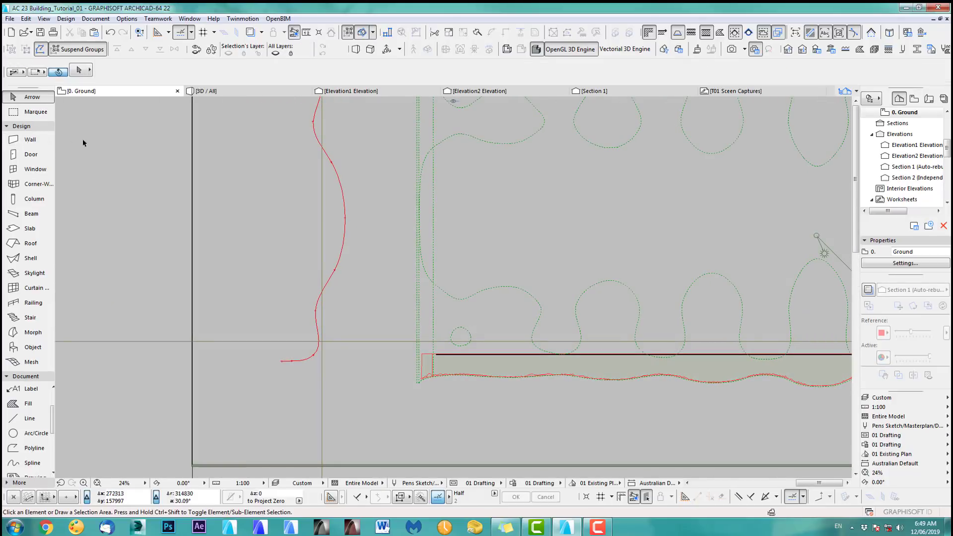
double_click(31, 141)
click(505, 73)
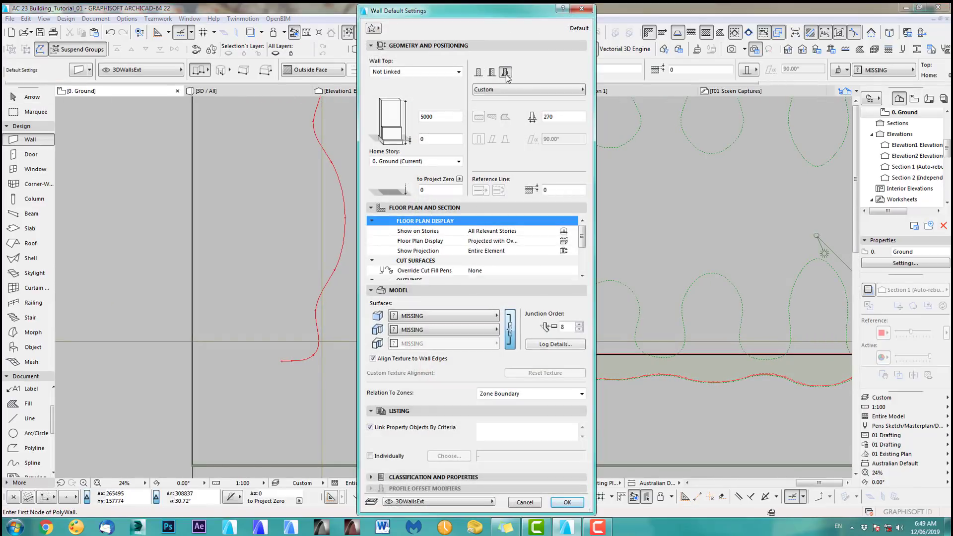
click(506, 89)
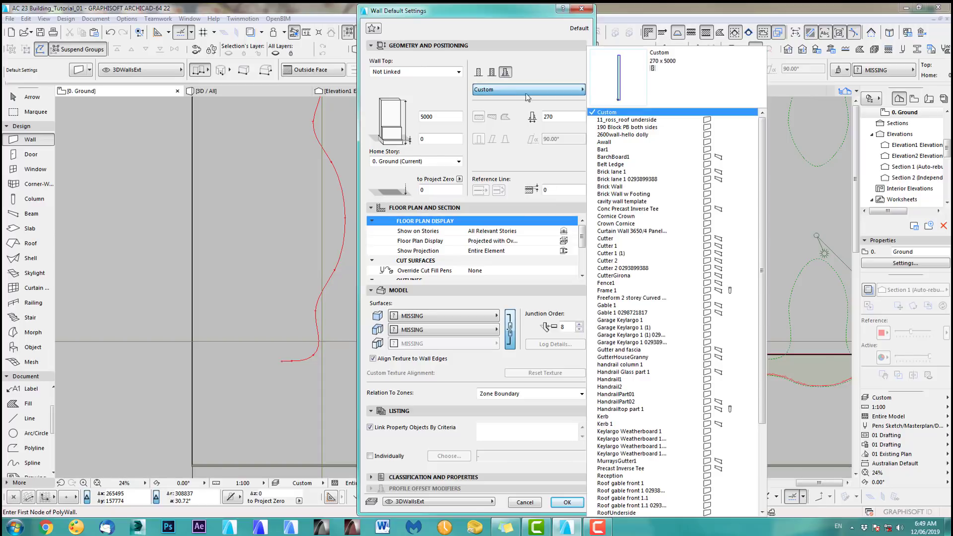
click(610, 143)
- Set the linked surfaces in the wall defaults to C_structural
click(410, 328)
click(409, 331)
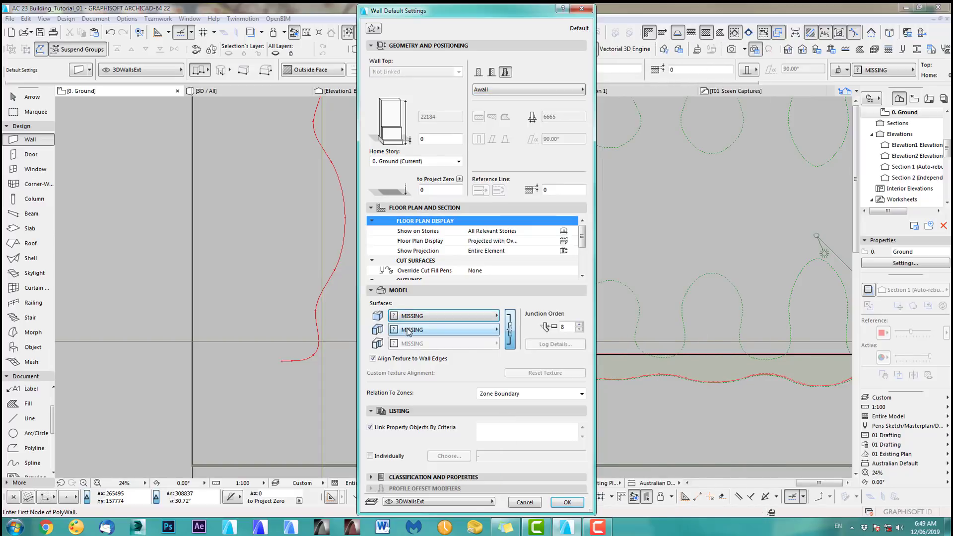
click(485, 330)
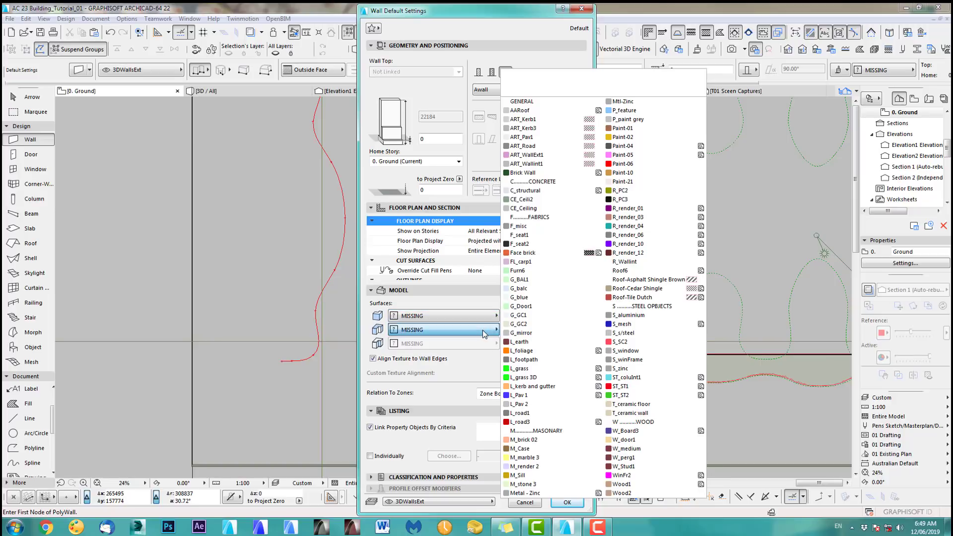
click(529, 191)
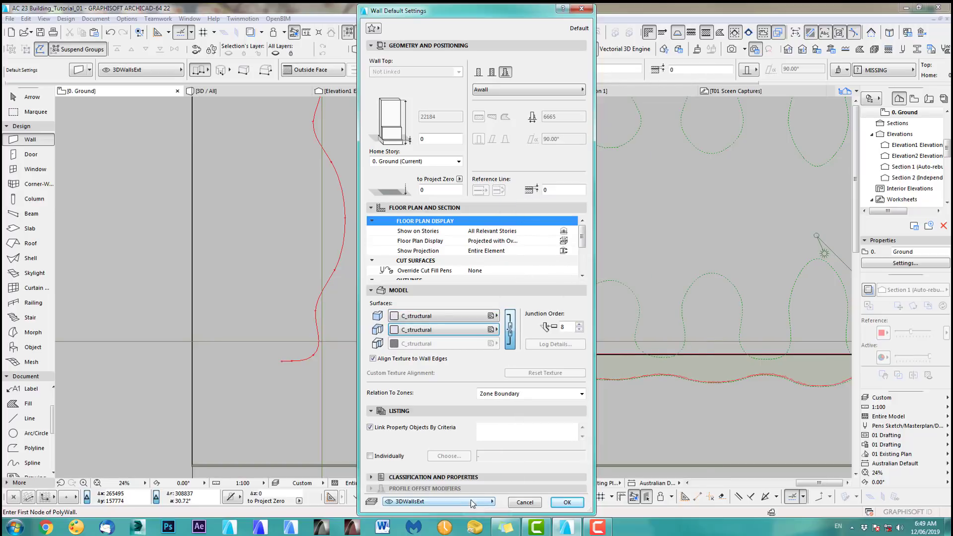
- Draw a straight wall with the Awall profile along the building's end in the ground plan, between the curved profile line and the roof
click(568, 503)
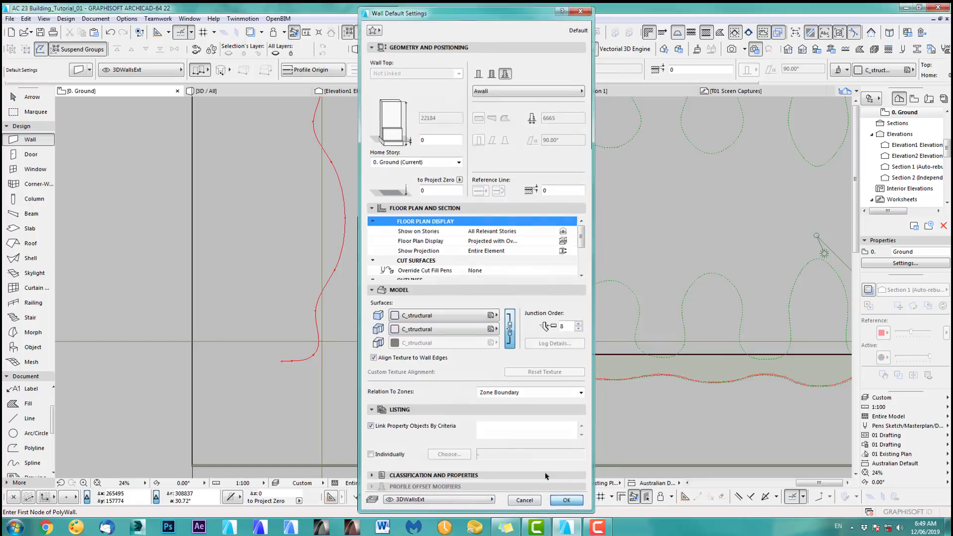
scroll(398, 355, down, 3)
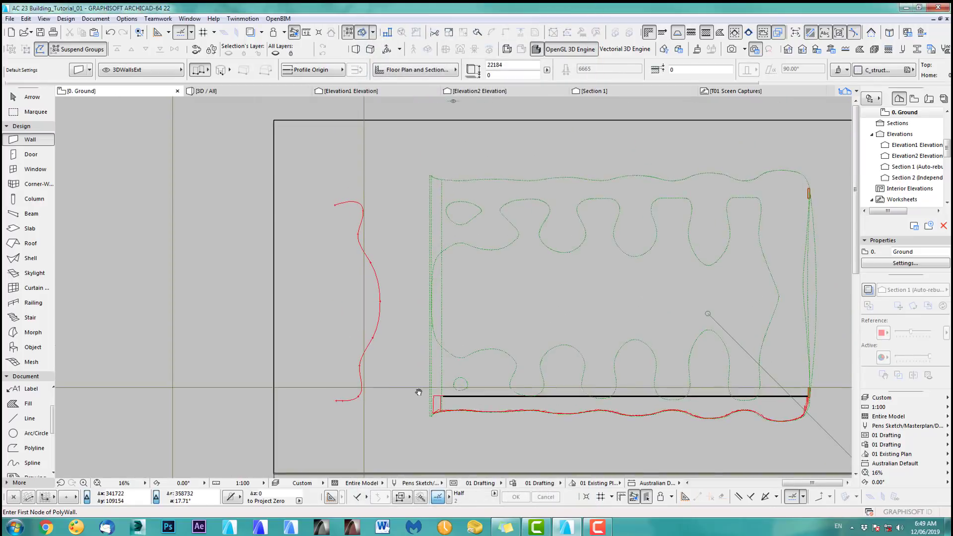
click(412, 411)
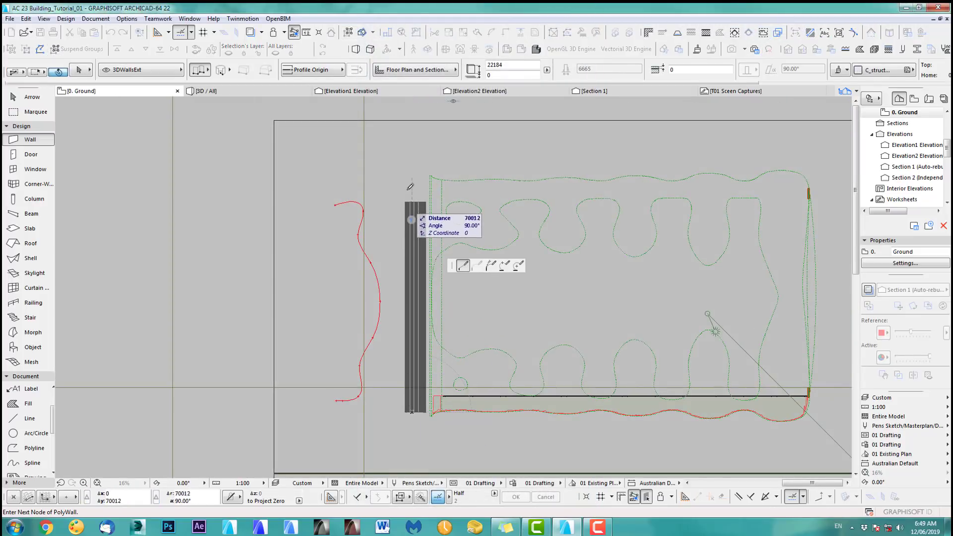
click(411, 162)
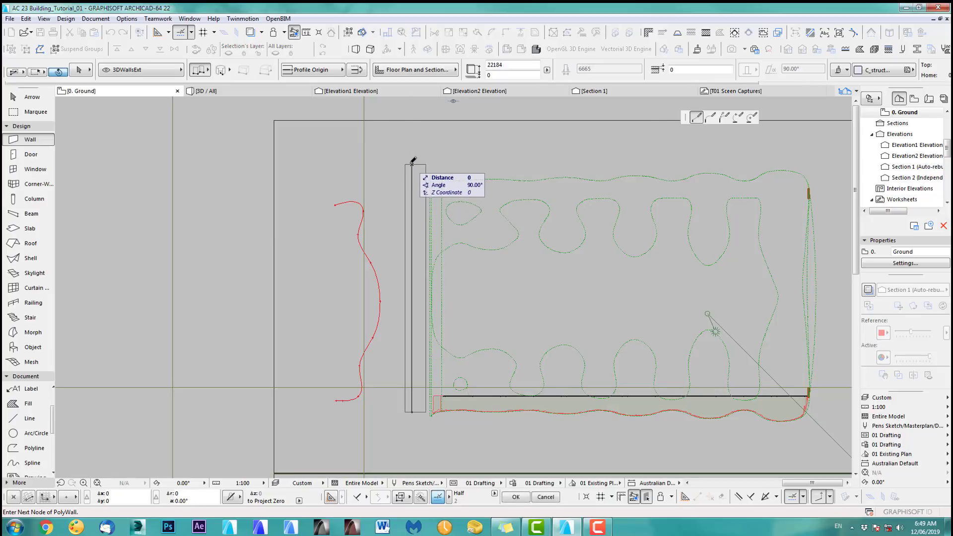
click(411, 160)
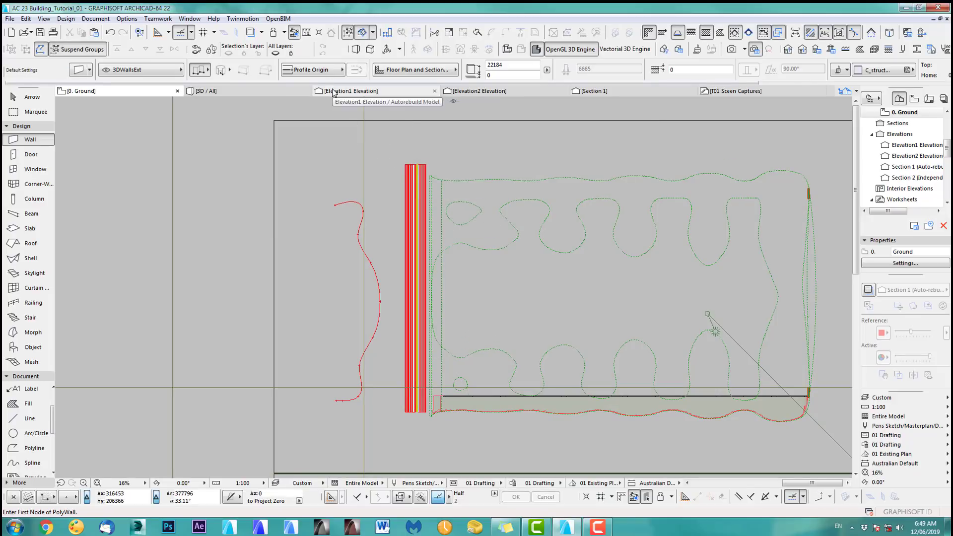
- Move the new Awall wall in Elevation1 so its inner base corner meets the foot of the glazed facade's curved edge
click(348, 90)
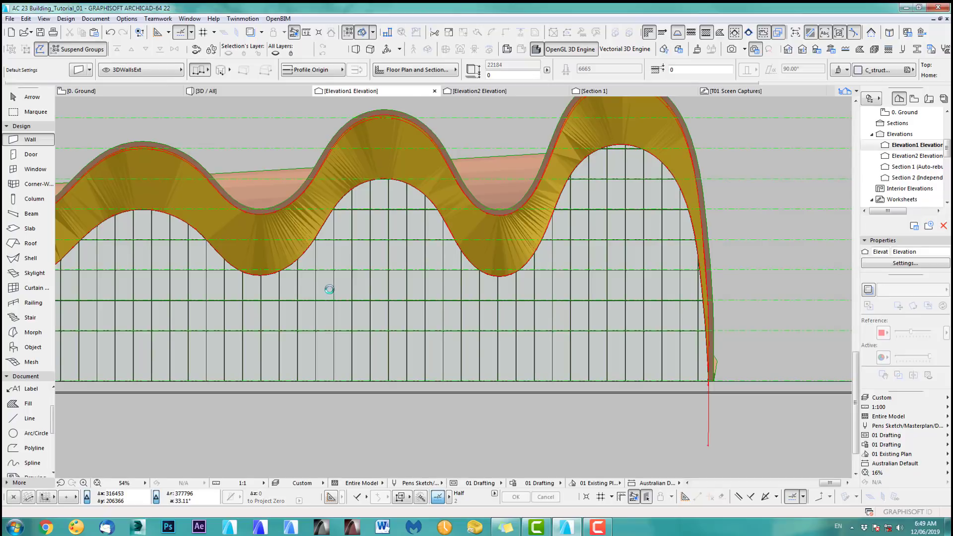
scroll(331, 289, down, 4)
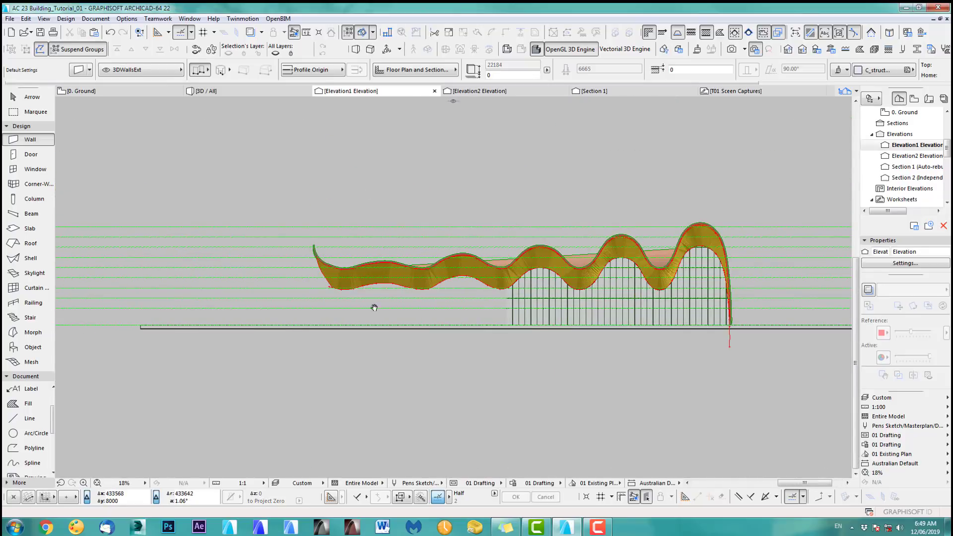
scroll(399, 309, up, 3)
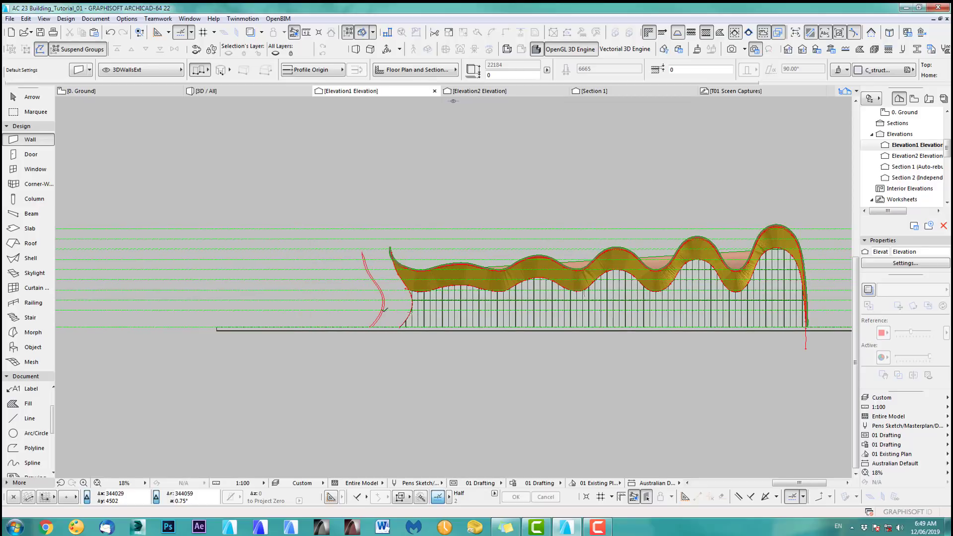
scroll(379, 321, up, 3)
click(373, 323)
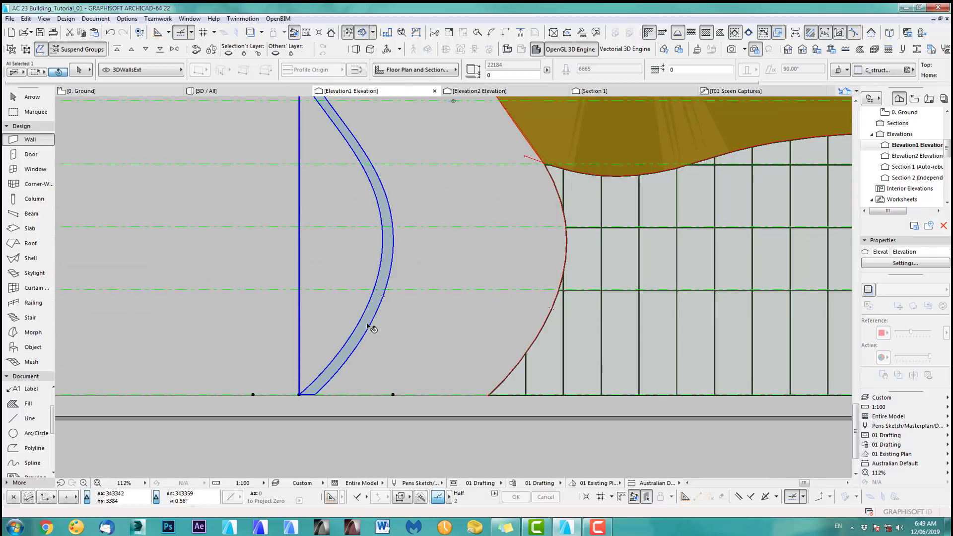
key(ctrl+d)
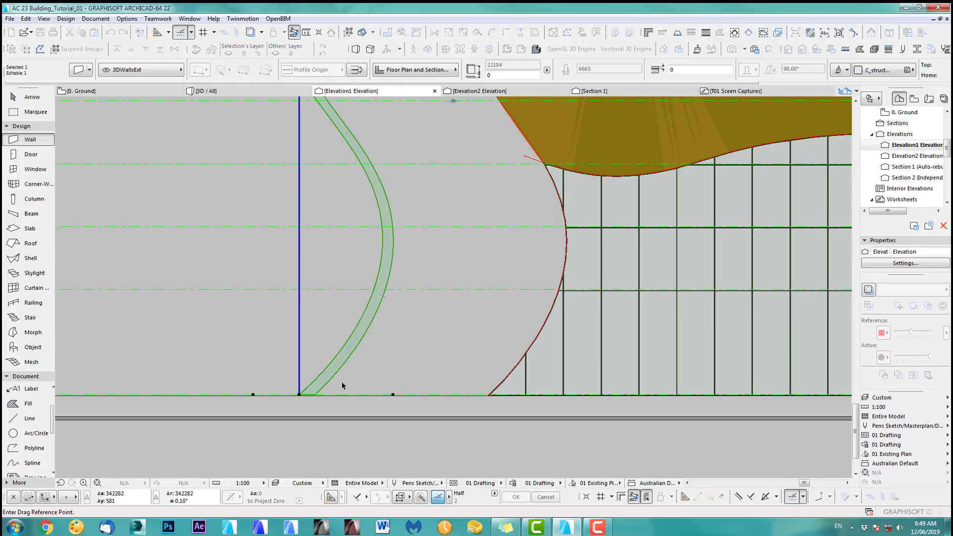
scroll(342, 385, up, 4)
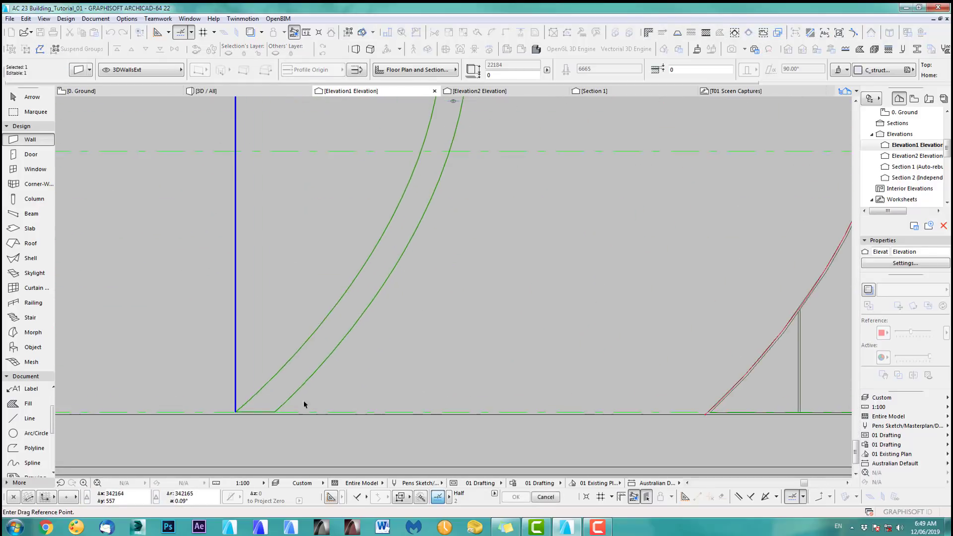
click(276, 414)
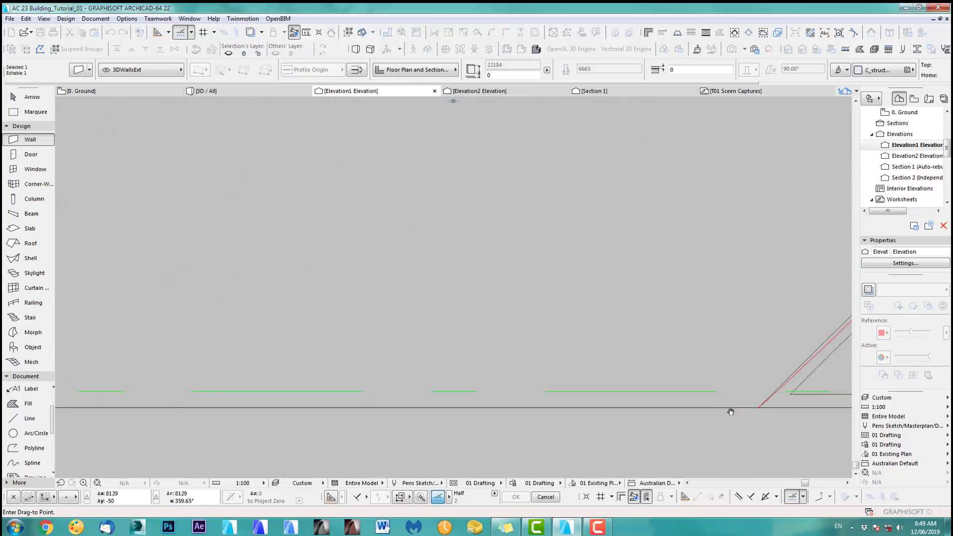
click(751, 412)
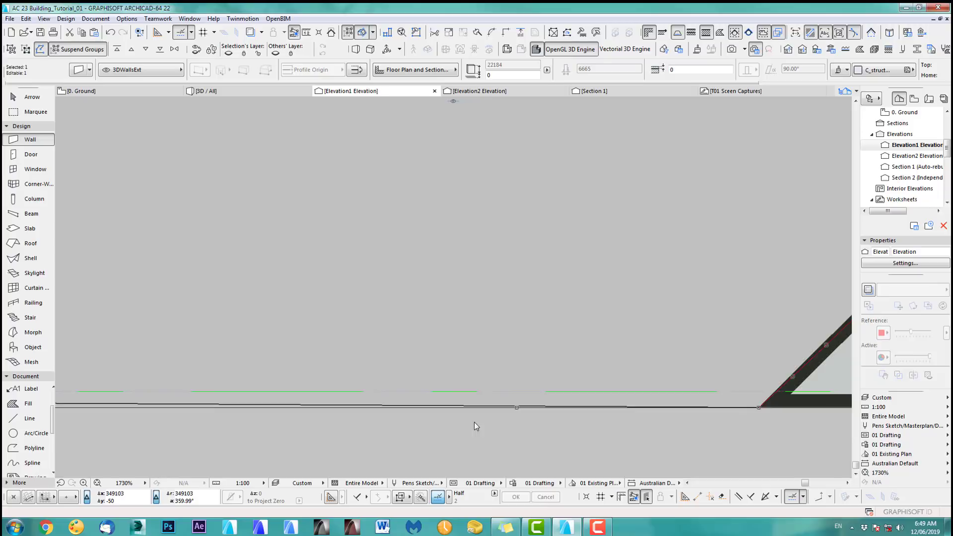
scroll(460, 415, up, 5)
scroll(460, 415, down, 8)
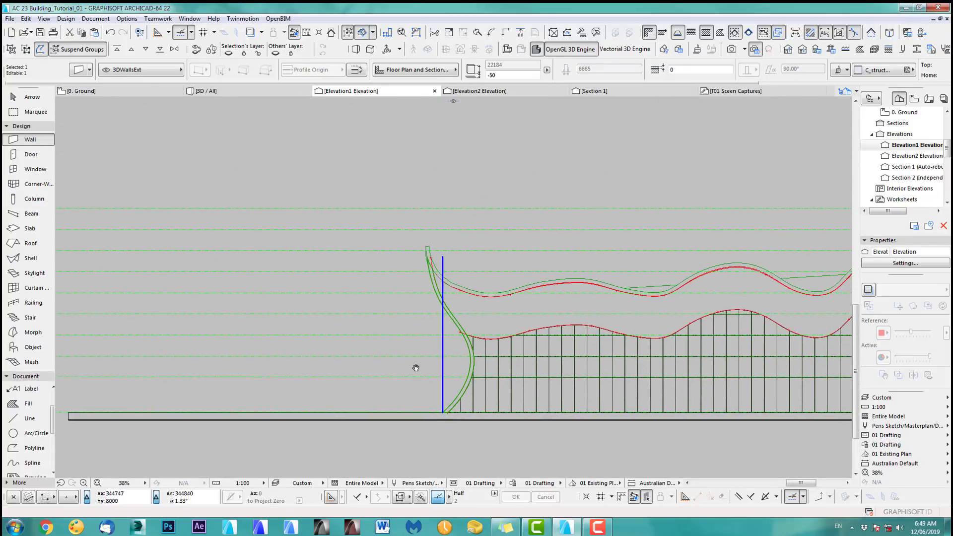
key(Escape)
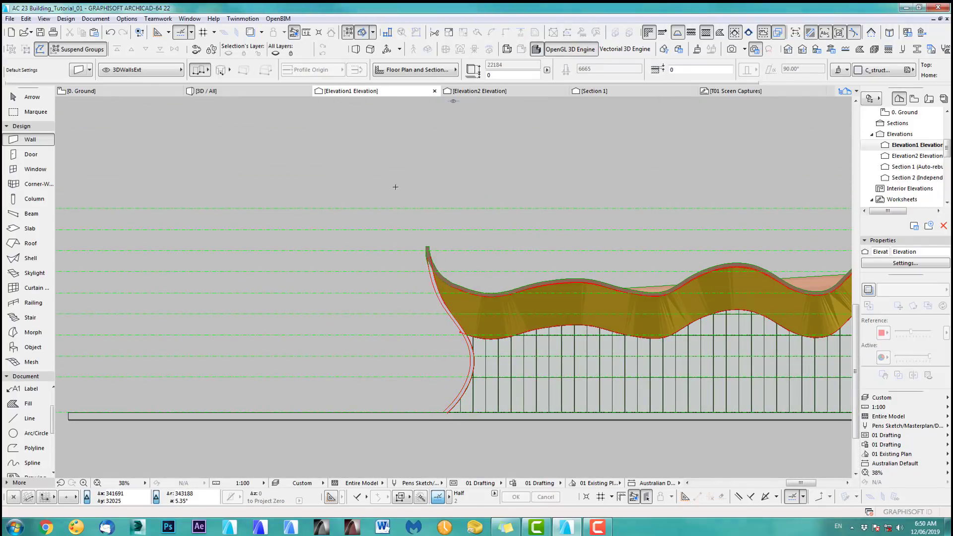
- Examine in 3D and Section 1 how the new end wall extends past the roof's sloped end
key(F3)
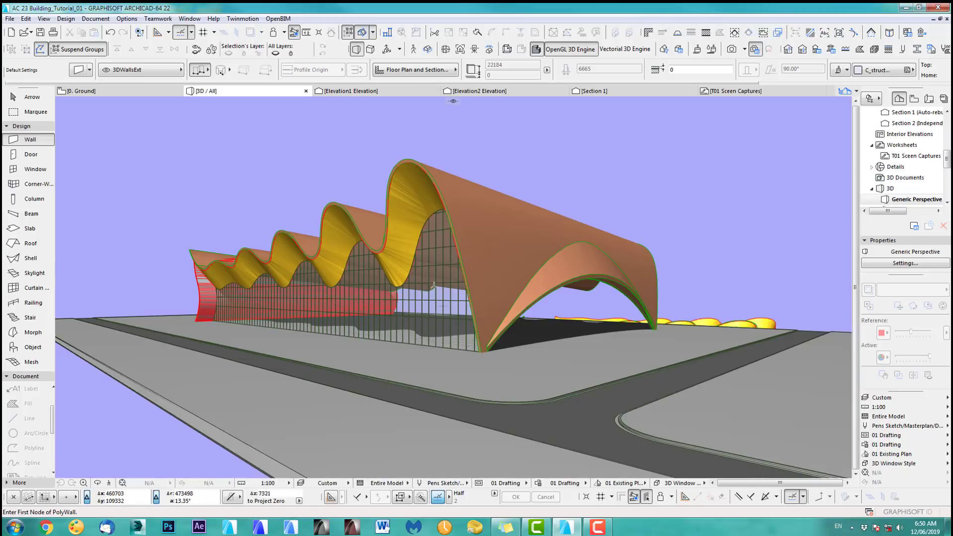
middle_drag(433, 286, 544, 329)
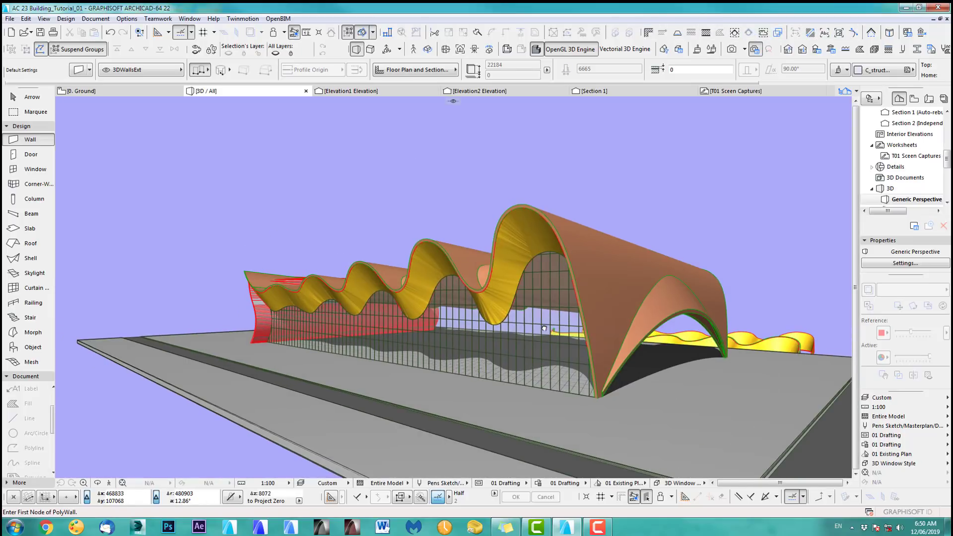
shift+middle_drag(333, 312, 305, 292)
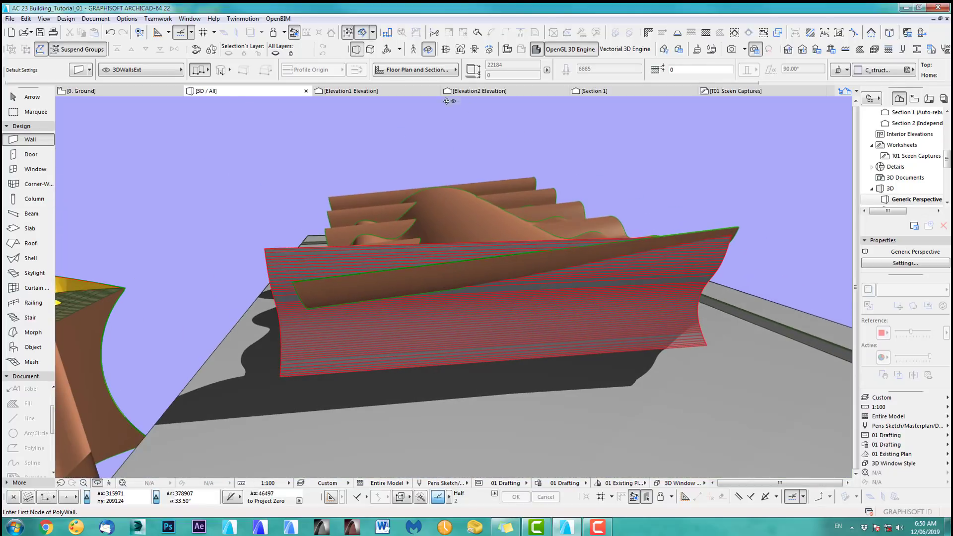
click(594, 91)
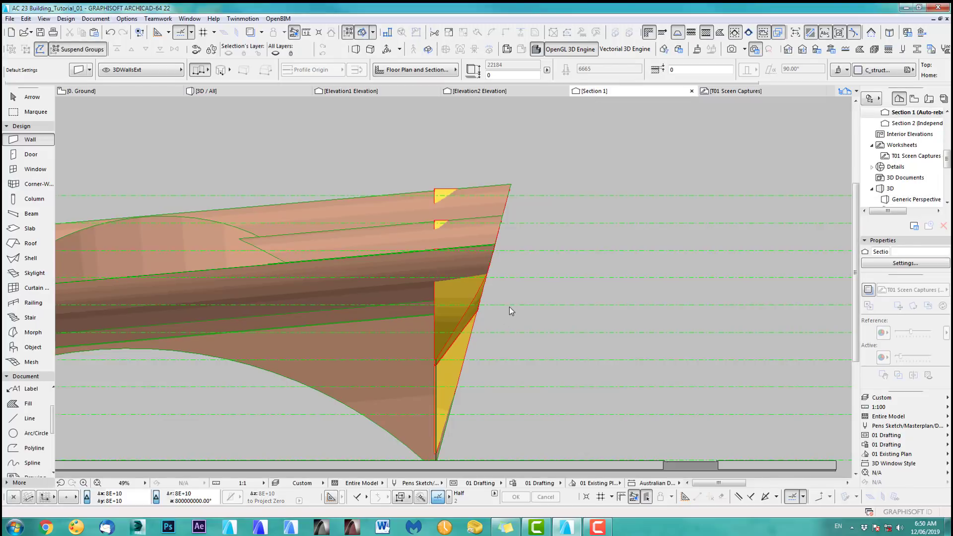
scroll(477, 300, down, 3)
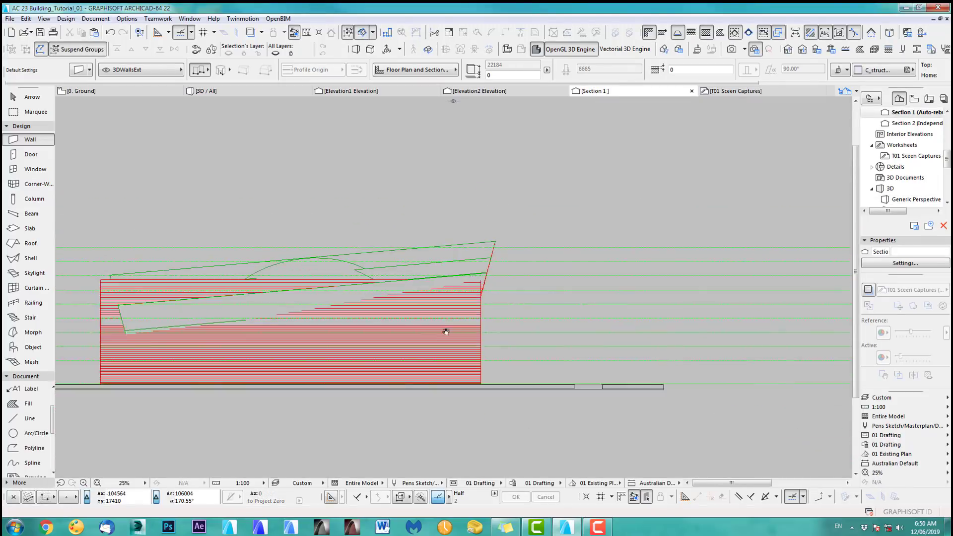
scroll(427, 338, down, 2)
middle_drag(392, 349, 587, 322)
scroll(451, 324, up, 4)
middle_drag(376, 384, 424, 448)
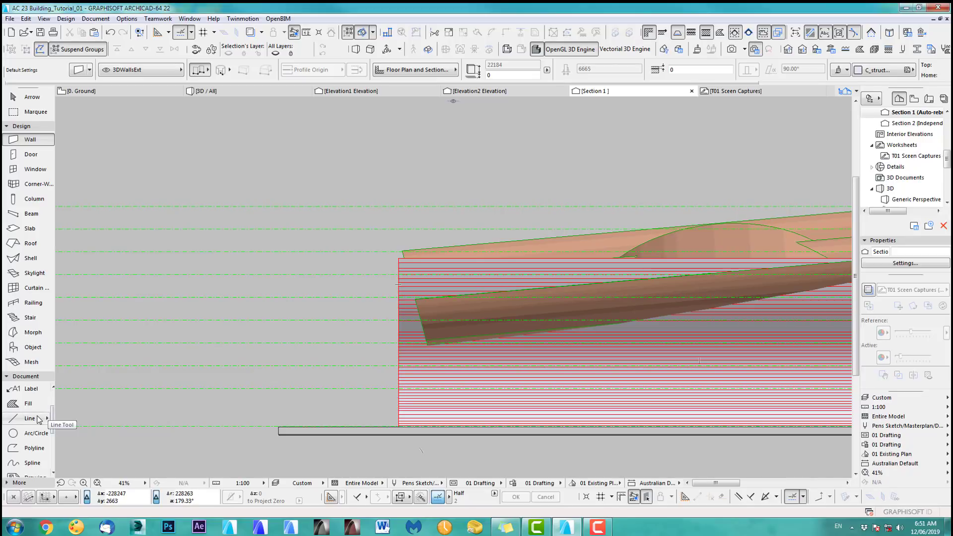
- Start a morph polygon at the roof end's upper corner in Section 1 and constrain its first edge parallel to the roof's sloped end
click(31, 333)
scroll(390, 266, up, 4)
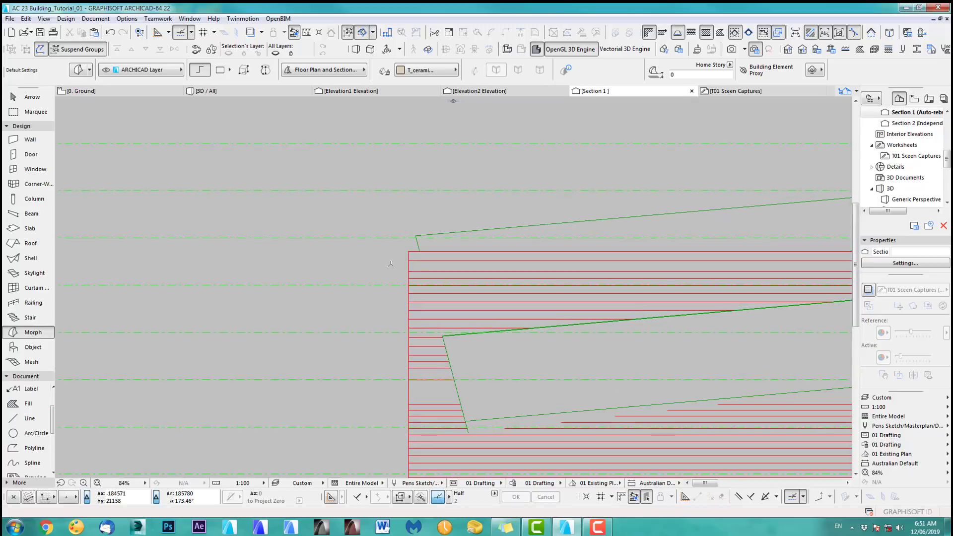
click(416, 237)
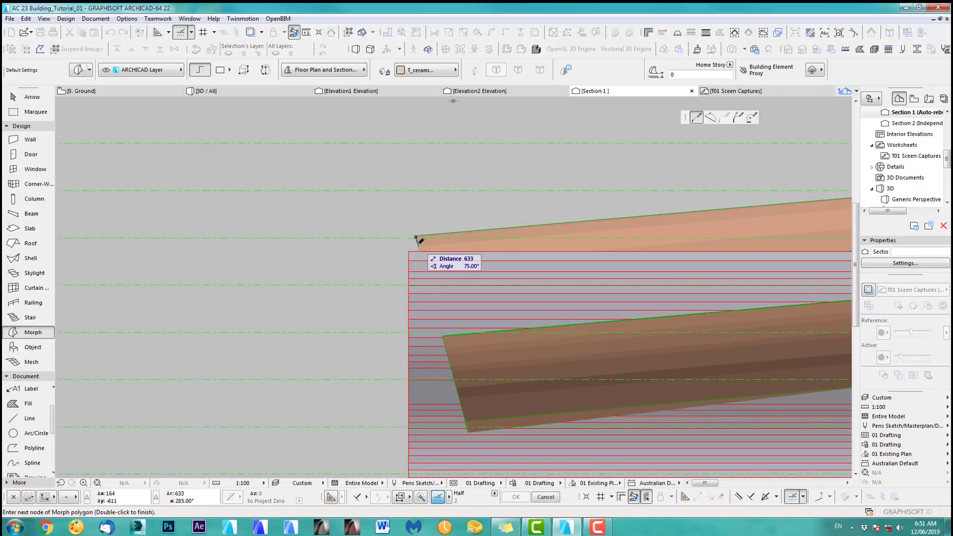
click(739, 498)
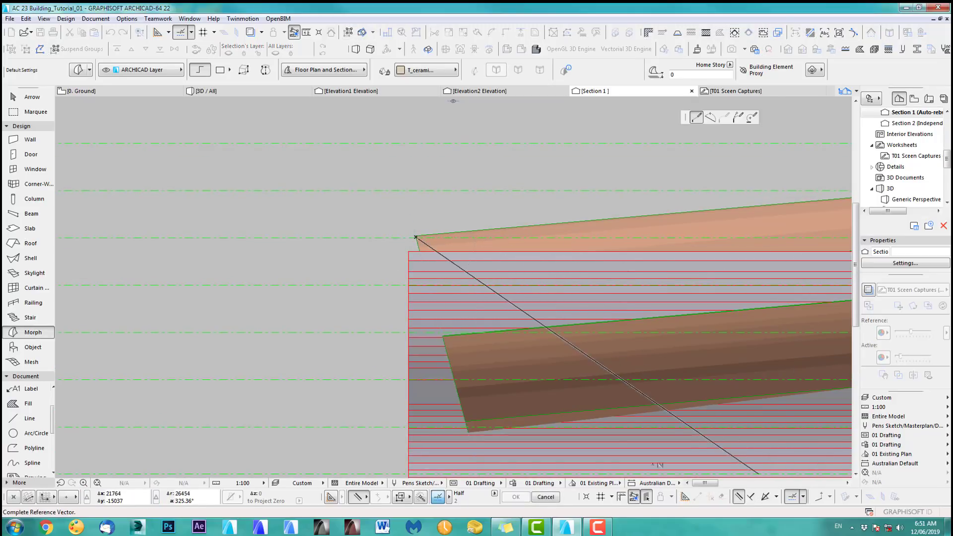
scroll(427, 245, up, 4)
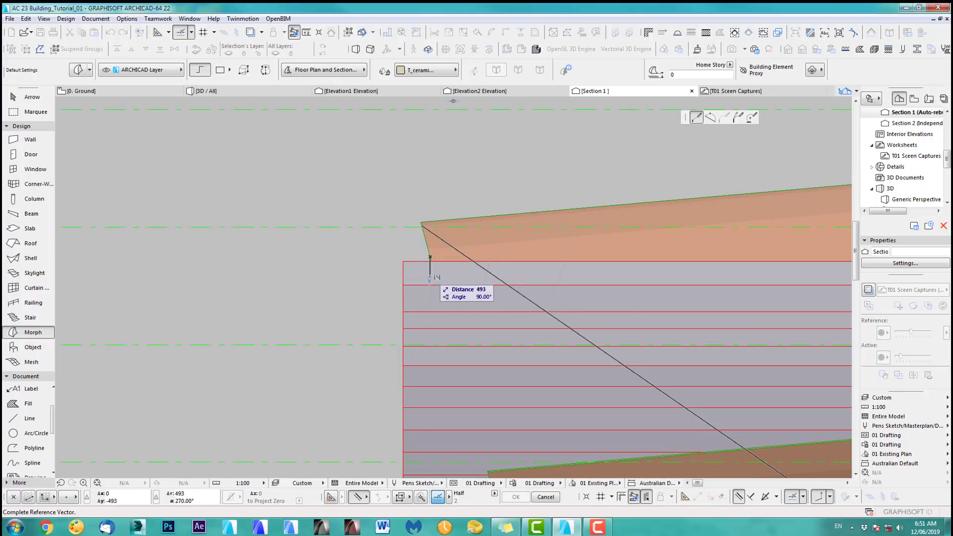
click(432, 292)
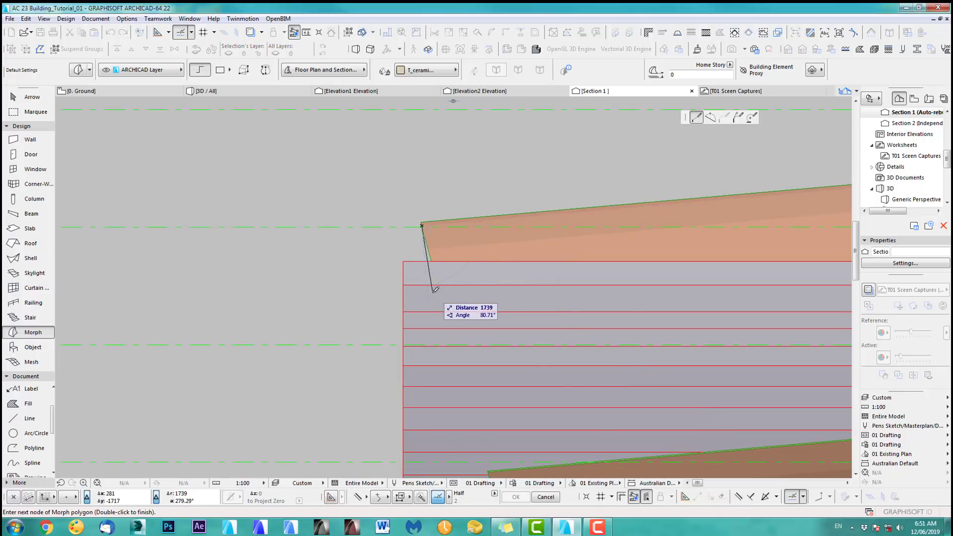
click(739, 499)
scroll(422, 226, up, 4)
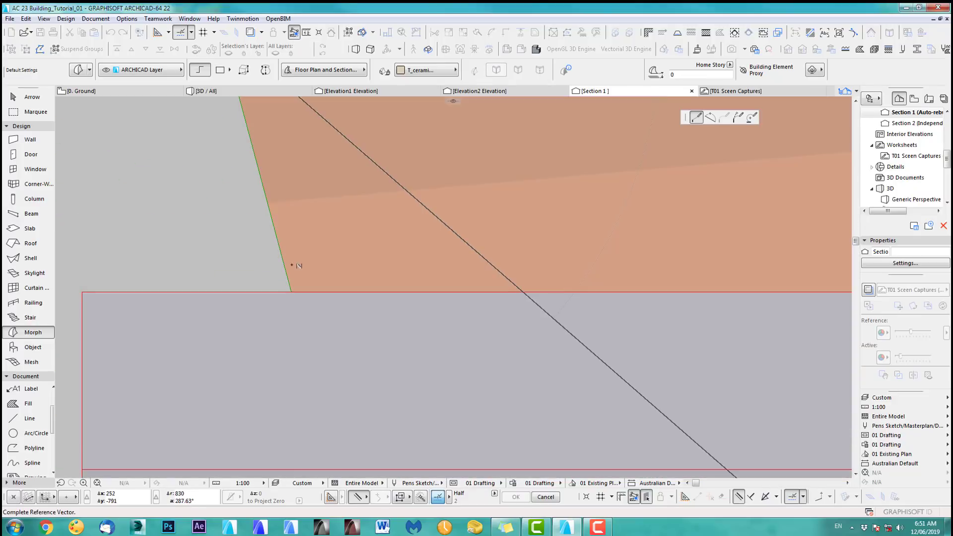
click(289, 277)
scroll(345, 217, down, 5)
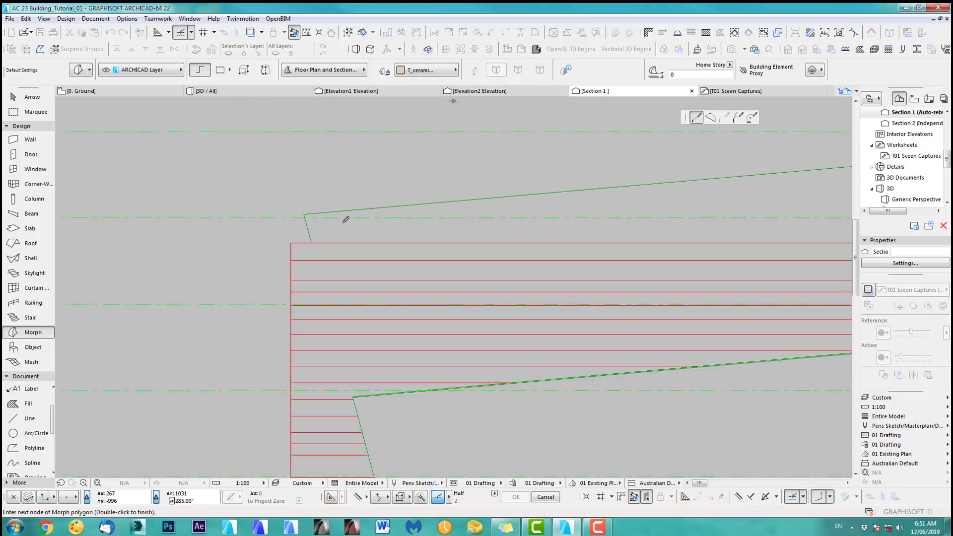
- Complete the morph polygon with the sloped edge ending below ground, a horizontal base outside the wall, a vertical side and a closing top edge
click(378, 372)
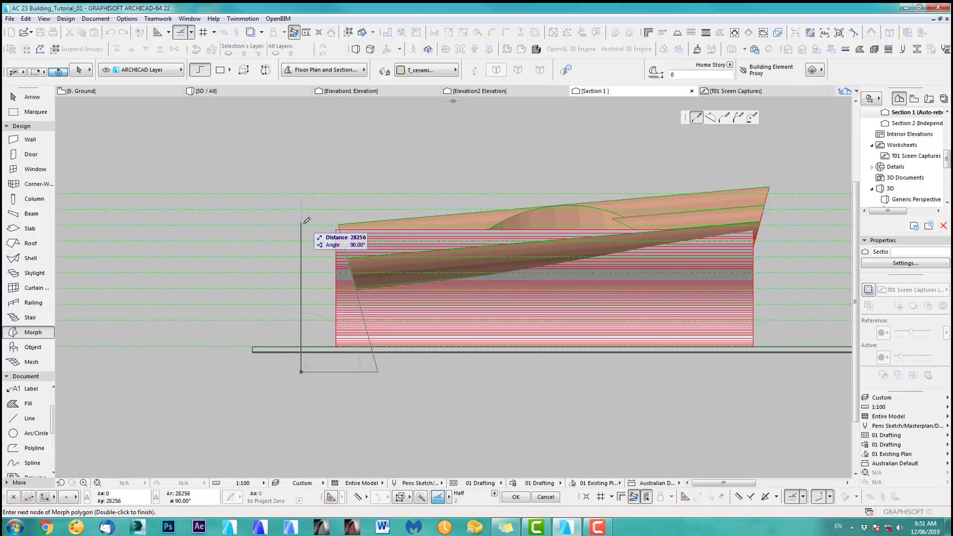
scroll(306, 220, up, 3)
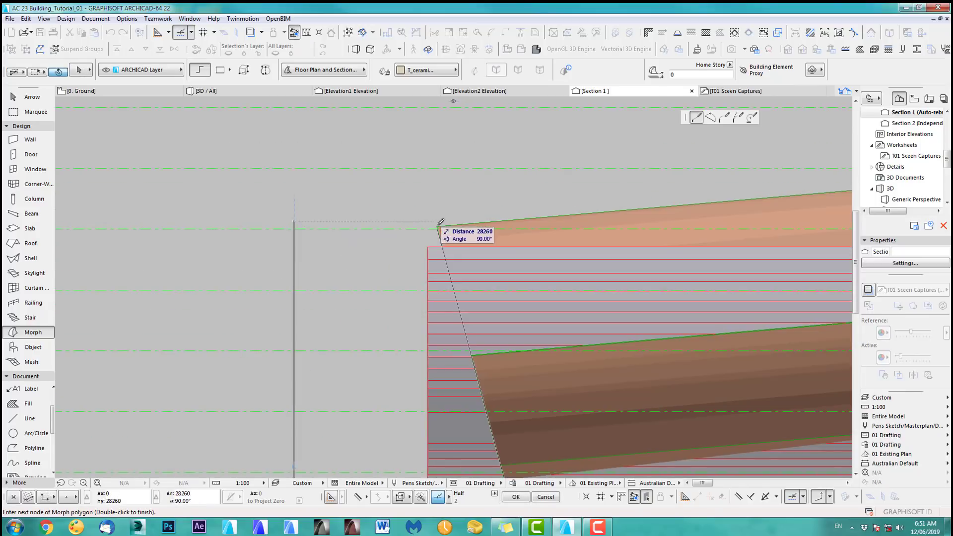
double_click(439, 226)
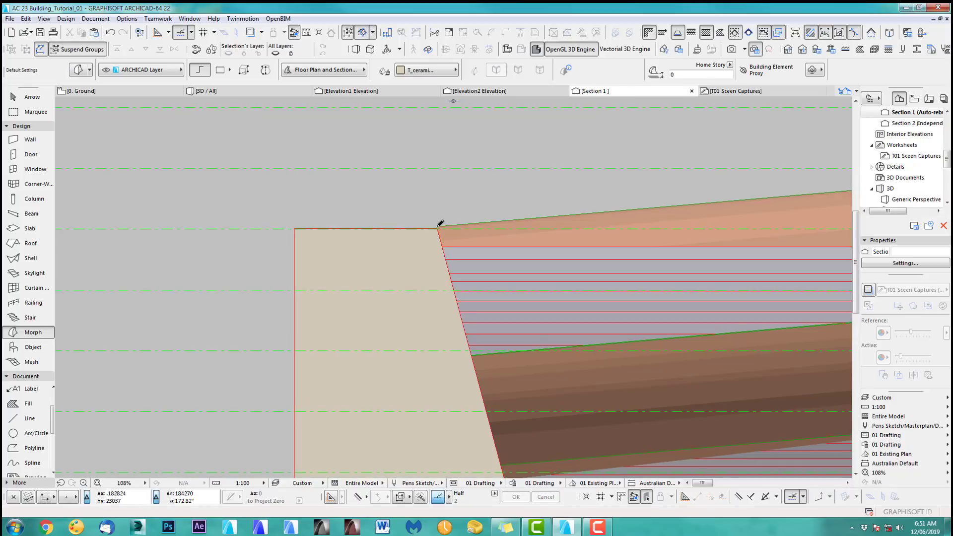
scroll(399, 297, down, 5)
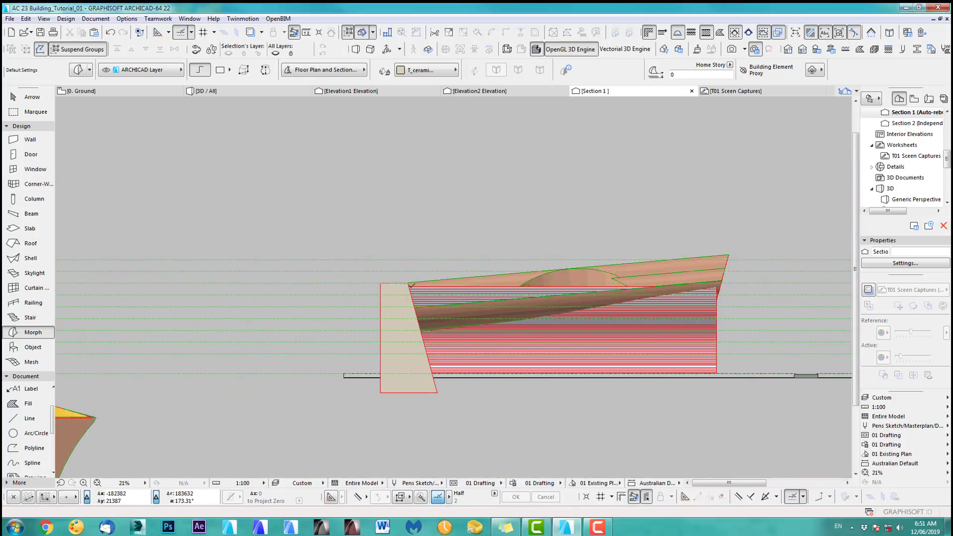
- Extrude the trapezoidal trimming morph in 3D into a solid block using push/pull
key(F3)
scroll(393, 326, down, 5)
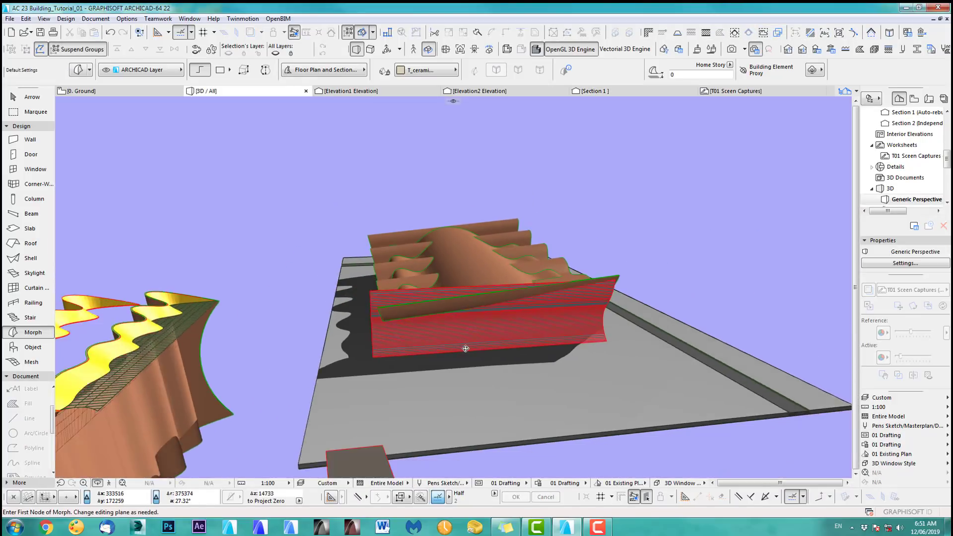
shift+middle_drag(471, 364, 233, 323)
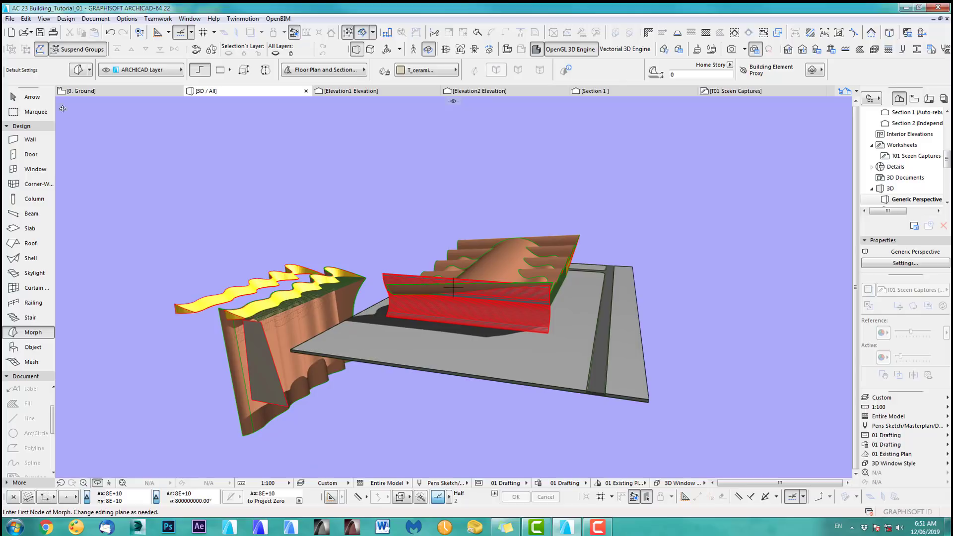
click(33, 97)
click(268, 379)
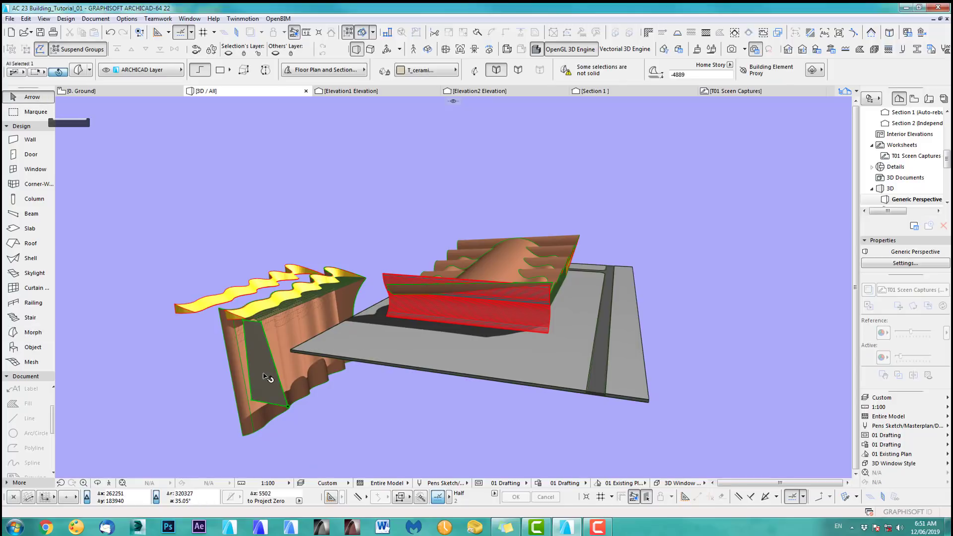
click(263, 371)
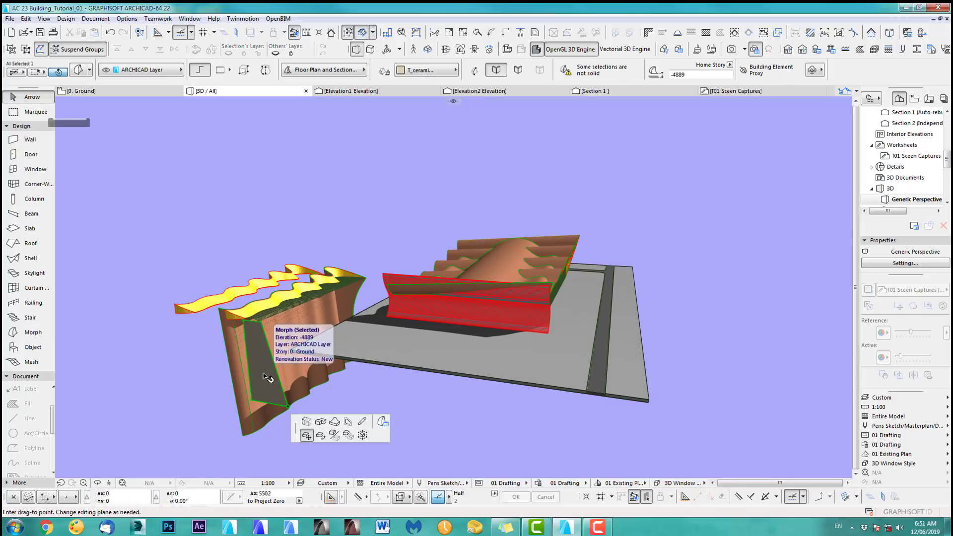
click(307, 423)
click(330, 338)
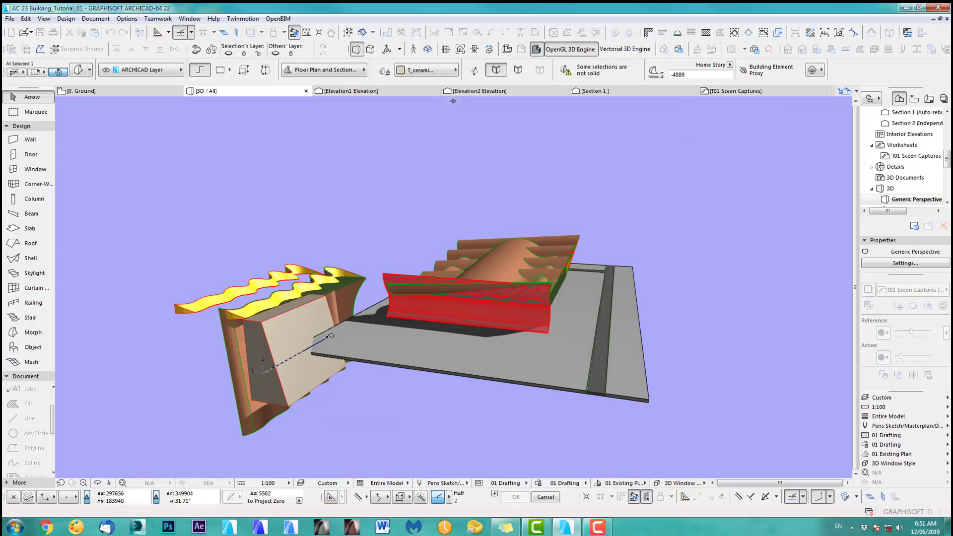
- Move the trimming morph horizontally in the ground floor plan so it overlaps the end of the new wall
key(F2)
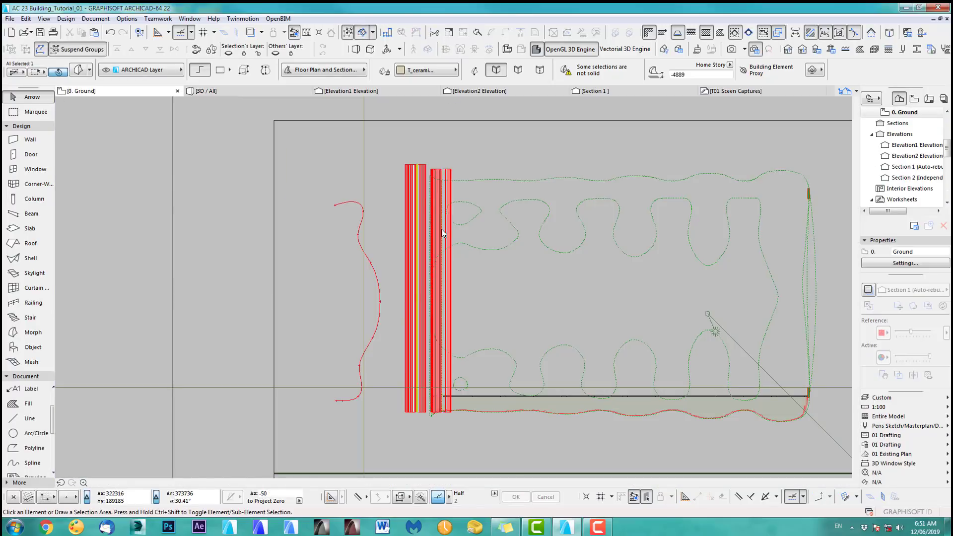
click(282, 150)
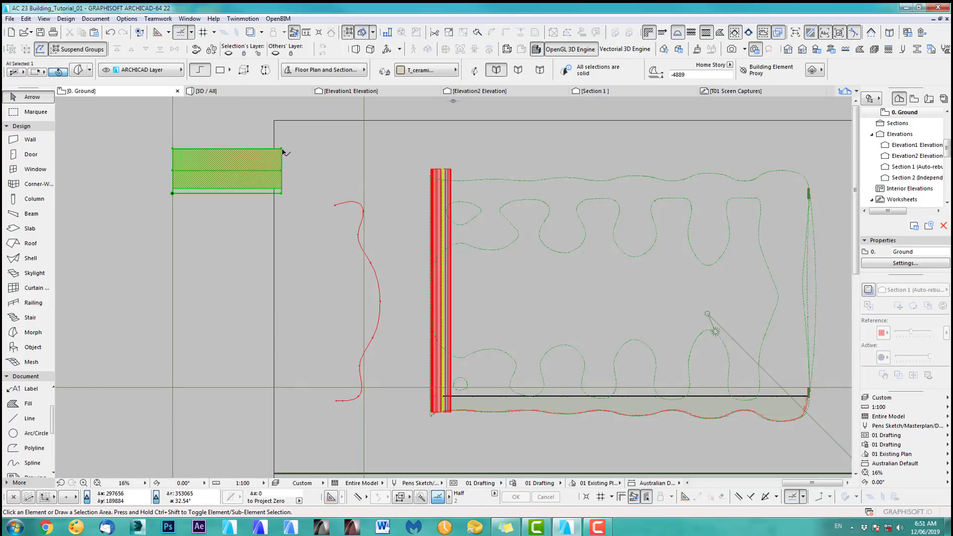
drag(282, 149, 468, 149)
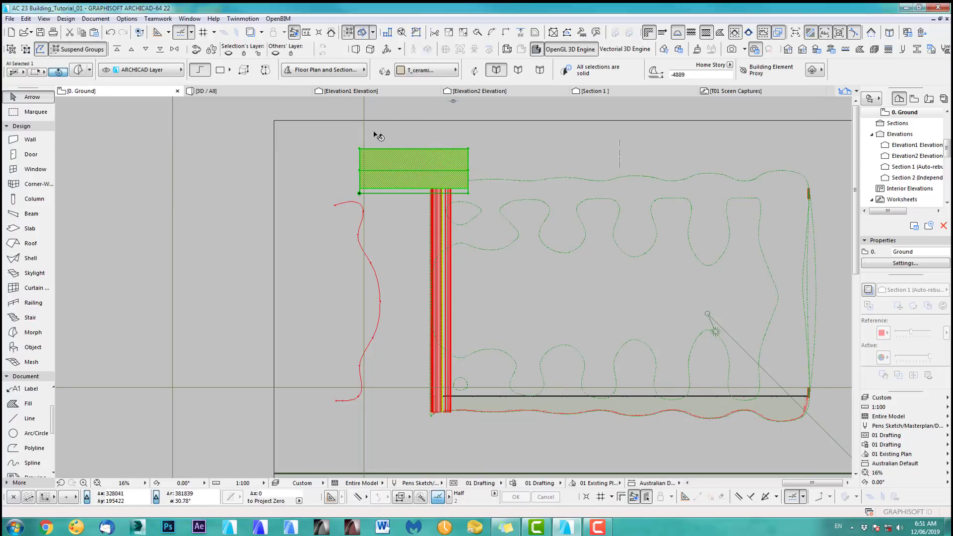
click(382, 117)
key(F3)
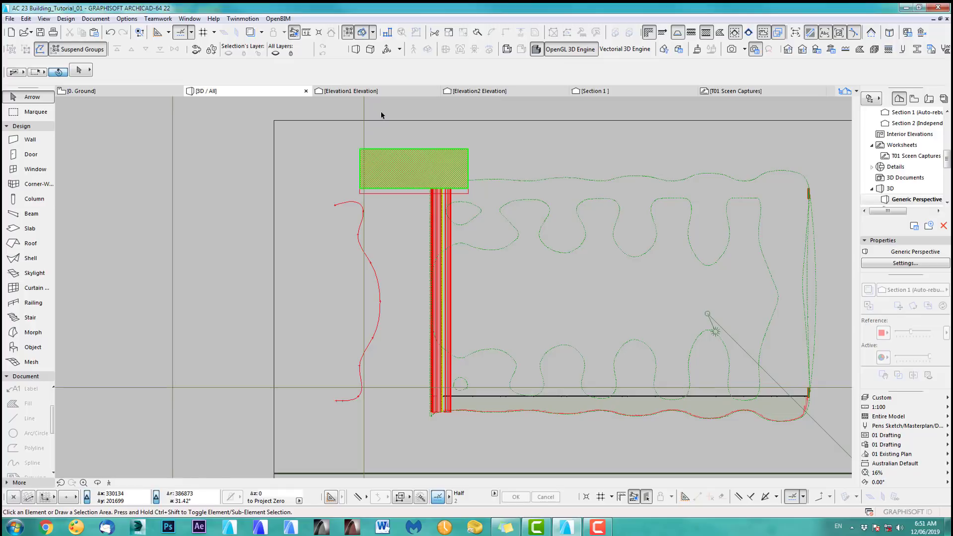
- Subtract the morph from the end wall with Solid Element Operations, using the wall as target and the morph as operator
scroll(397, 320, up, 5)
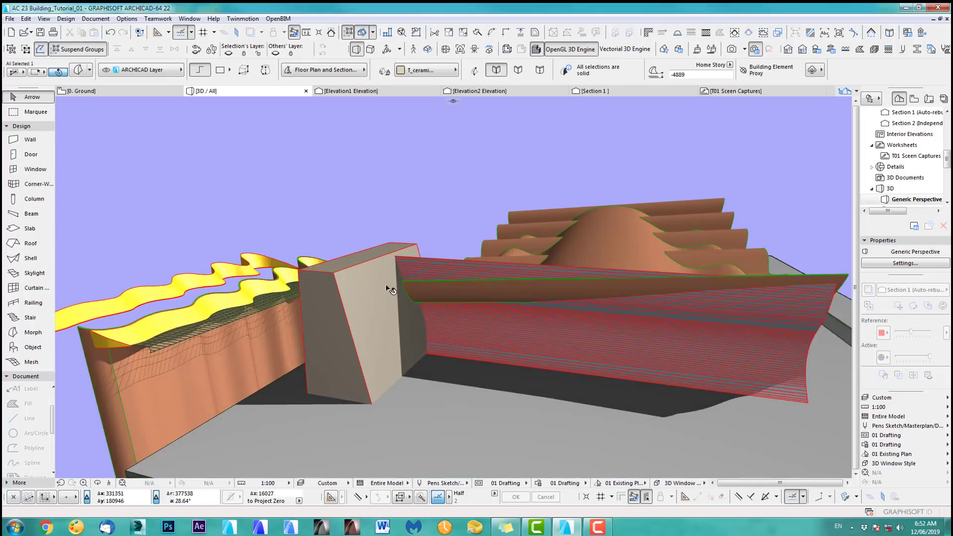
scroll(397, 320, up, 1)
click(388, 313)
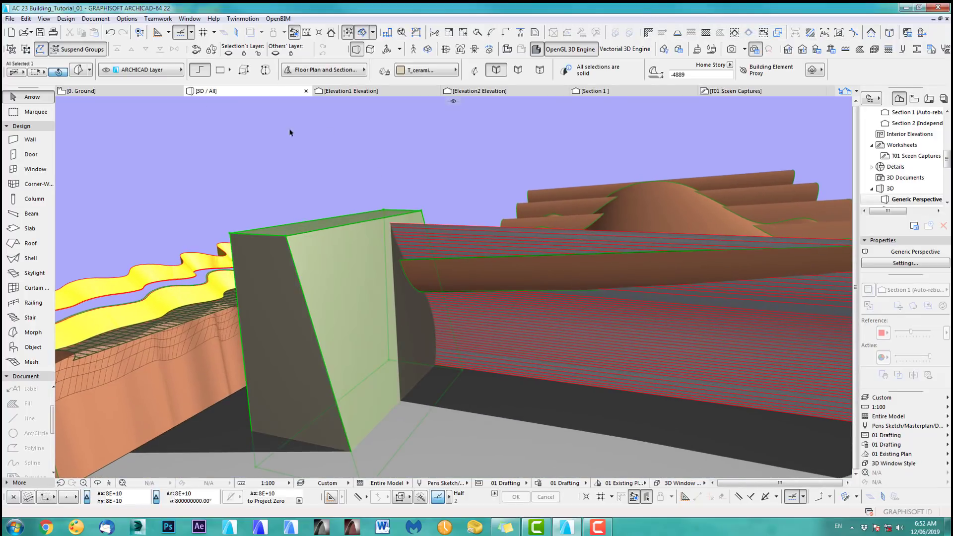
click(65, 19)
click(100, 74)
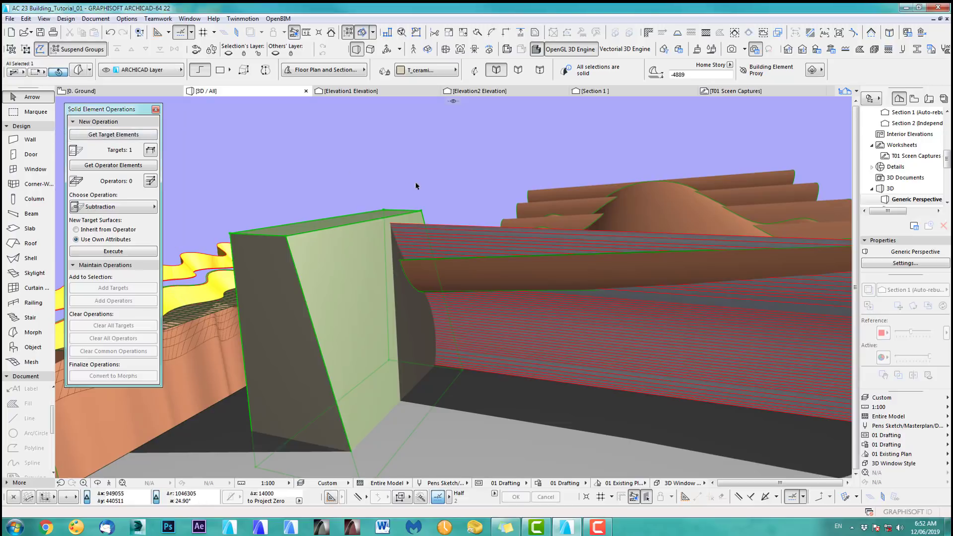
click(457, 232)
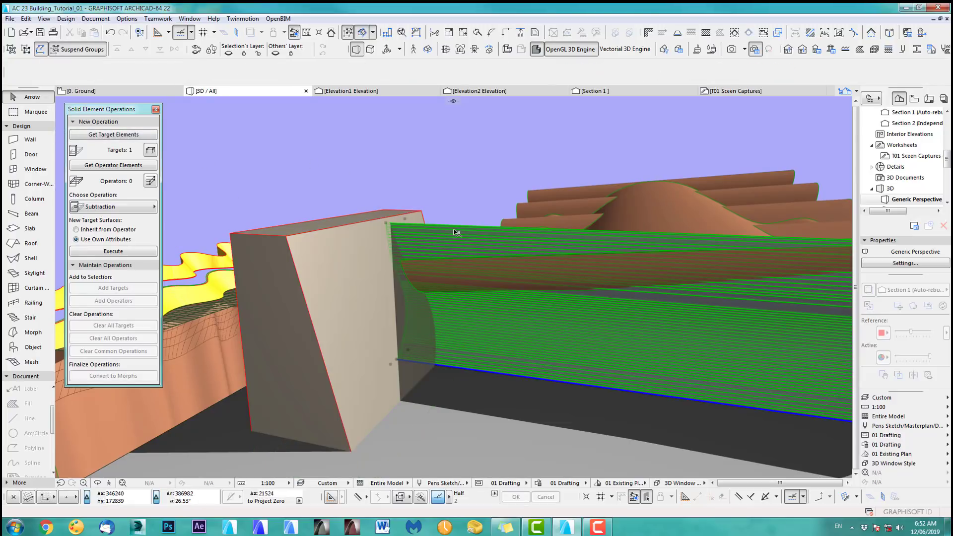
click(267, 249)
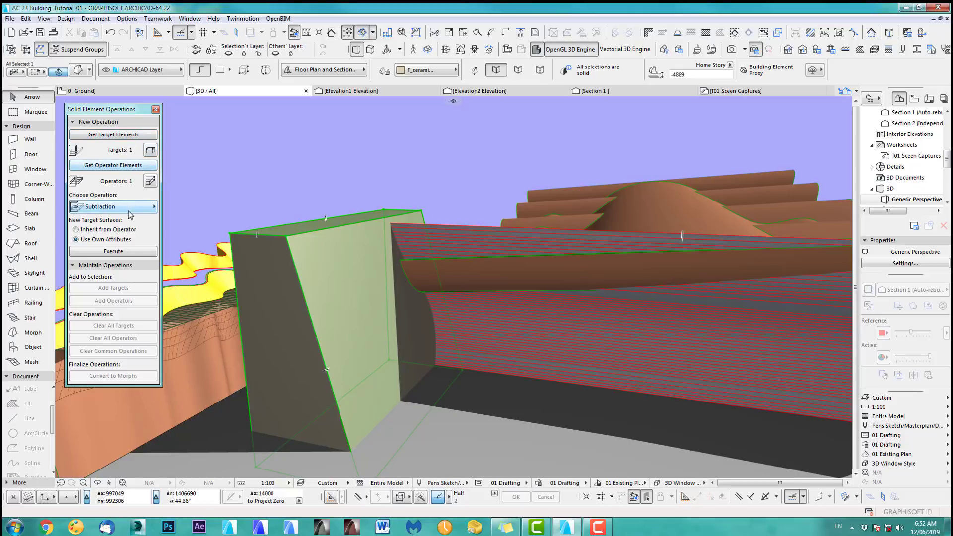
click(132, 254)
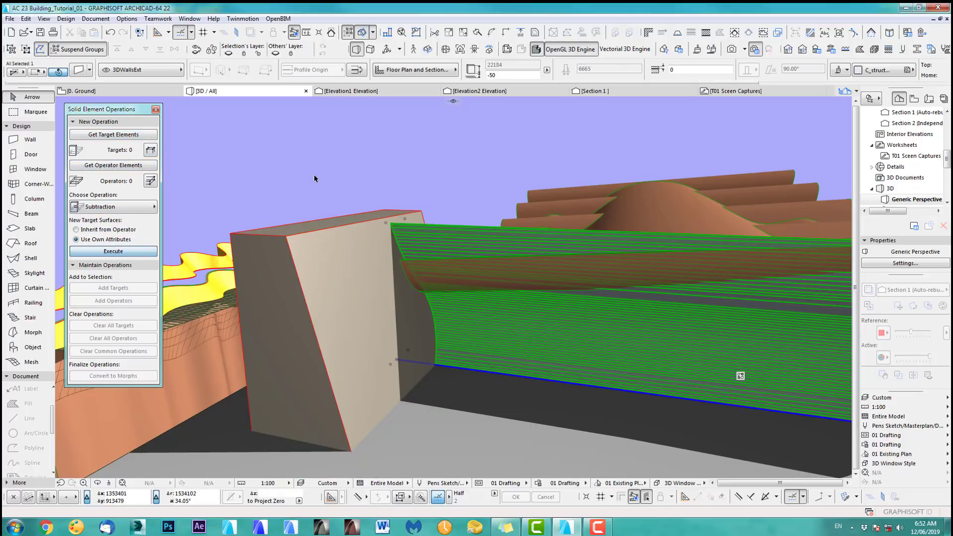
- Assign the cutting morph to the 3DACuttingElements layer and apply the layer combination that turns the 3D Tutorial cutting elements off
click(334, 242)
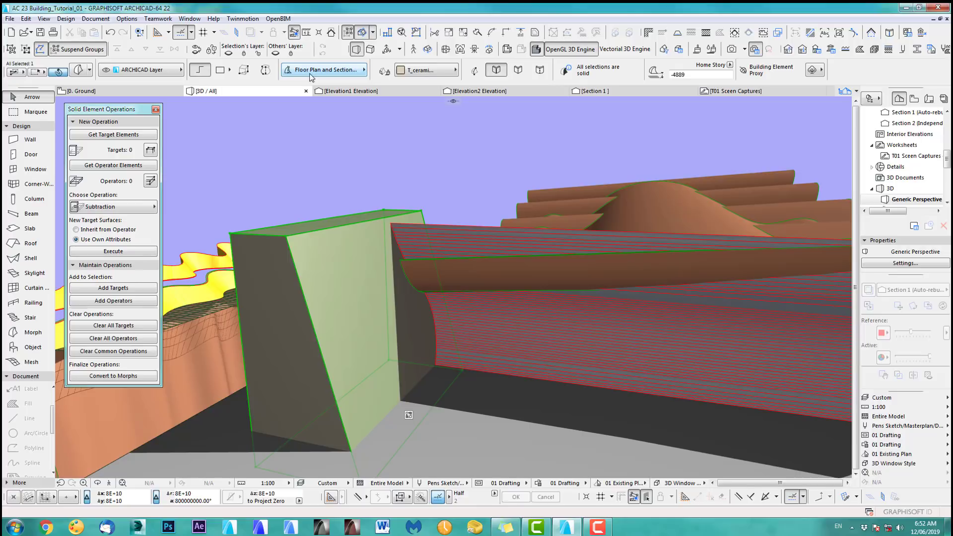
click(175, 70)
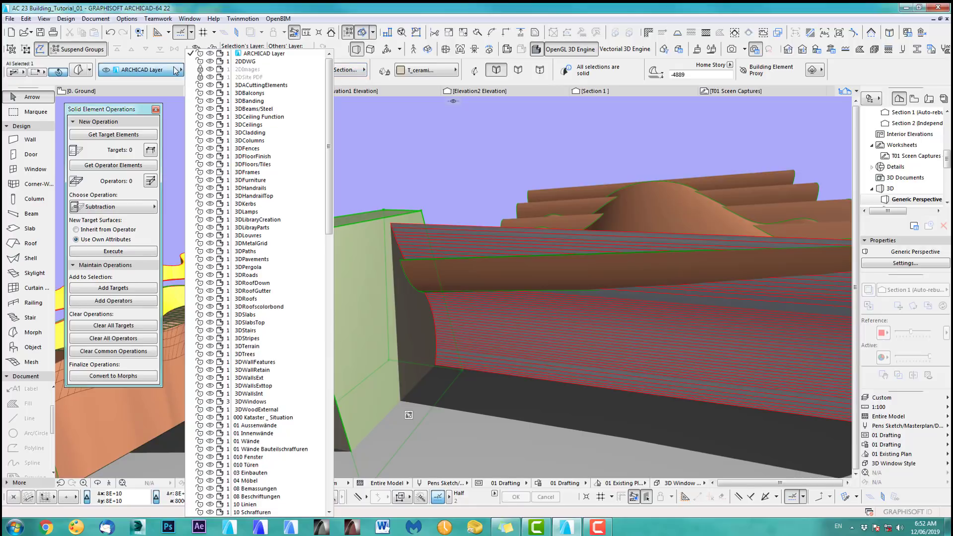
click(264, 85)
click(884, 398)
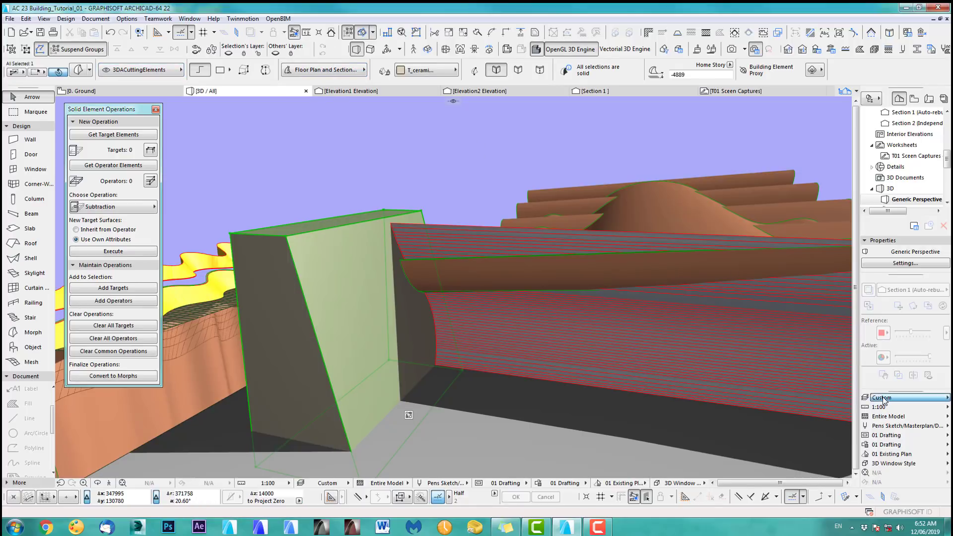
click(802, 418)
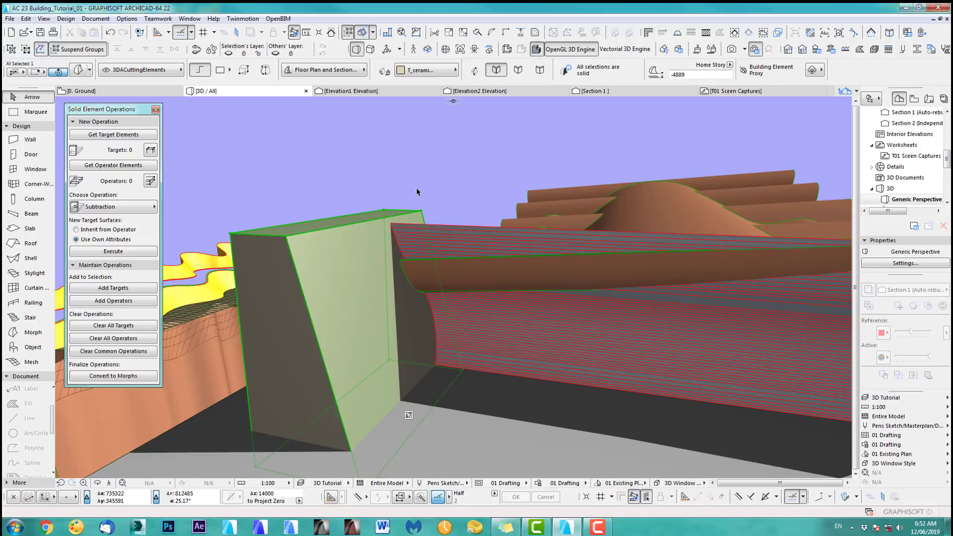
click(877, 400)
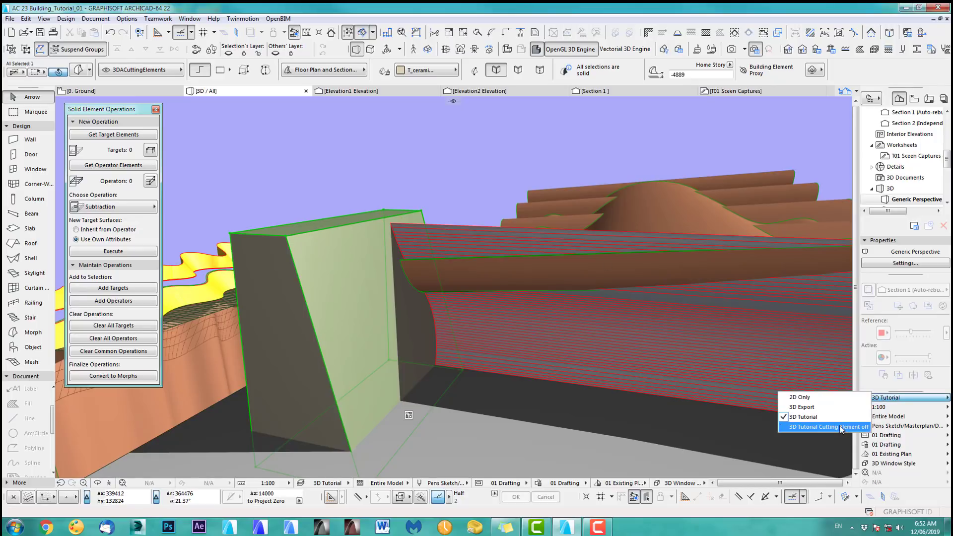
click(810, 426)
- Trim the end wall to the roof shell using Subtraction with upward extrusion, with the wall as target and the roof as operator
middle_drag(422, 248, 581, 260)
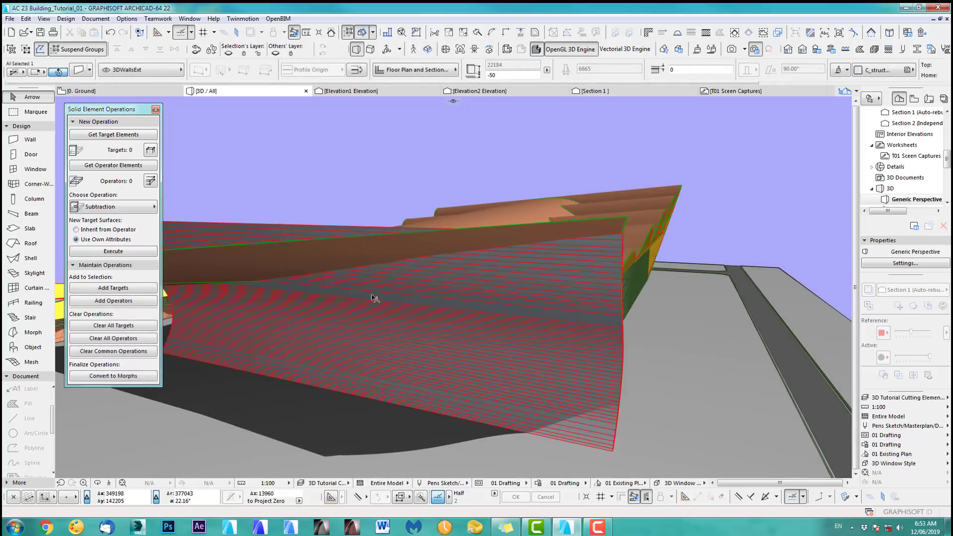
shift+middle_drag(373, 298, 429, 292)
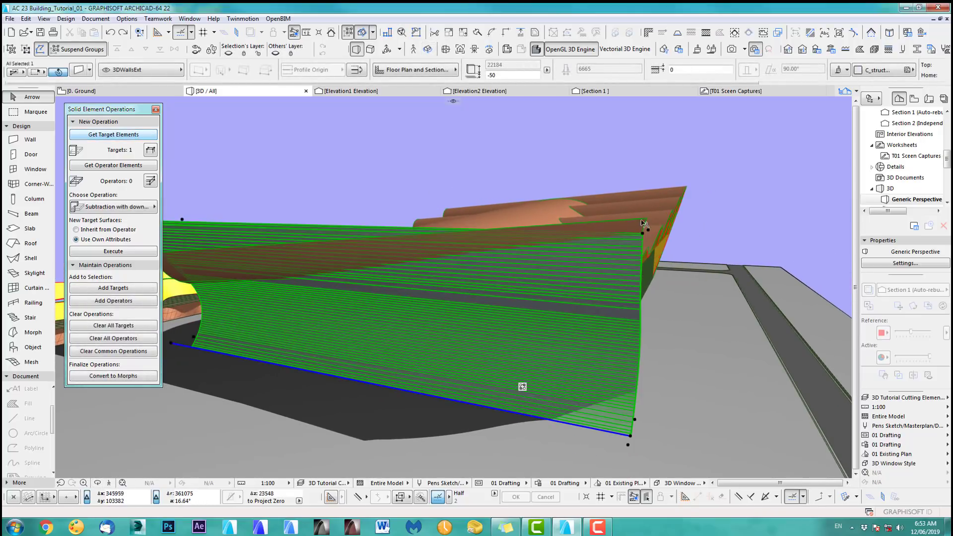
click(645, 223)
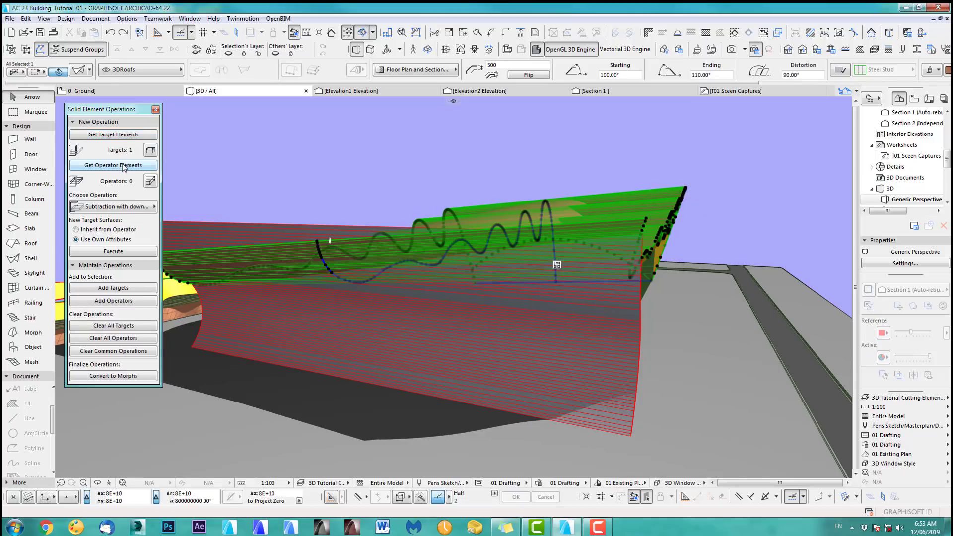
click(125, 207)
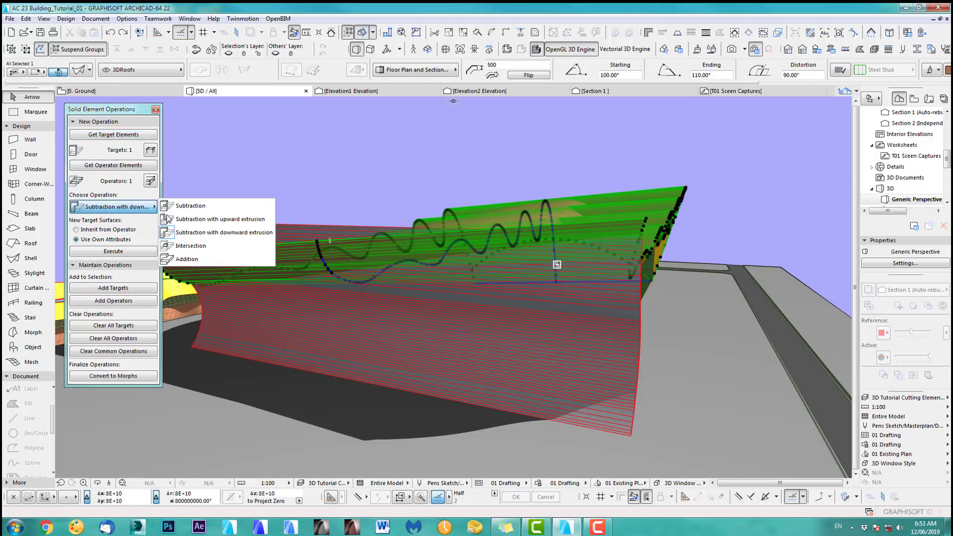
click(231, 220)
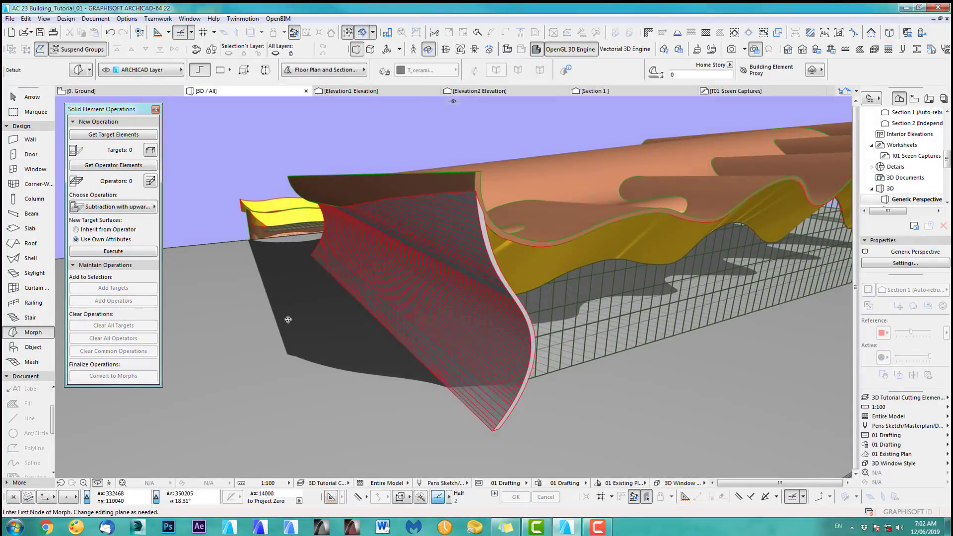
- Start a second morph in Section 1 at the roof's opposite end and constrain its edge parallel to the roof's sloped end
drag(288, 320, 566, 179)
drag(509, 292, 513, 200)
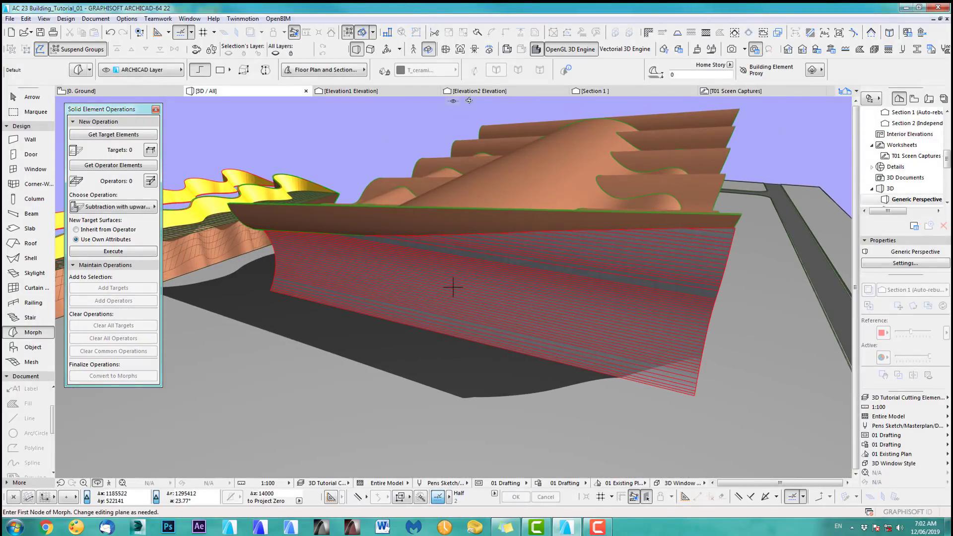
click(617, 91)
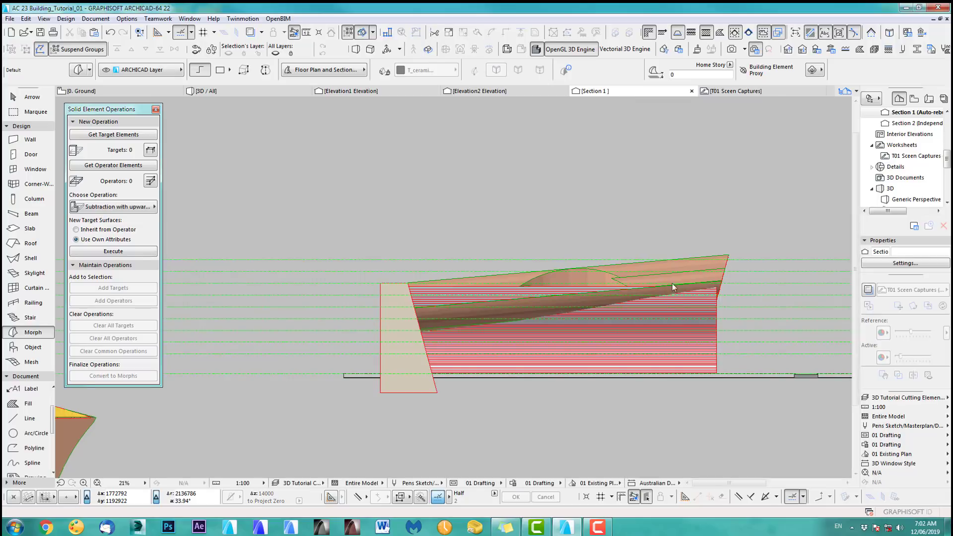
scroll(526, 326, up, 3)
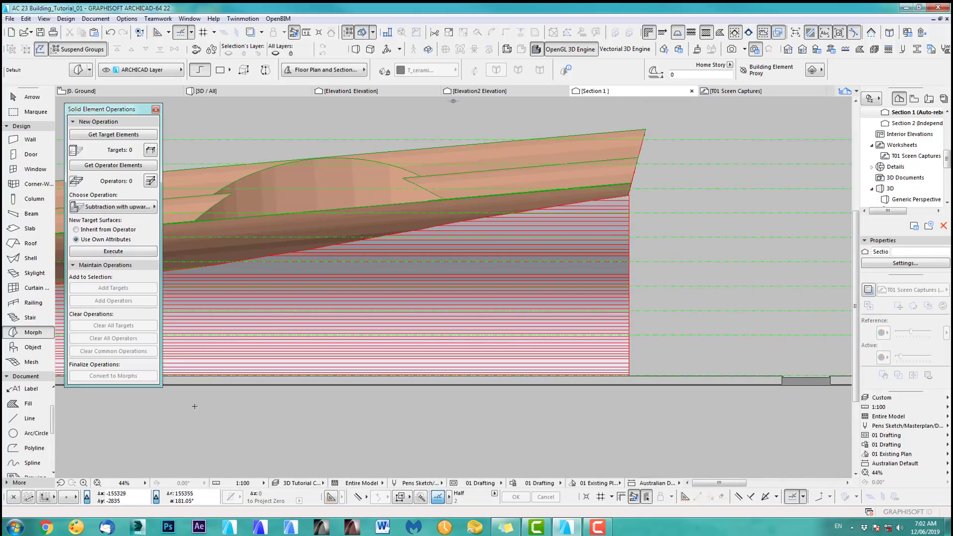
scroll(591, 153, up, 6)
click(591, 153)
scroll(593, 315, down, 6)
scroll(535, 232, up, 8)
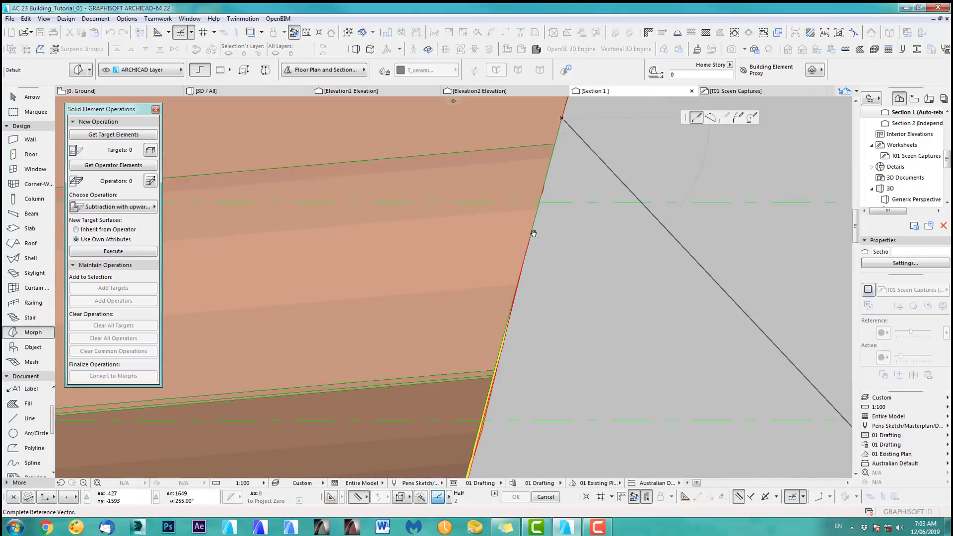
scroll(540, 269, up, 2)
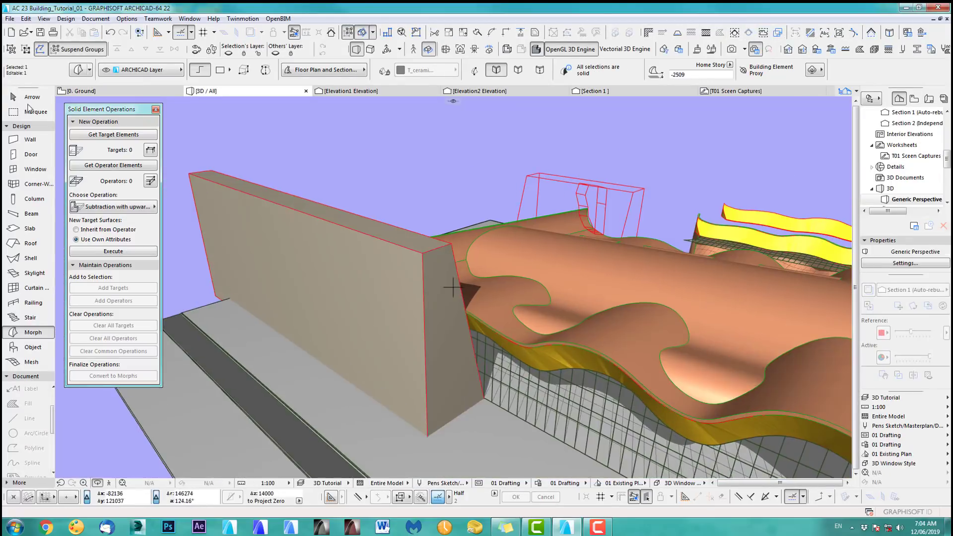
- Subtract the second morph from the end wall with Solid Element Operations, using plain Subtraction
click(32, 97)
click(114, 134)
click(113, 166)
click(113, 206)
click(192, 207)
click(113, 251)
- Open the Elevation2 view facing the roof's arched end and activate the Curtain Wall tool
shift+middle_drag(653, 311, 447, 298)
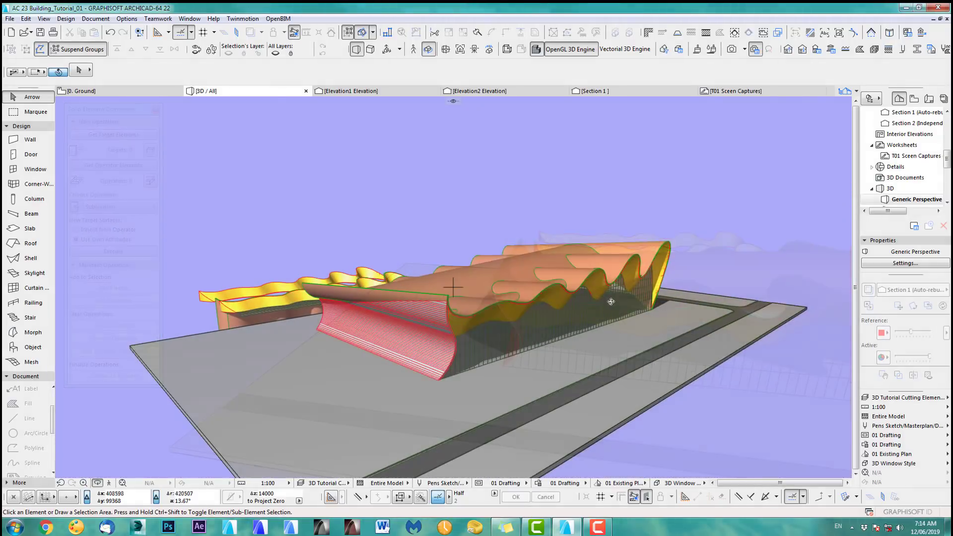
shift+middle_drag(611, 302, 433, 316)
drag(323, 323, 506, 359)
scroll(538, 322, up, 3)
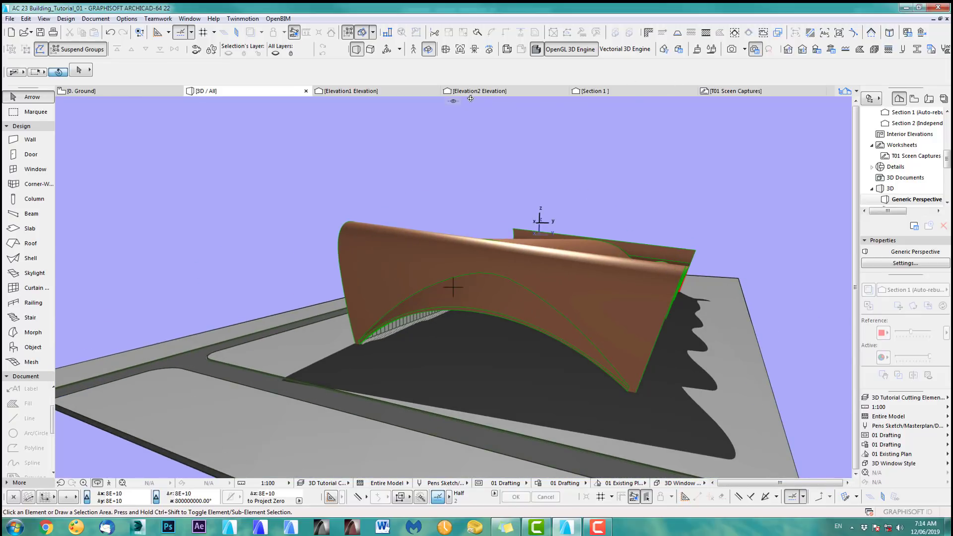
click(498, 92)
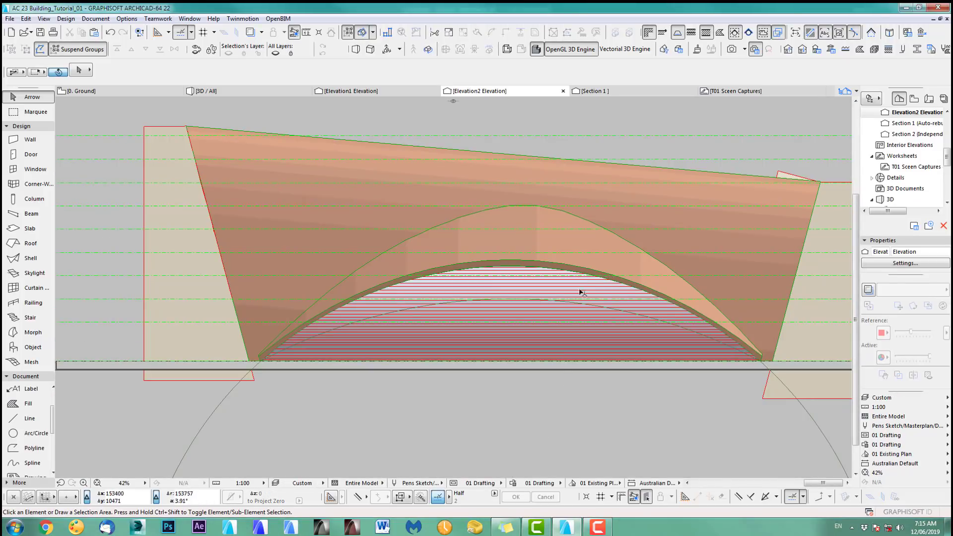
middle_drag(573, 308, 512, 313)
click(33, 288)
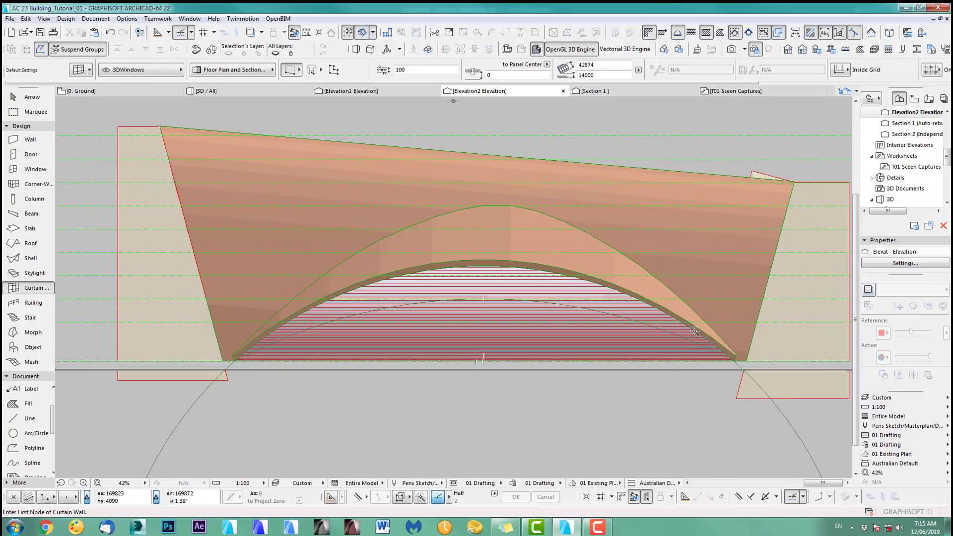
- On the ground floor plan, pull Elevation2's depth limit in to the roof's arched end, and return to that elevation
key(F2)
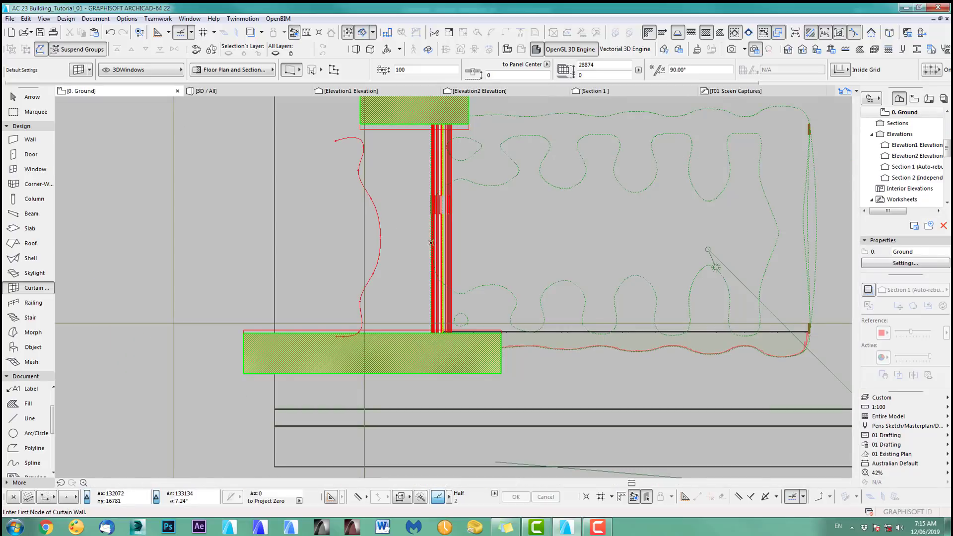
middle_drag(662, 289, 440, 286)
scroll(440, 287, down, 3)
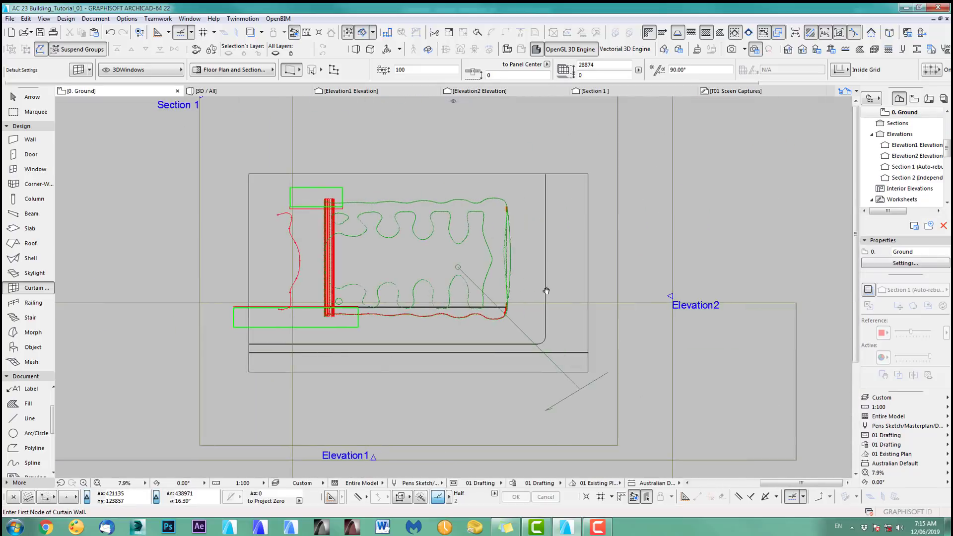
click(676, 297)
scroll(365, 307, down, 3)
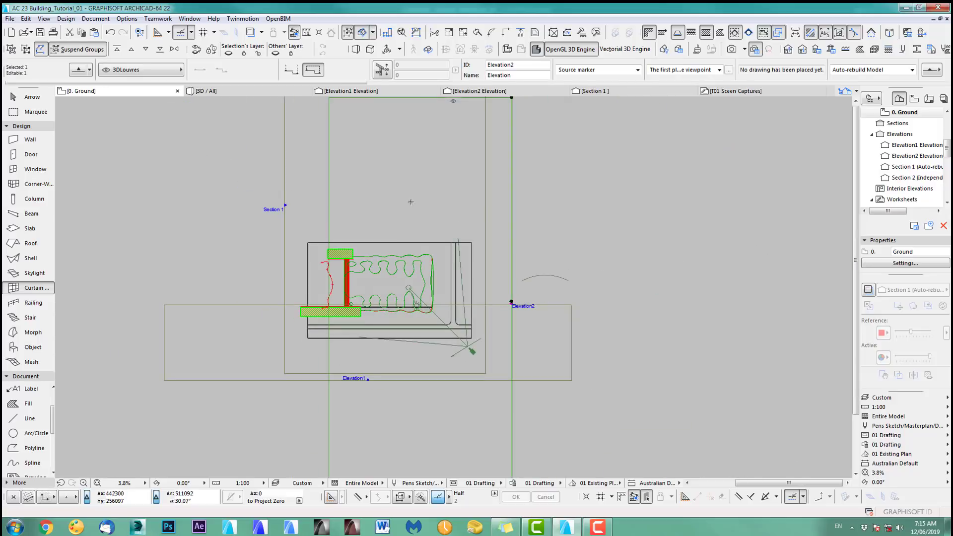
scroll(437, 200, down, 2)
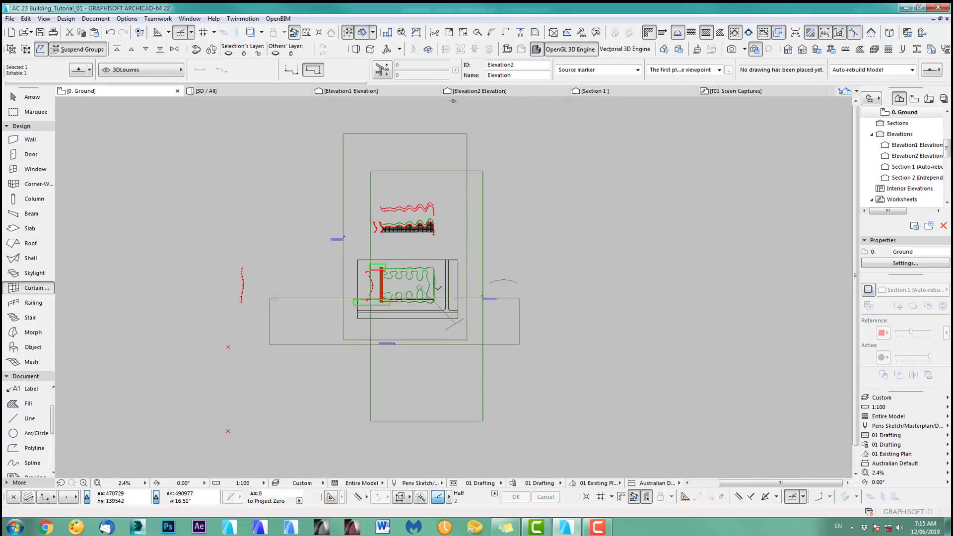
click(375, 212)
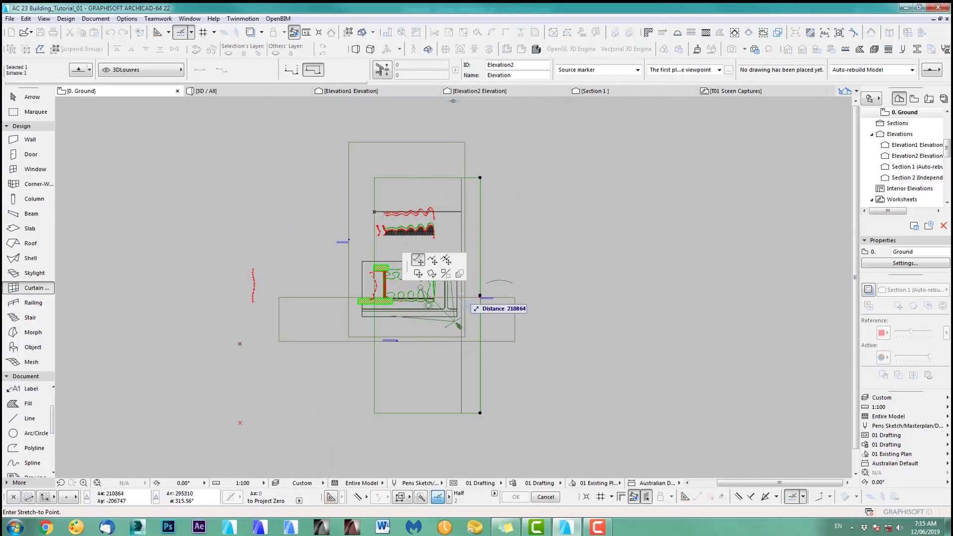
scroll(464, 294, up, 5)
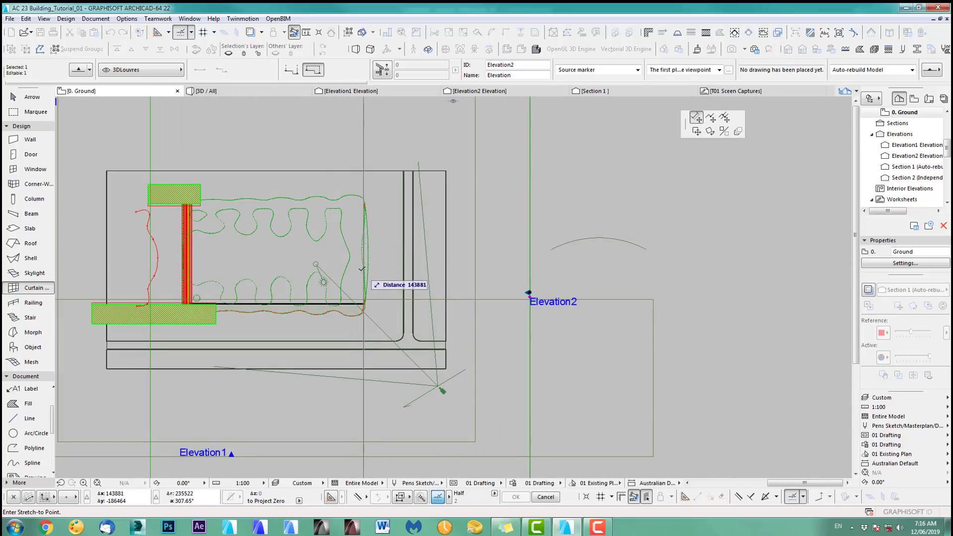
scroll(362, 269, up, 5)
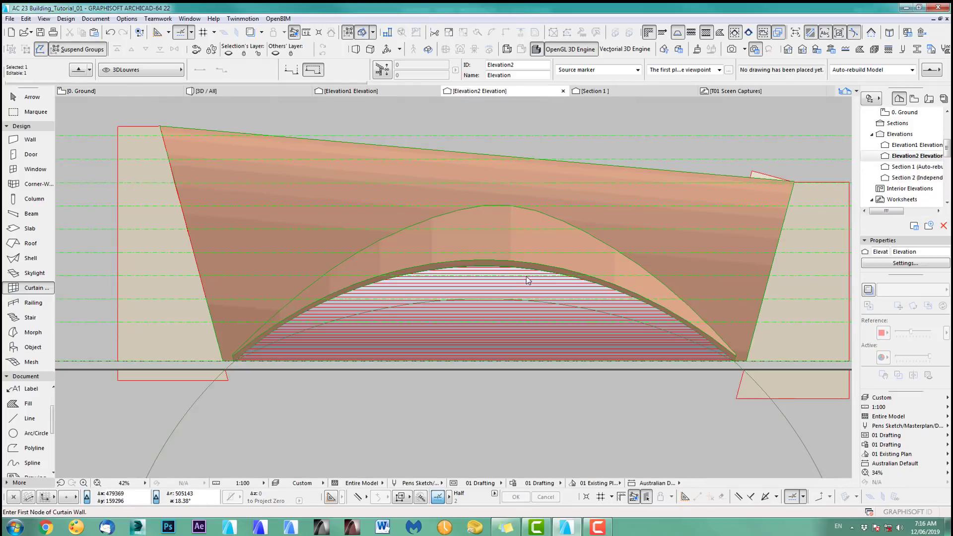
middle_drag(476, 328, 459, 261)
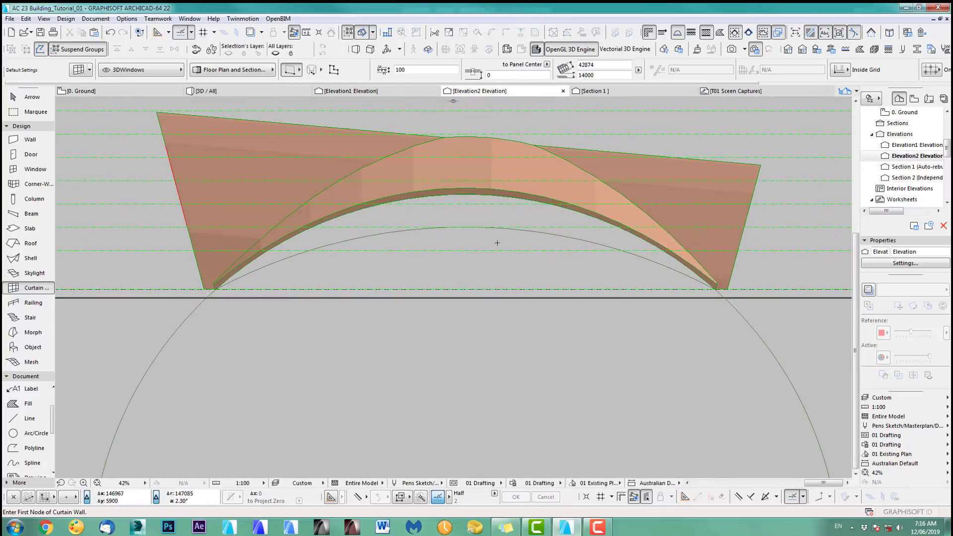
- Delete the large construction circle whose curve crosses the arched opening in Elevation2
scroll(508, 268, up, 2)
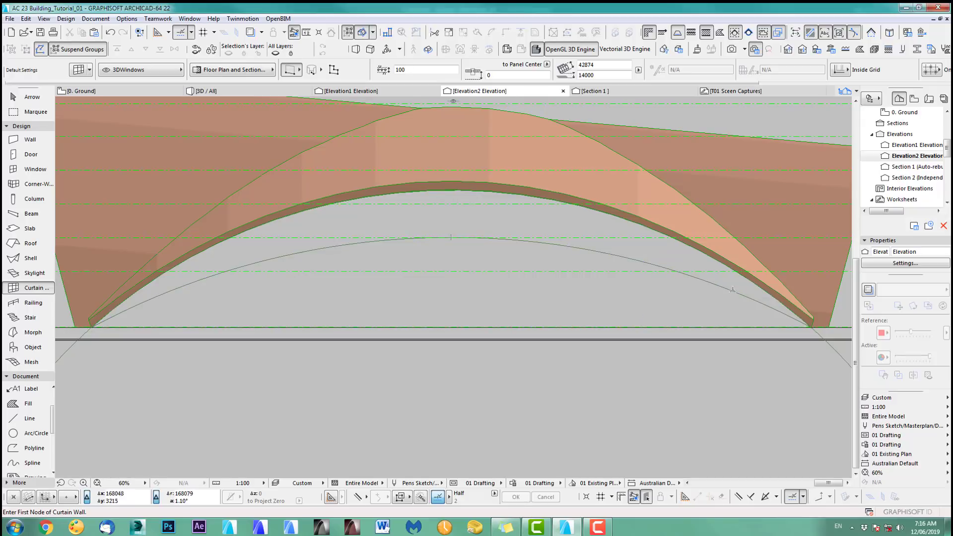
scroll(704, 284, down, 3)
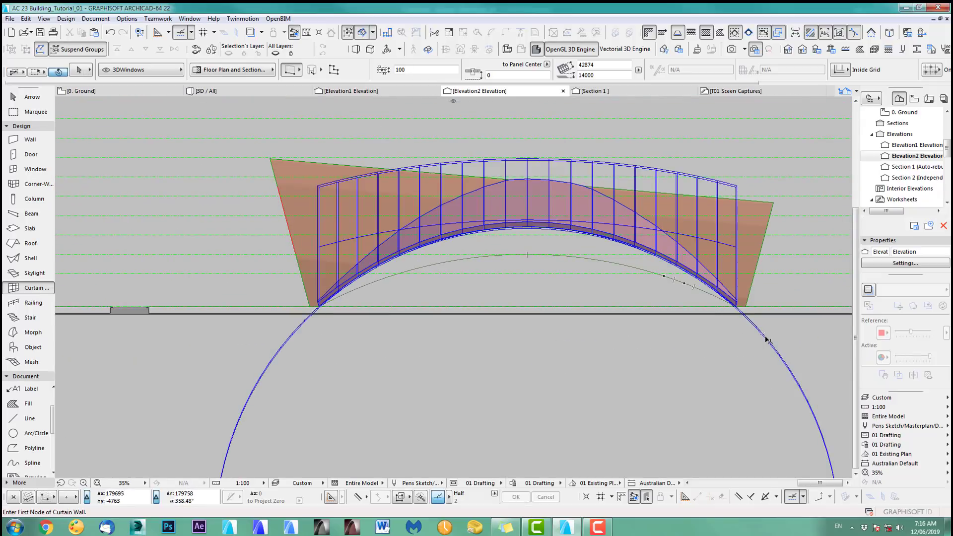
scroll(690, 299, up, 8)
click(33, 434)
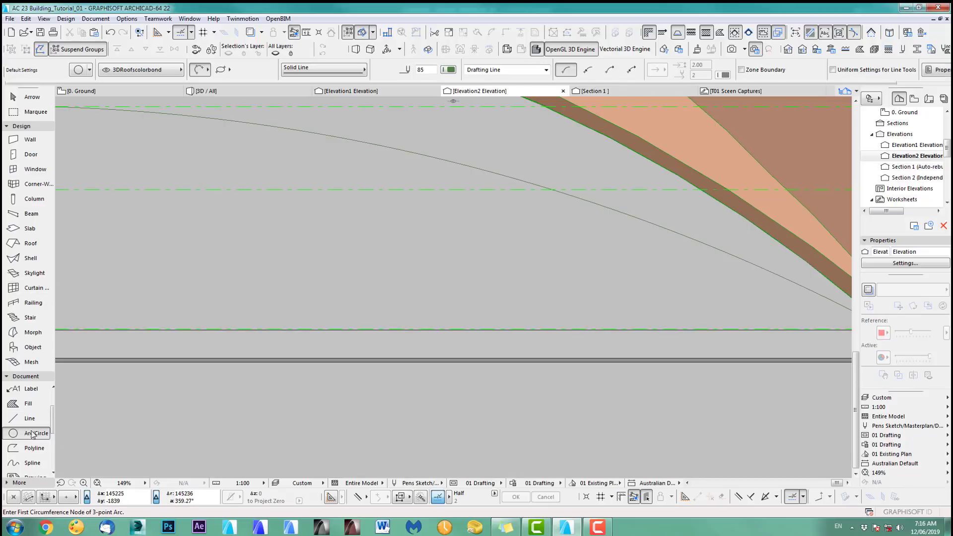
shift+click(647, 220)
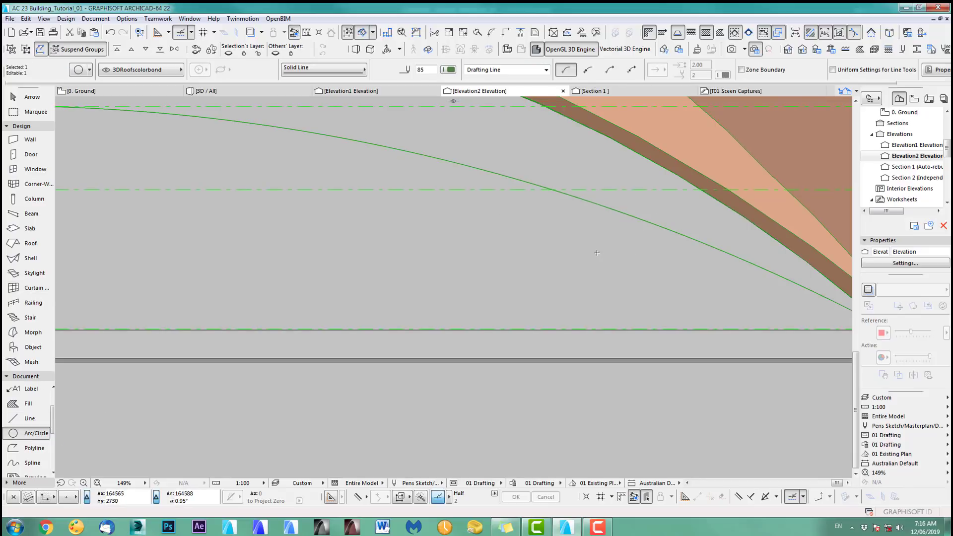
key(Delete)
scroll(596, 263, down, 4)
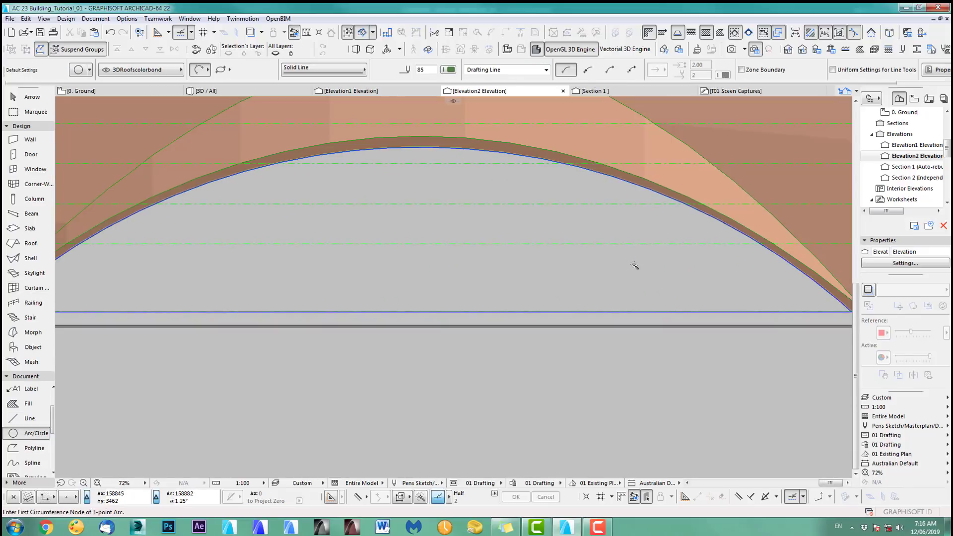
- Create a curtain wall filling the arched opening in Elevation2, using the boundary input method traced from the arch and ground line
click(34, 288)
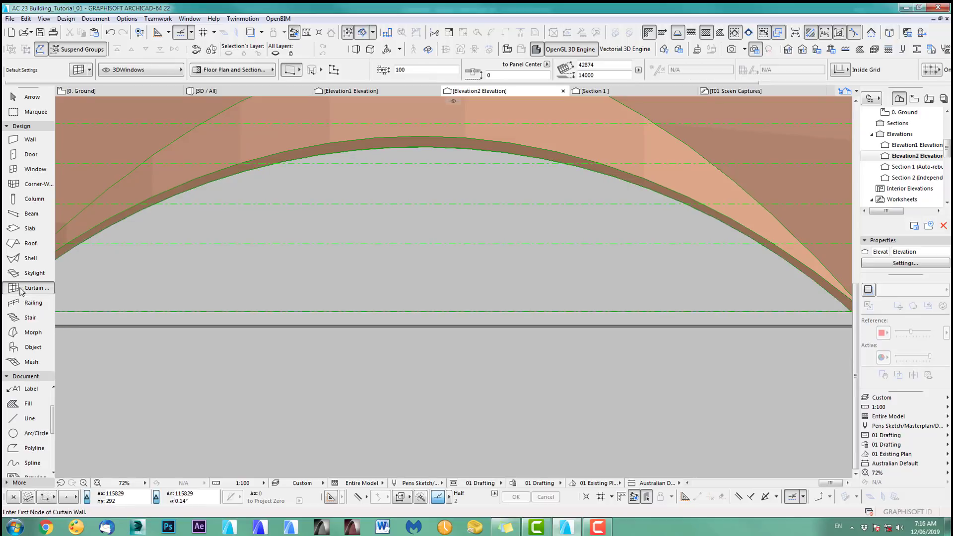
click(540, 262)
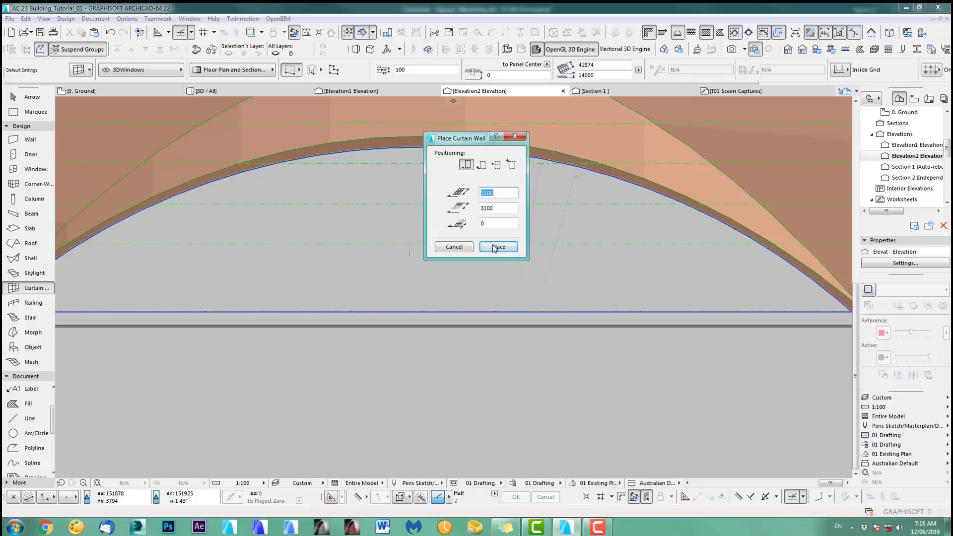
click(454, 247)
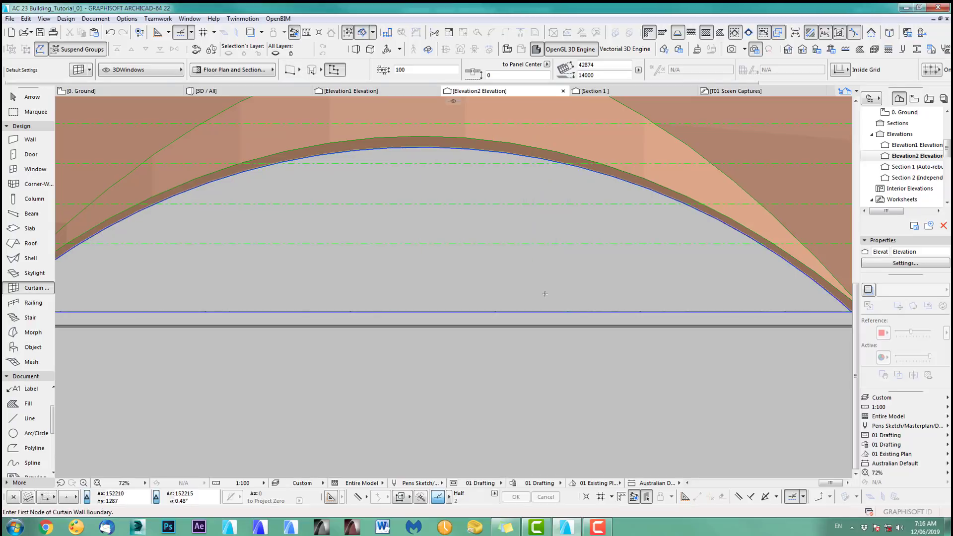
click(475, 279)
scroll(477, 297, down, 5)
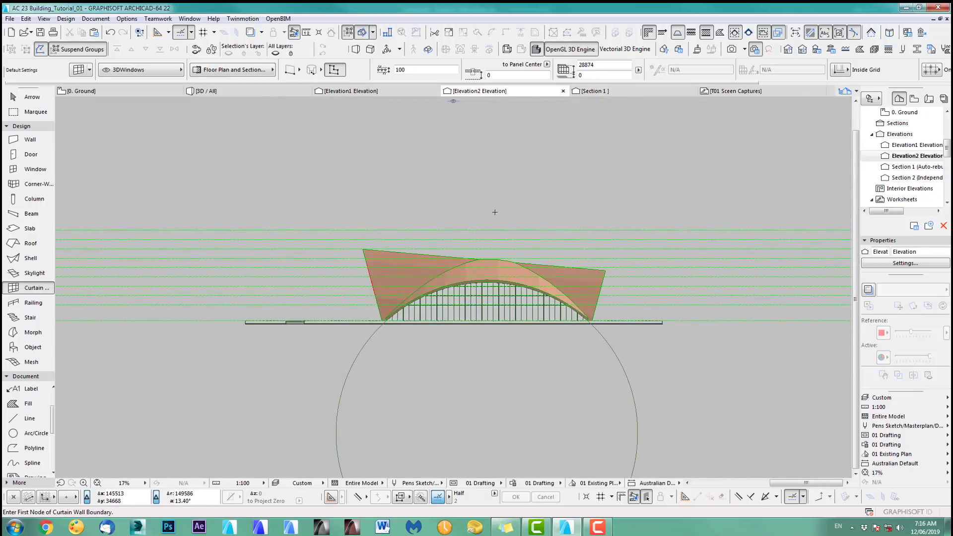
- Move the new curtain wall on the ground floor plan horizontally from the Elevation2 line to beneath the roof's arched end
click(386, 91)
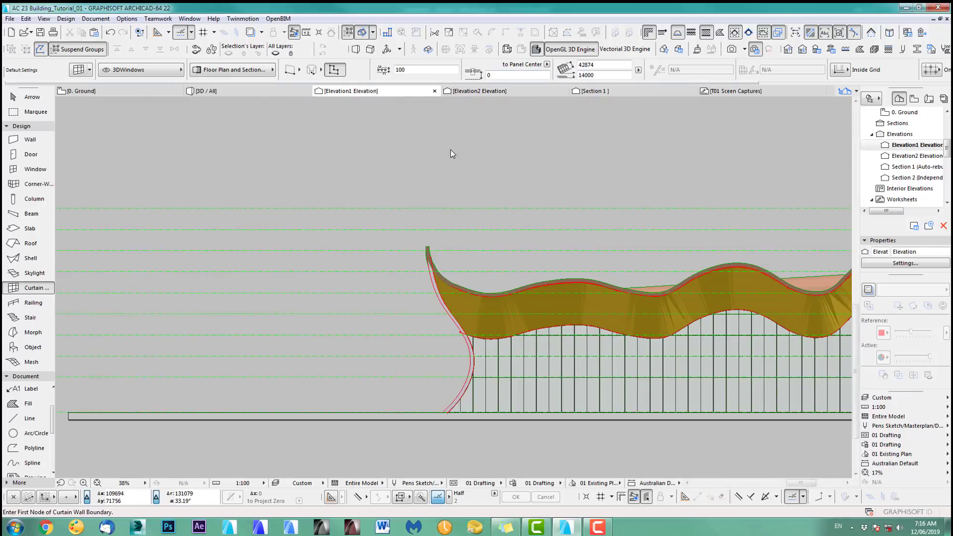
scroll(631, 339, down, 4)
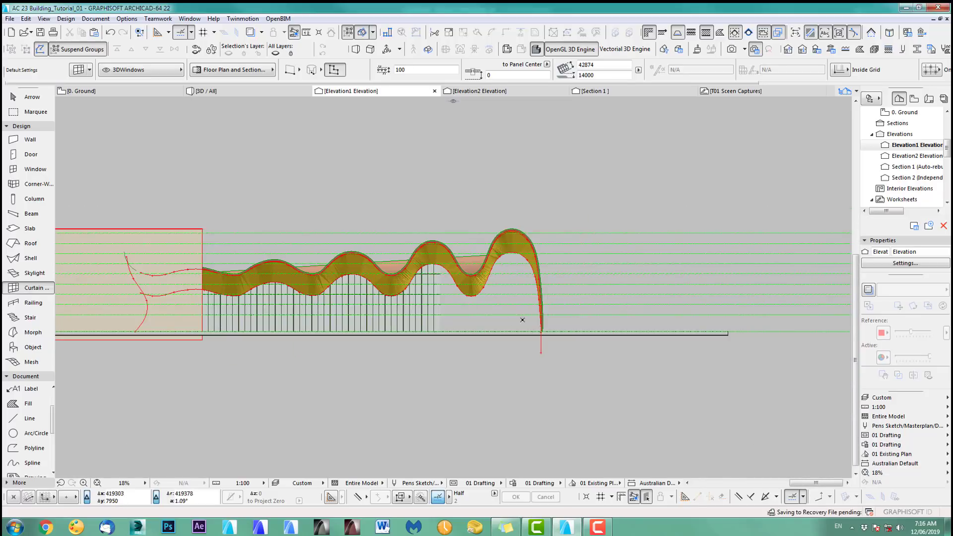
middle_drag(558, 321, 348, 321)
key(F2)
scroll(641, 266, up, 4)
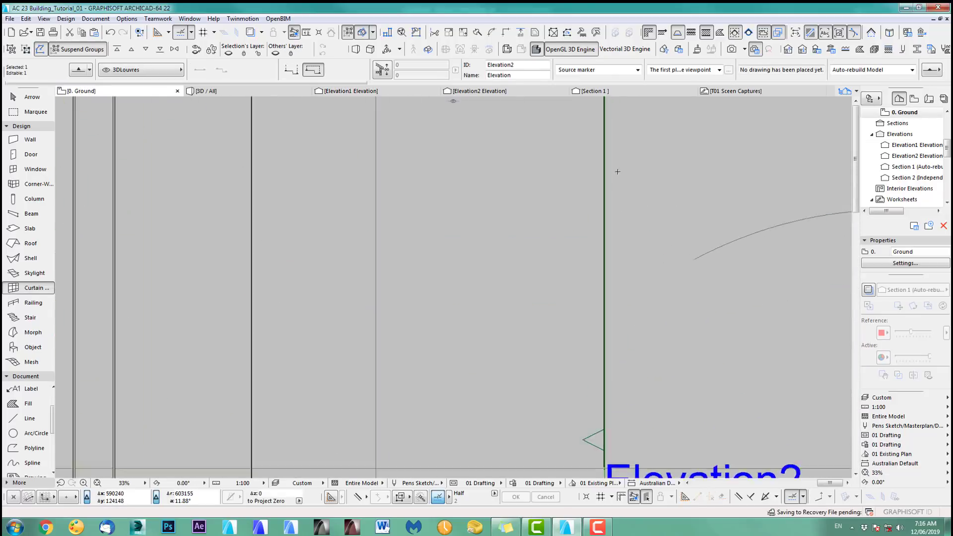
scroll(607, 109, up, 1)
middle_drag(606, 109, 585, 215)
key(Escape)
scroll(585, 215, up, 10)
shift+click(525, 335)
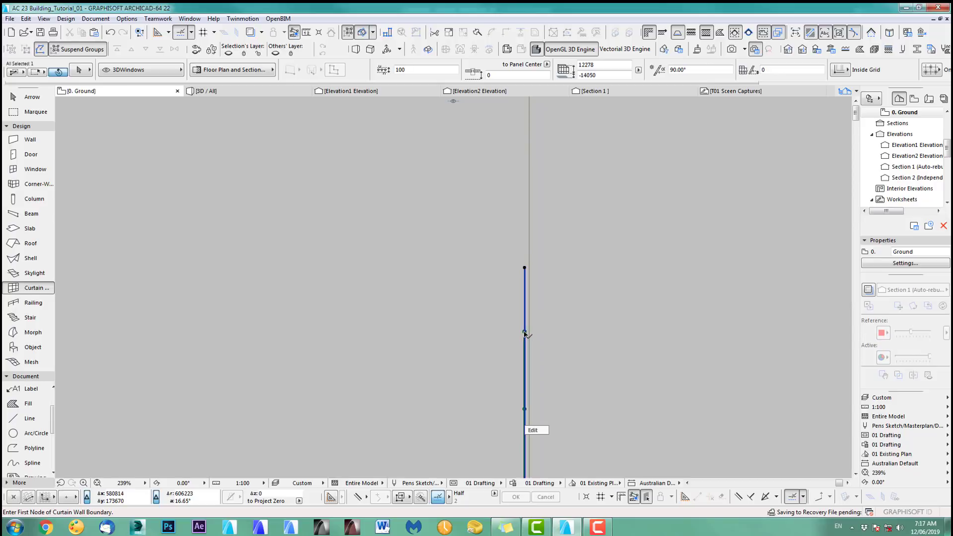
scroll(646, 292, down, 18)
key(ctrl+d)
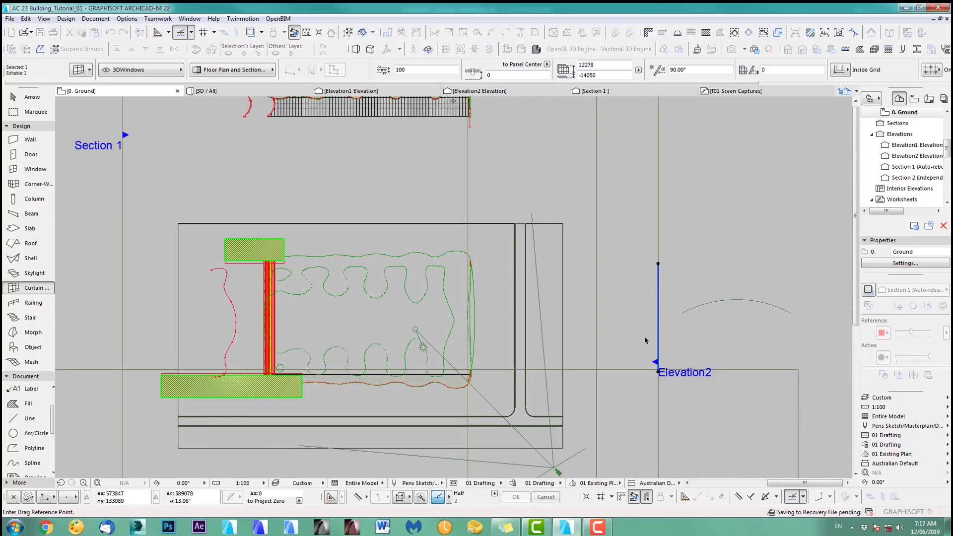
scroll(513, 335, up, 5)
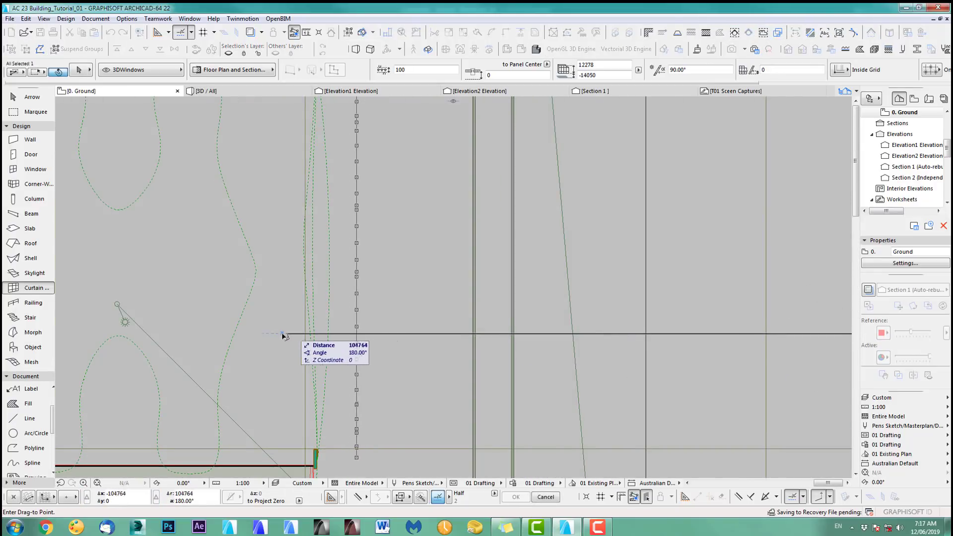
scroll(255, 338, up, 5)
middle_drag(256, 338, 206, 112)
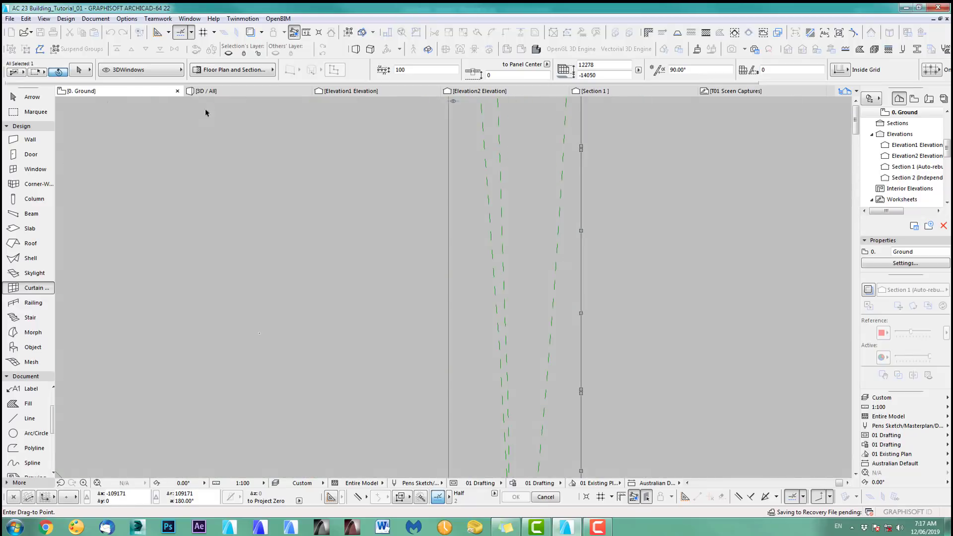
scroll(322, 329, down, 2)
scroll(322, 328, down, 1)
middle_drag(322, 328, 285, 226)
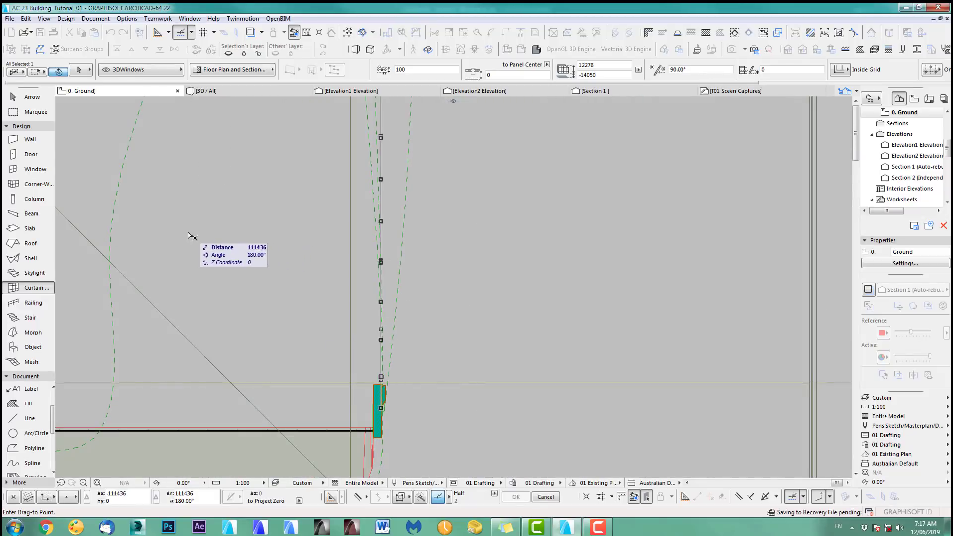
key(Escape)
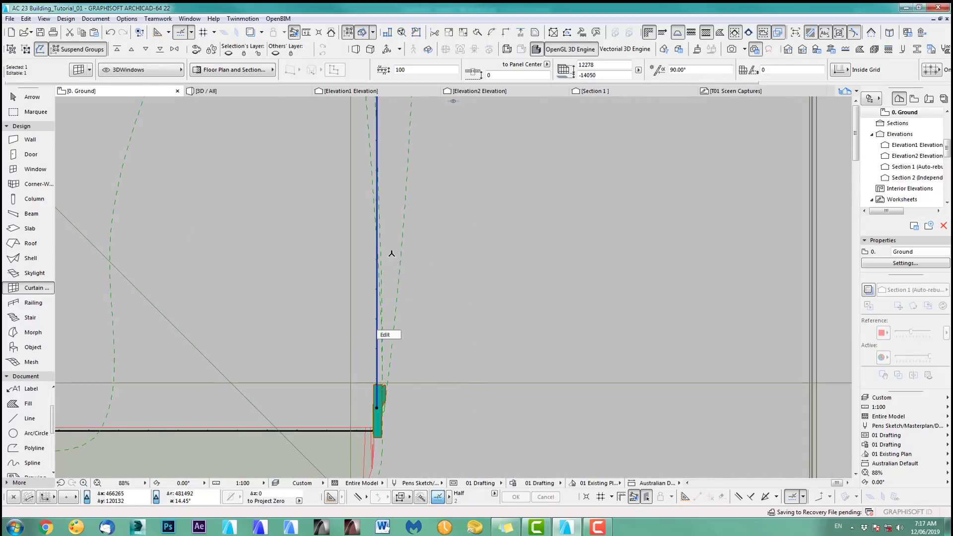
key(Escape)
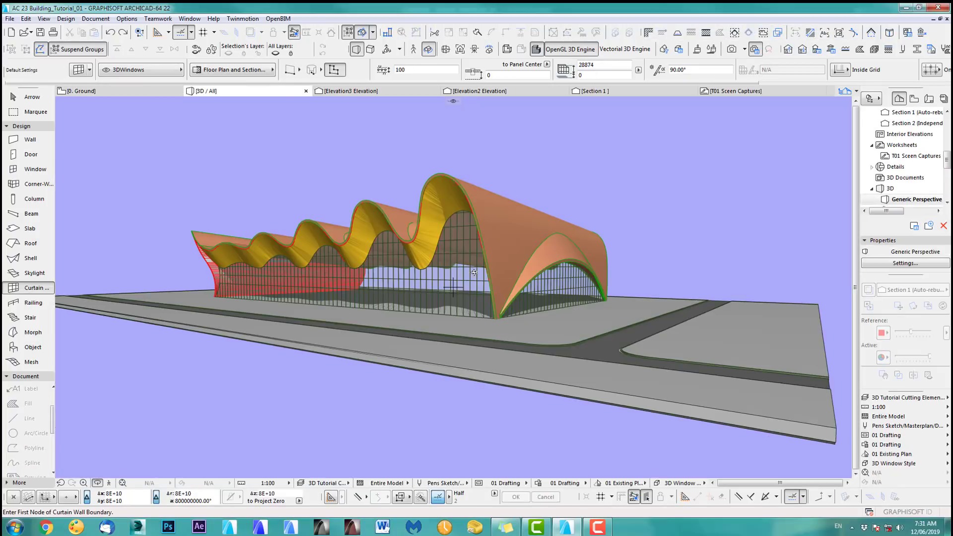
- Inspect the arched-end curtain wall and the remaining open side under the wavy roof in 3D
mouse_move(517, 233)
mouse_down()
mouse_move(549, 231)
mouse_move(490, 268)
mouse_move(479, 298)
mouse_move(494, 323)
mouse_move(437, 319)
mouse_move(610, 299)
mouse_move(584, 299)
mouse_up()
drag(500, 329, 452, 314)
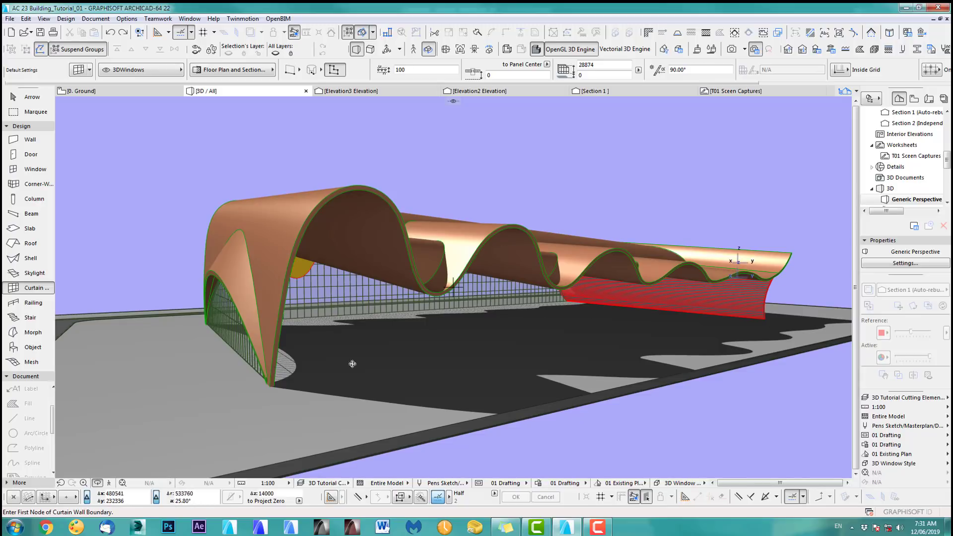
mouse_move(521, 354)
mouse_down()
mouse_move(670, 322)
mouse_move(743, 342)
mouse_move(723, 341)
mouse_up()
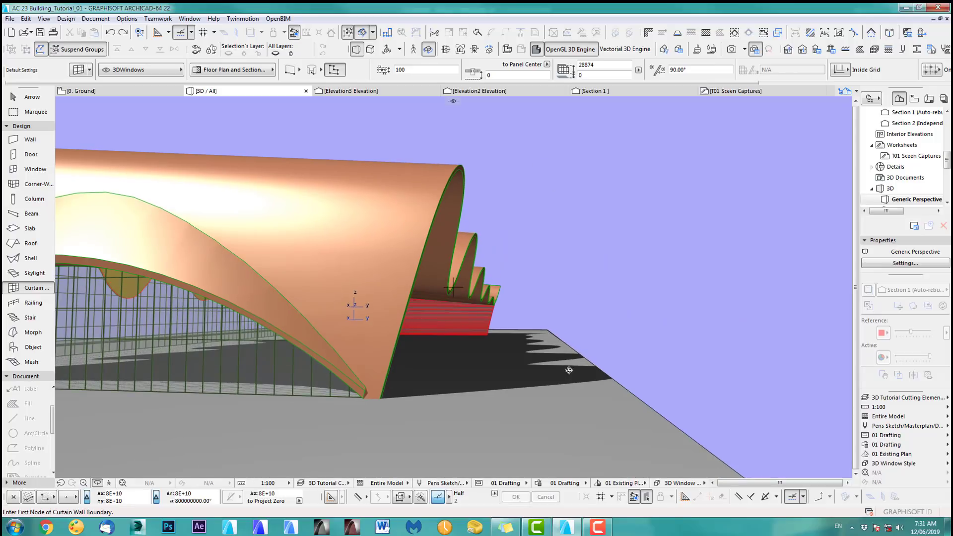
drag(432, 372, 468, 372)
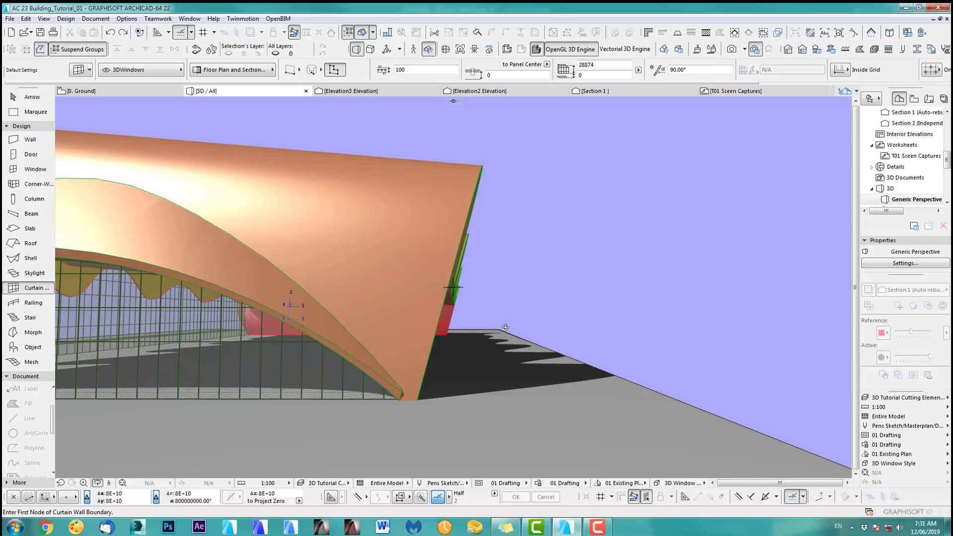
mouse_move(506, 327)
mouse_down()
mouse_move(469, 382)
mouse_move(392, 373)
mouse_move(507, 369)
mouse_up()
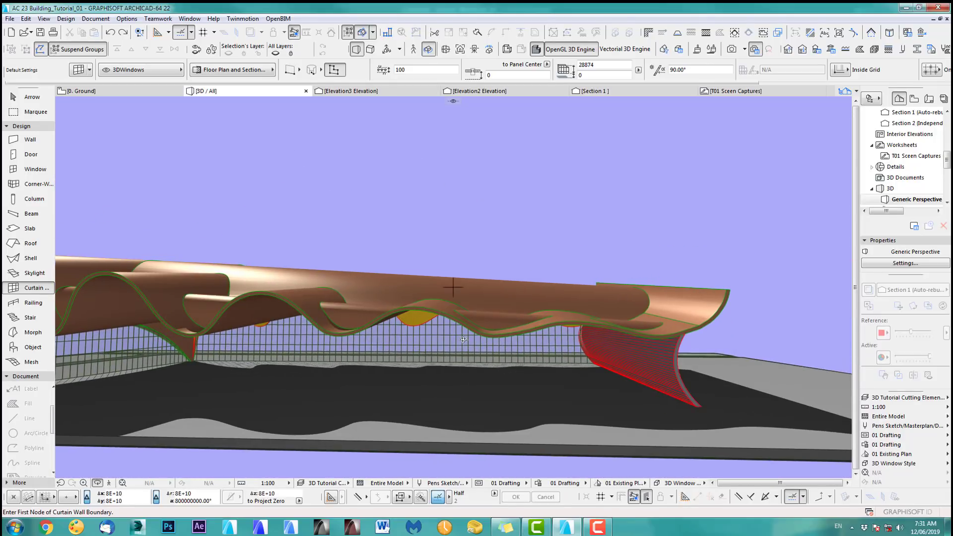
- Create a curtain wall in Elevation3 filling the open side between the wavy roof's underside and the ground line, and check it in 3D
drag(464, 340, 555, 304)
key(F2)
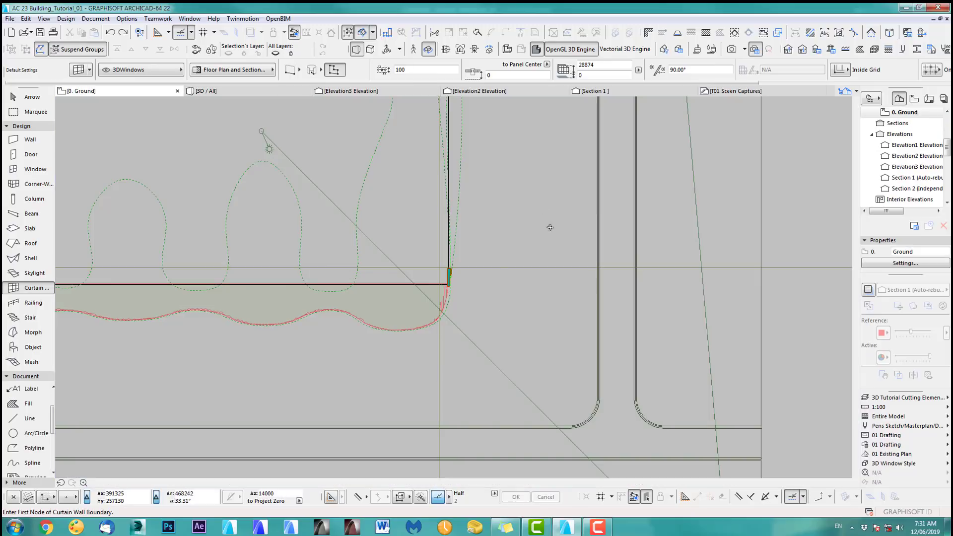
scroll(511, 315, down, 5)
scroll(546, 248, up, 3)
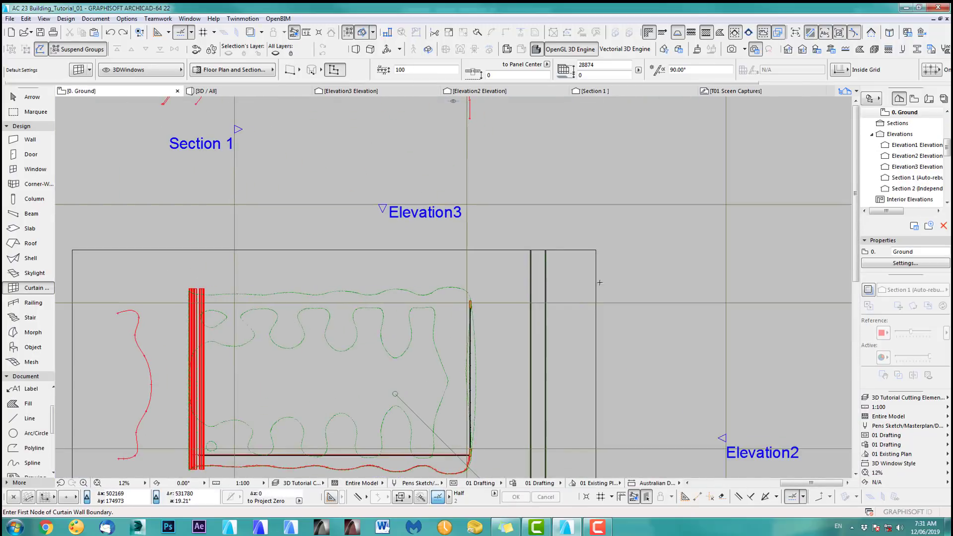
scroll(550, 228, down, 2)
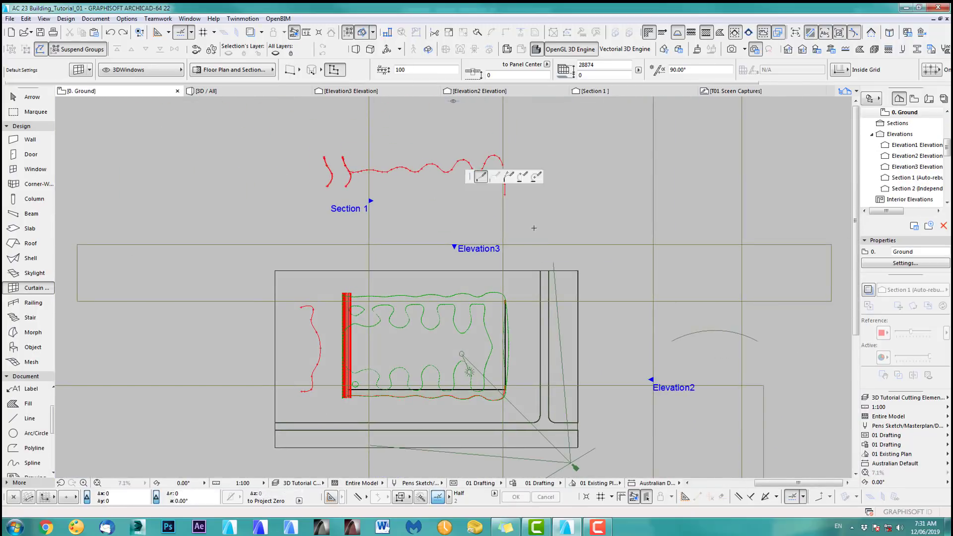
shift+click(454, 248)
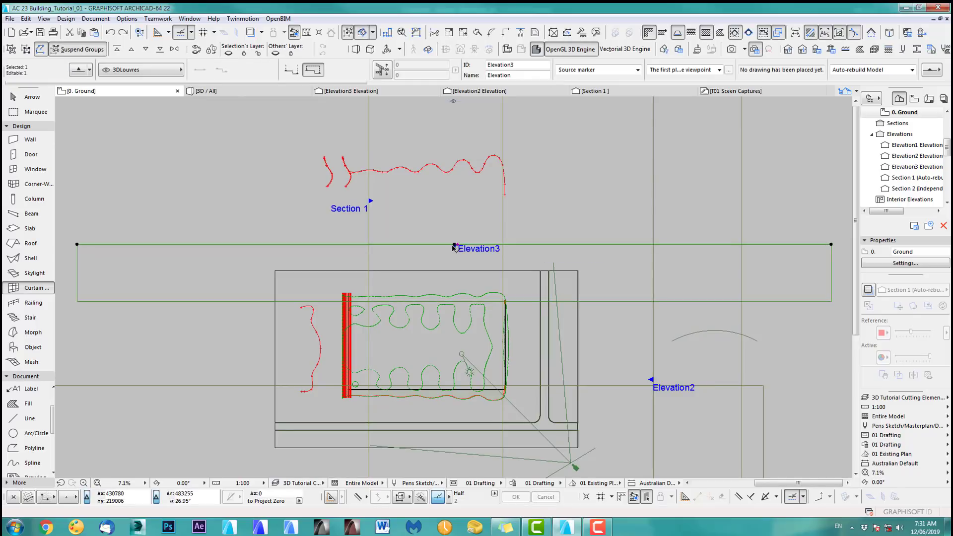
click(393, 93)
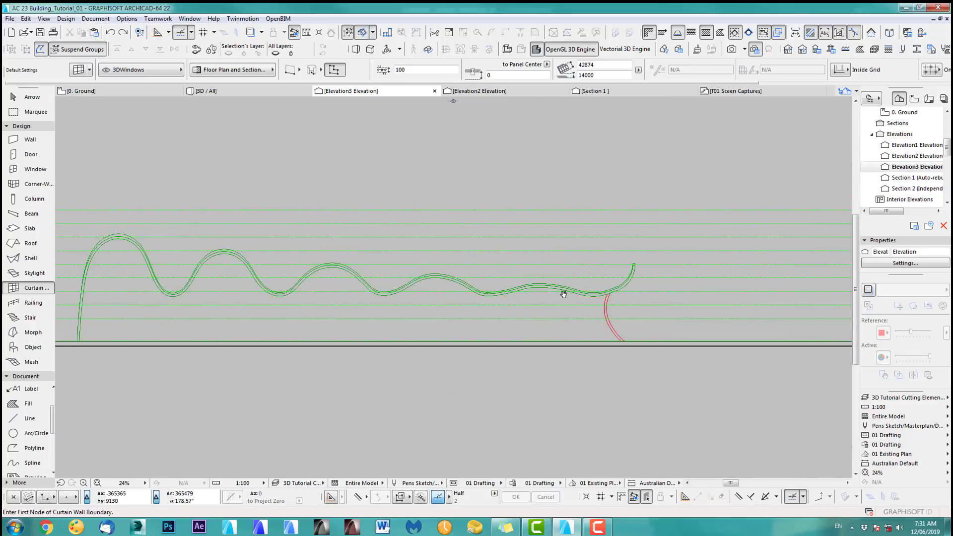
scroll(421, 300, up, 3)
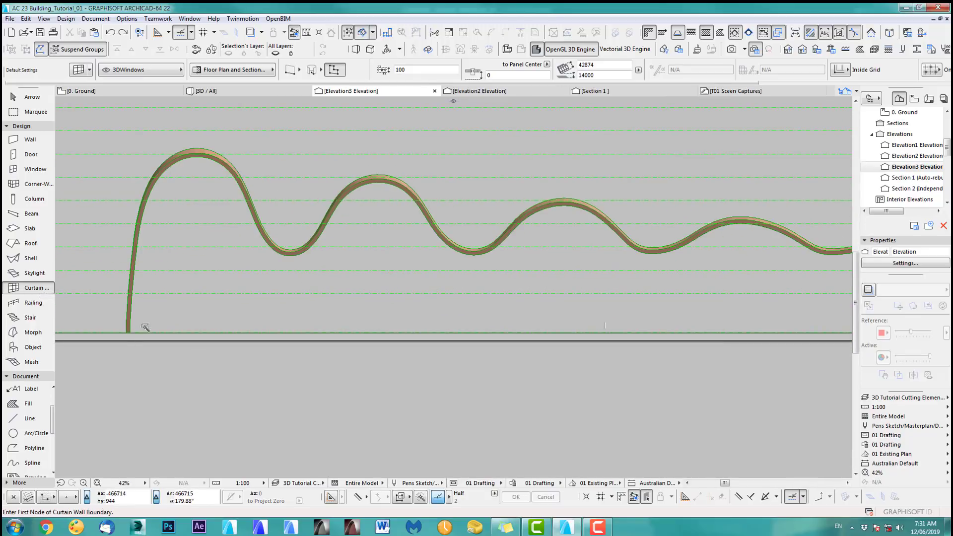
scroll(130, 329, up, 8)
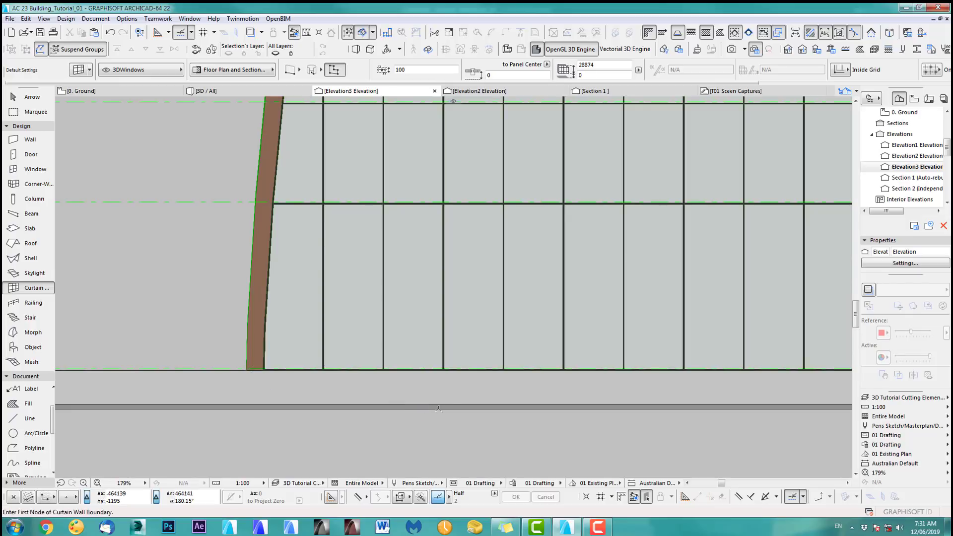
scroll(439, 408, down, 9)
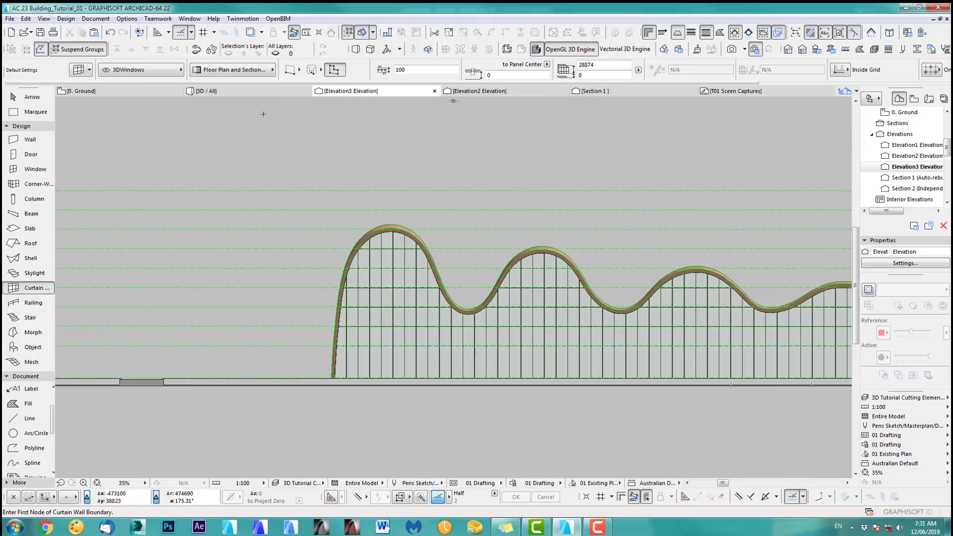
click(229, 92)
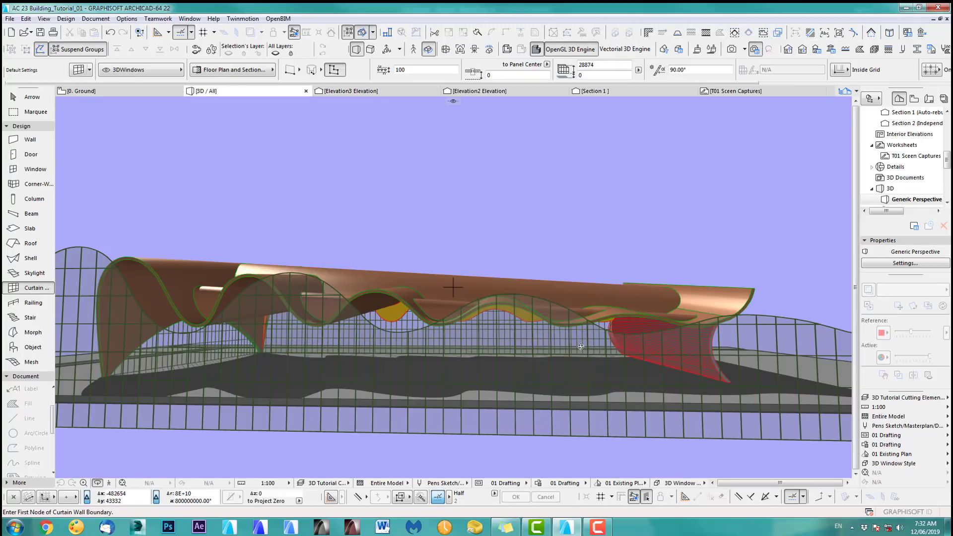
shift+middle_drag(332, 359, 619, 374)
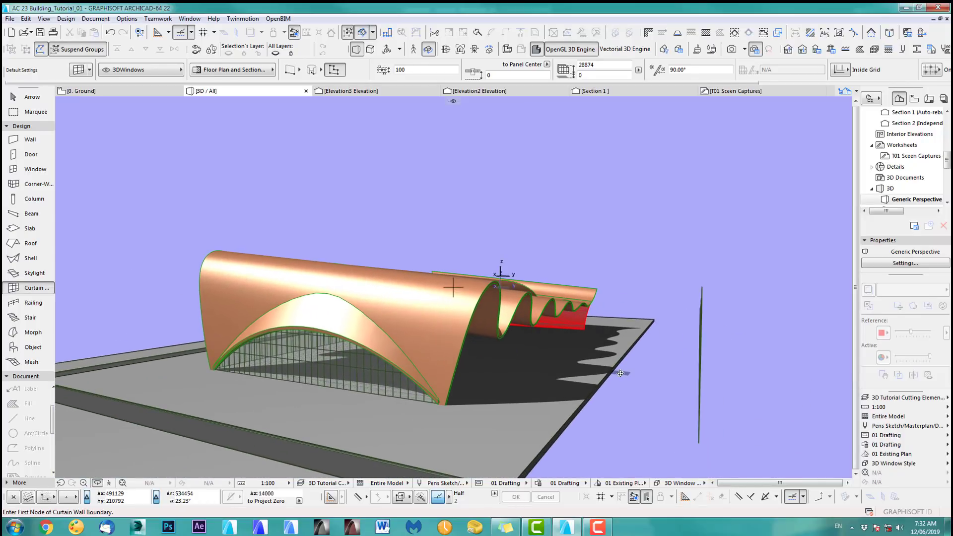
- Move the new side curtain wall on the ground floor plan vertically from the Elevation3 line to the end of the arched-end wall
key(F2)
scroll(518, 229, up, 8)
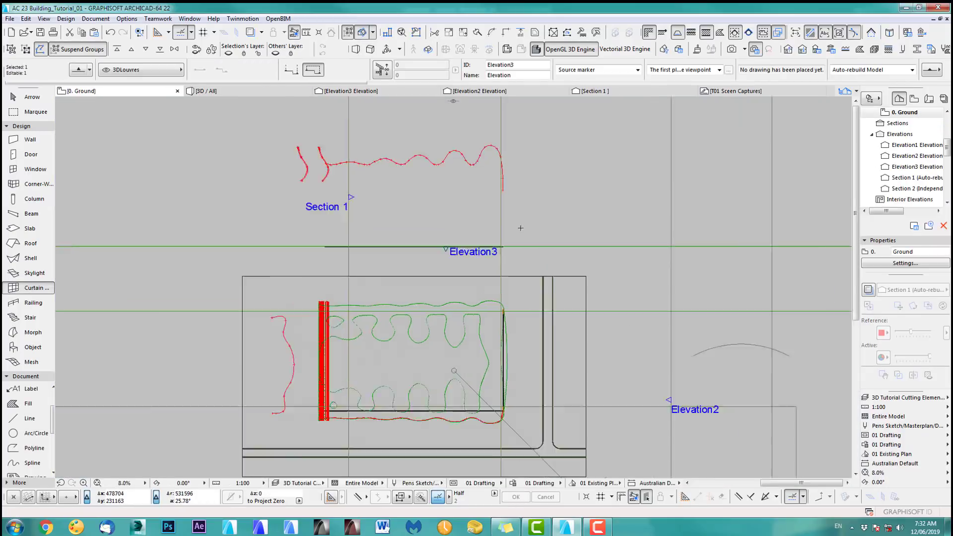
scroll(442, 329, up, 4)
middle_drag(440, 332, 400, 355)
key(Escape)
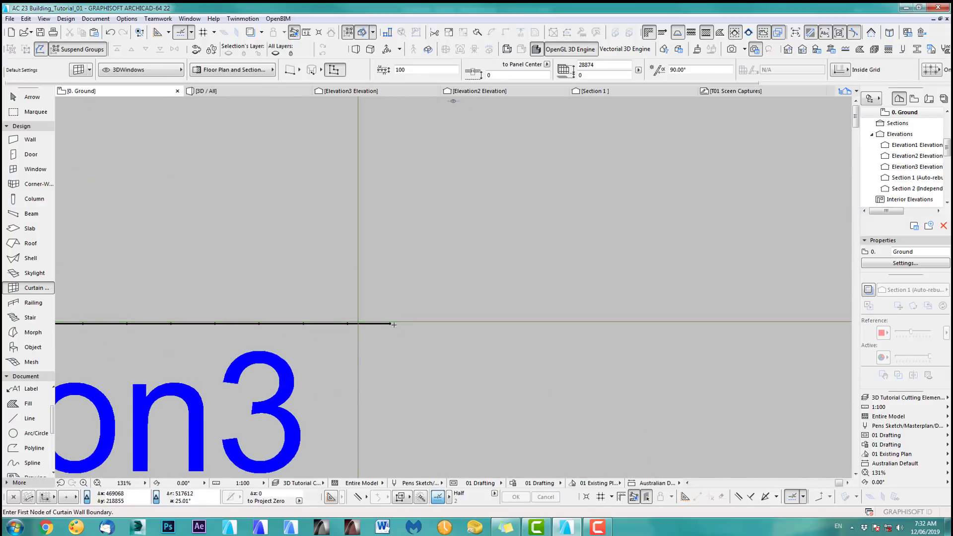
shift+click(391, 325)
key(ctrl+d)
click(388, 344)
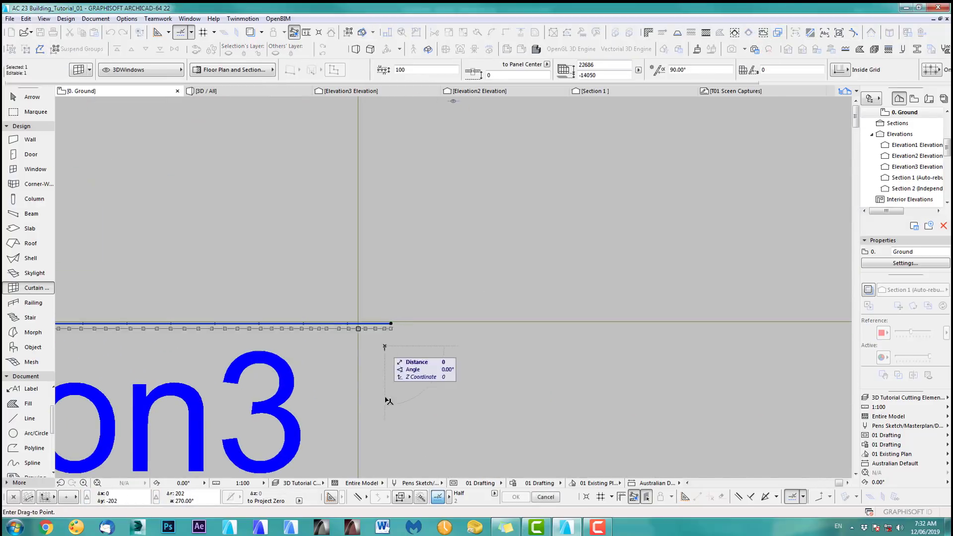
scroll(394, 427, down, 4)
middle_drag(447, 348, 534, 115)
middle_drag(523, 376, 499, 220)
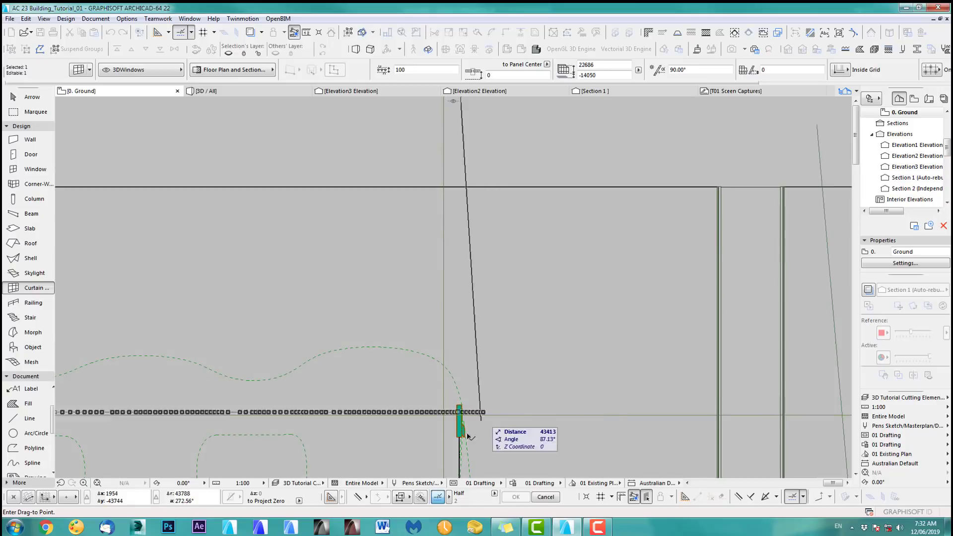
scroll(494, 408, up, 3)
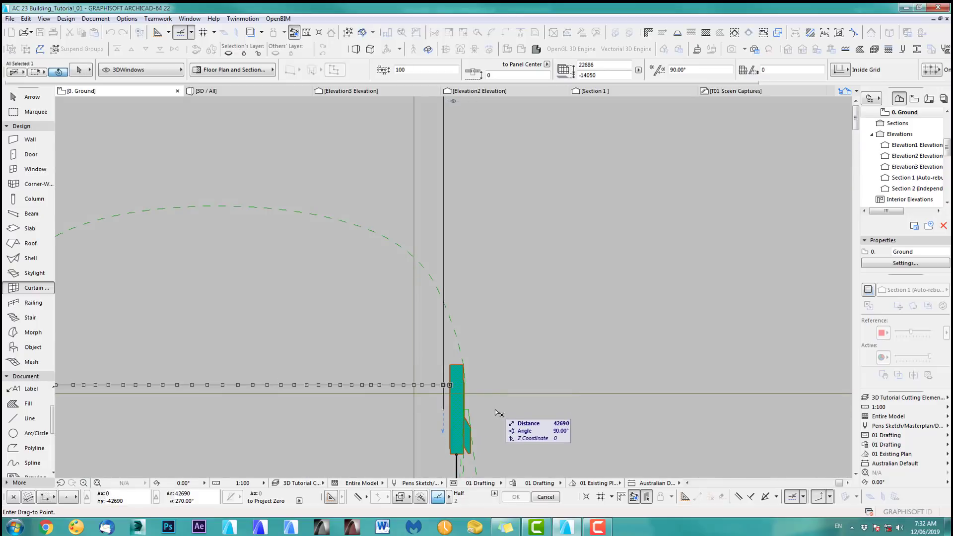
click(495, 420)
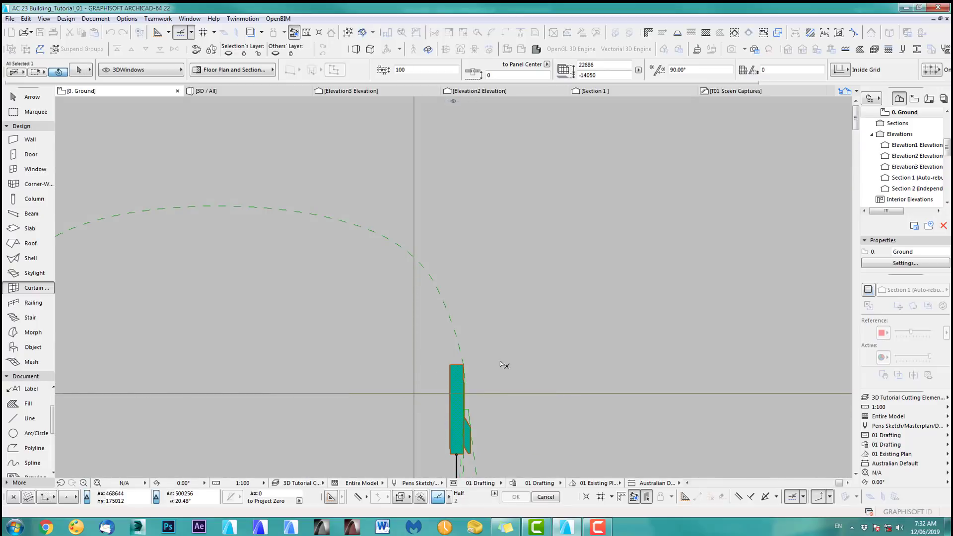
- Shift the side curtain wall outward on the ground floor plan to touch the inner curve of the dashed wavy roof edge
key(F3)
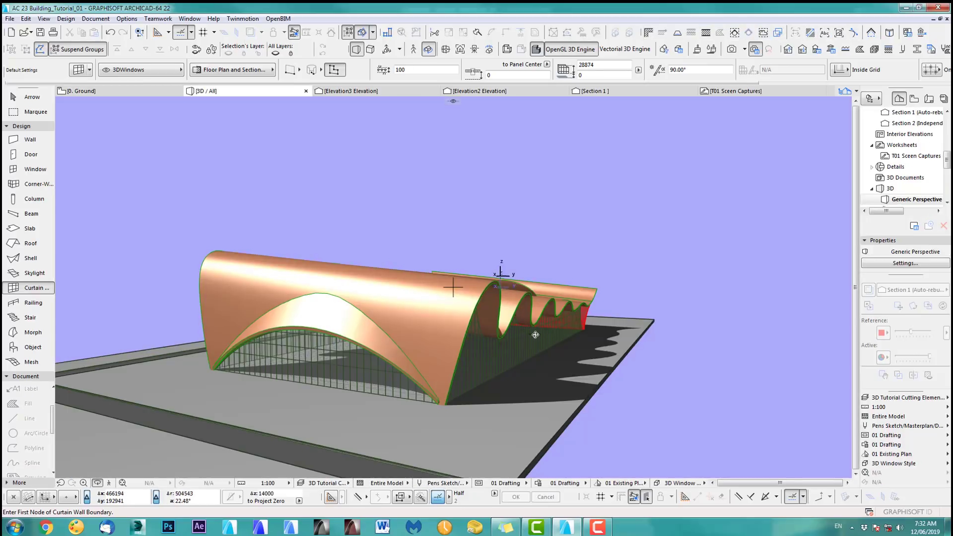
shift+middle_drag(535, 335, 608, 269)
scroll(608, 270, down, 5)
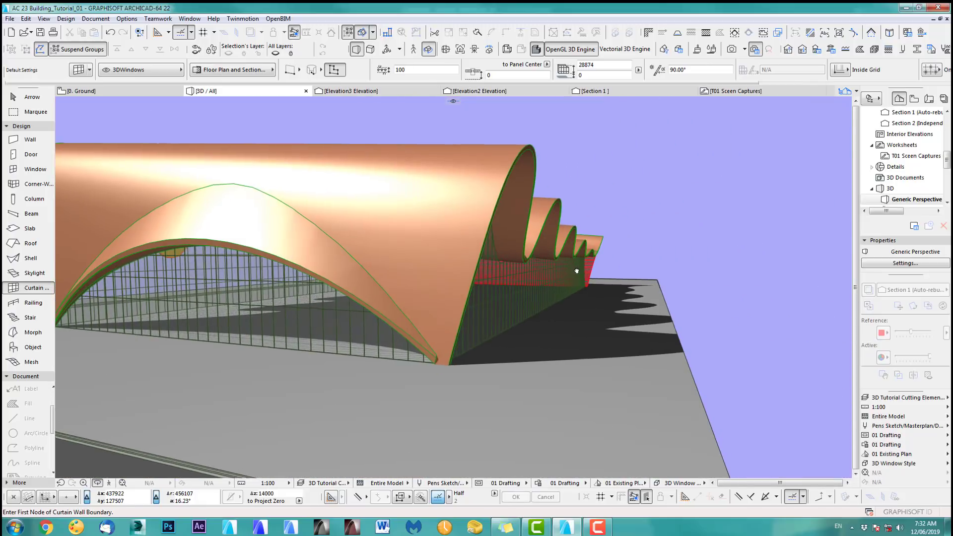
shift+middle_drag(598, 290, 575, 269)
key(F2)
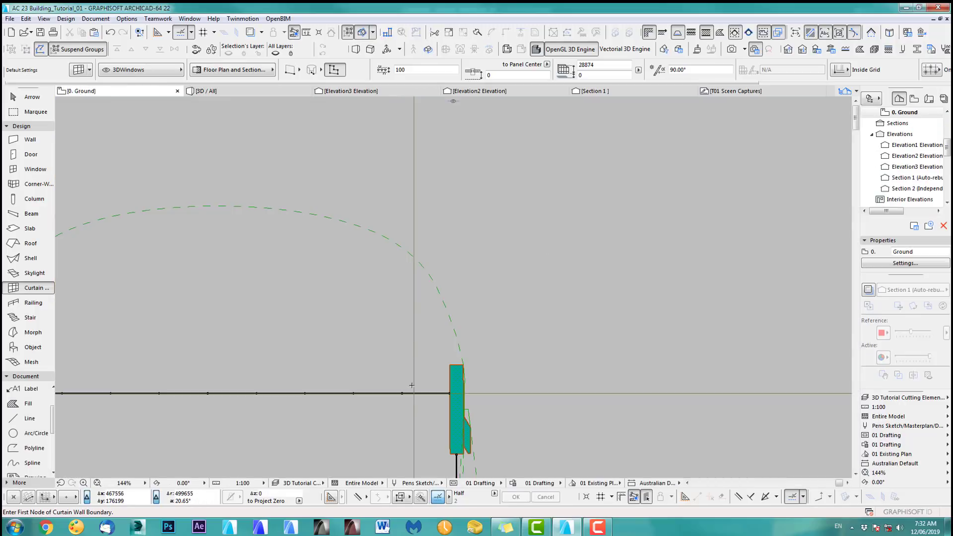
shift+click(402, 395)
scroll(482, 409, down, 3)
middle_drag(519, 415, 824, 392)
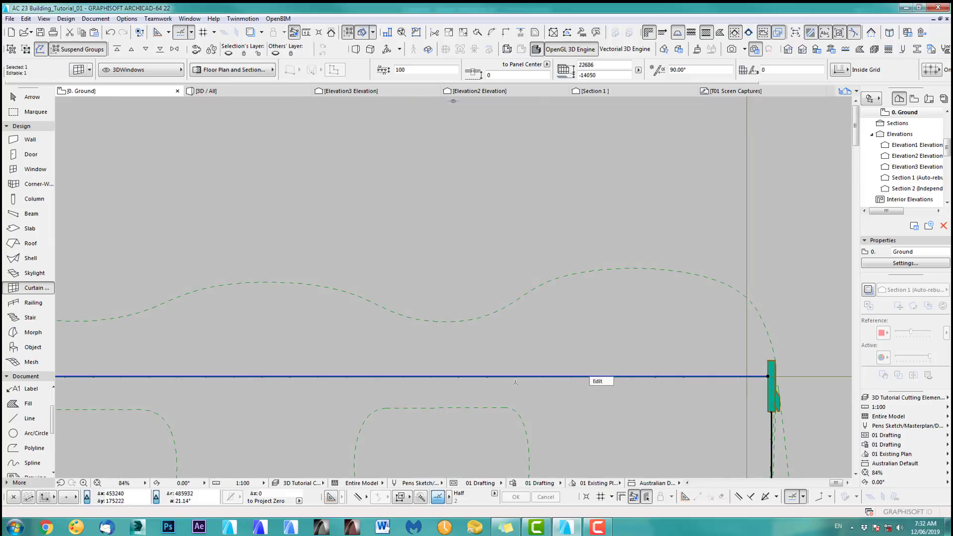
key(ctrl+d)
click(481, 379)
scroll(482, 334, up, 5)
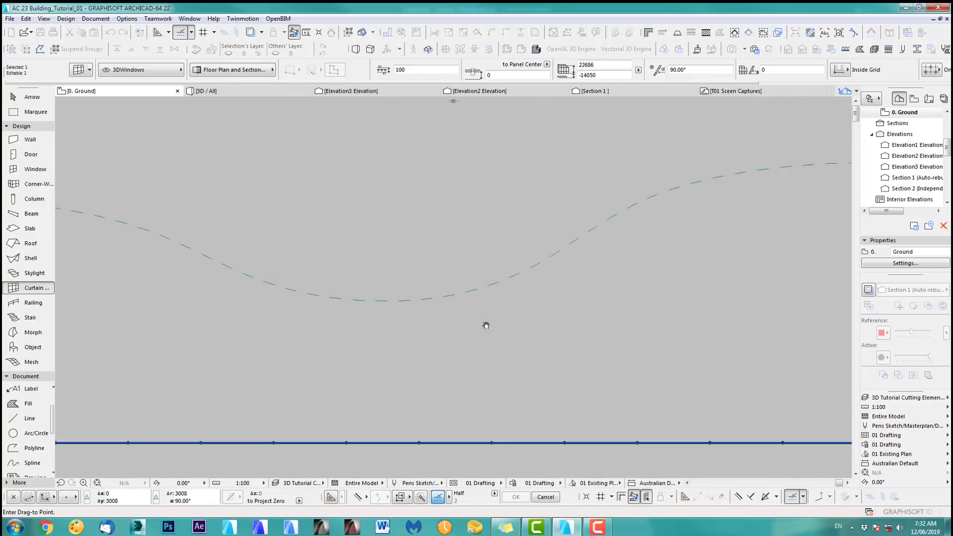
click(478, 299)
key(Escape)
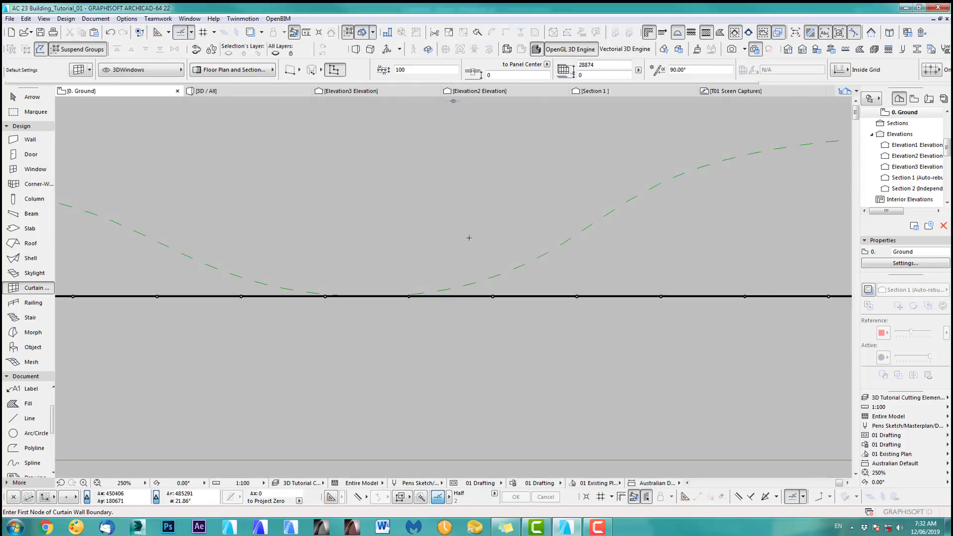
- Inspect in 3D how the shifted side curtain wall meets the wavy roof edge and the arched end
key(F3)
scroll(473, 287, up, 6)
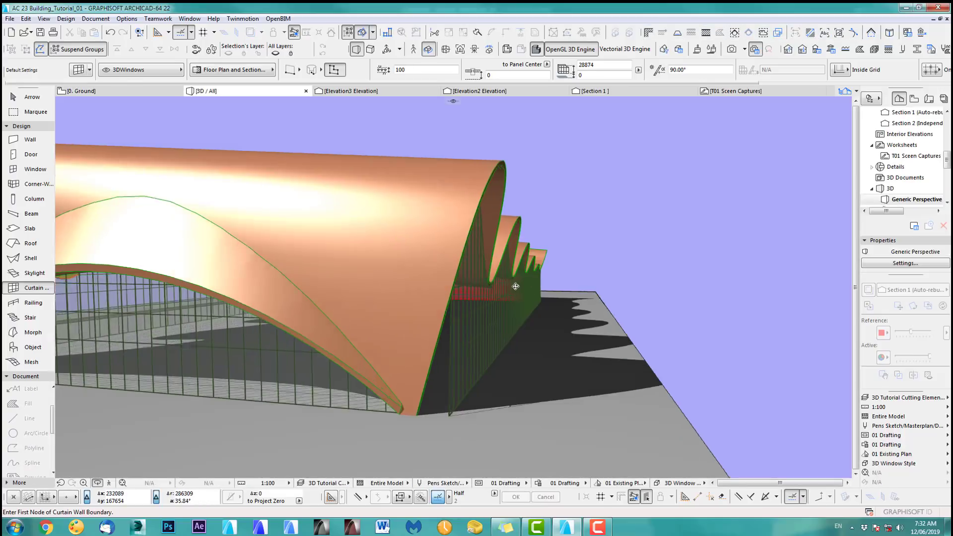
scroll(396, 301, up, 4)
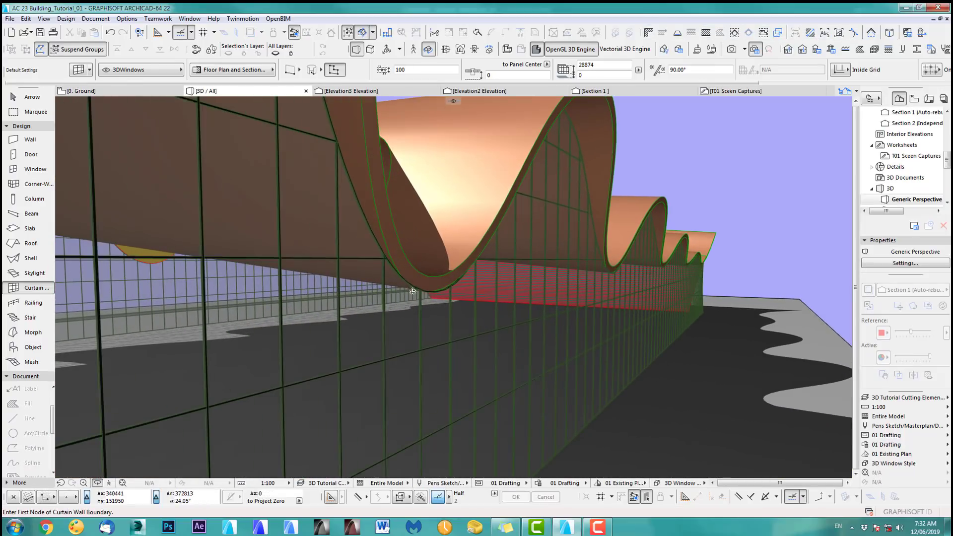
mouse_move(421, 264)
shift+middle_down()
mouse_move(378, 264)
mouse_move(443, 403)
mouse_move(387, 297)
mouse_move(330, 305)
mouse_move(346, 271)
shift+middle_up()
middle_drag(362, 305, 435, 287)
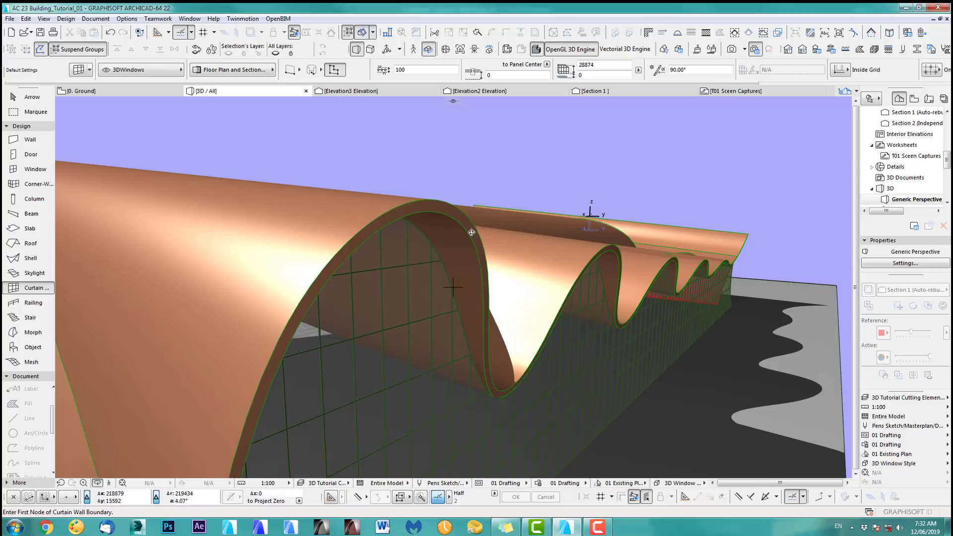
shift+middle_drag(433, 290, 461, 297)
scroll(462, 297, down, 8)
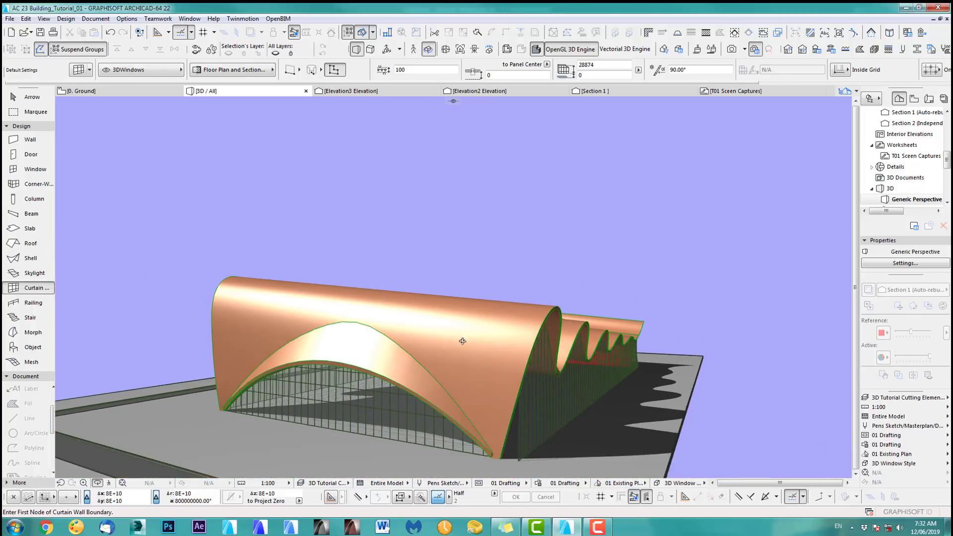
middle_drag(462, 341, 671, 372)
shift+middle_drag(495, 346, 745, 337)
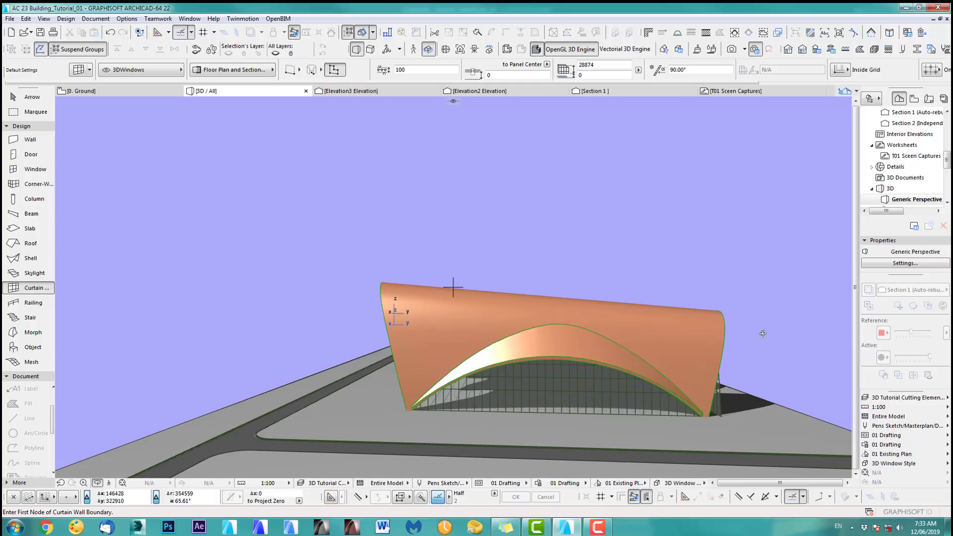
shift+middle_drag(643, 332, 476, 301)
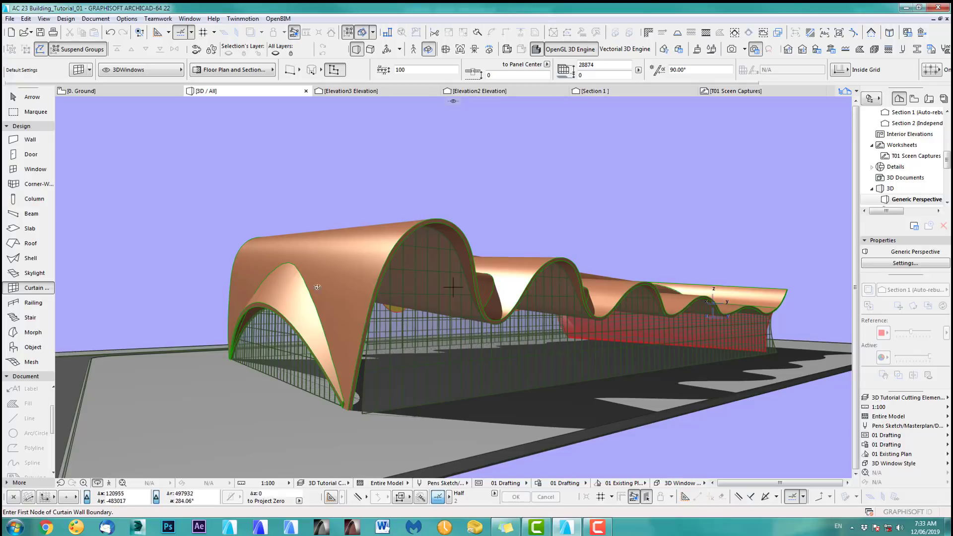
- Delete the curtain wall along the open side of the wavy roof
click(32, 99)
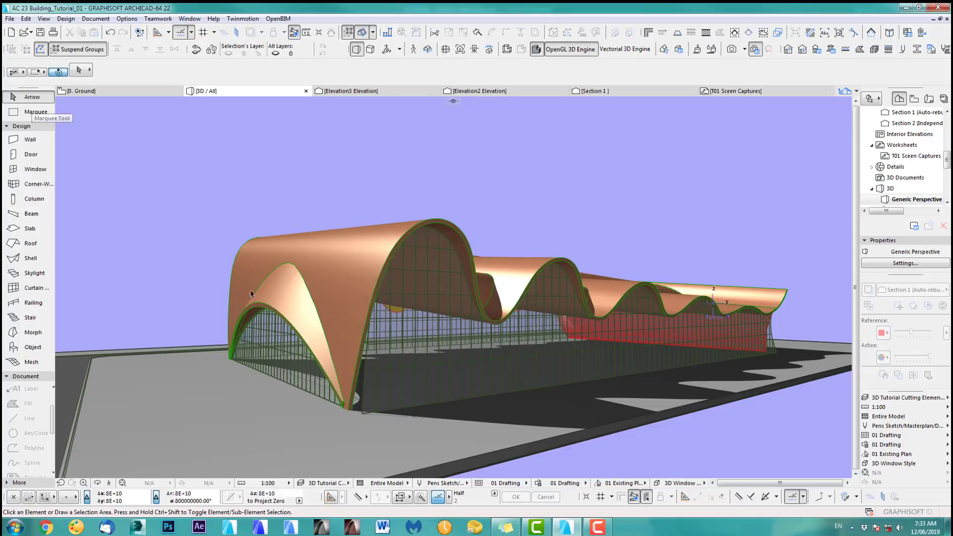
click(365, 412)
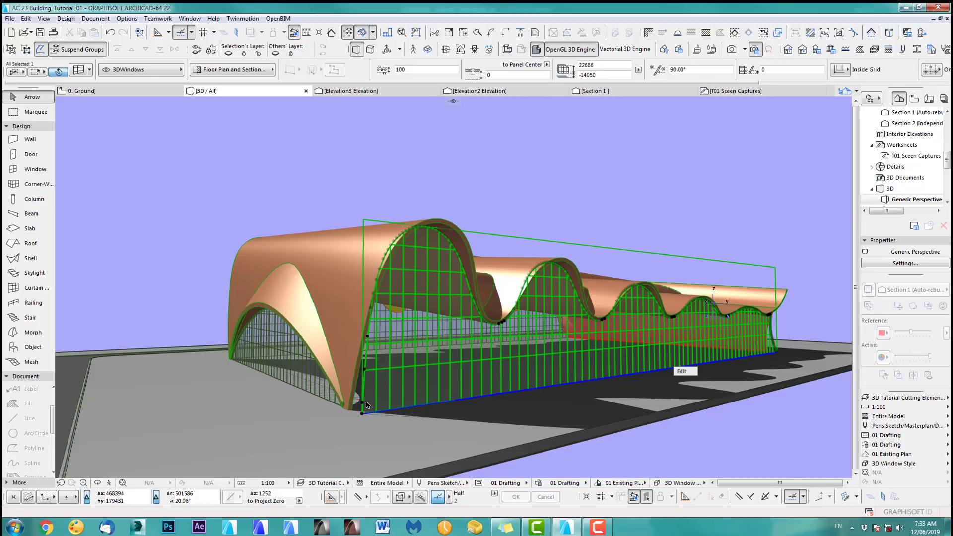
key(Delete)
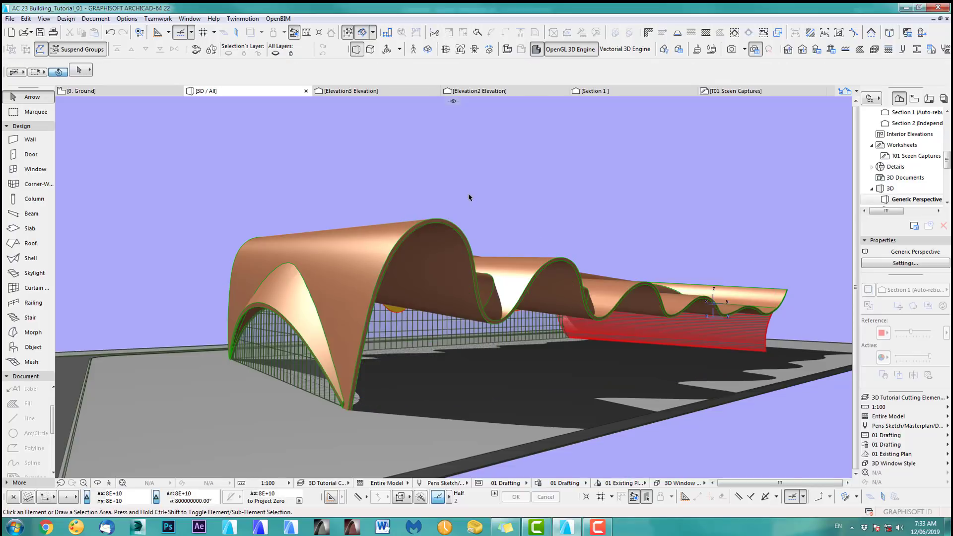
- Move the Elevation3 line on the ground floor plan vertically onto the grid line crossing the end of the arched-end wall
middle_drag(469, 194, 475, 200)
key(F2)
scroll(500, 279, down, 1)
scroll(500, 280, down, 10)
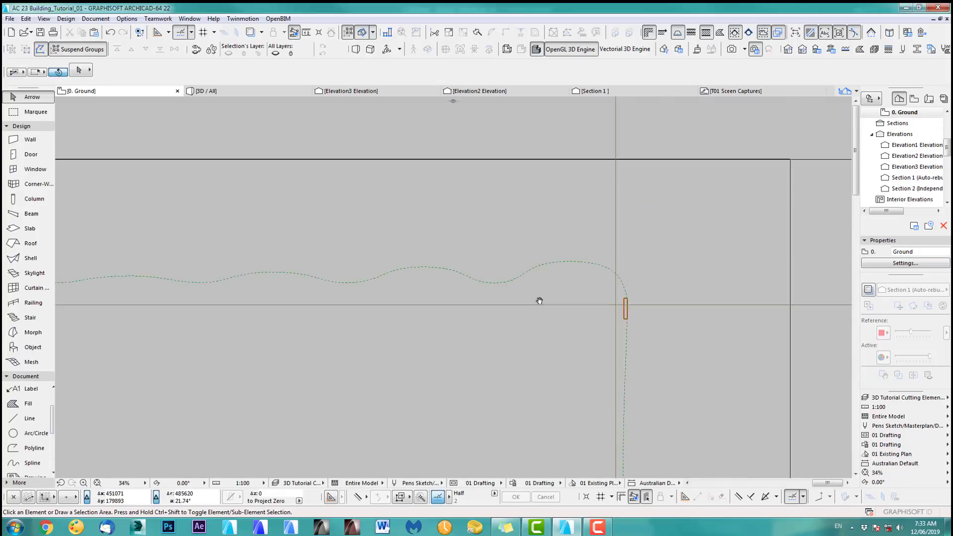
click(514, 171)
click(514, 170)
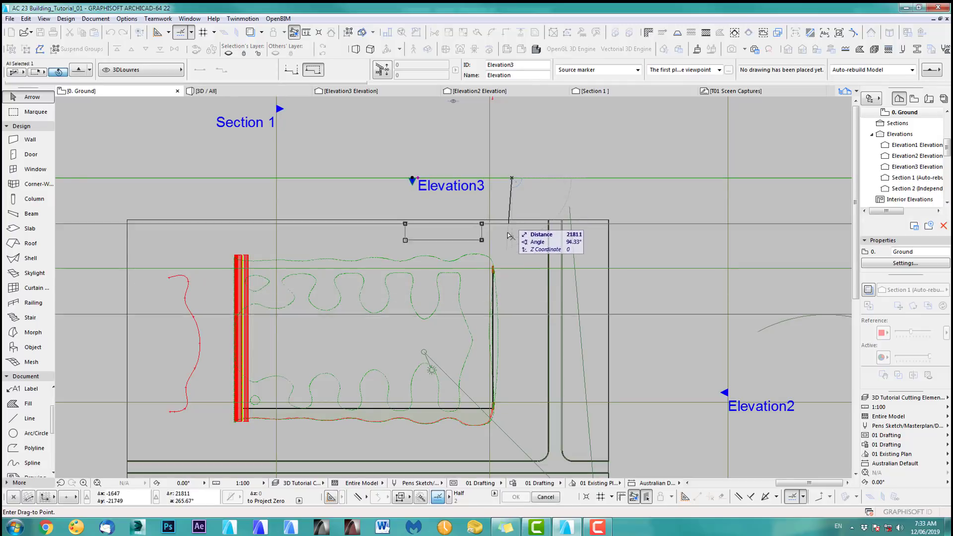
scroll(511, 273, up, 9)
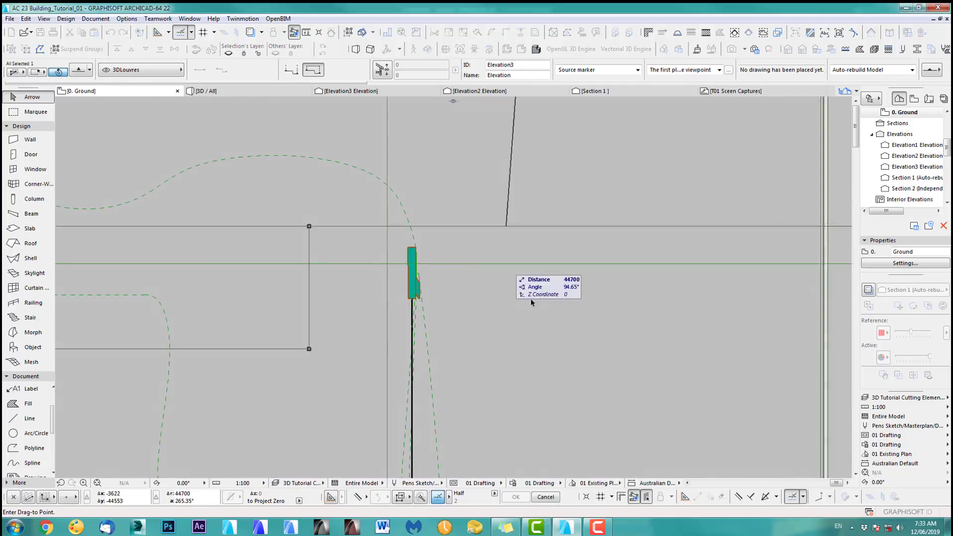
middle_drag(531, 302, 560, 304)
key(shift)
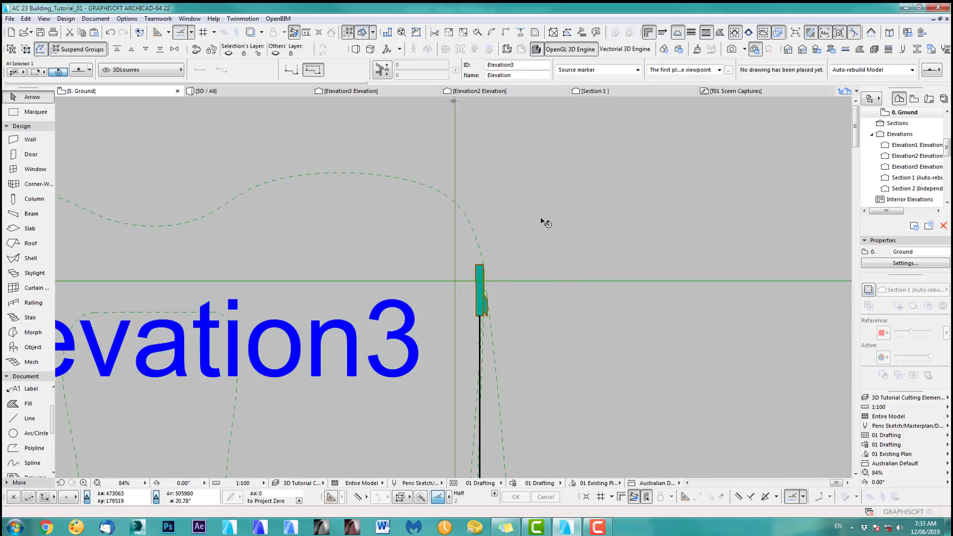
- Create a curtain wall in the Elevation3 view that fills the open side between the ground and the underside of the wavy roof edge
click(364, 91)
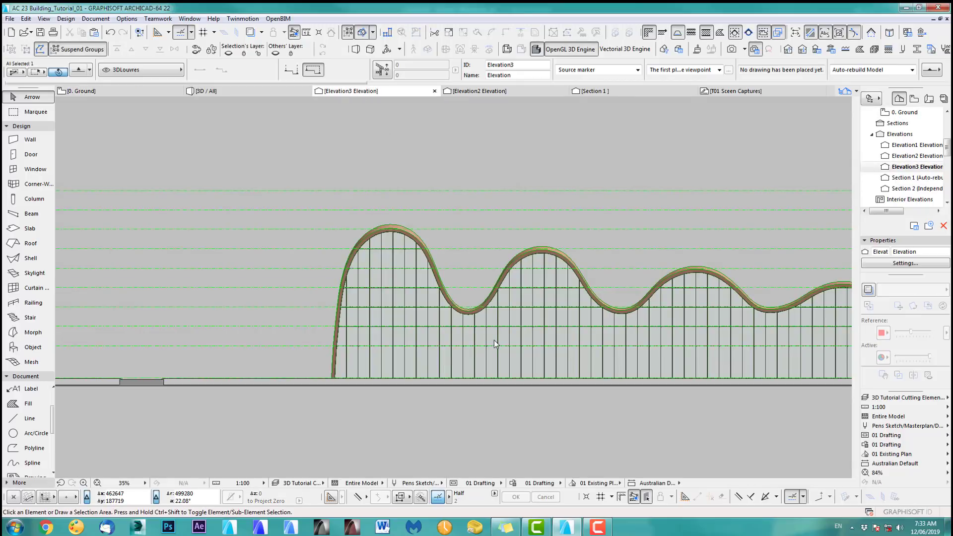
scroll(206, 358, up, 3)
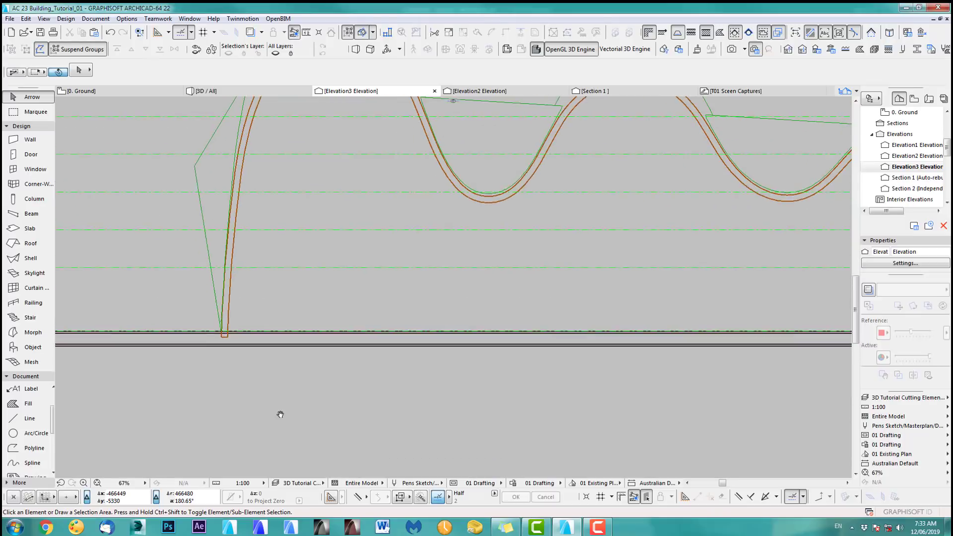
click(28, 289)
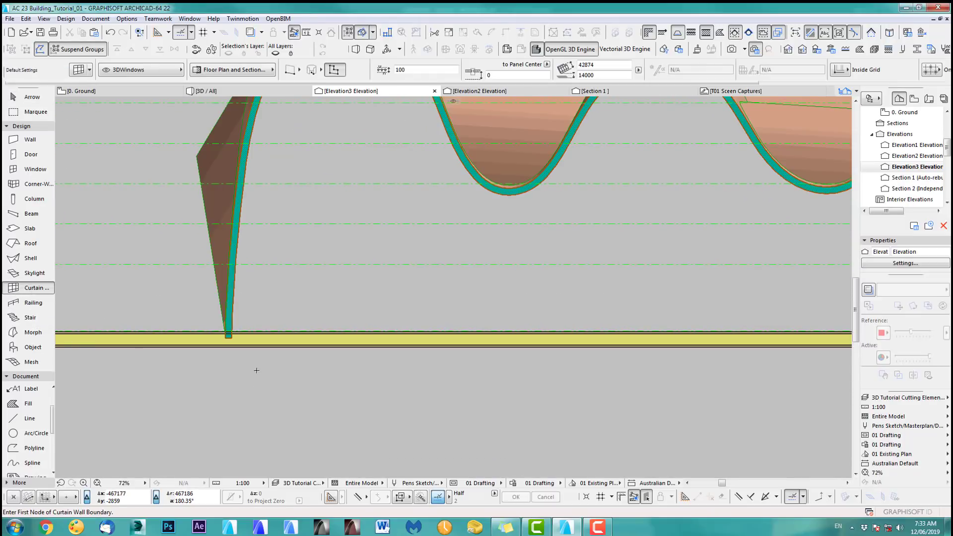
scroll(197, 349, up, 5)
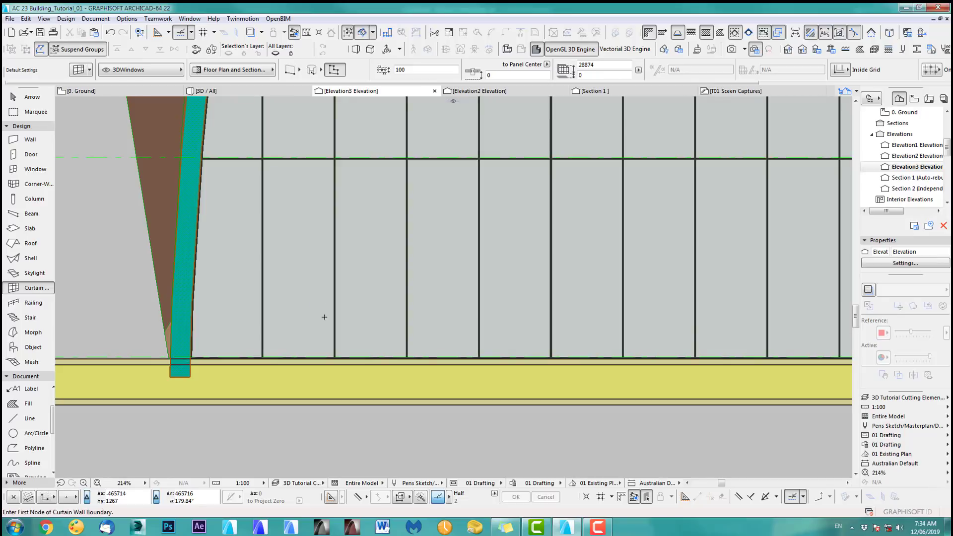
scroll(358, 333, down, 9)
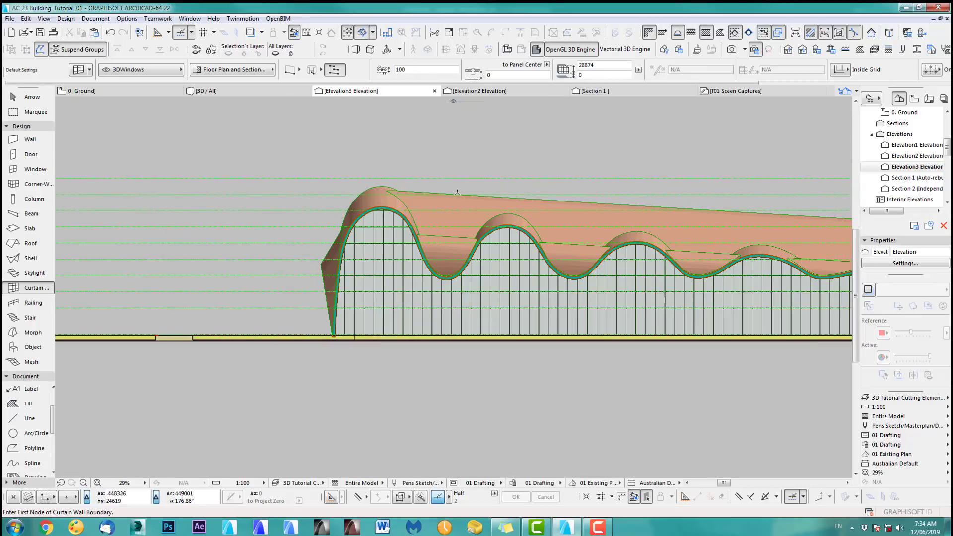
scroll(461, 193, up, 4)
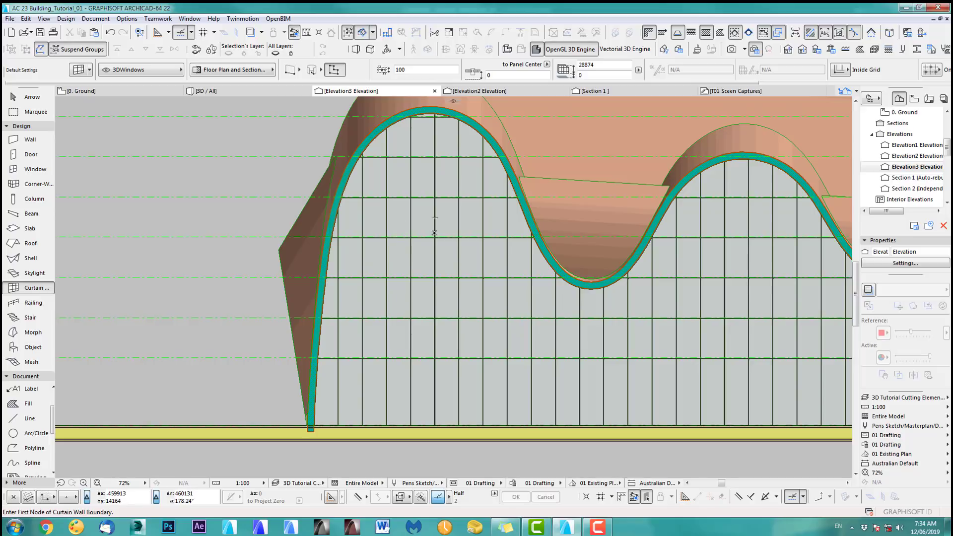
- Inspect in 3D how the open side's curtain wall fits beneath the wavy roof and meets the arched end
key(F3)
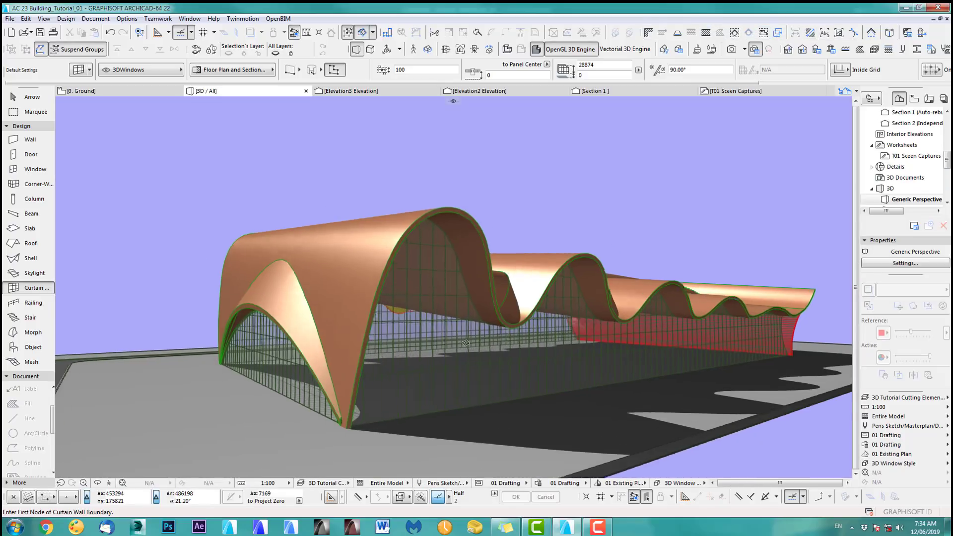
scroll(466, 343, up, 3)
scroll(489, 294, up, 2)
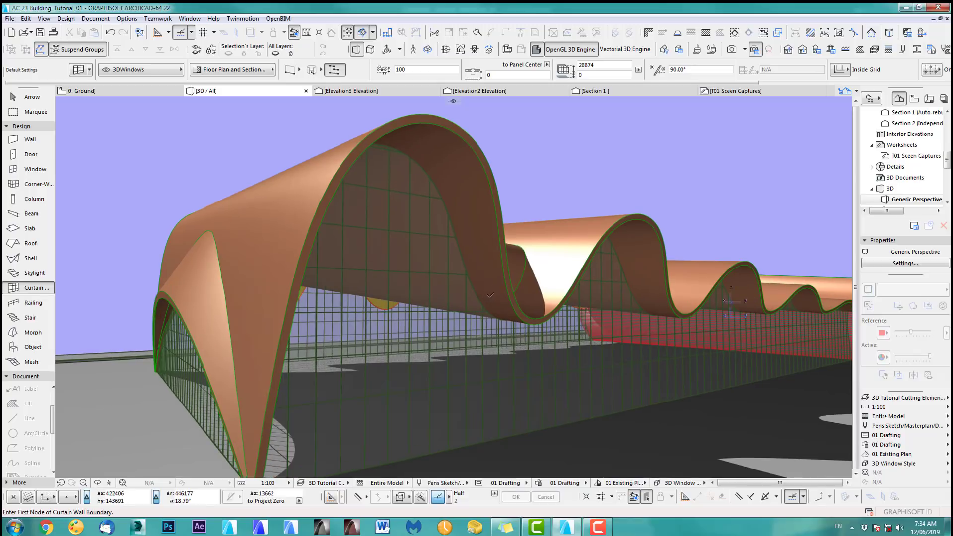
mouse_move(505, 309)
shift+middle_down()
mouse_move(447, 287)
mouse_move(319, 273)
mouse_move(409, 333)
mouse_move(618, 323)
mouse_move(613, 309)
shift+middle_up()
scroll(612, 309, down, 4)
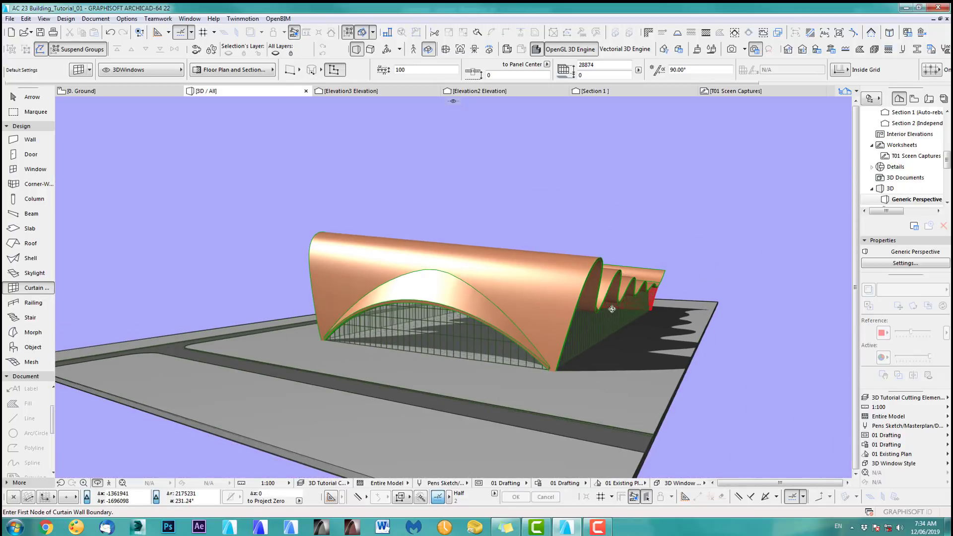
mouse_move(638, 352)
shift+middle_down()
mouse_move(686, 351)
mouse_move(563, 323)
shift+middle_up()
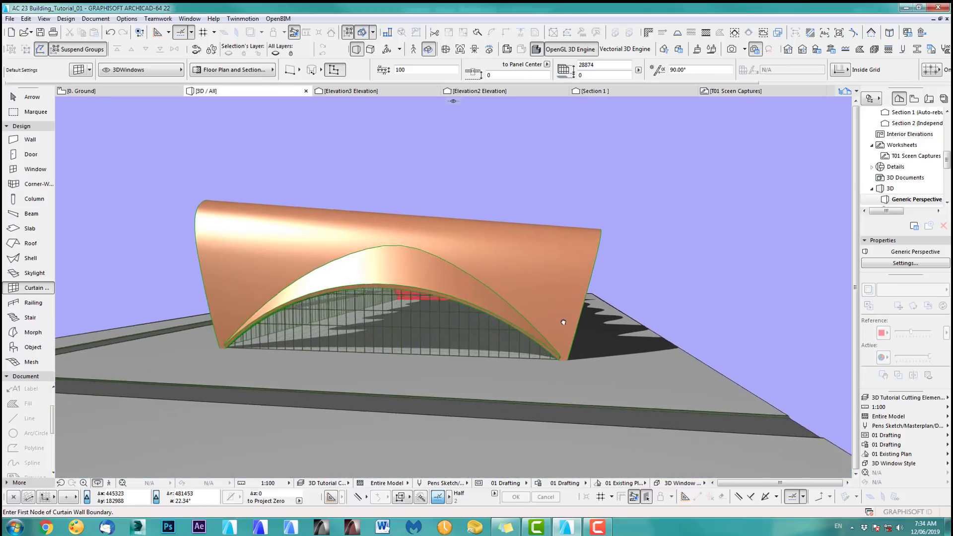
scroll(563, 322, up, 3)
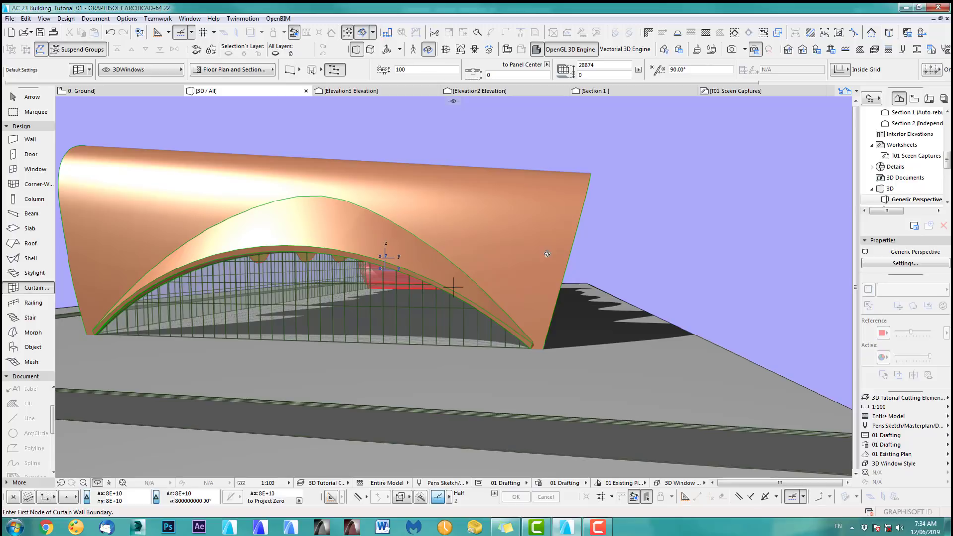
mouse_move(544, 258)
shift+middle_down()
mouse_move(428, 264)
mouse_move(530, 272)
mouse_move(402, 289)
mouse_move(402, 326)
mouse_move(523, 307)
mouse_move(546, 285)
mouse_move(520, 285)
mouse_move(523, 292)
mouse_move(461, 326)
mouse_move(579, 286)
mouse_move(362, 334)
mouse_move(318, 334)
mouse_move(532, 323)
mouse_move(496, 318)
mouse_move(520, 338)
mouse_move(535, 293)
shift+middle_up()
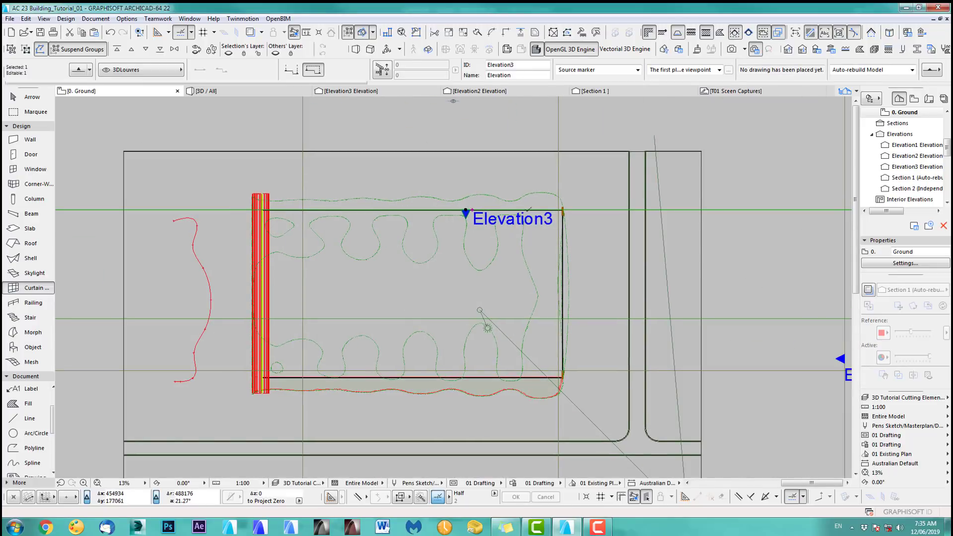
- Frame the glazed wavy side and arched end in a 3D perspective and render the view
key(ctrl+t)
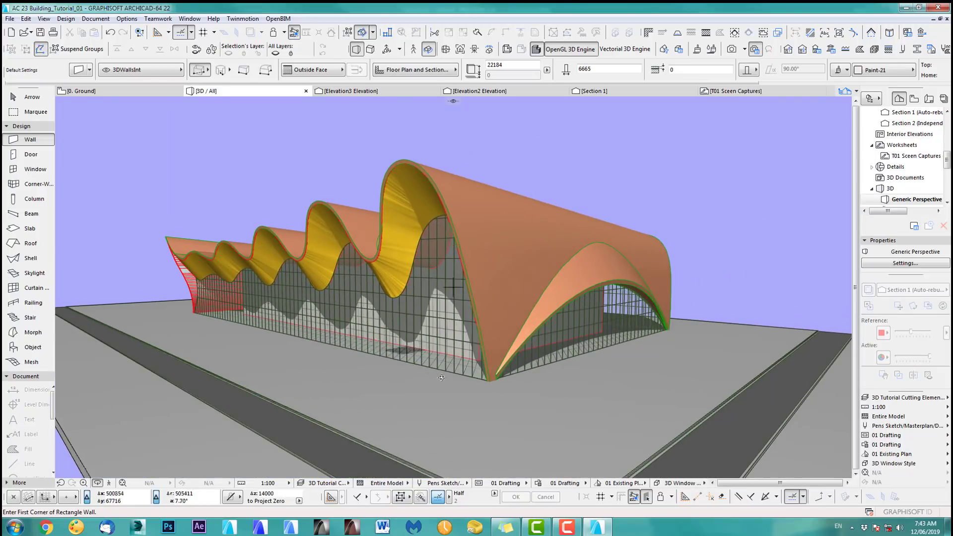
drag(442, 377, 457, 365)
scroll(462, 358, up, 2)
middle_drag(468, 364, 524, 380)
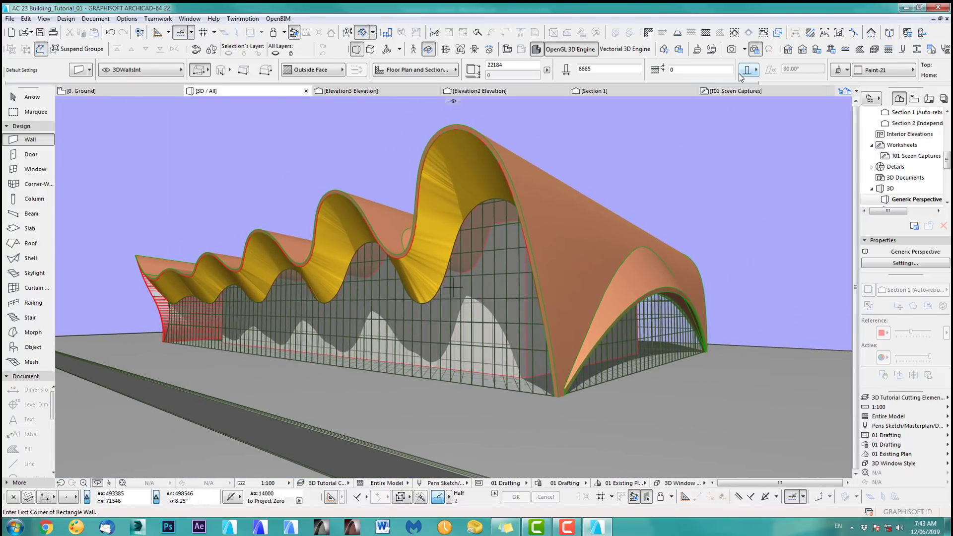
key(F6)
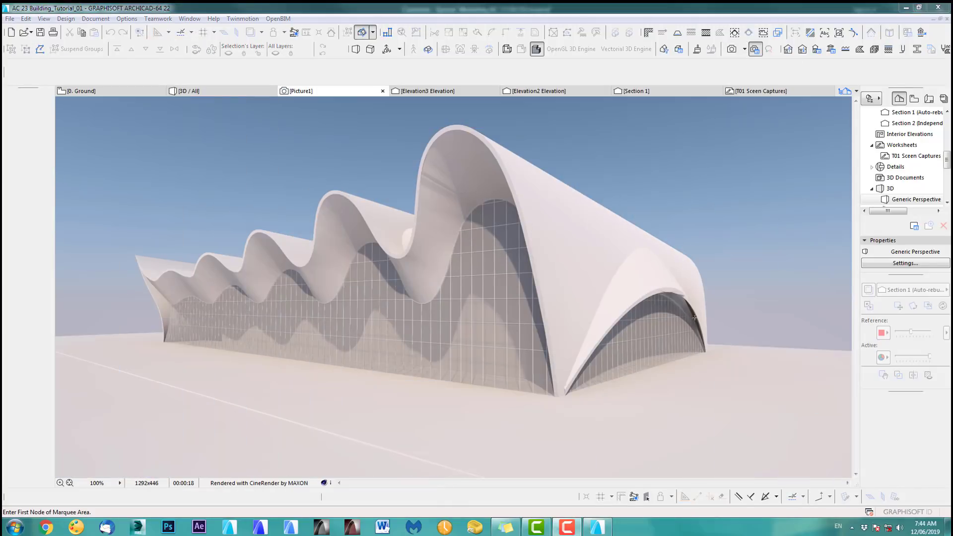